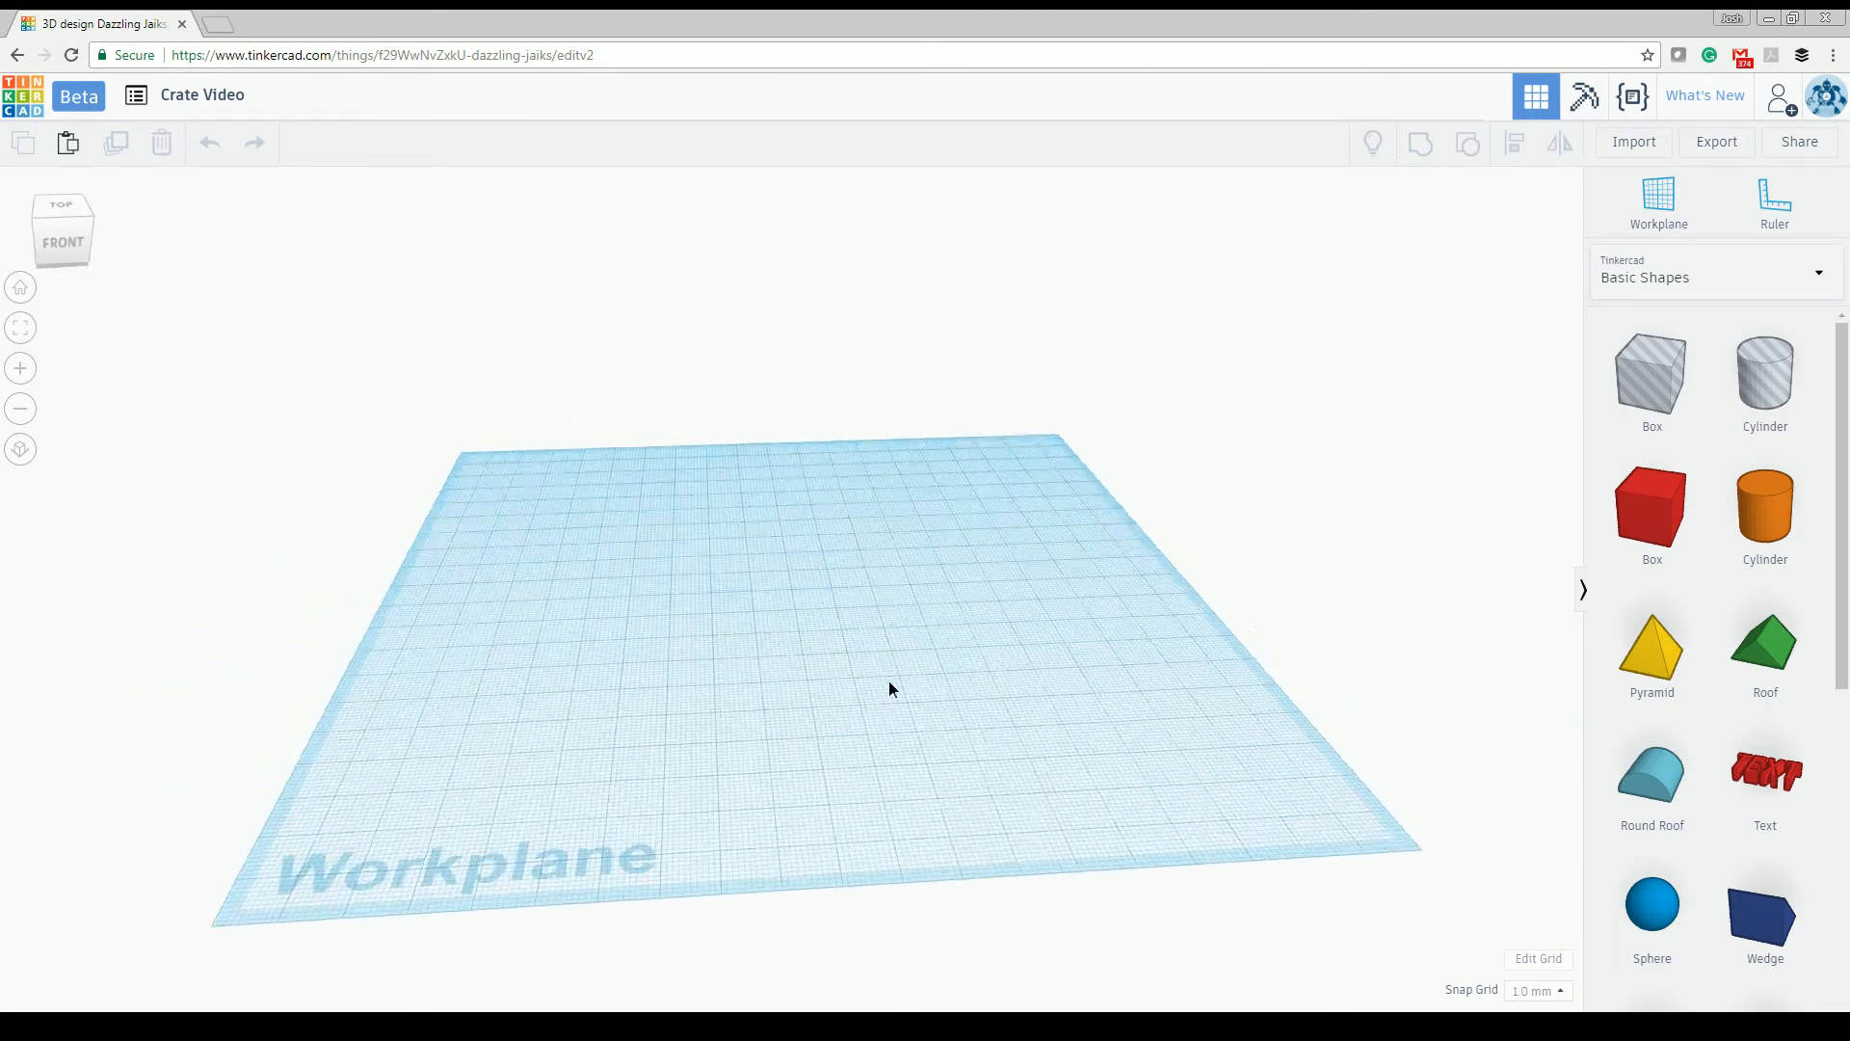
pyautogui.scroll(3, 889, 700)
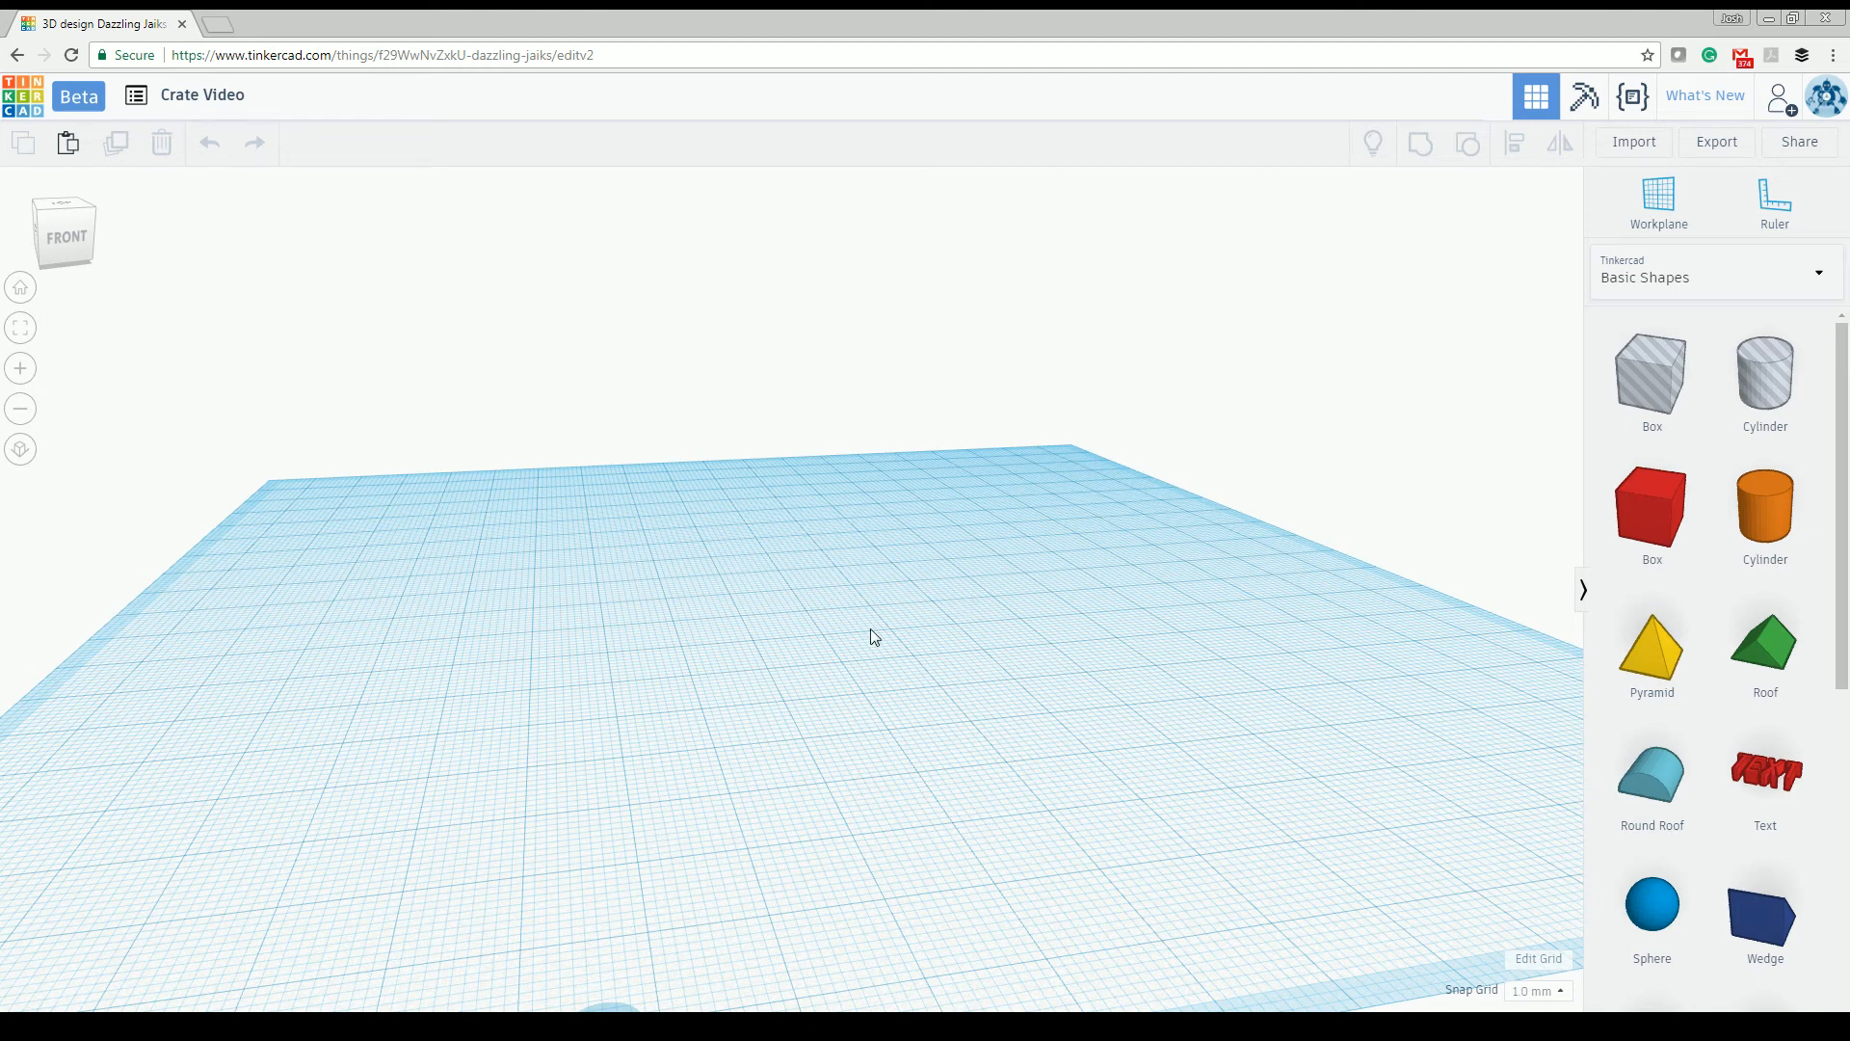
pyautogui.moveTo(999, 578); pyautogui.dragTo(937, 582, button='right')
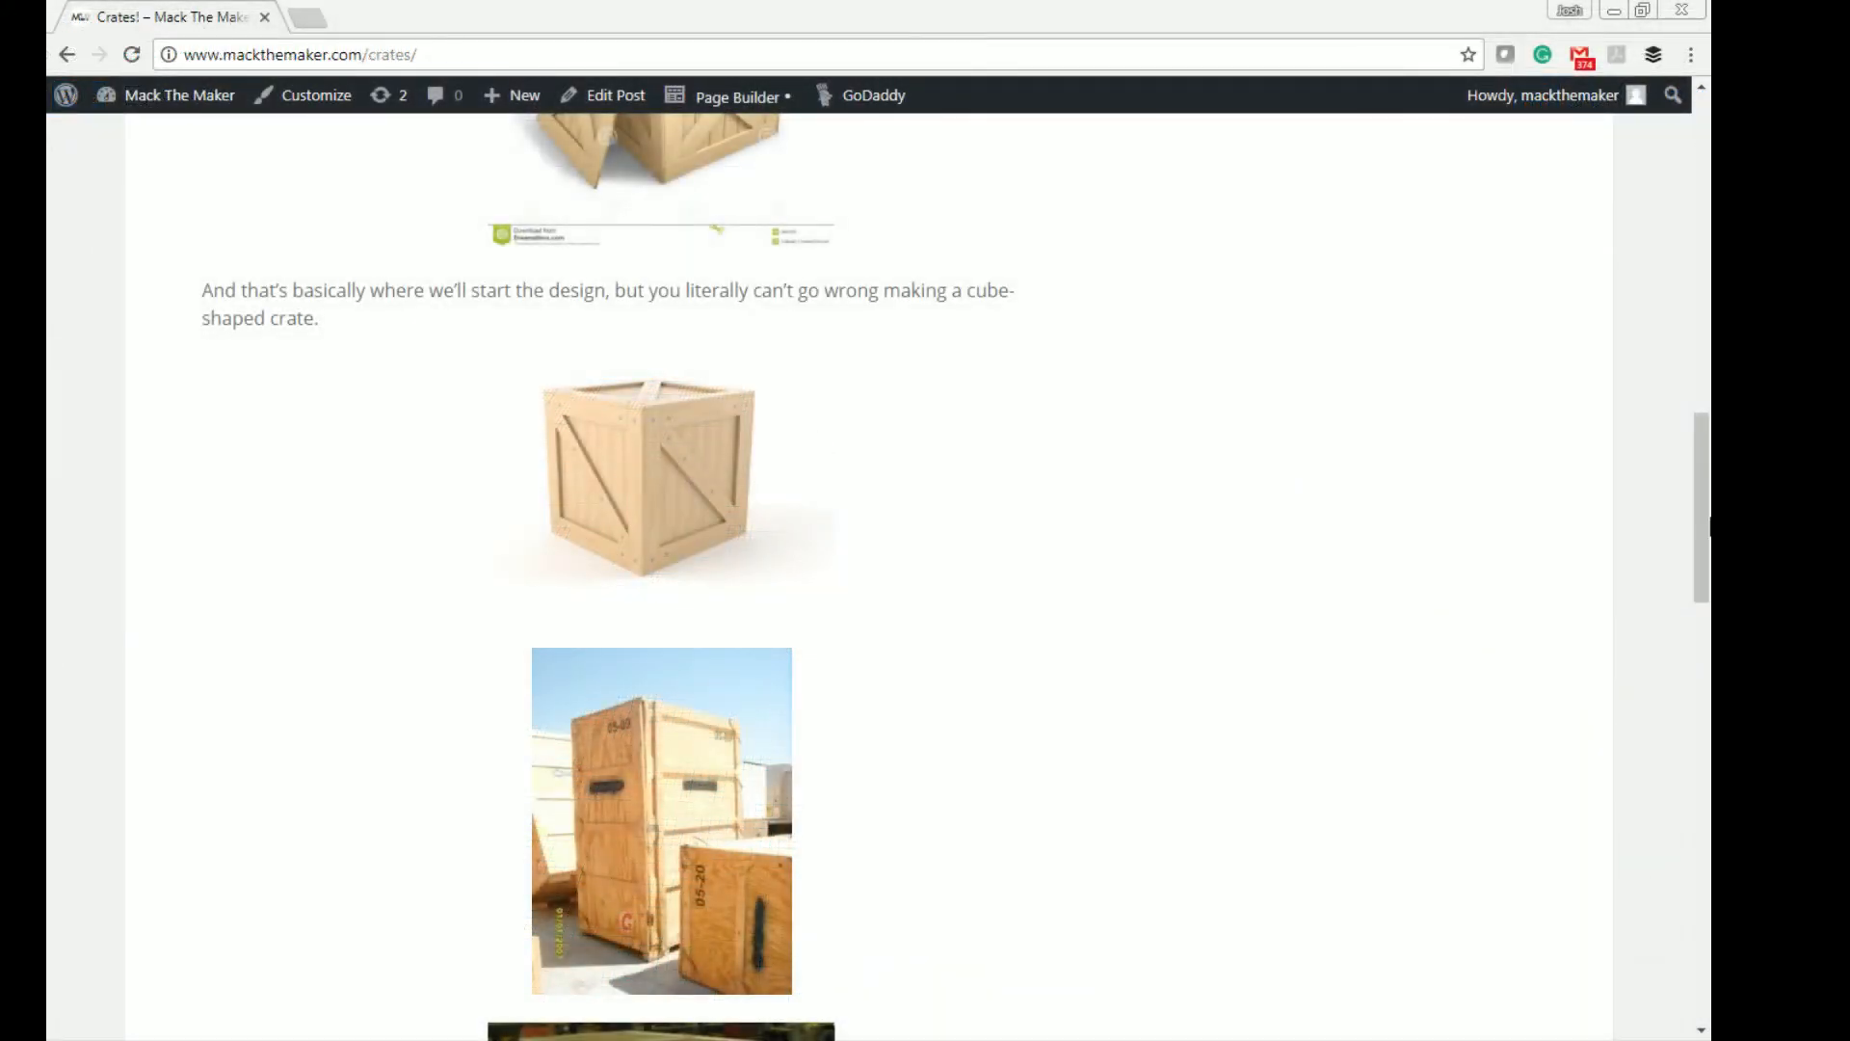
# Step: Look through the Crates! article on the Mack The Maker site, examining its reference photos of wooden crates
pyautogui.scroll(8, 880, 586)
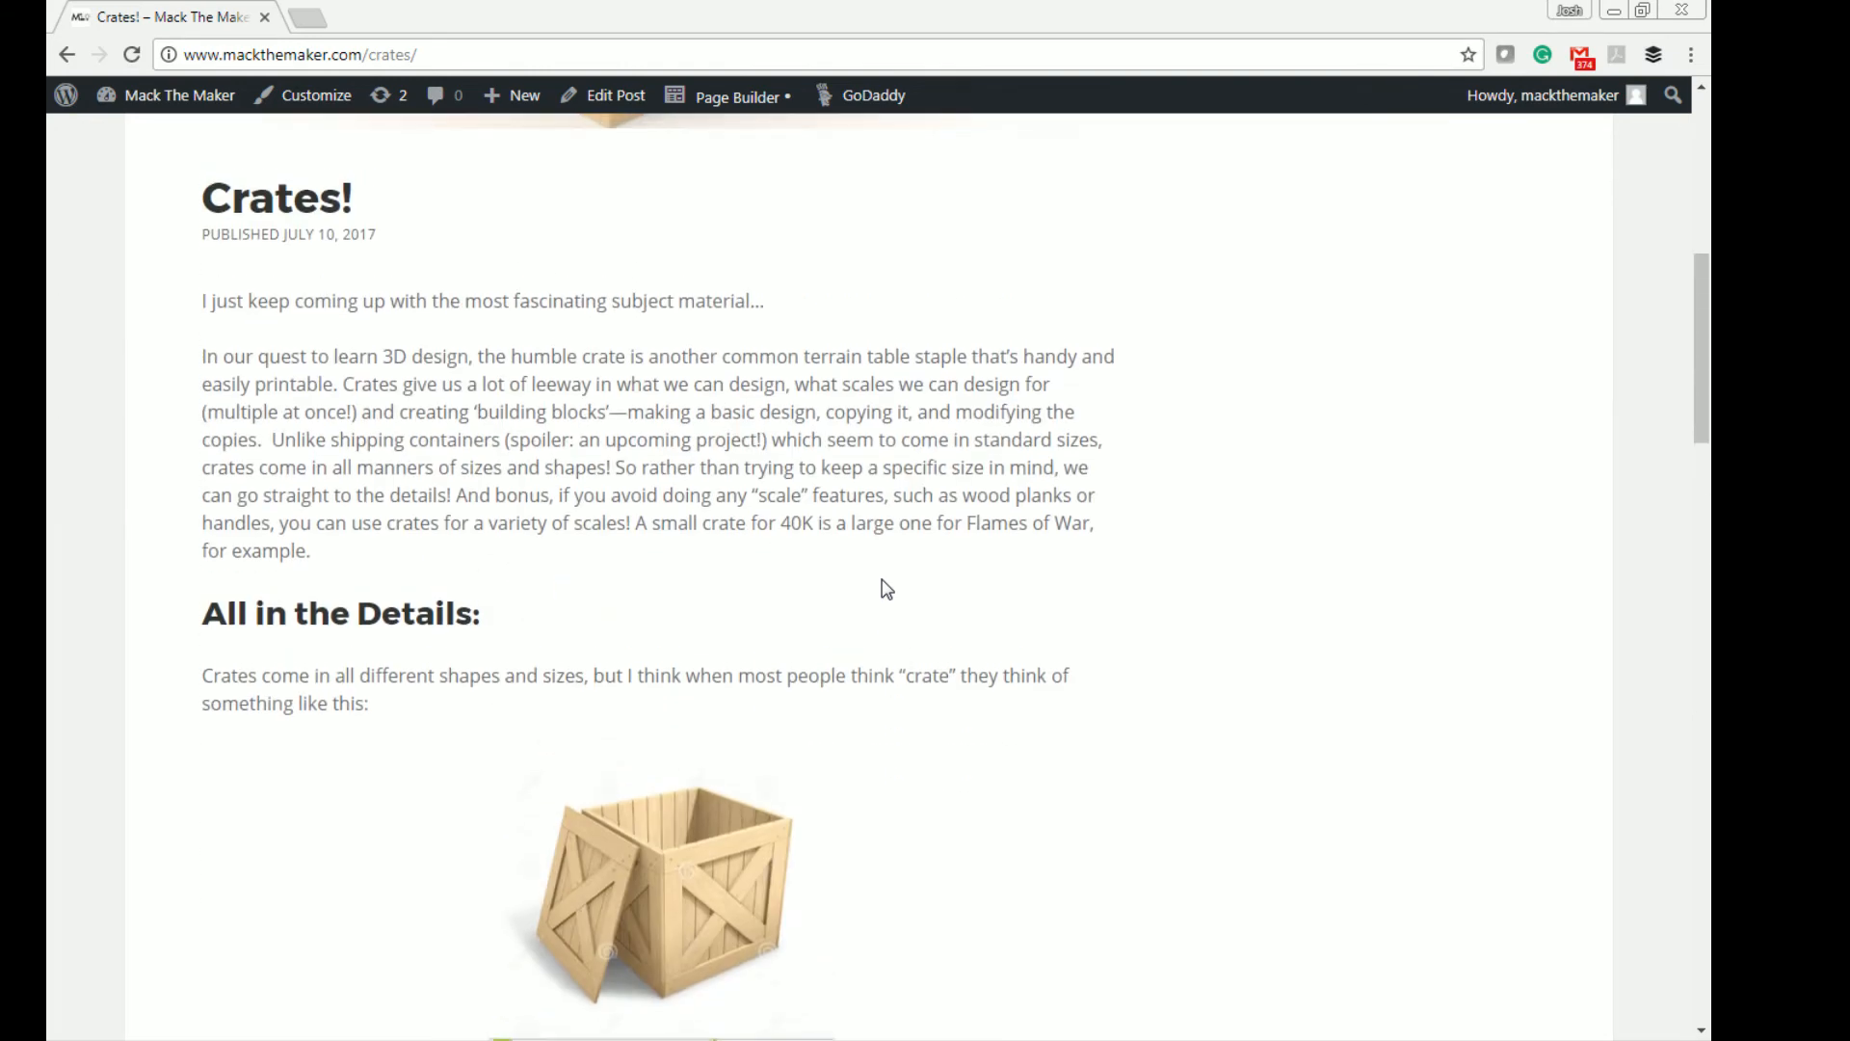
pyautogui.scroll(-5, 880, 588)
pyautogui.scroll(10, 866, 588)
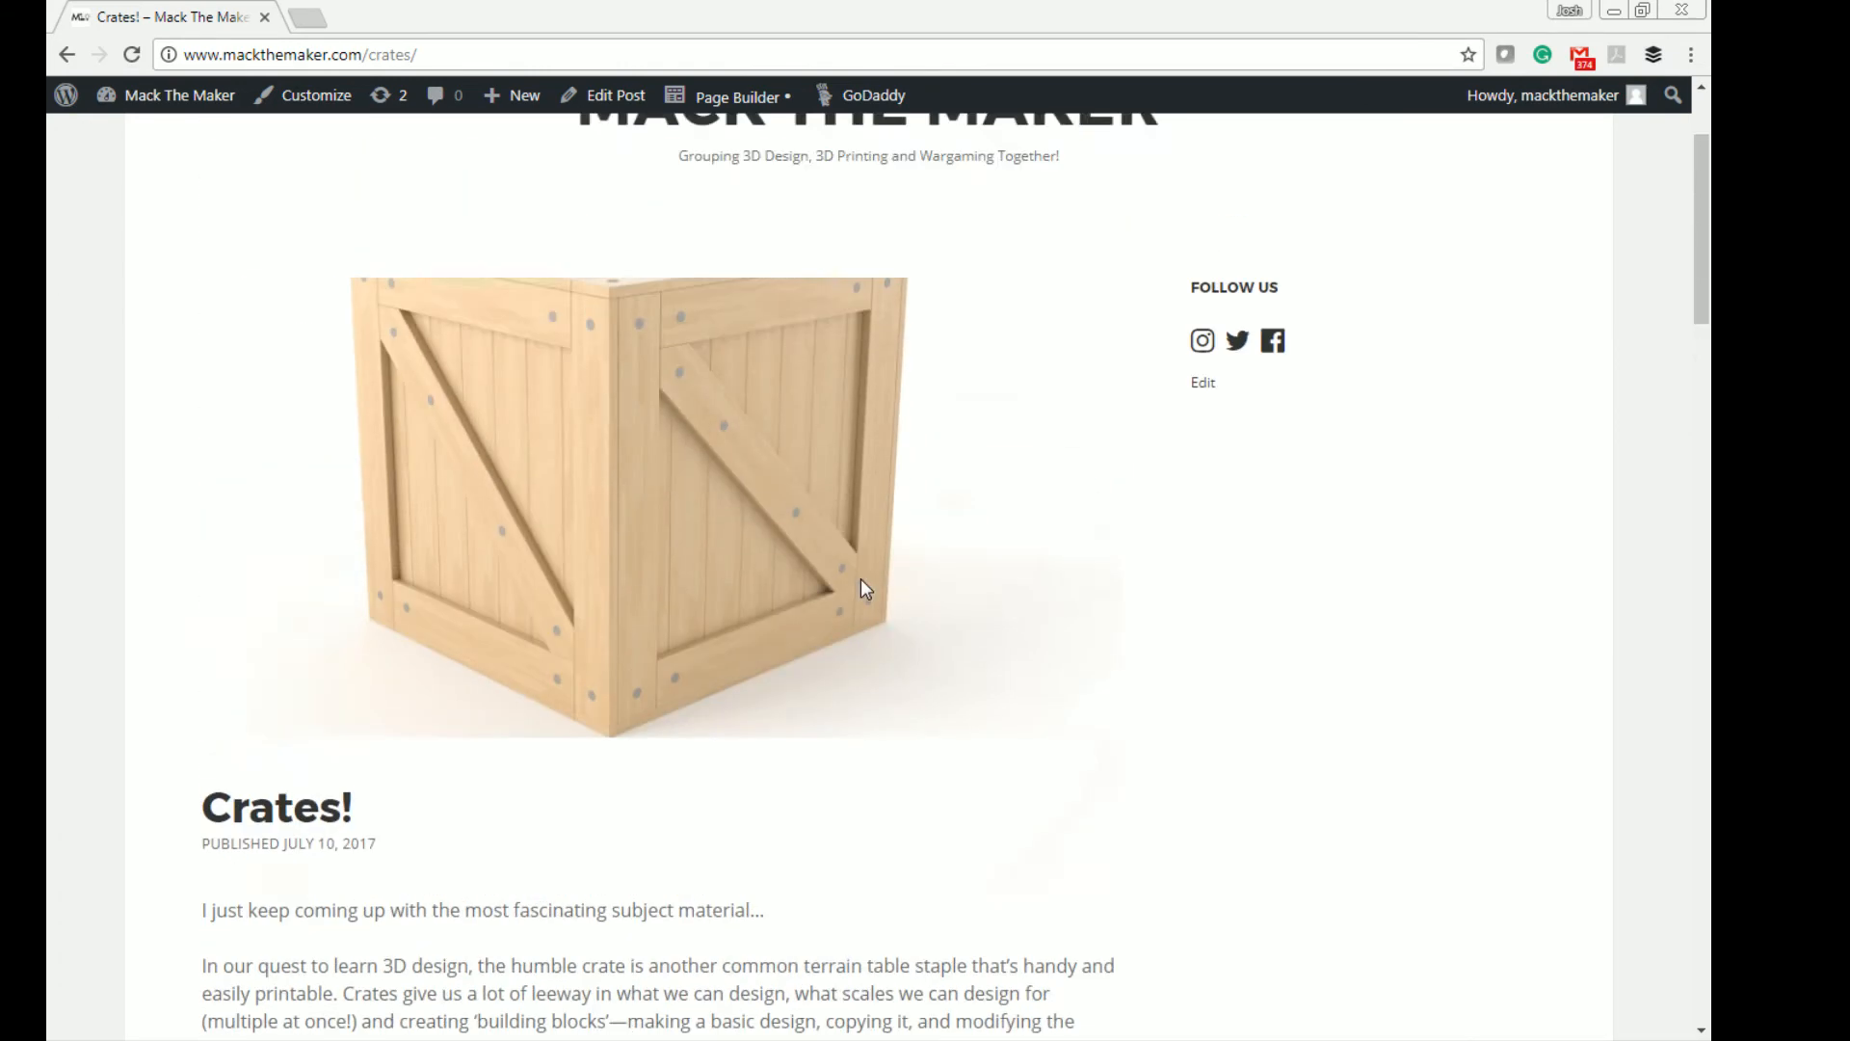
pyautogui.scroll(-5, 849, 603)
pyautogui.scroll(8, 846, 619)
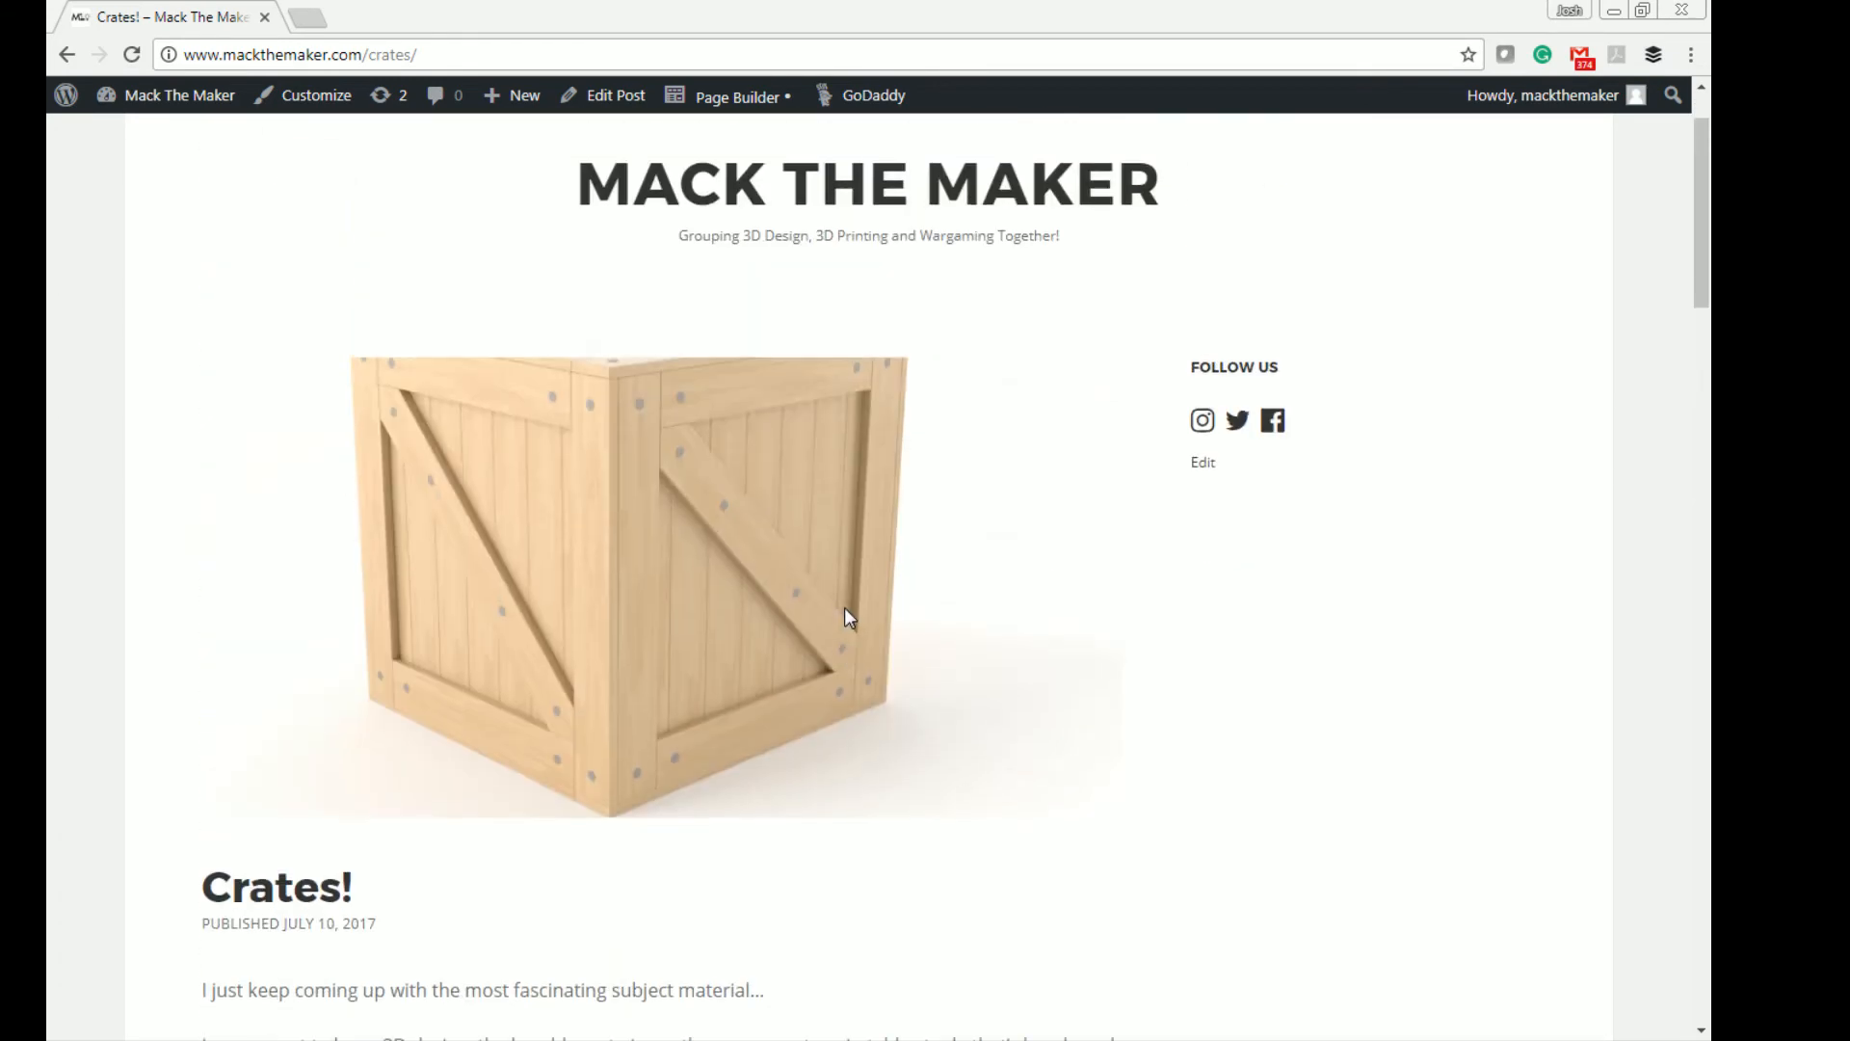
pyautogui.scroll(-3, 829, 631)
pyautogui.scroll(-10, 807, 646)
pyautogui.scroll(2, 778, 645)
pyautogui.scroll(-5, 779, 645)
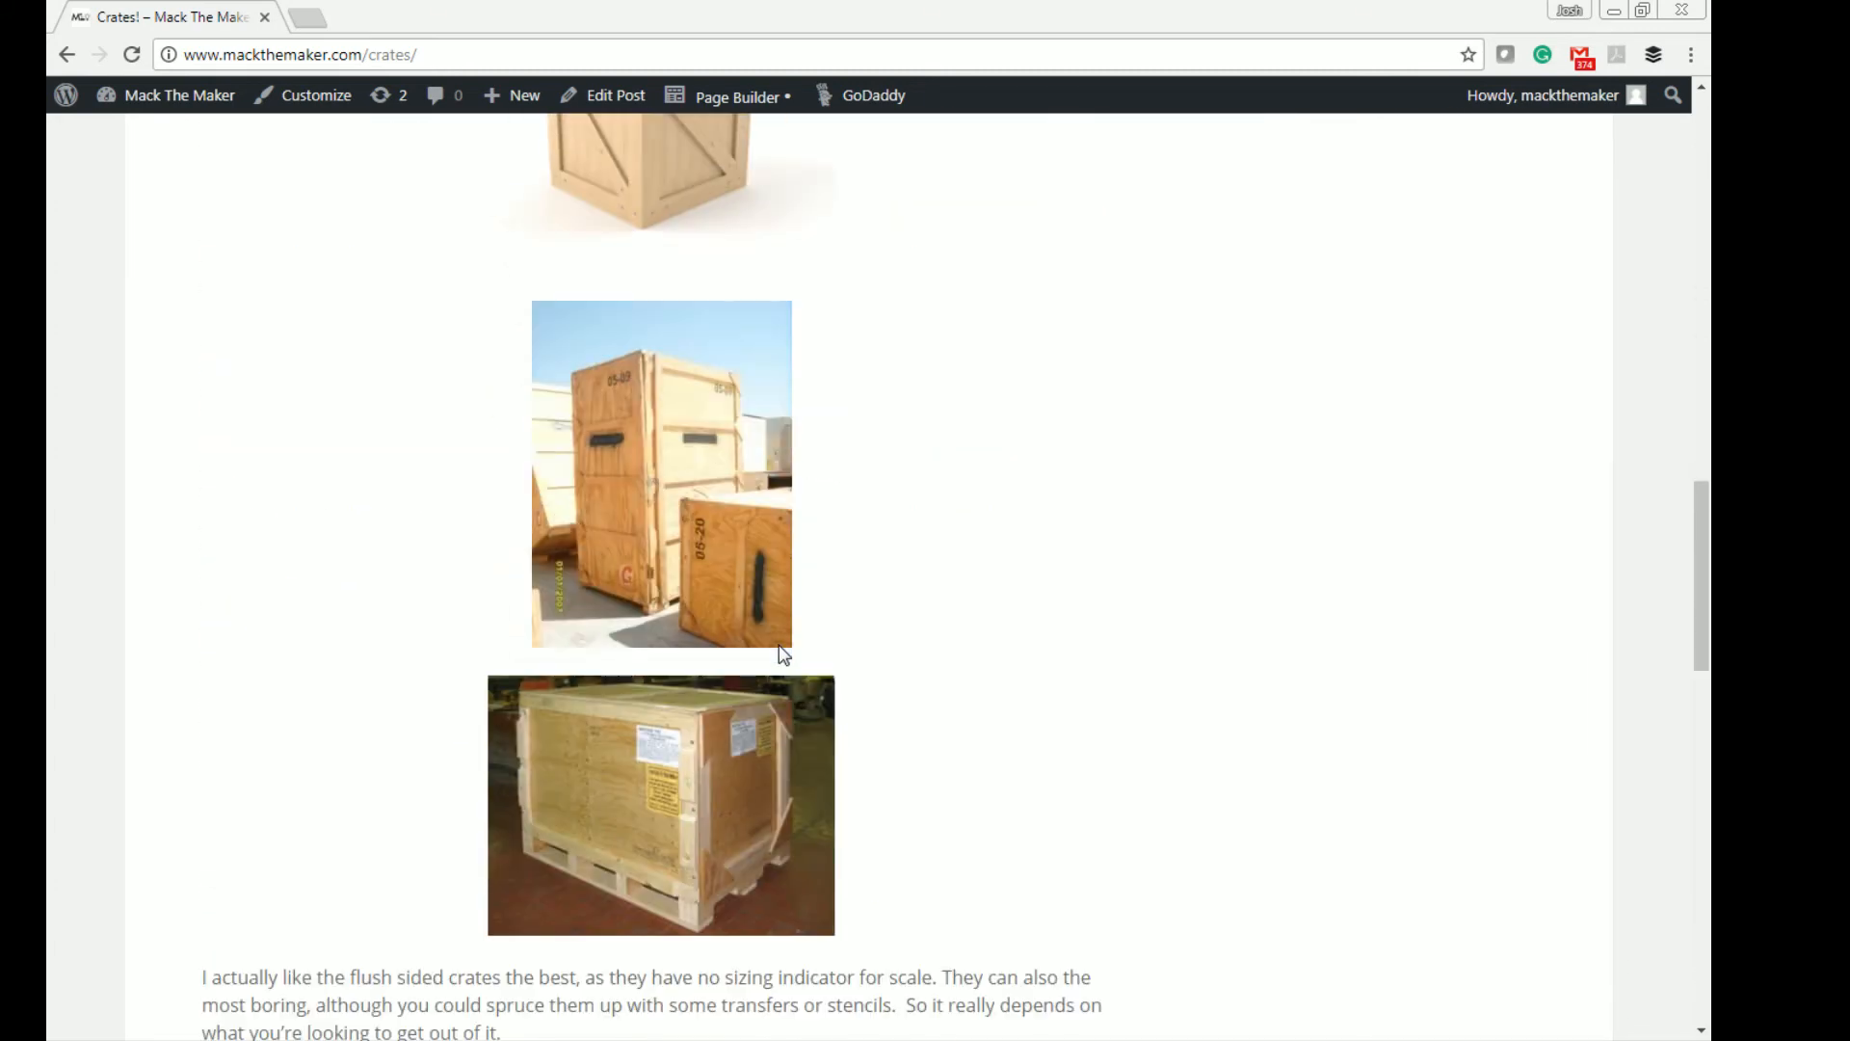
pyautogui.scroll(5, 779, 645)
pyautogui.scroll(-10, 779, 645)
pyautogui.scroll(13, 779, 645)
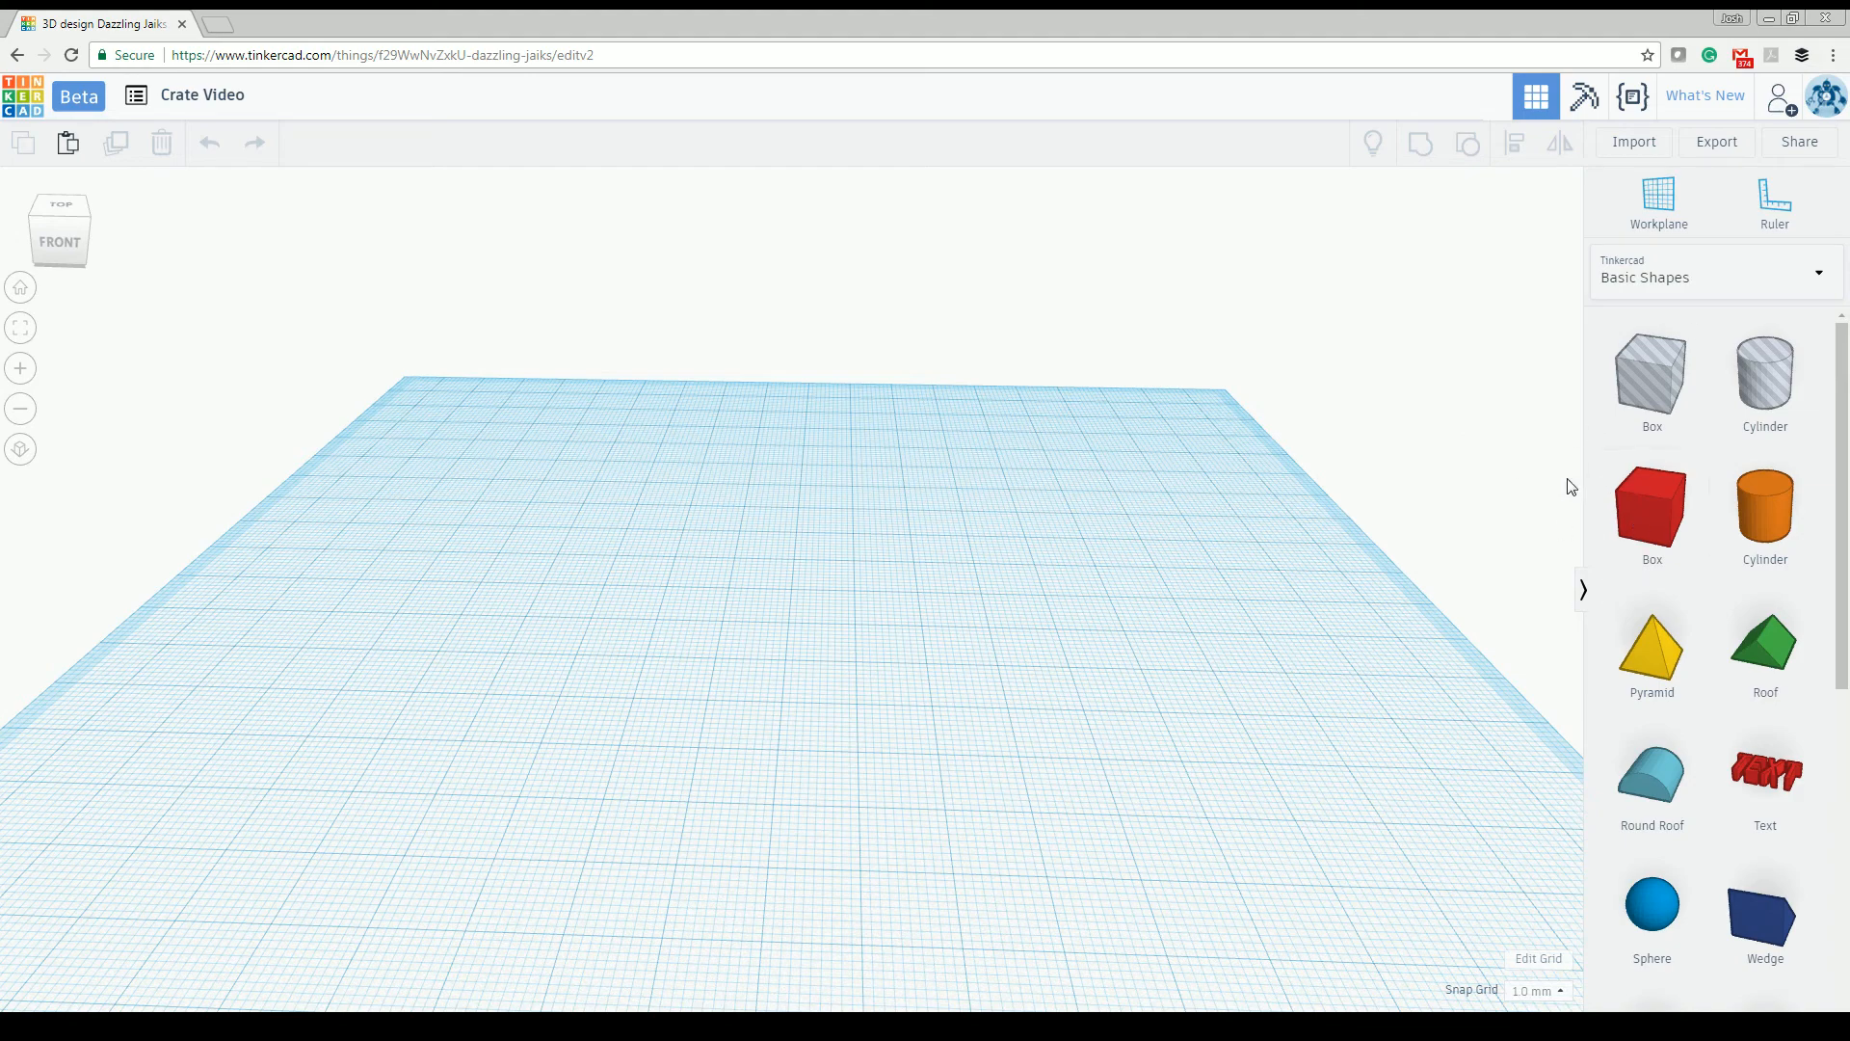
# Step: Place a solid red box near the middle of the workplane and a ruler near the workplane's front-left corner
pyautogui.moveTo(1626, 520); pyautogui.dragTo(794, 658)
pyautogui.moveTo(1068, 686); pyautogui.dragTo(1101, 647, button='right')
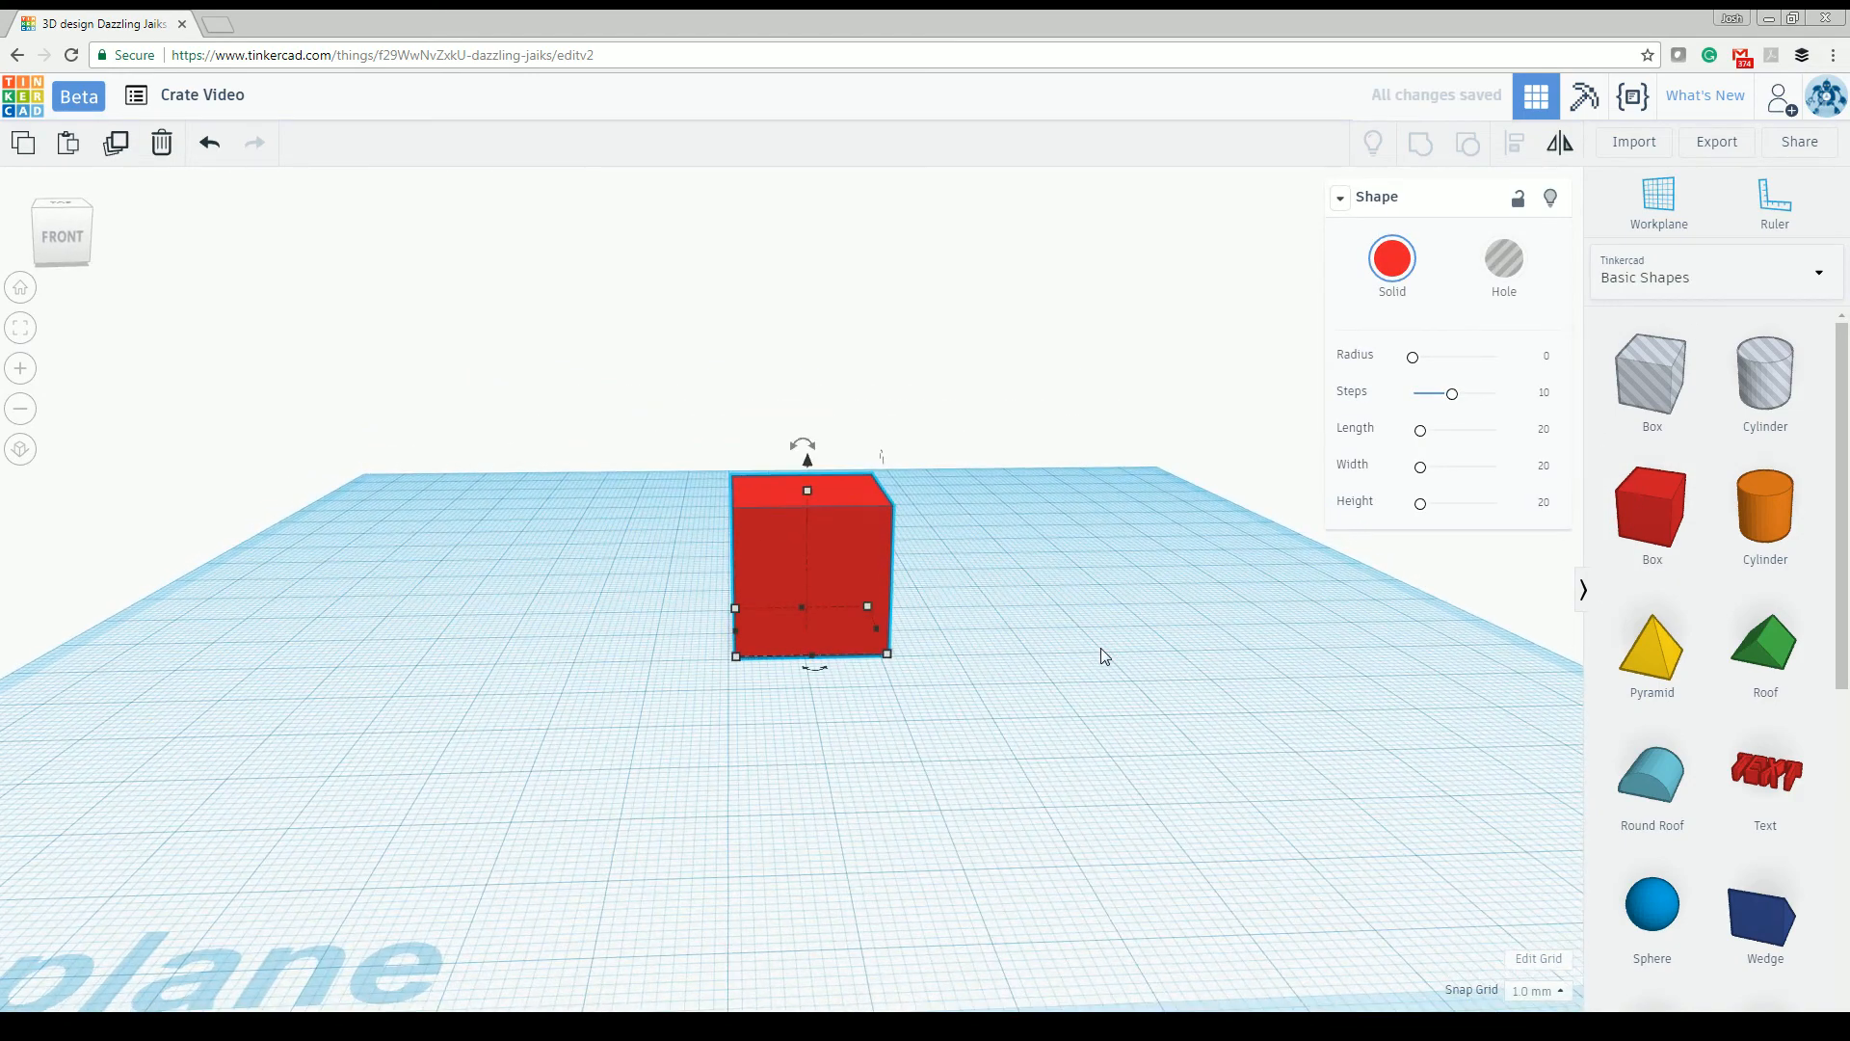
pyautogui.click(1778, 220)
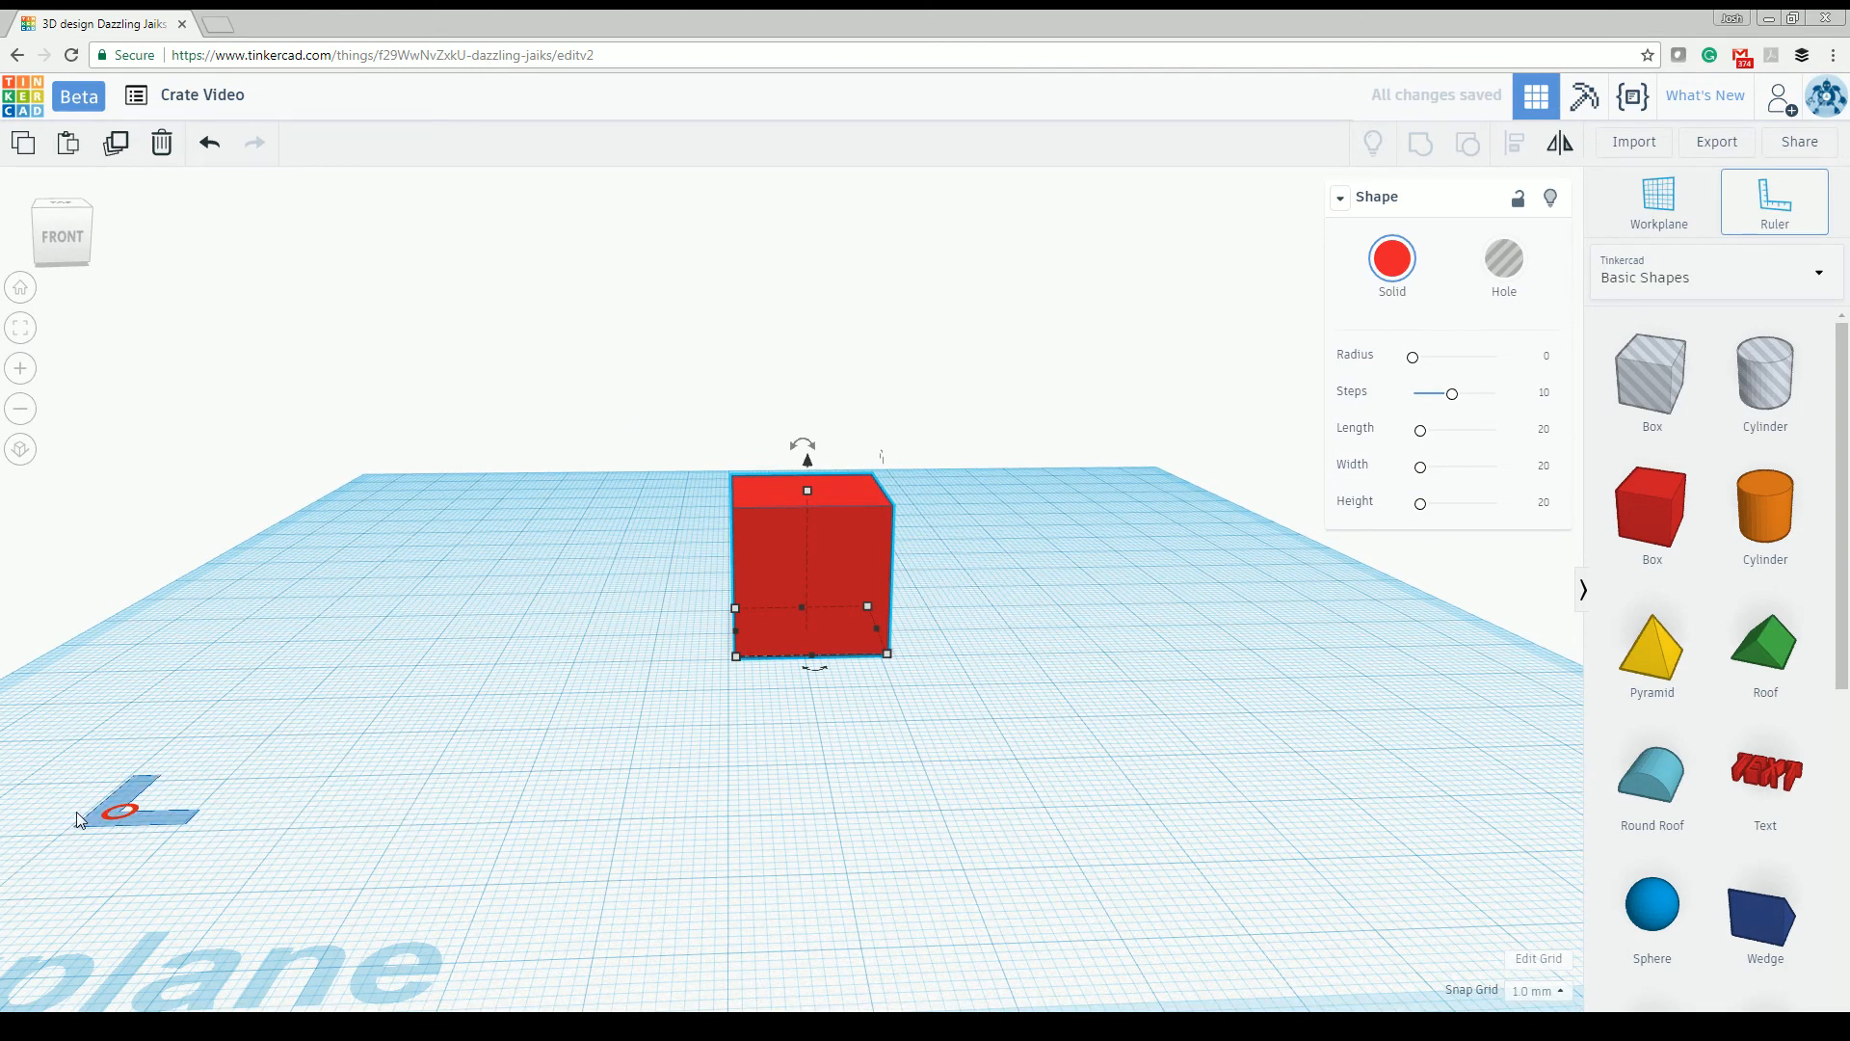
pyautogui.click(20, 837)
pyautogui.scroll(1, 992, 751)
pyautogui.moveTo(948, 775); pyautogui.dragTo(935, 721, button='right')
pyautogui.moveTo(798, 692); pyautogui.dragTo(558, 773, button='right')
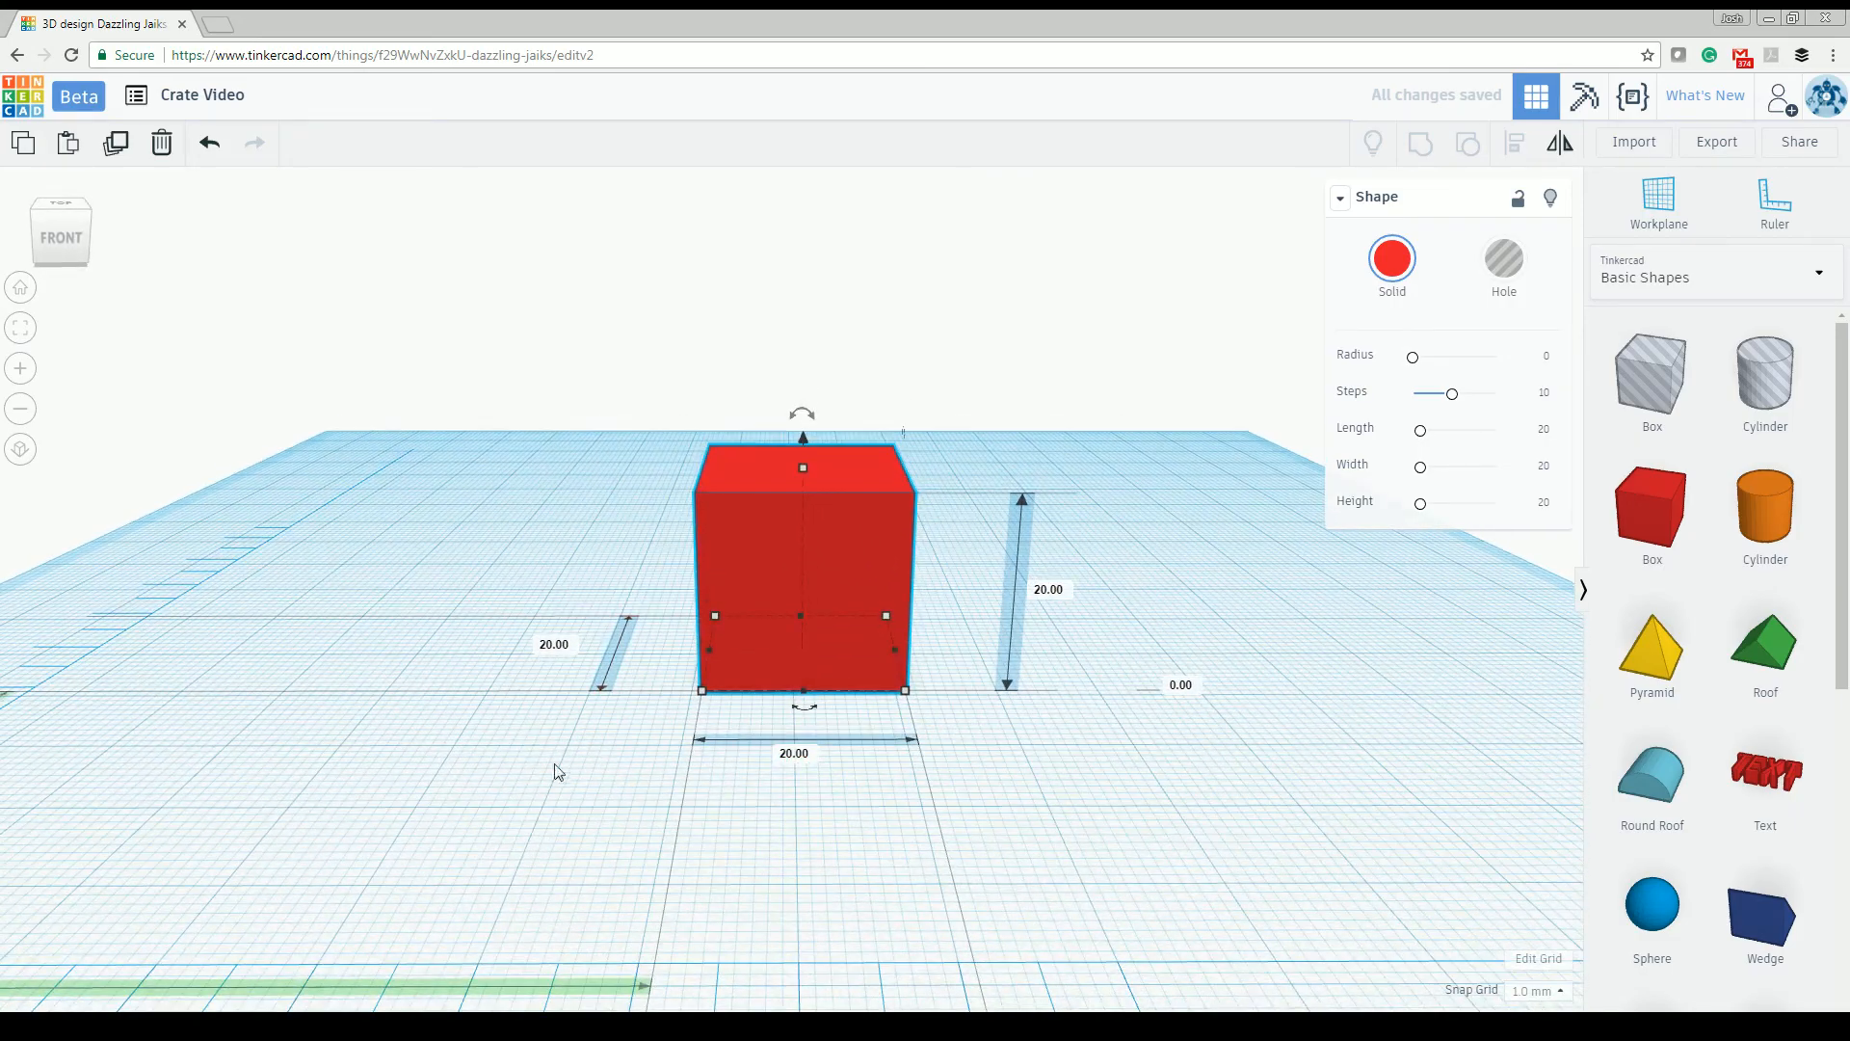
pyautogui.moveTo(943, 672); pyautogui.dragTo(1085, 761, button='right')
pyautogui.click(1086, 761)
pyautogui.moveTo(1201, 777); pyautogui.dragTo(905, 619, button='right')
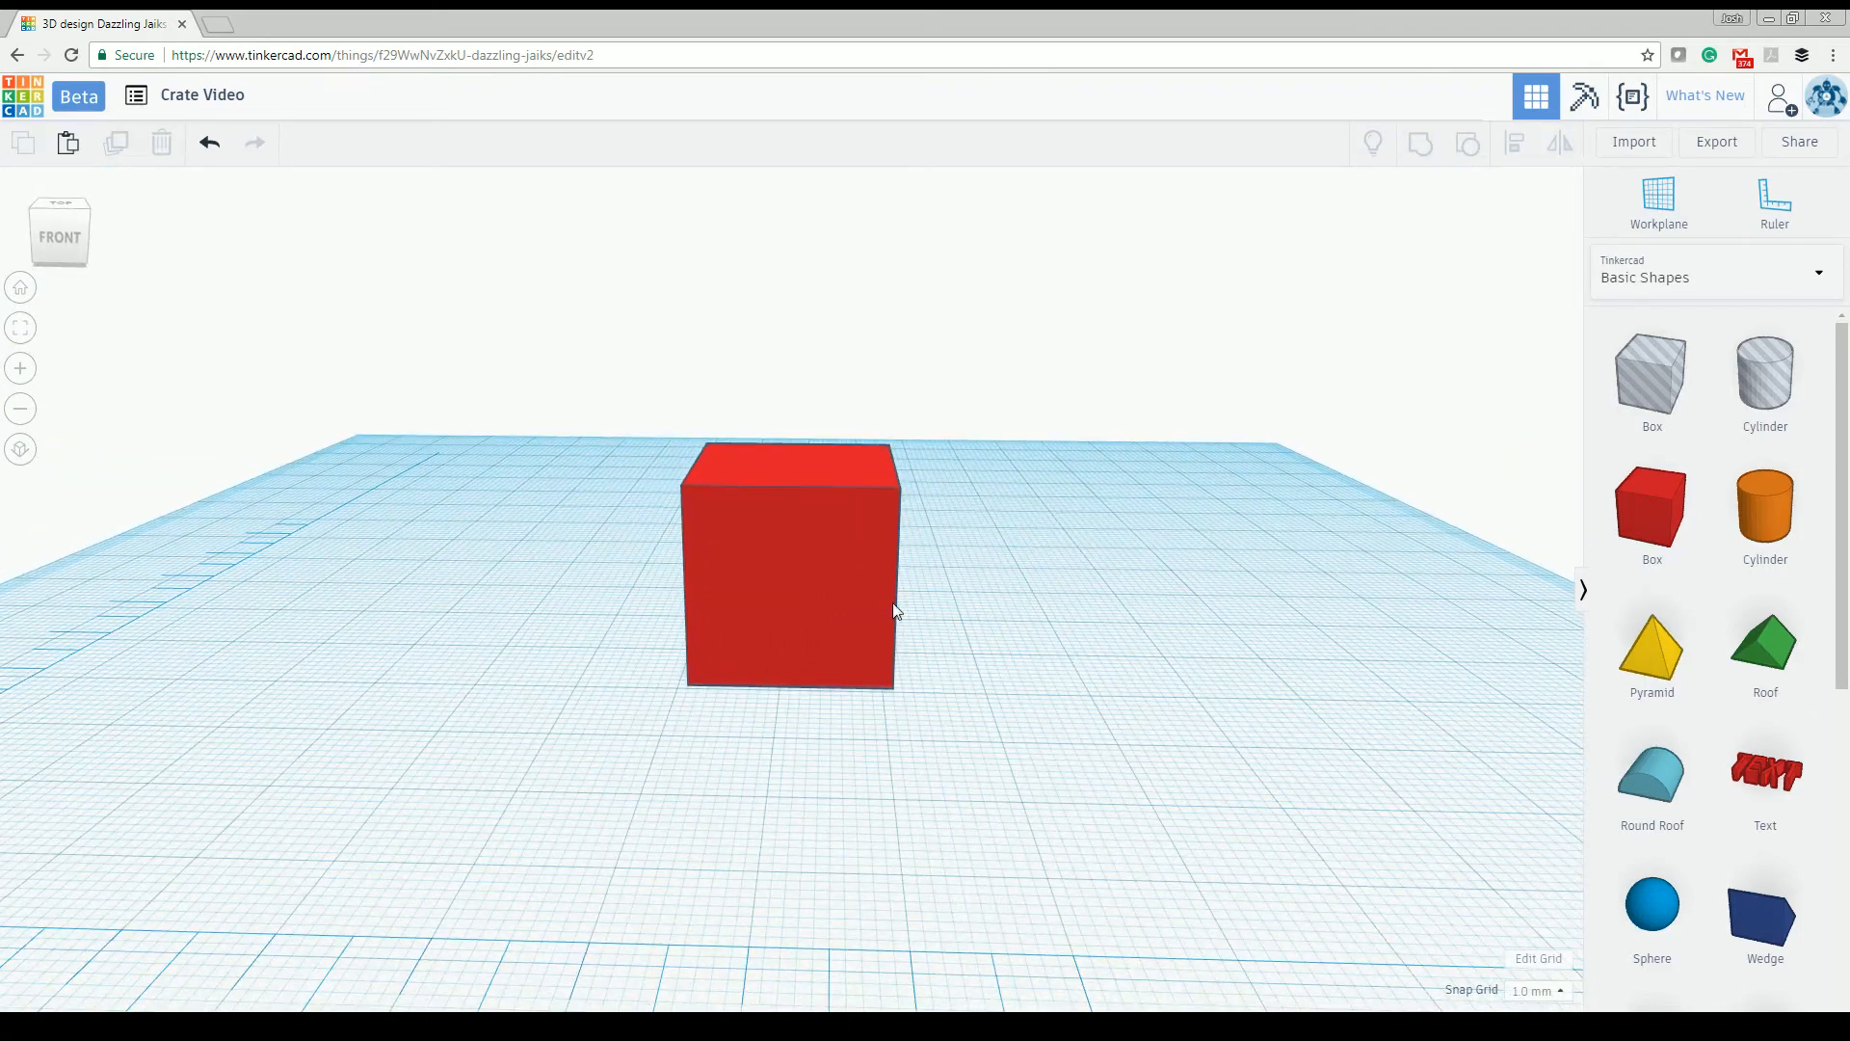
pyautogui.click(895, 611)
pyautogui.click(1025, 463)
pyautogui.moveTo(1025, 463); pyautogui.dragTo(835, 578, button='right')
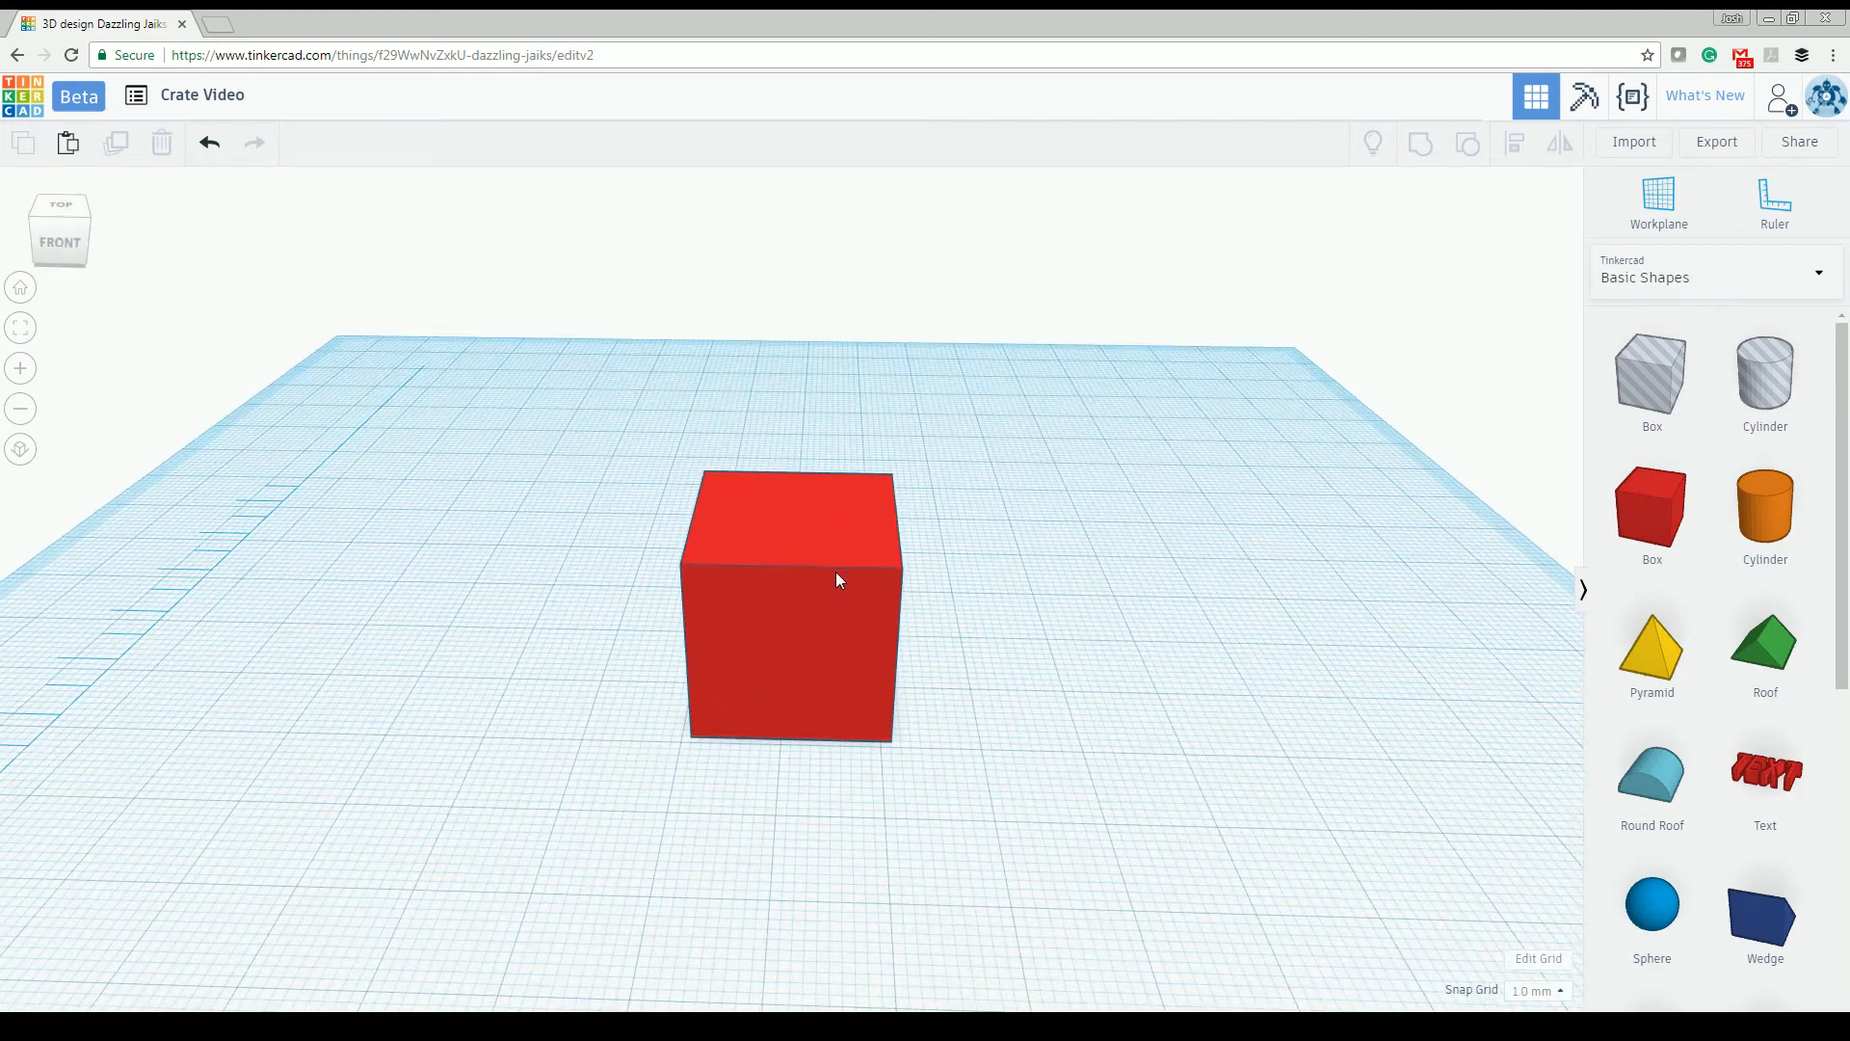
pyautogui.click(839, 572)
pyautogui.click(1529, 582)
# Step: Place a second box beside the first, make it a hole, and set its width and height to 16 mm
pyautogui.moveTo(1662, 538); pyautogui.dragTo(1114, 667)
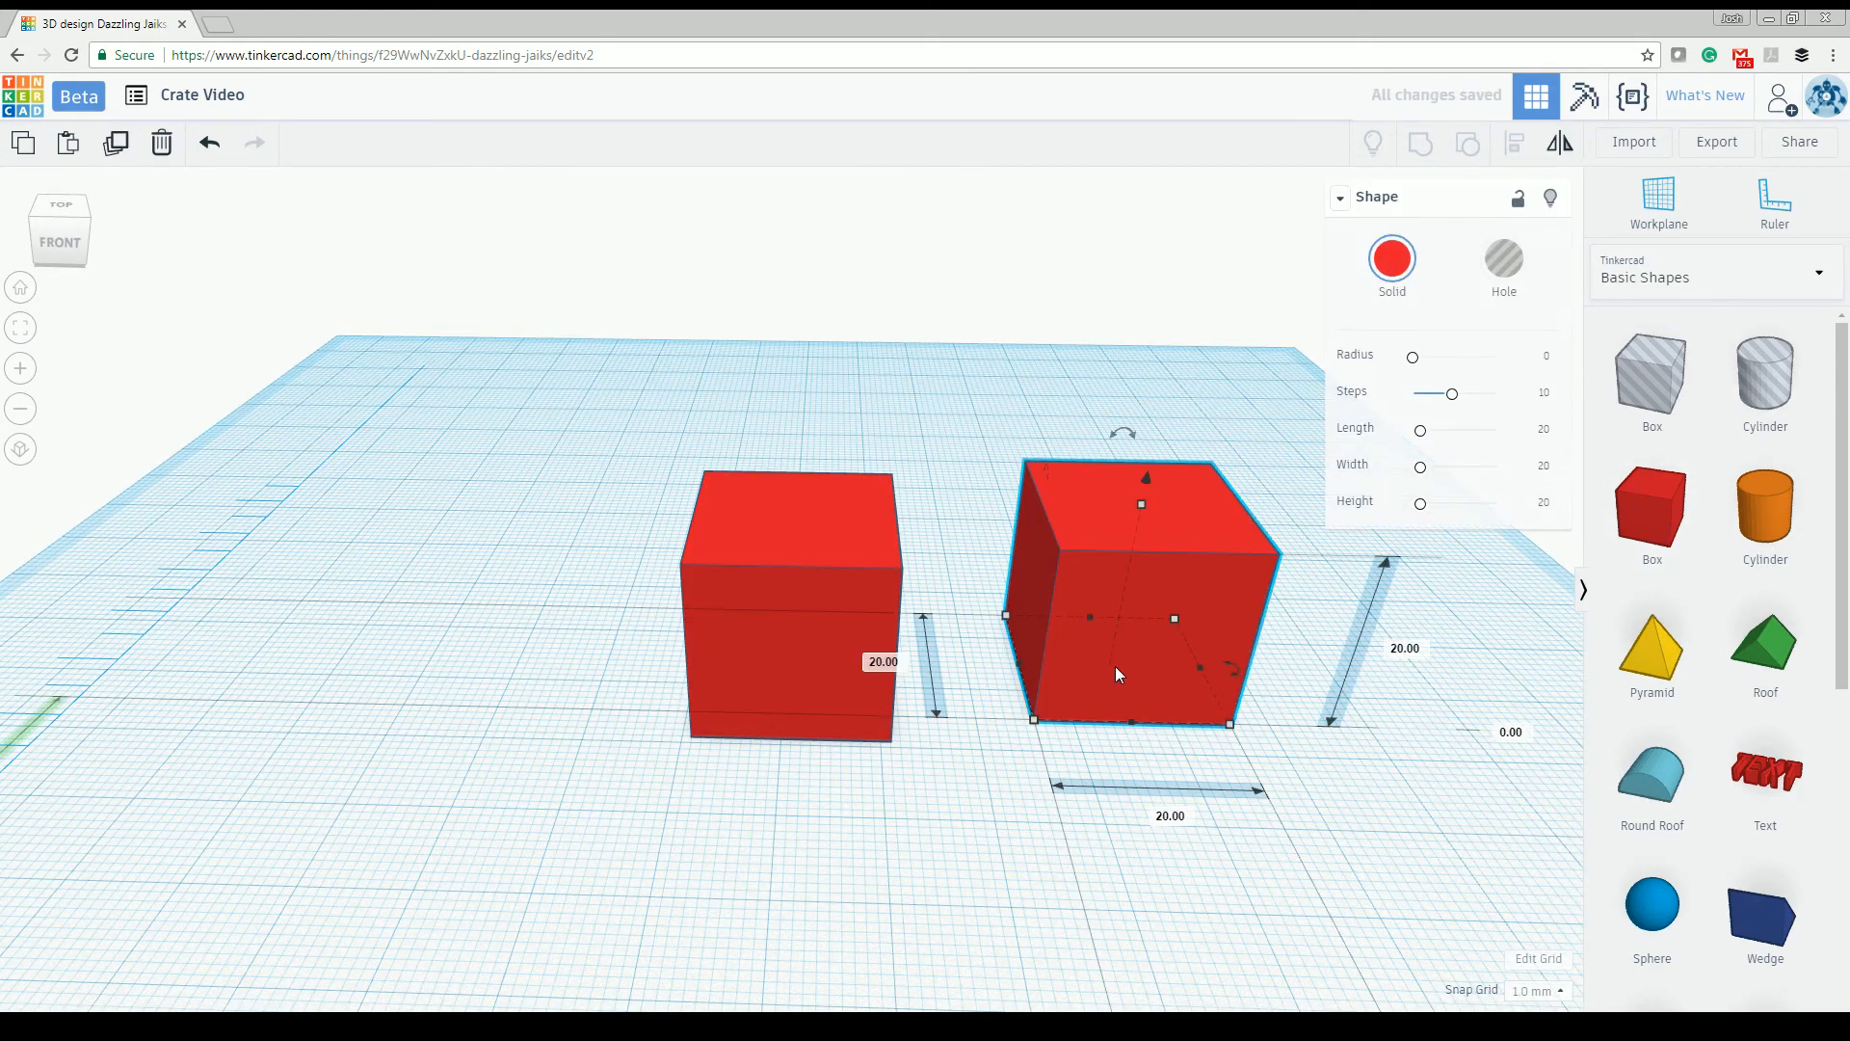
pyautogui.click(1393, 259)
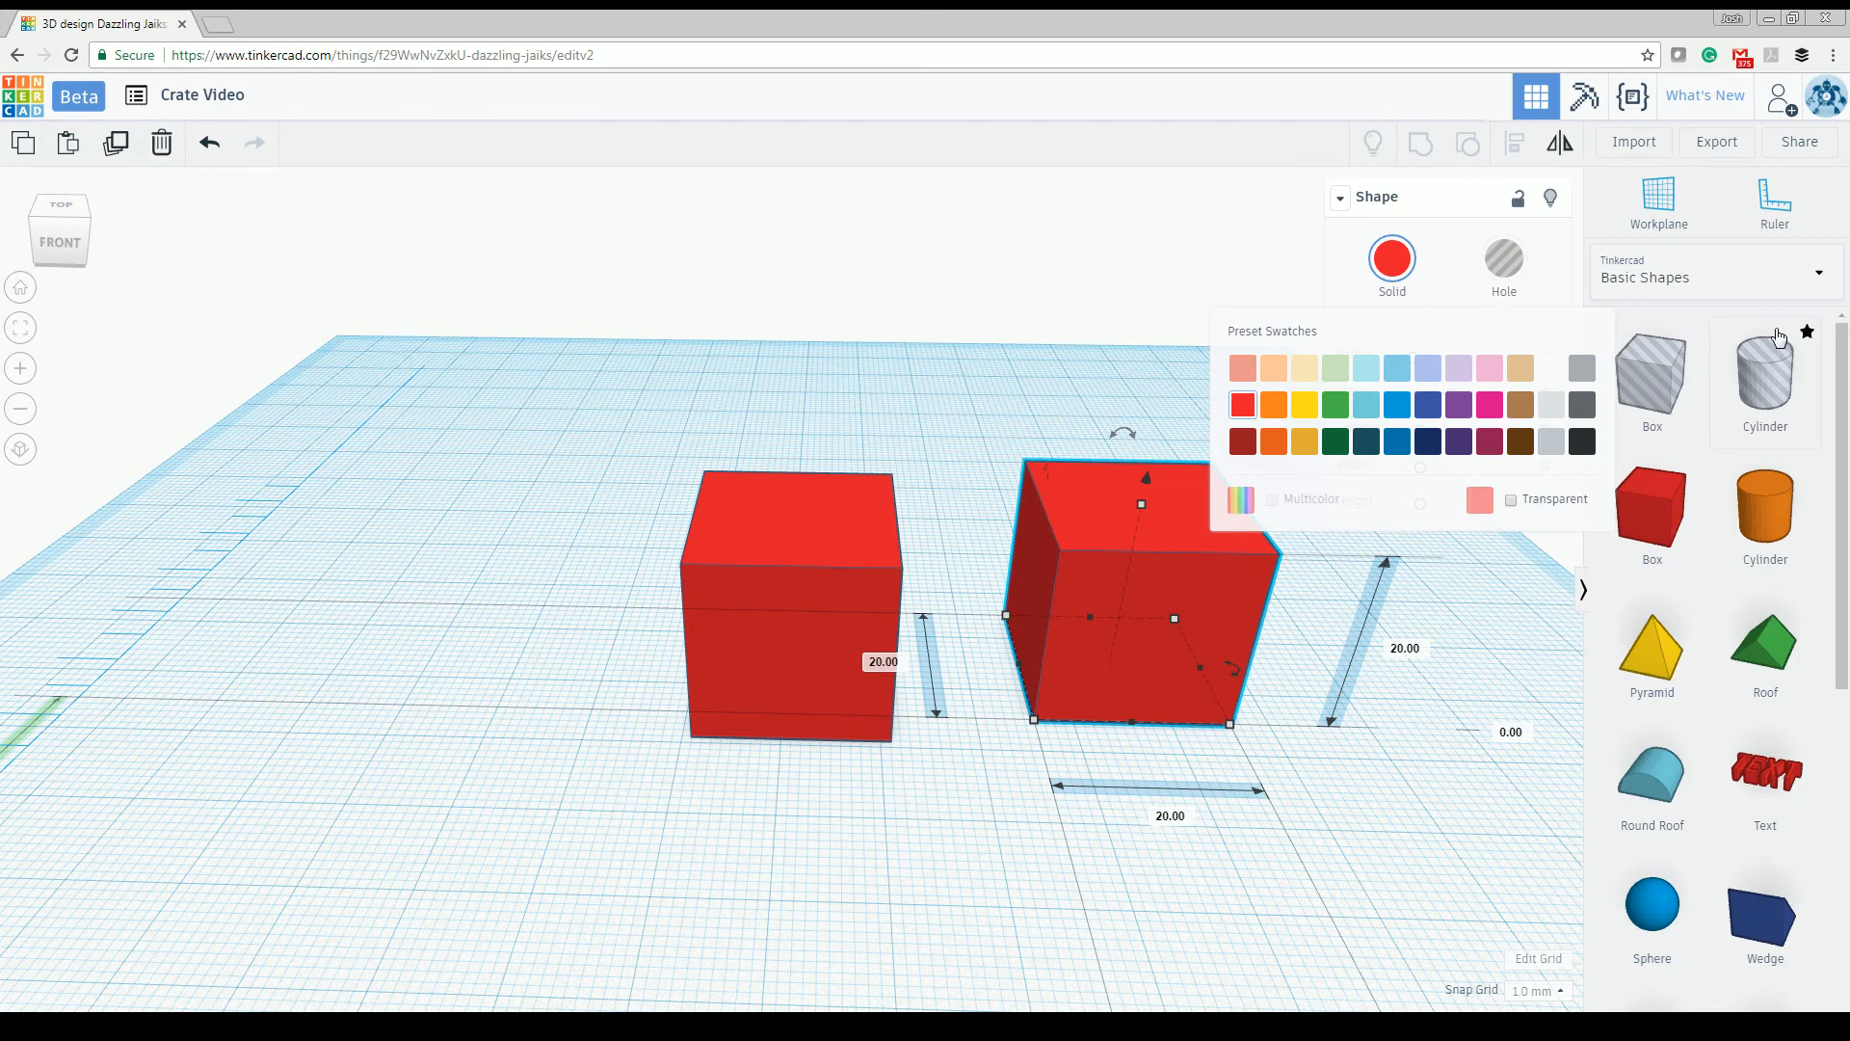
pyautogui.click(1504, 260)
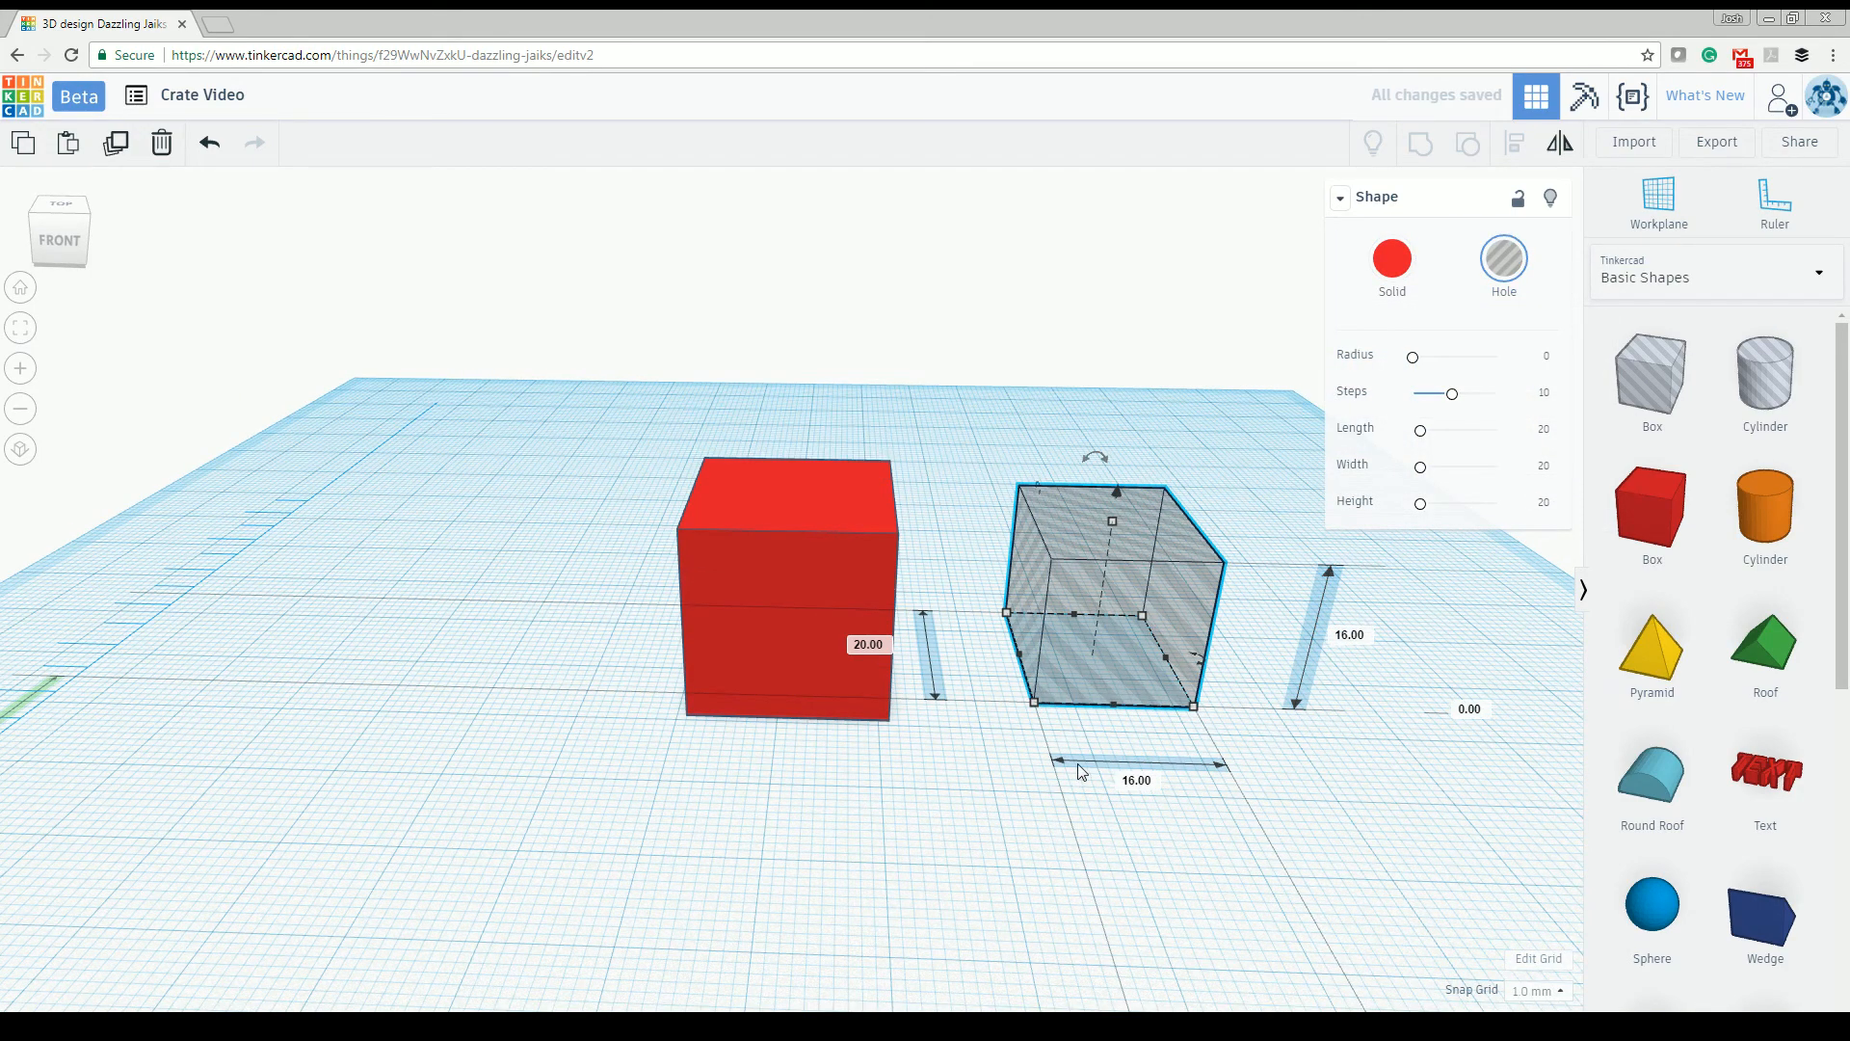
# Step: Set the hole box's front-to-back depth to 0.50 mm to make a thin panel
pyautogui.moveTo(1118, 739); pyautogui.dragTo(1062, 713, button='right')
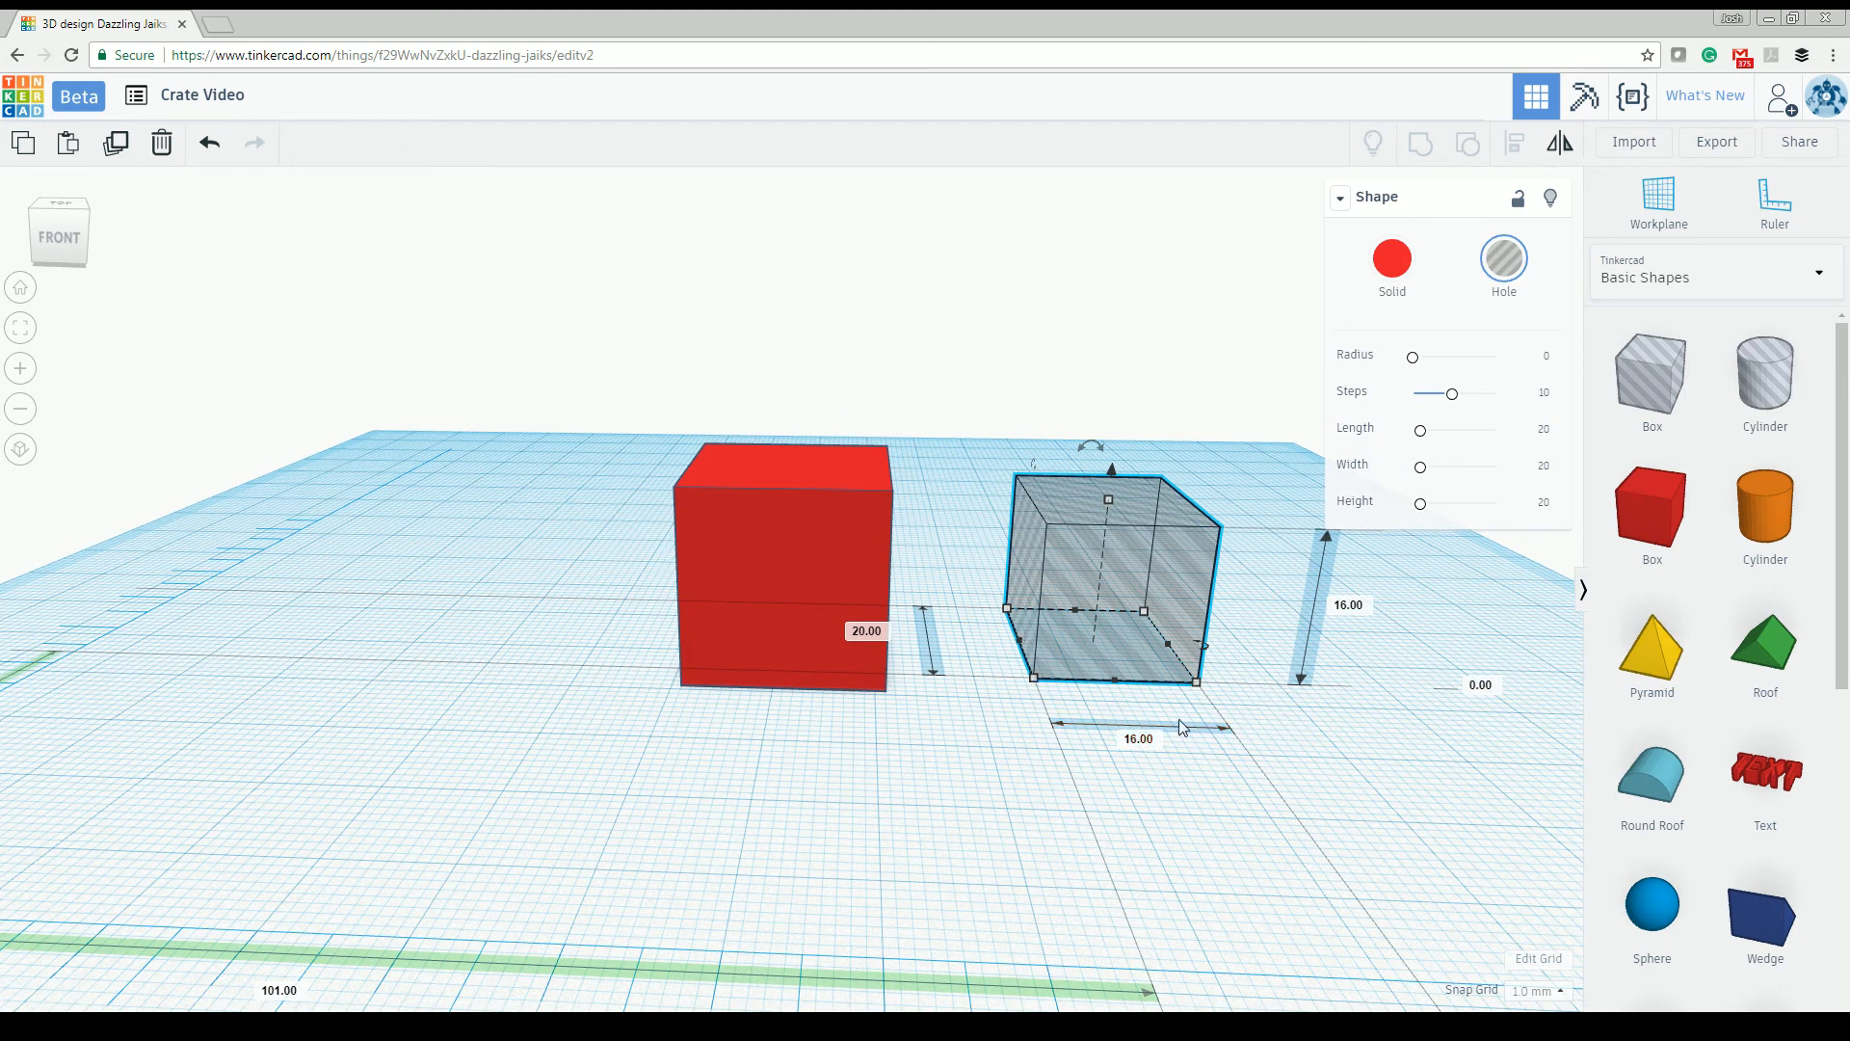
pyautogui.moveTo(968, 672); pyautogui.dragTo(878, 686, button='right')
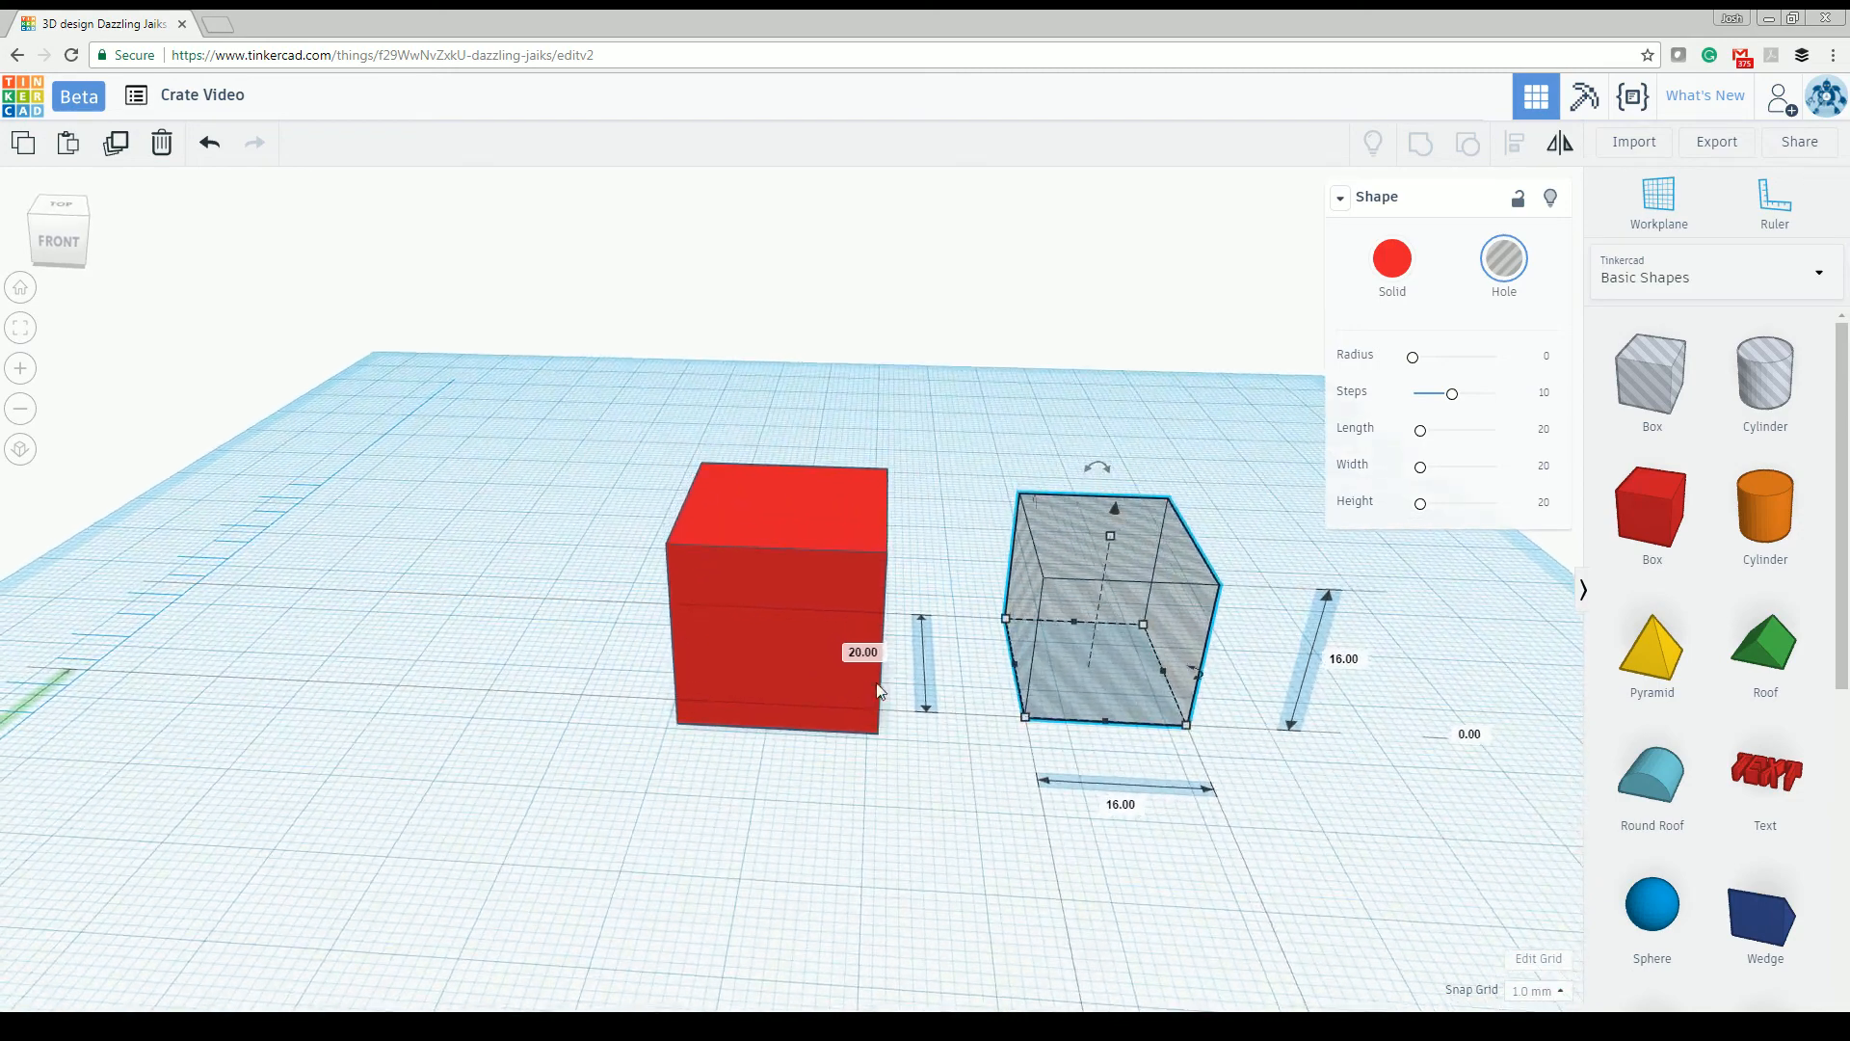
pyautogui.click(879, 656)
pyautogui.press('Return')
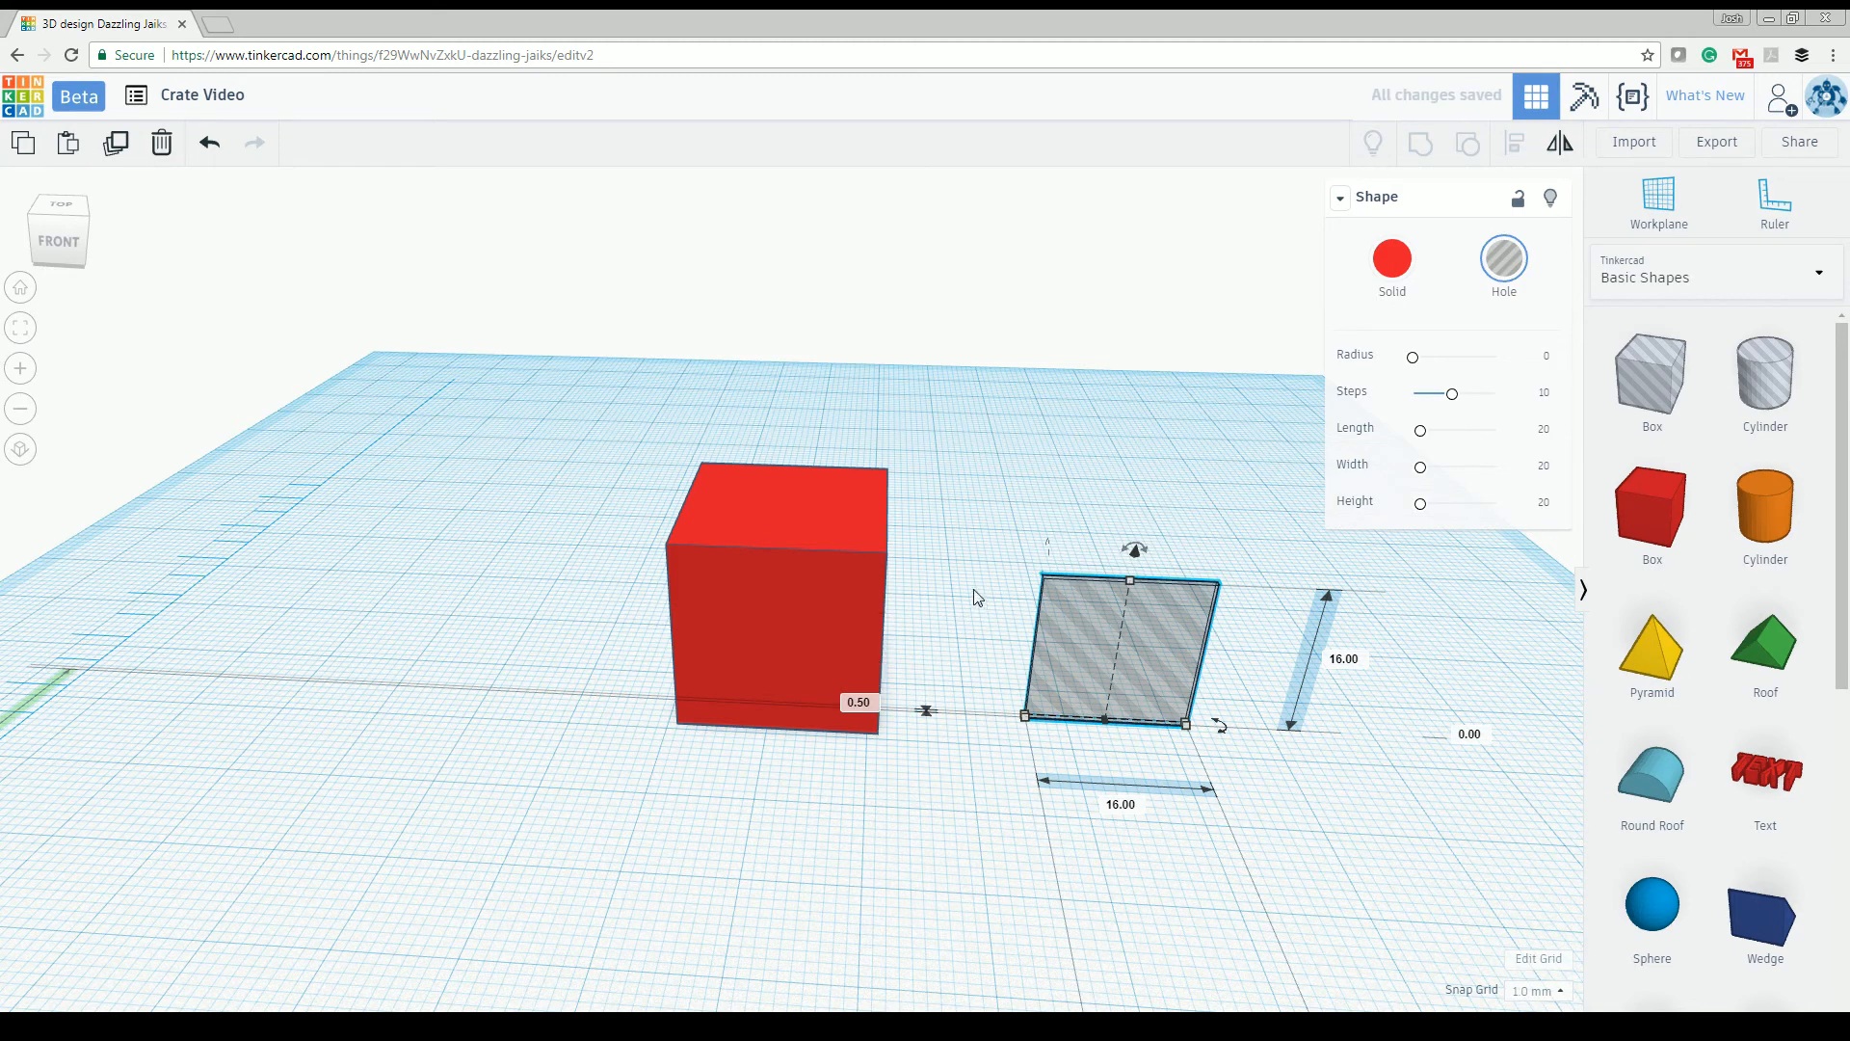
# Step: Move the thin hole panel in front of the red box's front face
pyautogui.moveTo(1039, 615); pyautogui.dragTo(715, 639)
pyautogui.moveTo(815, 558)
pyautogui.mouseDown(button='right')
pyautogui.moveTo(841, 492)
pyautogui.moveTo(1021, 524)
pyautogui.moveTo(839, 552)
pyautogui.mouseUp(button='right')
pyautogui.scroll(3, 831, 558)
pyautogui.scroll(-2, 832, 559)
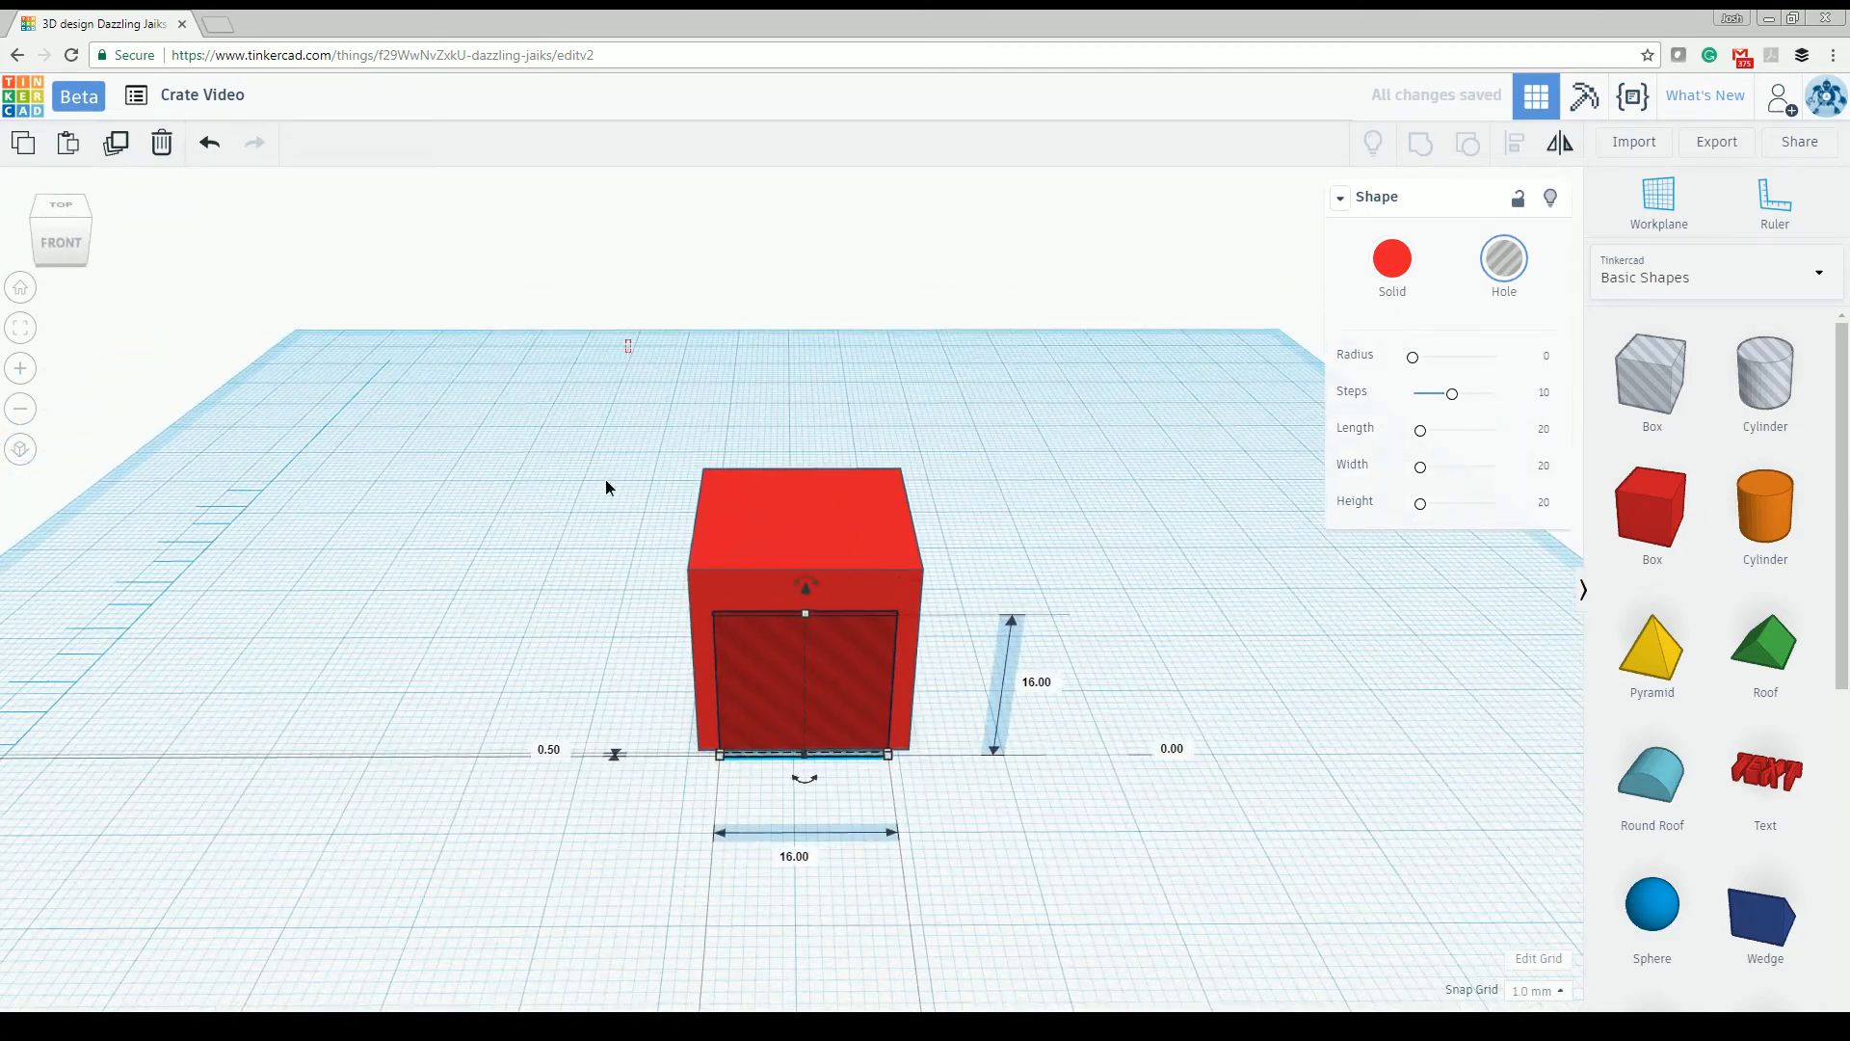
# Step: Select both shapes and align the hole panel centred in width and height and flush with the red box's front face
pyautogui.moveTo(626, 341); pyautogui.dragTo(1001, 665)
pyautogui.moveTo(829, 867); pyautogui.dragTo(821, 826, button='right')
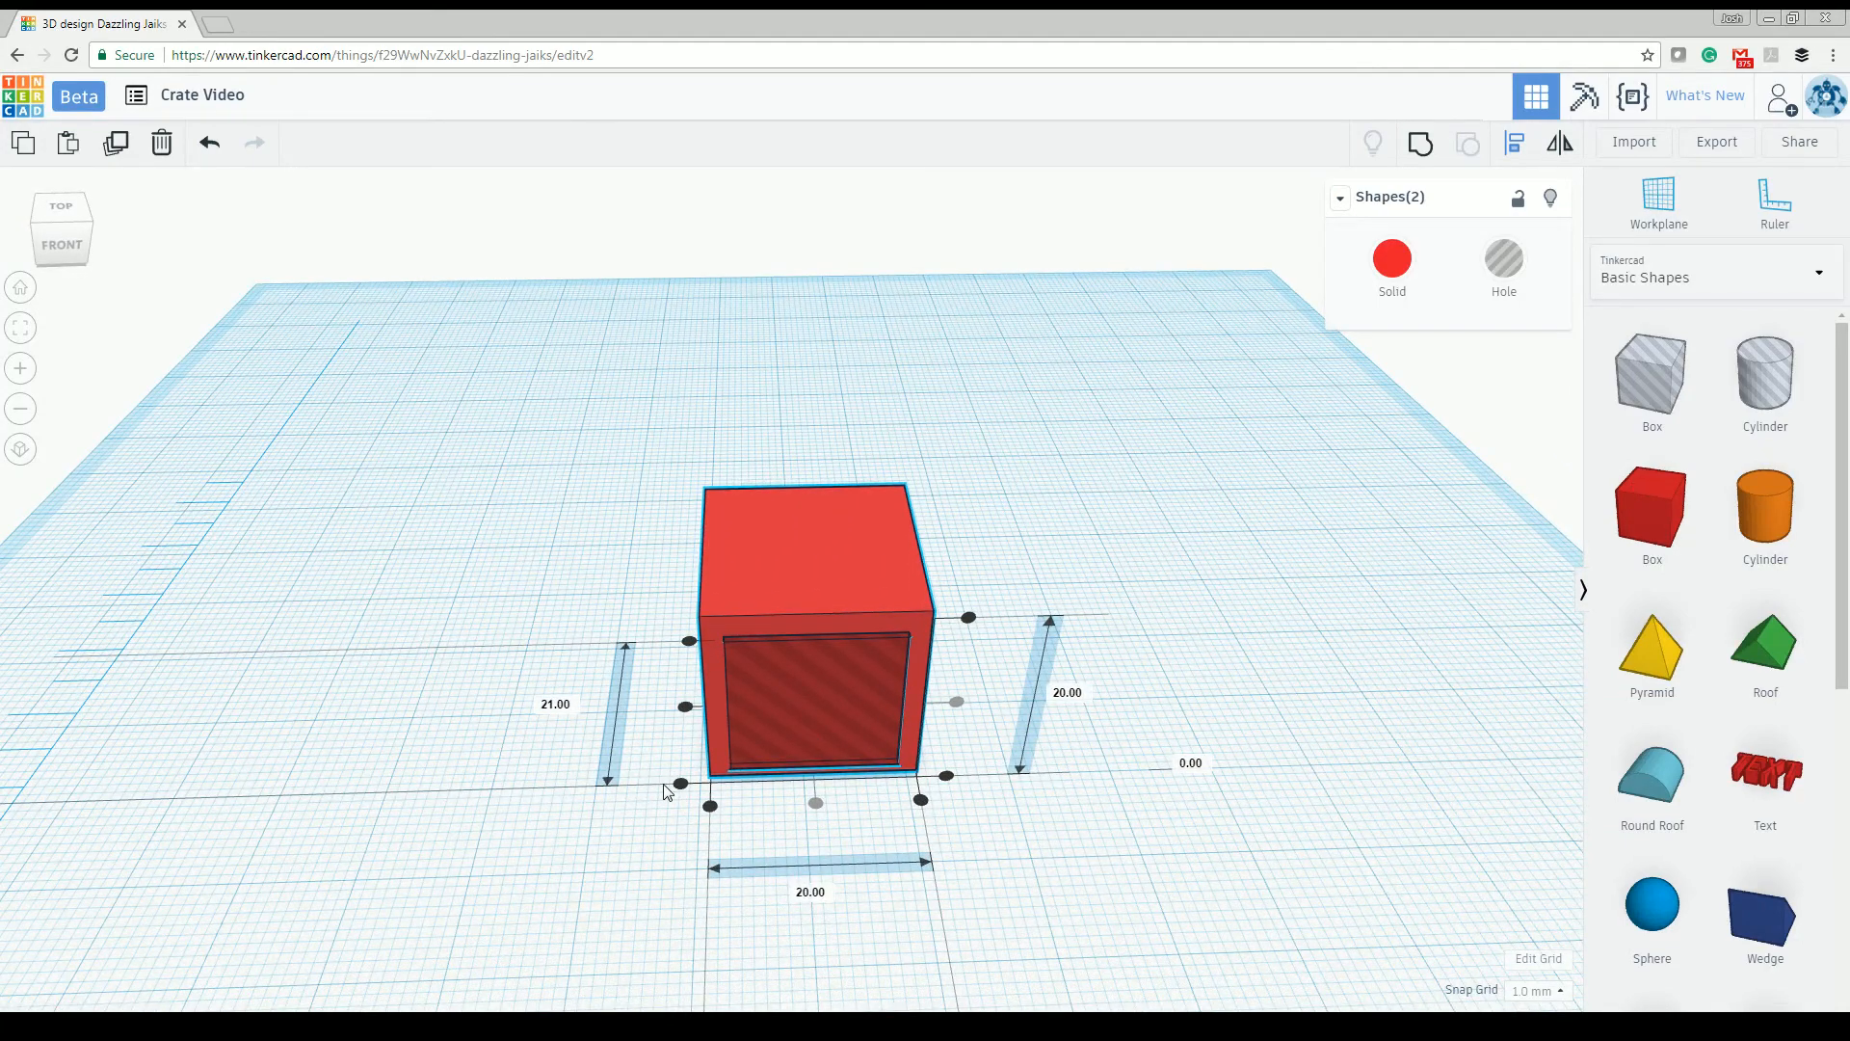
pyautogui.moveTo(640, 820); pyautogui.dragTo(669, 798, button='right')
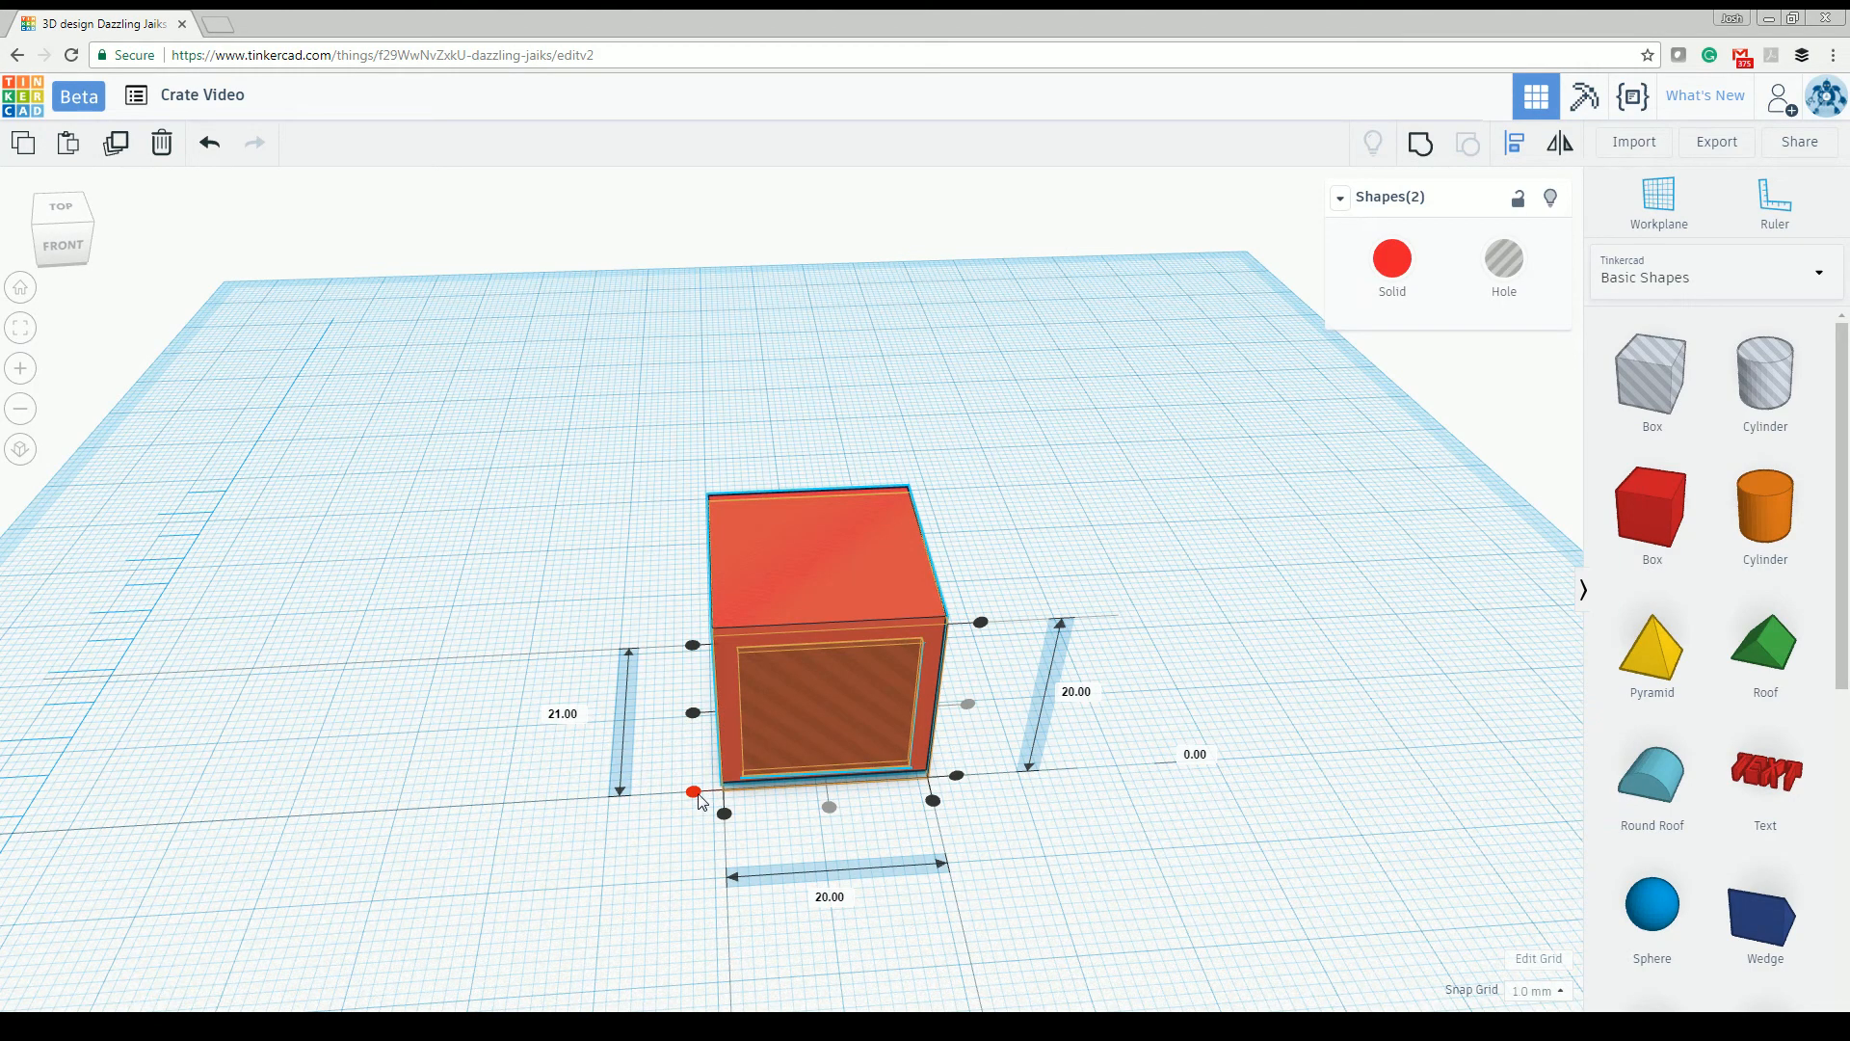
pyautogui.moveTo(693, 800); pyautogui.dragTo(1207, 504, button='right')
pyautogui.click(1183, 519)
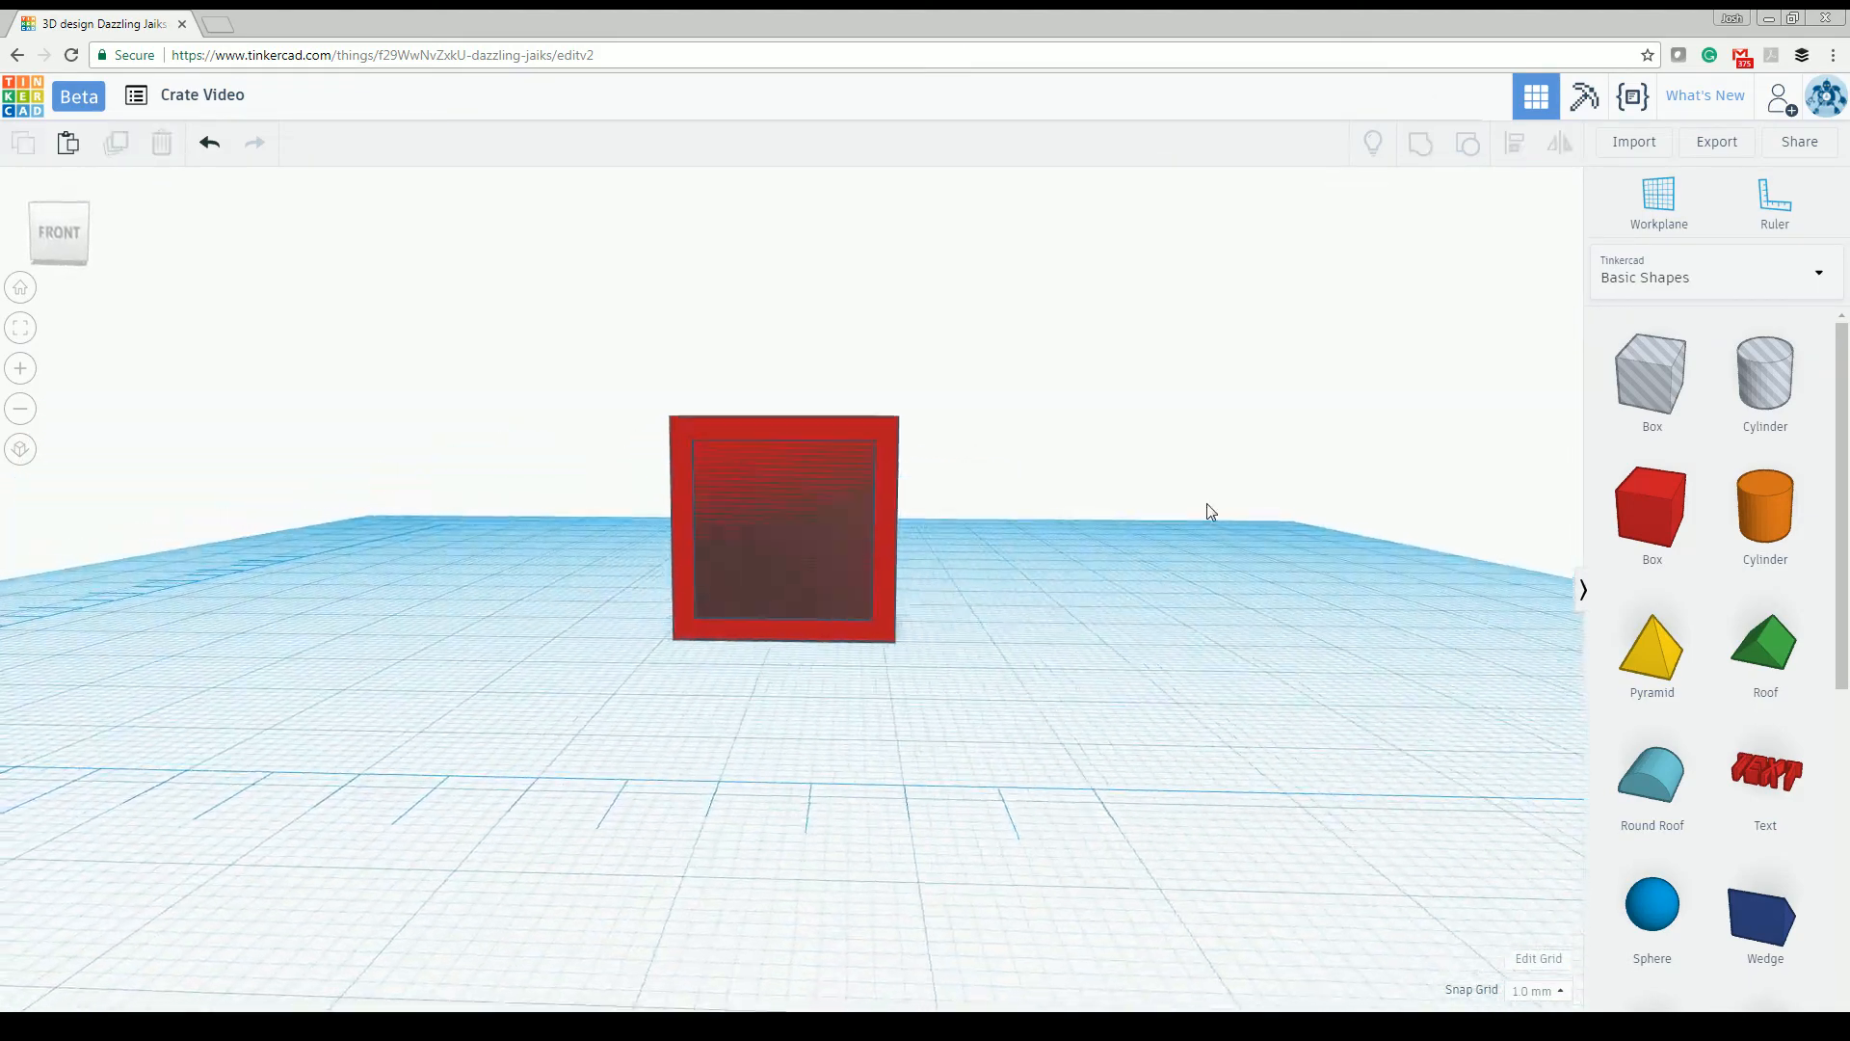
# Step: Undo the last change to the model
pyautogui.moveTo(759, 423); pyautogui.dragTo(1109, 790, button='right')
pyautogui.hotkey('ctrl', 'z')
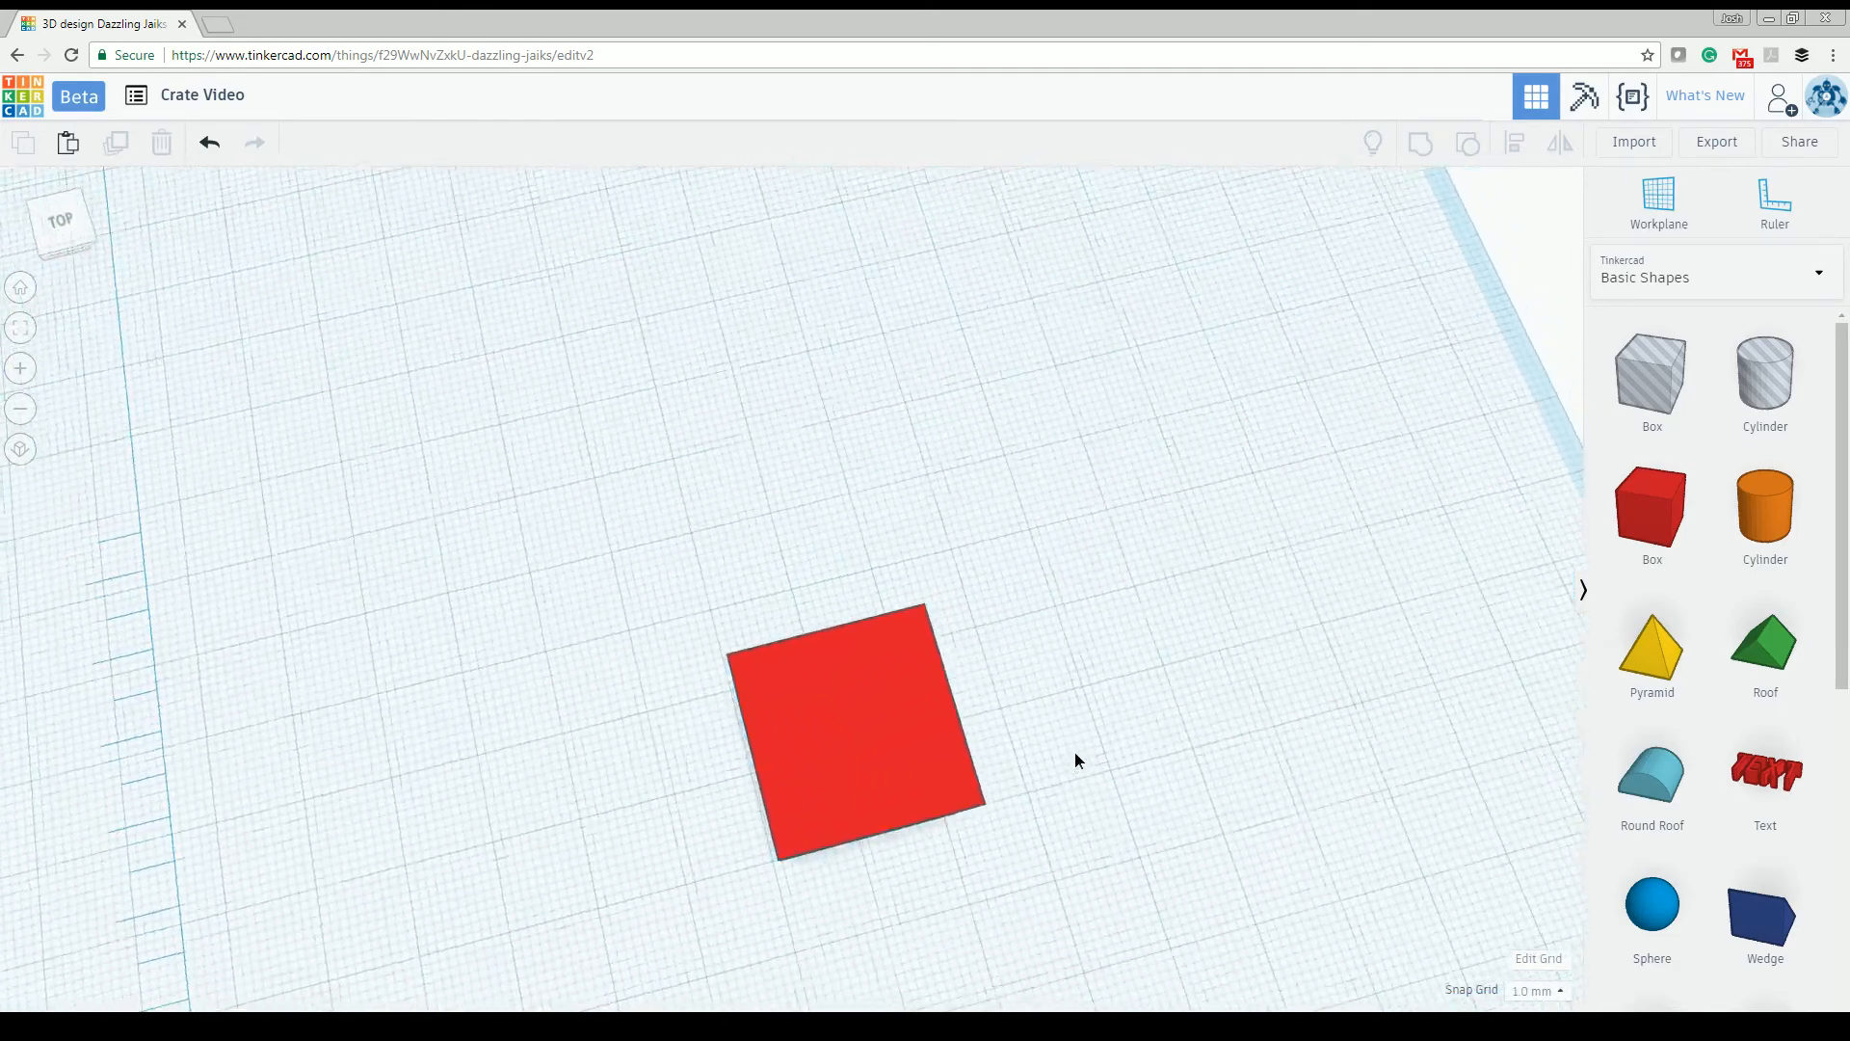
pyautogui.moveTo(997, 592); pyautogui.dragTo(800, 604, button='right')
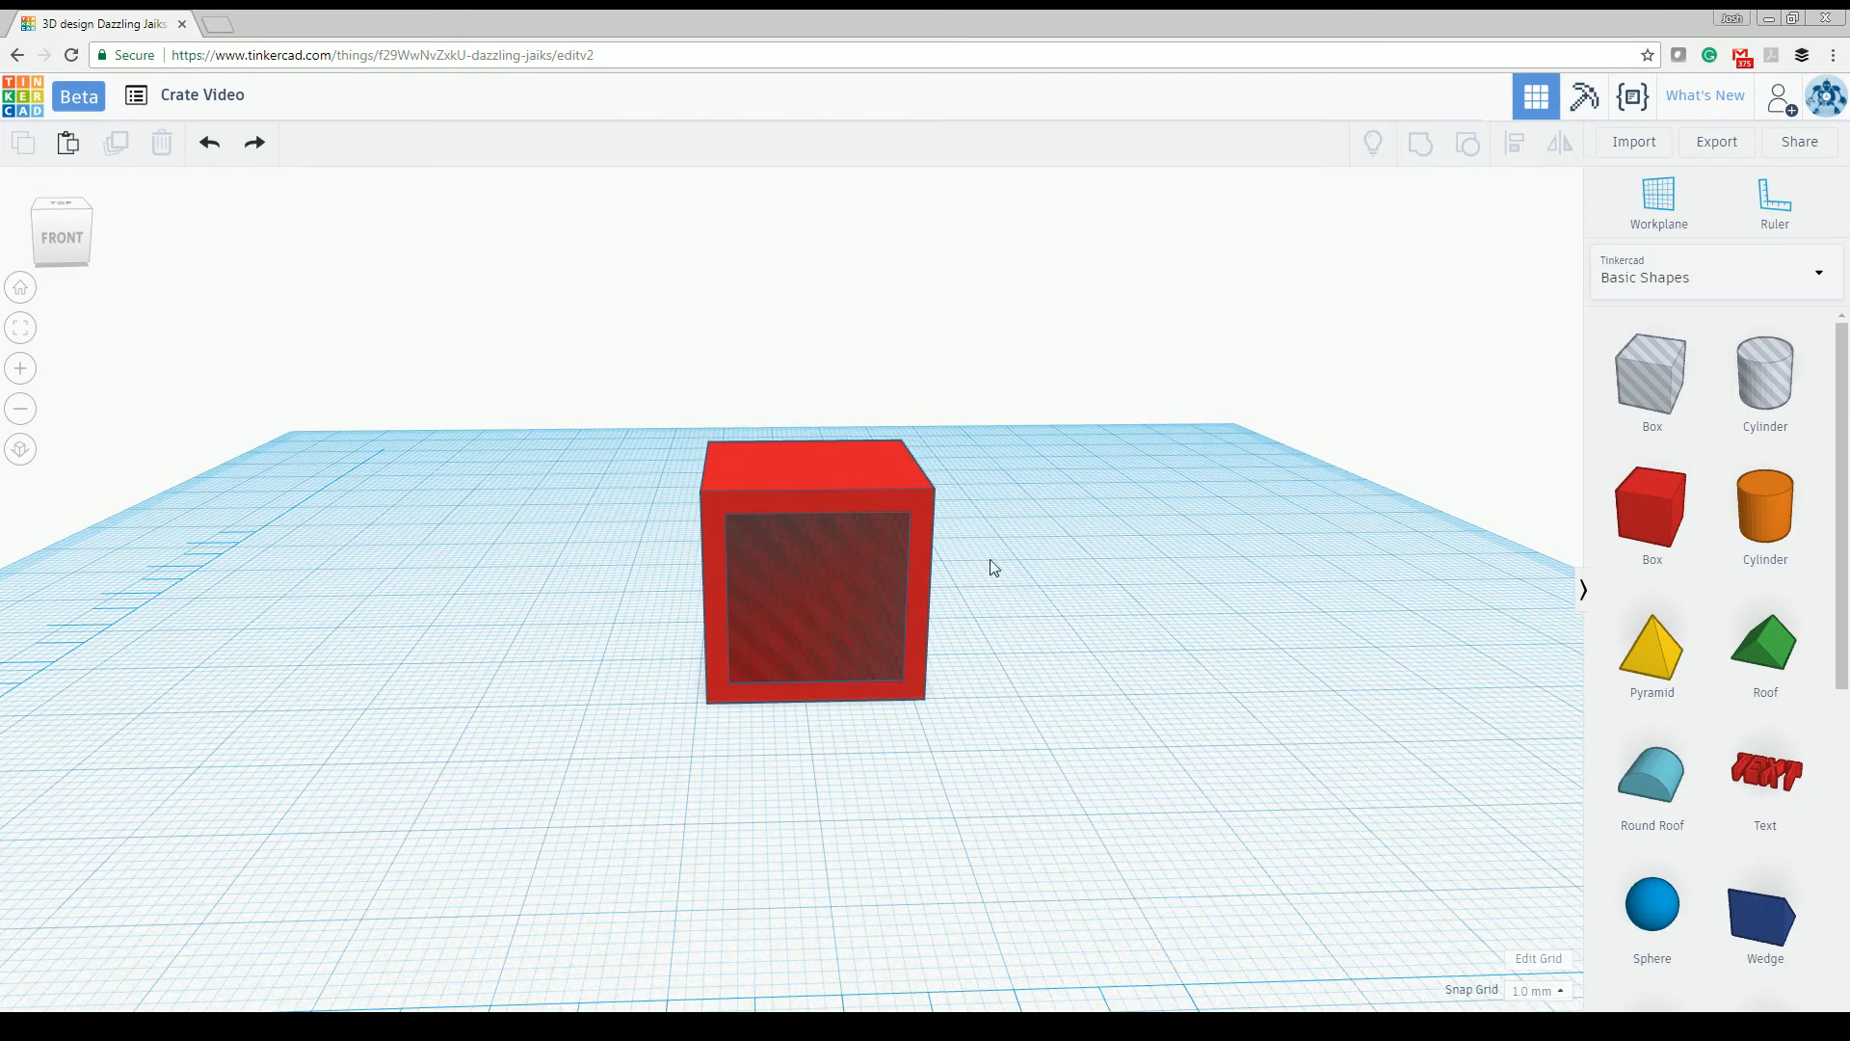
# Step: Duplicate the hole panel on the box's front face and place two copies on the open workplane beside the box
pyautogui.click(878, 584)
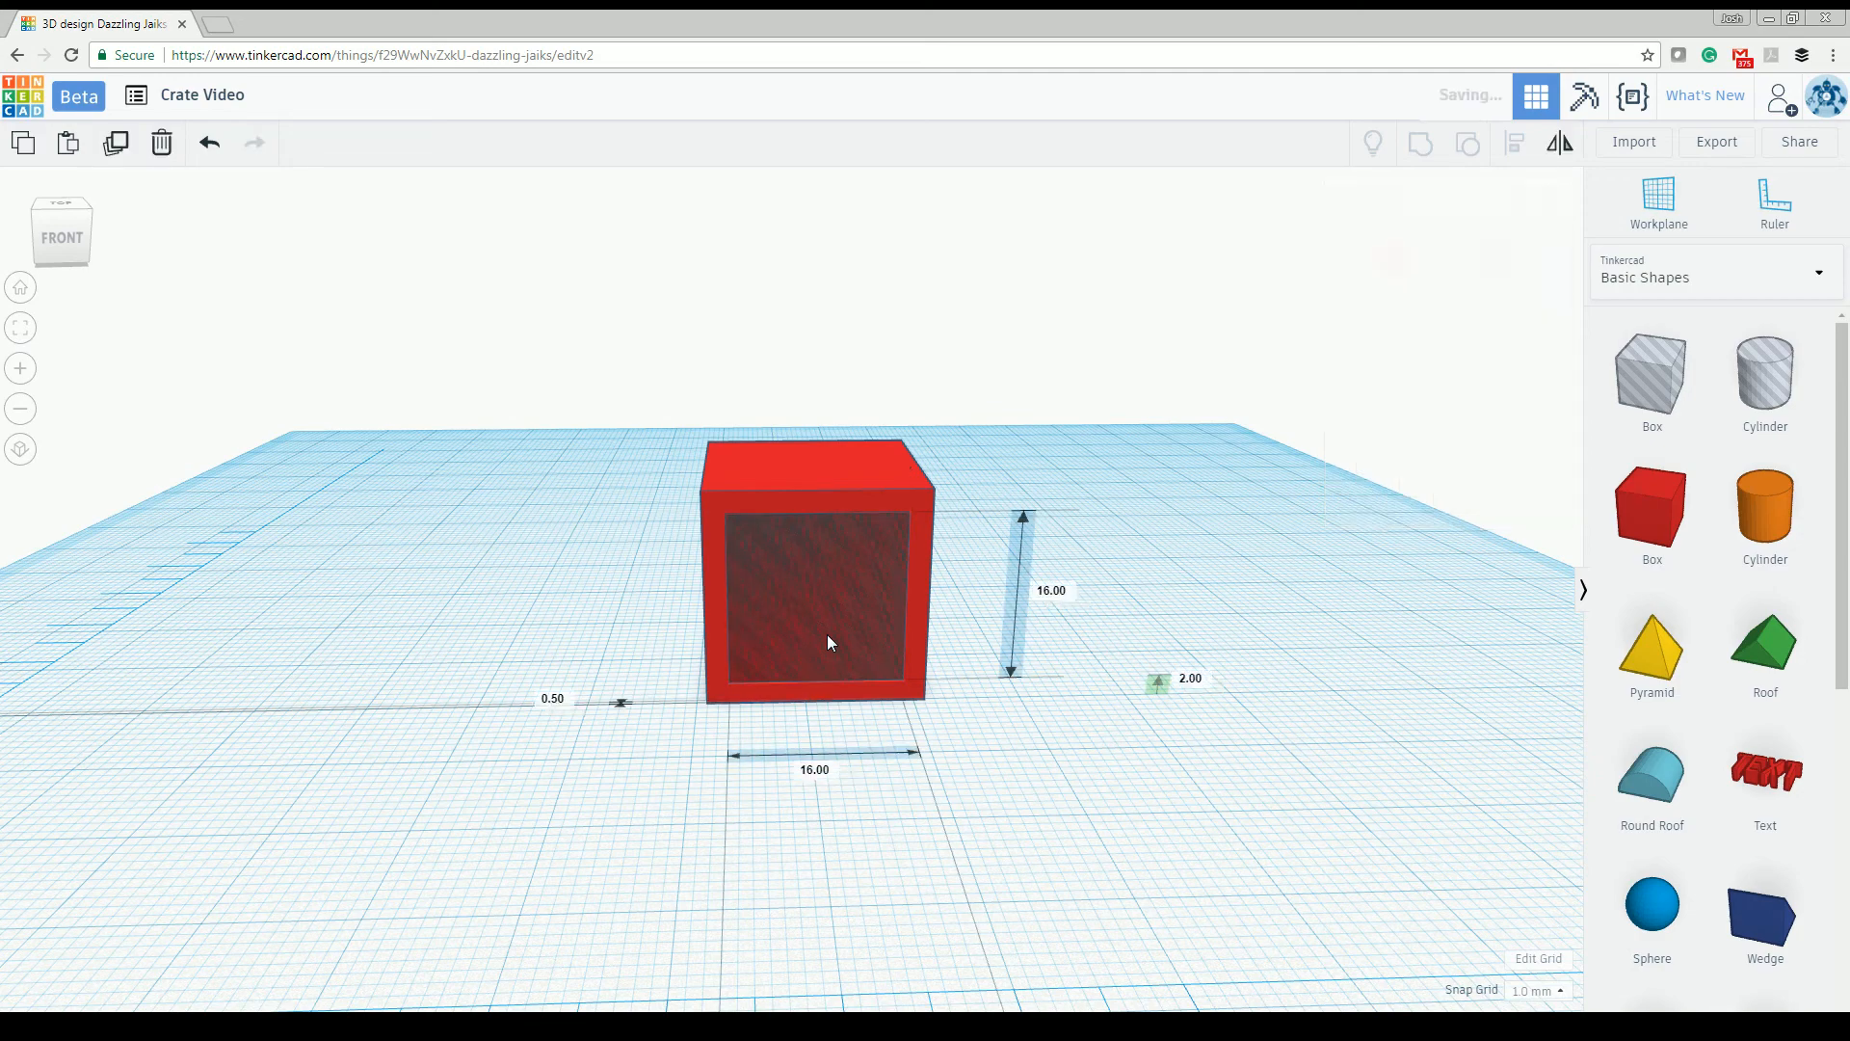
pyautogui.moveTo(800, 610); pyautogui.dragTo(1223, 595)
pyautogui.moveTo(1066, 717)
pyautogui.mouseDown(button='right')
pyautogui.moveTo(1066, 756)
pyautogui.moveTo(1036, 726)
pyautogui.mouseUp(button='right')
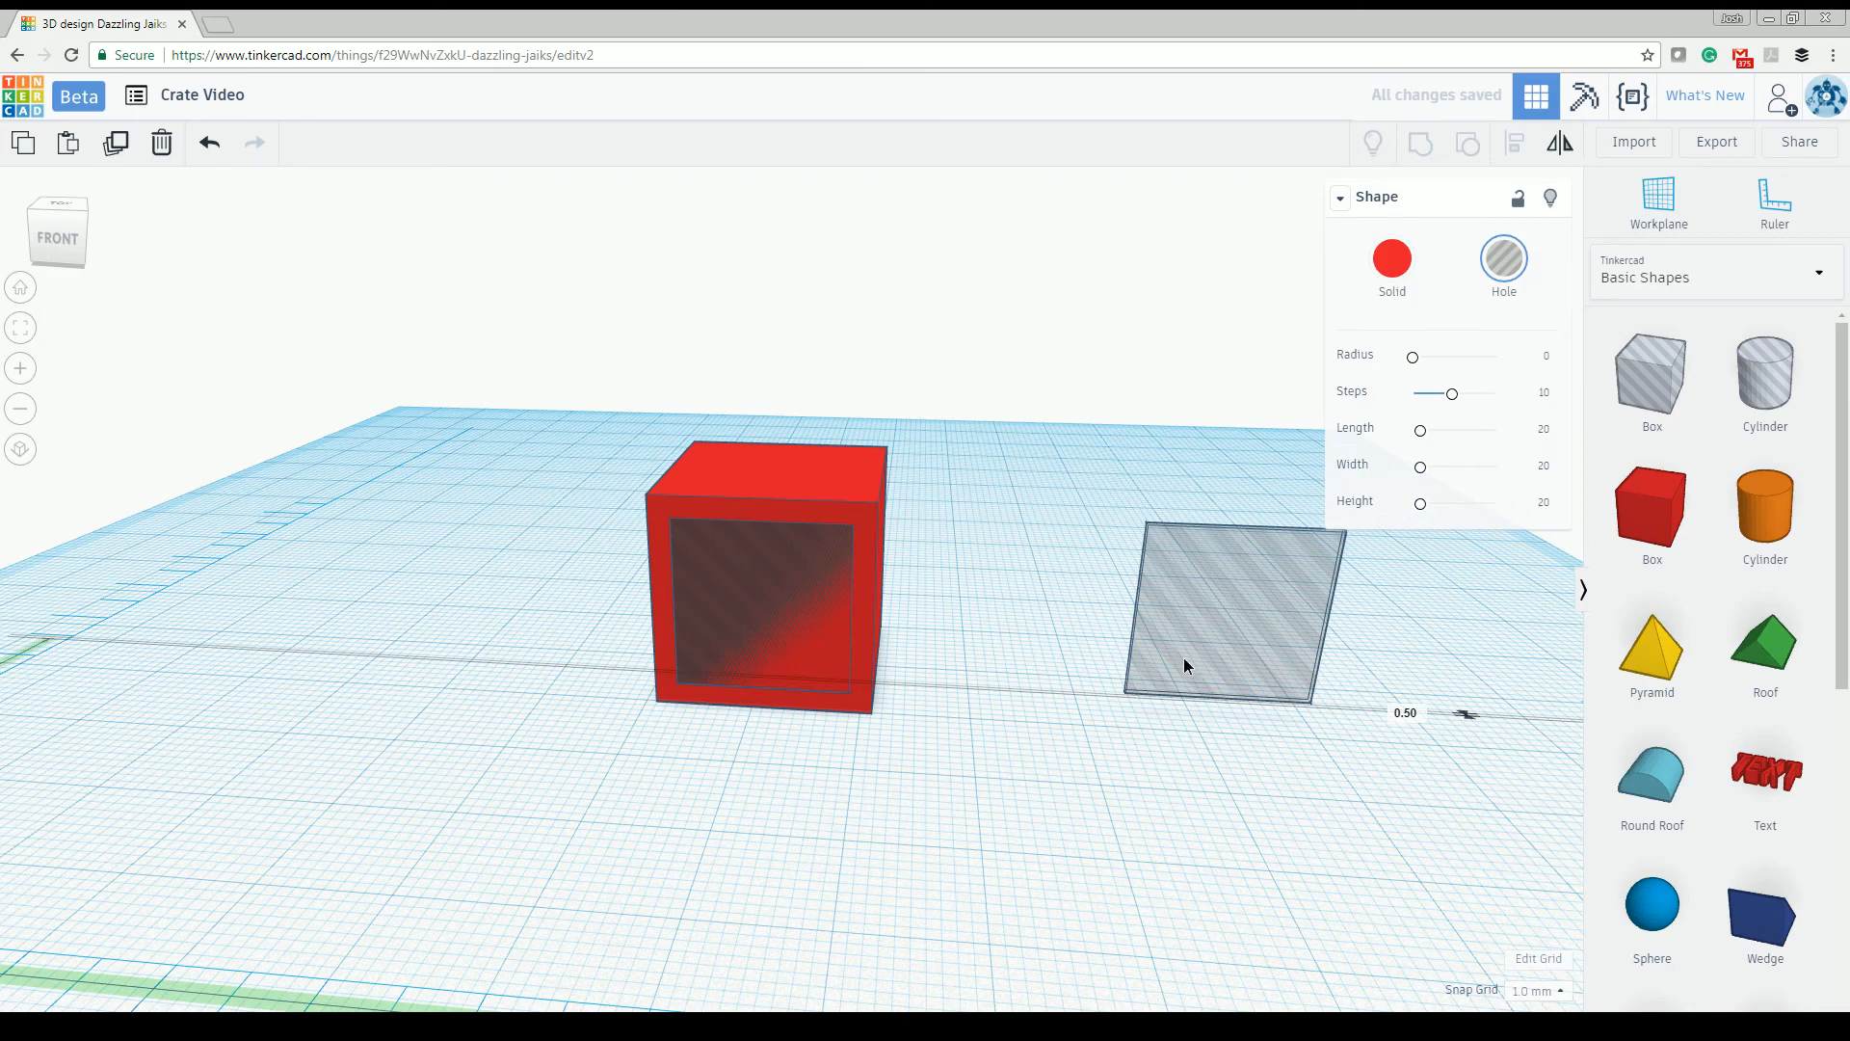
pyautogui.moveTo(1184, 658); pyautogui.dragTo(1320, 803, button='right')
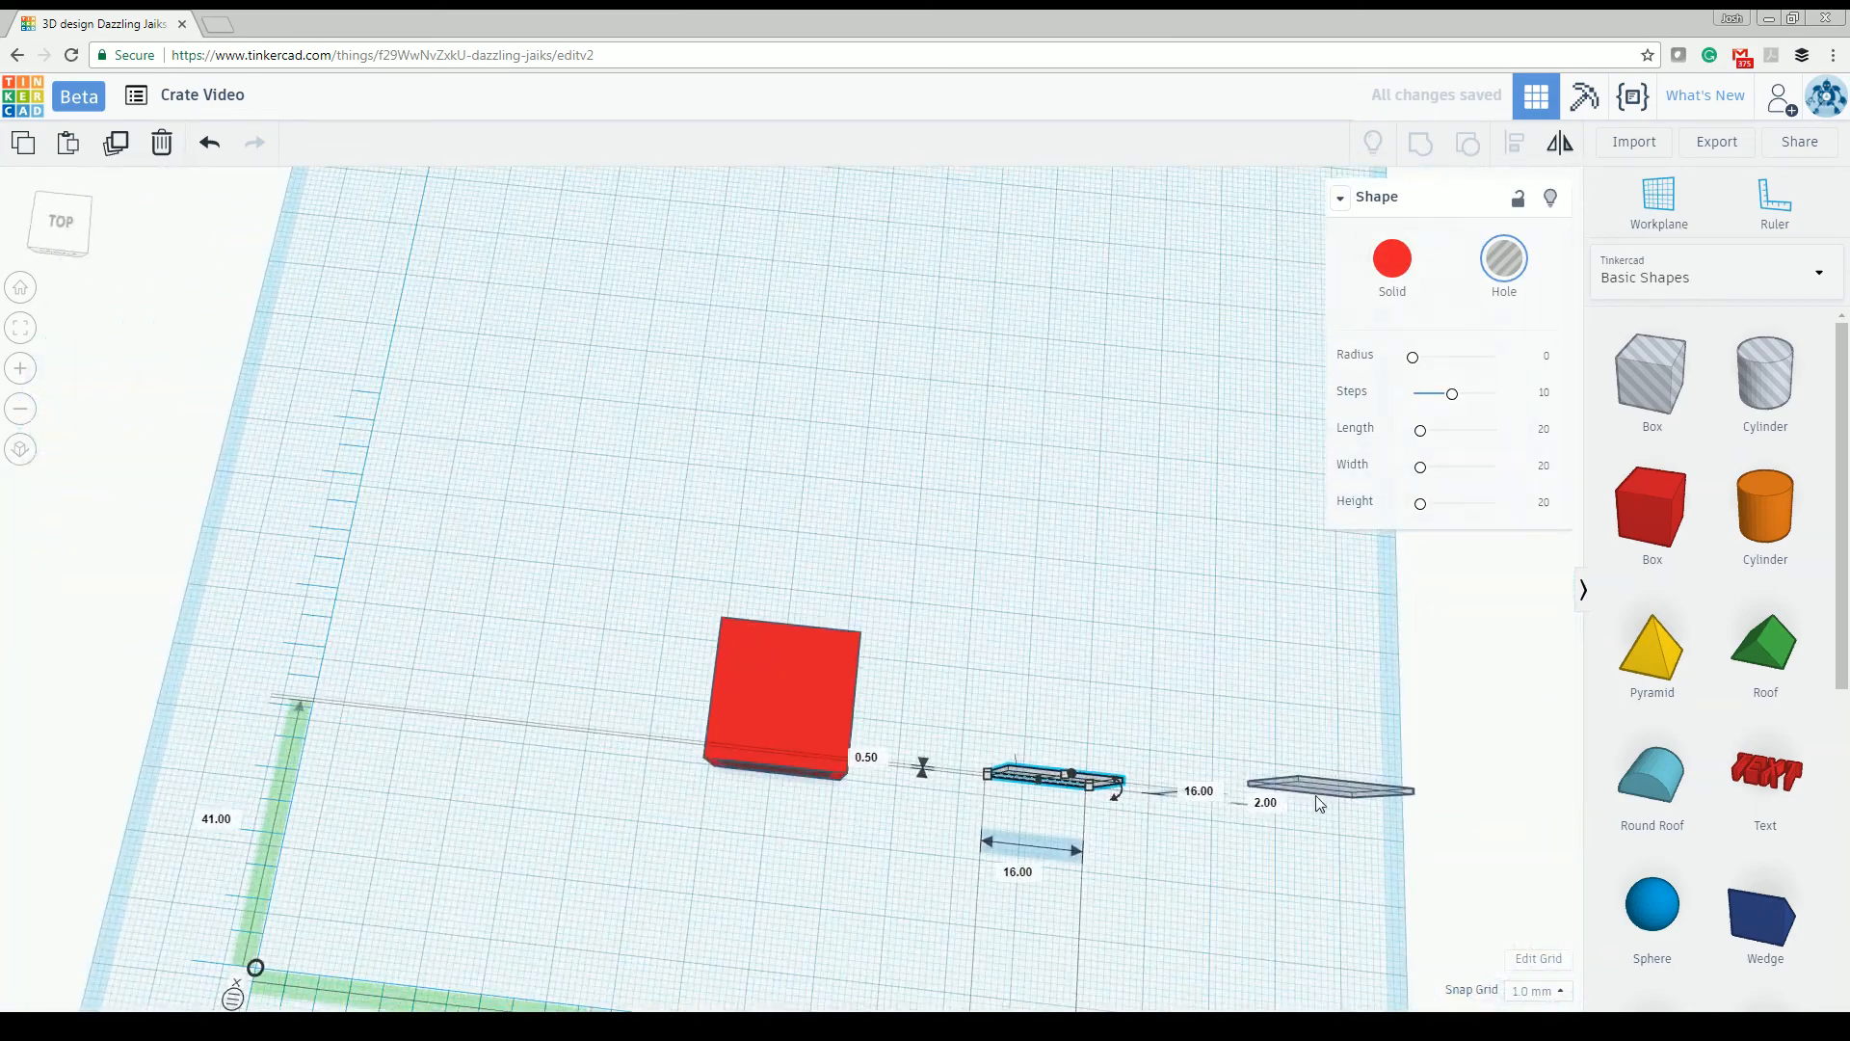
pyautogui.click(1307, 790)
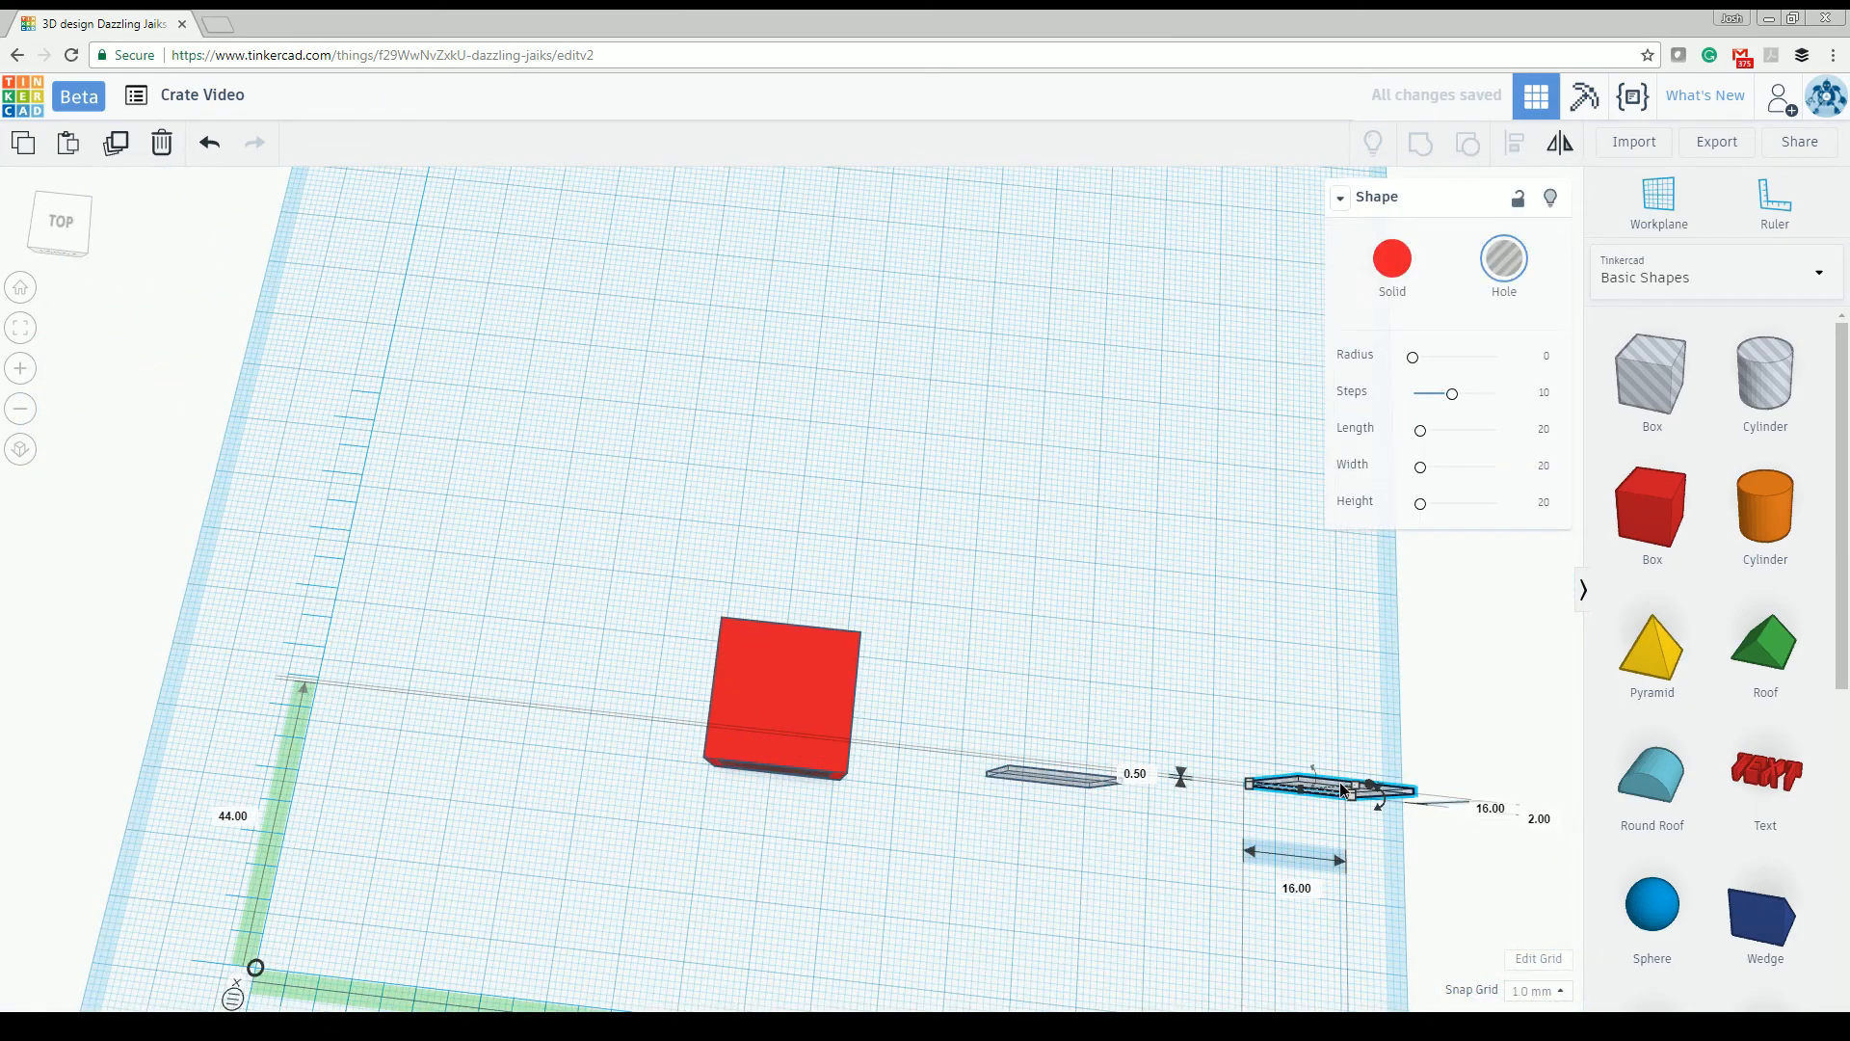
pyautogui.click(1287, 904)
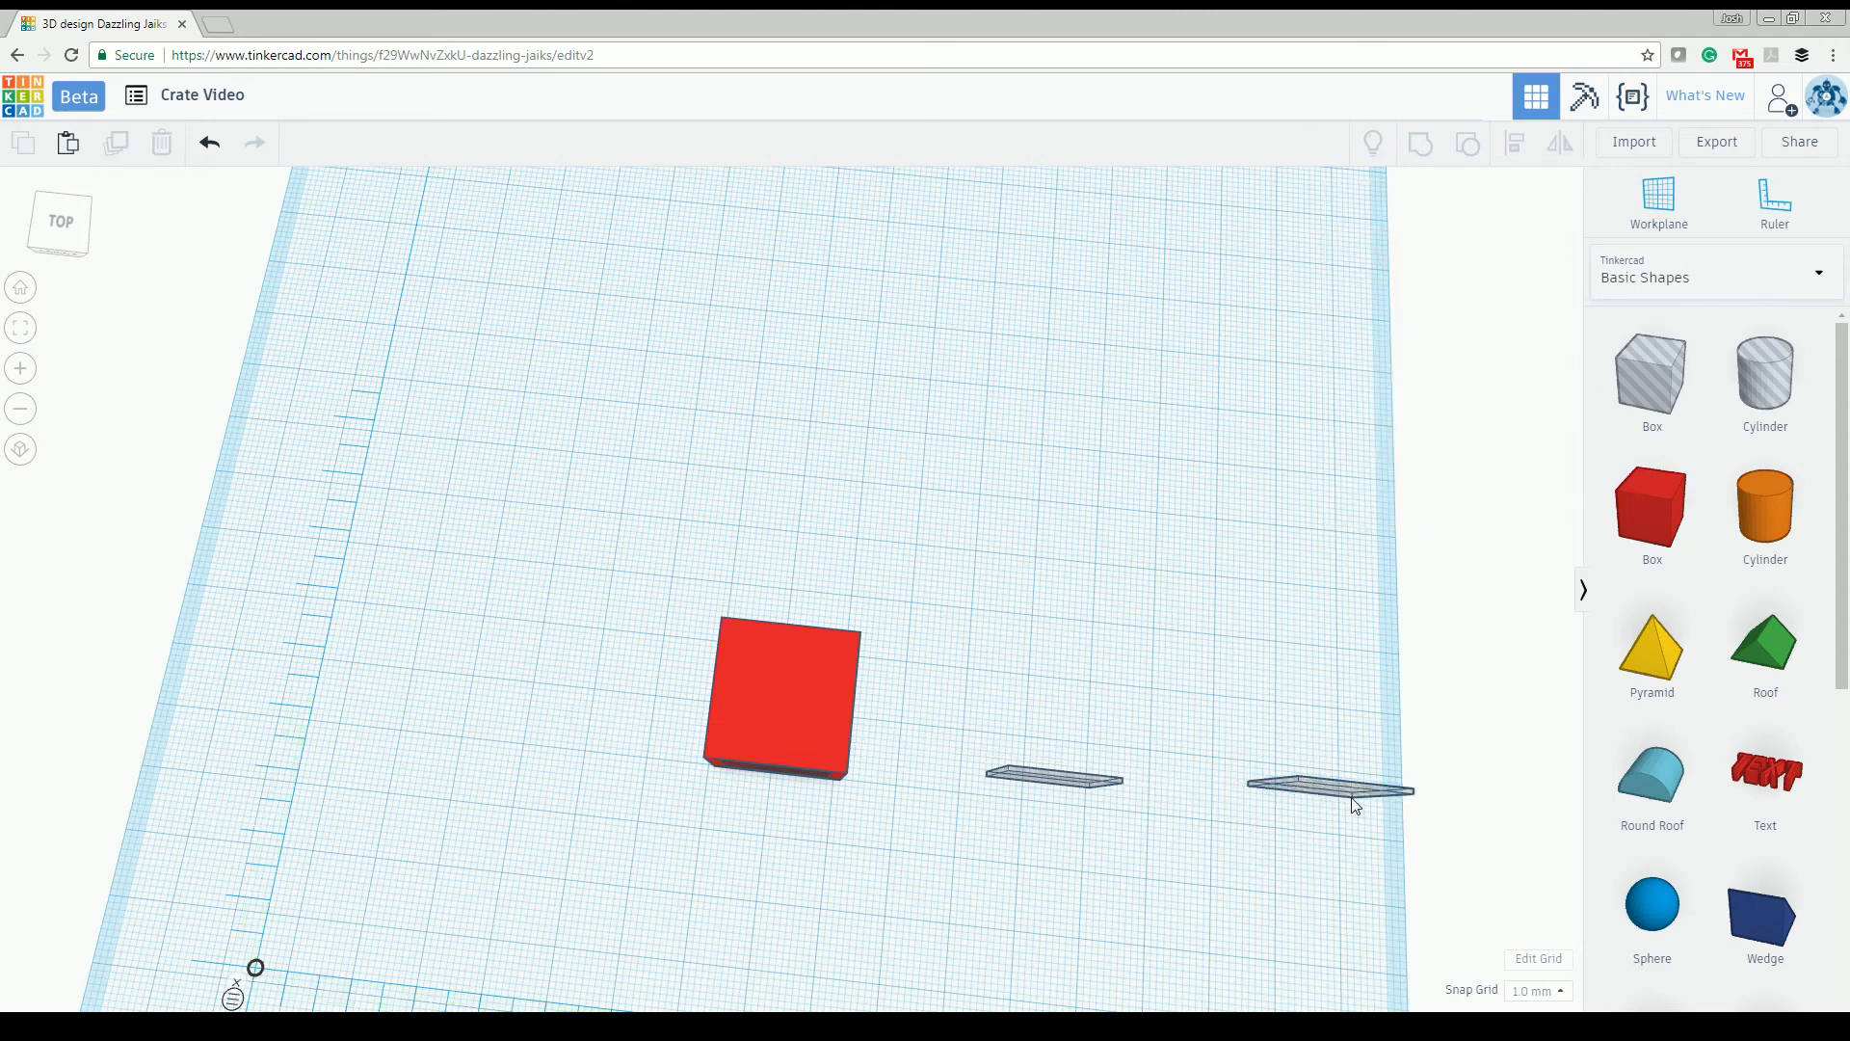
# Step: Move the far panel copy behind the nearer one and duplicate further copies backward to form a row of four
pyautogui.moveTo(1352, 798); pyautogui.dragTo(1073, 756)
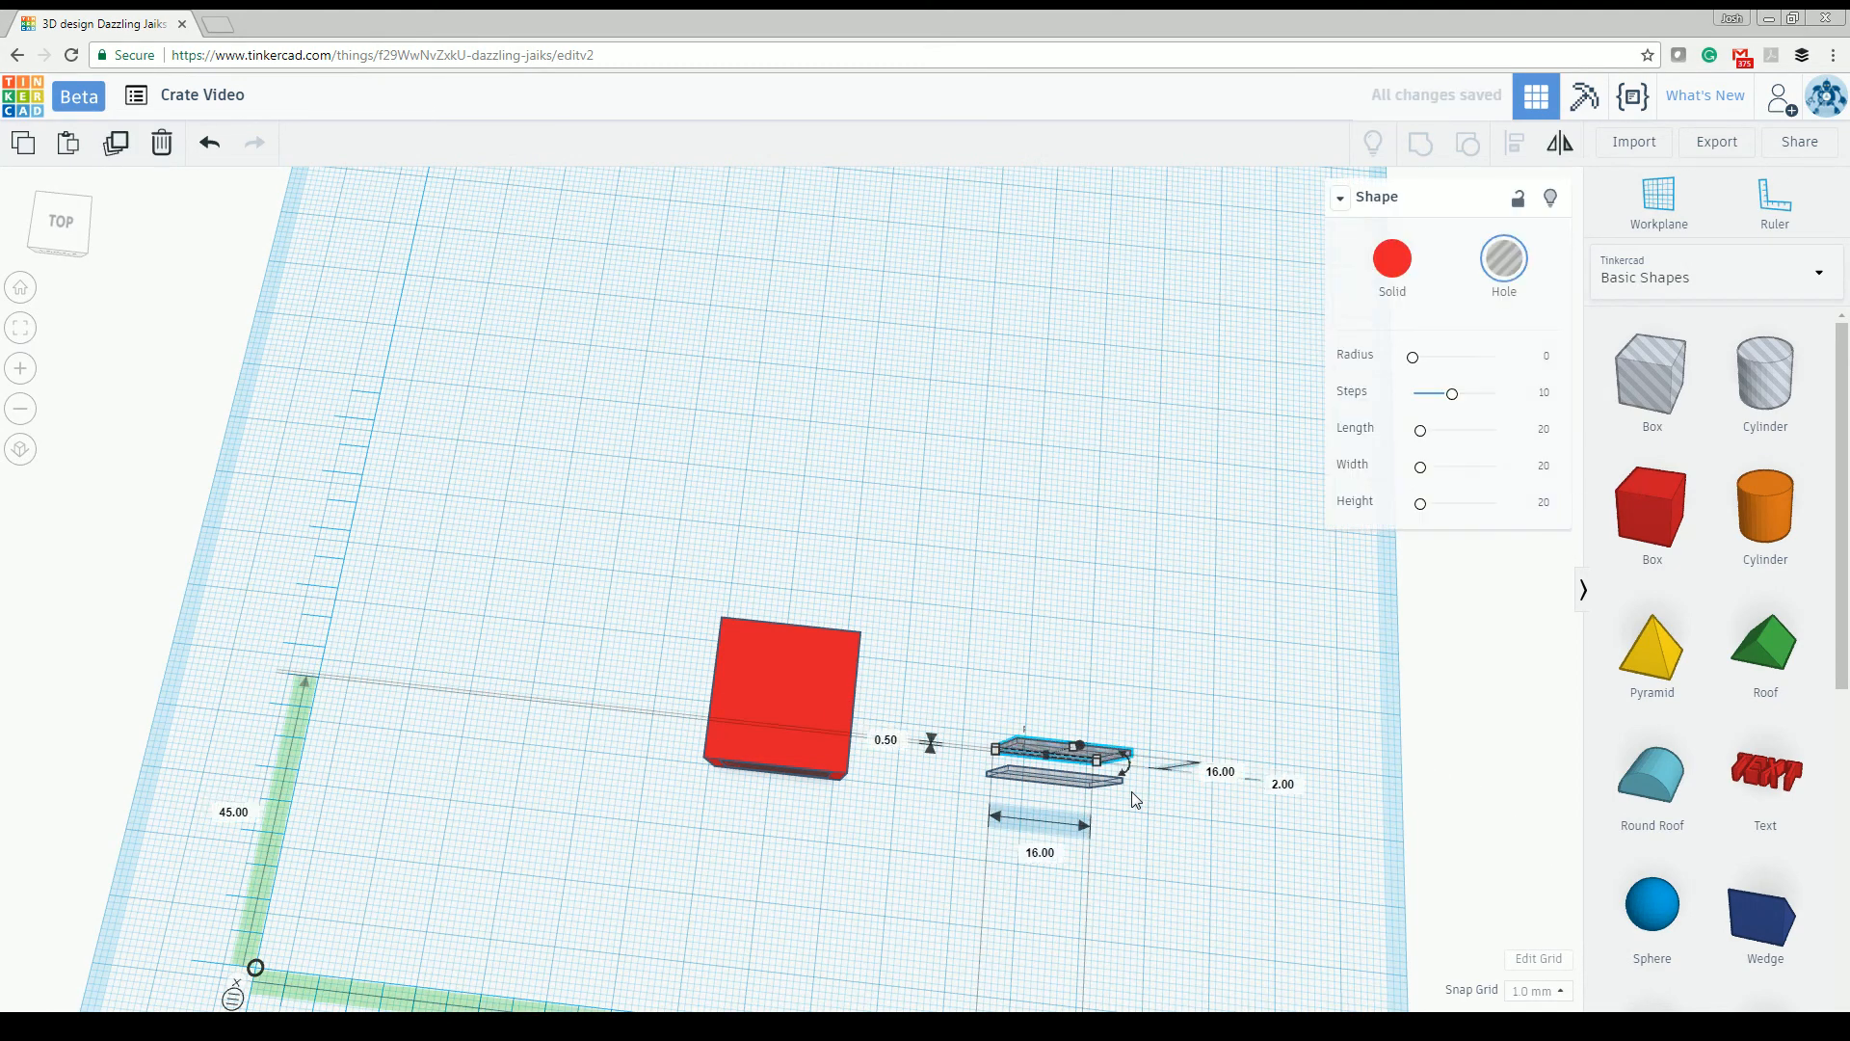
pyautogui.moveTo(1038, 742); pyautogui.dragTo(1044, 714)
pyautogui.hotkey('ctrl', 'd')
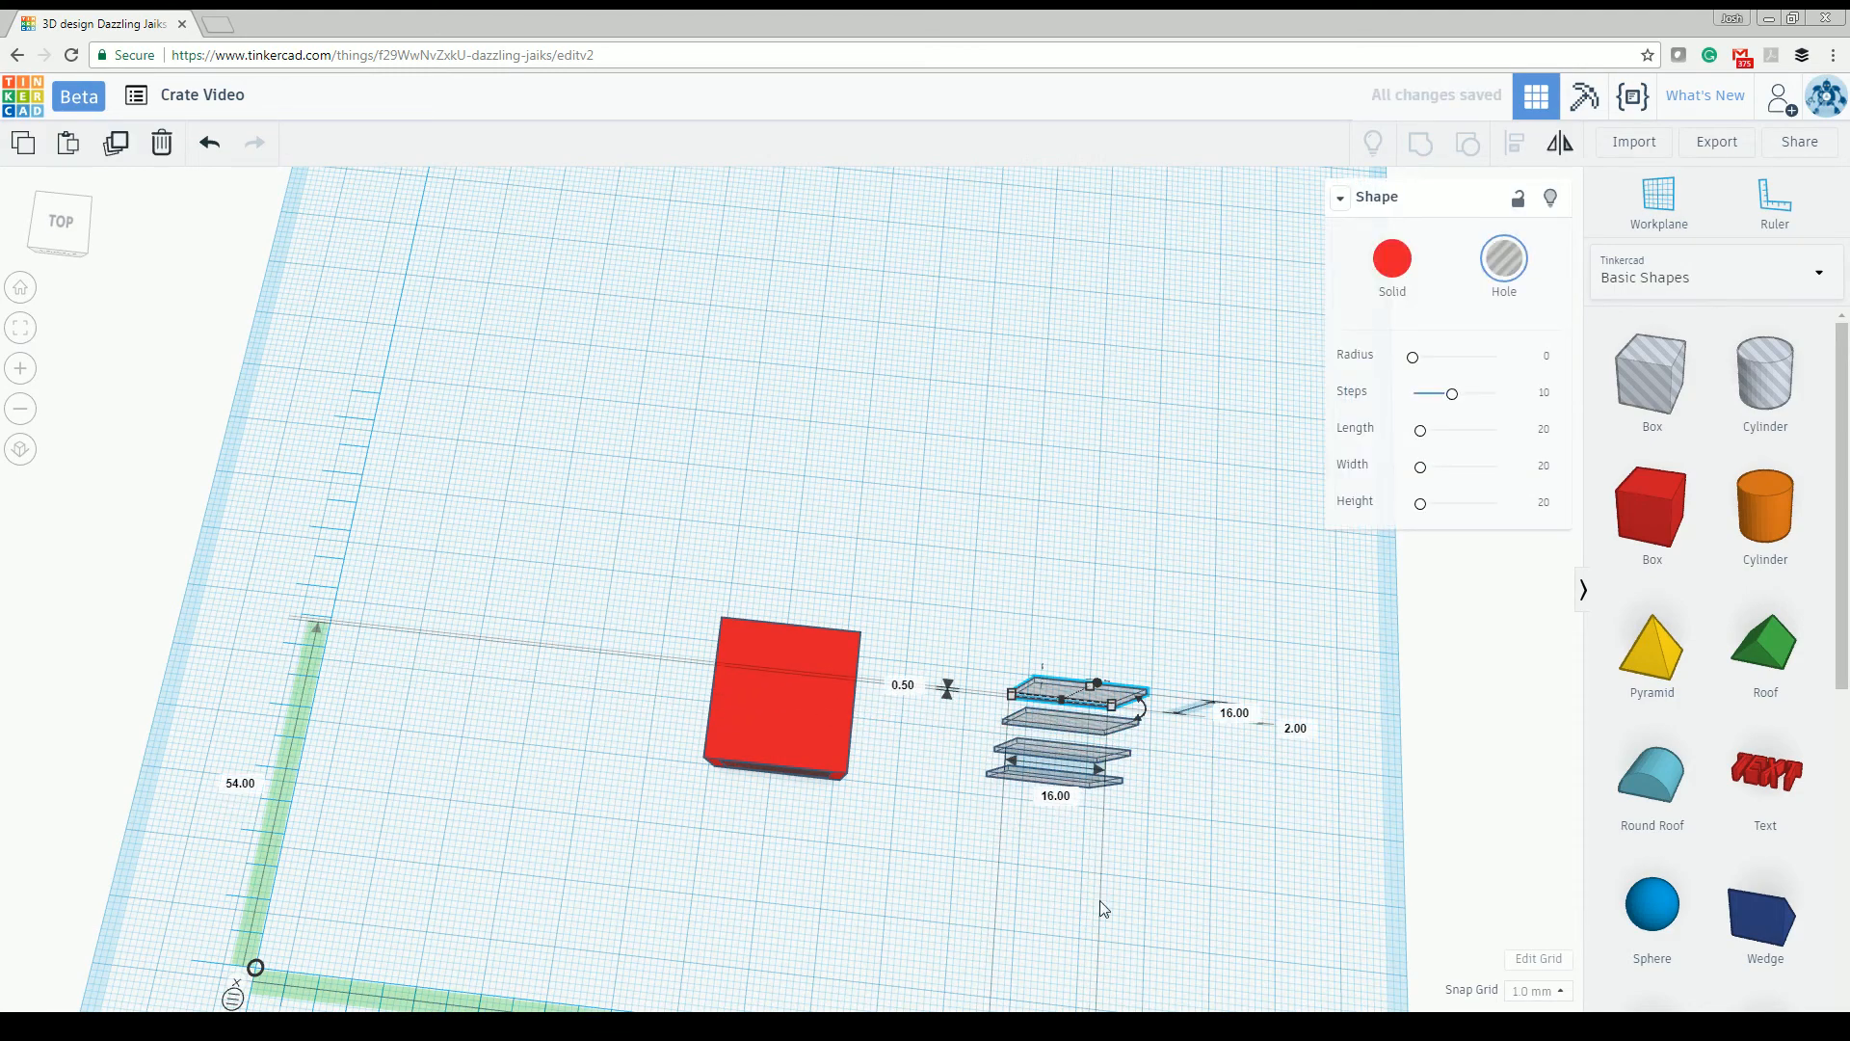
pyautogui.click(1100, 901)
# Step: Move the frontmost panel of the row to the red box's right face and rotate it 90° parallel to that face
pyautogui.moveTo(1100, 901); pyautogui.dragTo(911, 892, button='right')
pyautogui.scroll(3, 1149, 808)
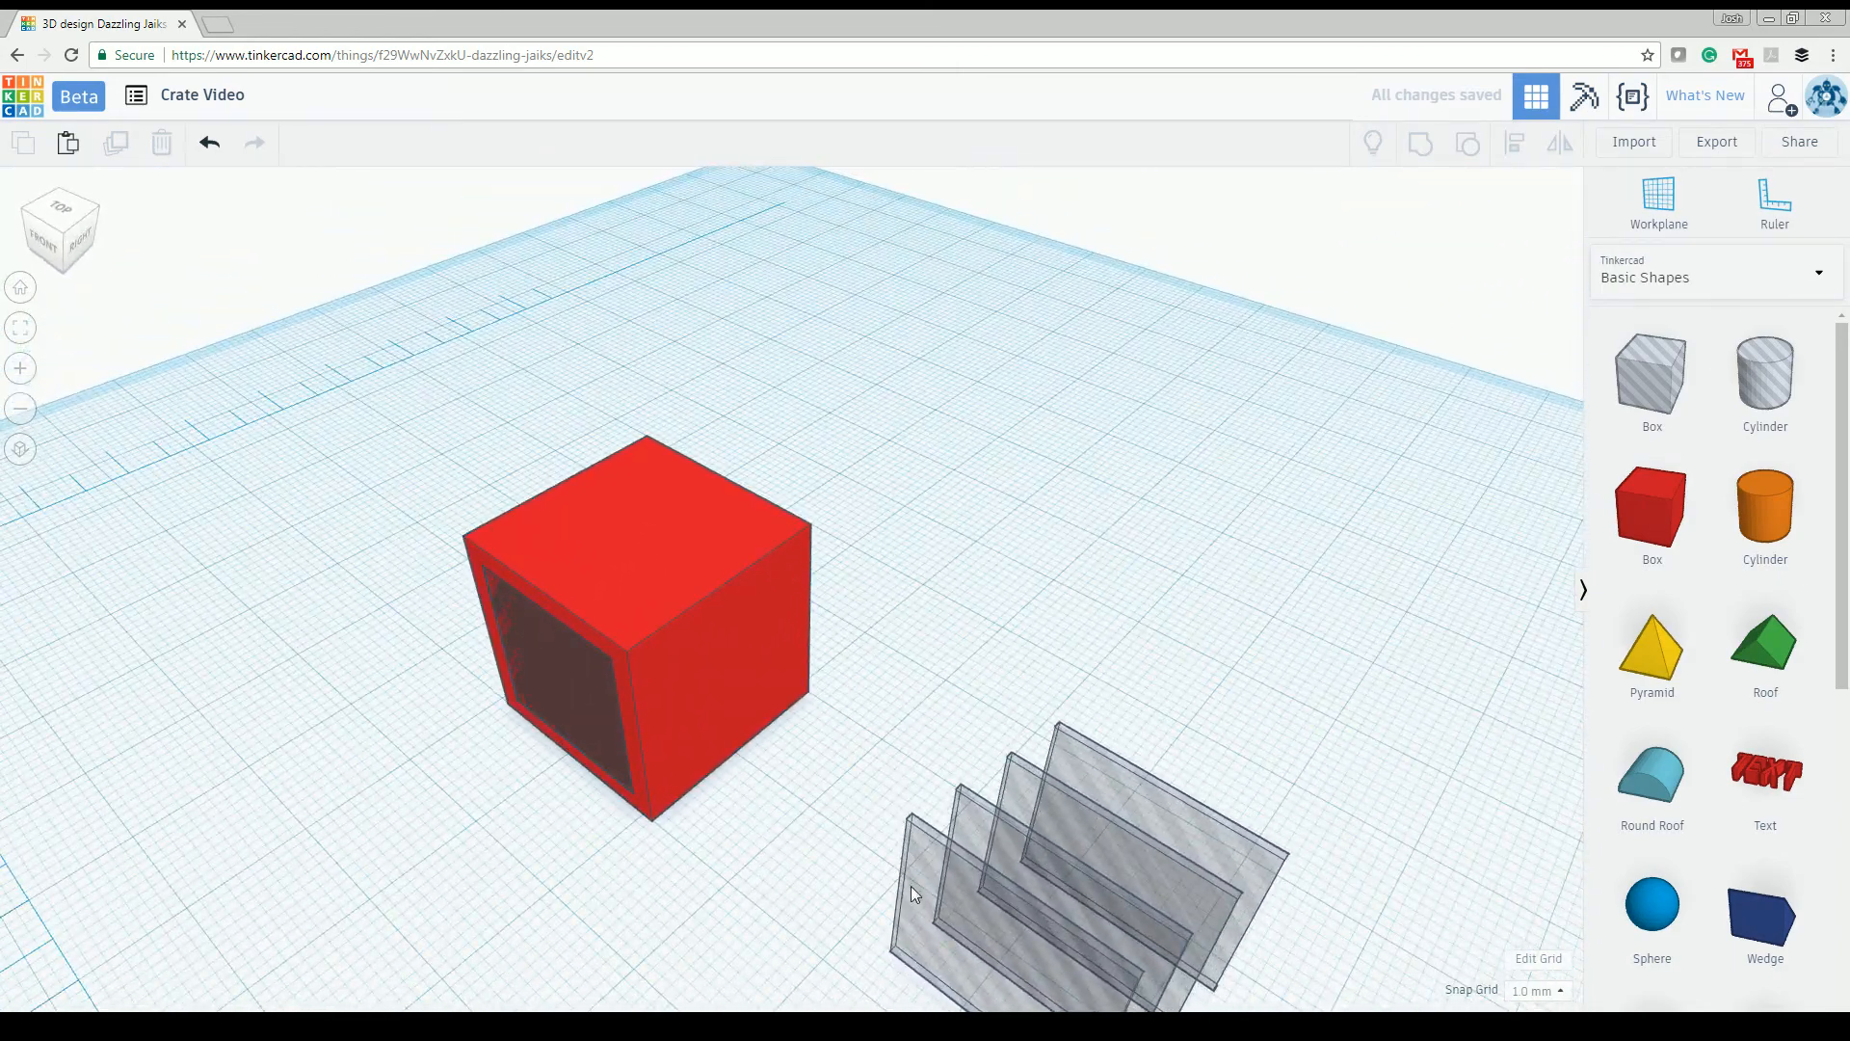
pyautogui.moveTo(910, 886); pyautogui.dragTo(650, 719)
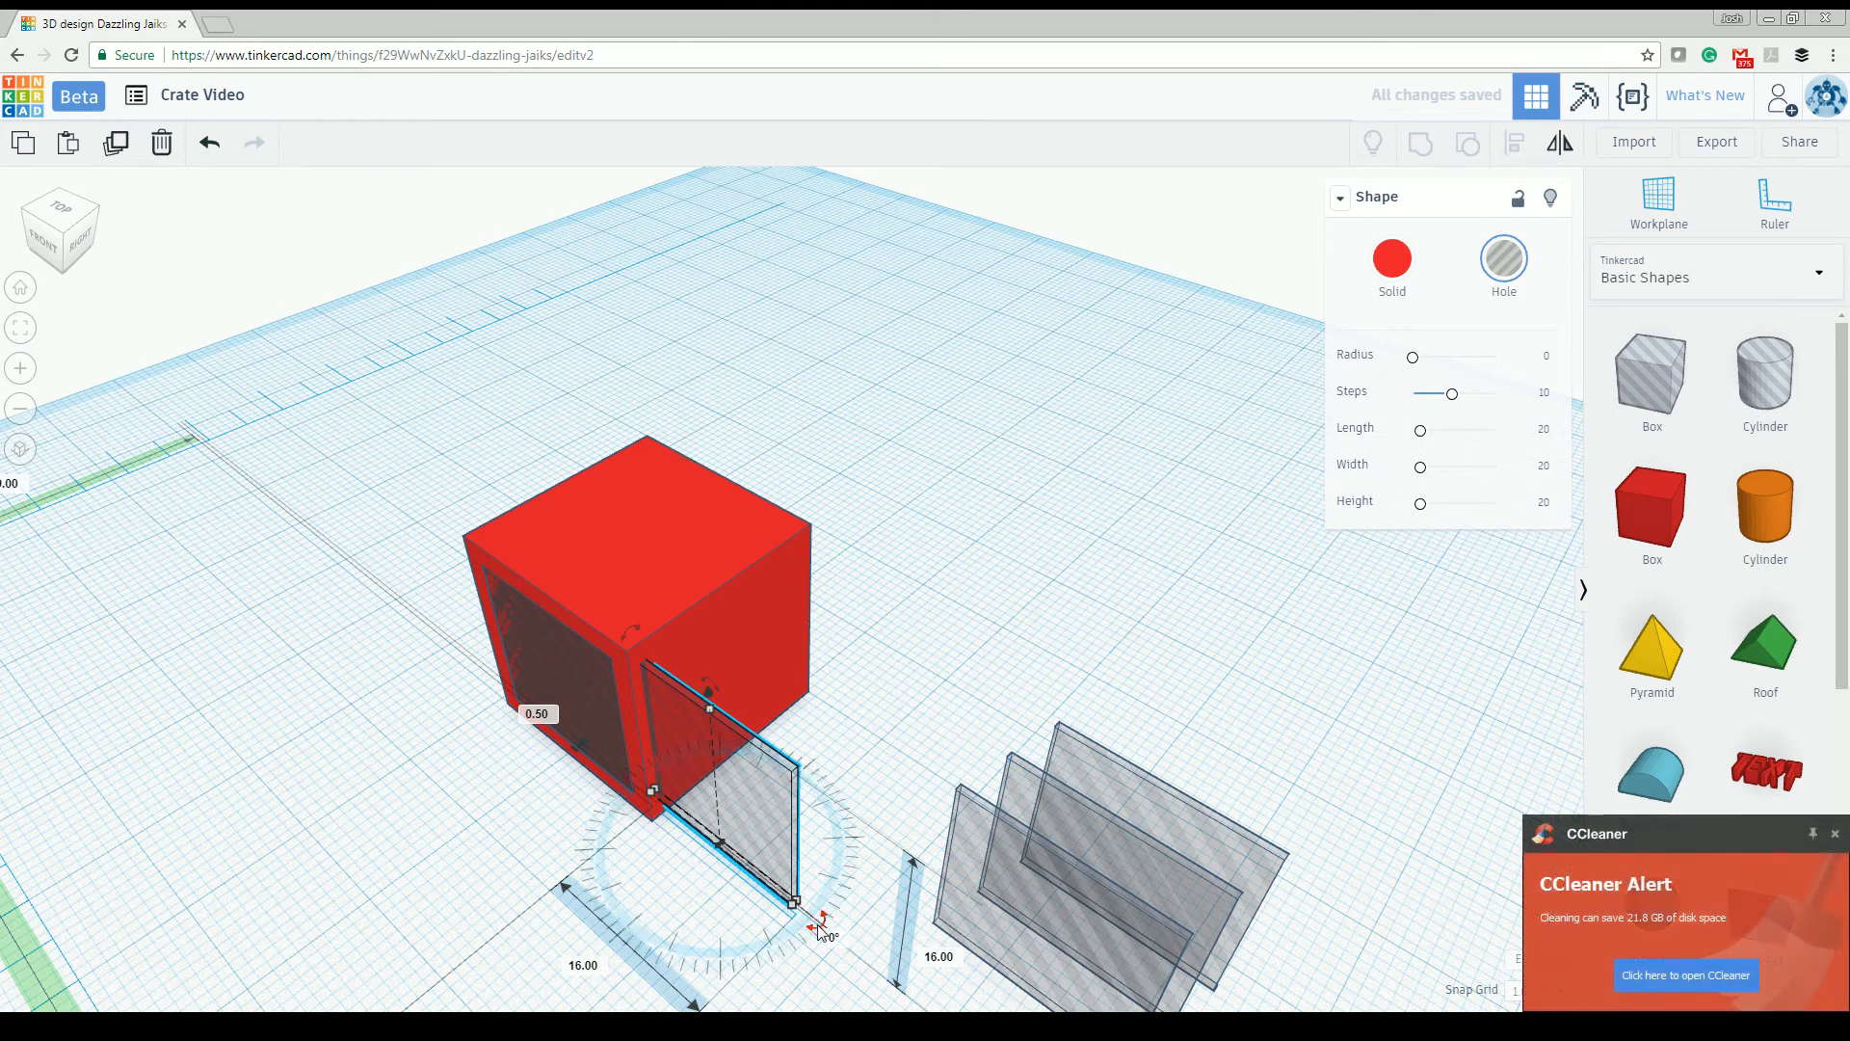
pyautogui.moveTo(819, 928); pyautogui.dragTo(874, 723)
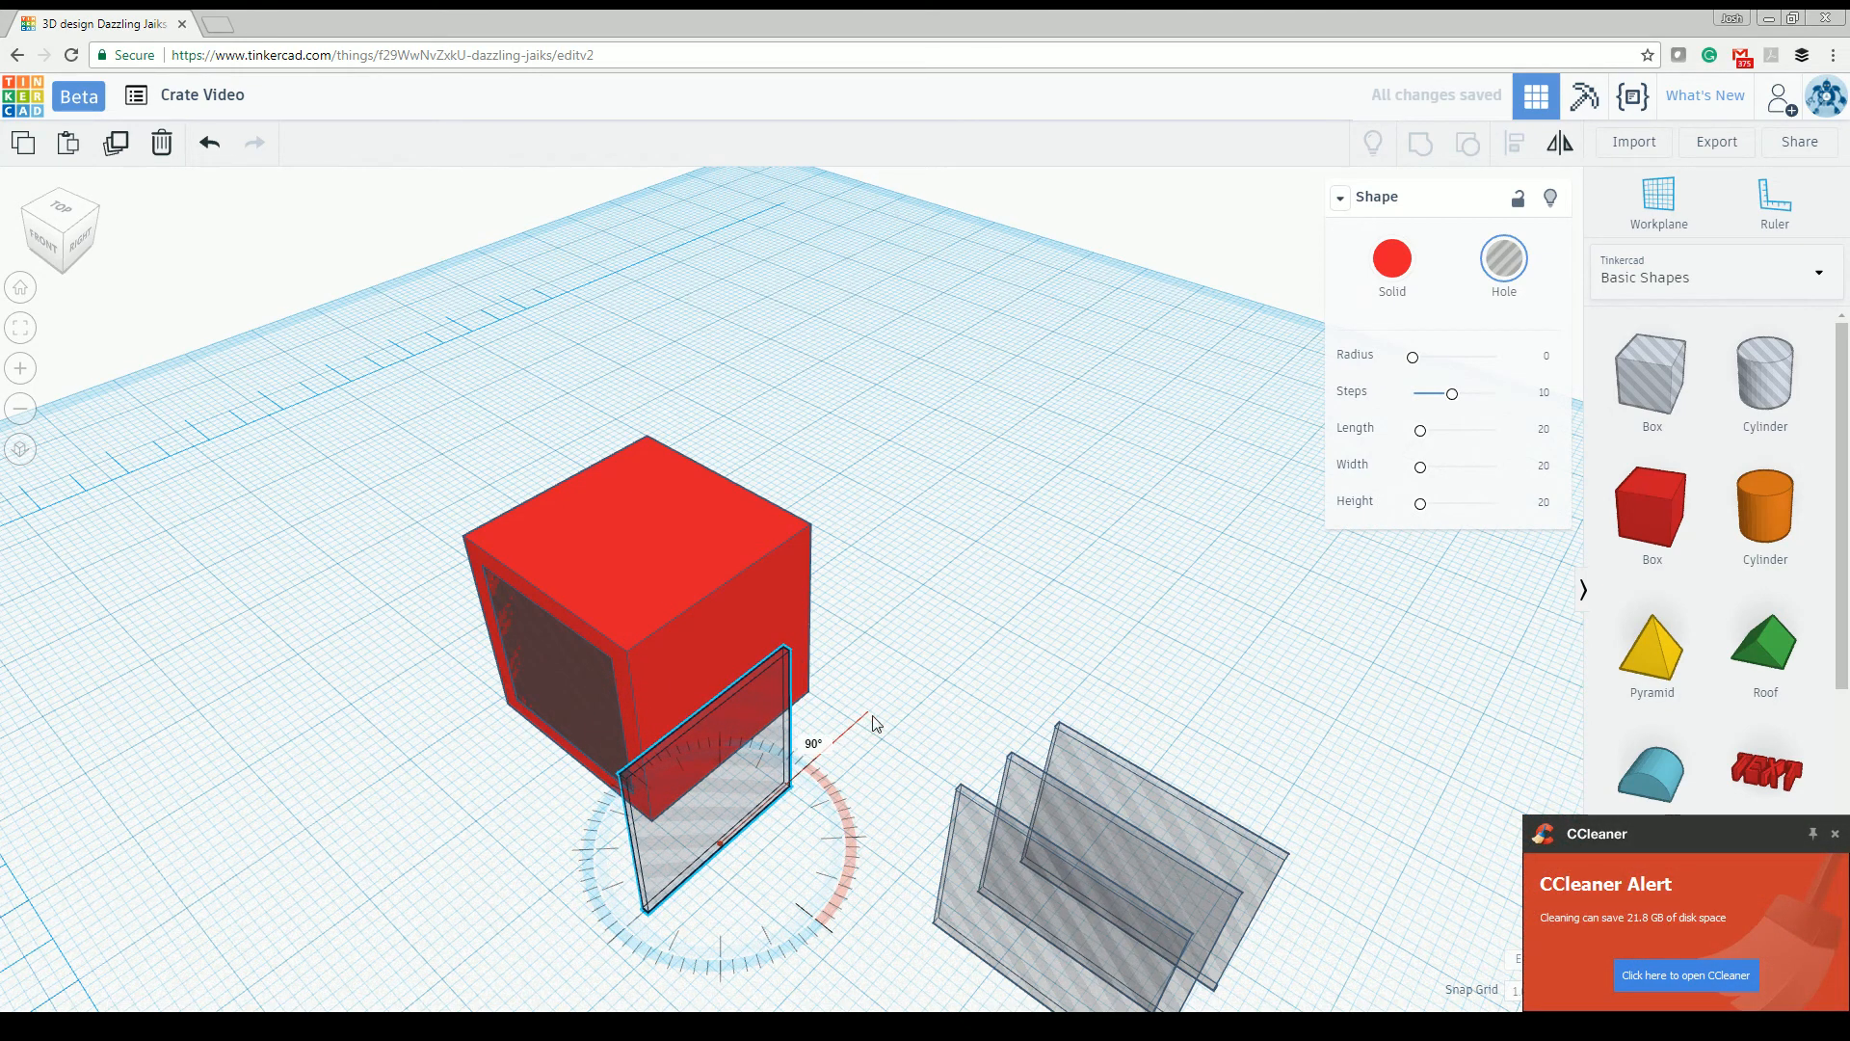
pyautogui.moveTo(709, 754); pyautogui.dragTo(773, 681)
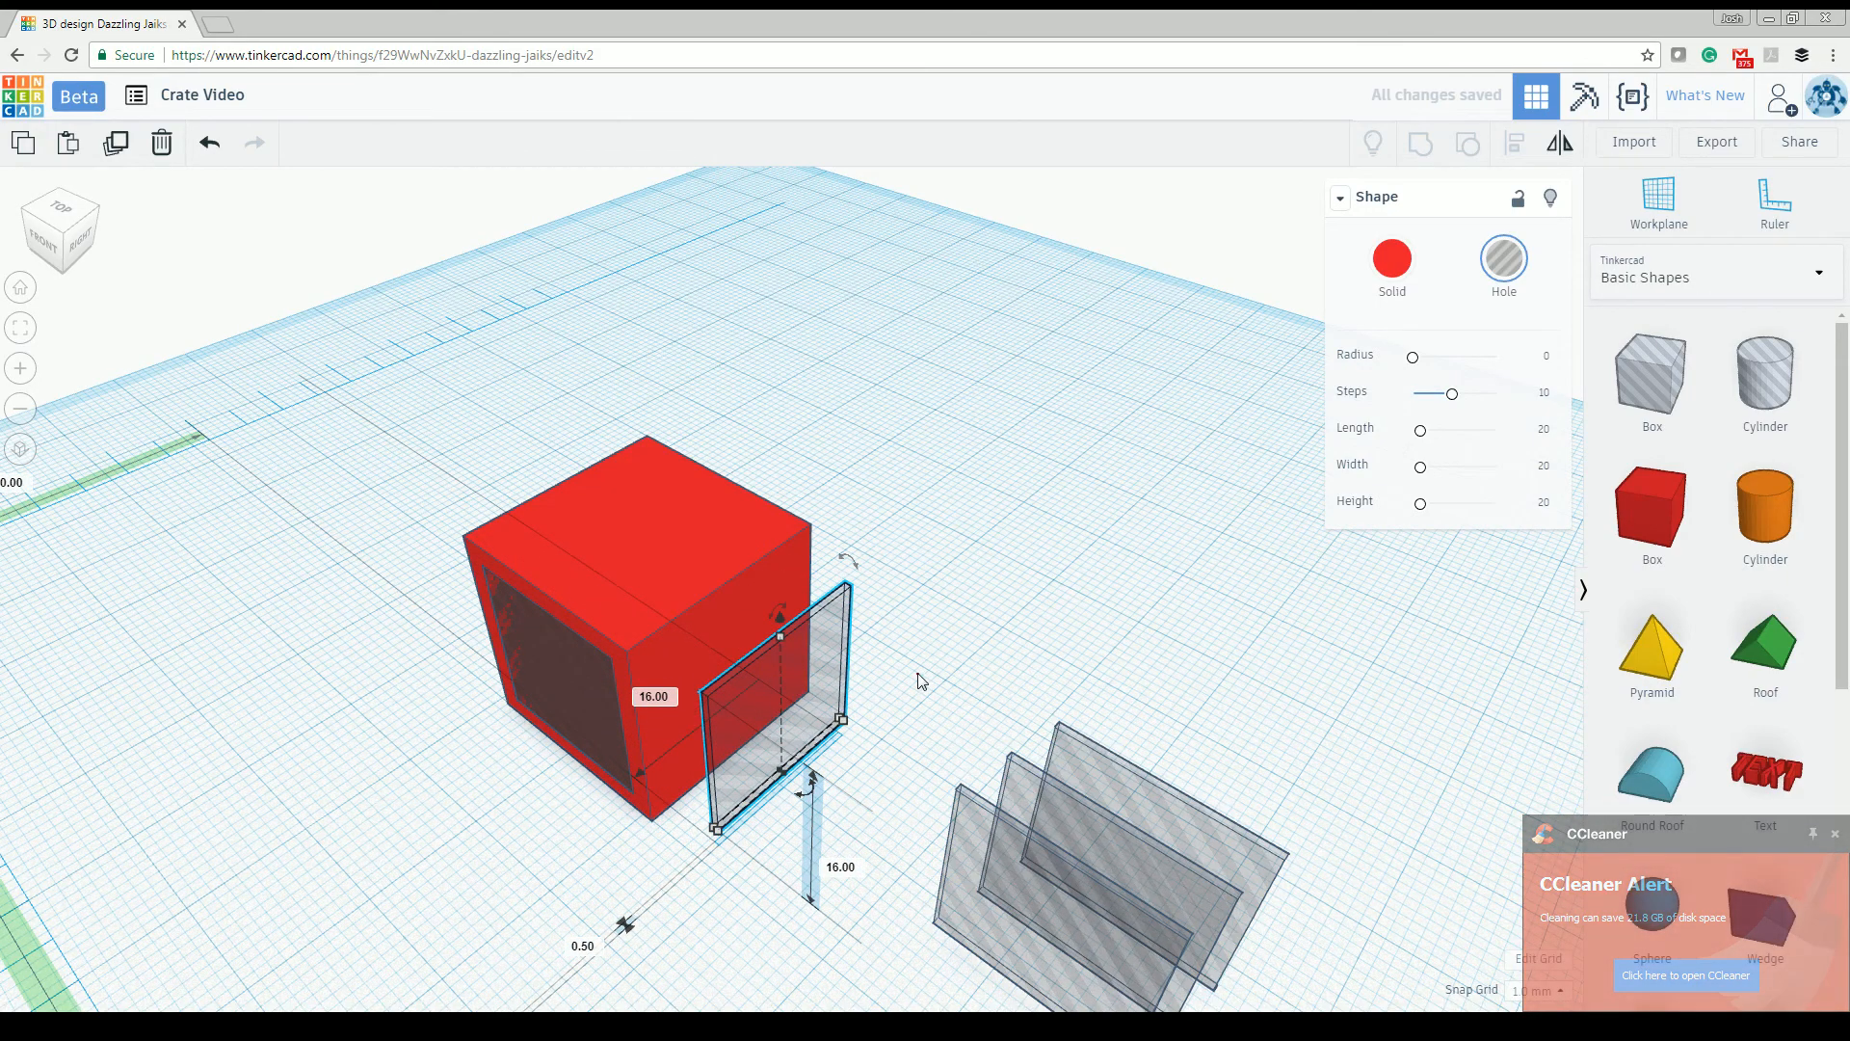
# Step: Group the red box with the hole panel in its front face to cut the front recess
pyautogui.click(918, 673)
pyautogui.moveTo(921, 675); pyautogui.dragTo(1016, 897, button='right')
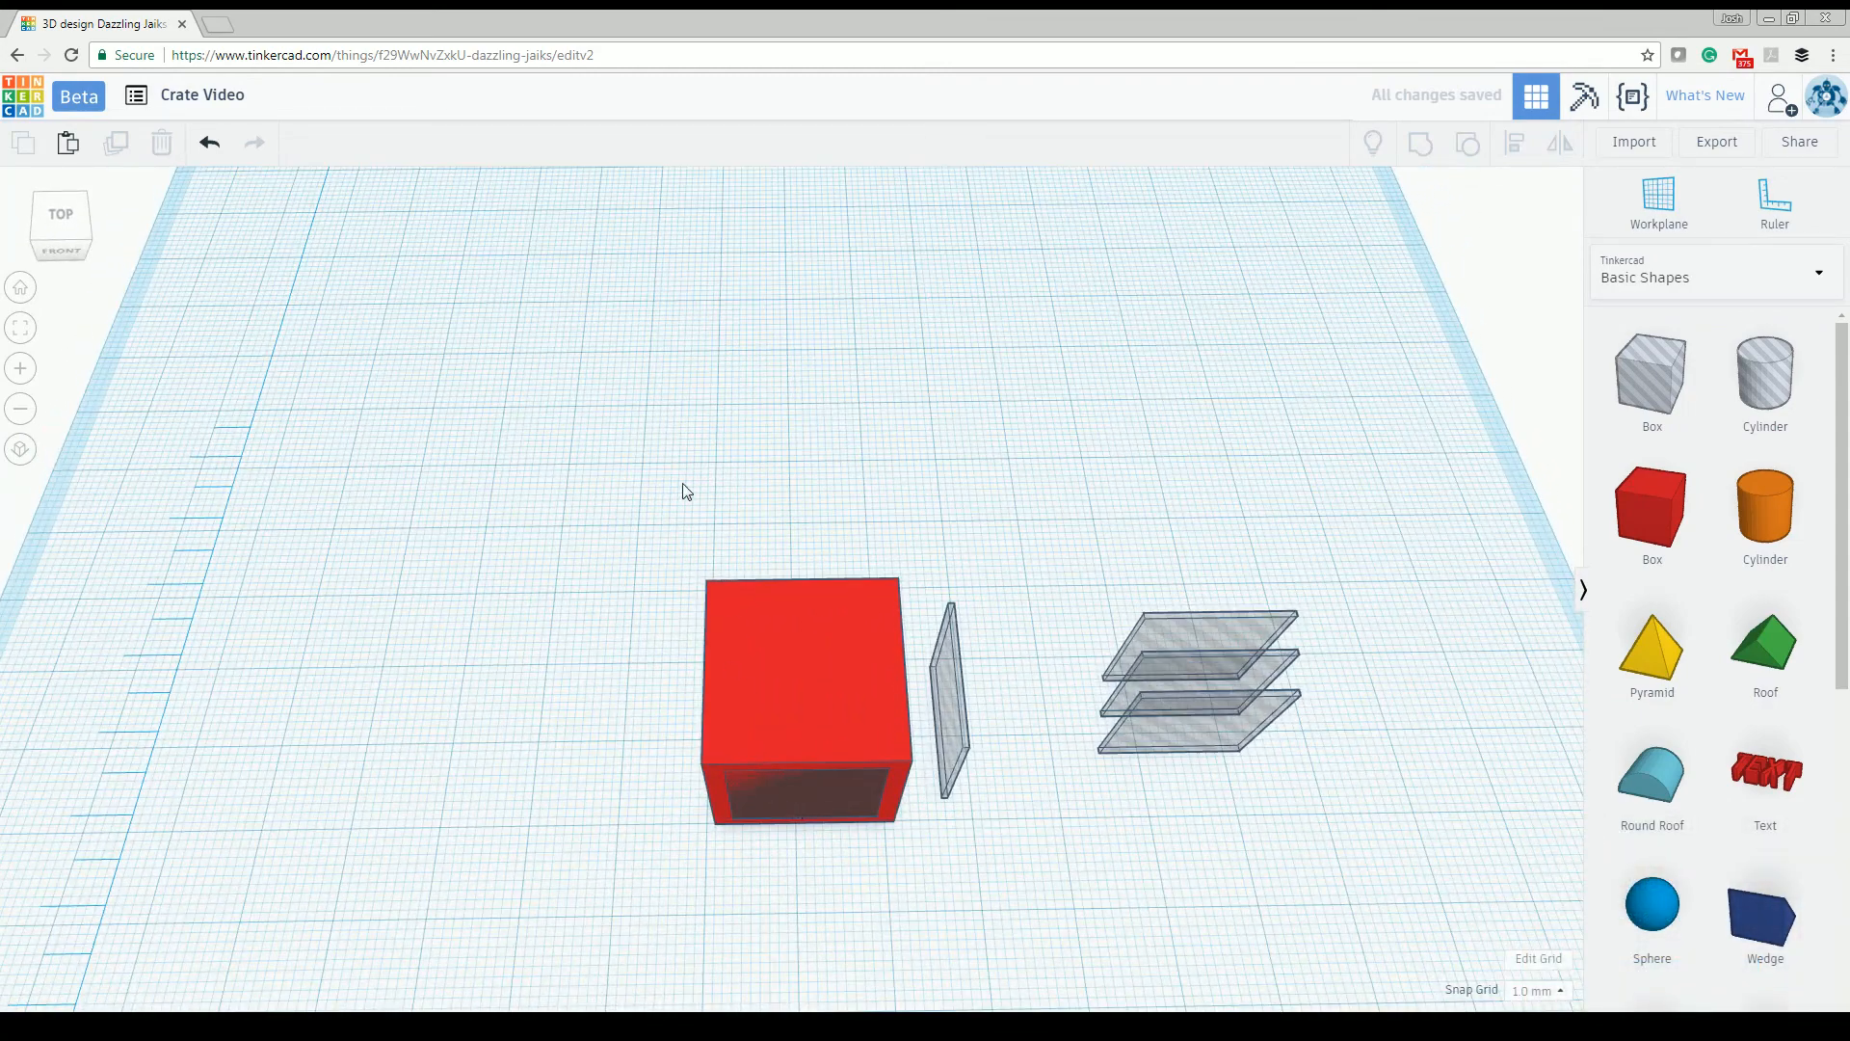
pyautogui.moveTo(631, 542); pyautogui.dragTo(829, 884)
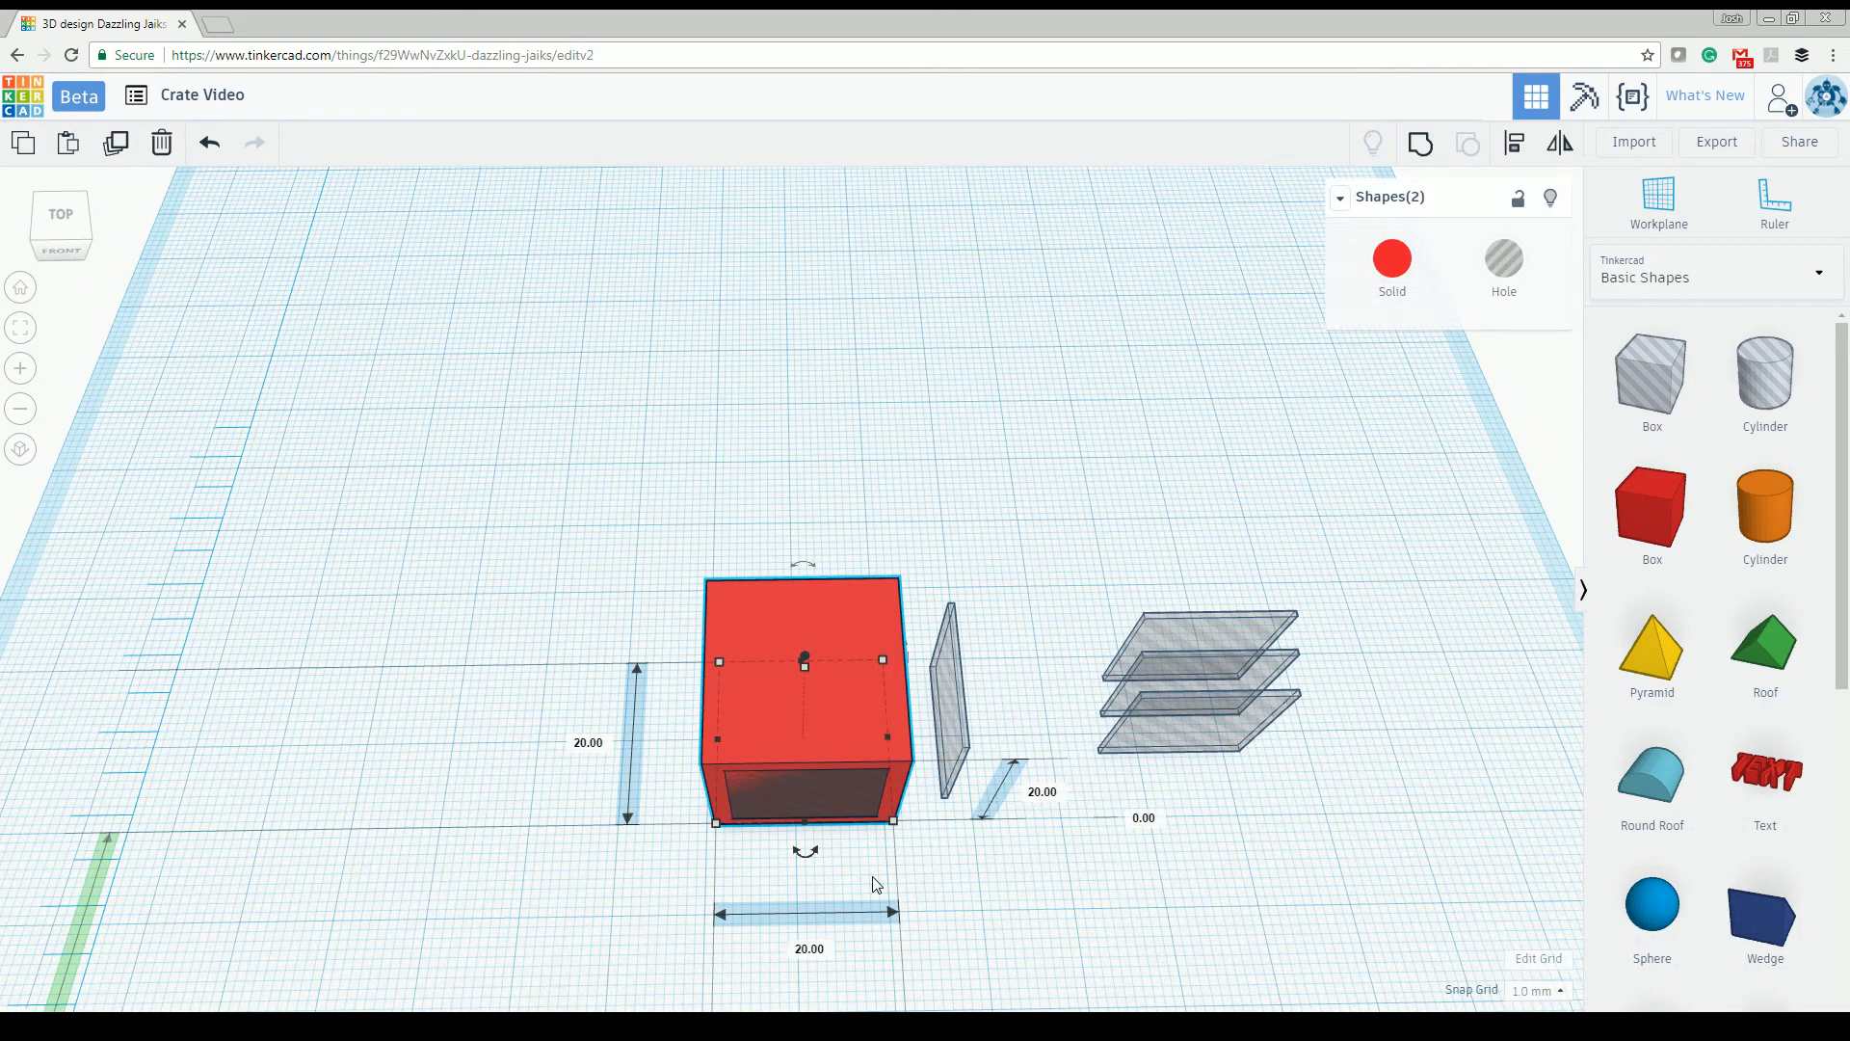
pyautogui.click(1409, 150)
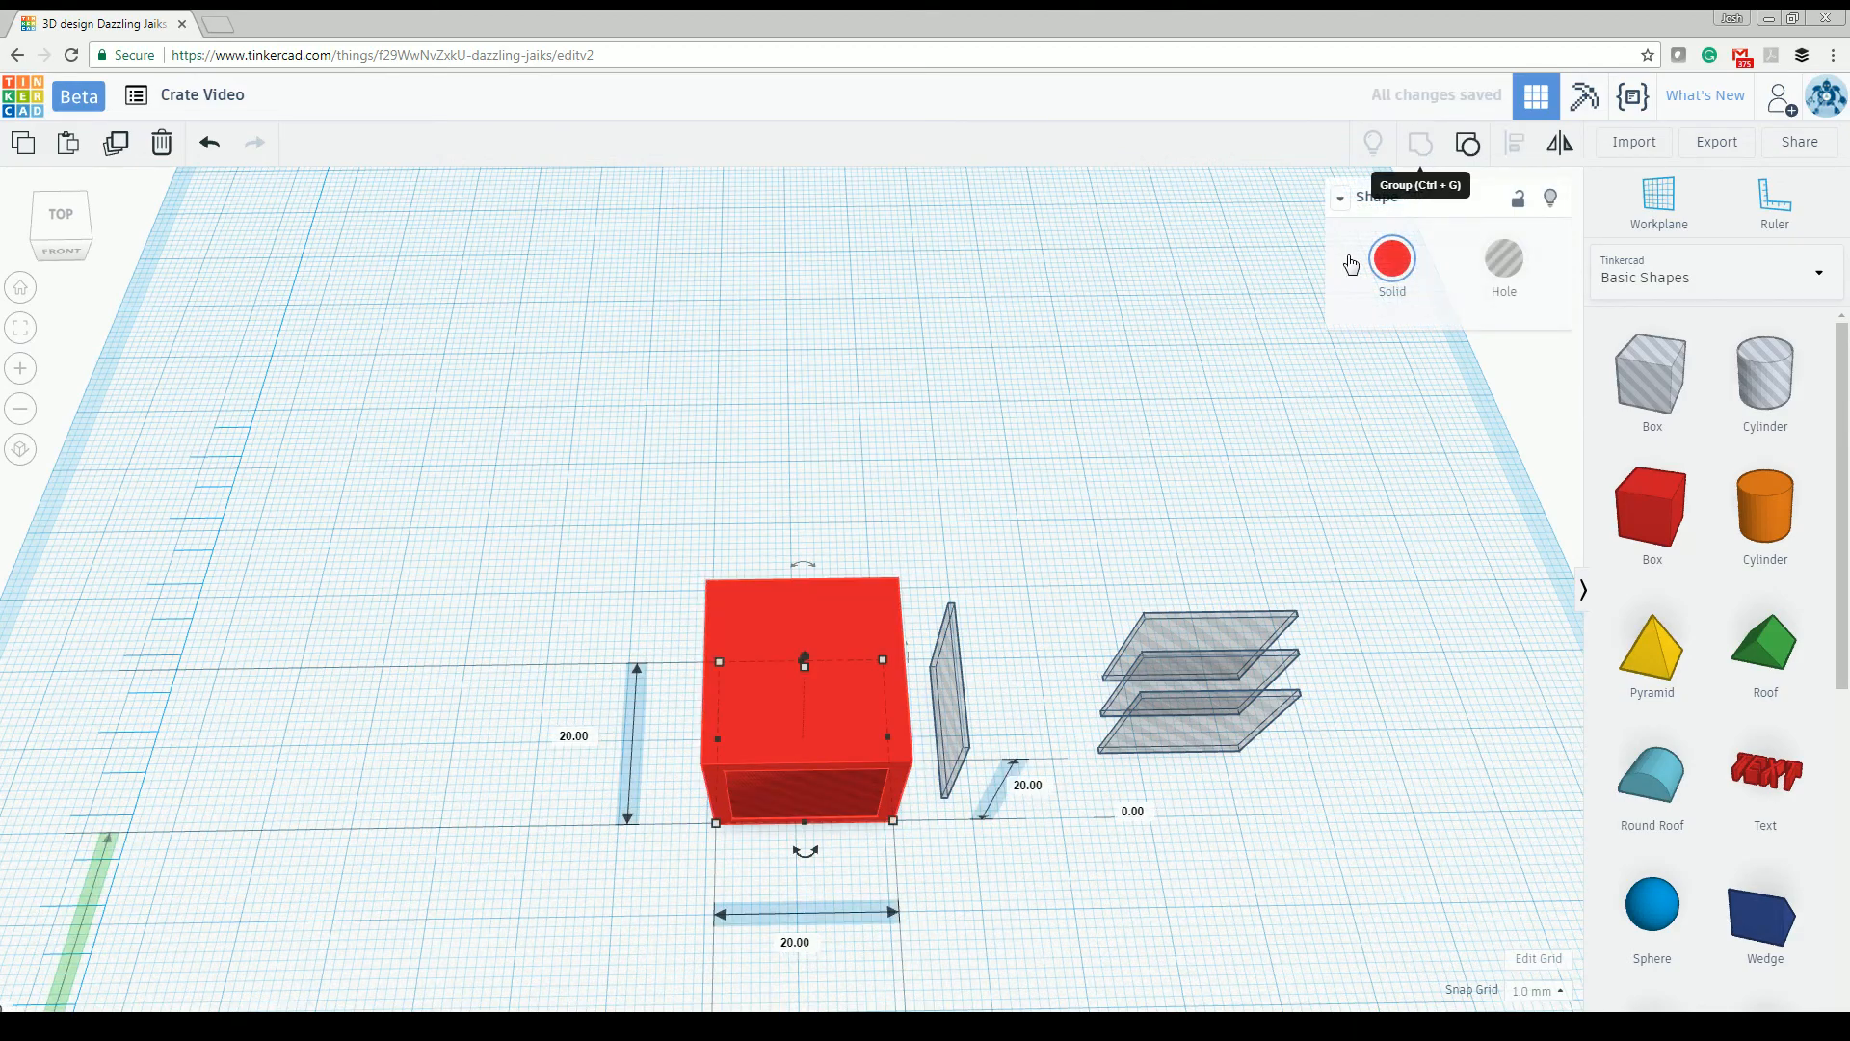
pyautogui.moveTo(982, 481); pyautogui.dragTo(691, 675, button='right')
pyautogui.click(922, 468)
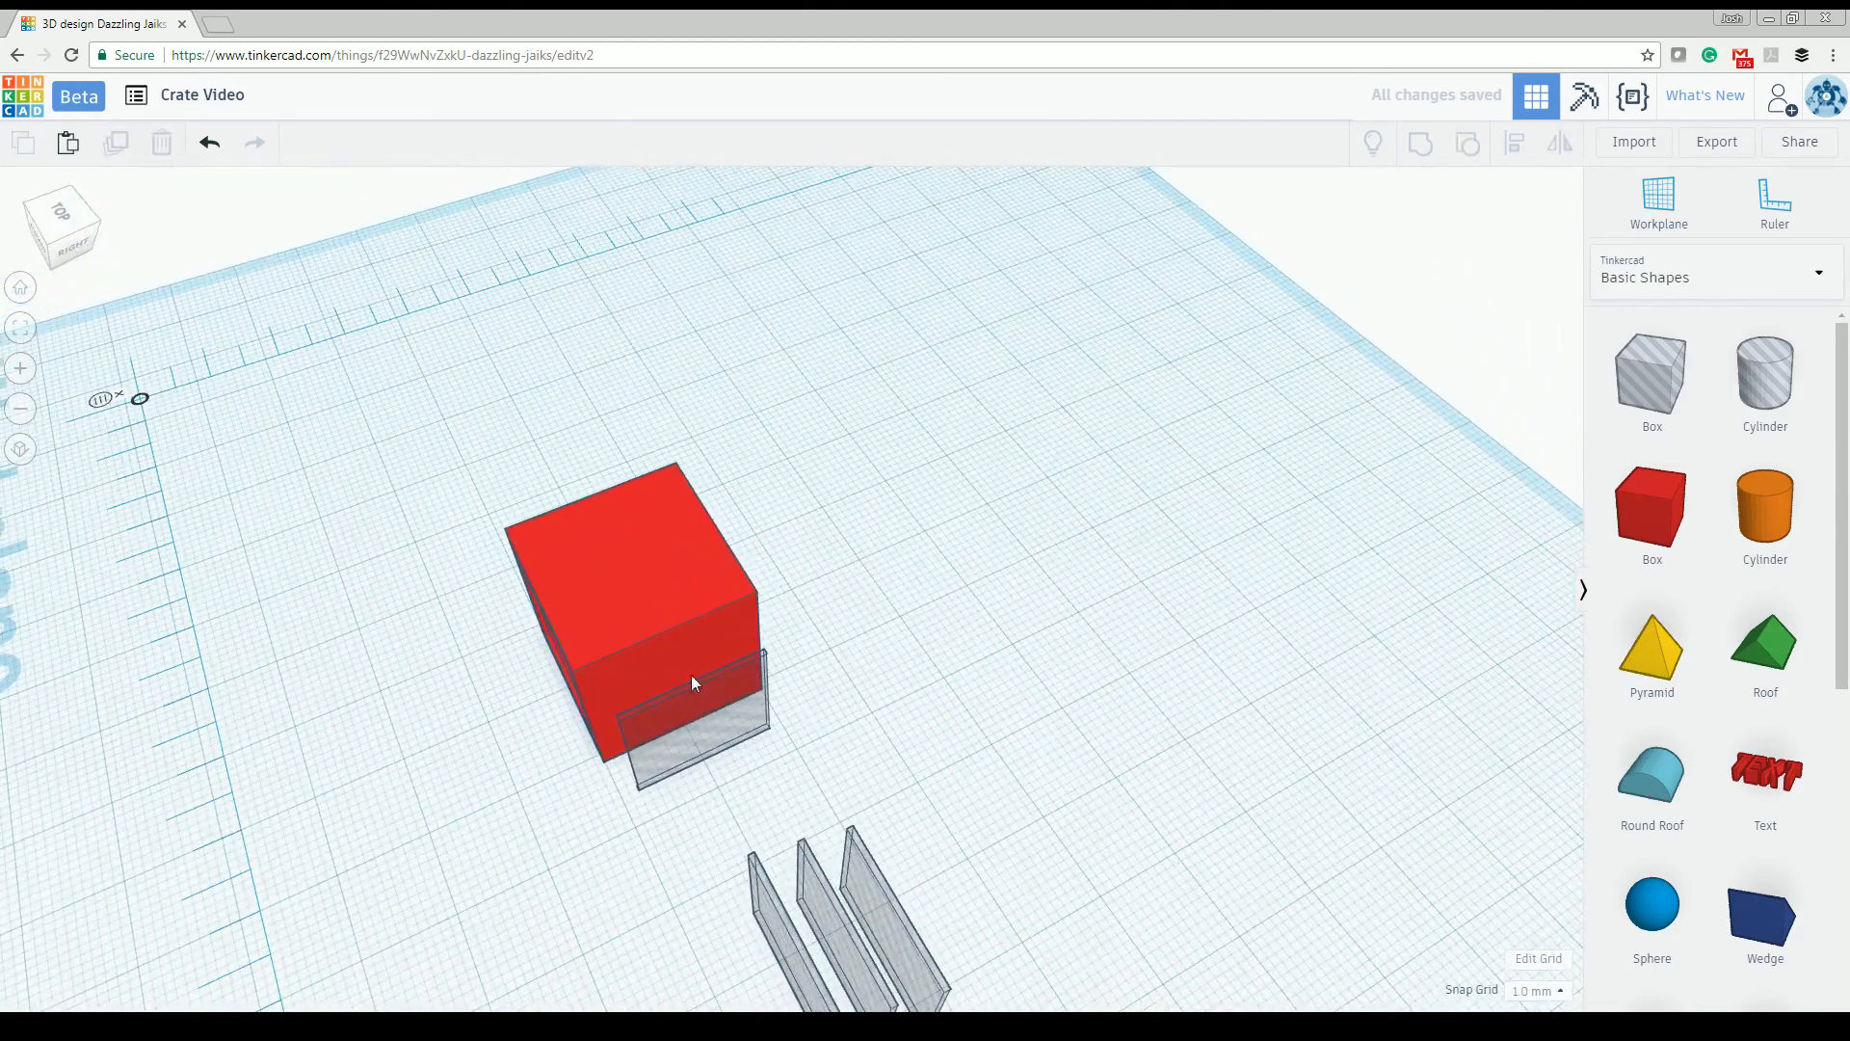
# Step: Move the rotated hole panel into the box's right face and check its alignment with the box
pyautogui.click(680, 701)
pyautogui.moveTo(678, 701)
pyautogui.mouseDown()
pyautogui.moveTo(679, 680)
pyautogui.moveTo(656, 682)
pyautogui.mouseUp()
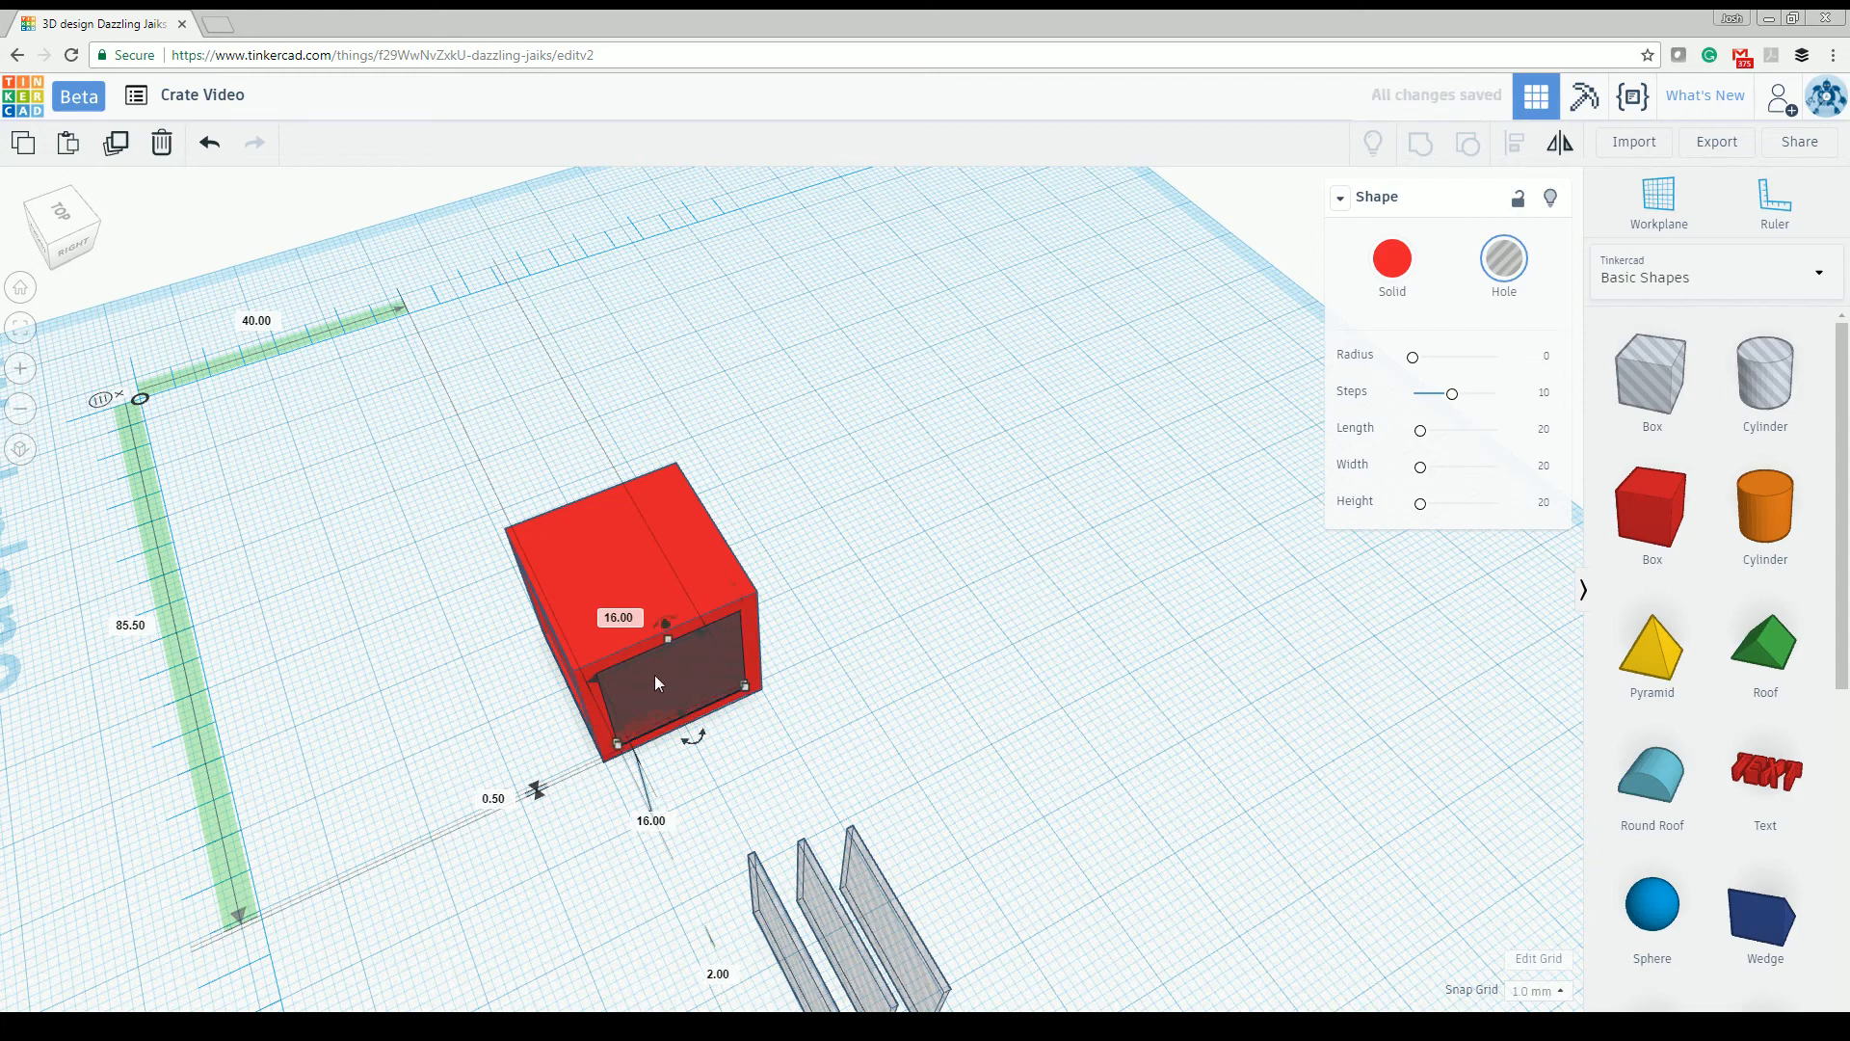
pyautogui.moveTo(322, 448); pyautogui.dragTo(872, 771)
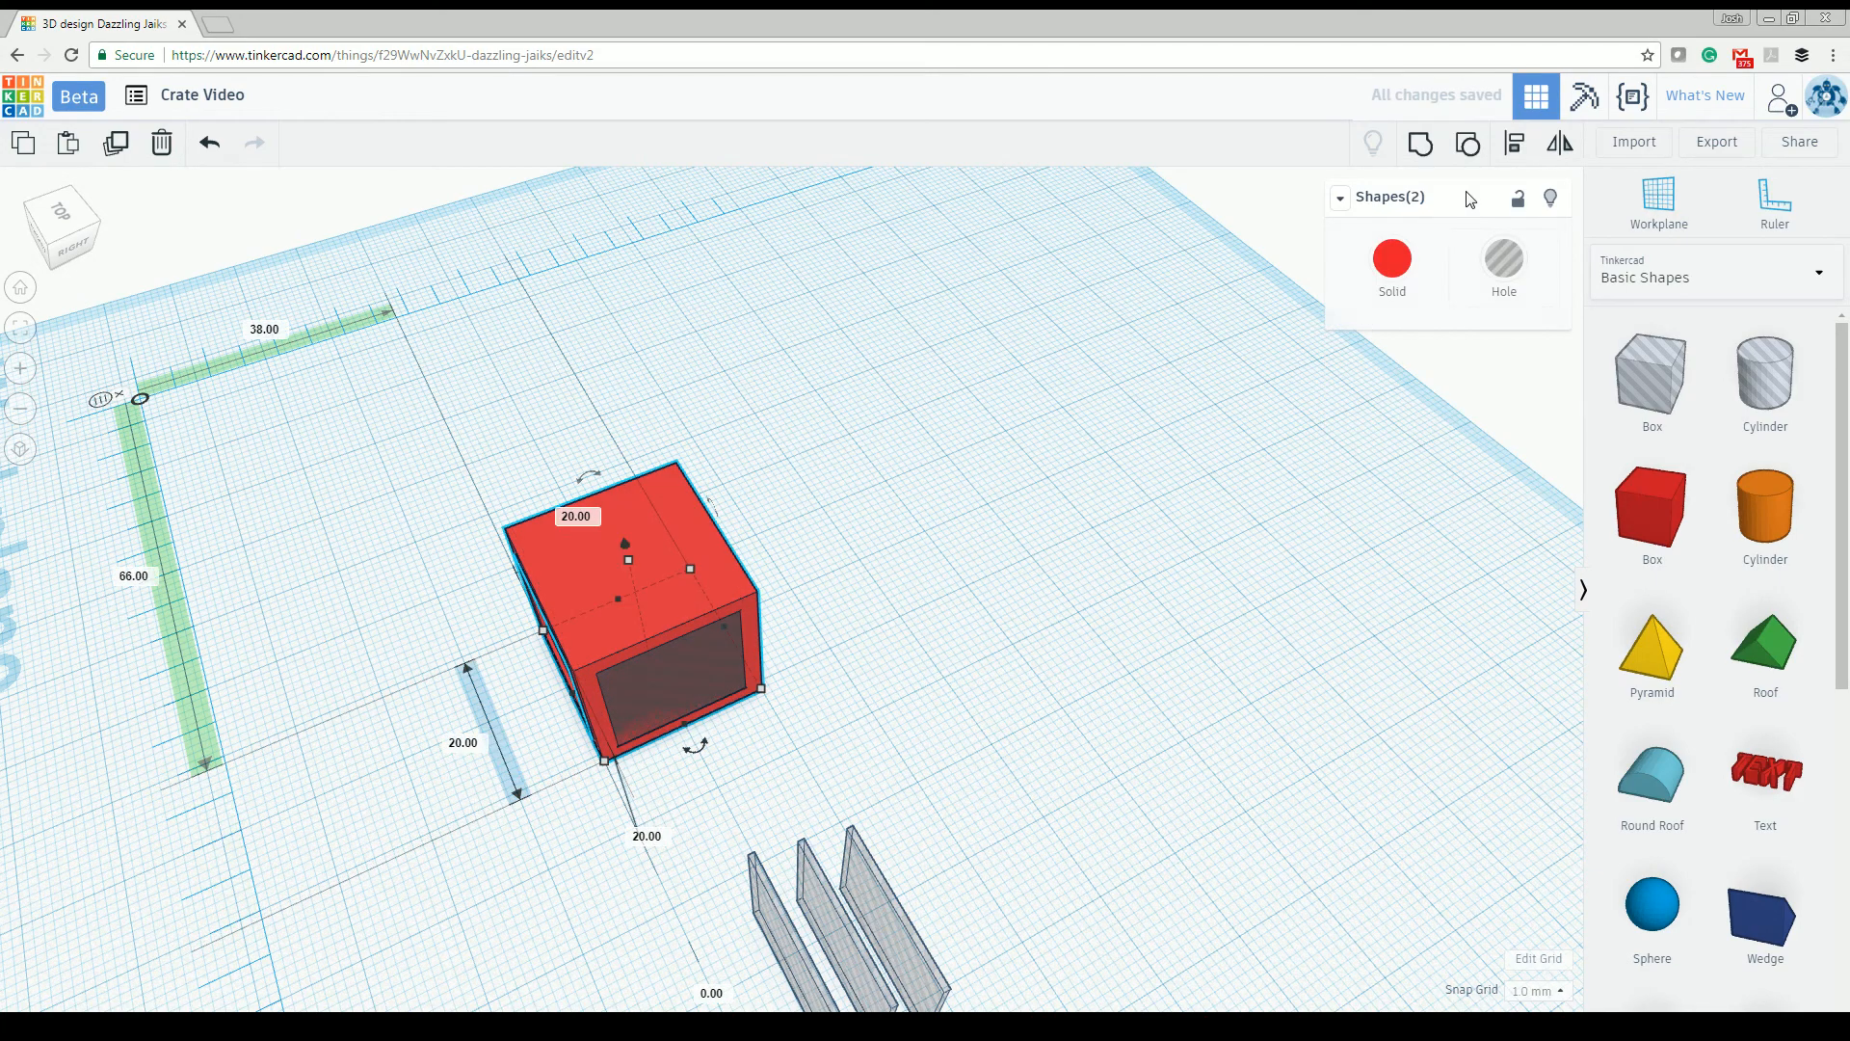
pyautogui.click(1515, 144)
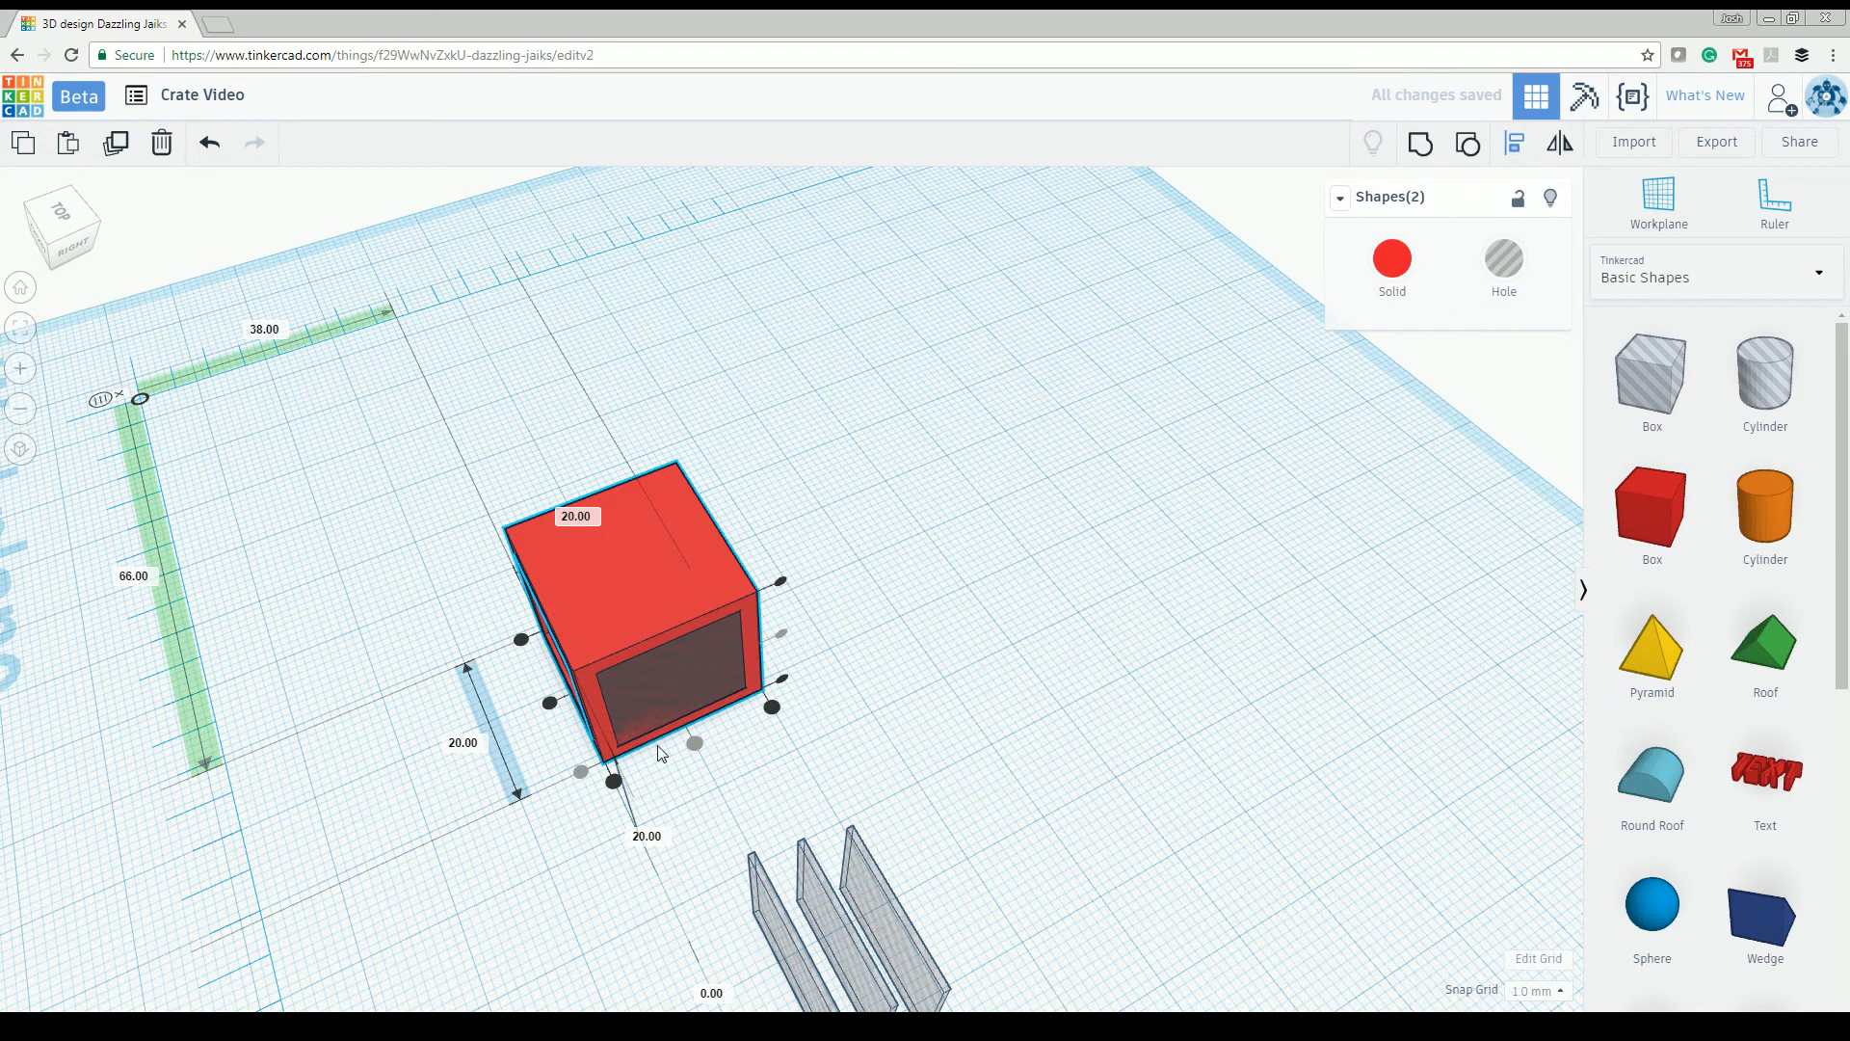
pyautogui.click(820, 766)
# Step: Group the box with the hole panel in its right face to cut the second recess
pyautogui.moveTo(848, 522); pyautogui.dragTo(731, 695, button='right')
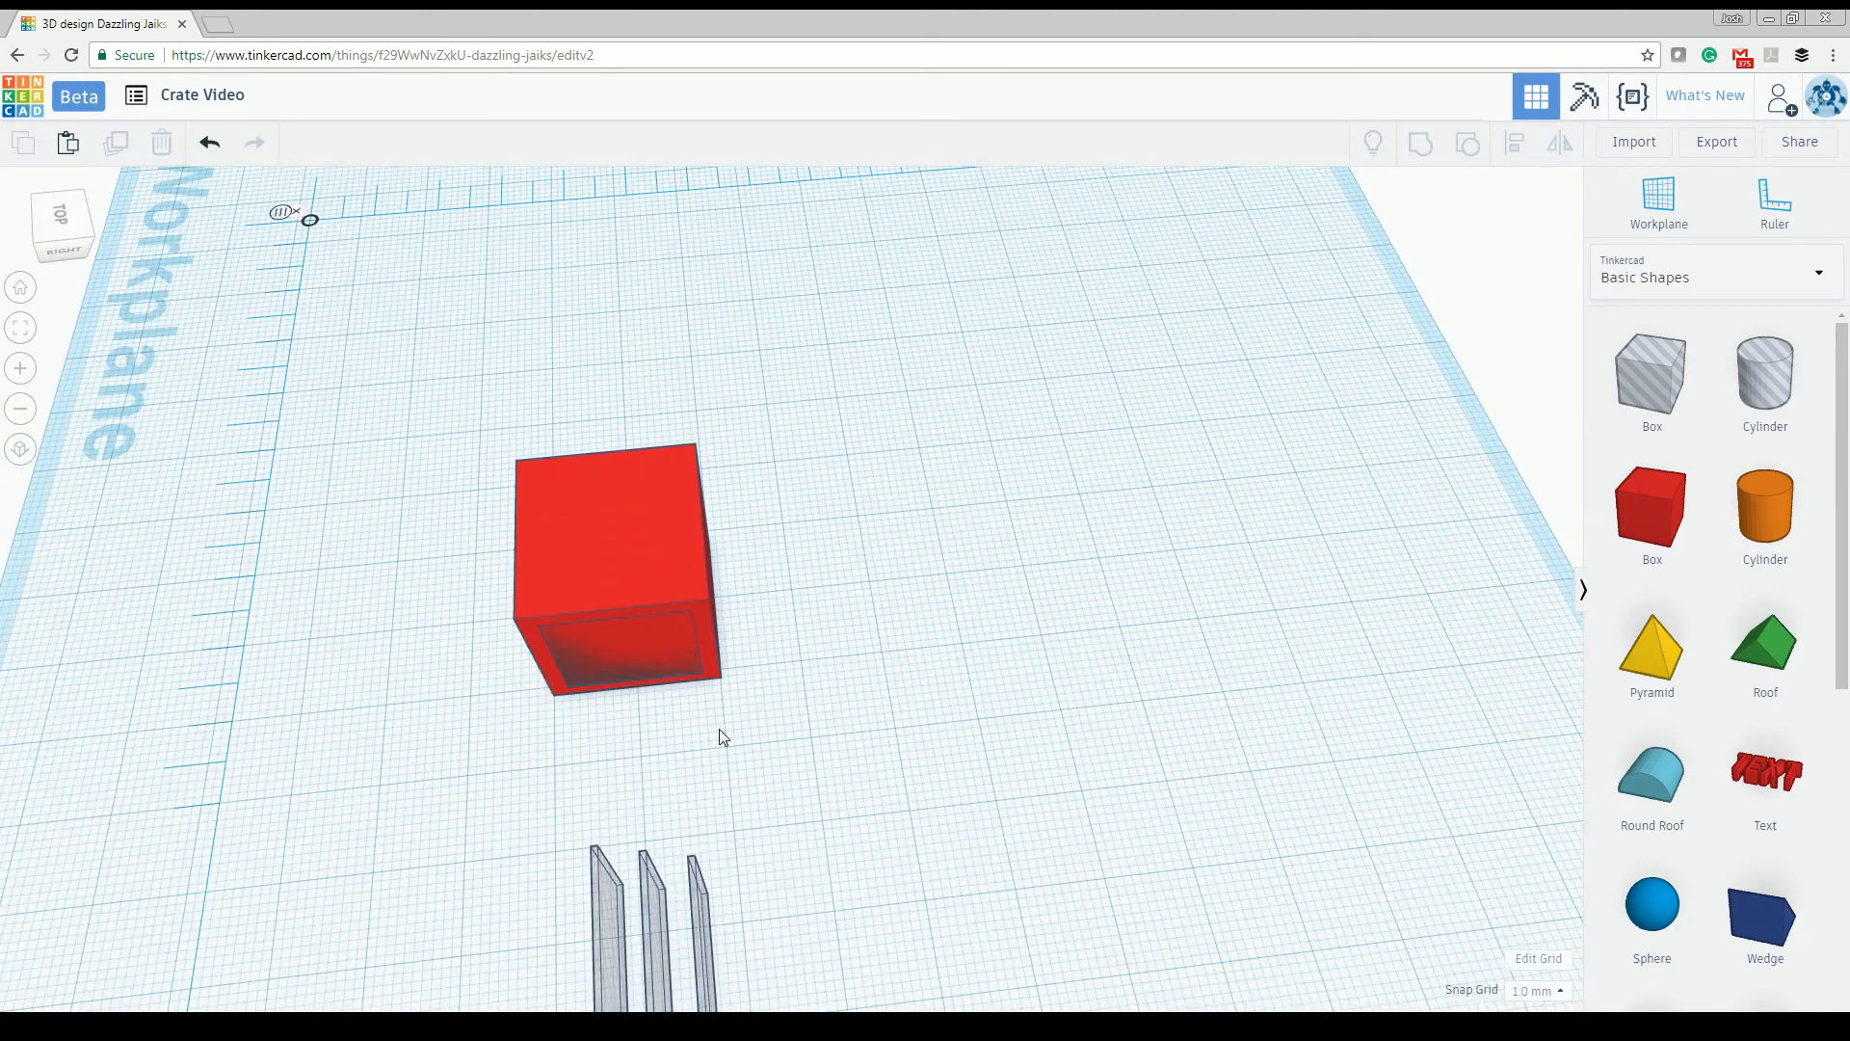
pyautogui.moveTo(806, 853); pyautogui.dragTo(485, 872)
pyautogui.click(831, 742)
pyautogui.moveTo(519, 677); pyautogui.dragTo(520, 679)
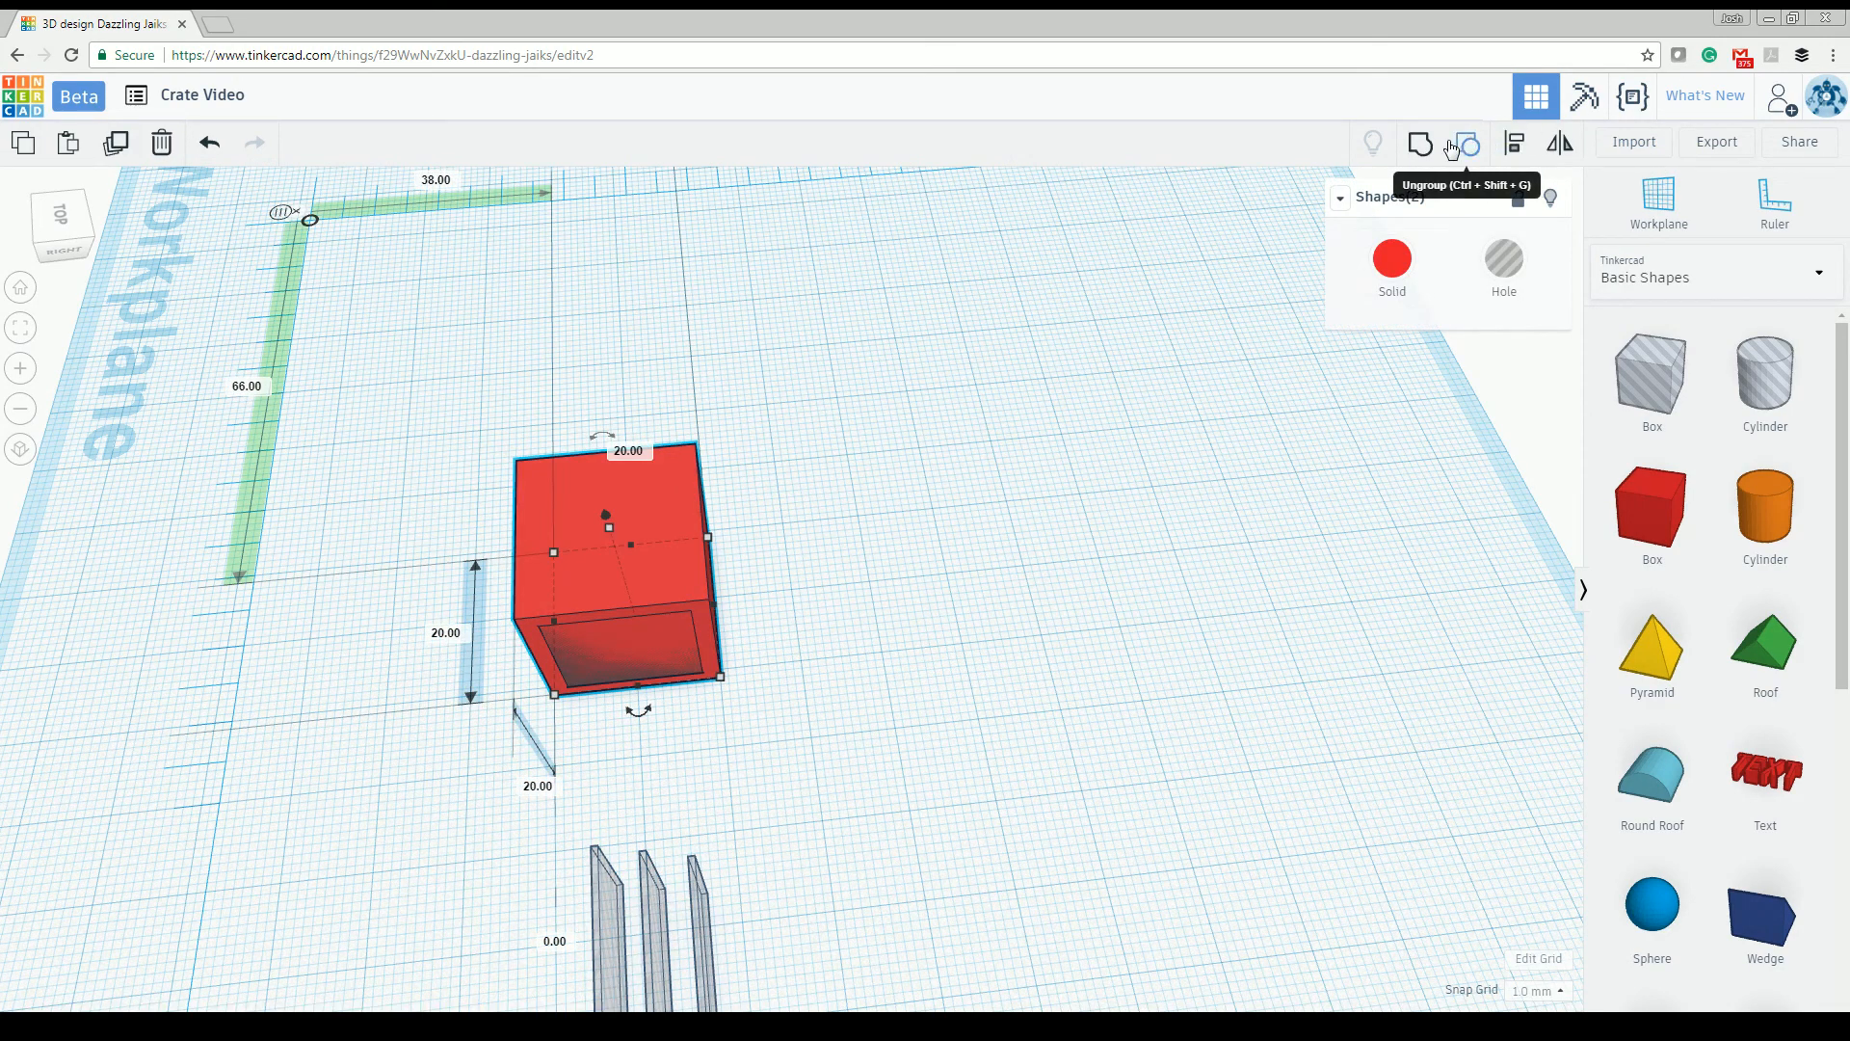
pyautogui.click(1421, 144)
pyautogui.click(804, 656)
# Step: Sink a spare hole panel into the box's back face and cut the remaining panels into the other faces, including the top
pyautogui.moveTo(808, 728); pyautogui.dragTo(777, 640, button='right')
pyautogui.moveTo(649, 782); pyautogui.dragTo(715, 540)
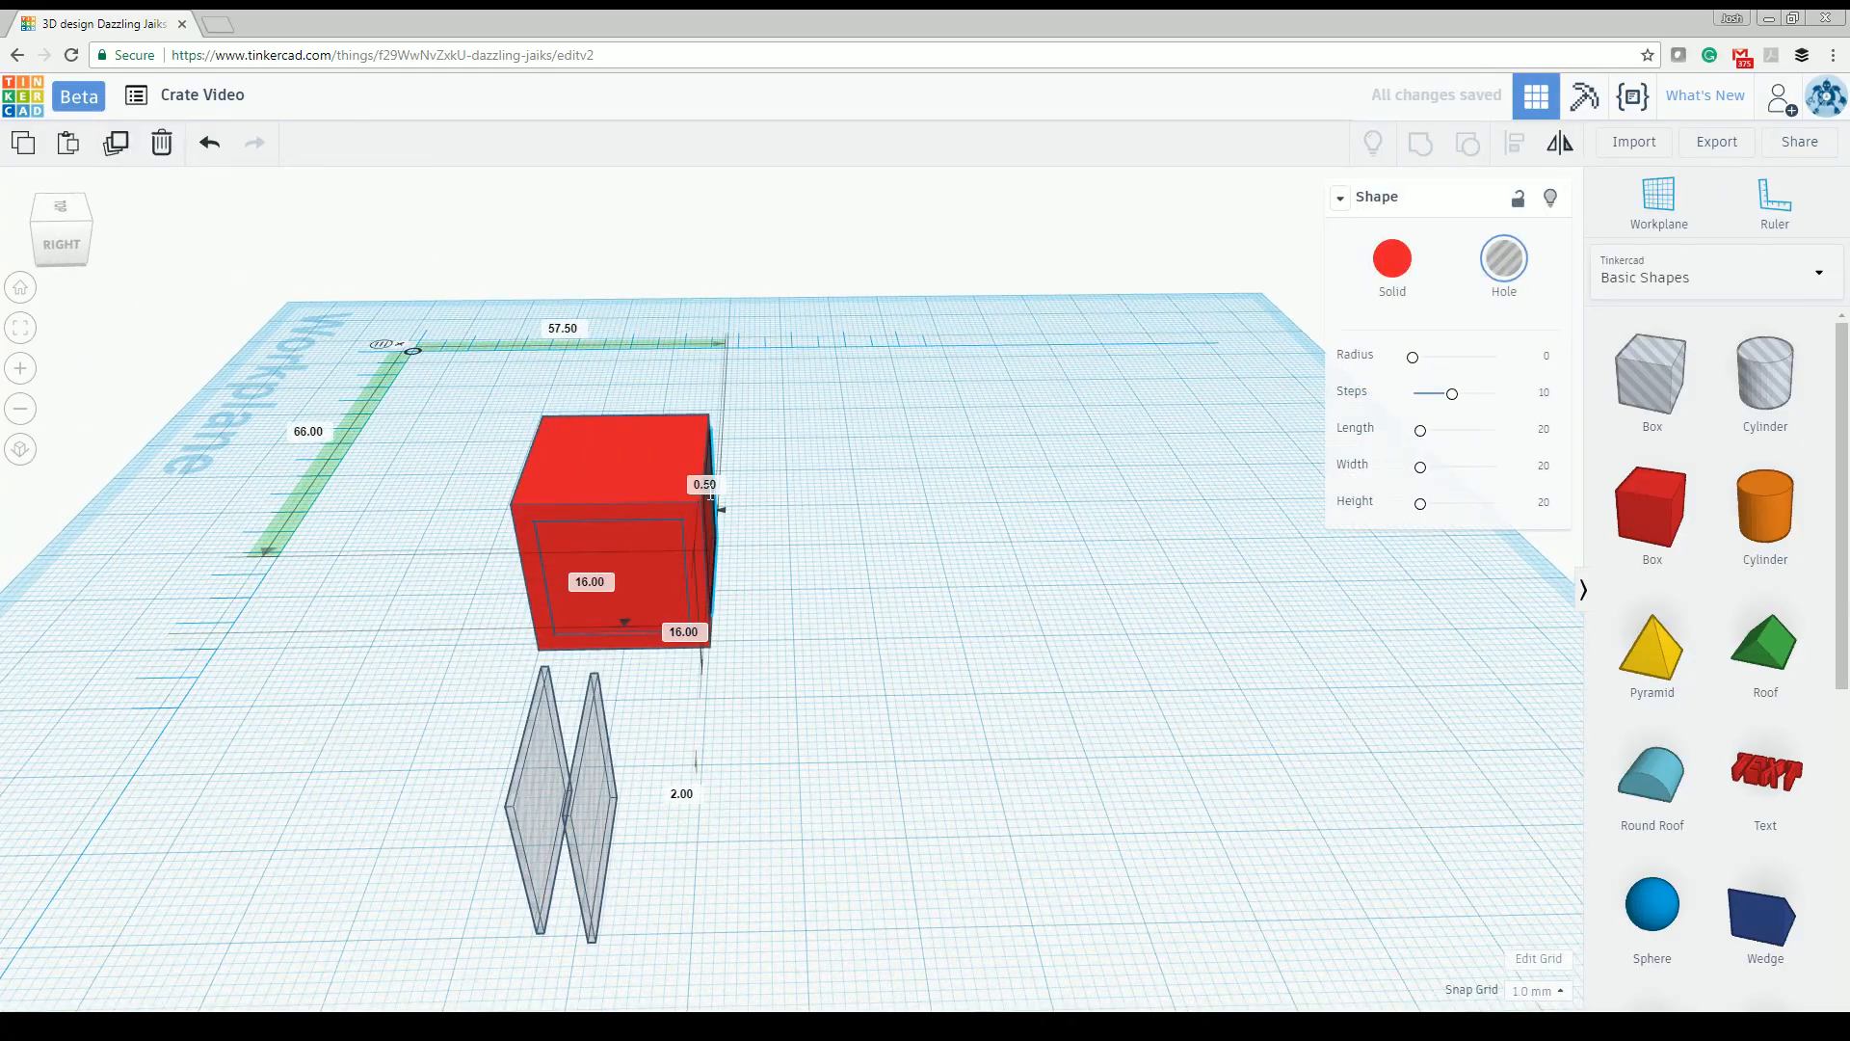
pyautogui.moveTo(678, 700); pyautogui.dragTo(546, 774, button='right')
pyautogui.moveTo(597, 528); pyautogui.dragTo(629, 582, button='right')
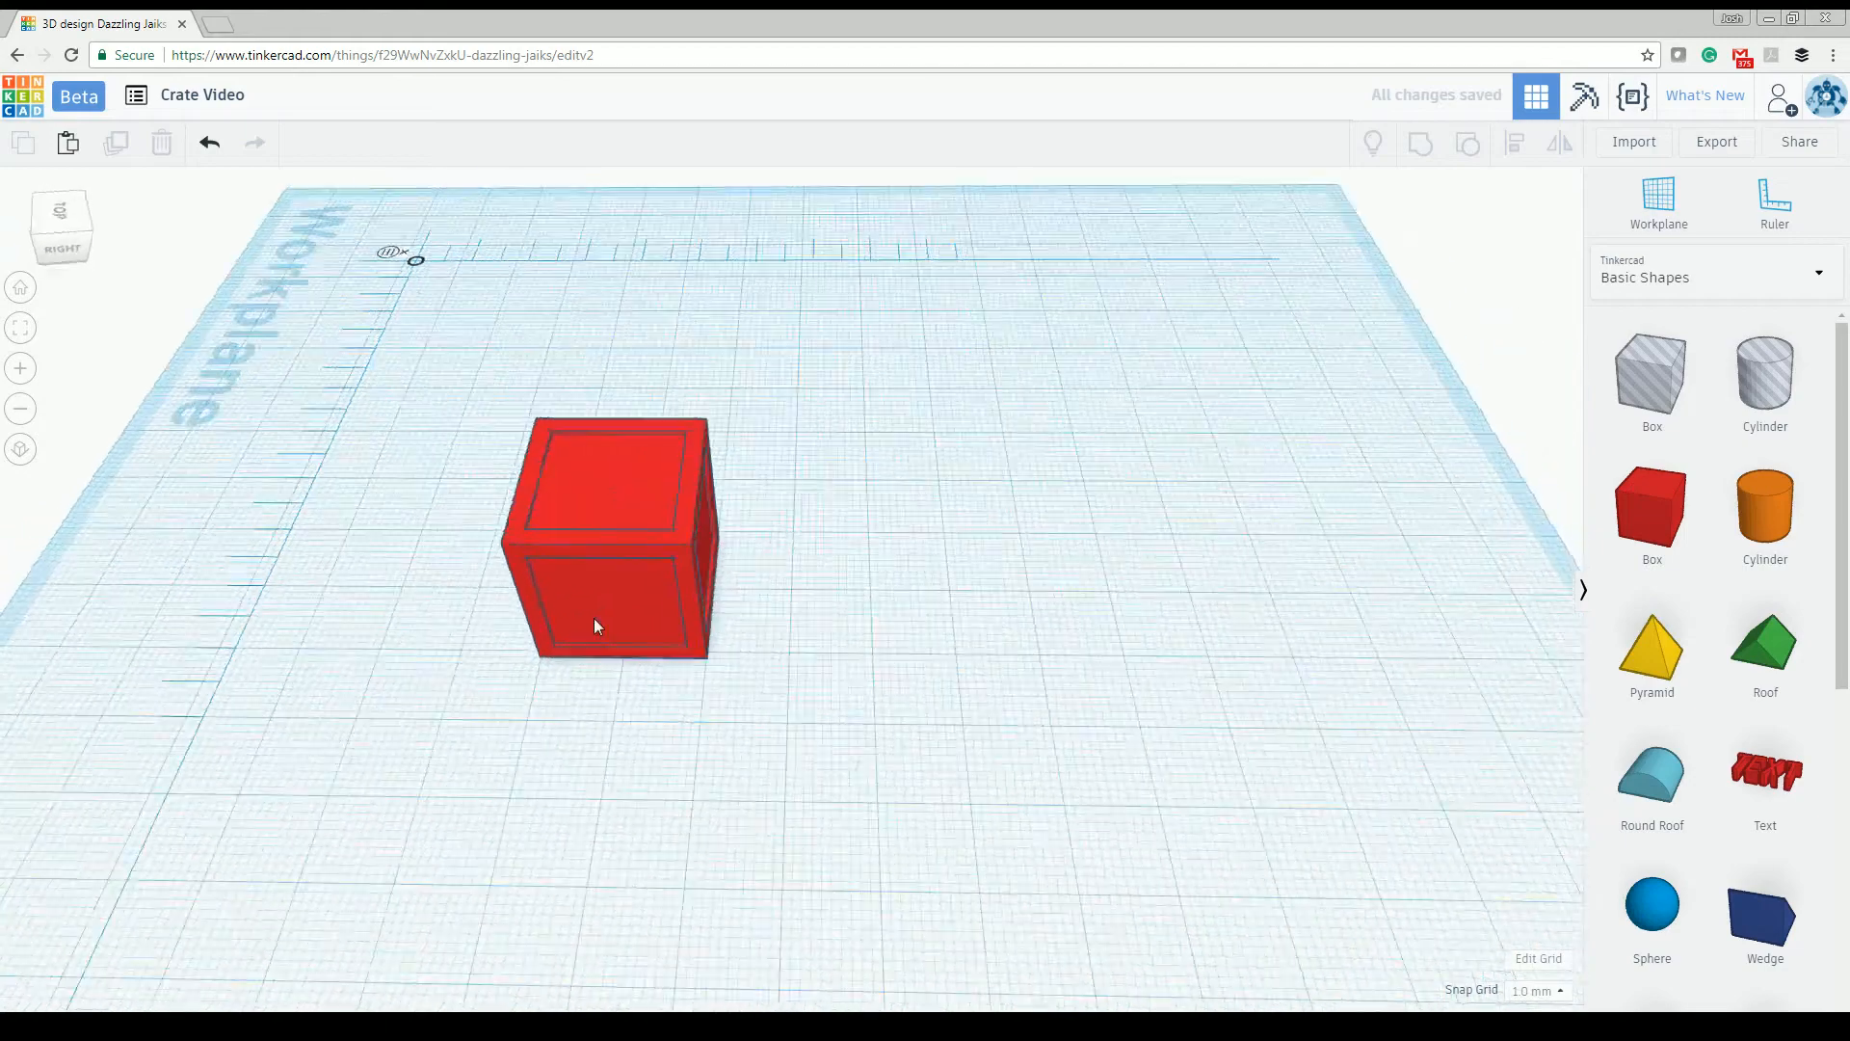
# Step: Recolour the finished crate with preset swatches, trying bright yellow before choosing the darker golden yellow
pyautogui.click(630, 584)
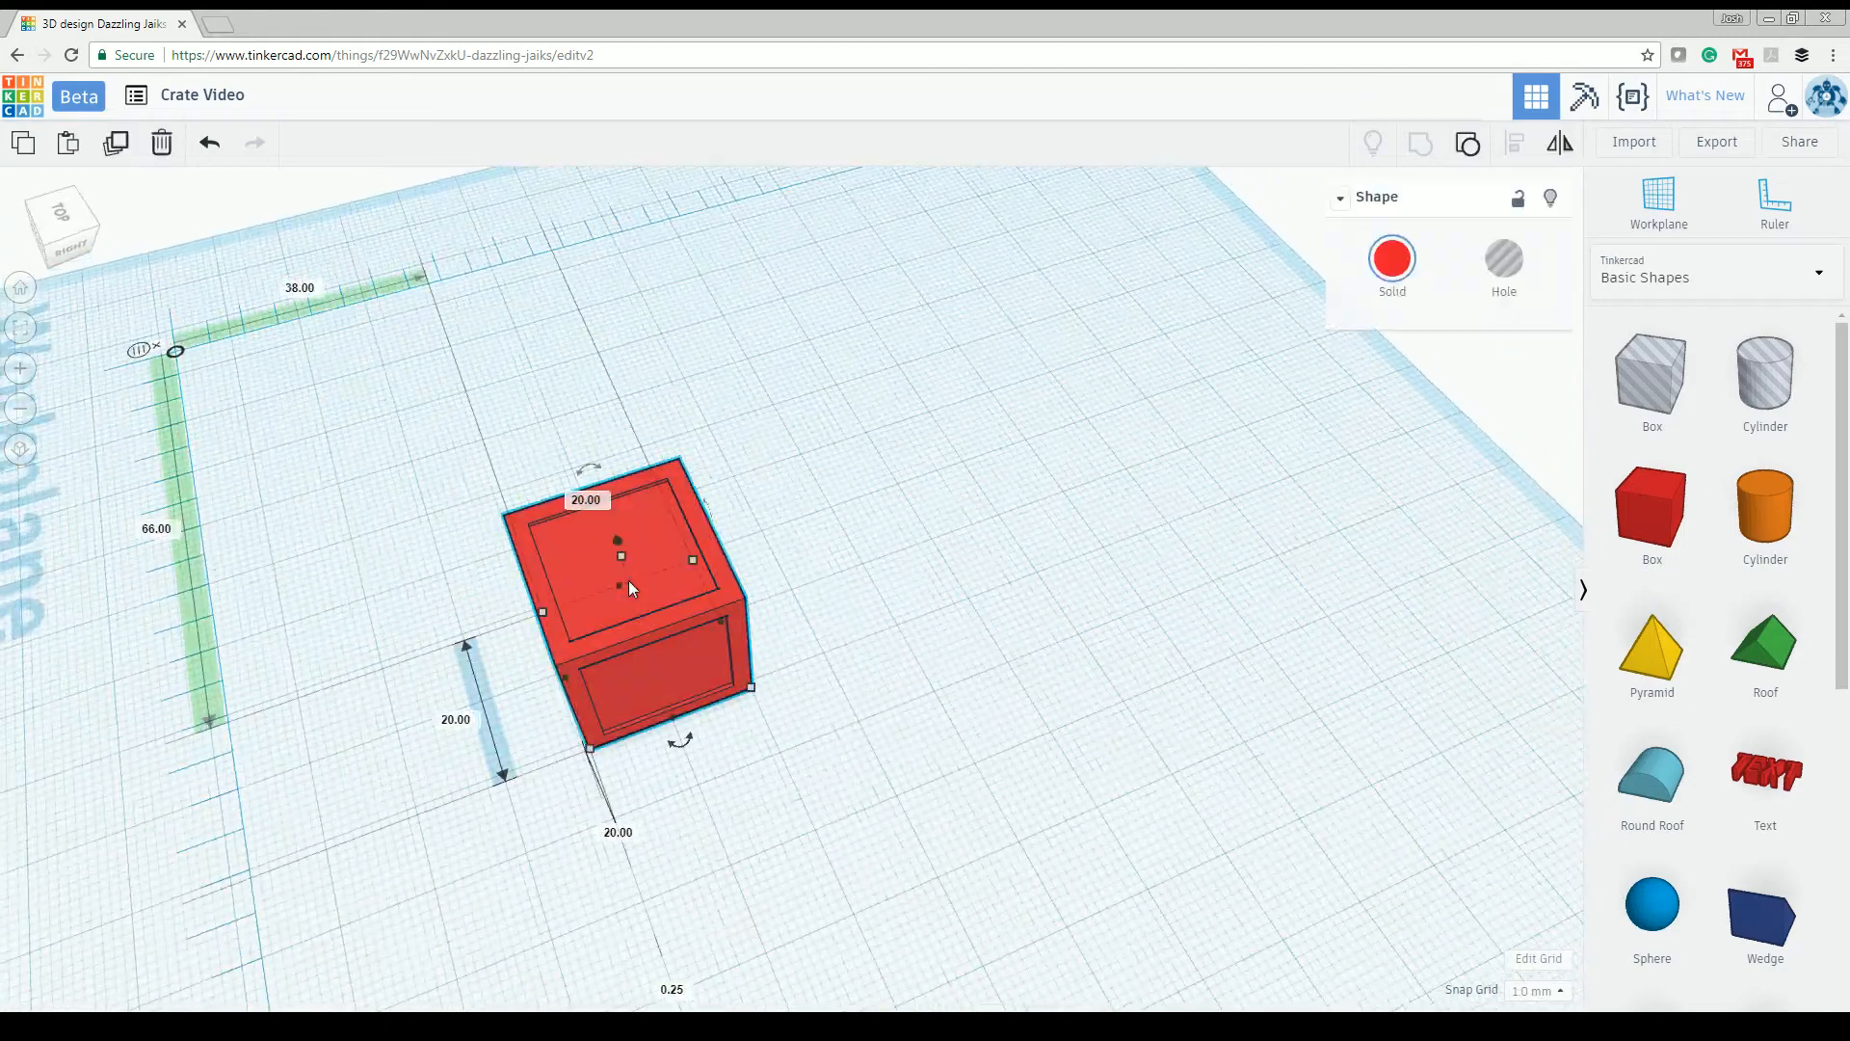
pyautogui.click(1393, 258)
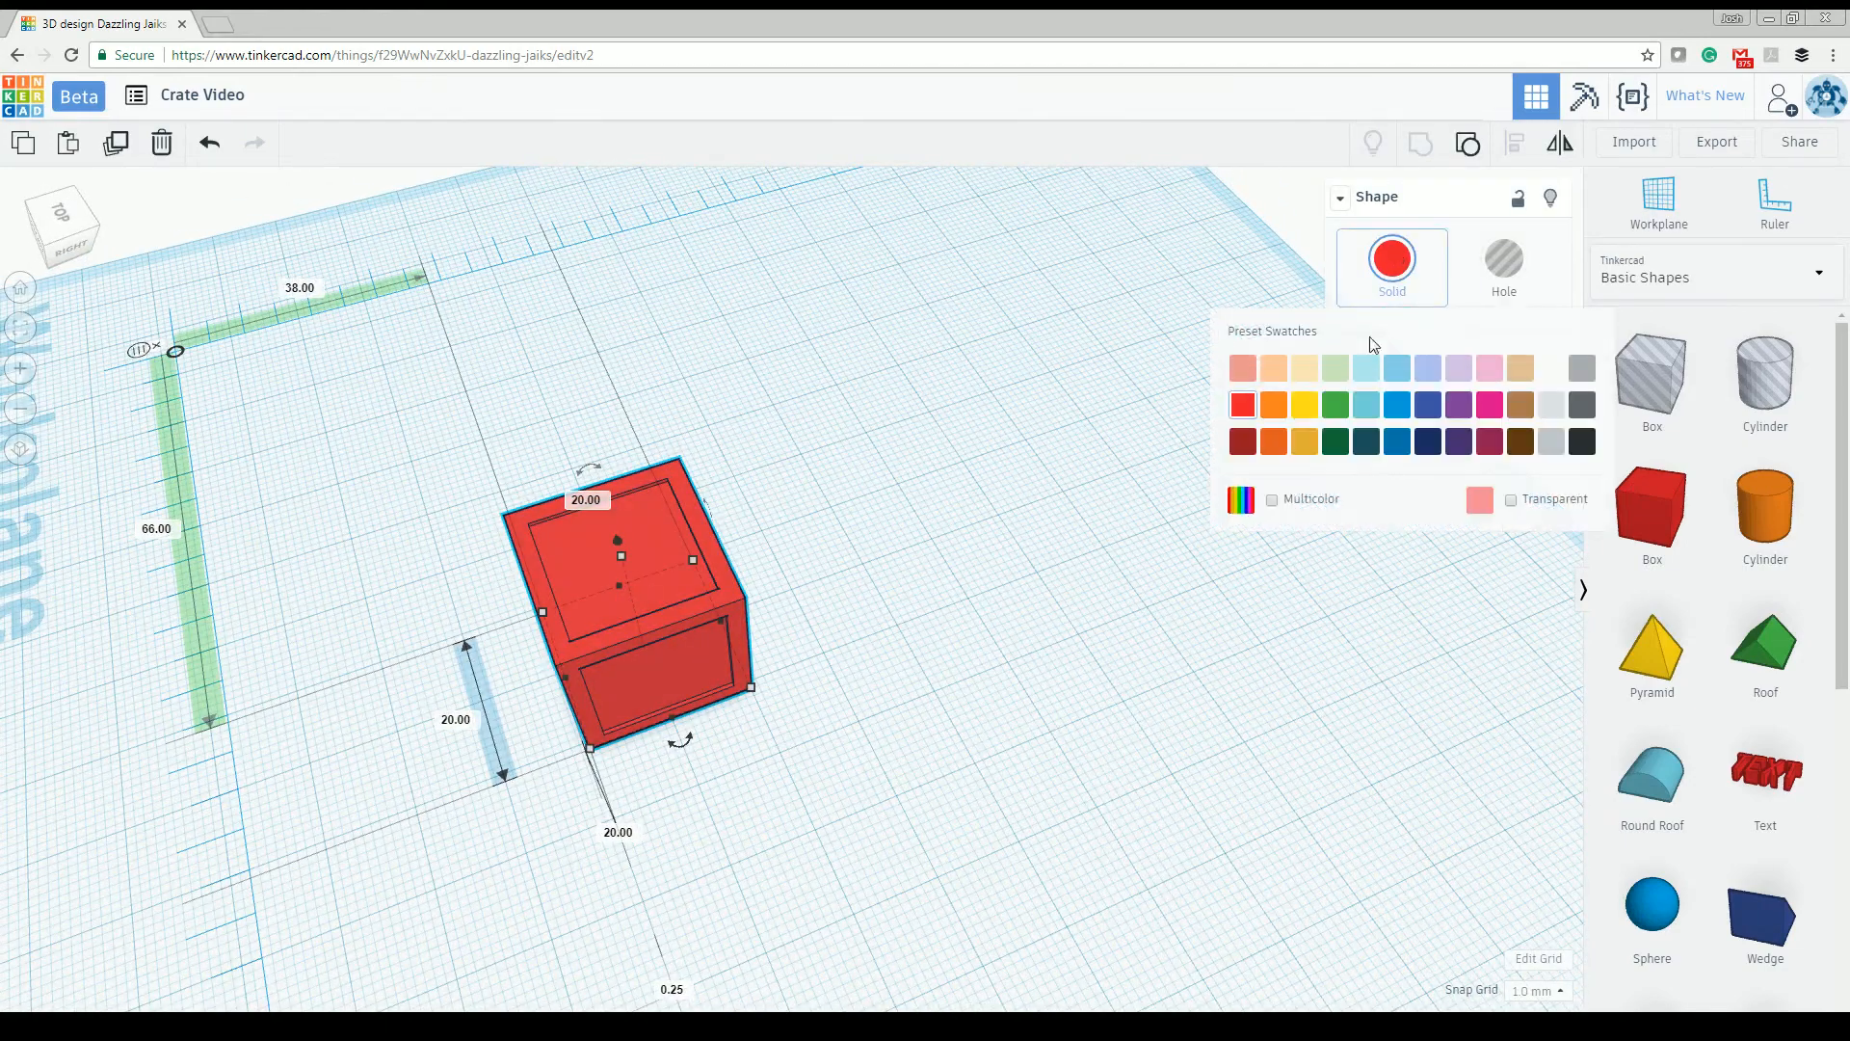
pyautogui.click(1304, 405)
pyautogui.click(1391, 284)
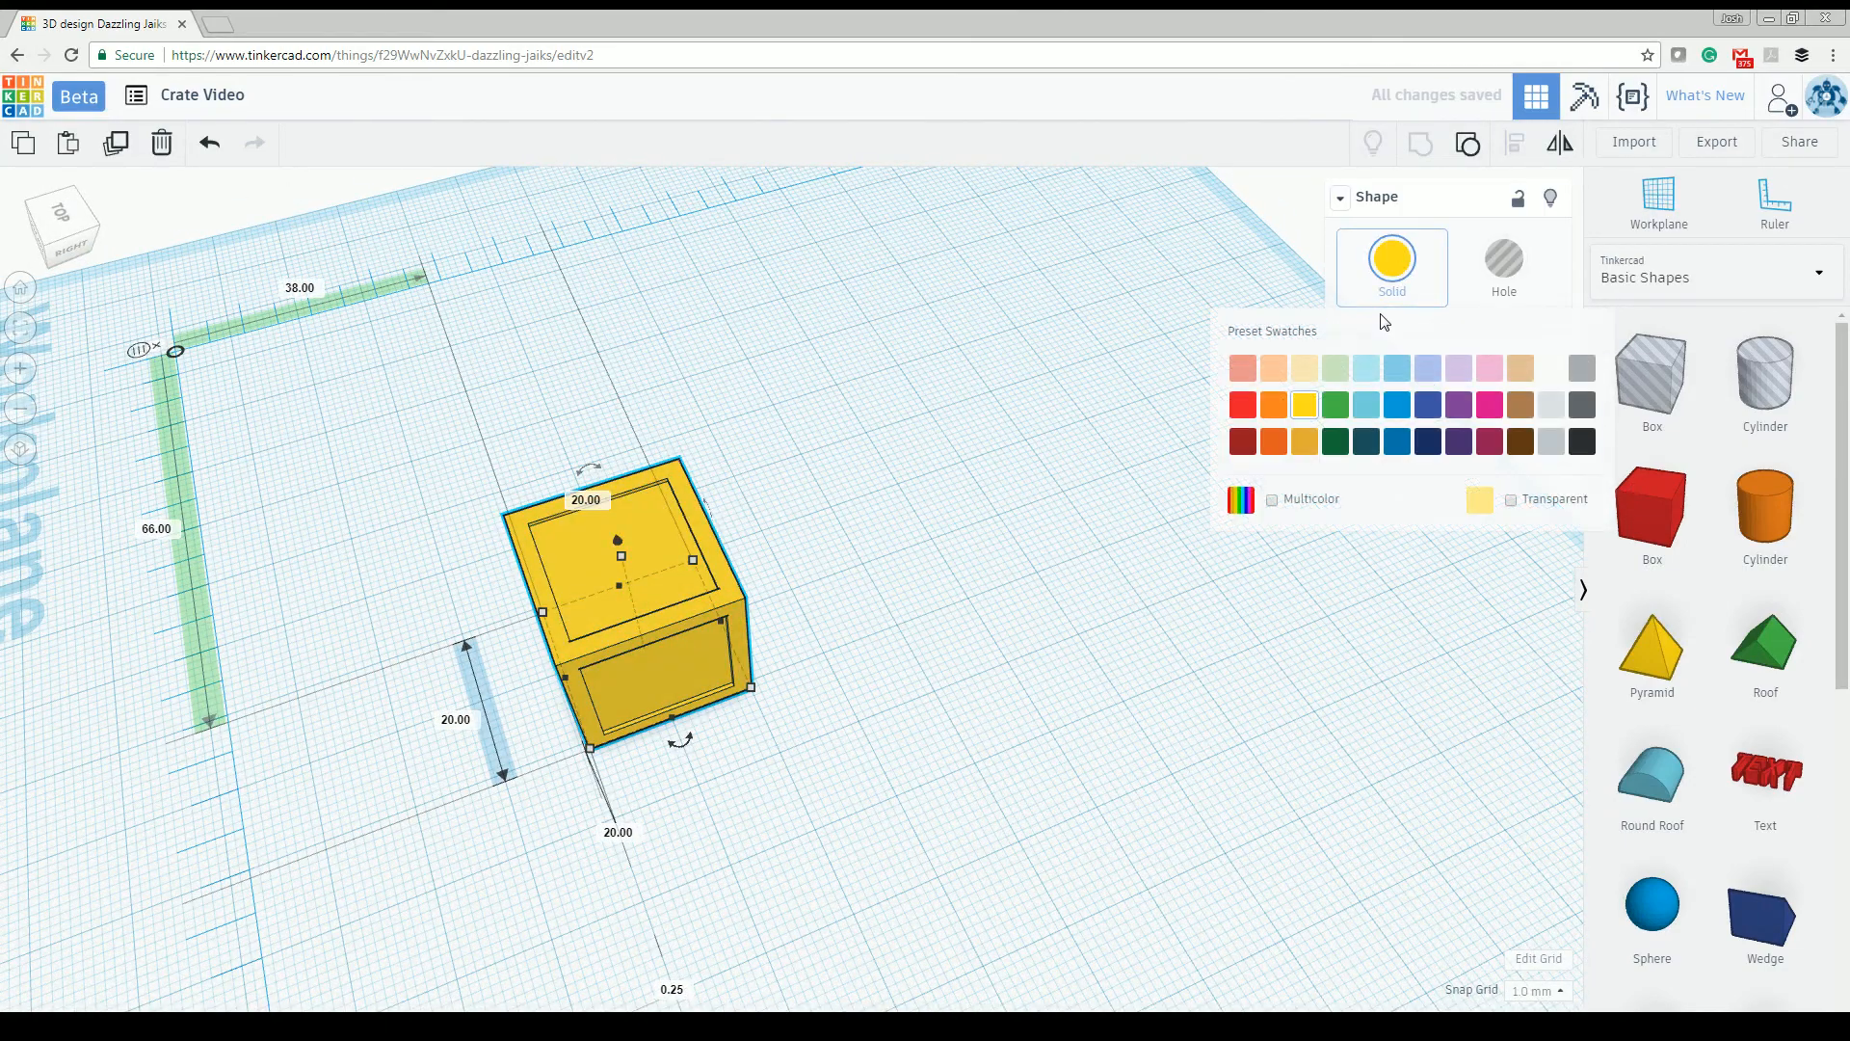
pyautogui.click(1314, 439)
pyautogui.moveTo(1152, 438); pyautogui.dragTo(744, 684, button='right')
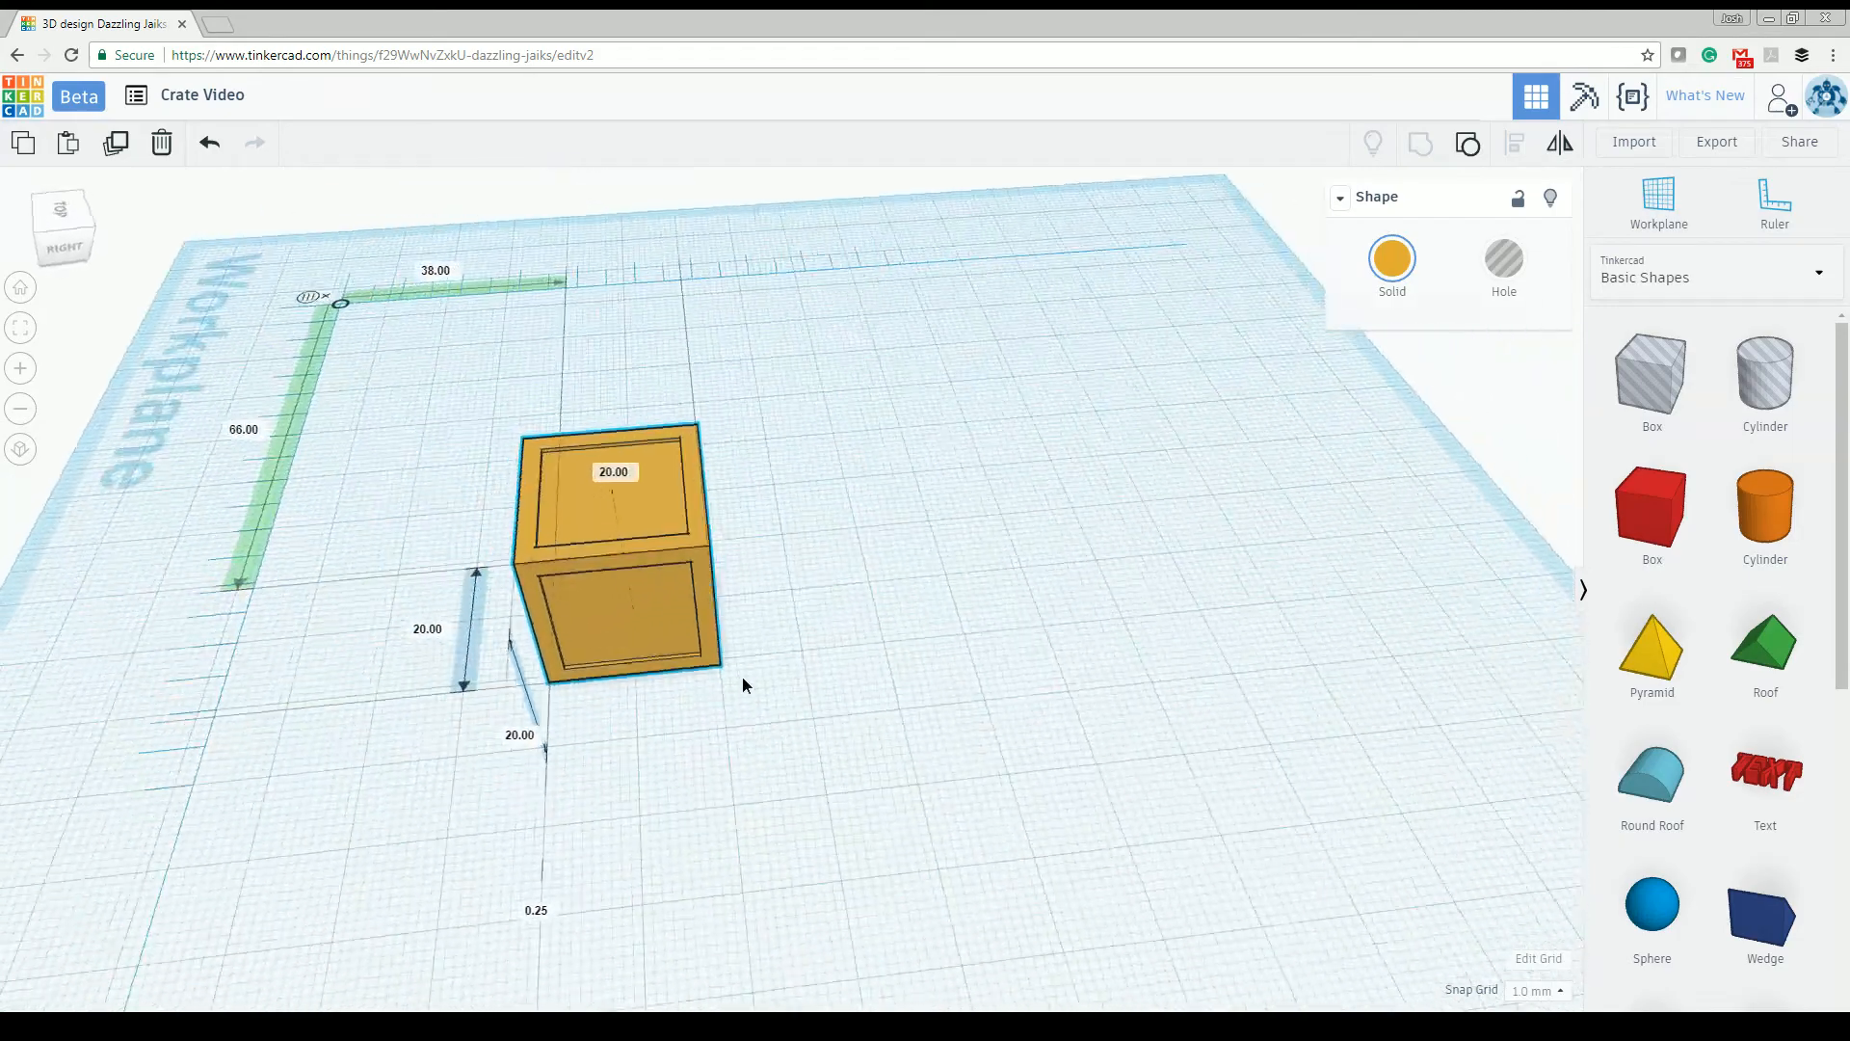
pyautogui.click(690, 581)
pyautogui.moveTo(657, 592); pyautogui.dragTo(1076, 638, button='right')
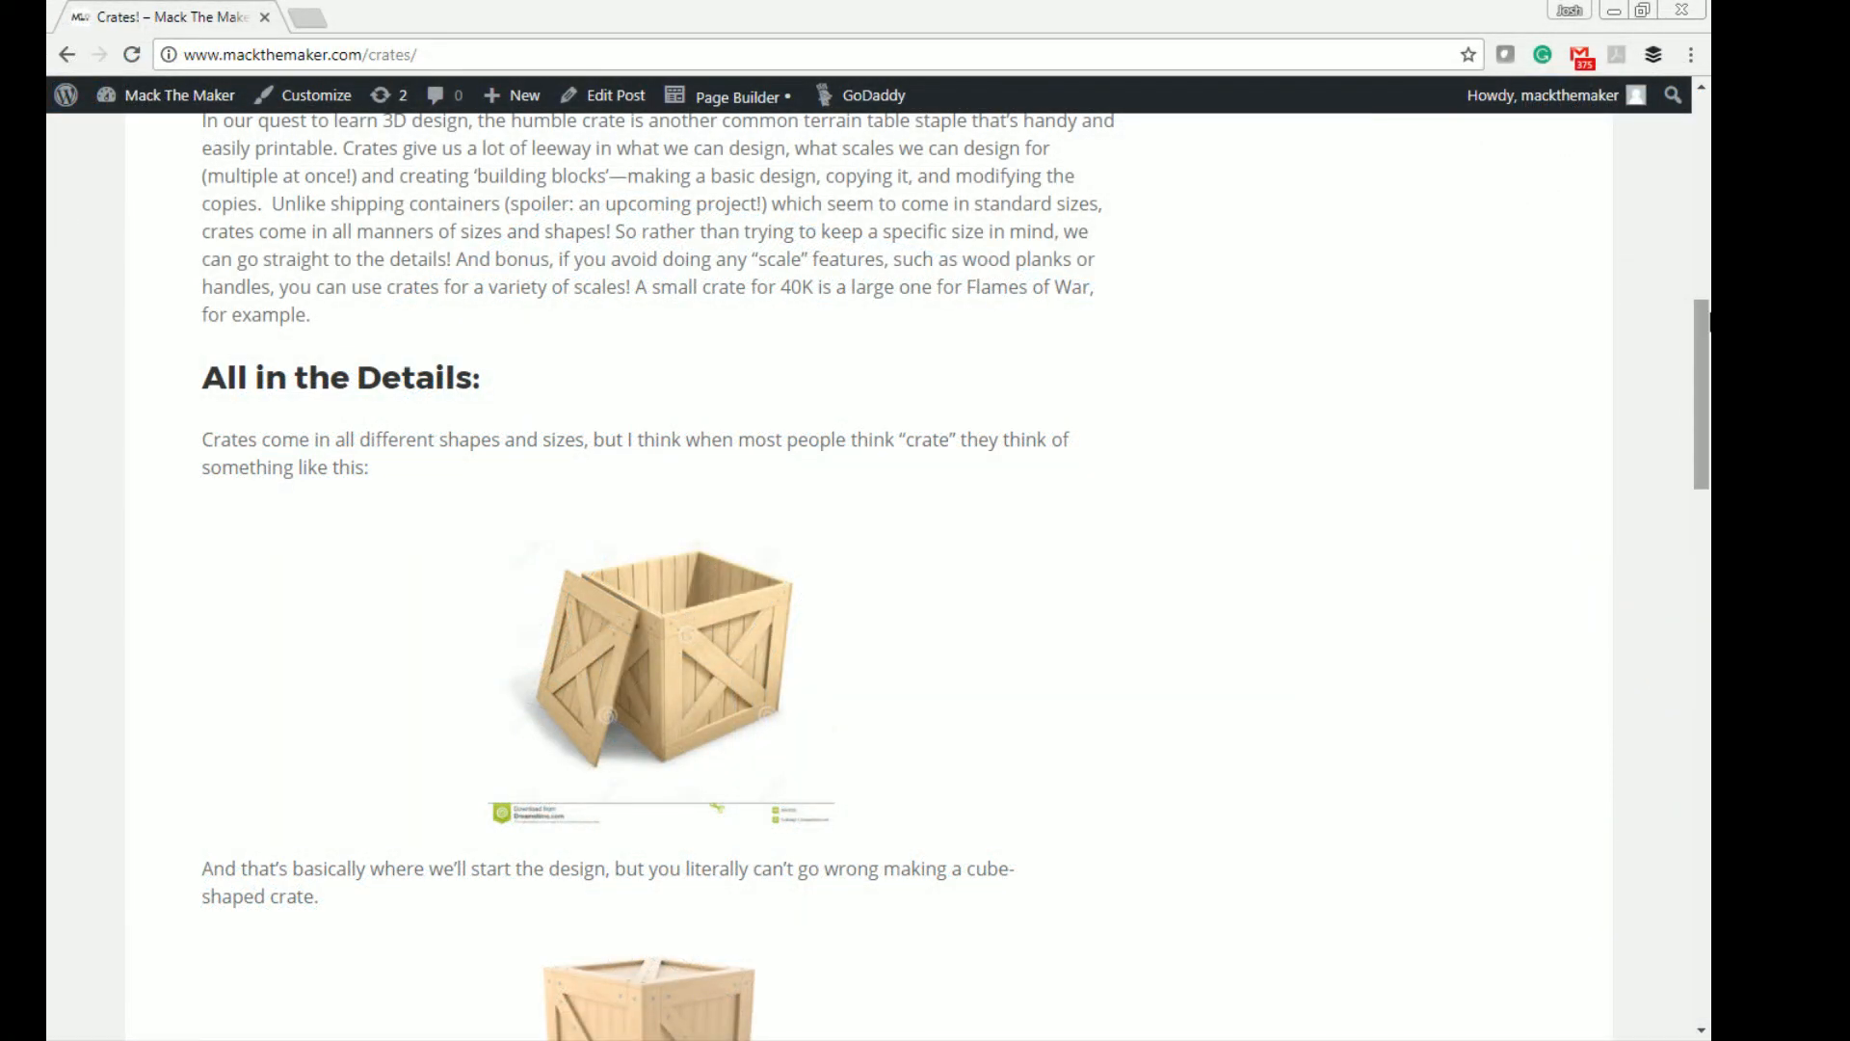
# Step: Switch to the mackthemaker.com crates article and examine its reference photos and design notes for crate details
pyautogui.scroll(-10, 600, 506)
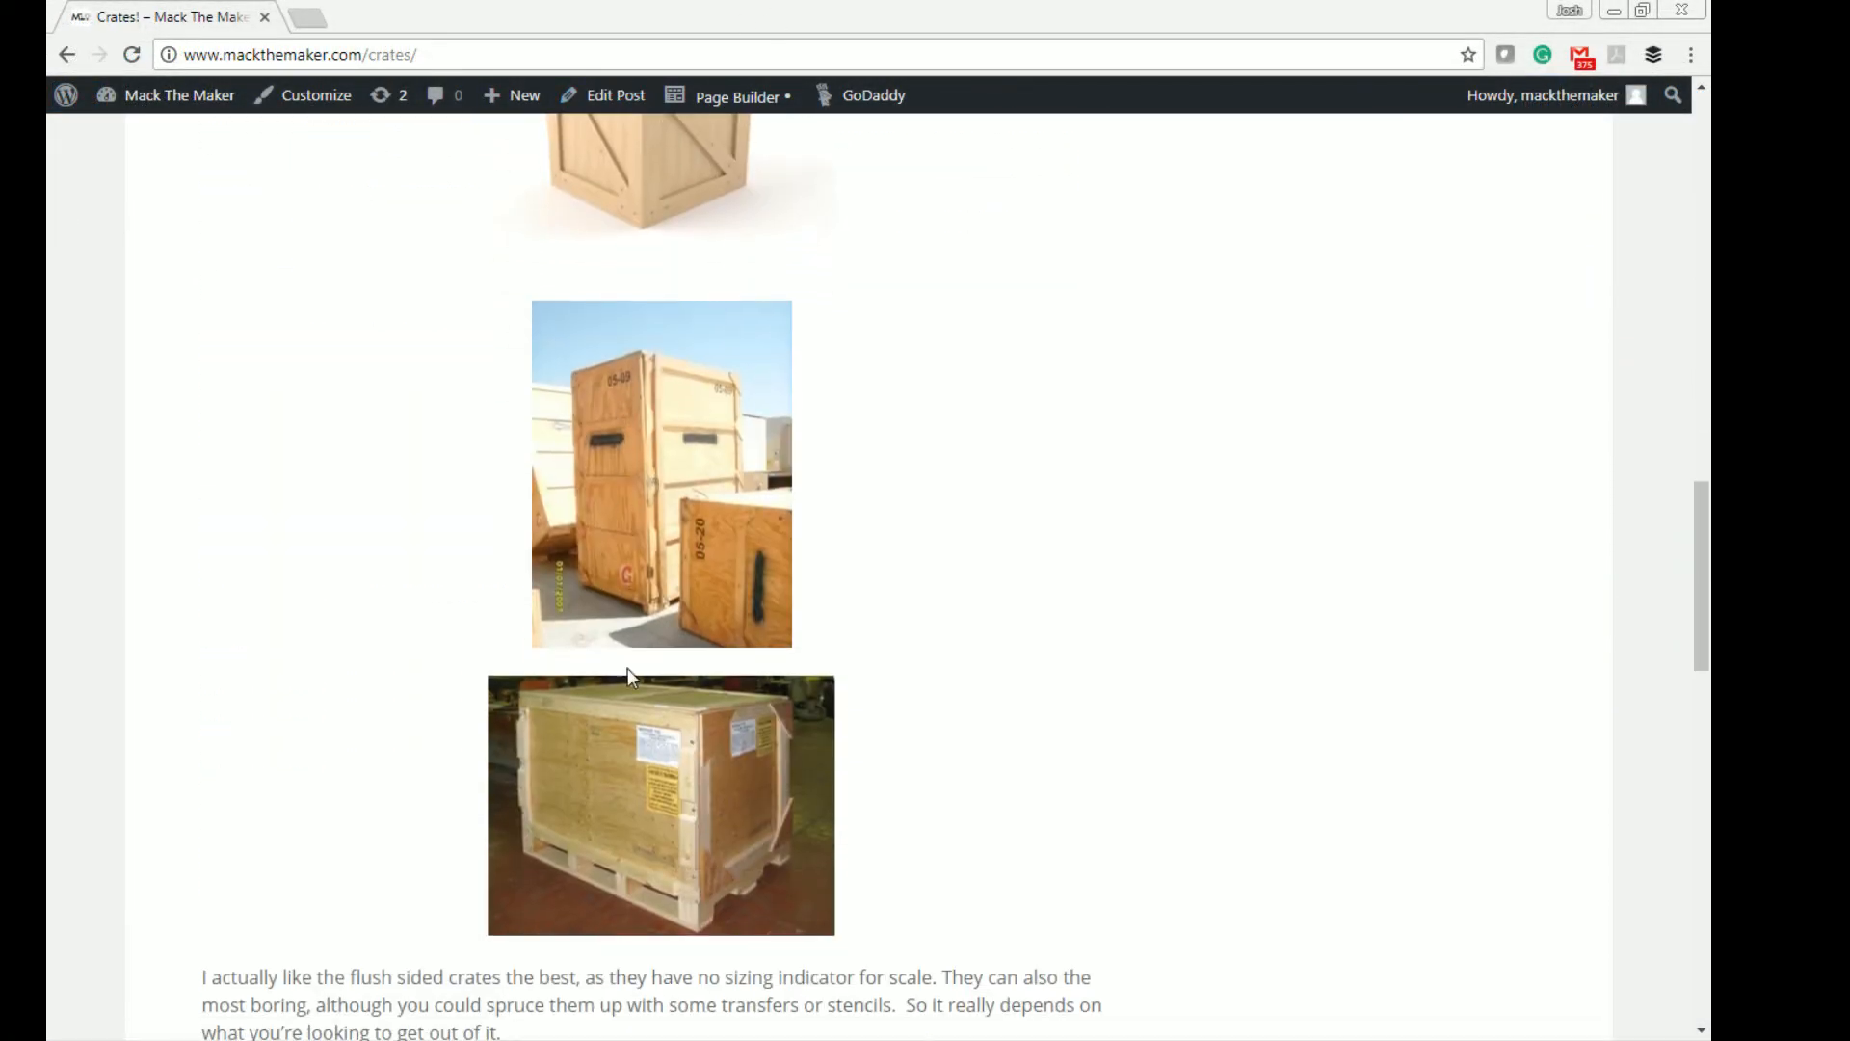
pyautogui.scroll(-9, 680, 713)
pyautogui.scroll(15, 681, 708)
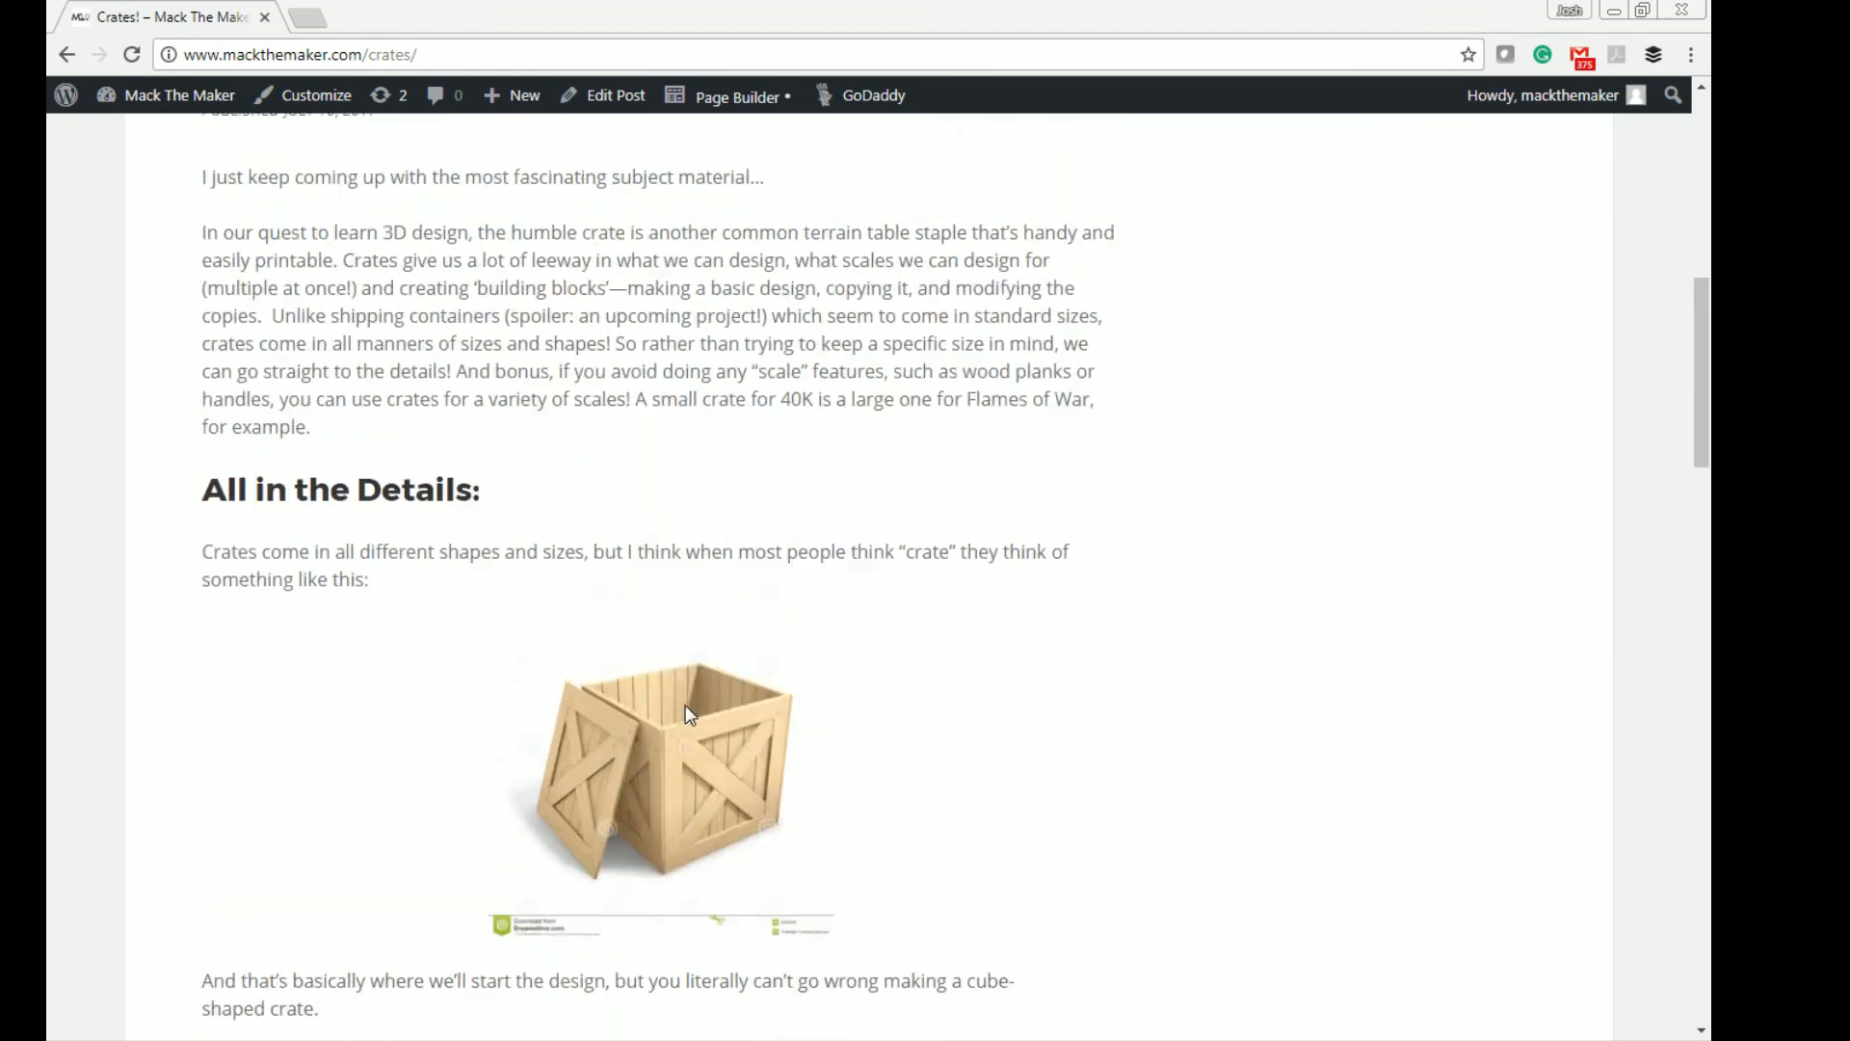
pyautogui.scroll(-1, 687, 713)
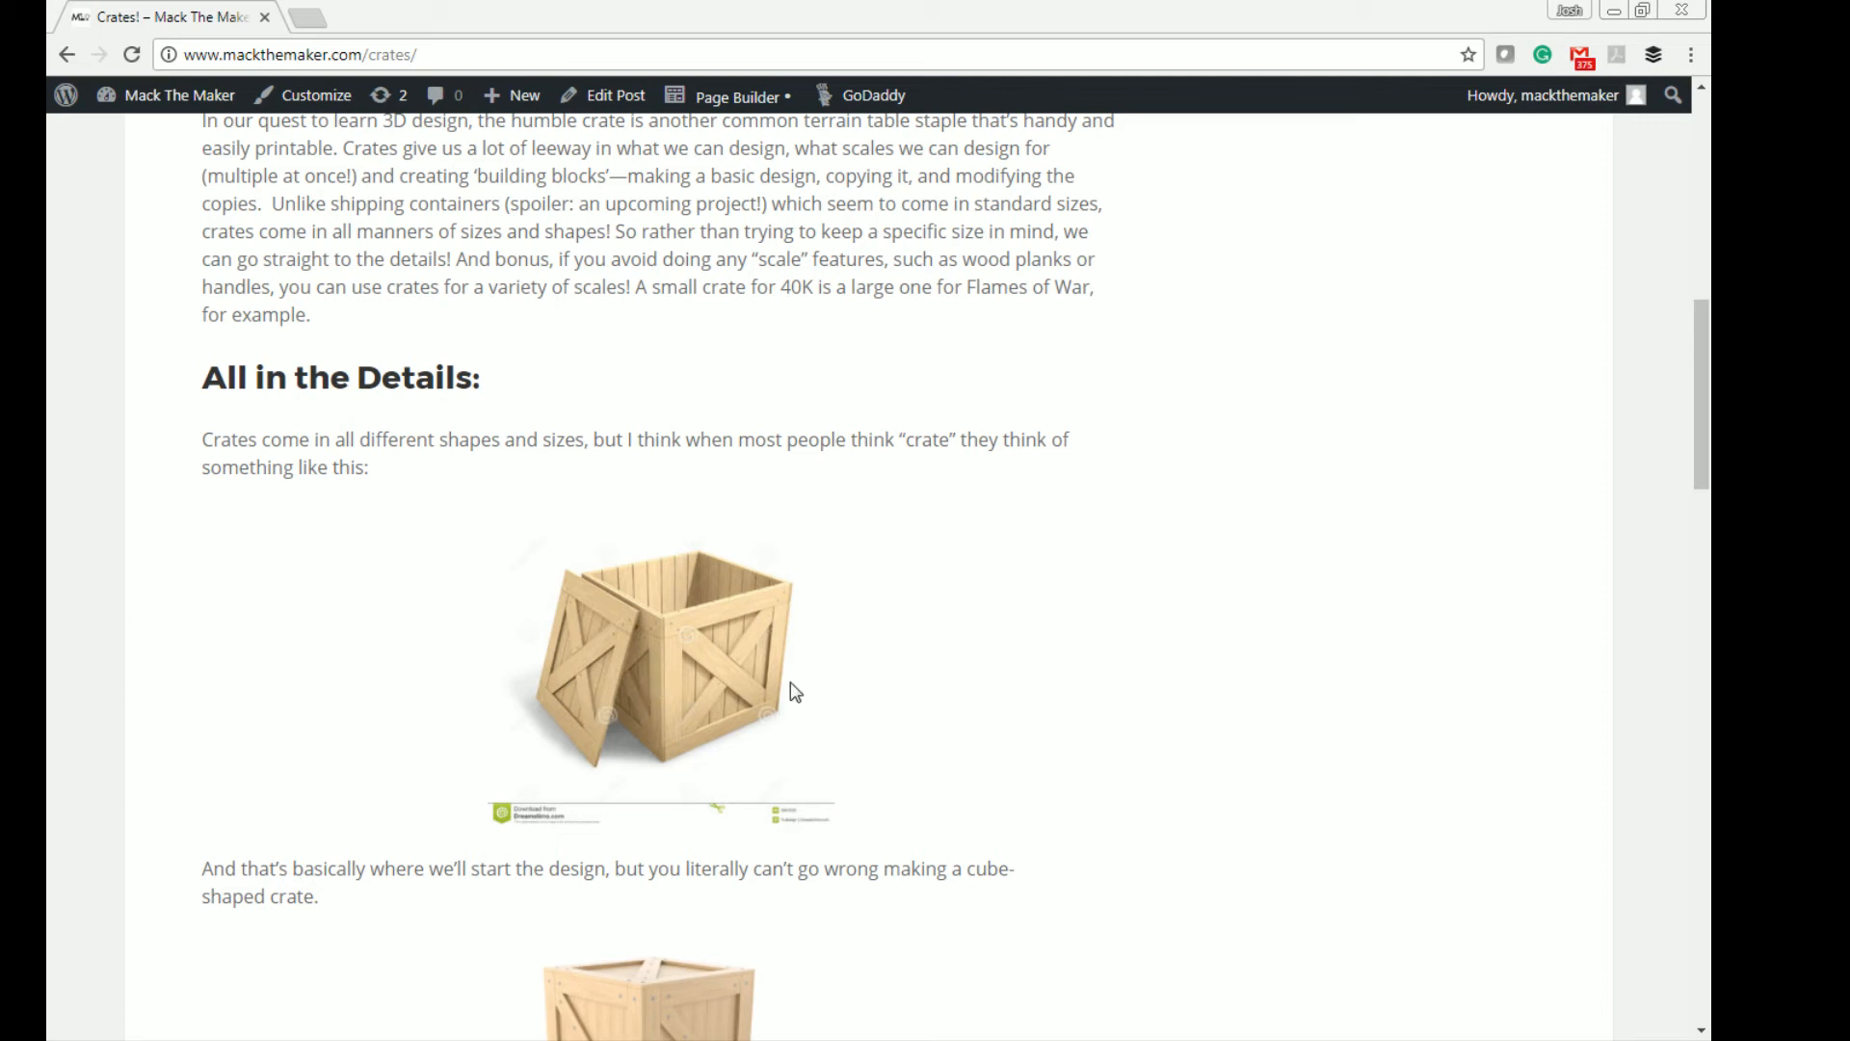
pyautogui.scroll(-2, 714, 760)
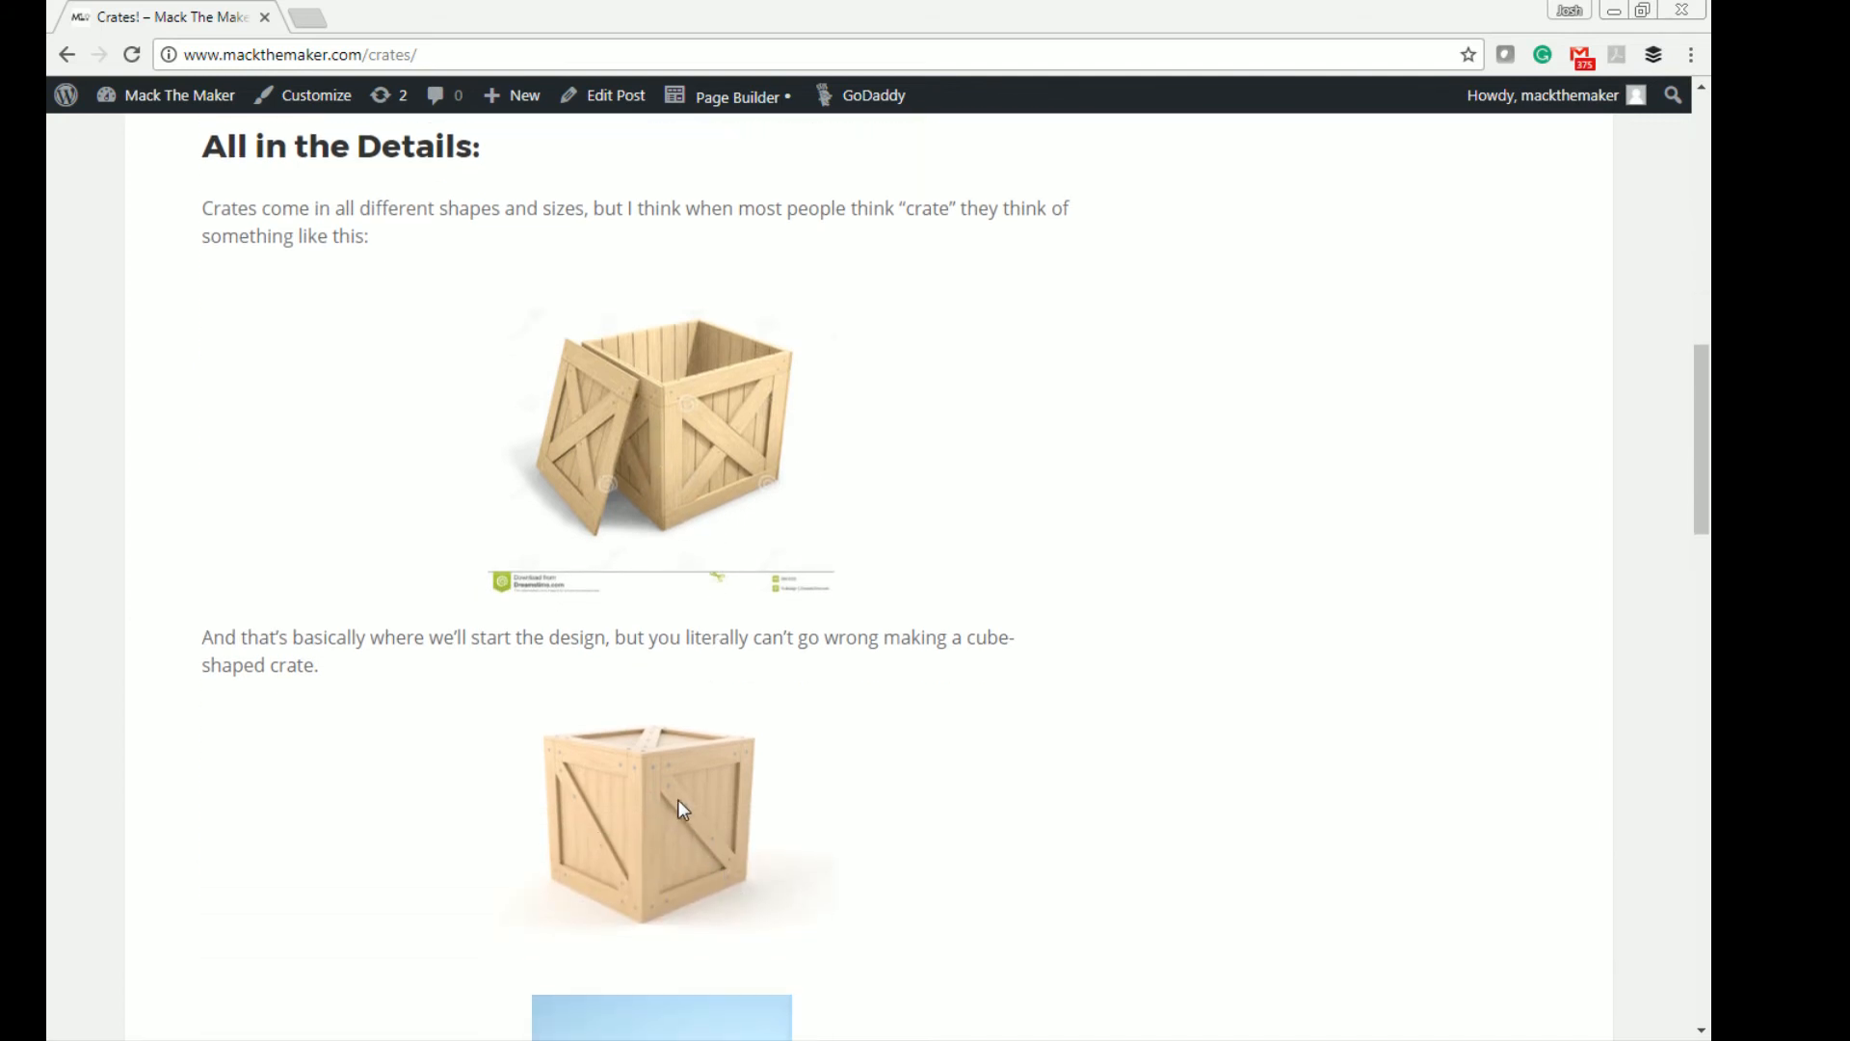
pyautogui.scroll(-5, 752, 735)
pyautogui.scroll(-2, 754, 731)
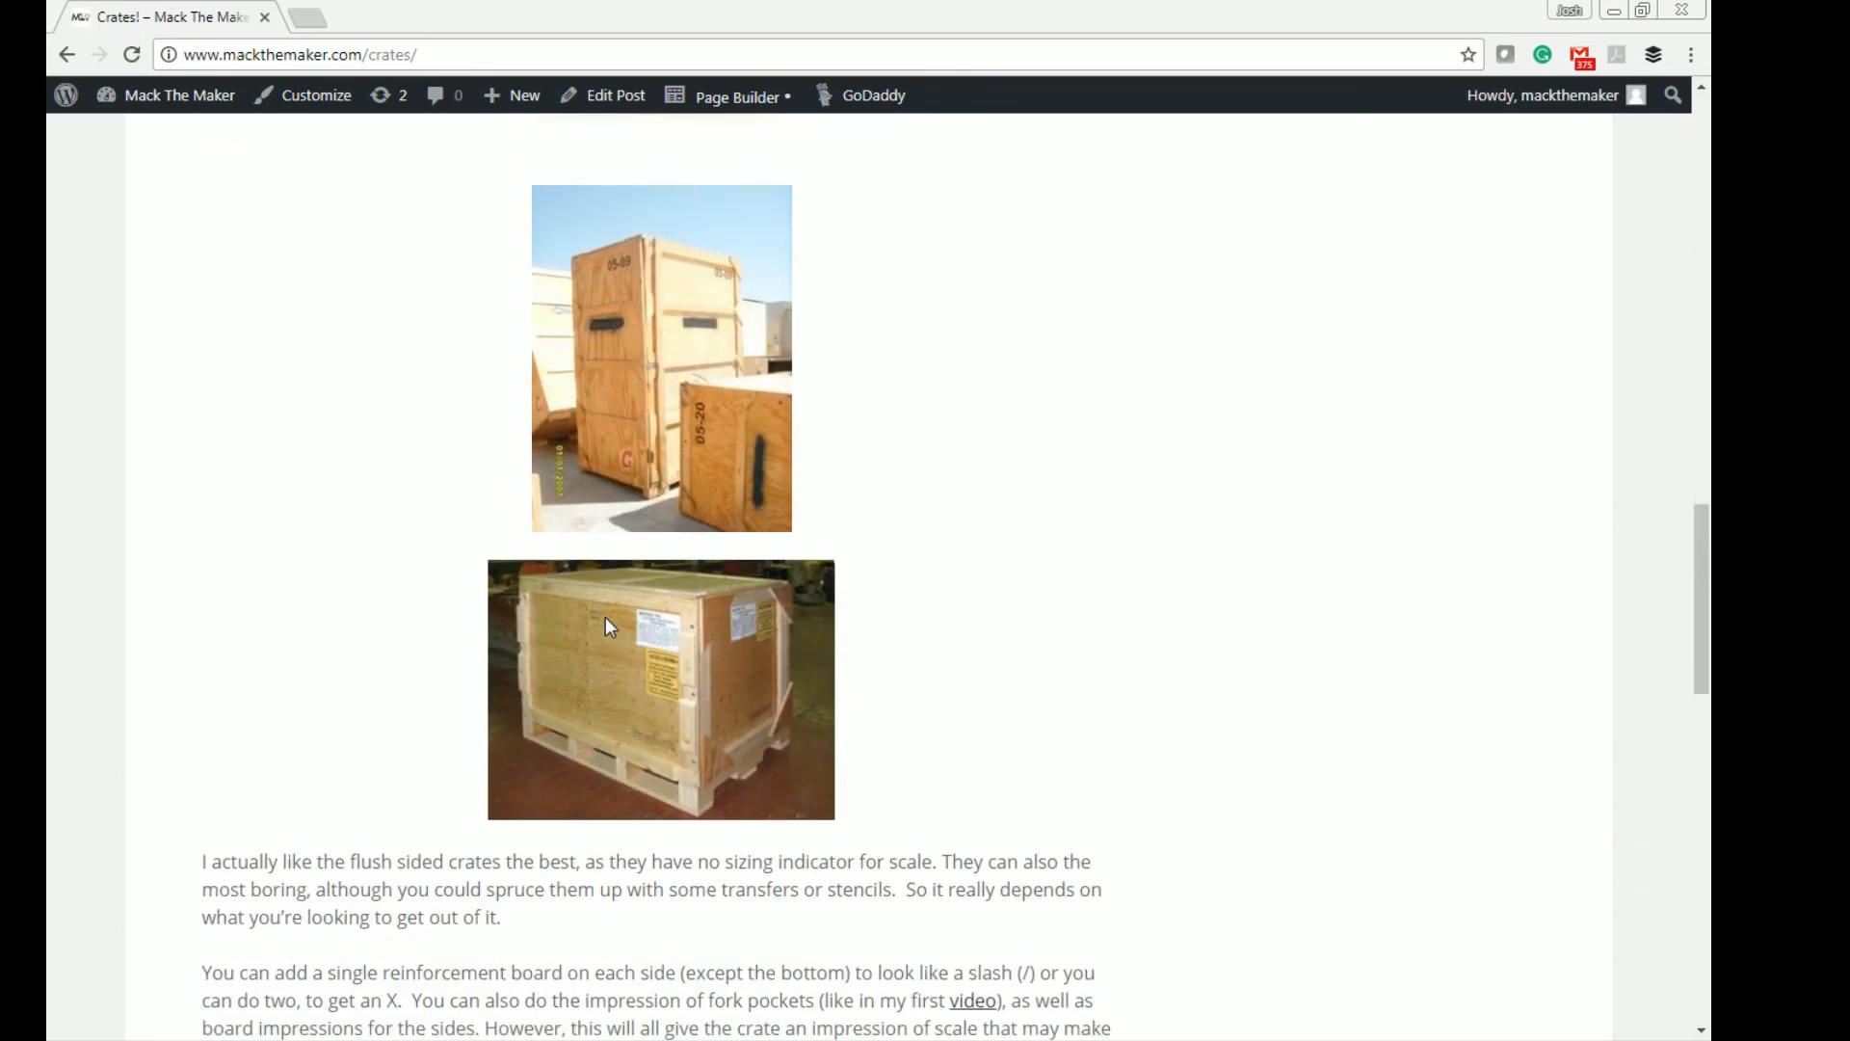
pyautogui.scroll(-1, 641, 681)
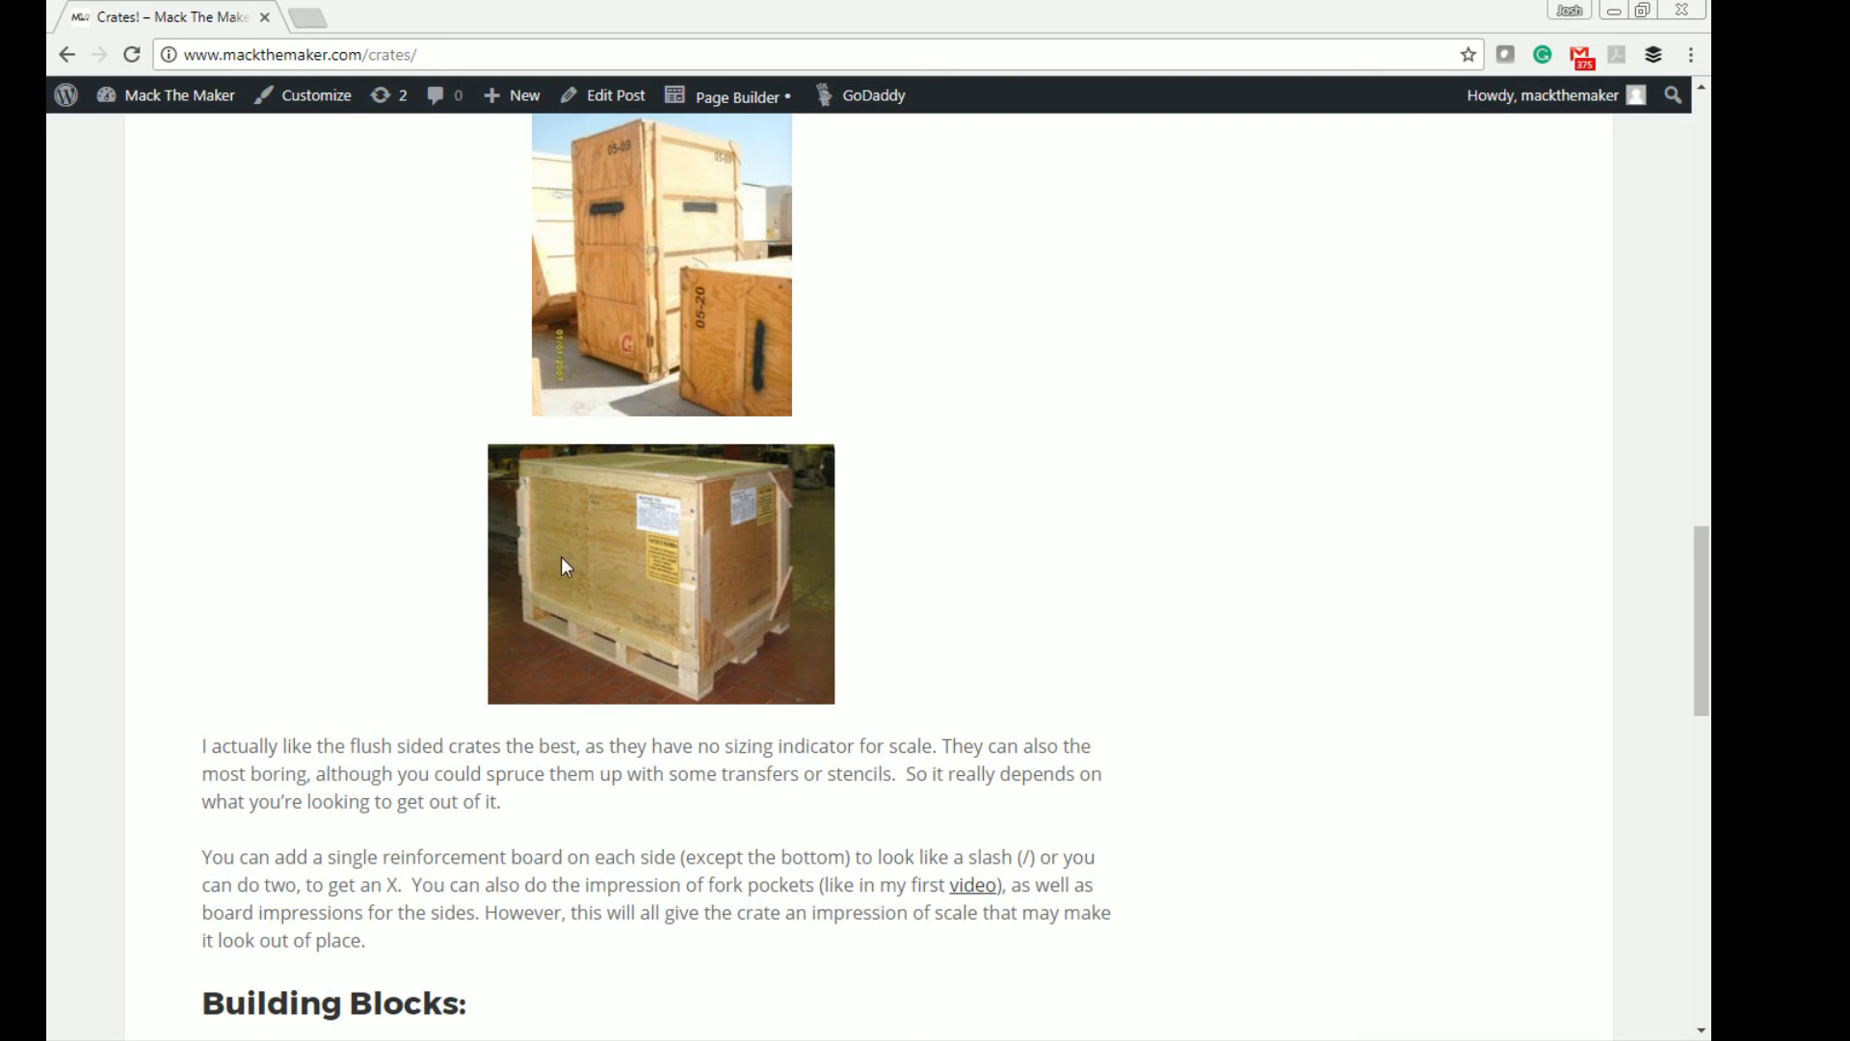
pyautogui.scroll(-5, 563, 559)
pyautogui.scroll(18, 565, 567)
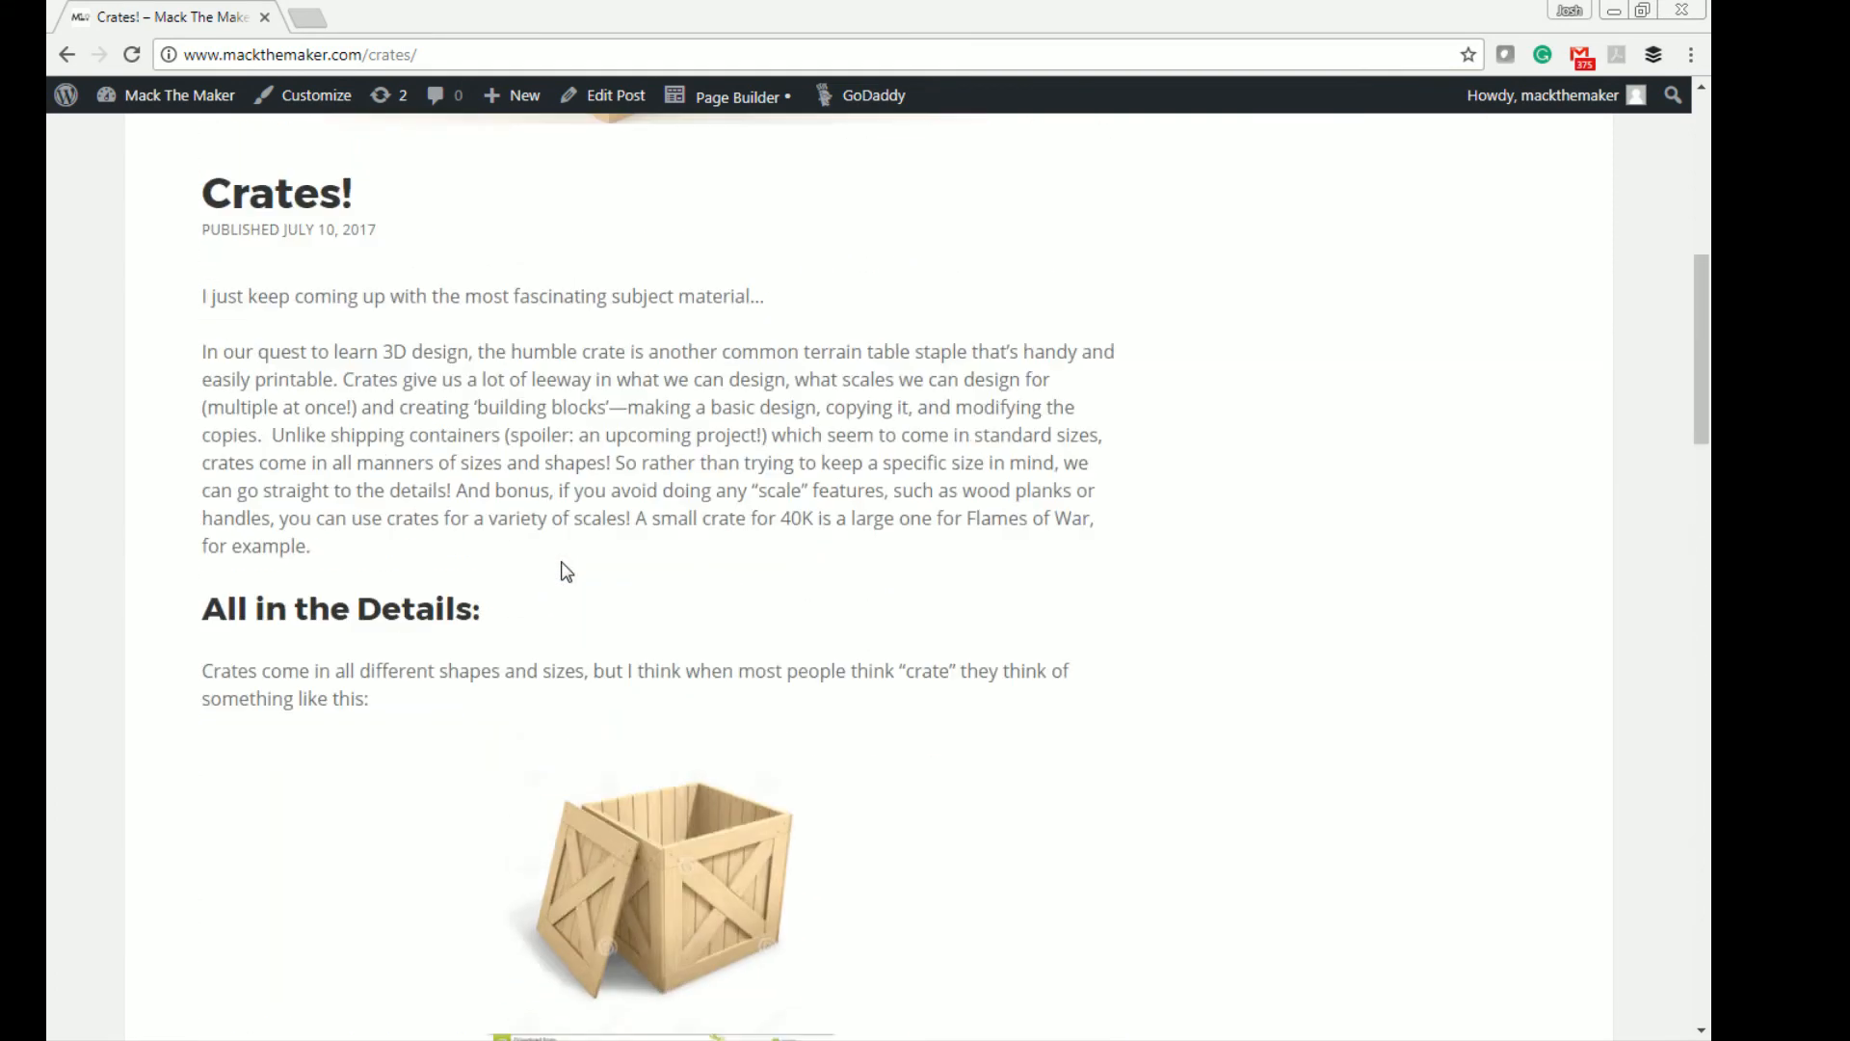
pyautogui.scroll(-3, 566, 572)
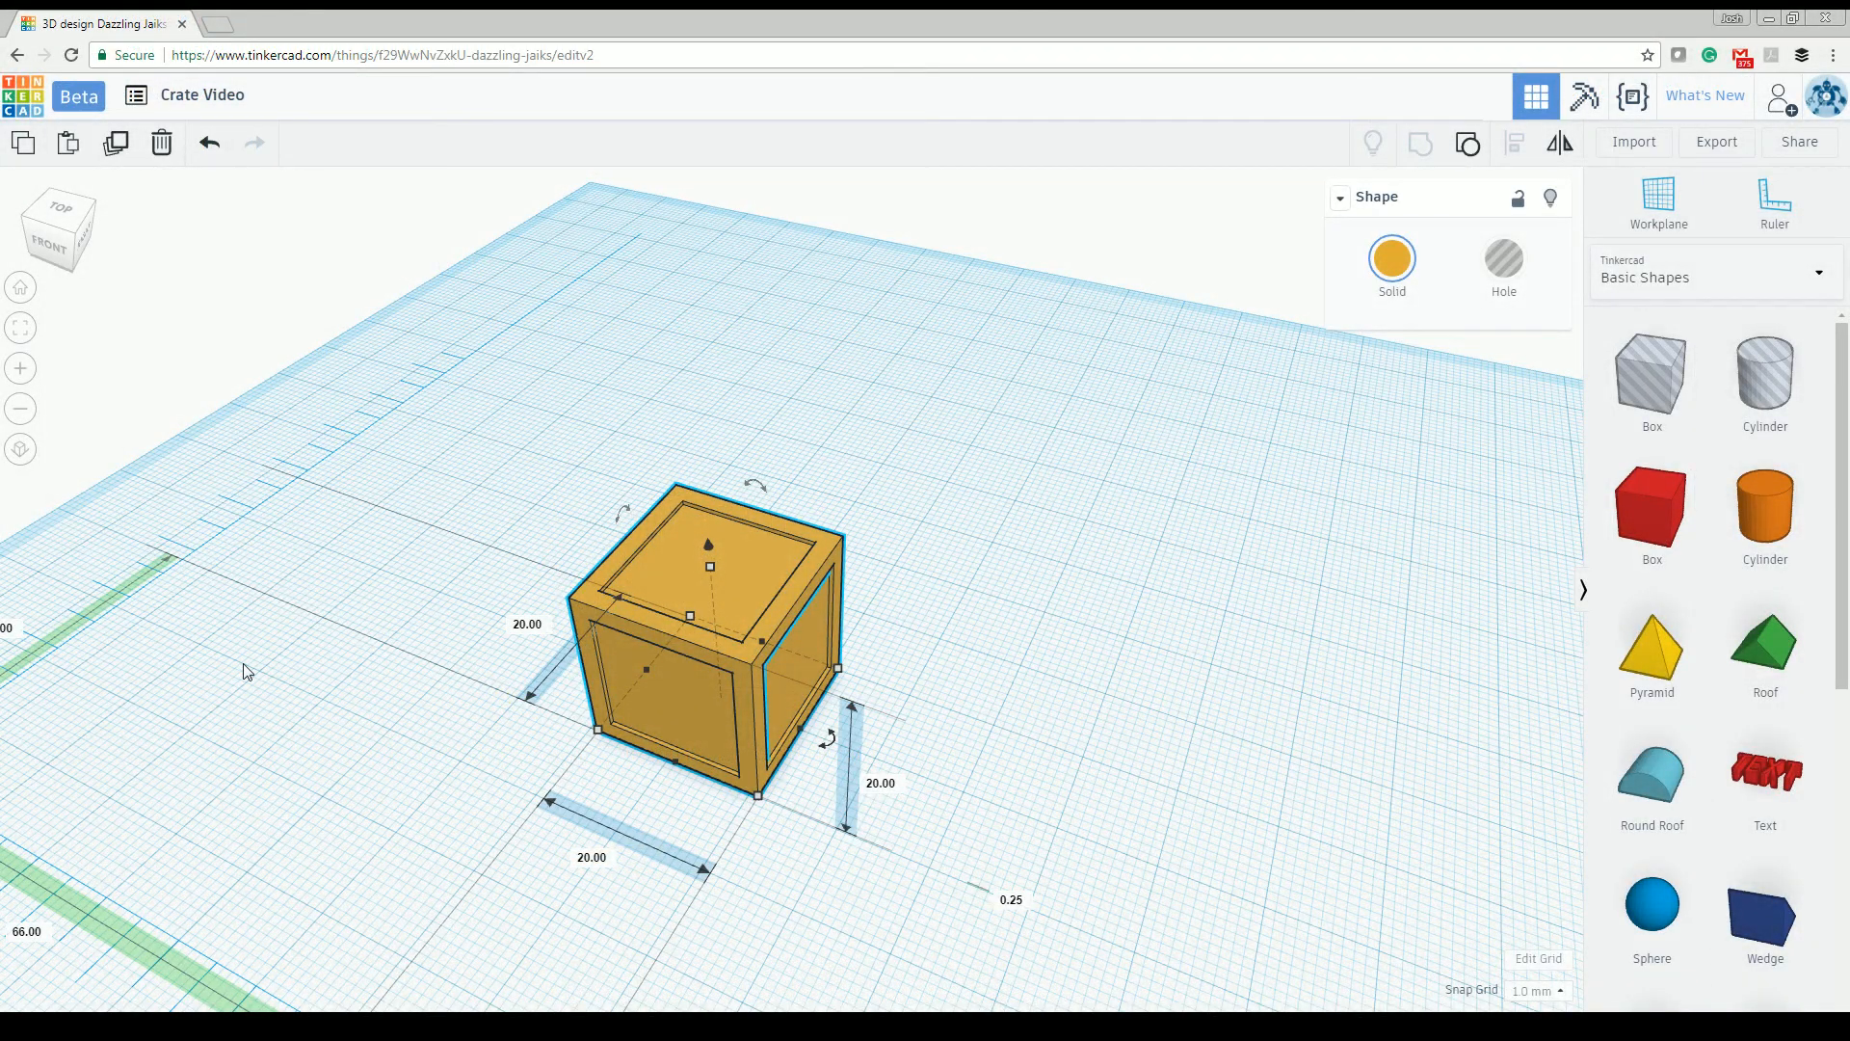
# Step: Duplicate the golden crate and place the copy on the workplane beside the original's right side
pyautogui.moveTo(1103, 748); pyautogui.dragTo(1272, 680, button='right')
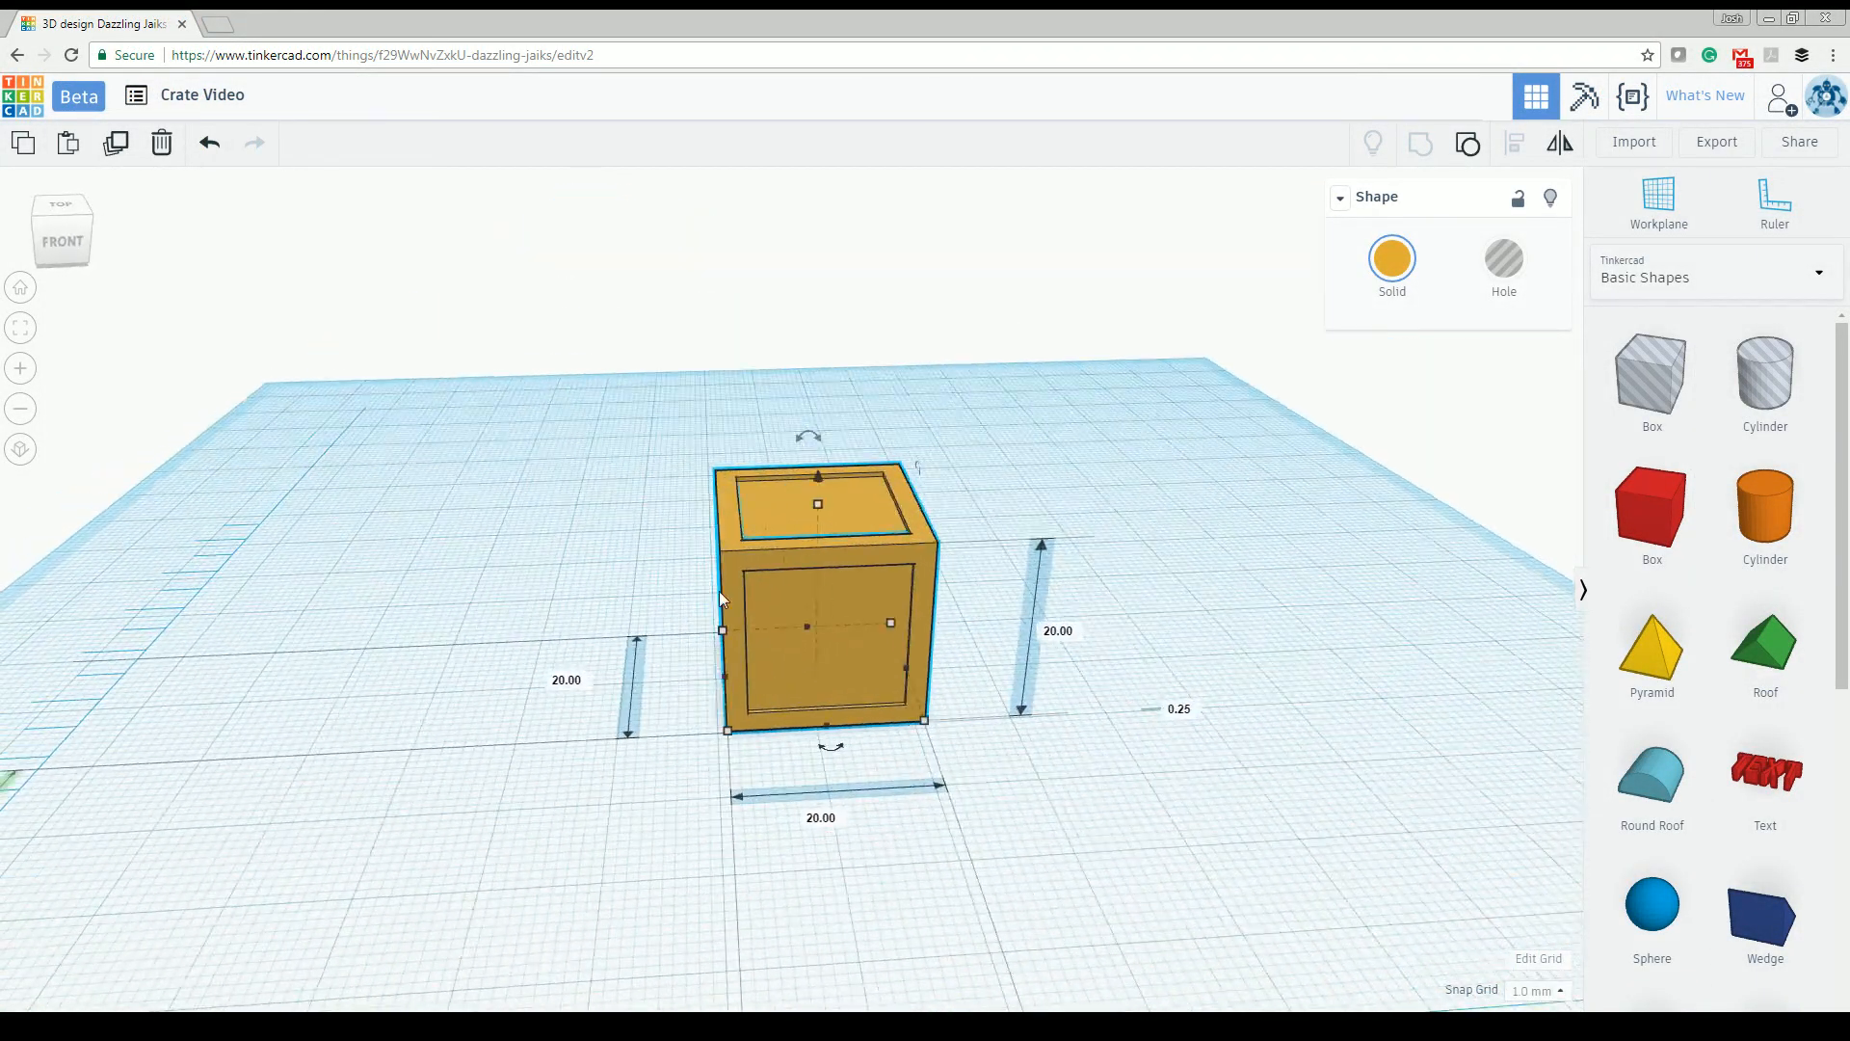
pyautogui.click(703, 592)
pyautogui.click(821, 592)
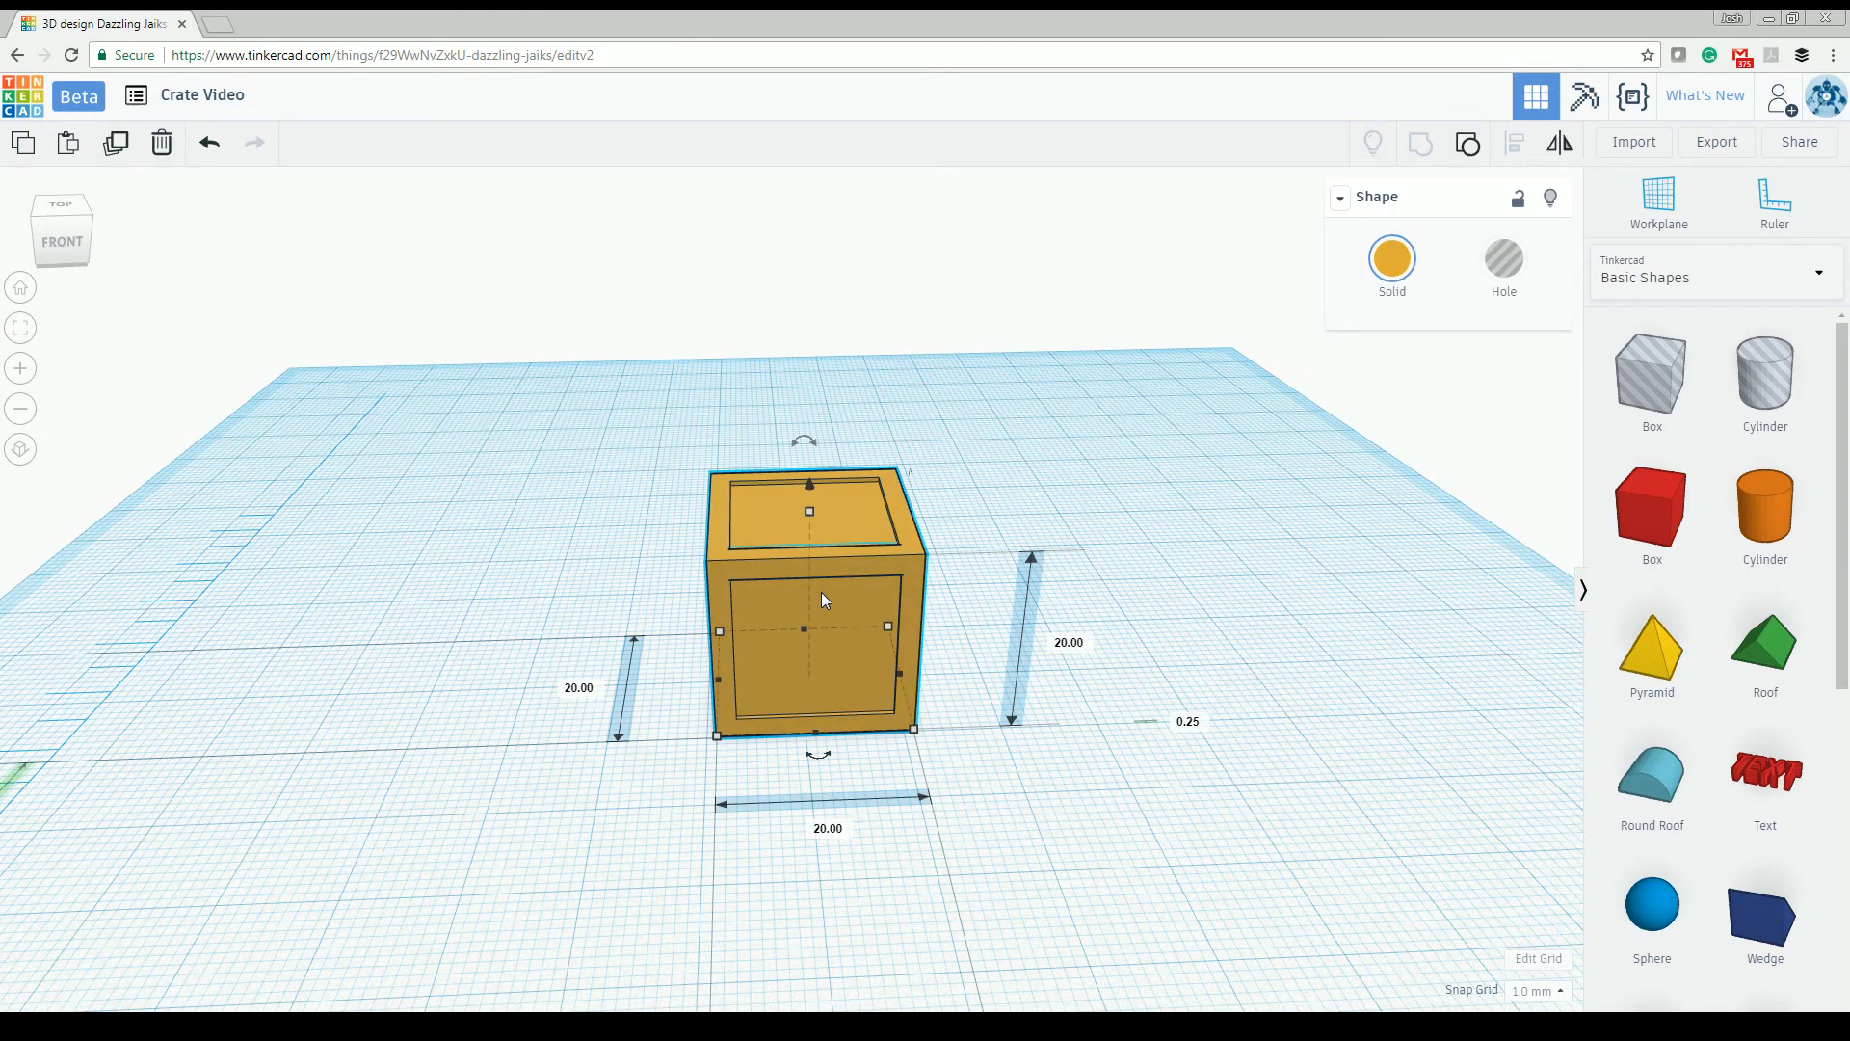
pyautogui.hotkey('ctrl', 'd')
pyautogui.moveTo(821, 591); pyautogui.dragTo(1103, 622)
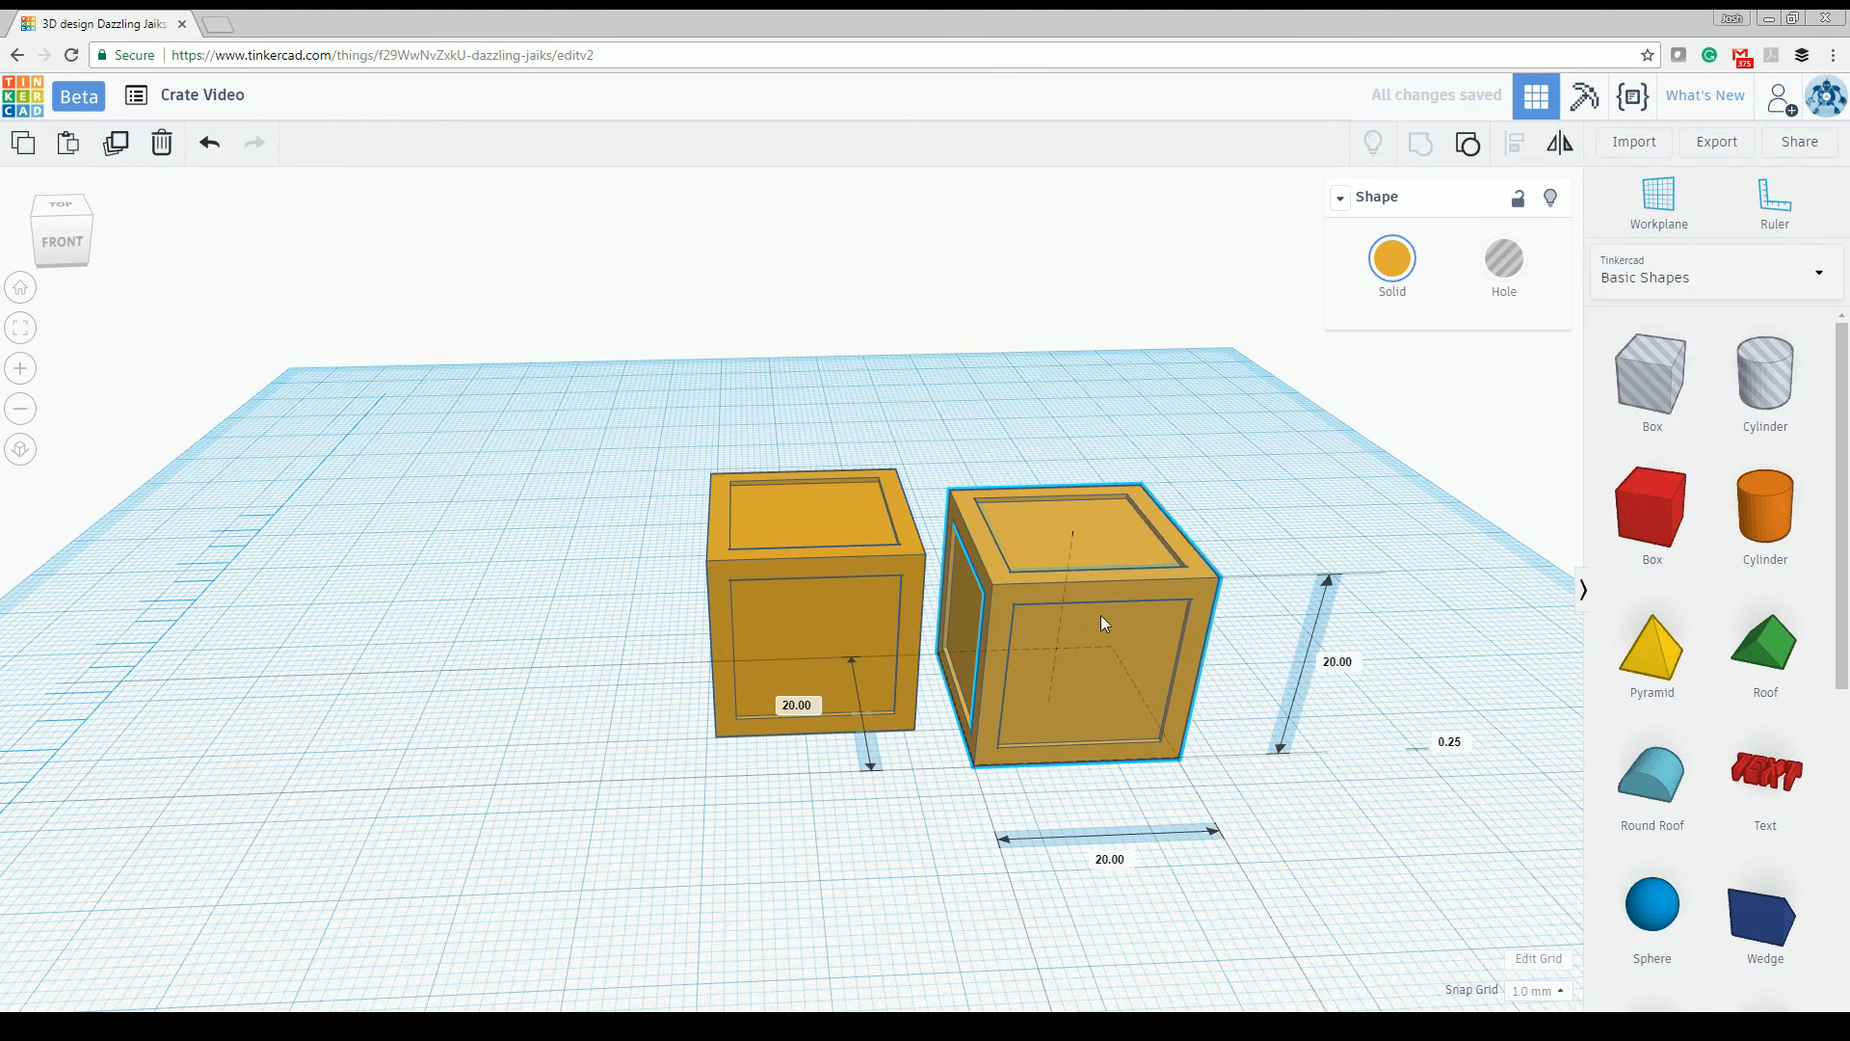
# Step: Move the original crate to the far left corner of the workplane and shift its copy into the cleared spot
pyautogui.moveTo(876, 598); pyautogui.dragTo(305, 320)
pyautogui.click(437, 480)
pyautogui.moveTo(1069, 615); pyautogui.dragTo(742, 607)
pyautogui.moveTo(742, 607); pyautogui.dragTo(489, 453, button='right')
pyautogui.scroll(3, 819, 671)
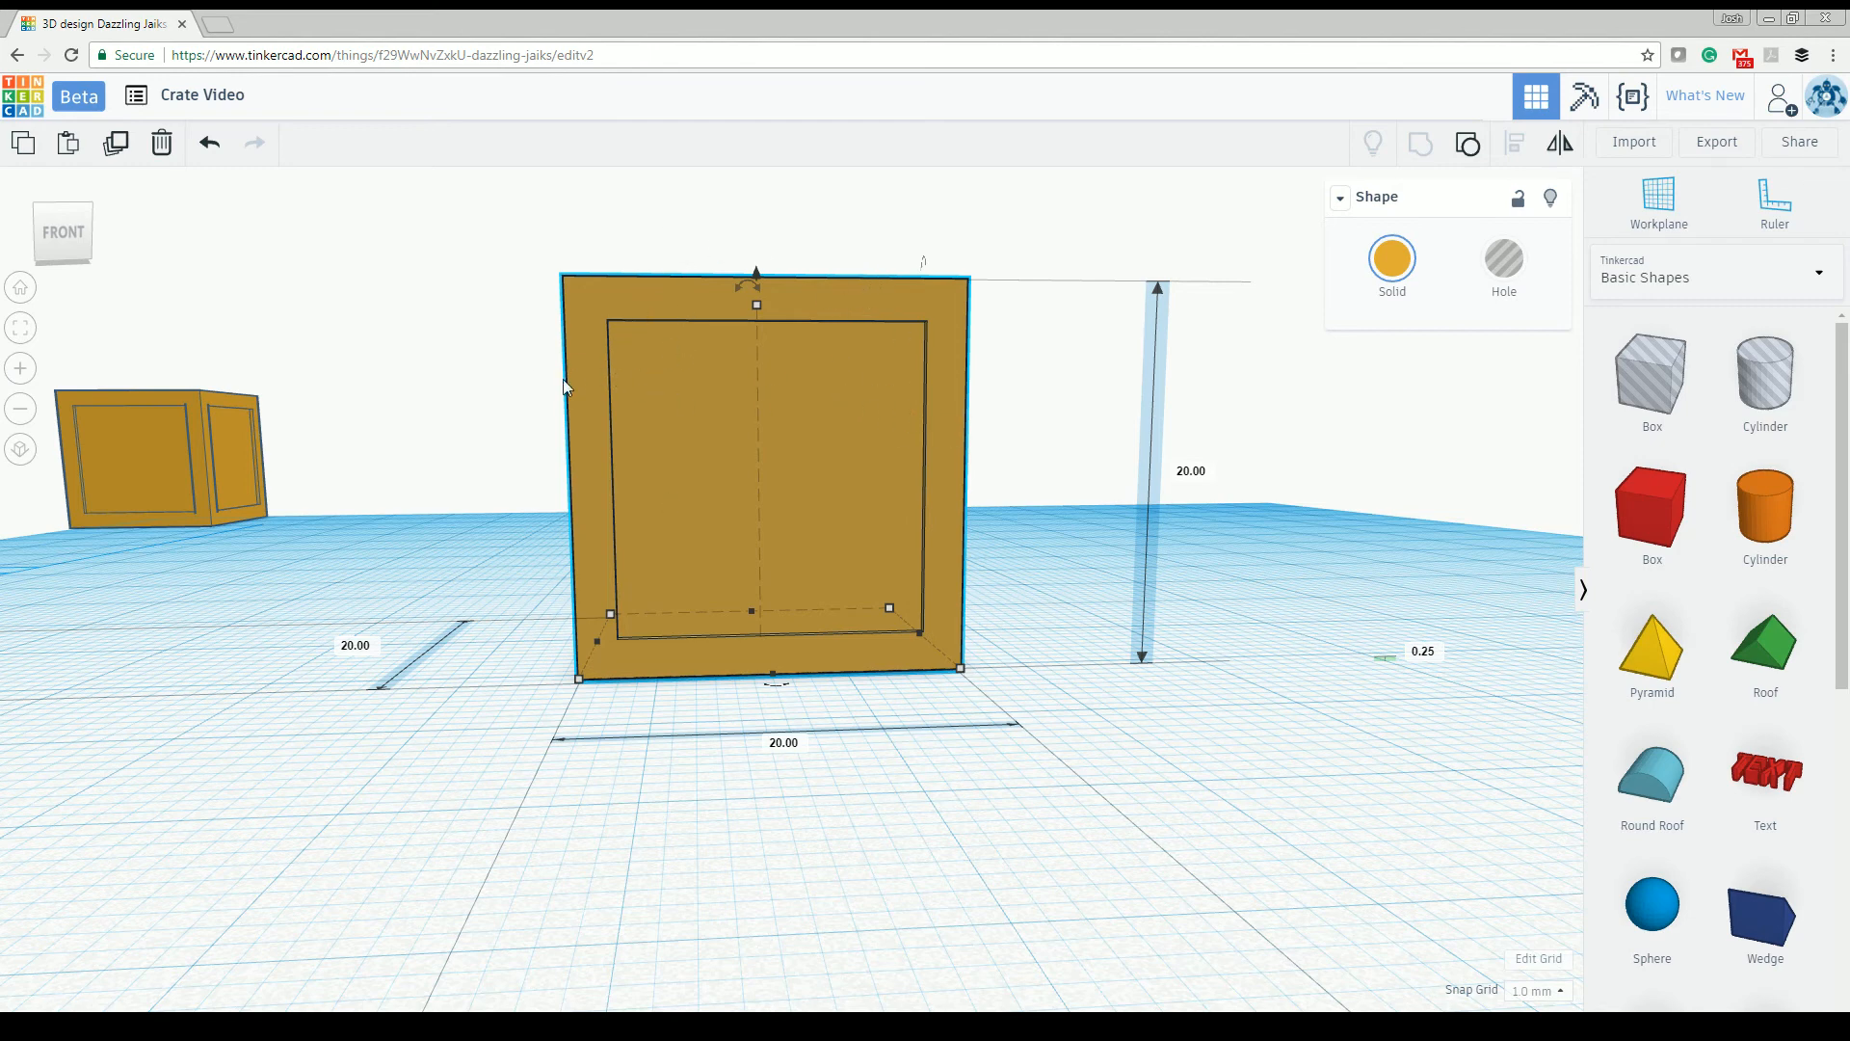
pyautogui.moveTo(1028, 563); pyautogui.dragTo(1032, 638, button='right')
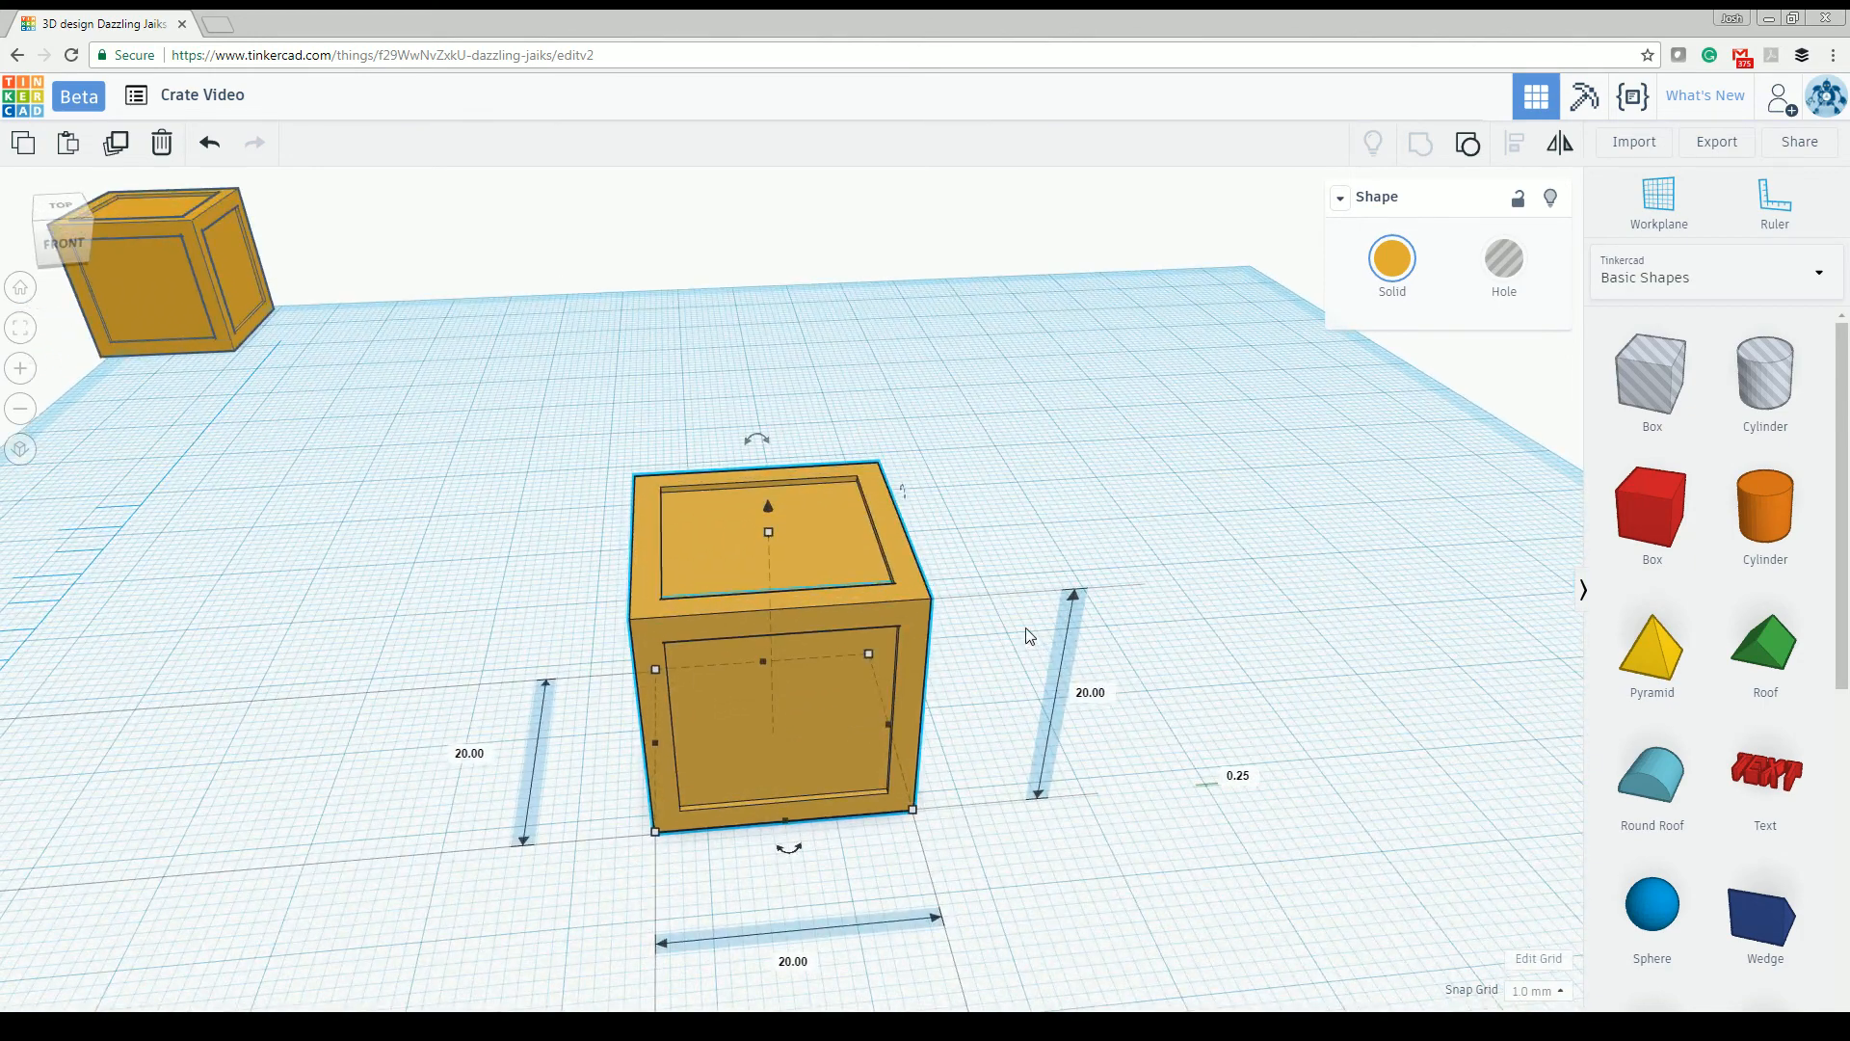
# Step: Add a solid box to the right of the crate and make it 0.5 mm deep and 2 mm wide
pyautogui.moveTo(1661, 527); pyautogui.dragTo(1239, 640)
pyautogui.moveTo(1240, 640); pyautogui.dragTo(1199, 628, button='right')
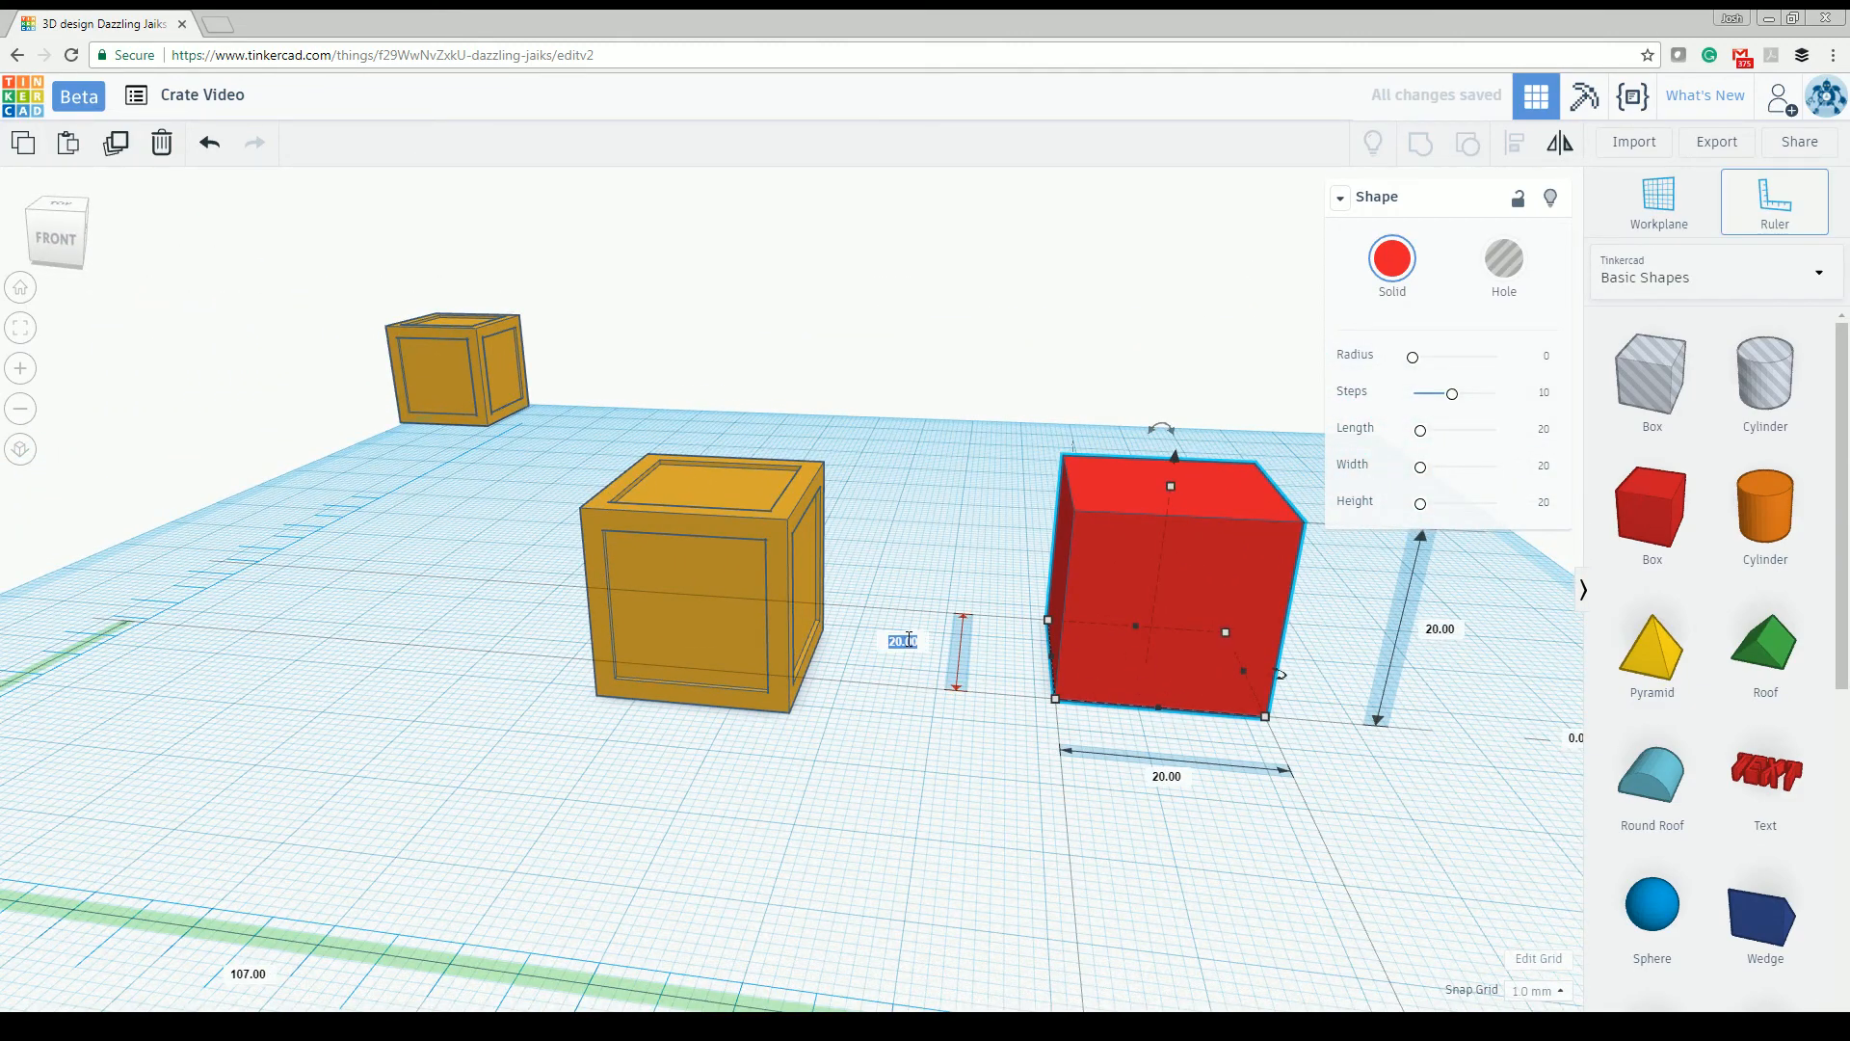
pyautogui.press('Return')
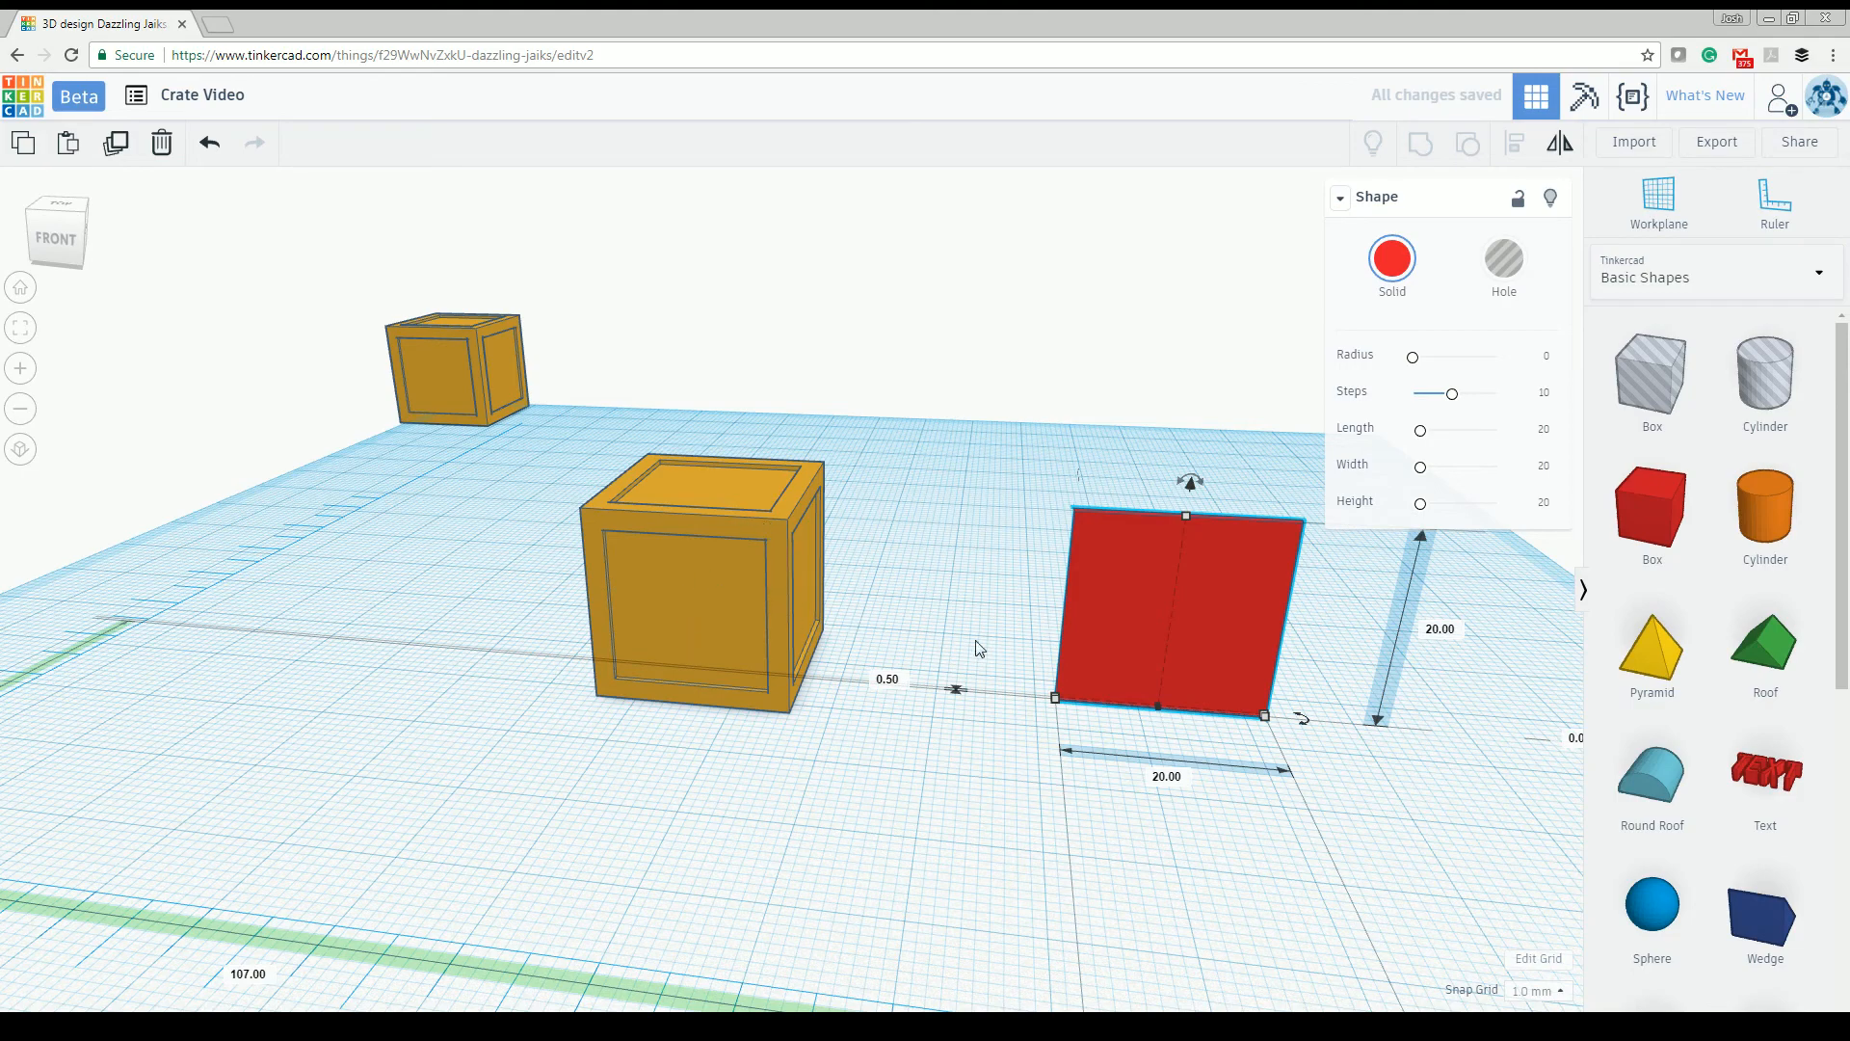
pyautogui.moveTo(1031, 636); pyautogui.dragTo(1160, 842, button='right')
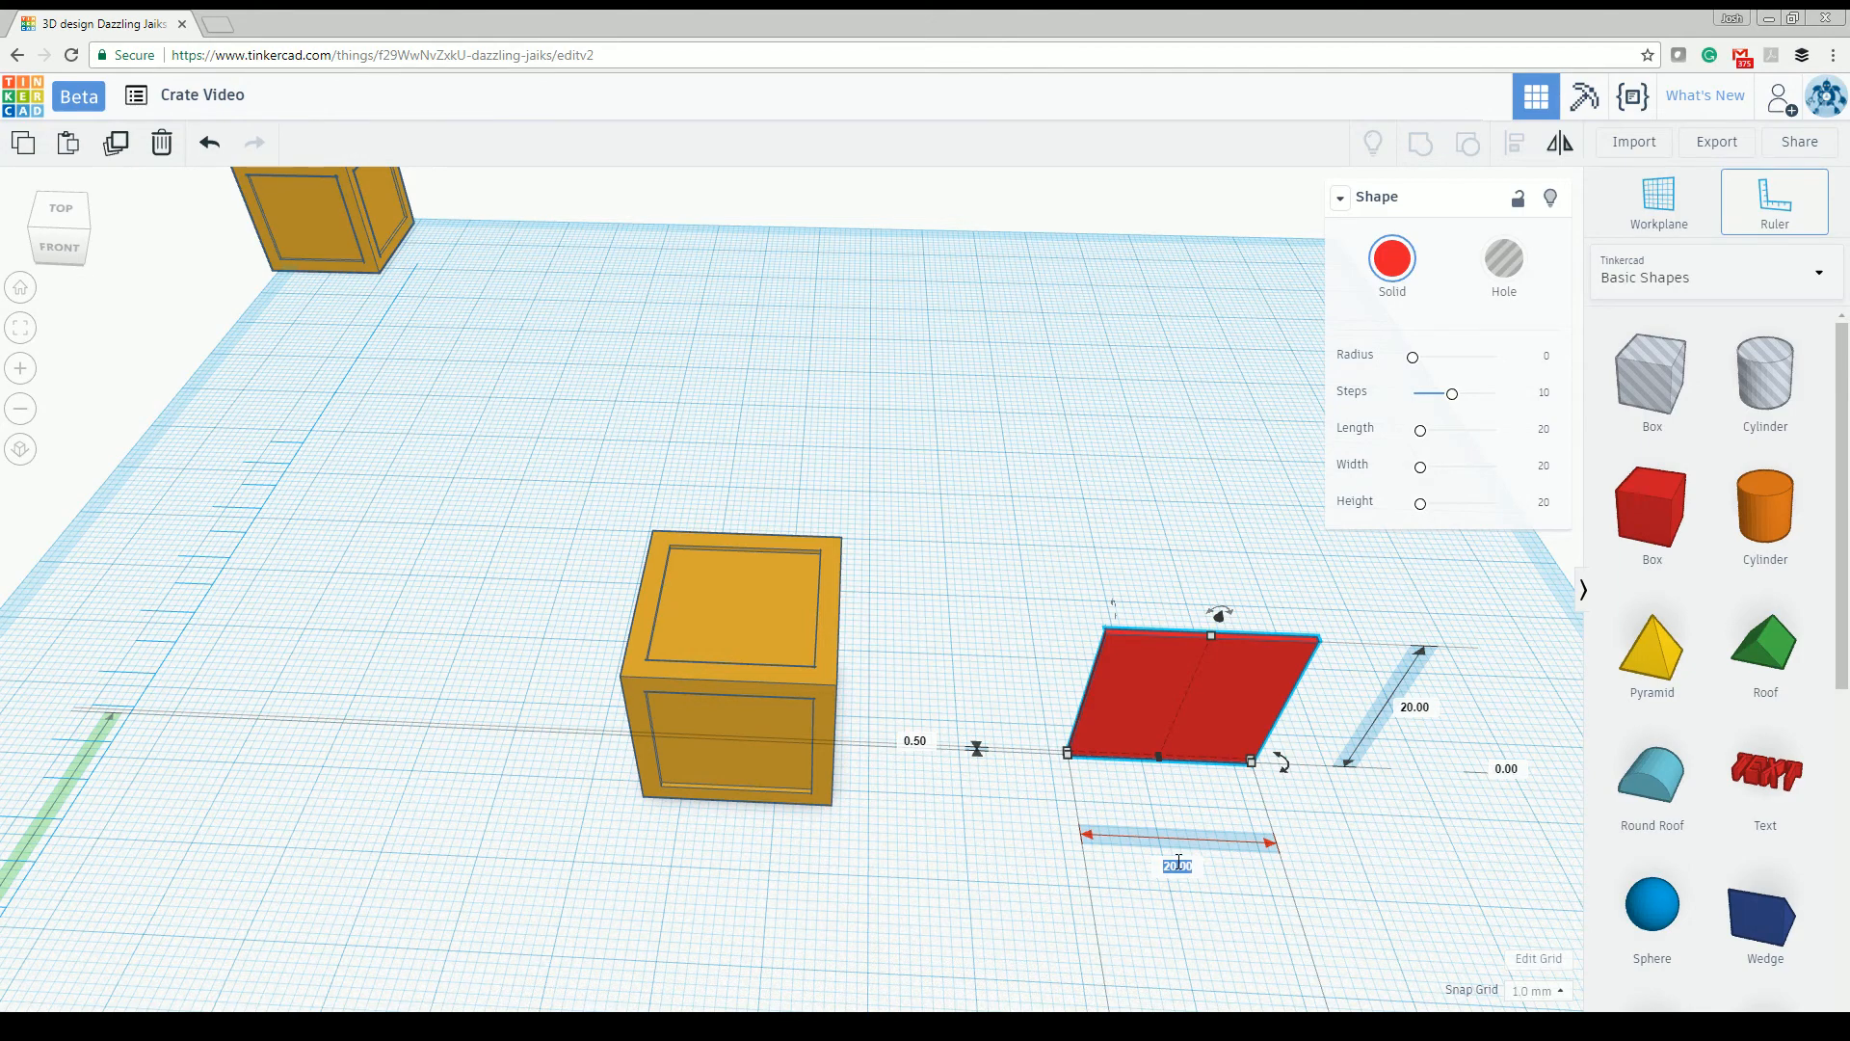
pyautogui.click(1179, 862)
pyautogui.write('2')
pyautogui.press('Return')
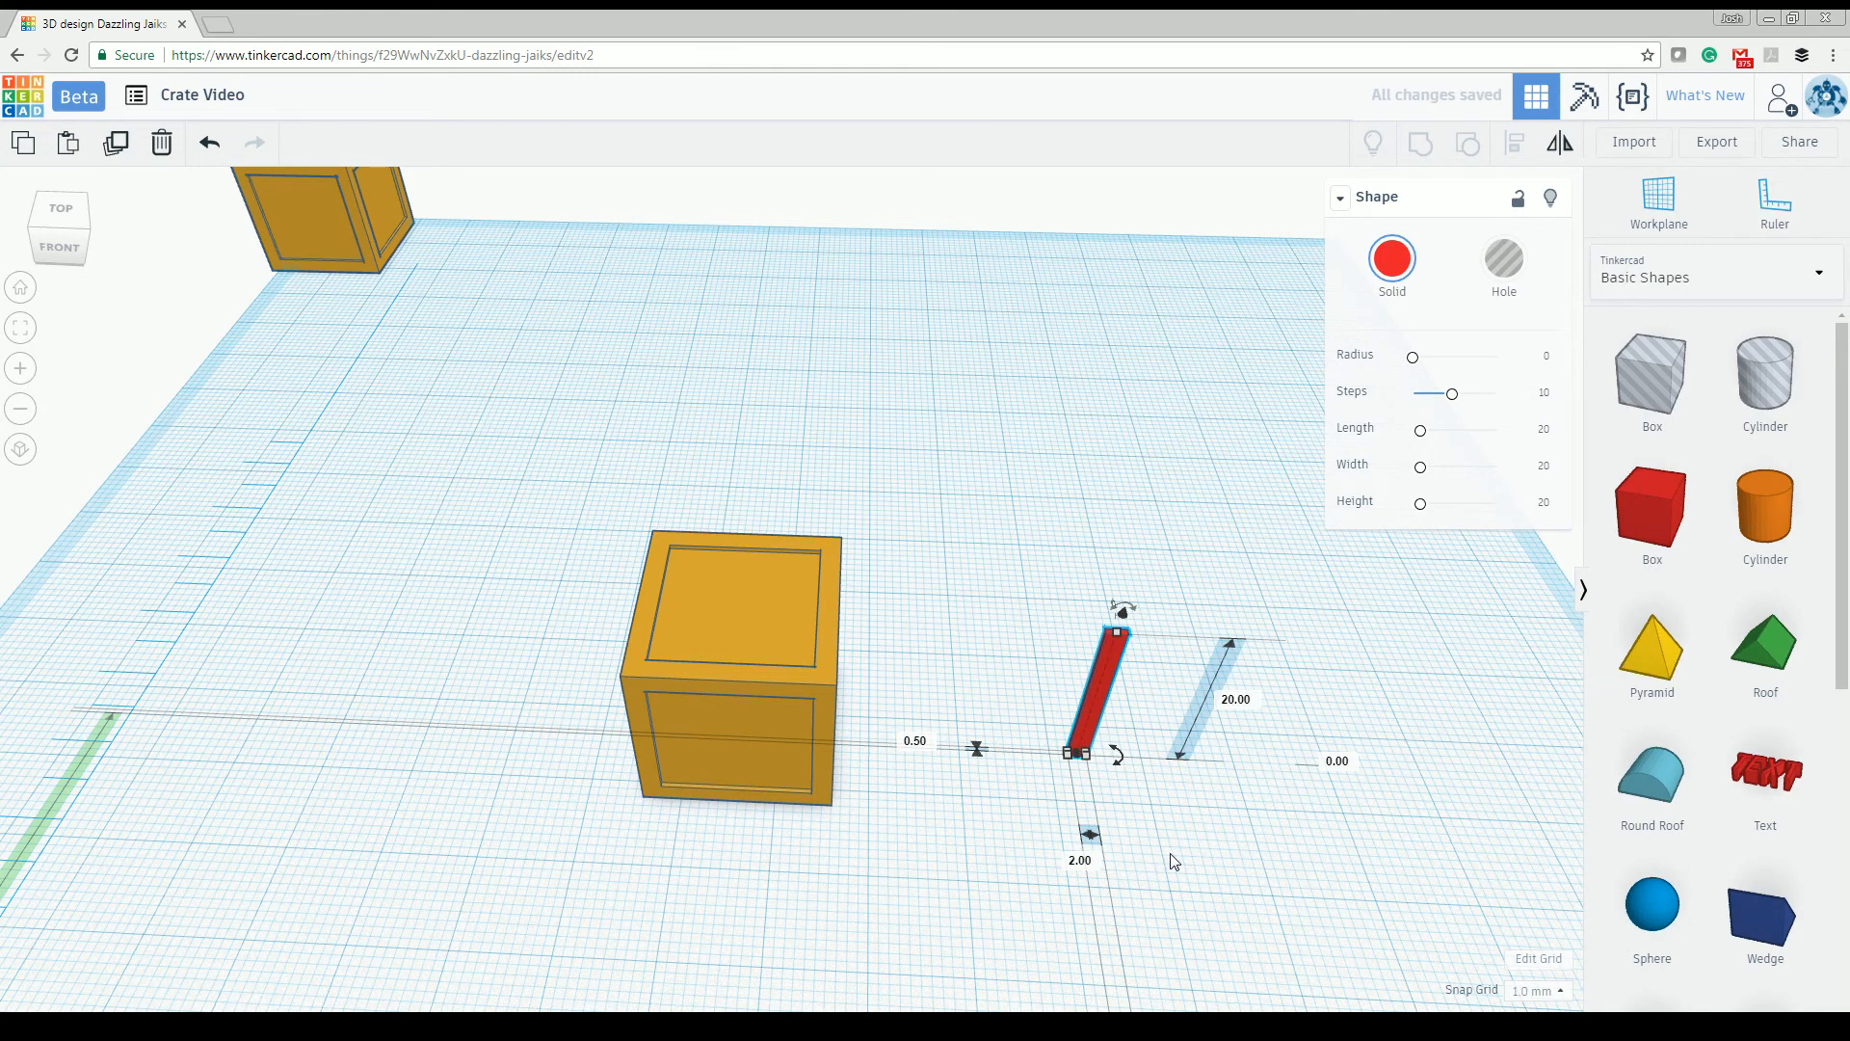
# Step: Move the thin red upright strip closer to the crate's right side
pyautogui.moveTo(1171, 755); pyautogui.dragTo(1101, 639, button='right')
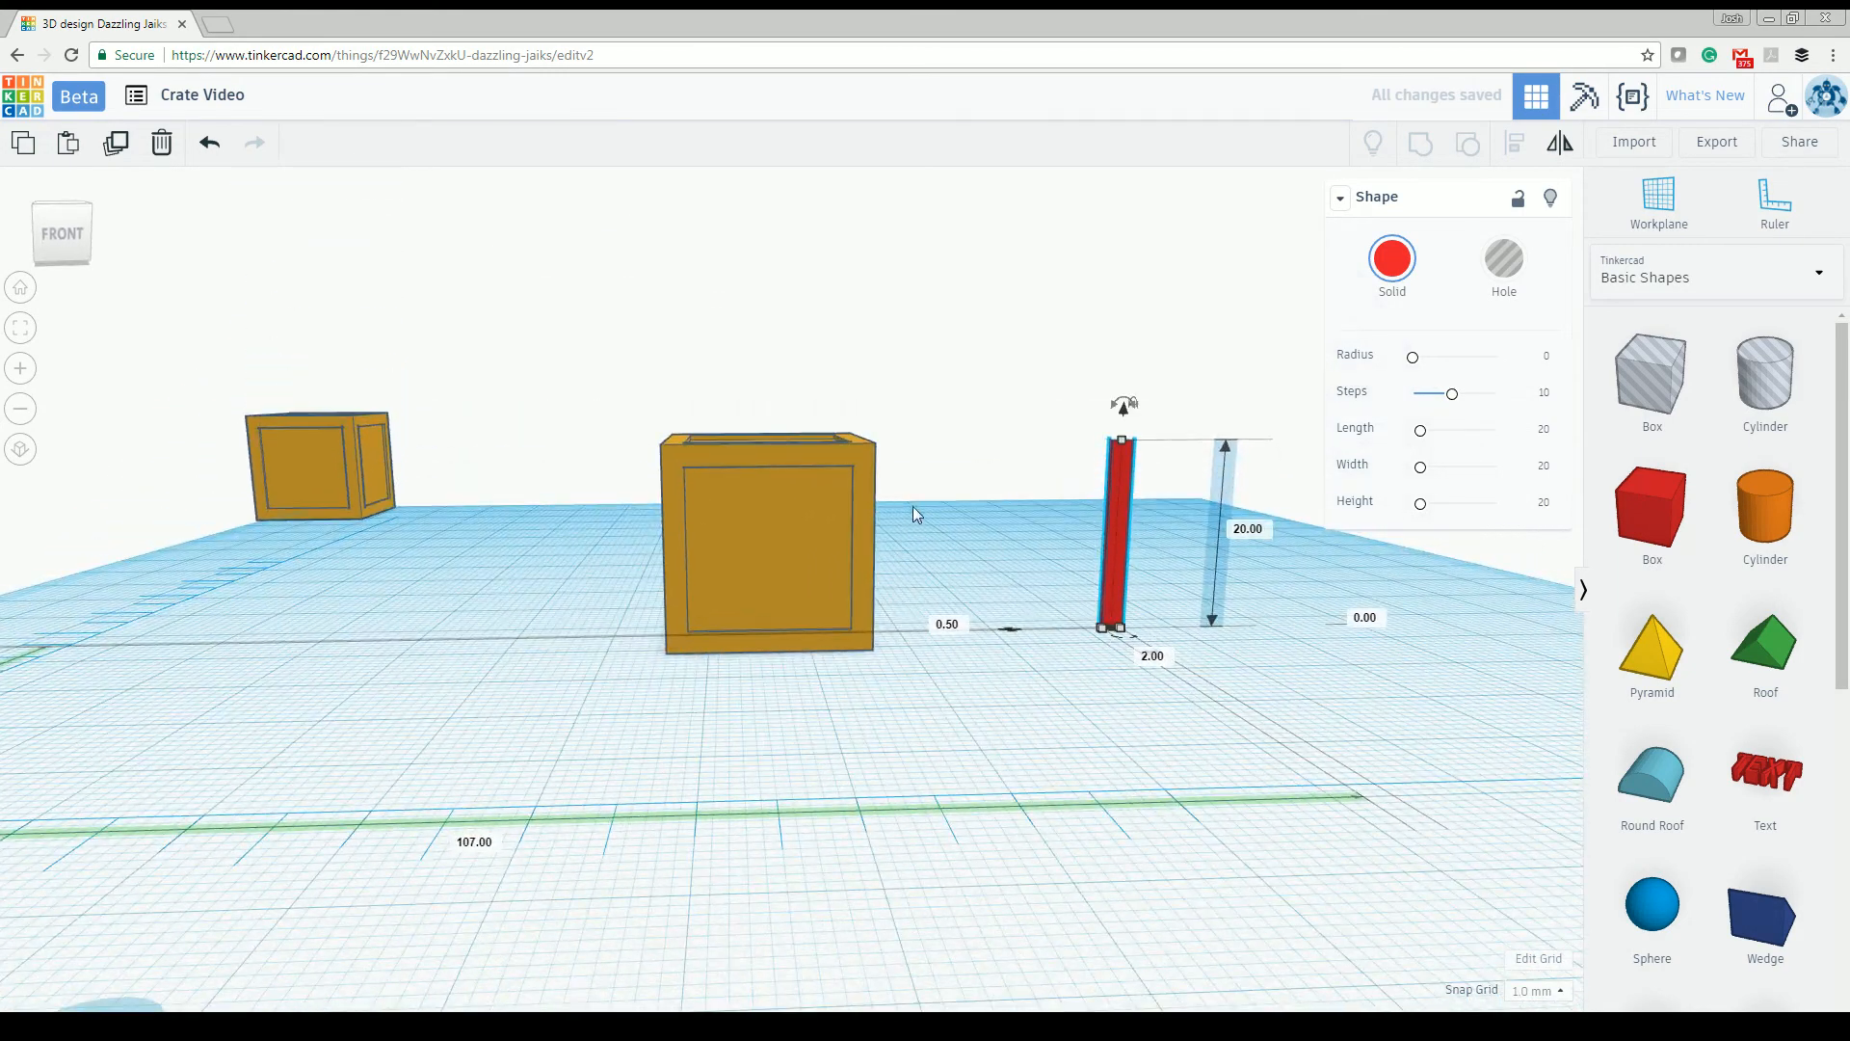
pyautogui.moveTo(1109, 516); pyautogui.dragTo(983, 579)
pyautogui.moveTo(985, 599); pyautogui.dragTo(1118, 655, button='right')
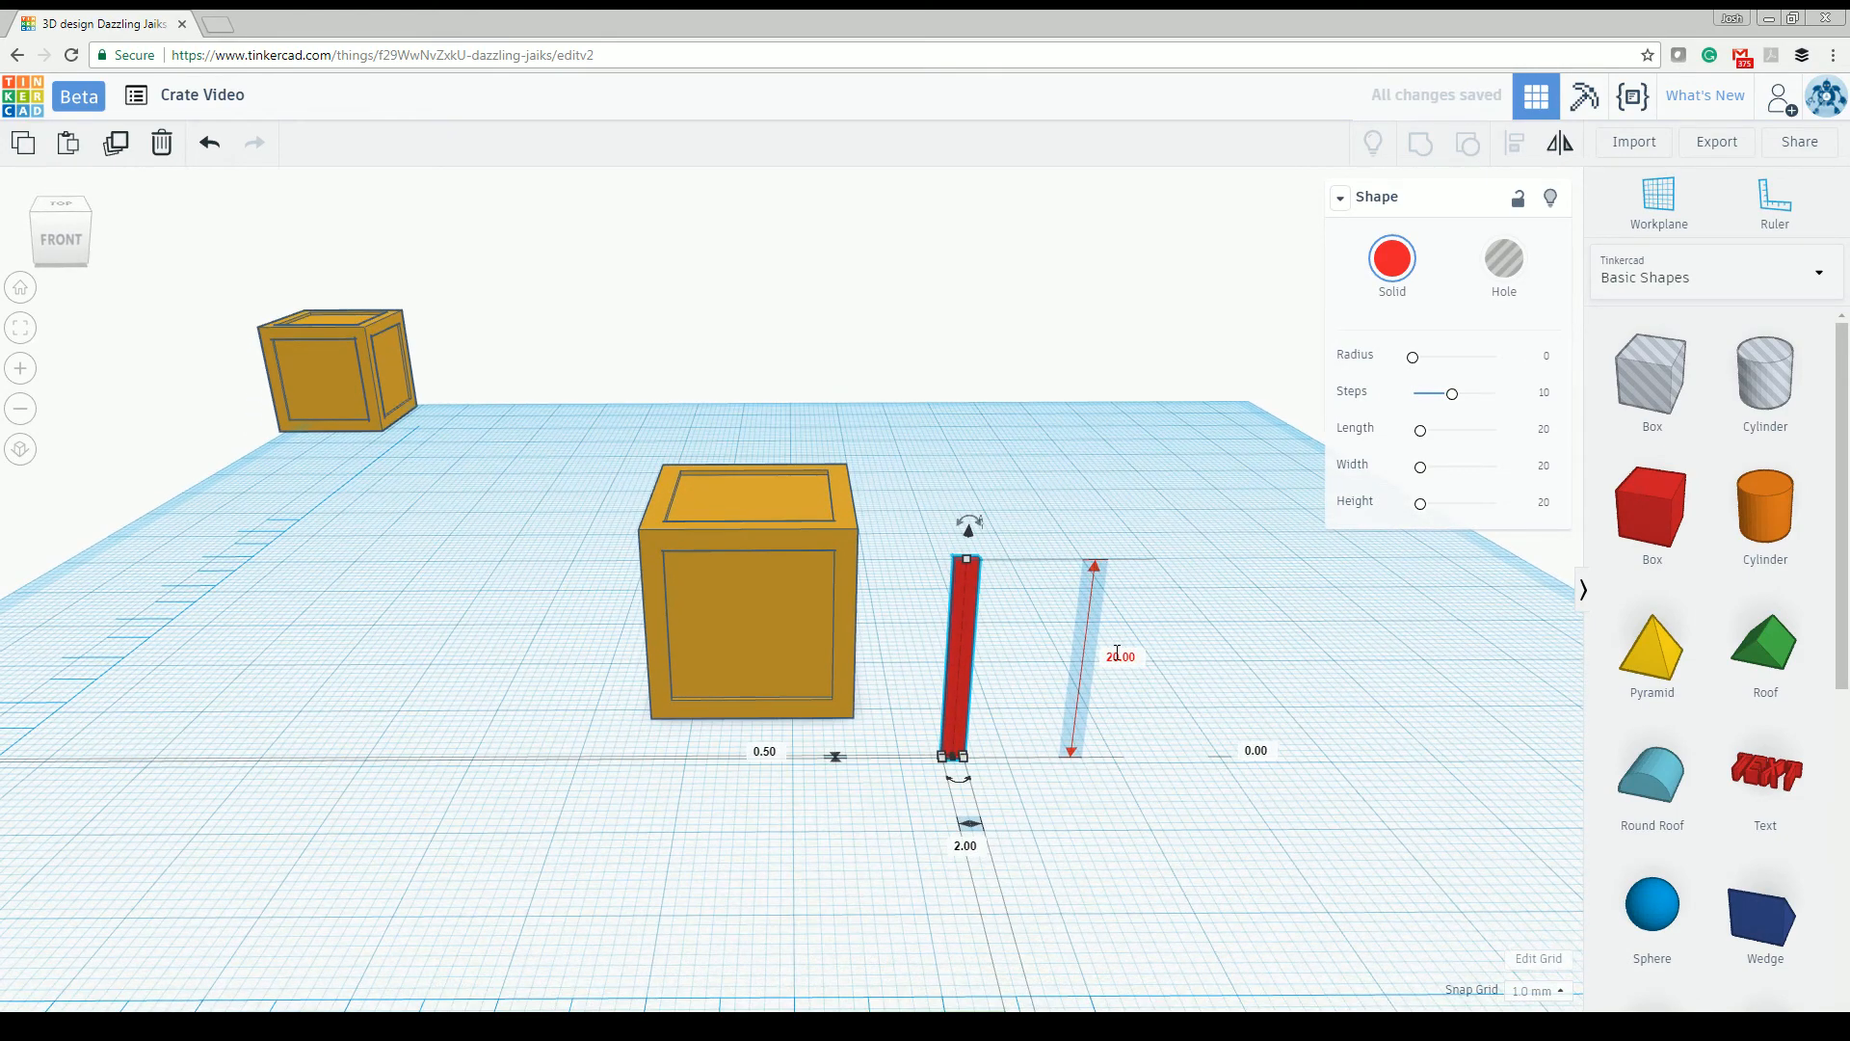
# Step: Set the red strip's height to 23 mm and place it upright against the crate's front face
pyautogui.press('Return')
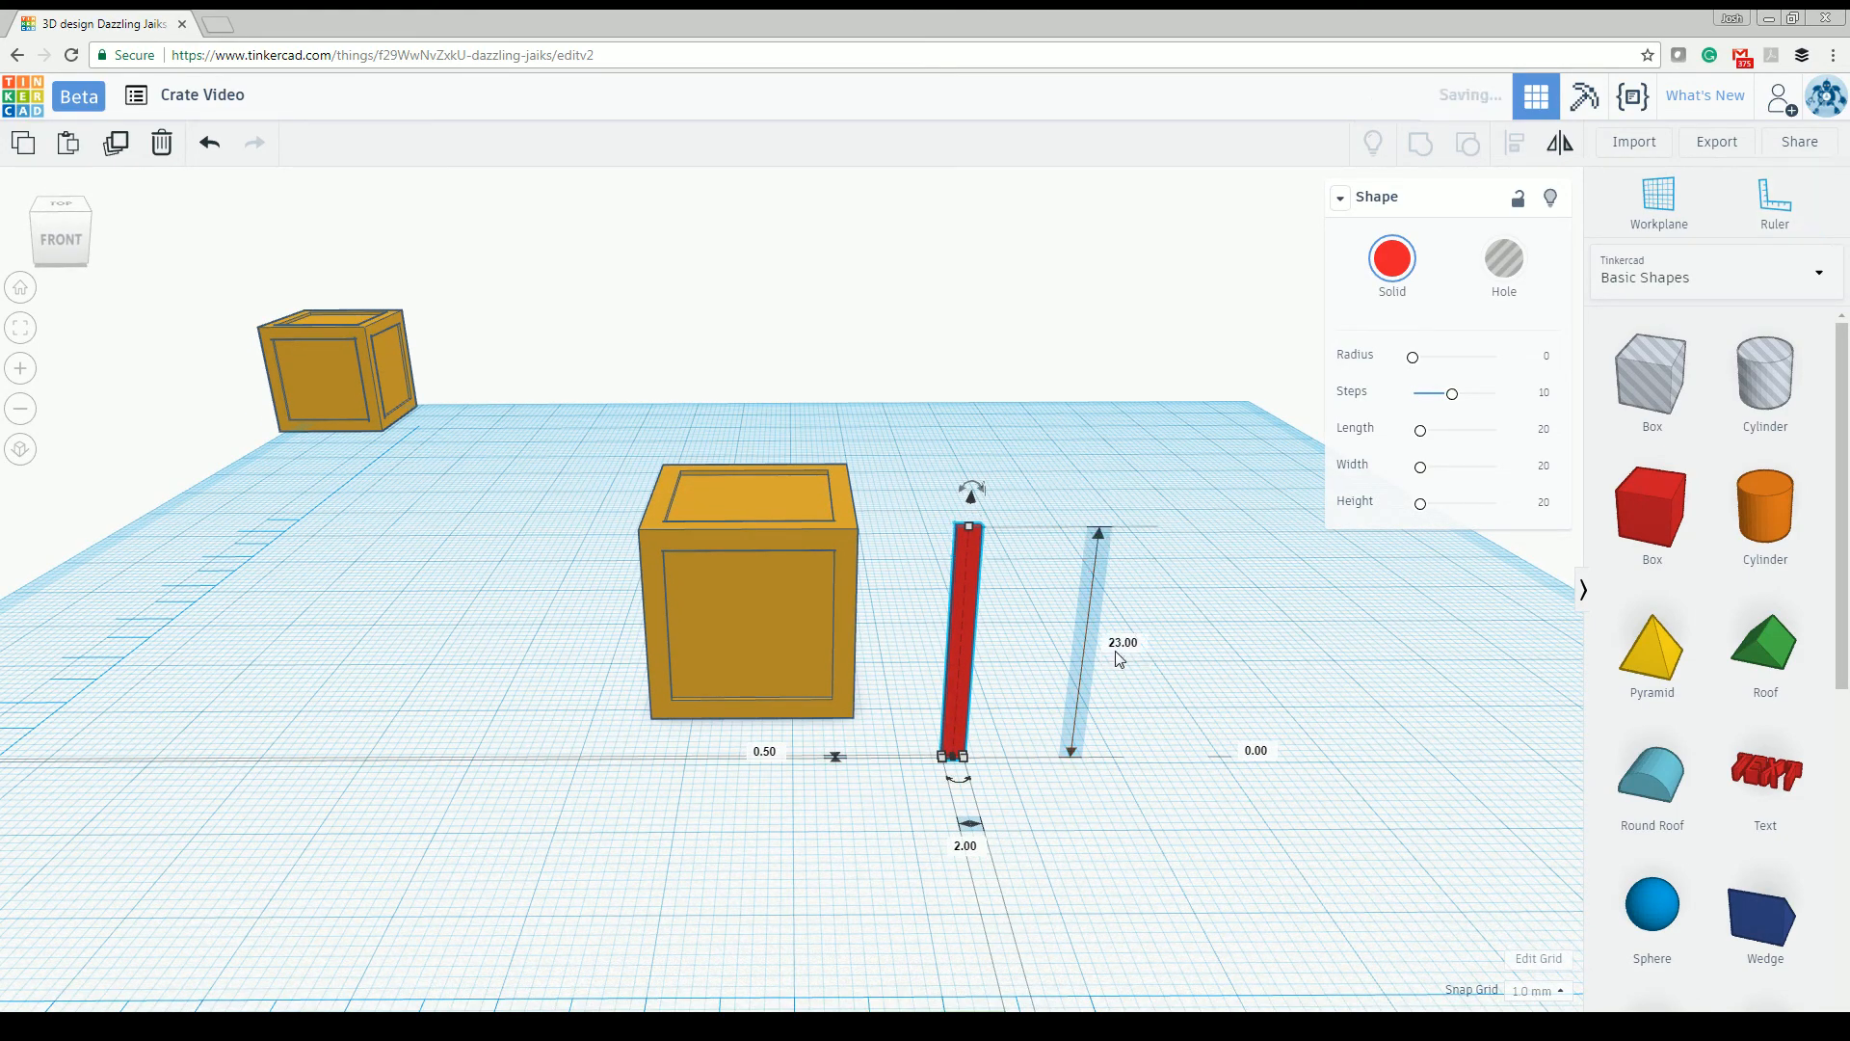
pyautogui.moveTo(969, 628); pyautogui.dragTo(969, 598, button='right')
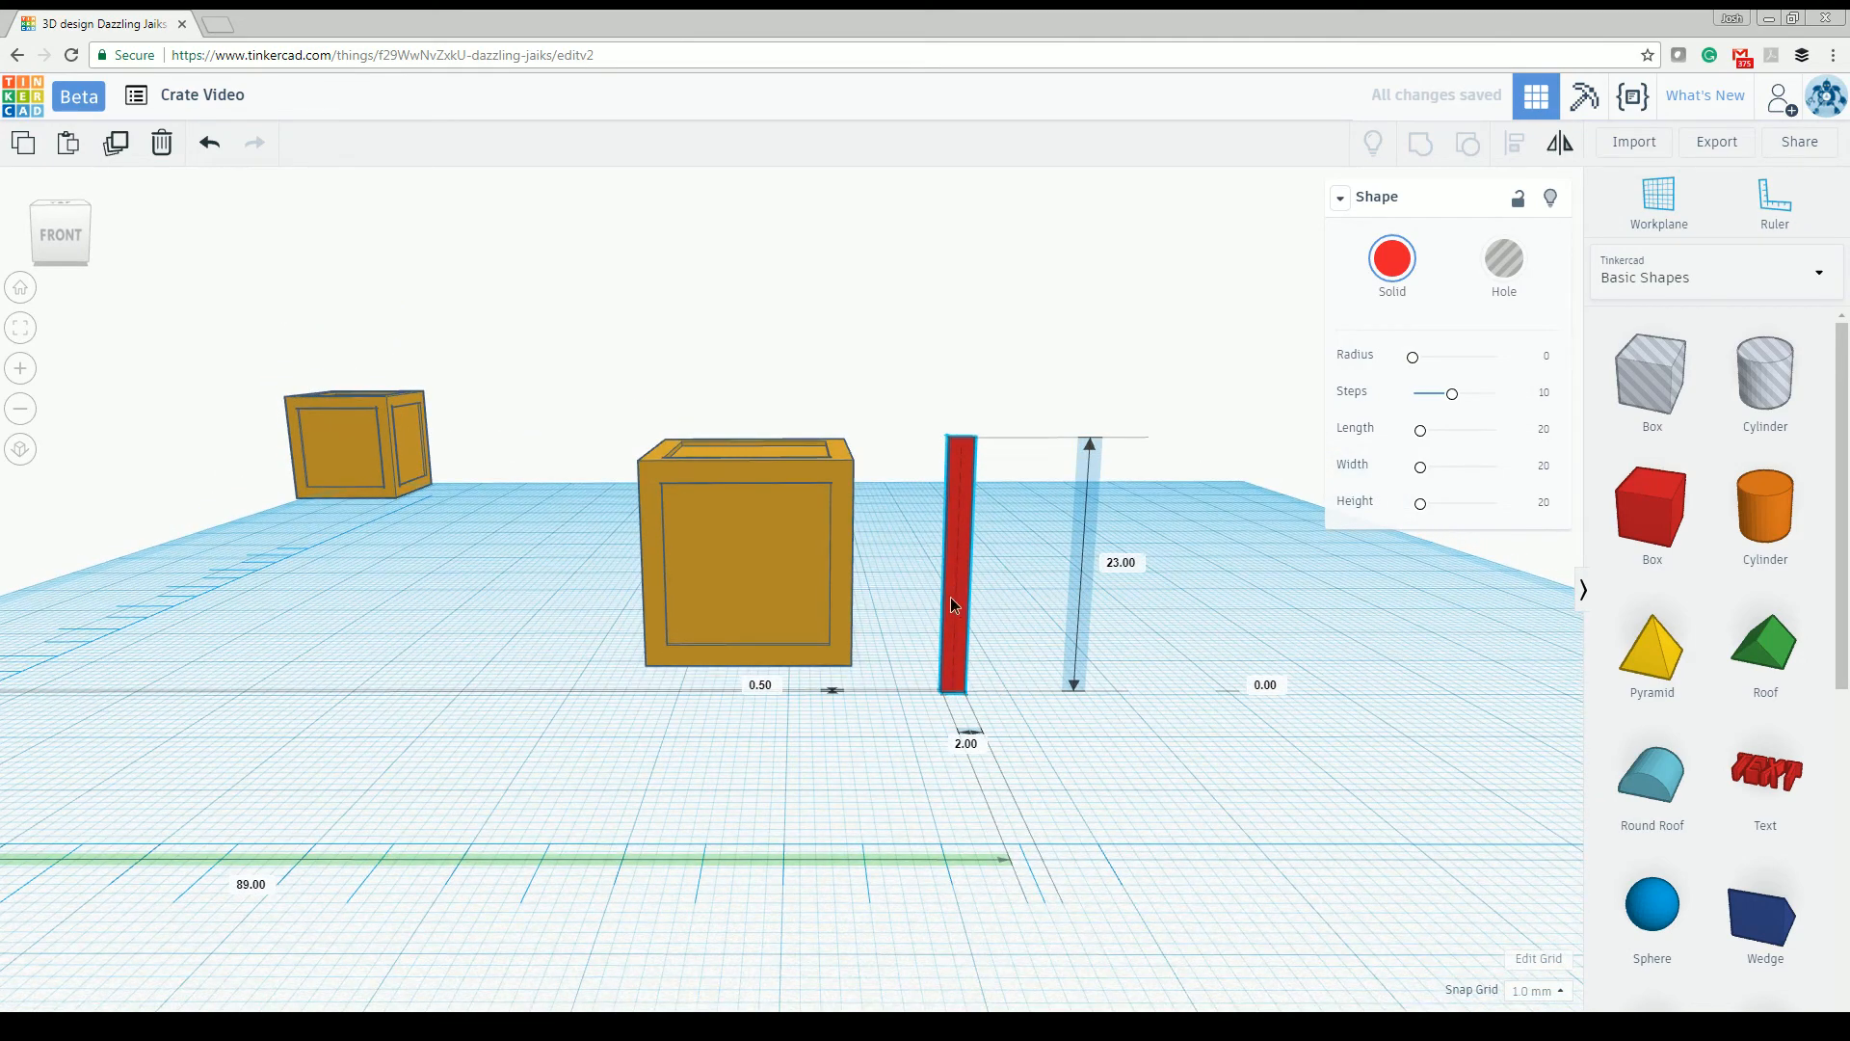
pyautogui.moveTo(950, 598); pyautogui.dragTo(748, 590)
pyautogui.scroll(3, 760, 635)
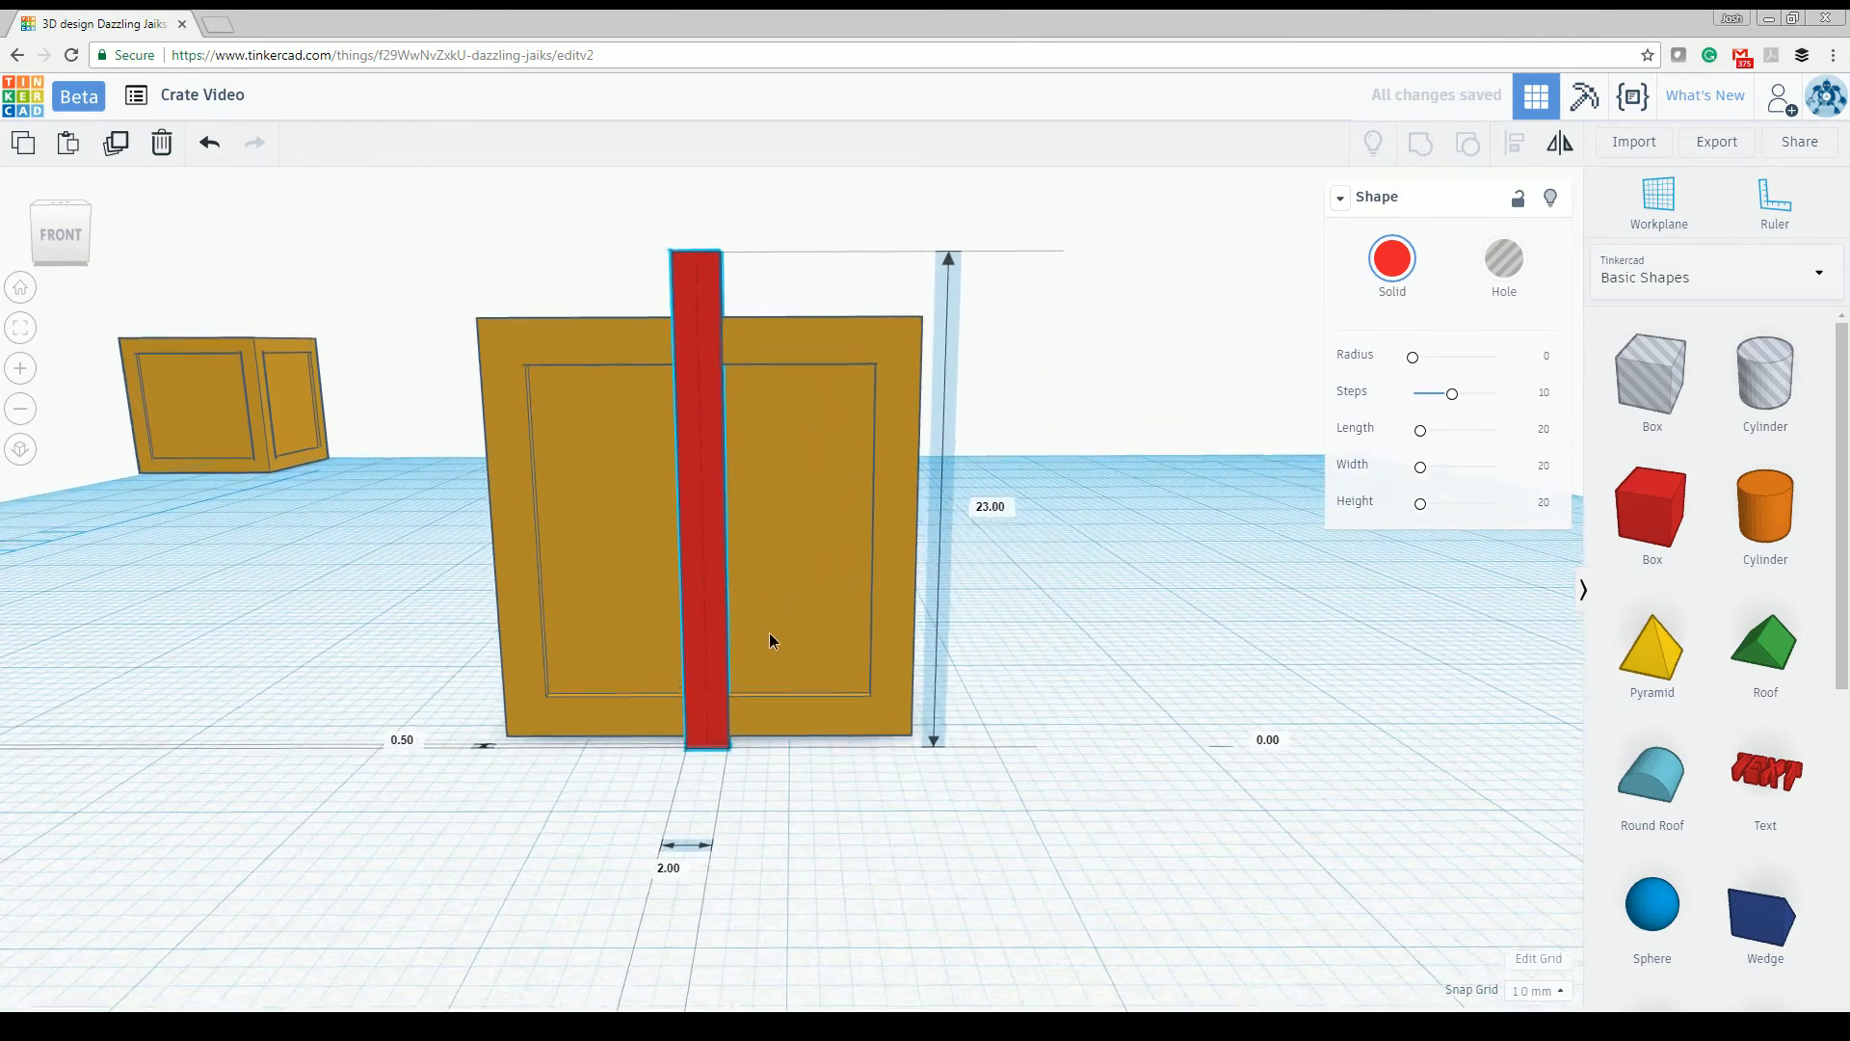
pyautogui.scroll(-2, 773, 632)
pyautogui.scroll(-2, 773, 633)
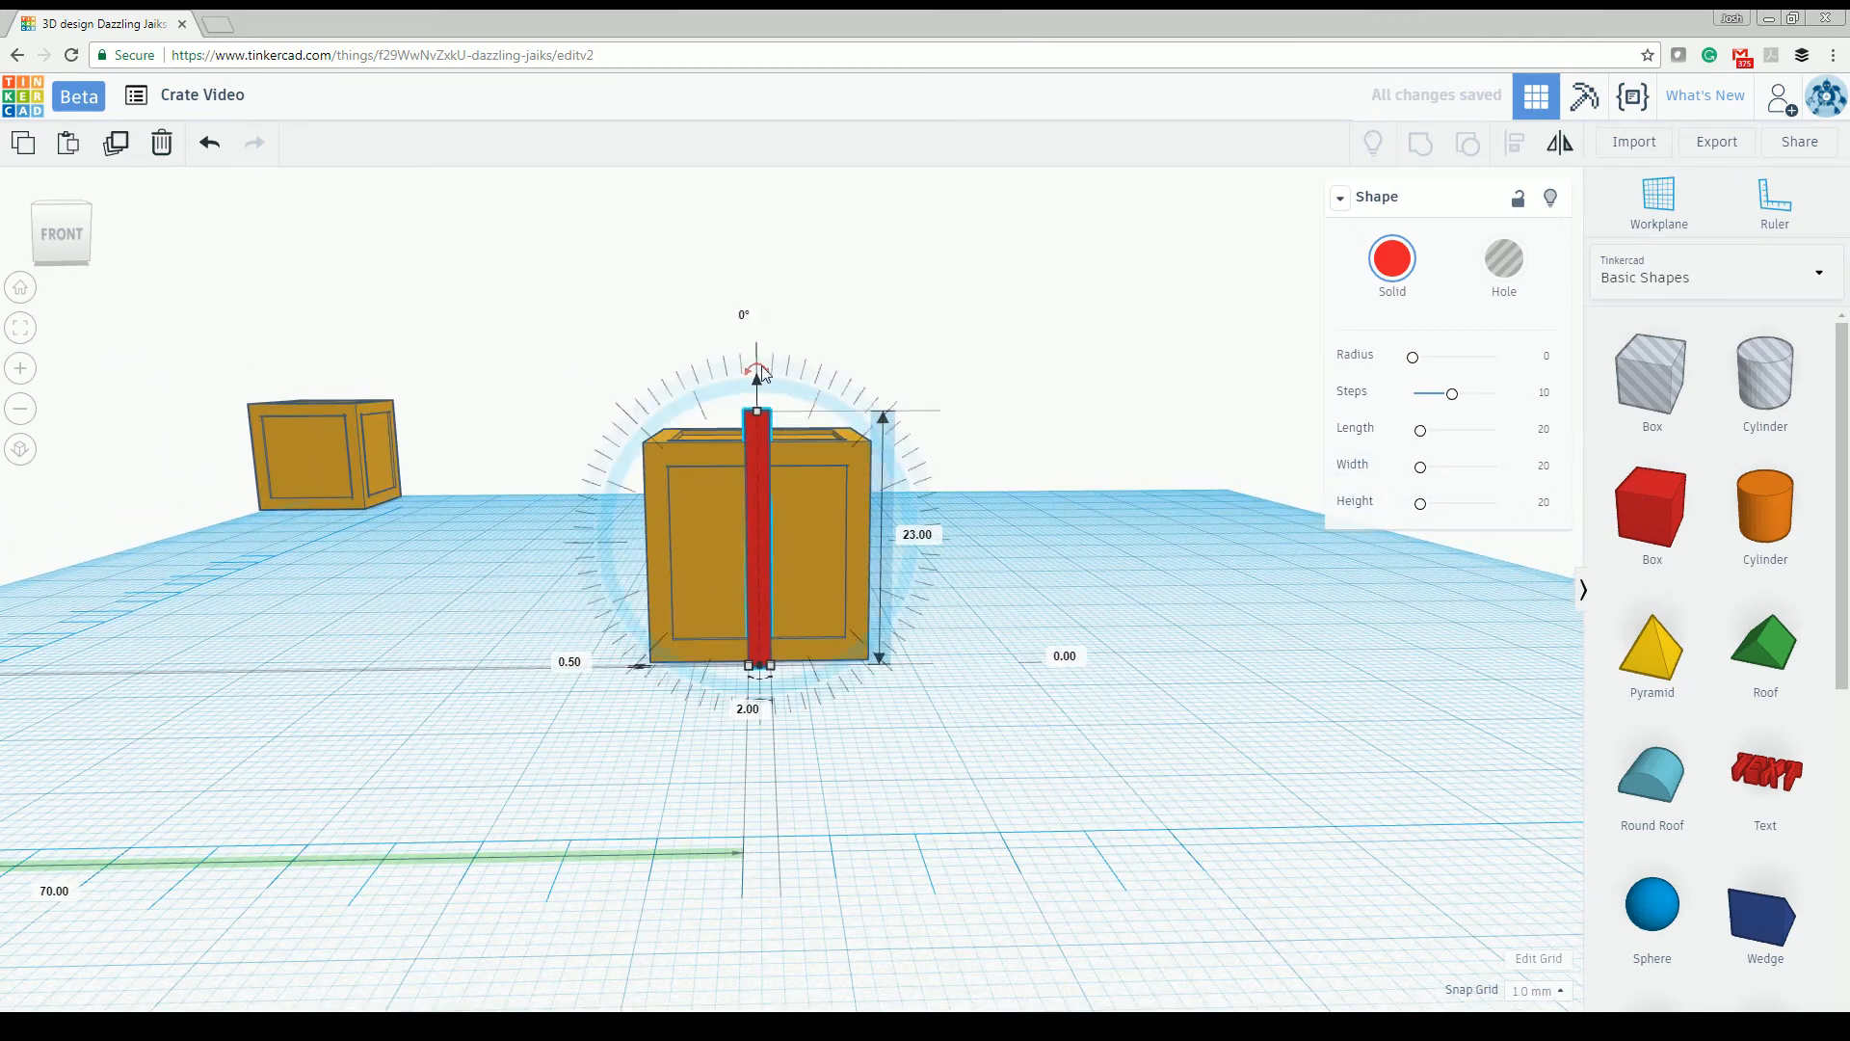
# Step: Rotate the red strip so it runs diagonally across the front panel and lower it by 1 mm
pyautogui.moveTo(769, 367); pyautogui.dragTo(853, 412)
pyautogui.scroll(5, 852, 417)
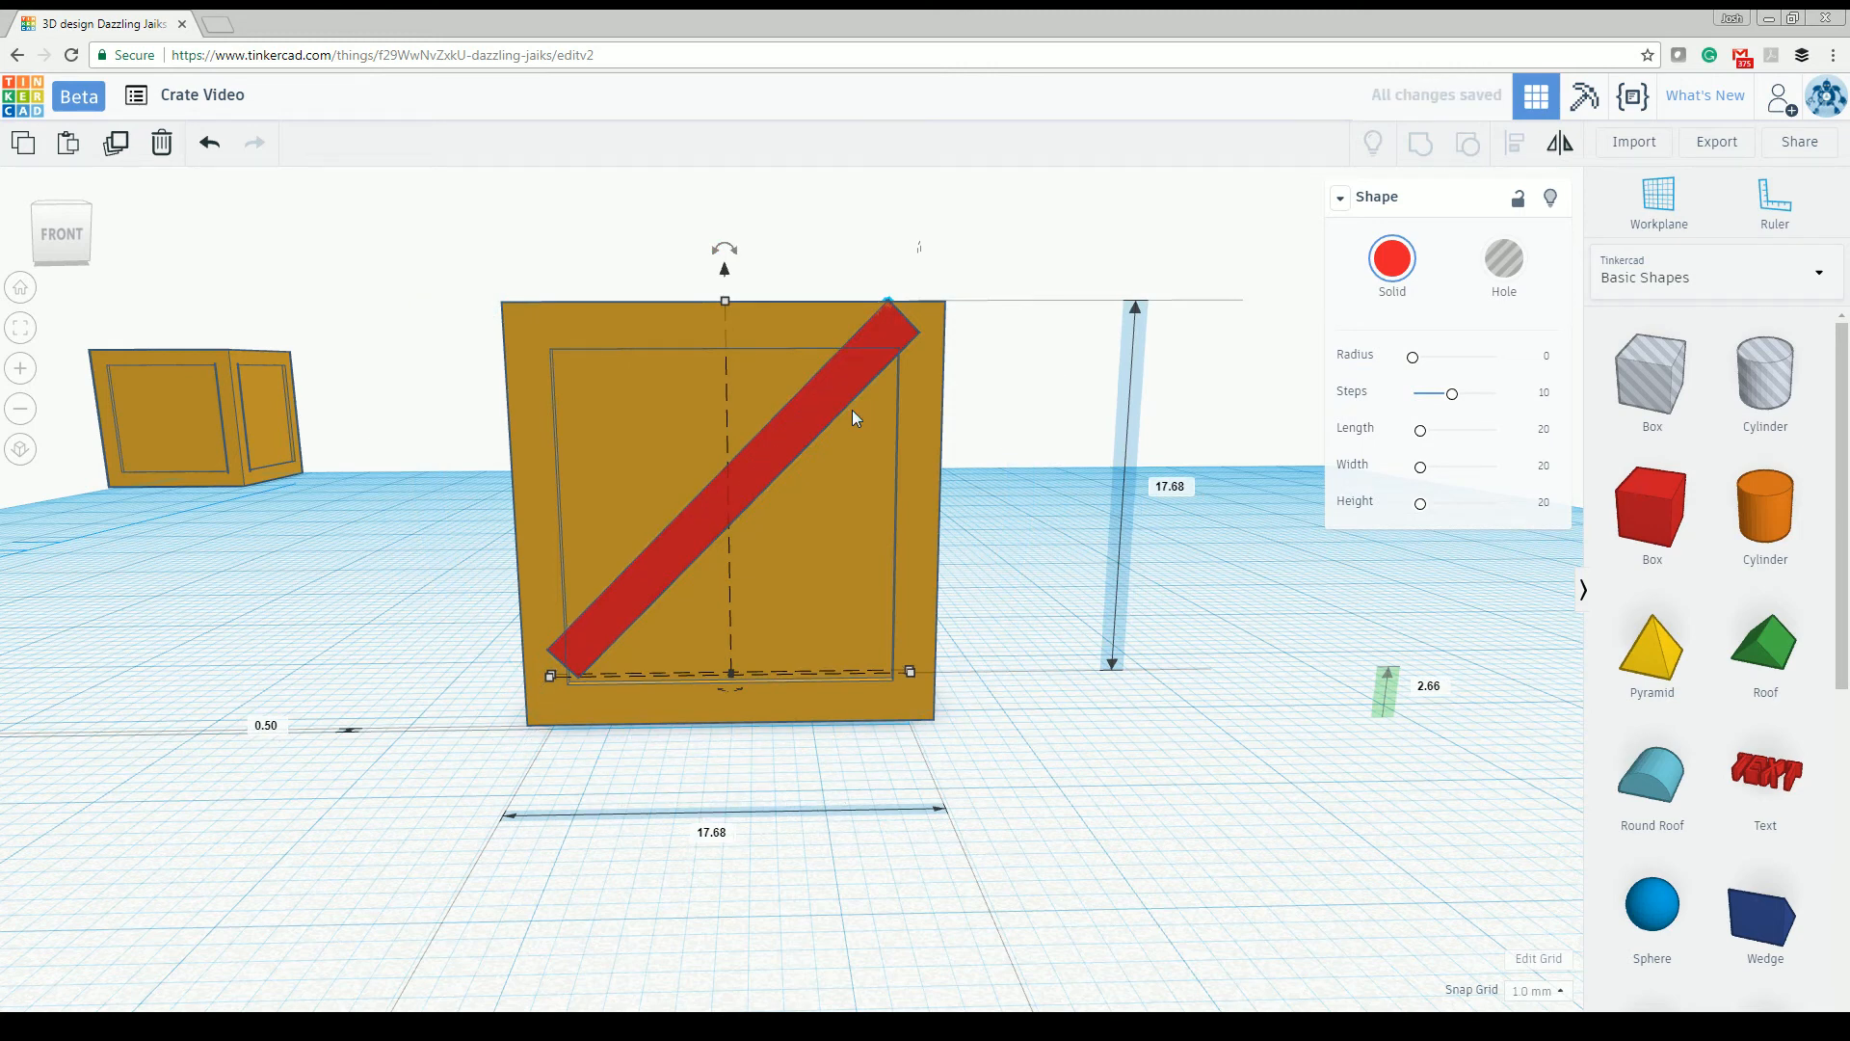
pyautogui.hotkey('ctrl', 'Down')
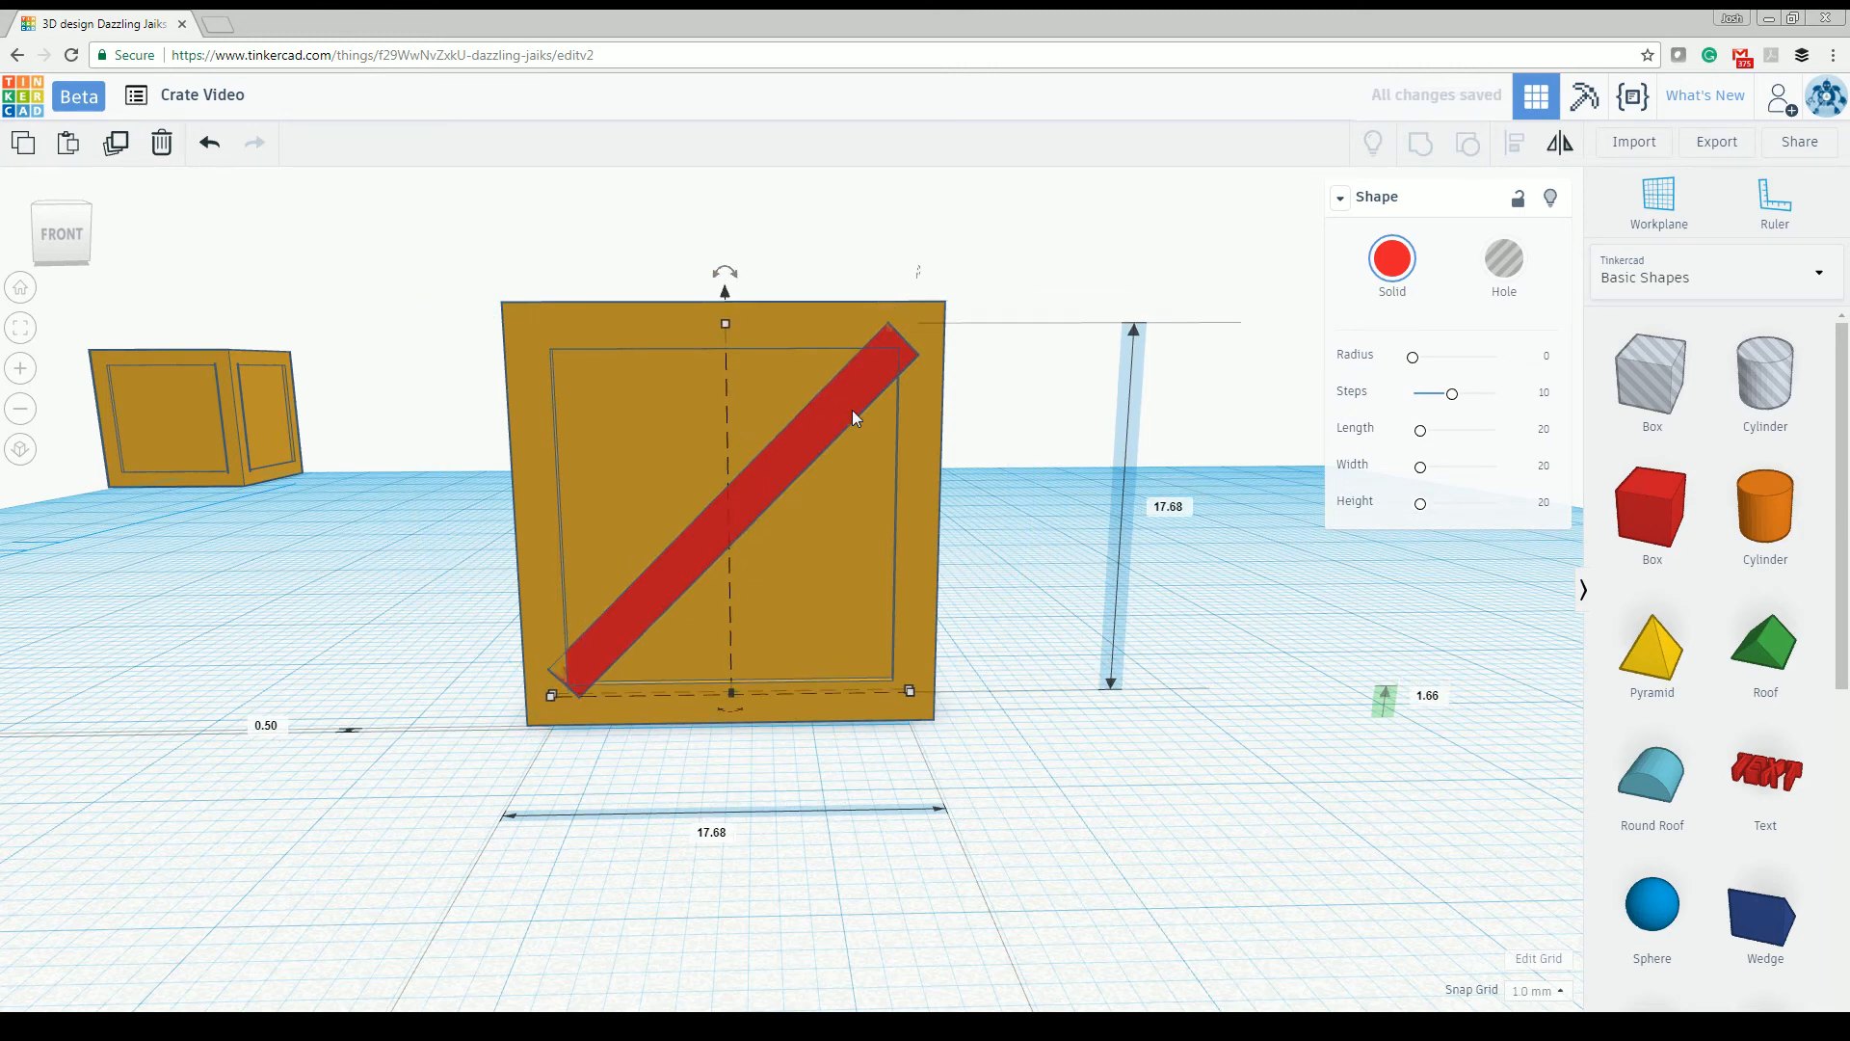
pyautogui.press('Left')
pyautogui.press('Right')
pyautogui.moveTo(852, 409); pyautogui.dragTo(853, 454, button='right')
pyautogui.moveTo(835, 754); pyautogui.dragTo(833, 771, button='right')
# Step: Align the diagonal strip and the crate on their vertical middle
pyautogui.moveTo(553, 409); pyautogui.dragTo(886, 513)
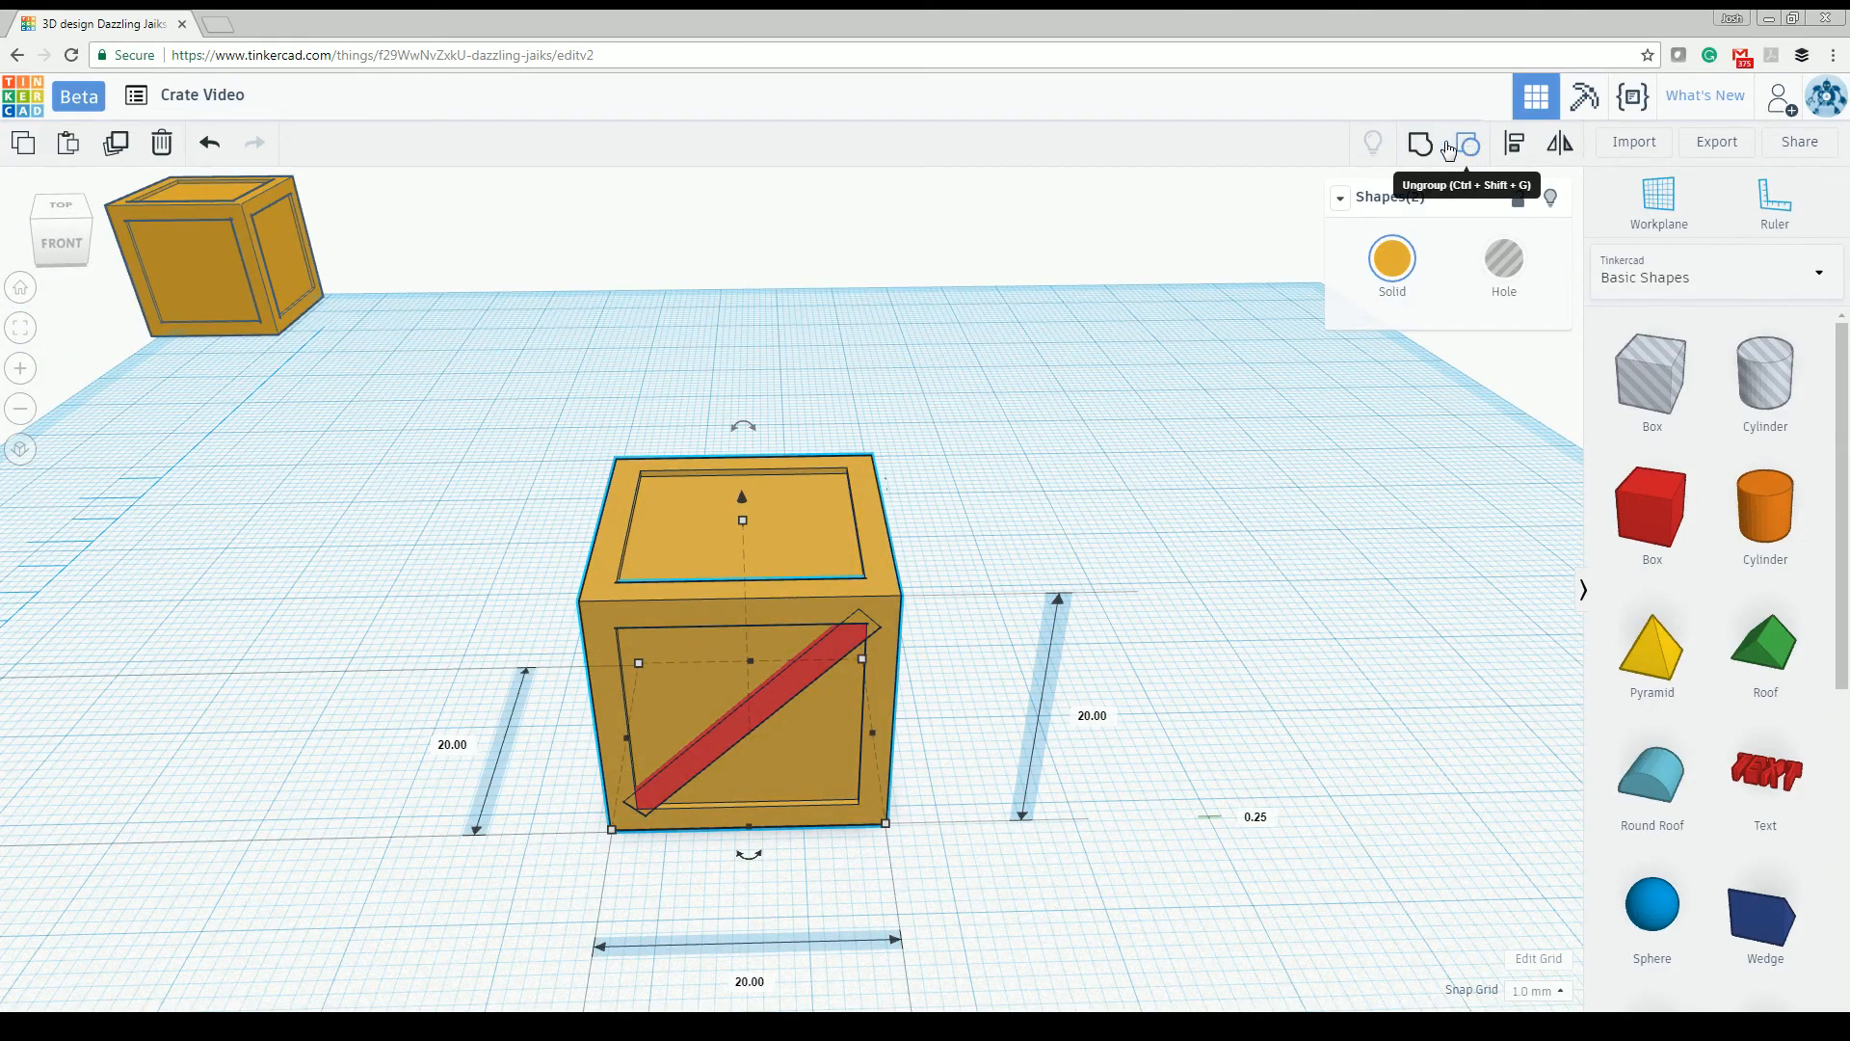
pyautogui.click(1515, 147)
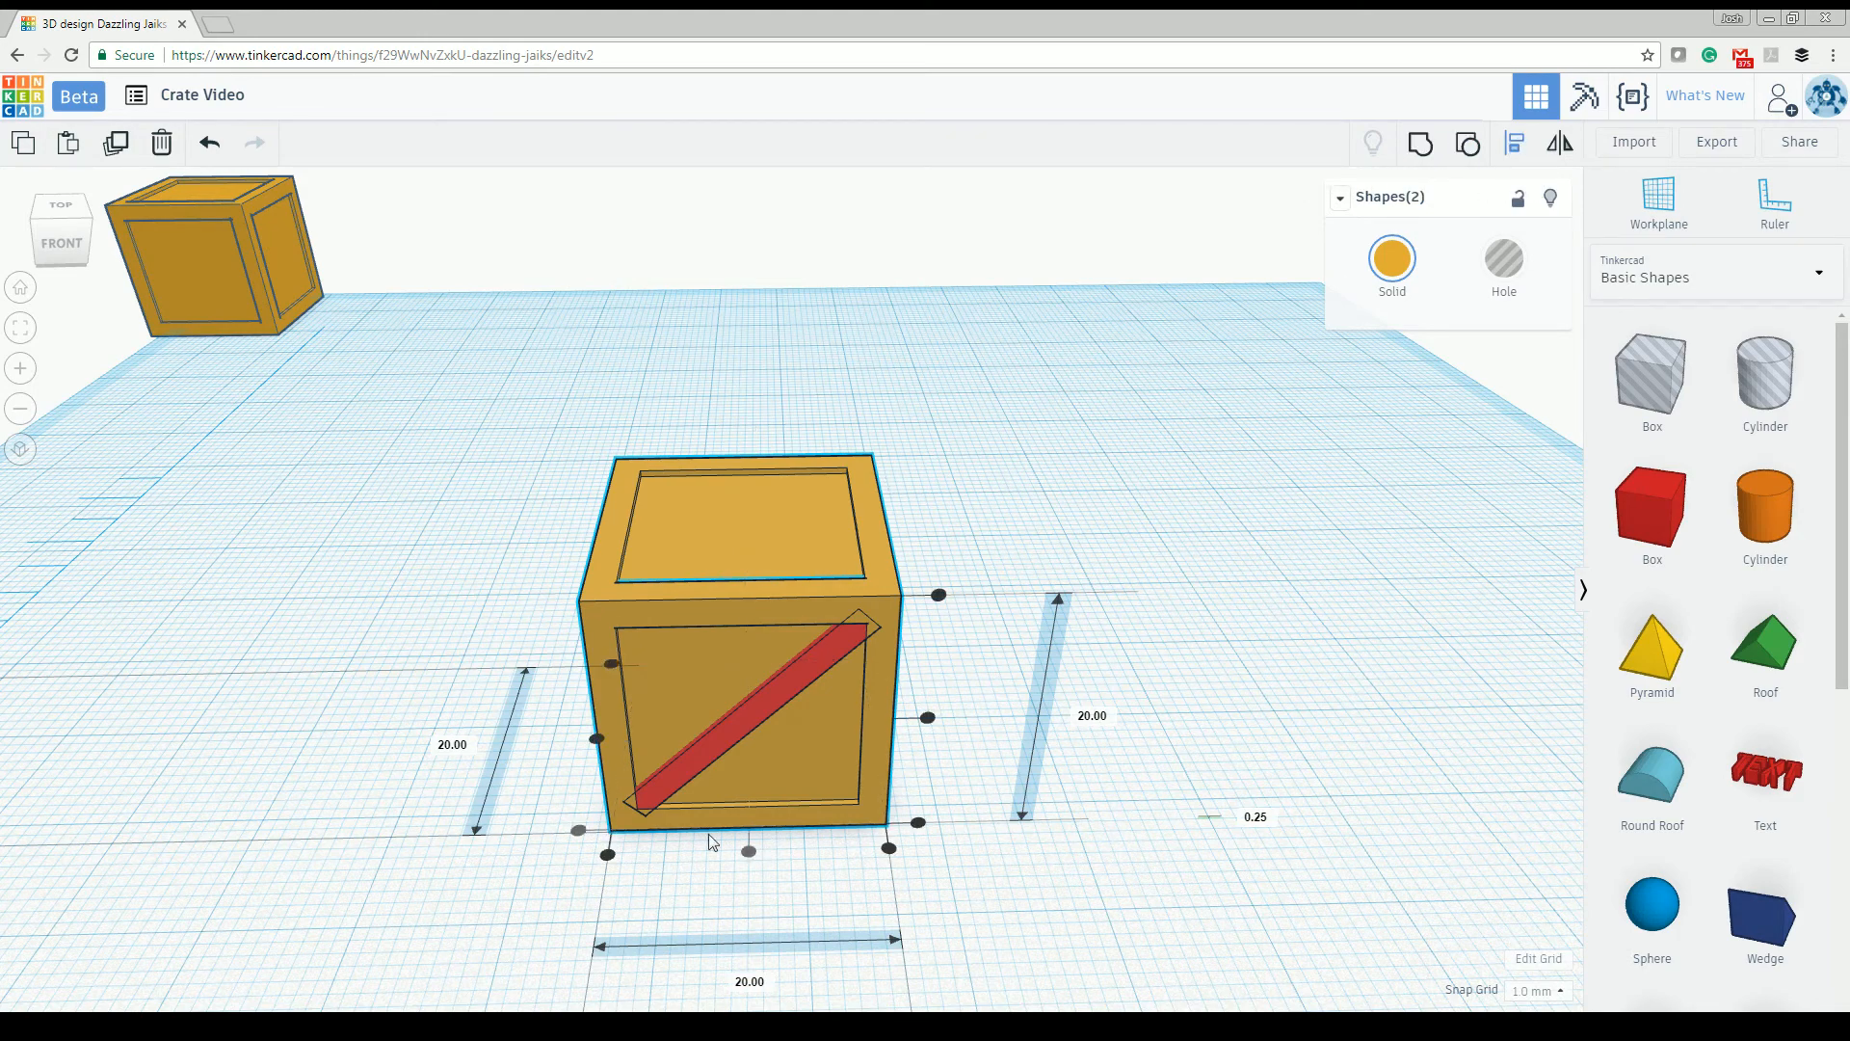
pyautogui.click(927, 716)
pyautogui.click(960, 676)
pyautogui.moveTo(960, 676); pyautogui.dragTo(1008, 644, button='right')
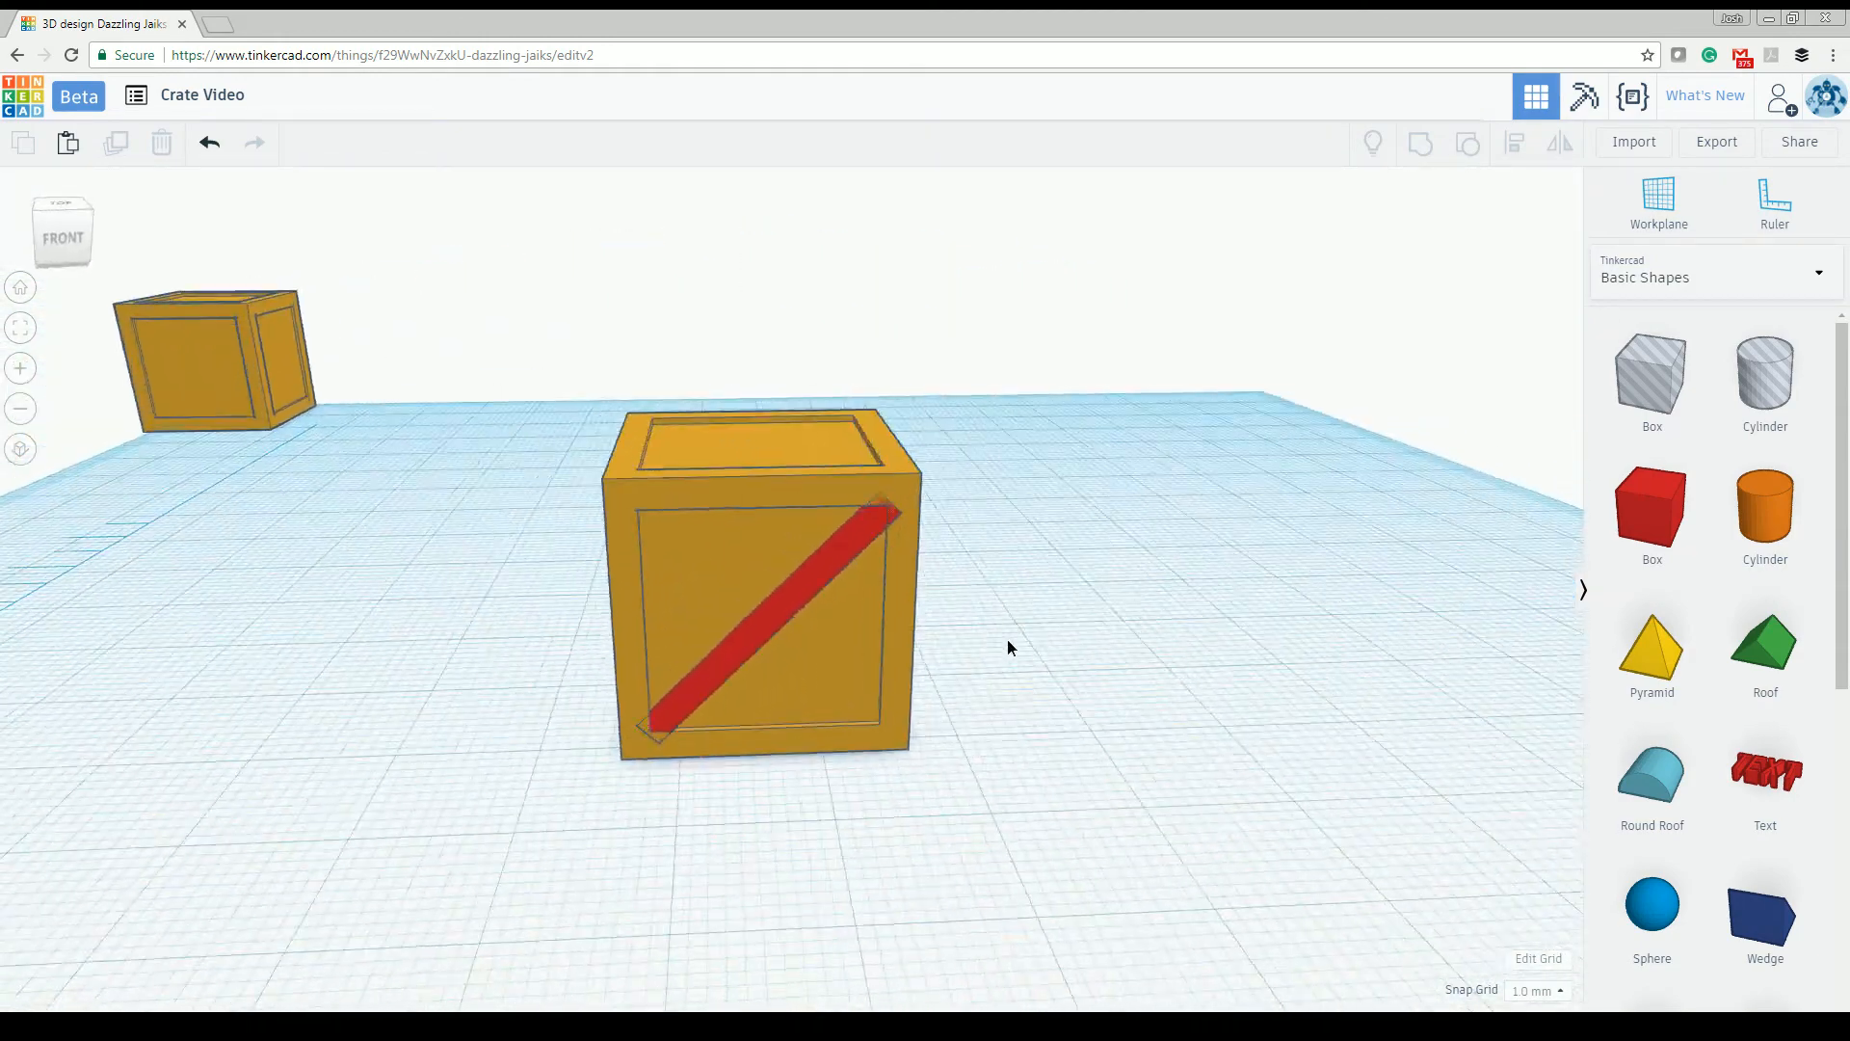
# Step: Duplicate the diagonal strip and move the copy clear of the crate to its right
pyautogui.click(831, 592)
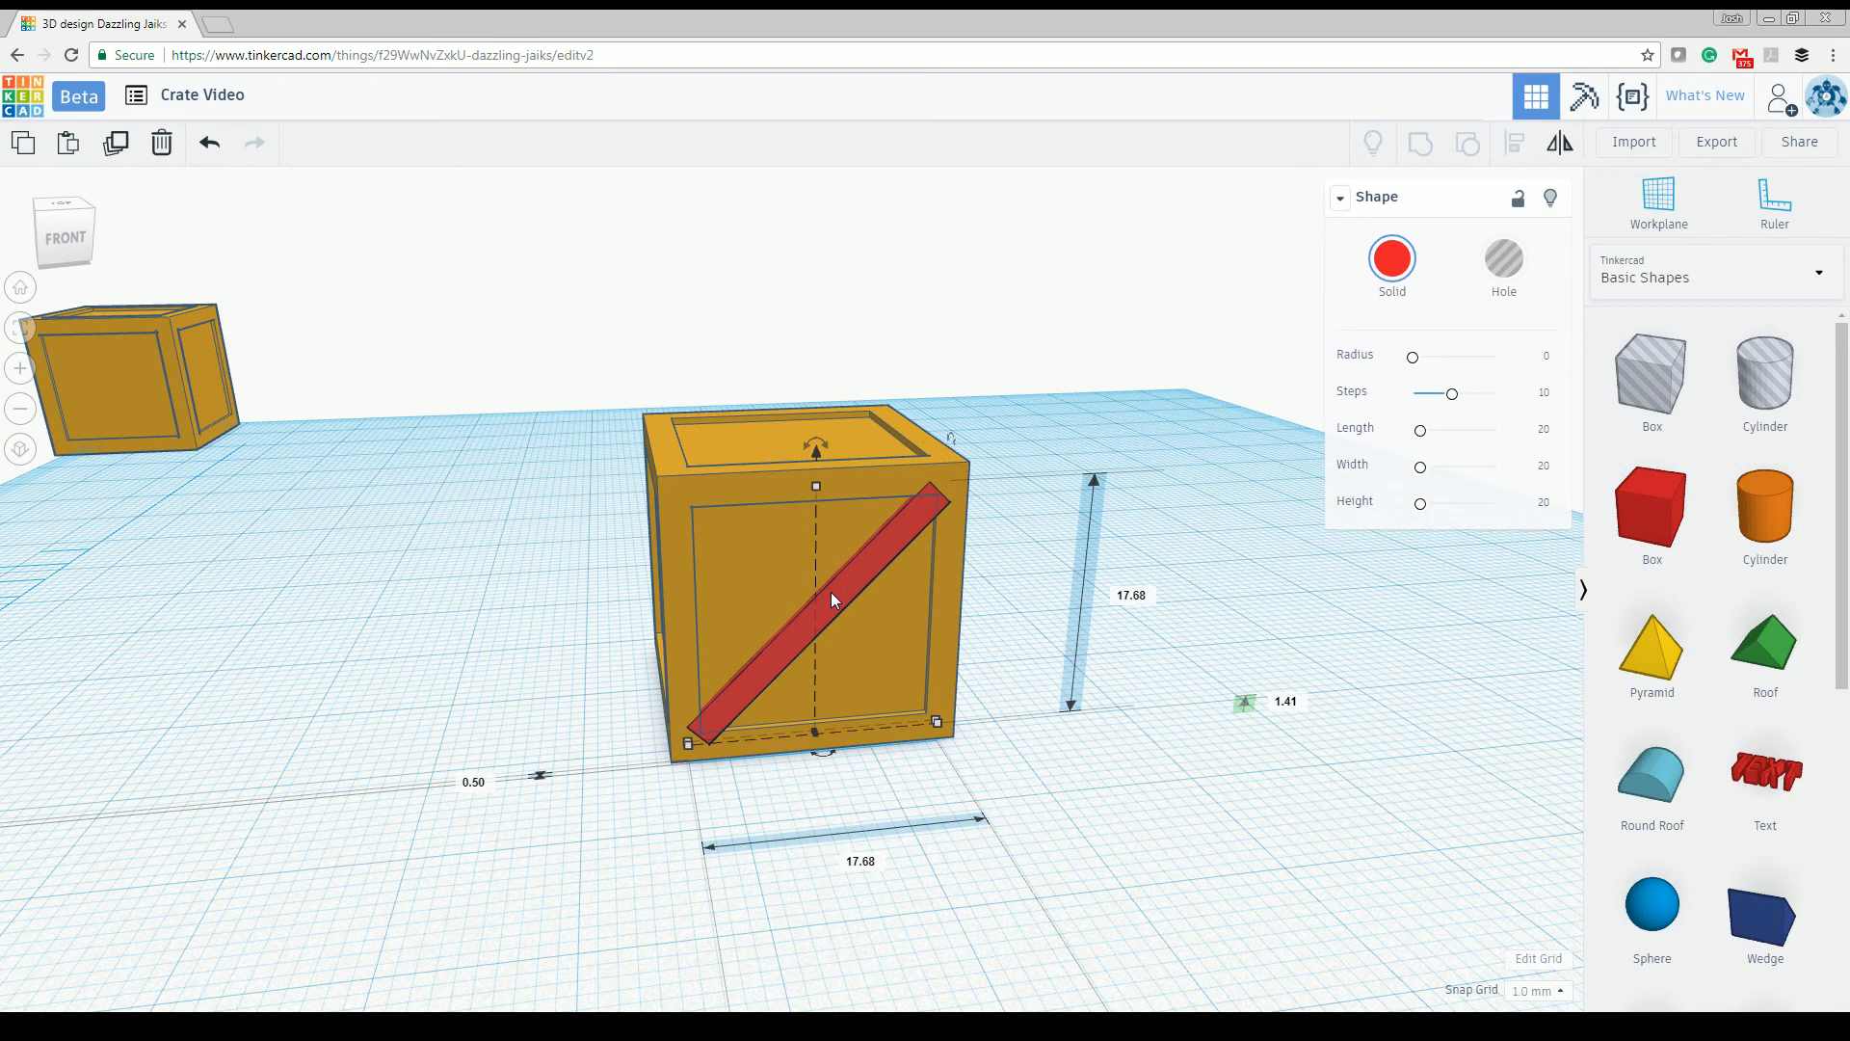
pyautogui.hotkey('ctrl', 'd')
pyautogui.moveTo(831, 592); pyautogui.dragTo(1241, 519)
# Step: Group the crate with the diagonal strip on its front face
pyautogui.click(1037, 520)
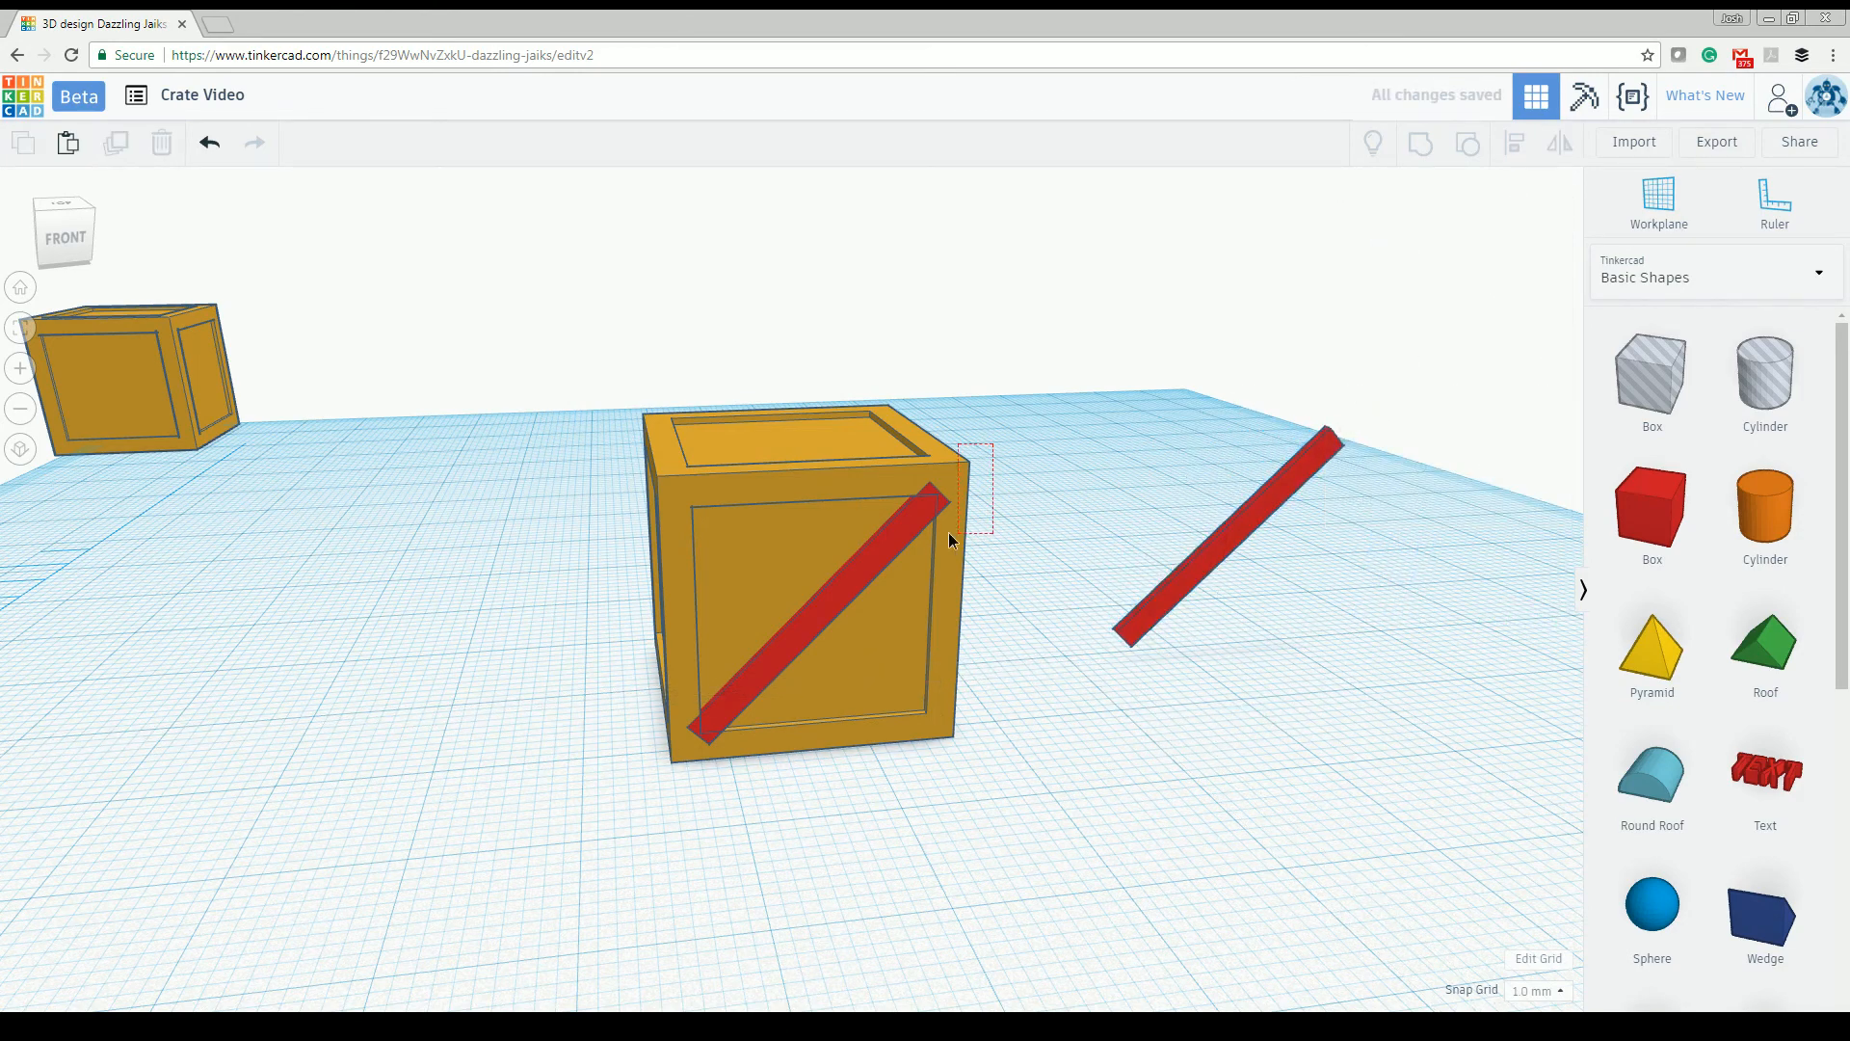
pyautogui.moveTo(949, 539); pyautogui.dragTo(948, 543)
pyautogui.click(1431, 146)
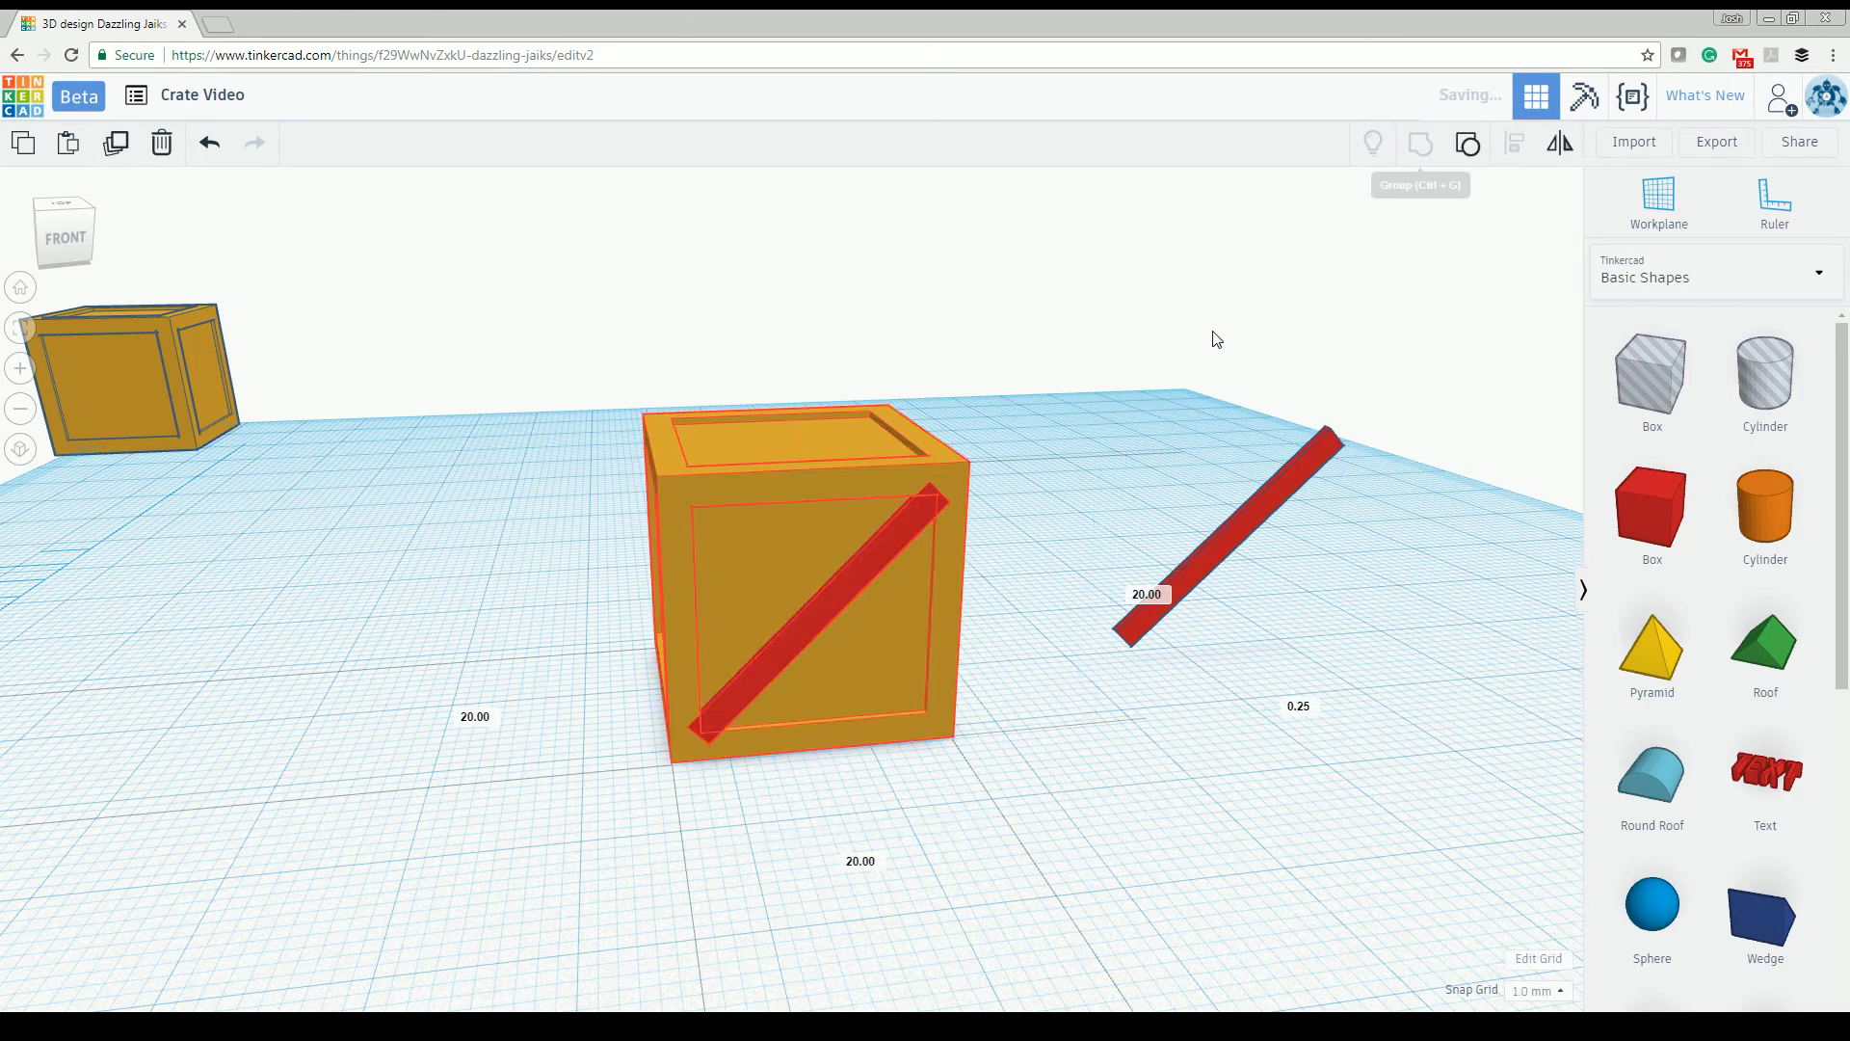
# Step: Turn the spare diagonal strip to face the crate's left side and place a copy of it against that face
pyautogui.moveTo(1130, 385); pyautogui.dragTo(884, 435, button='right')
pyautogui.moveTo(963, 774); pyautogui.dragTo(718, 774)
pyautogui.moveTo(966, 872); pyautogui.dragTo(721, 624)
pyautogui.moveTo(868, 636); pyautogui.dragTo(1041, 520, button='right')
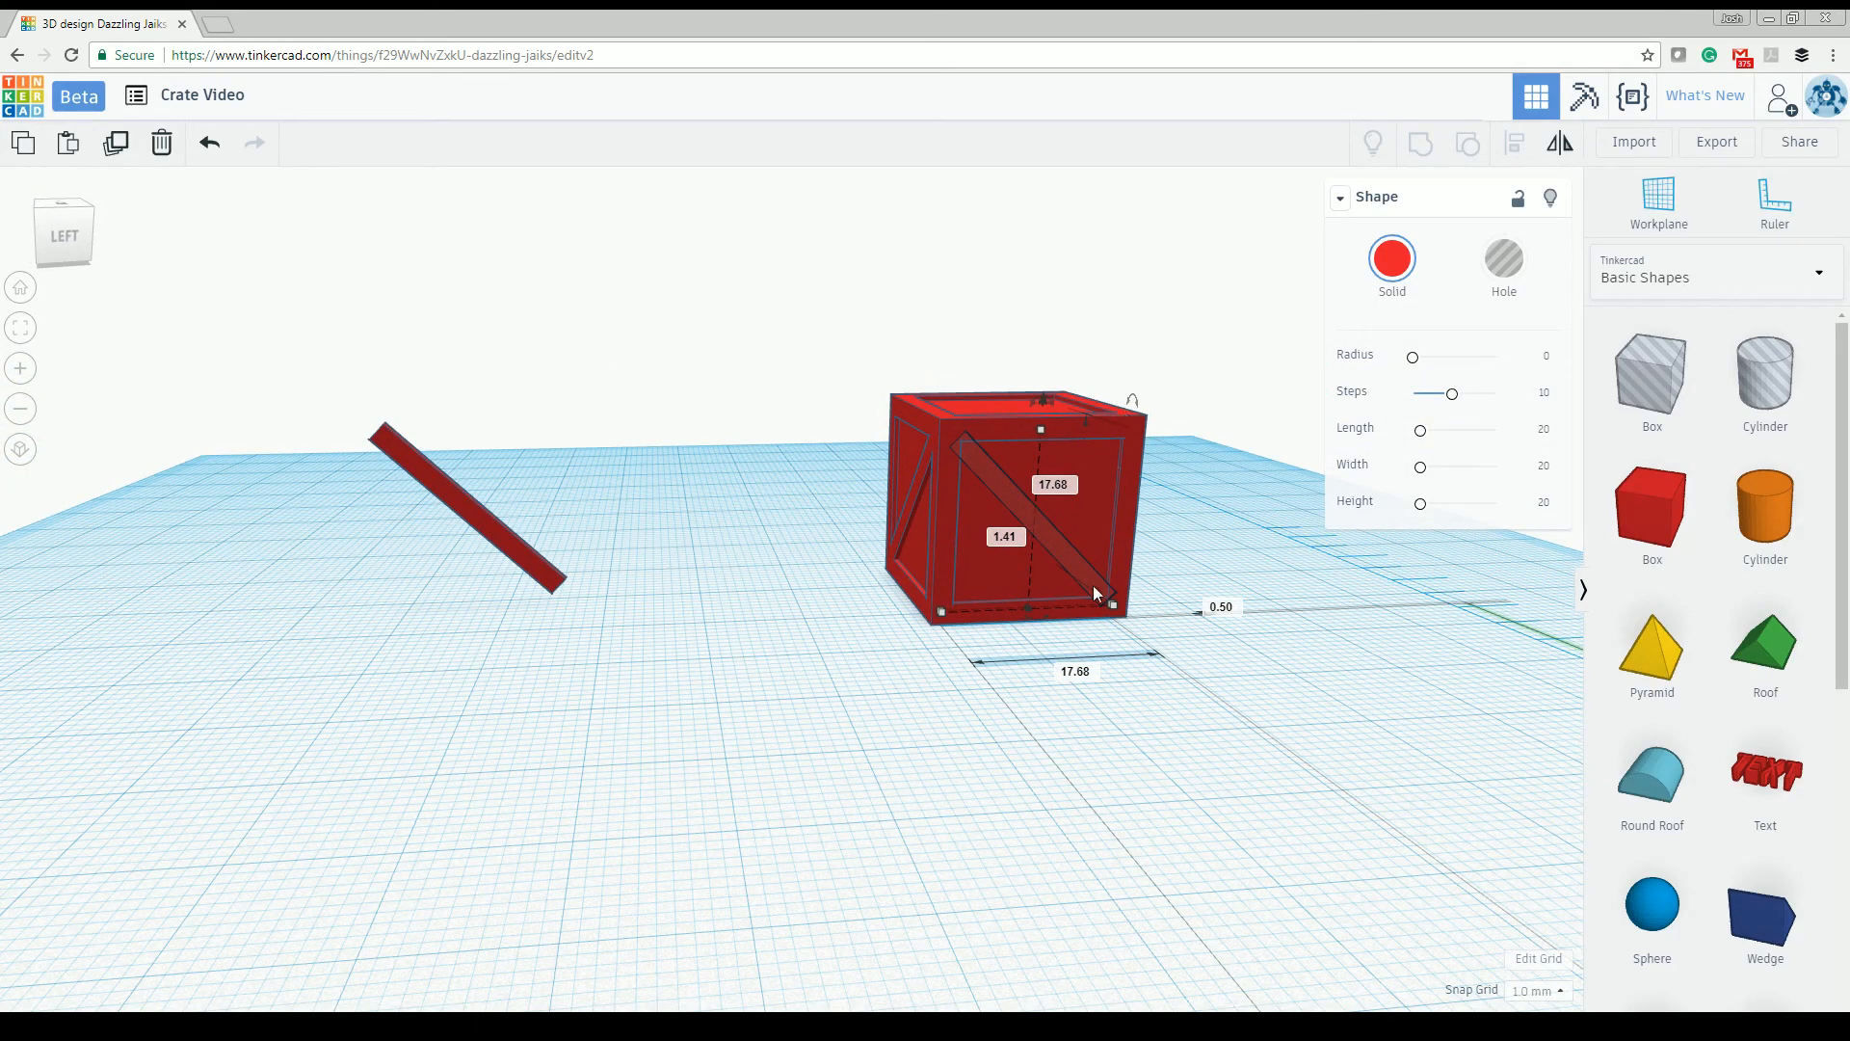
# Step: Rotate the strip on the crate's left face by 90° so its diagonal slants the opposite way
pyautogui.scroll(2, 1093, 588)
pyautogui.moveTo(1049, 638); pyautogui.dragTo(949, 644, button='right')
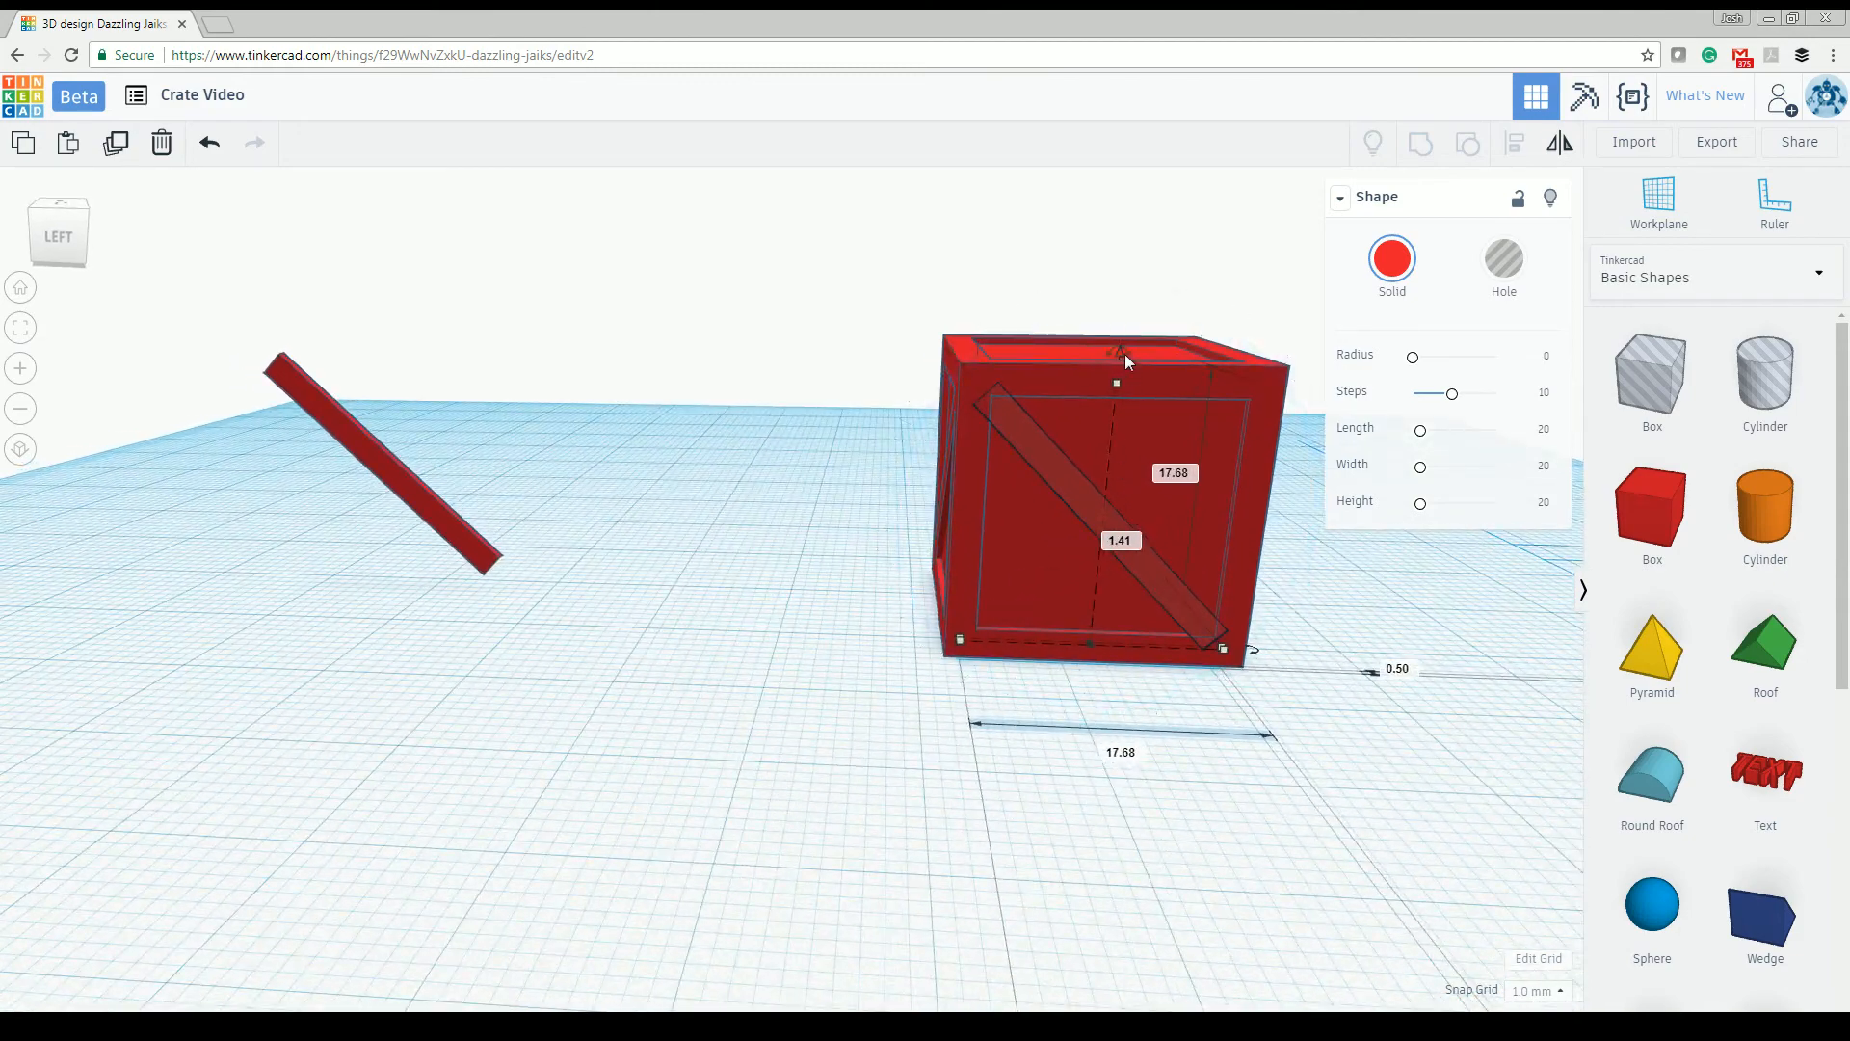
pyautogui.moveTo(1125, 354); pyautogui.dragTo(1125, 350)
pyautogui.moveTo(1051, 416); pyautogui.dragTo(1103, 414, button='right')
pyautogui.moveTo(1123, 394); pyautogui.dragTo(1285, 542)
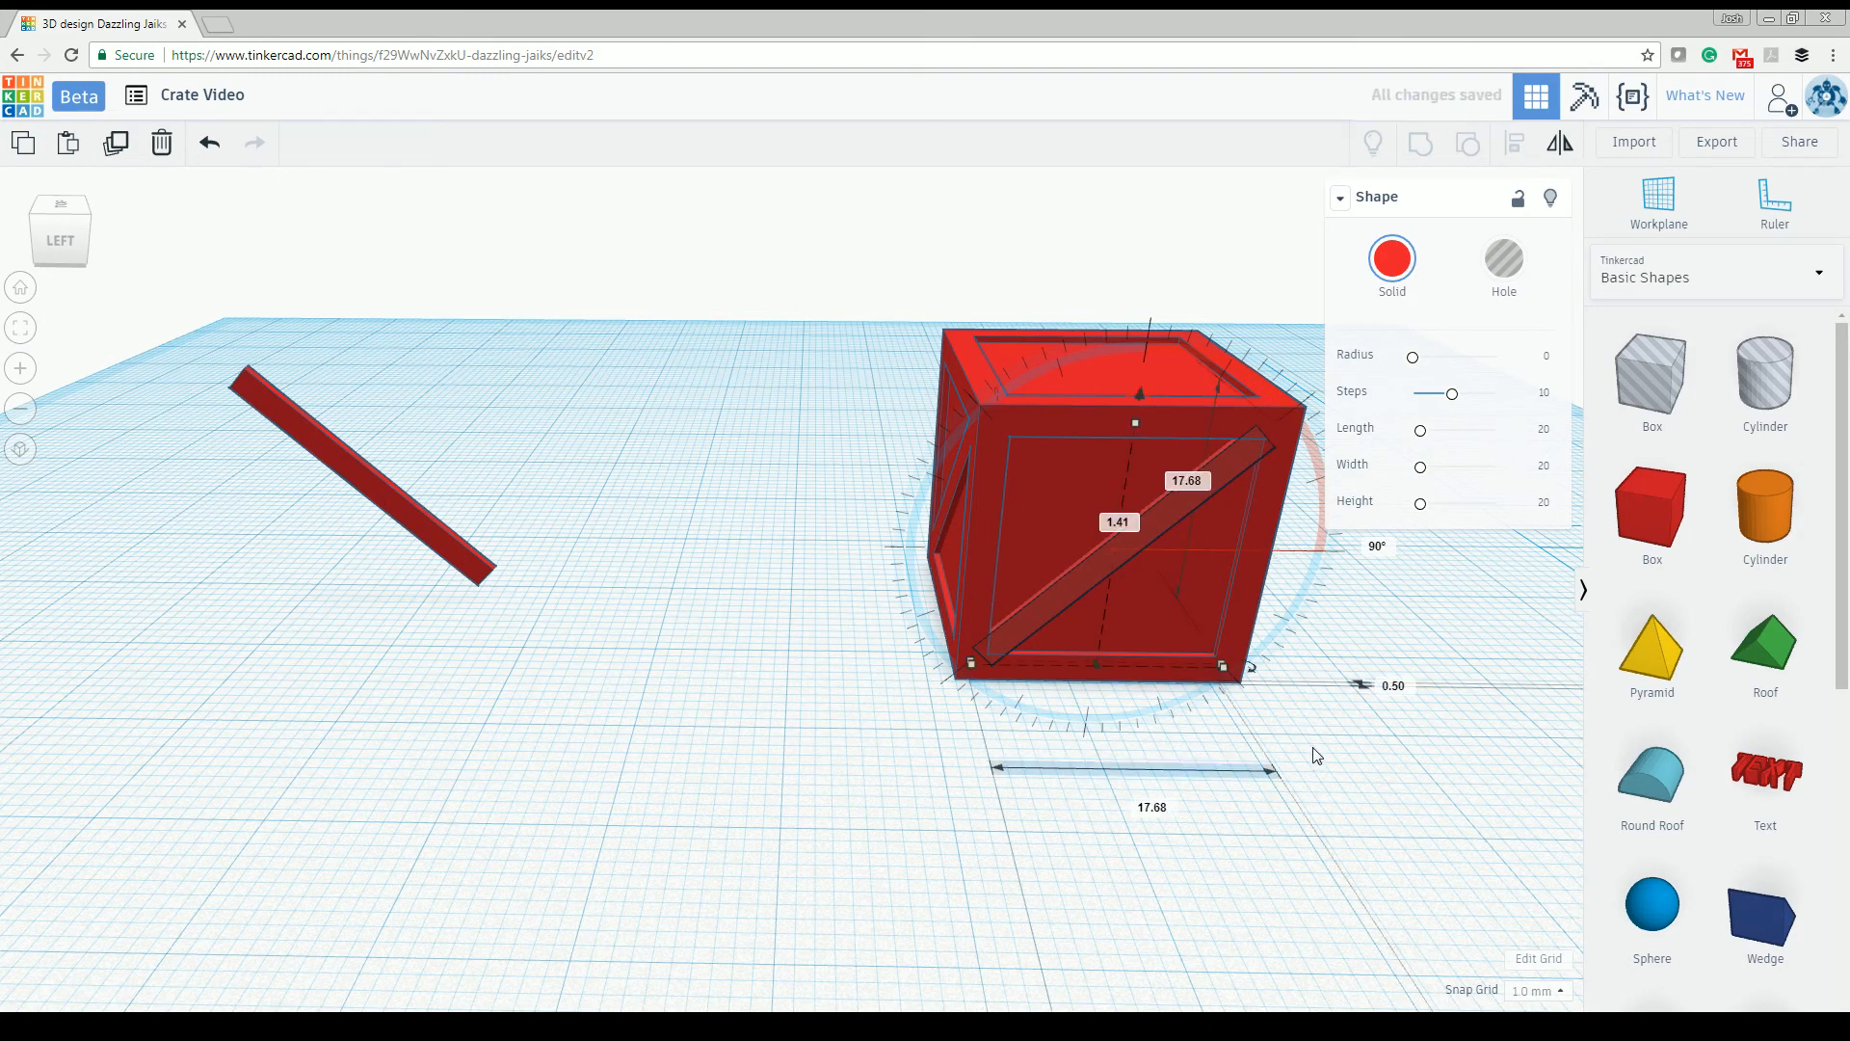
# Step: Colour the diagonal strip on the crate's left face light blue
pyautogui.click(1391, 273)
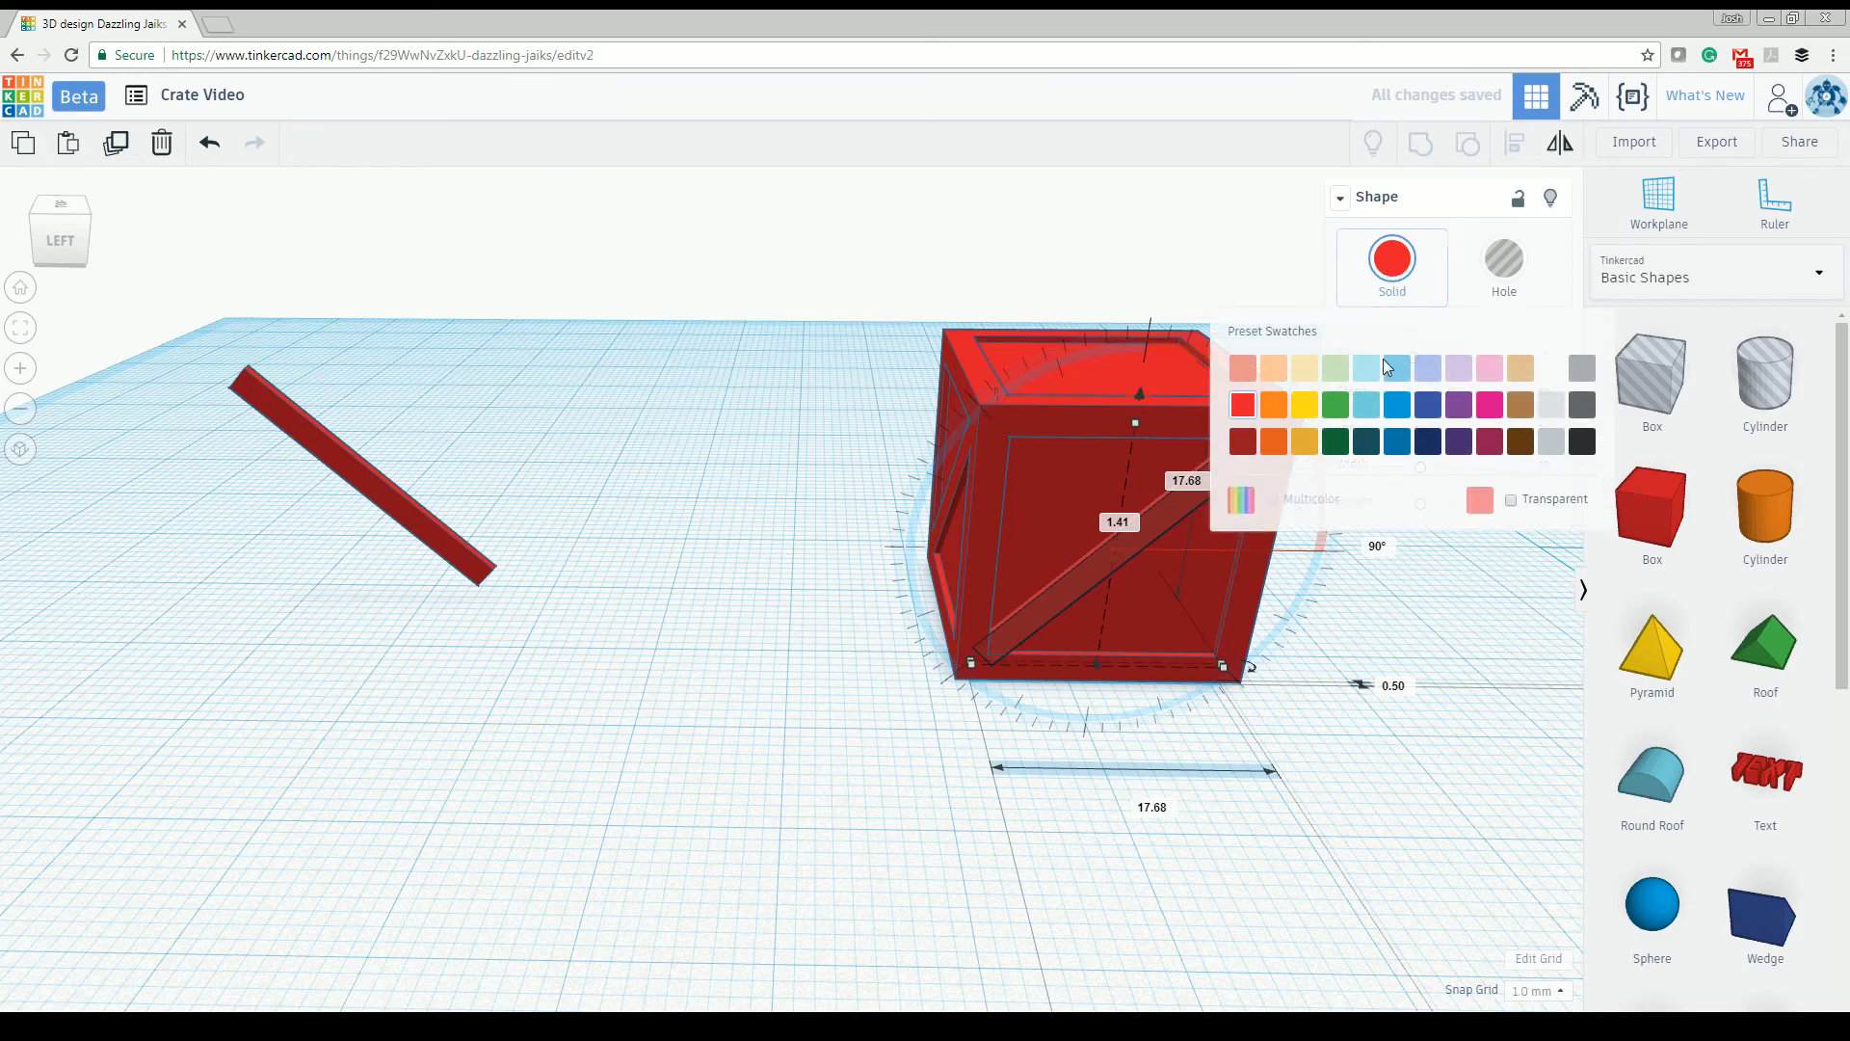
pyautogui.click(1380, 378)
pyautogui.click(1215, 736)
# Step: Centre the light blue strip along the crate's left face using the Align tool
pyautogui.moveTo(1215, 738); pyautogui.dragTo(1118, 767, button='right')
pyautogui.moveTo(1335, 499); pyautogui.dragTo(1041, 622)
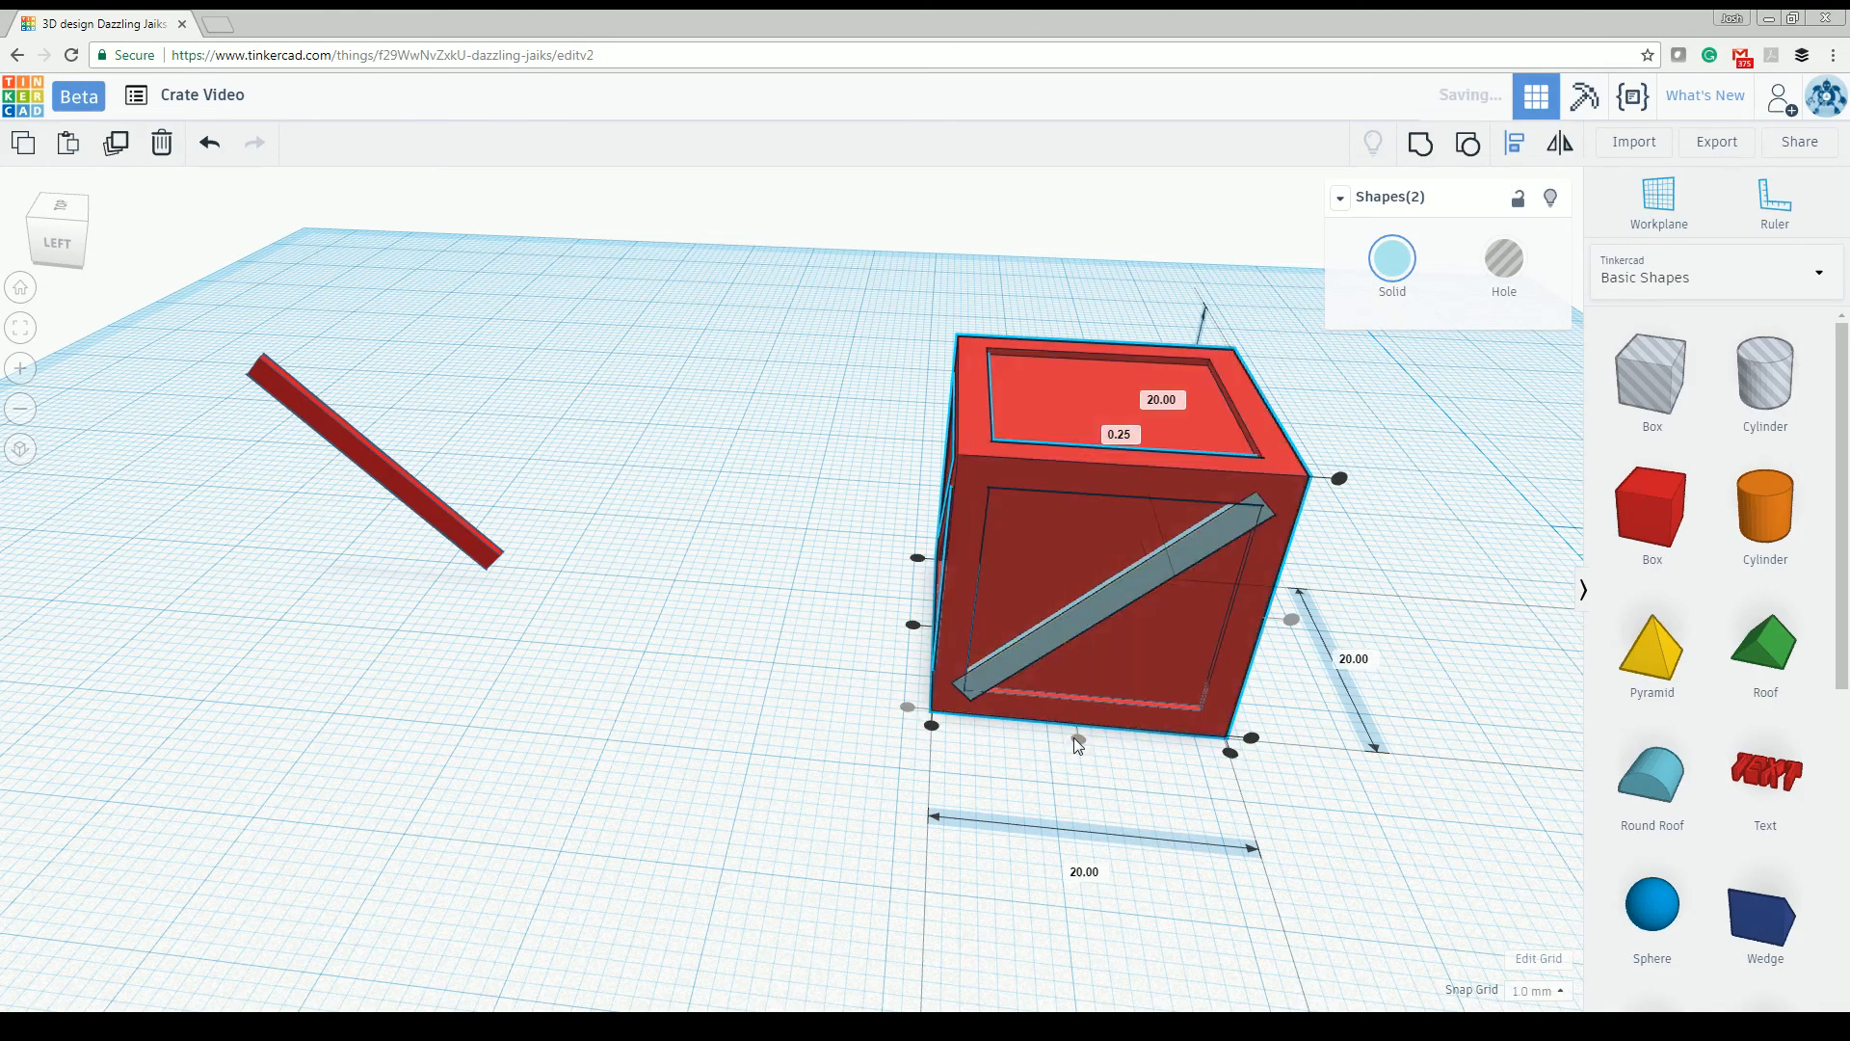
pyautogui.click(1060, 783)
pyautogui.moveTo(1060, 783); pyautogui.dragTo(737, 580, button='right')
pyautogui.click(993, 753)
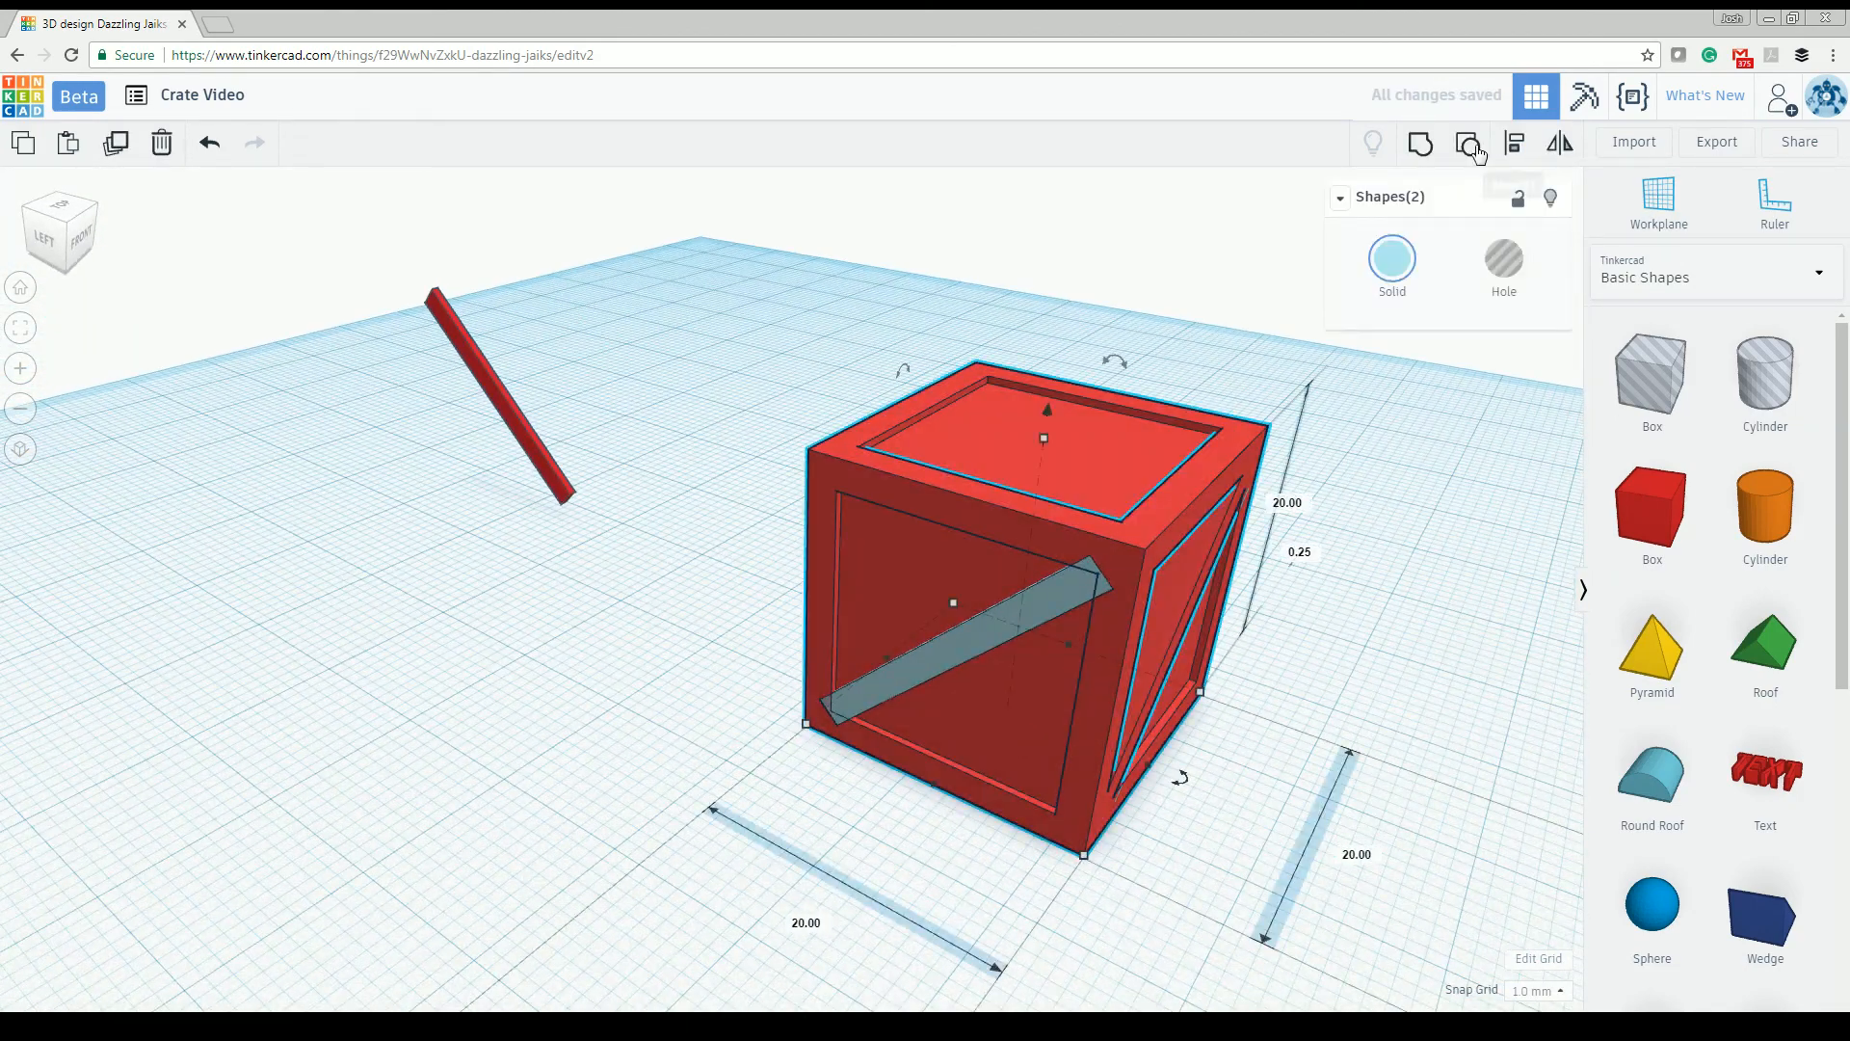
# Step: Group the crate with the left-face strip and colour the whole group golden yellow
pyautogui.click(1421, 142)
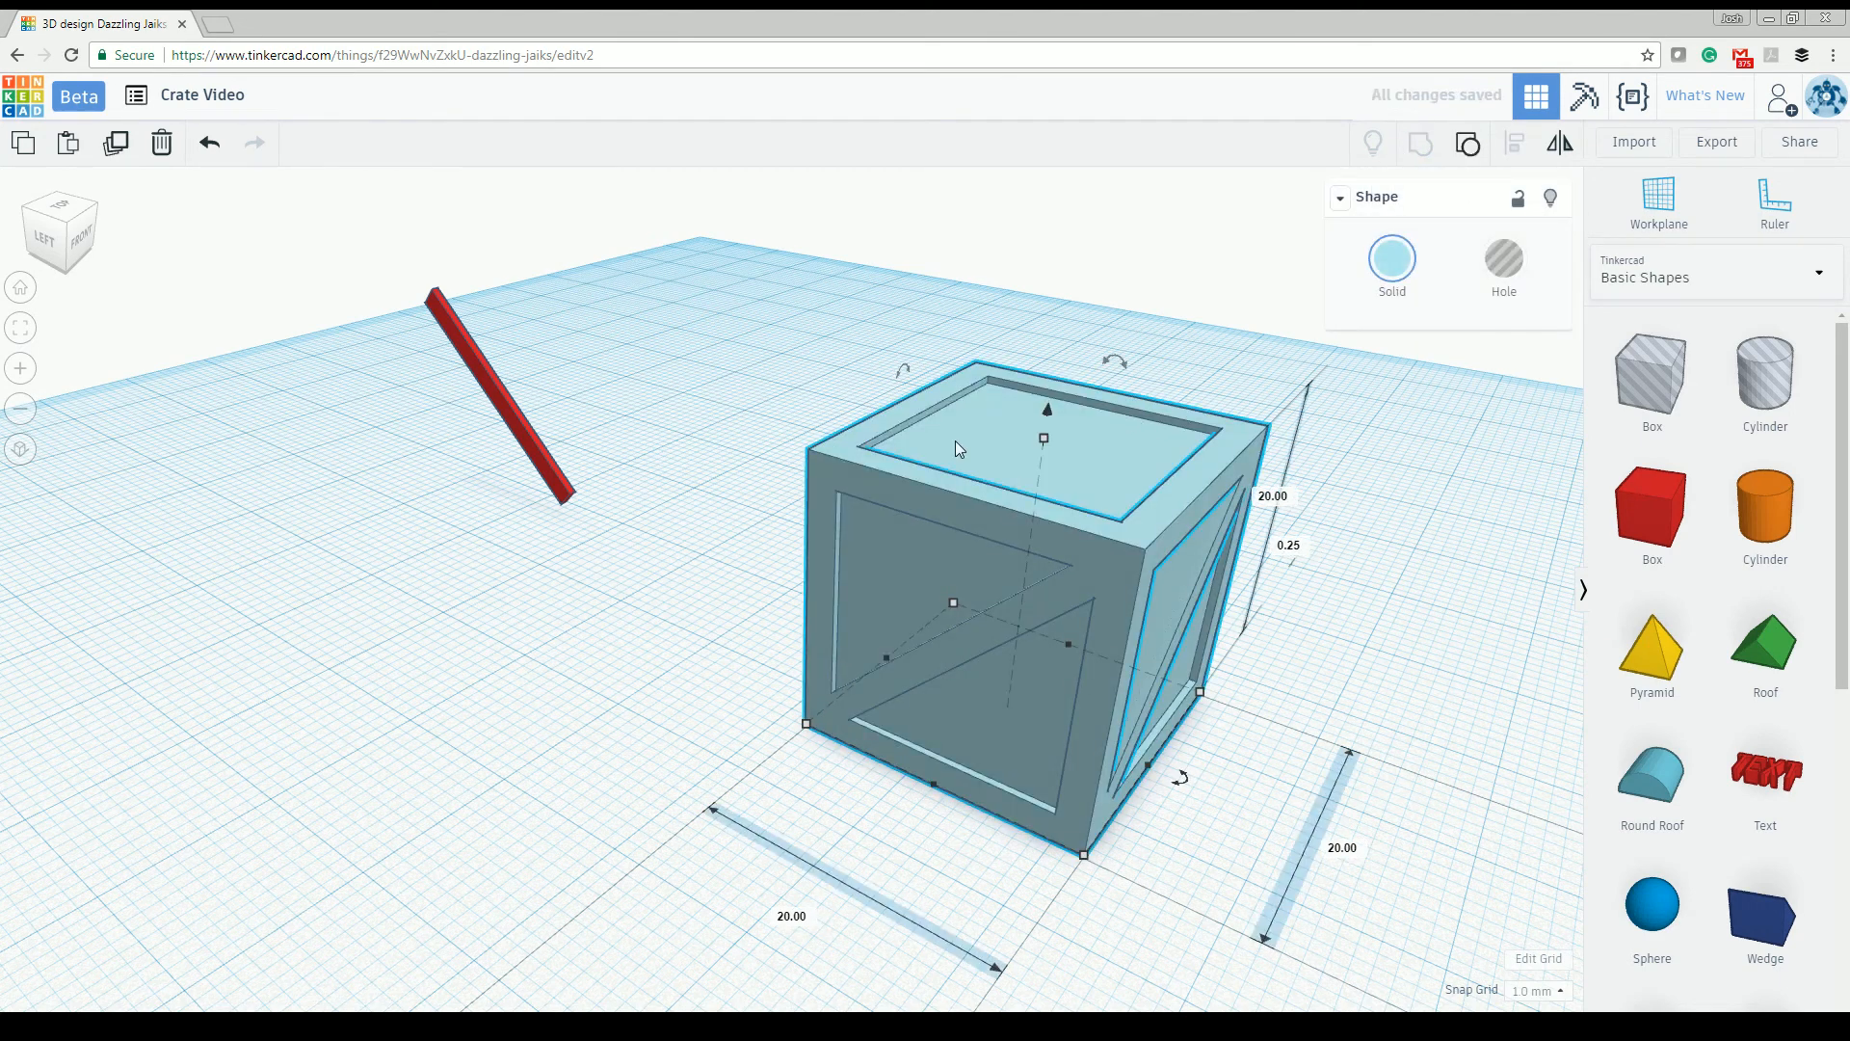
pyautogui.click(1388, 271)
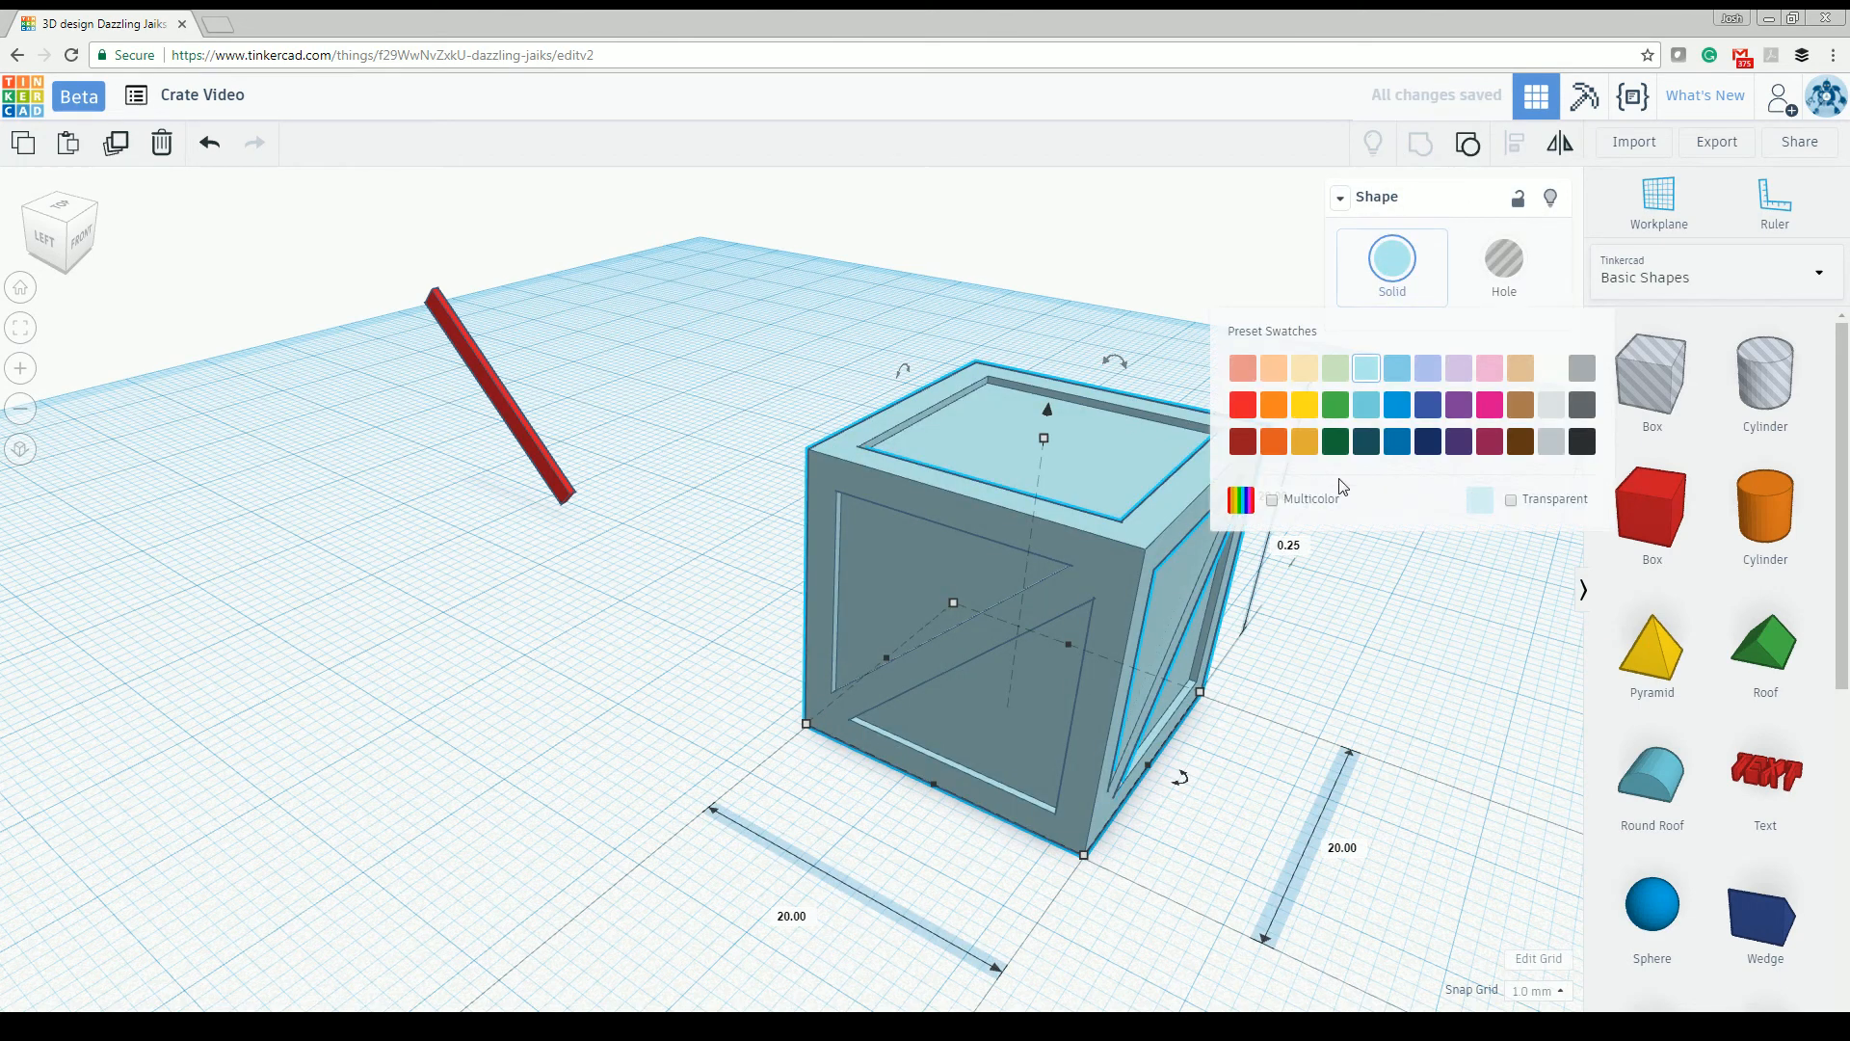
pyautogui.click(1280, 439)
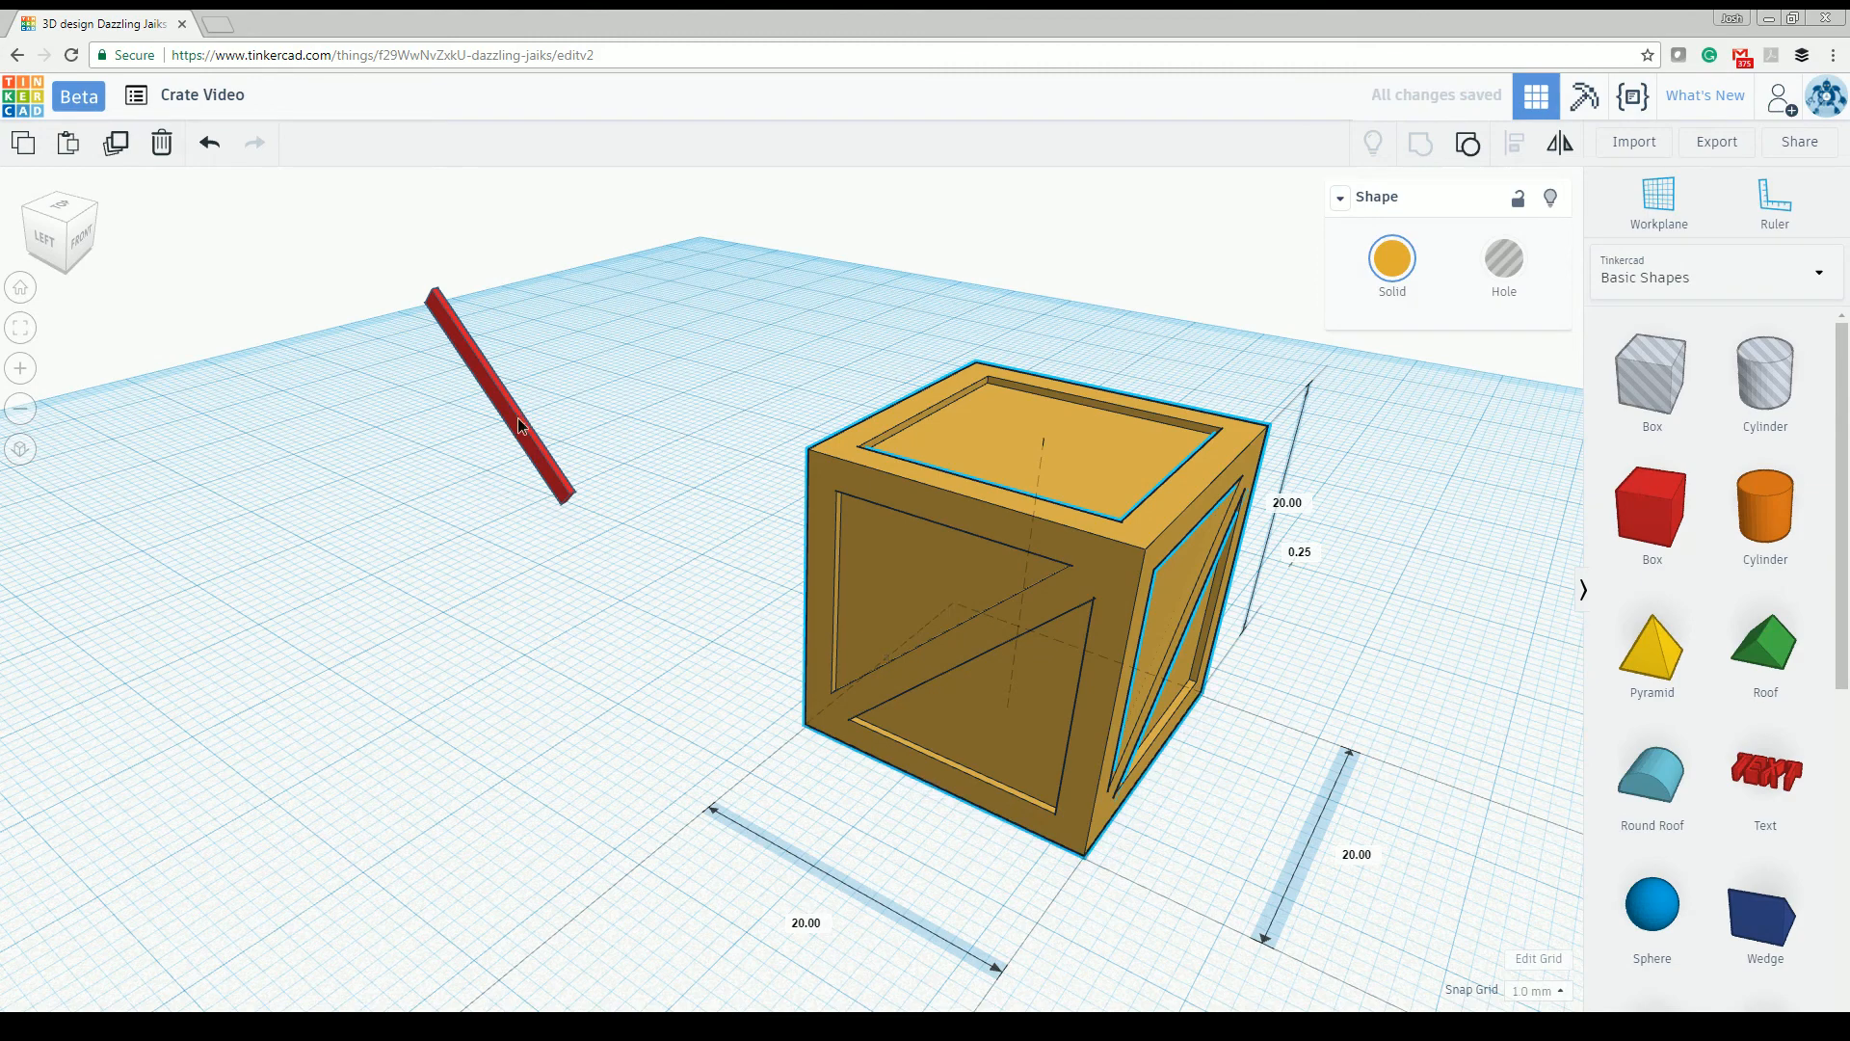
# Step: Move the spare red strip to the crate's left face and raise it 13 mm above the workplane
pyautogui.moveTo(518, 418); pyautogui.dragTo(862, 632)
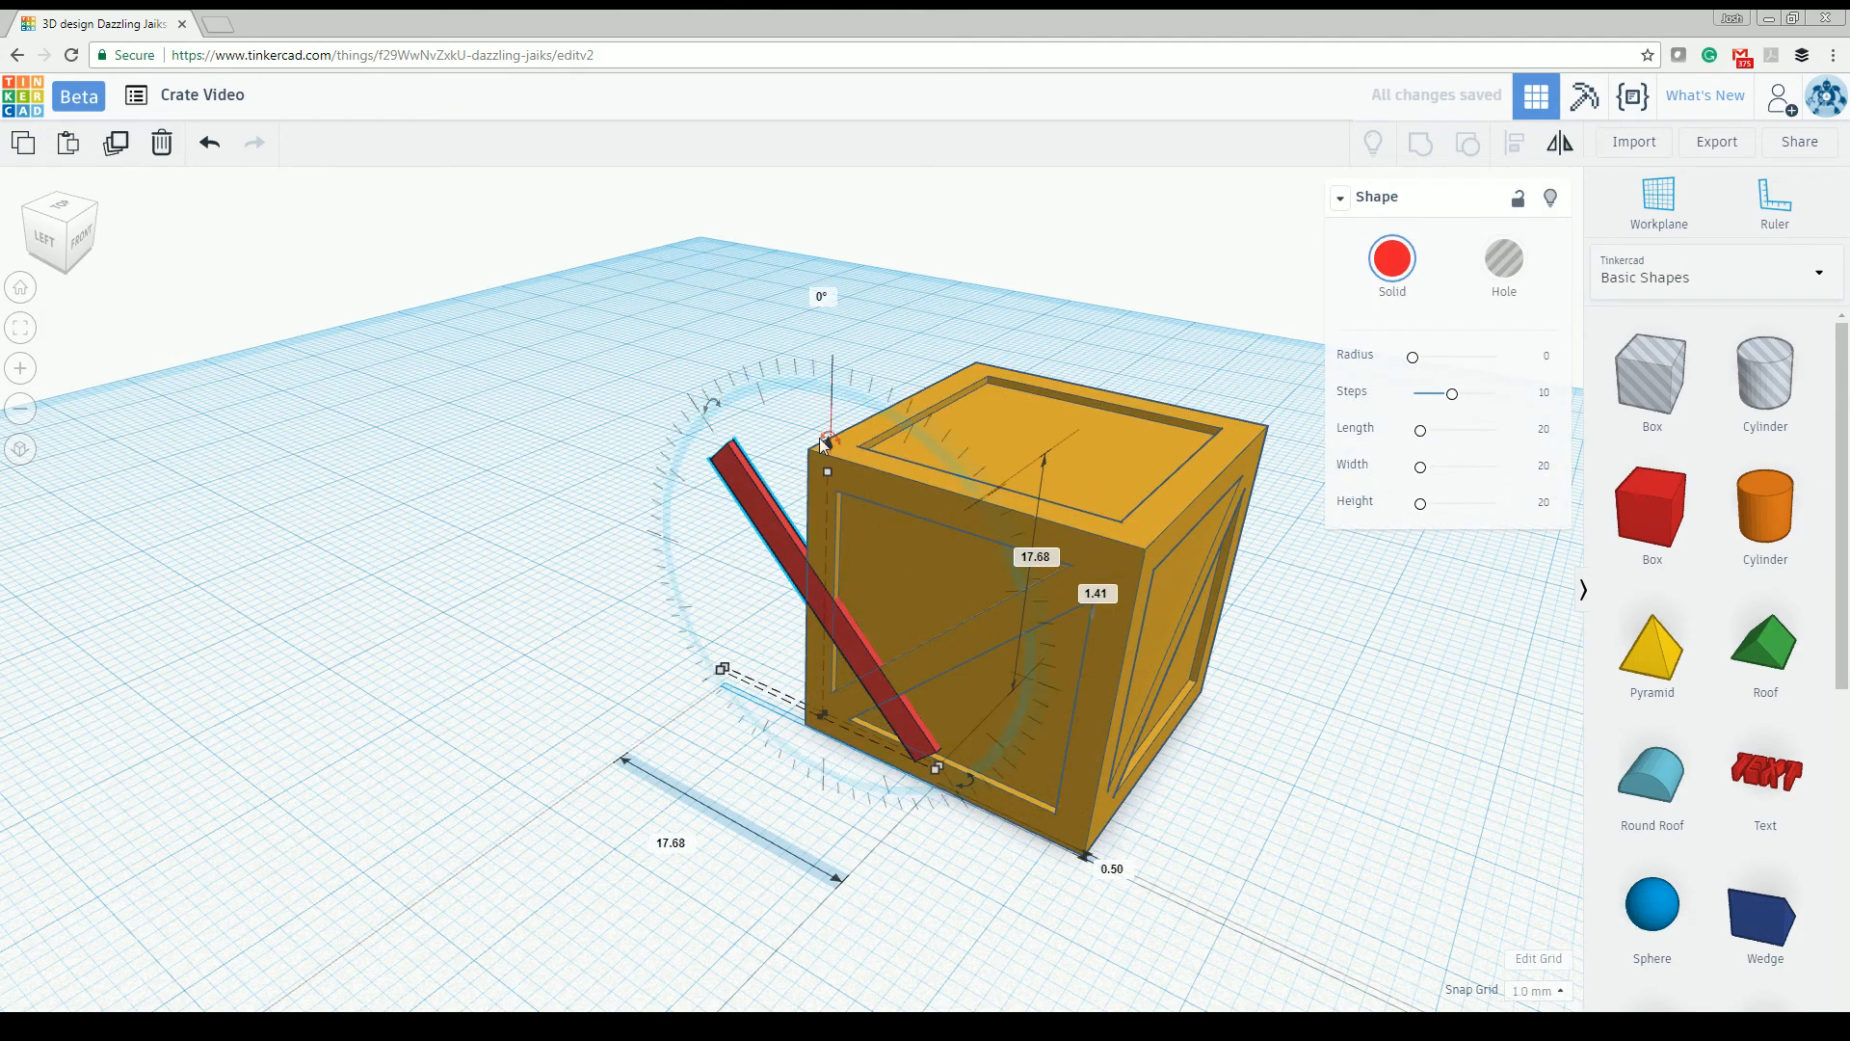
pyautogui.moveTo(824, 440); pyautogui.dragTo(841, 239)
pyautogui.moveTo(837, 265); pyautogui.dragTo(676, 221, button='right')
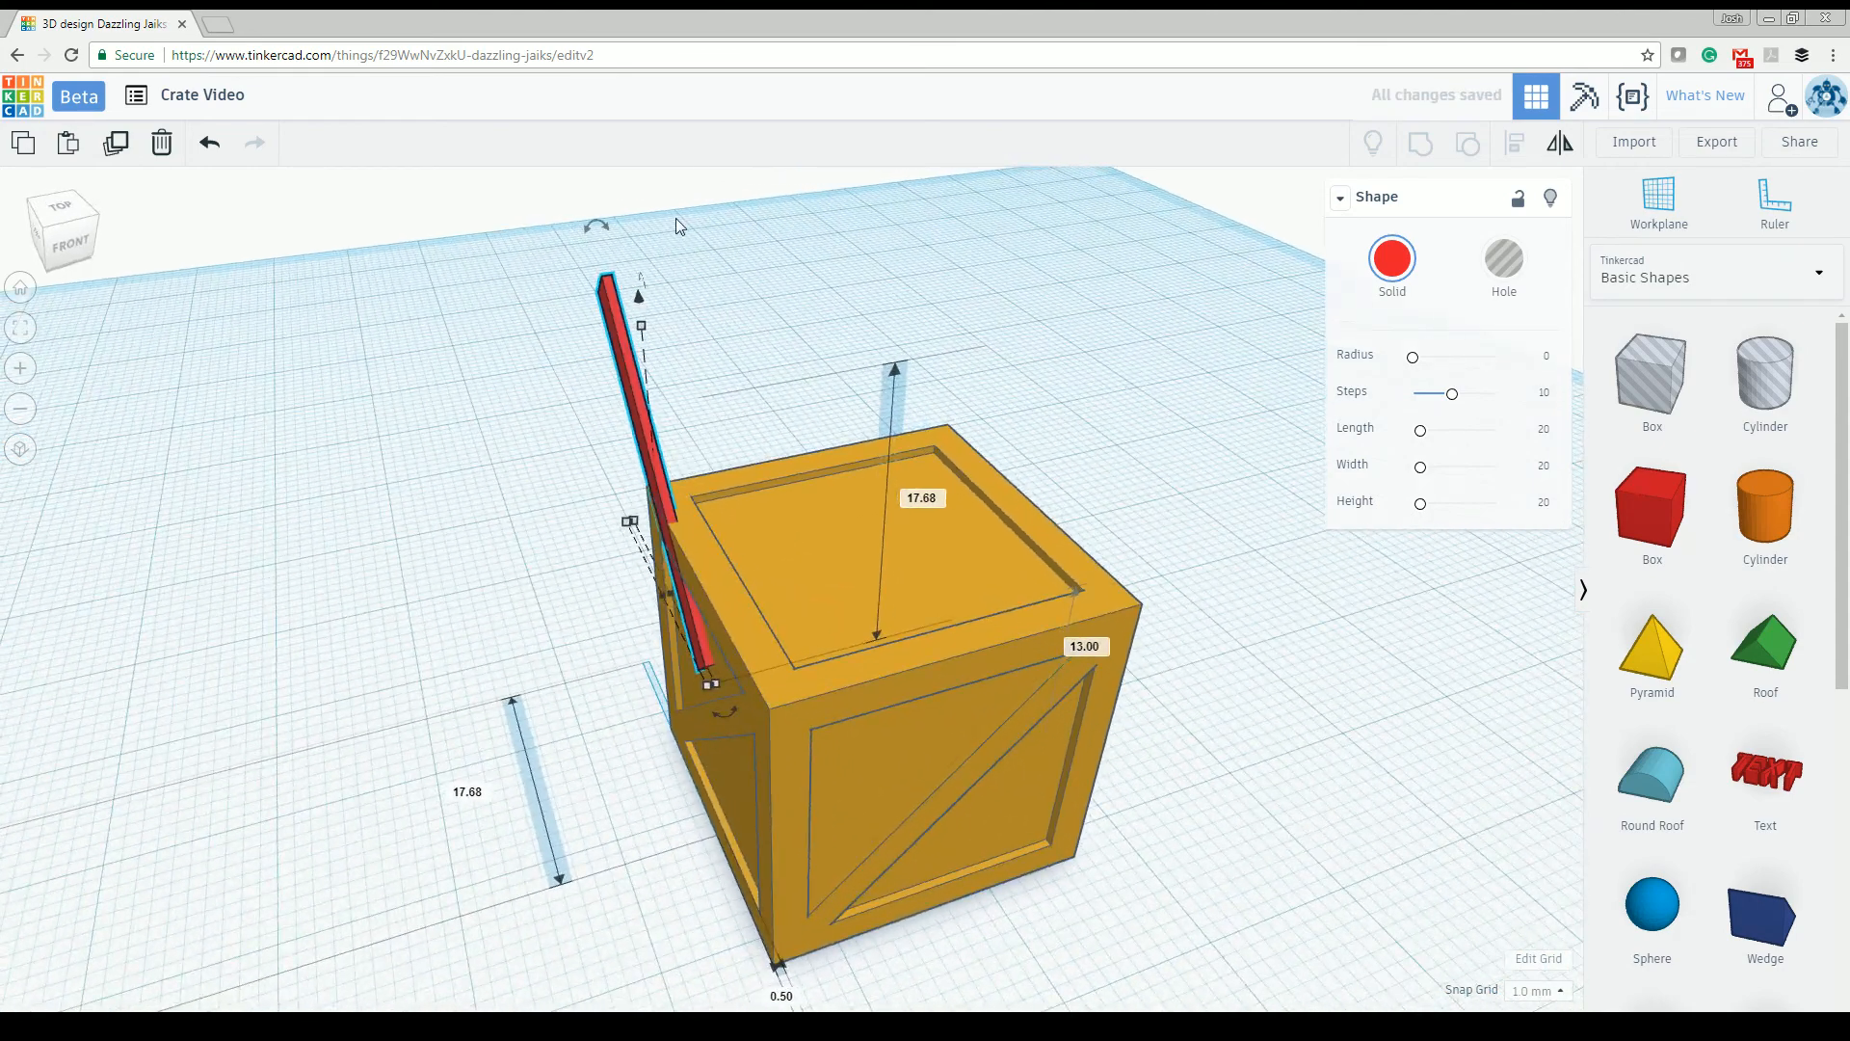
# Step: Turn the red strip flat and lay it diagonally across the top of the crate
pyautogui.moveTo(676, 220); pyautogui.dragTo(783, 397)
pyautogui.moveTo(653, 494); pyautogui.dragTo(872, 563)
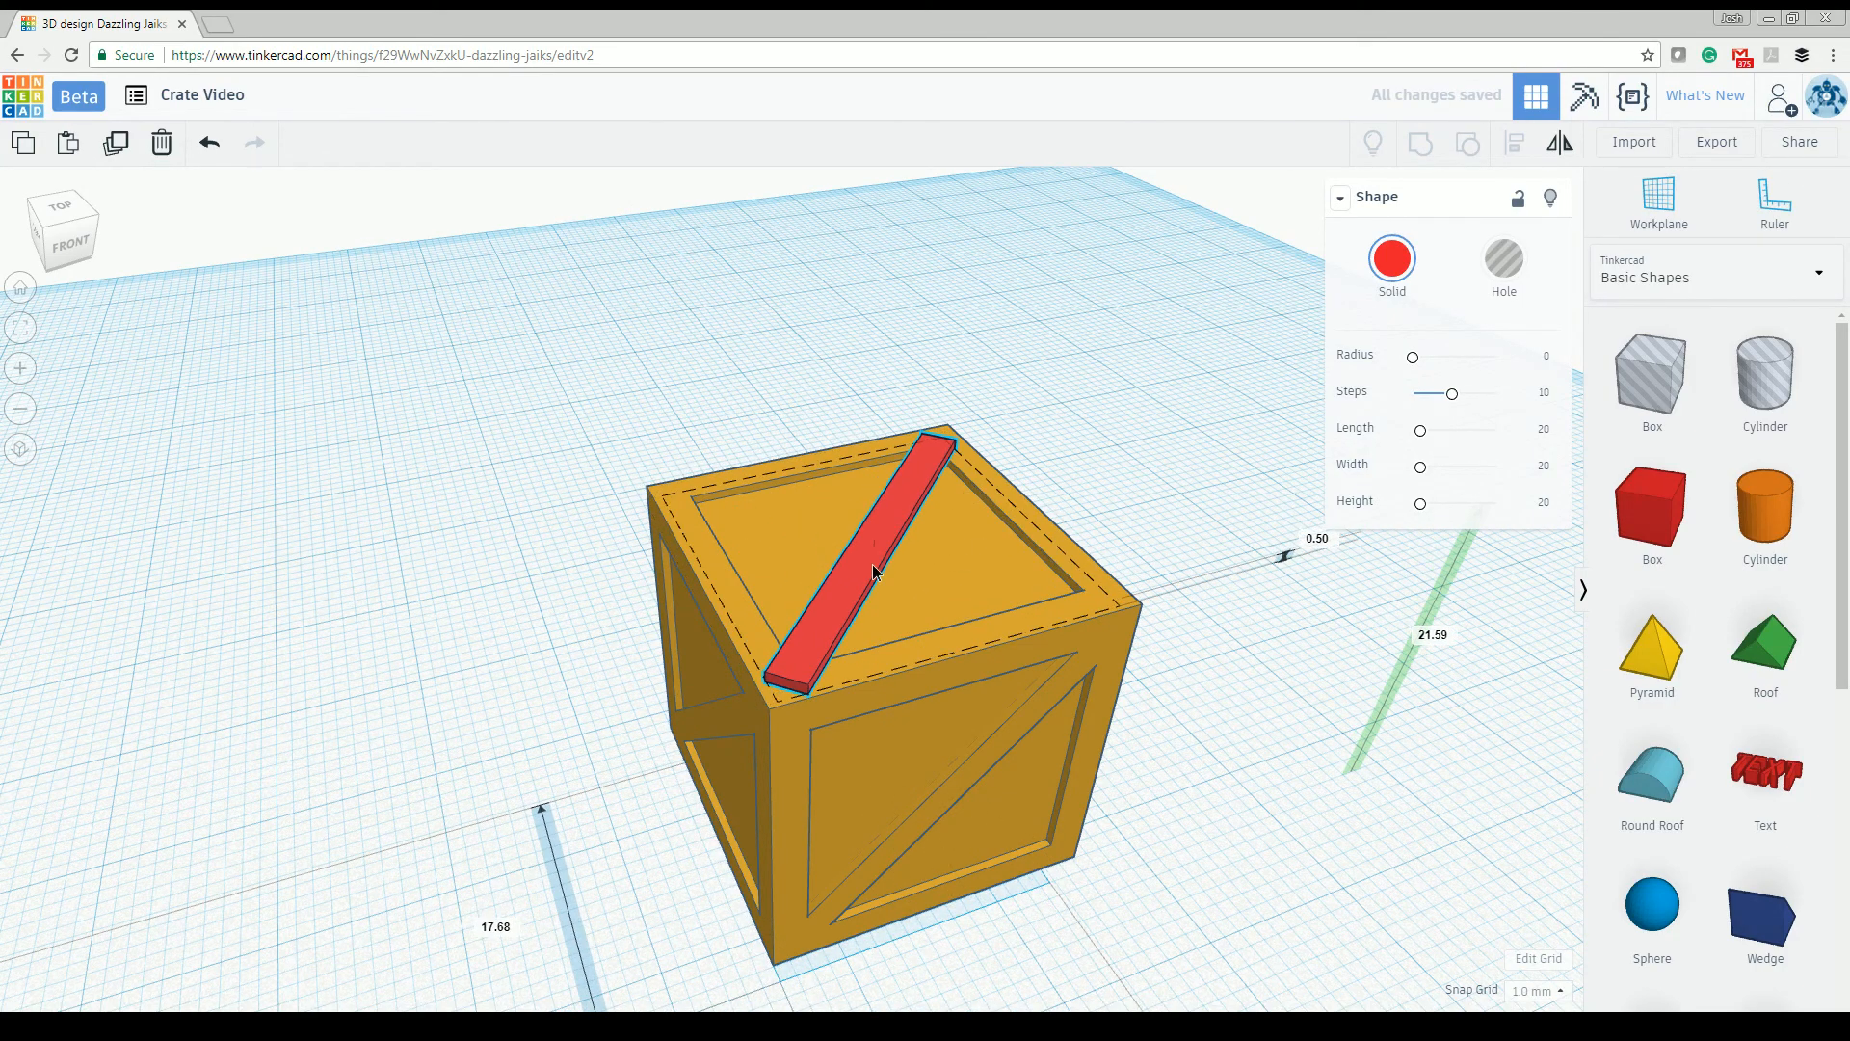
pyautogui.moveTo(871, 564); pyautogui.dragTo(516, 711, button='right')
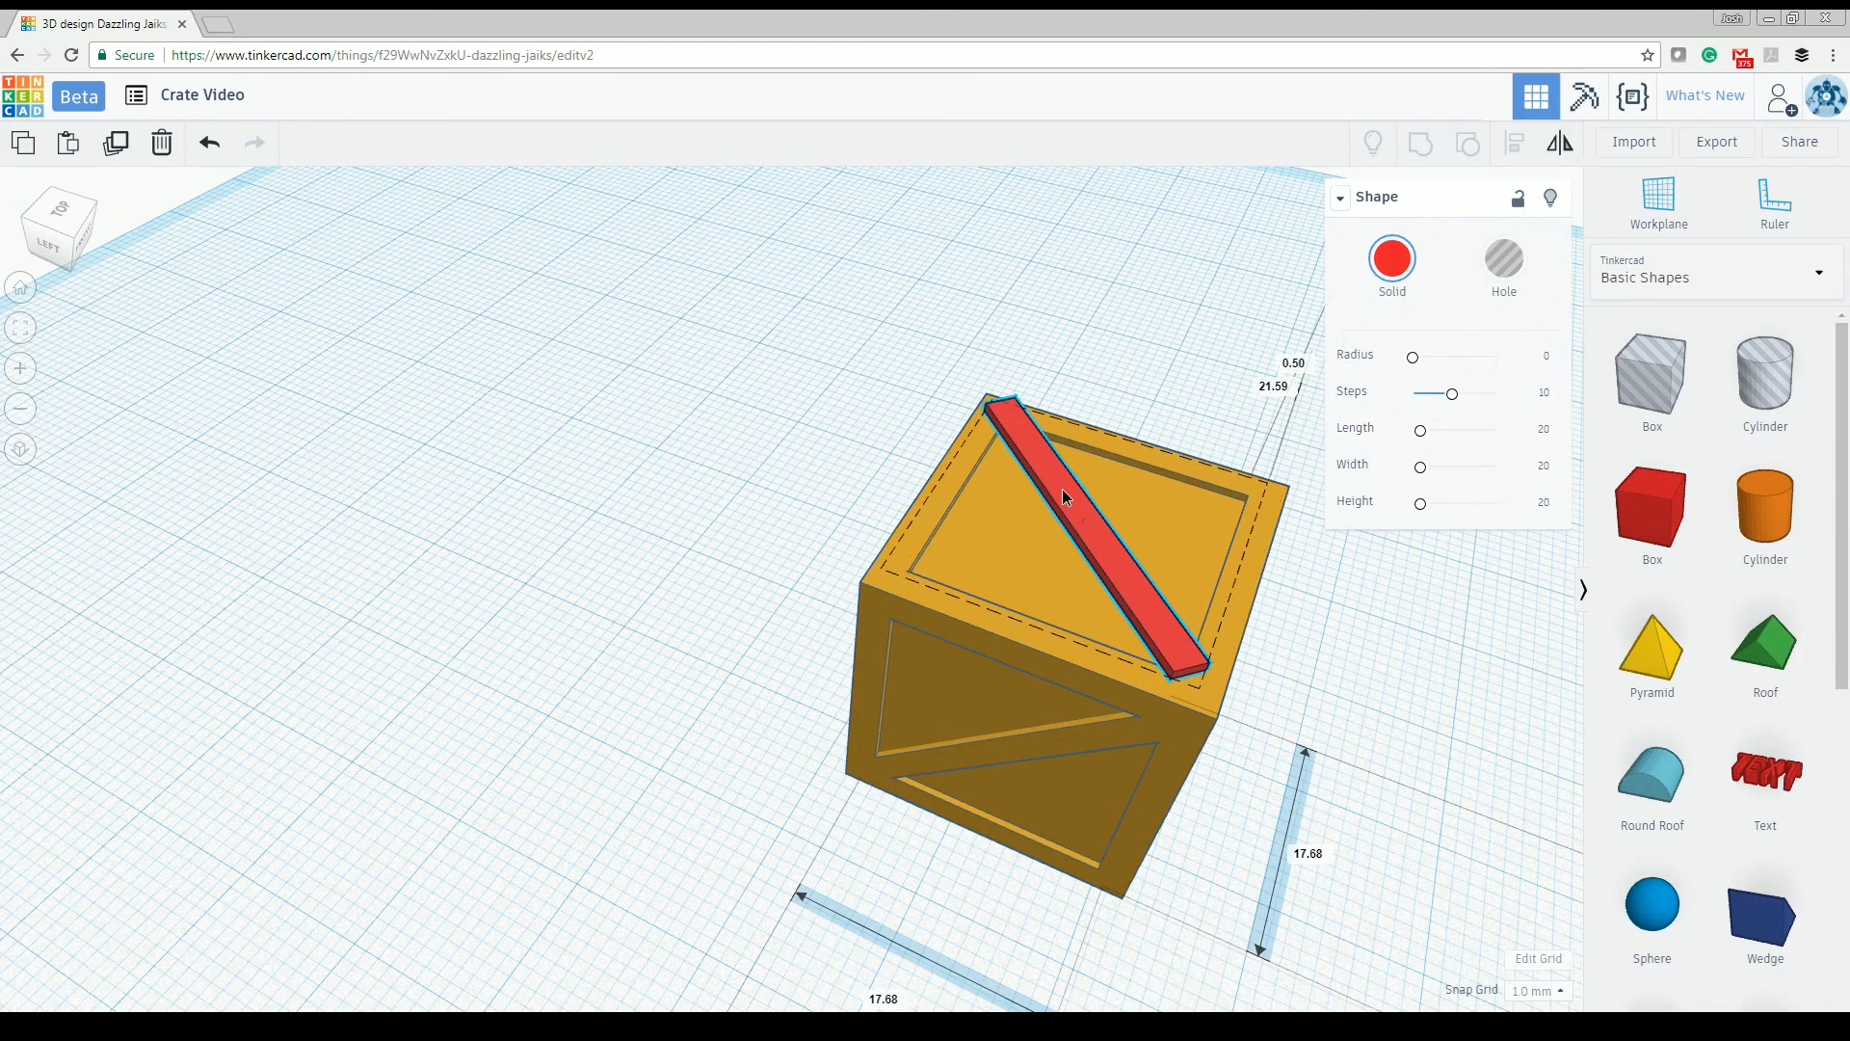
pyautogui.moveTo(1066, 490); pyautogui.dragTo(944, 453, button='right')
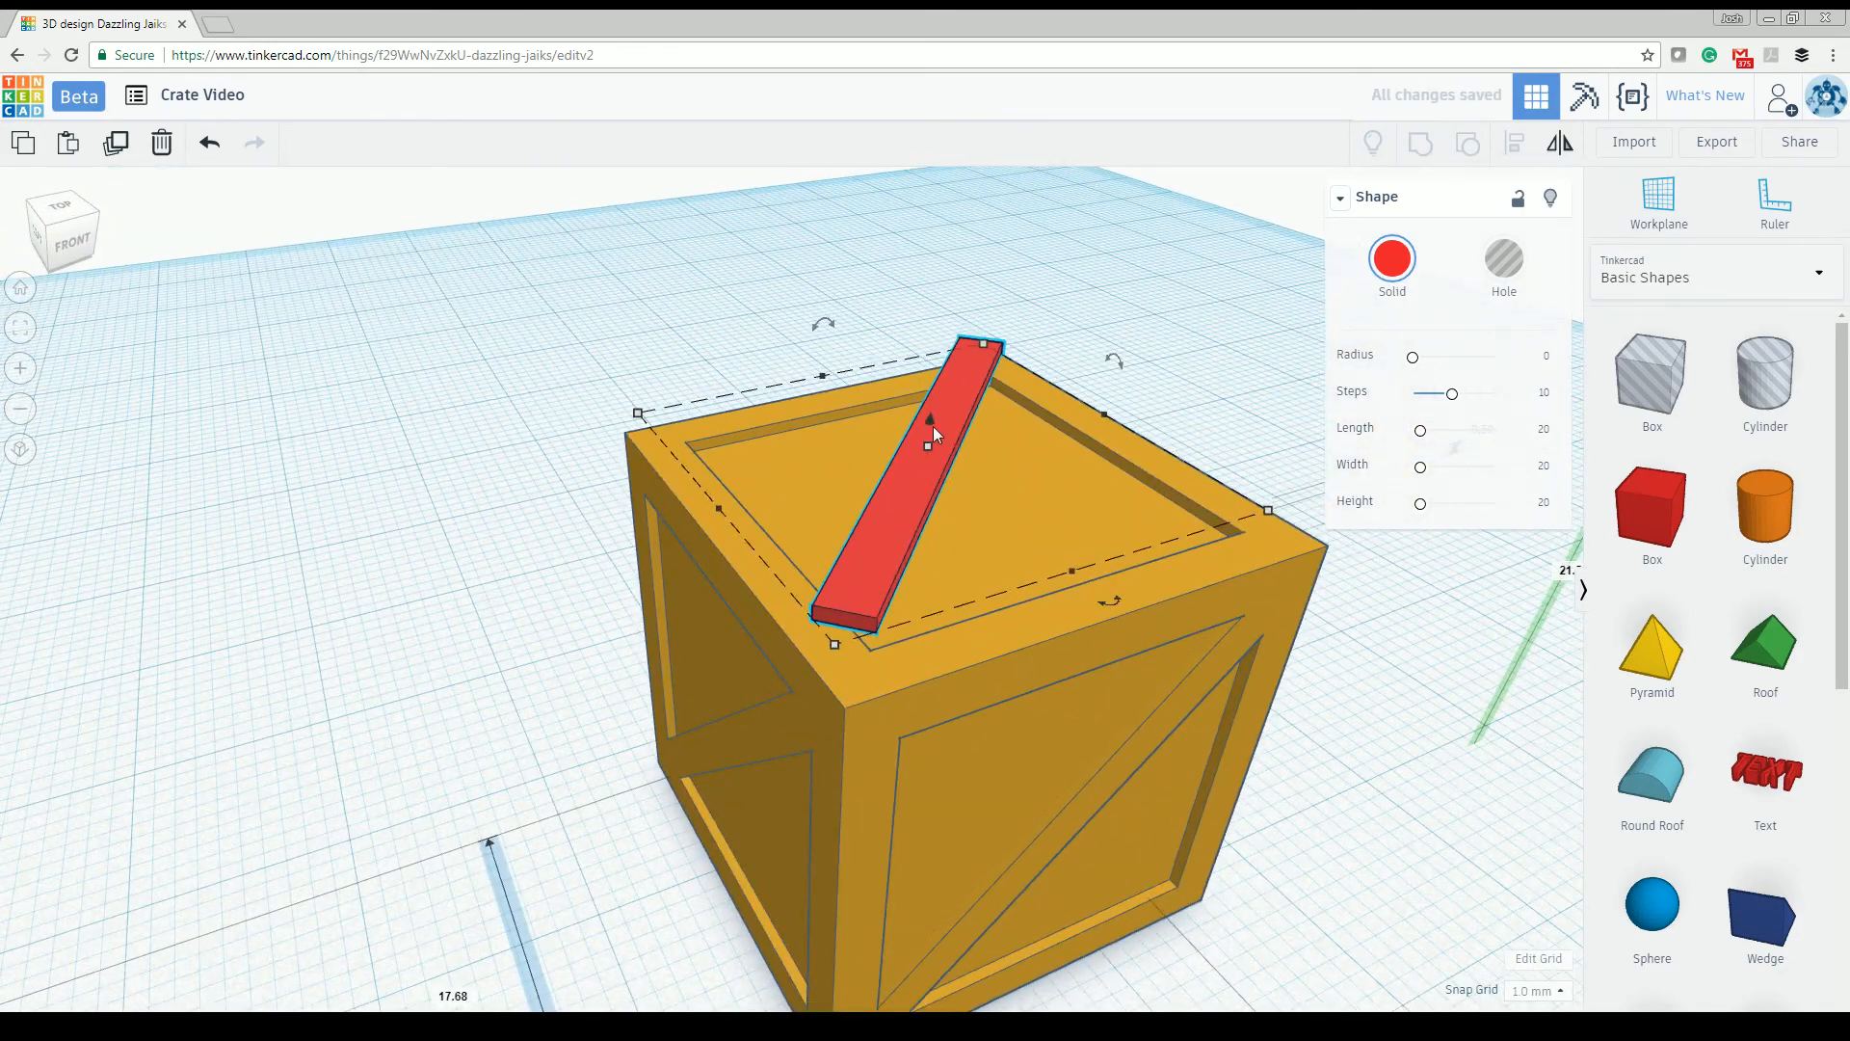
# Step: Lower the red strip by 2 mm into the recess in the crate's top
pyautogui.hotkey('ctrl', 'Down')
pyautogui.hotkey('ctrl', 'Down')
pyautogui.hotkey('ctrl', 'Down')
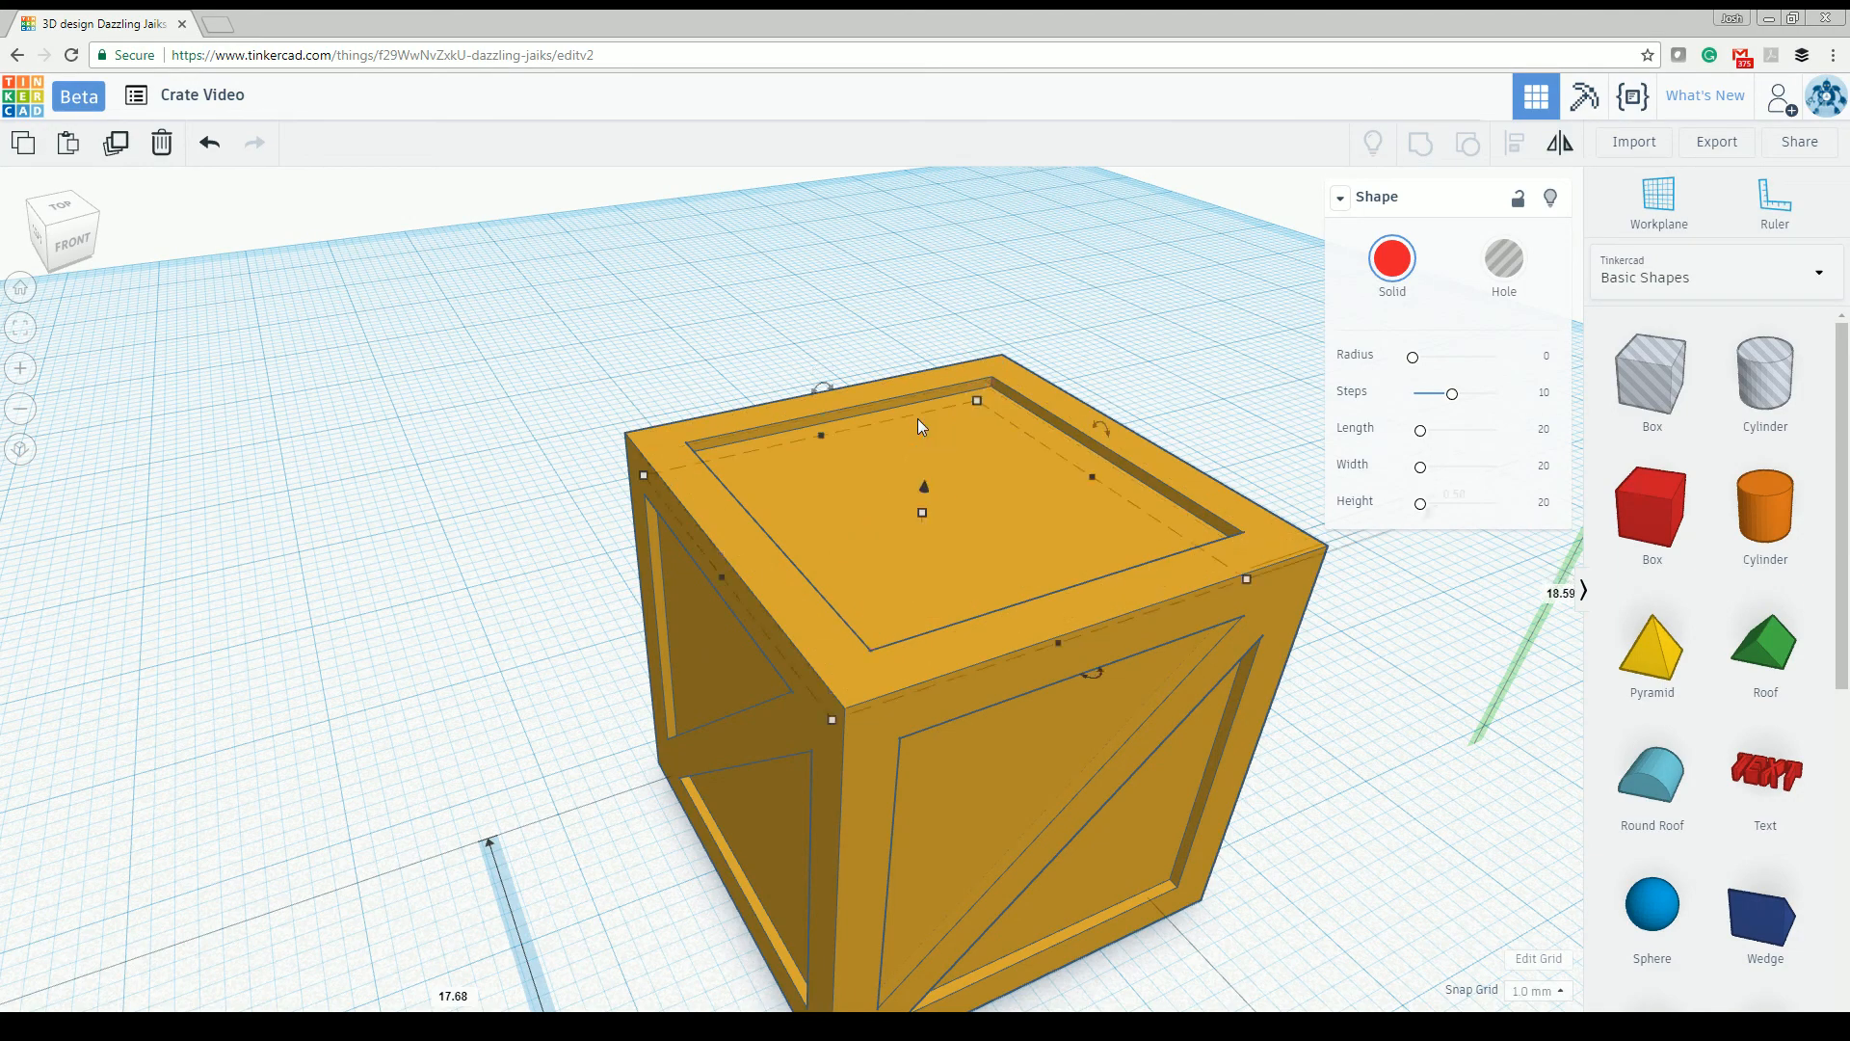
pyautogui.hotkey('ctrl', 'Up')
pyautogui.hotkey('ctrl', 'Up')
pyautogui.hotkey('ctrl', 'Down')
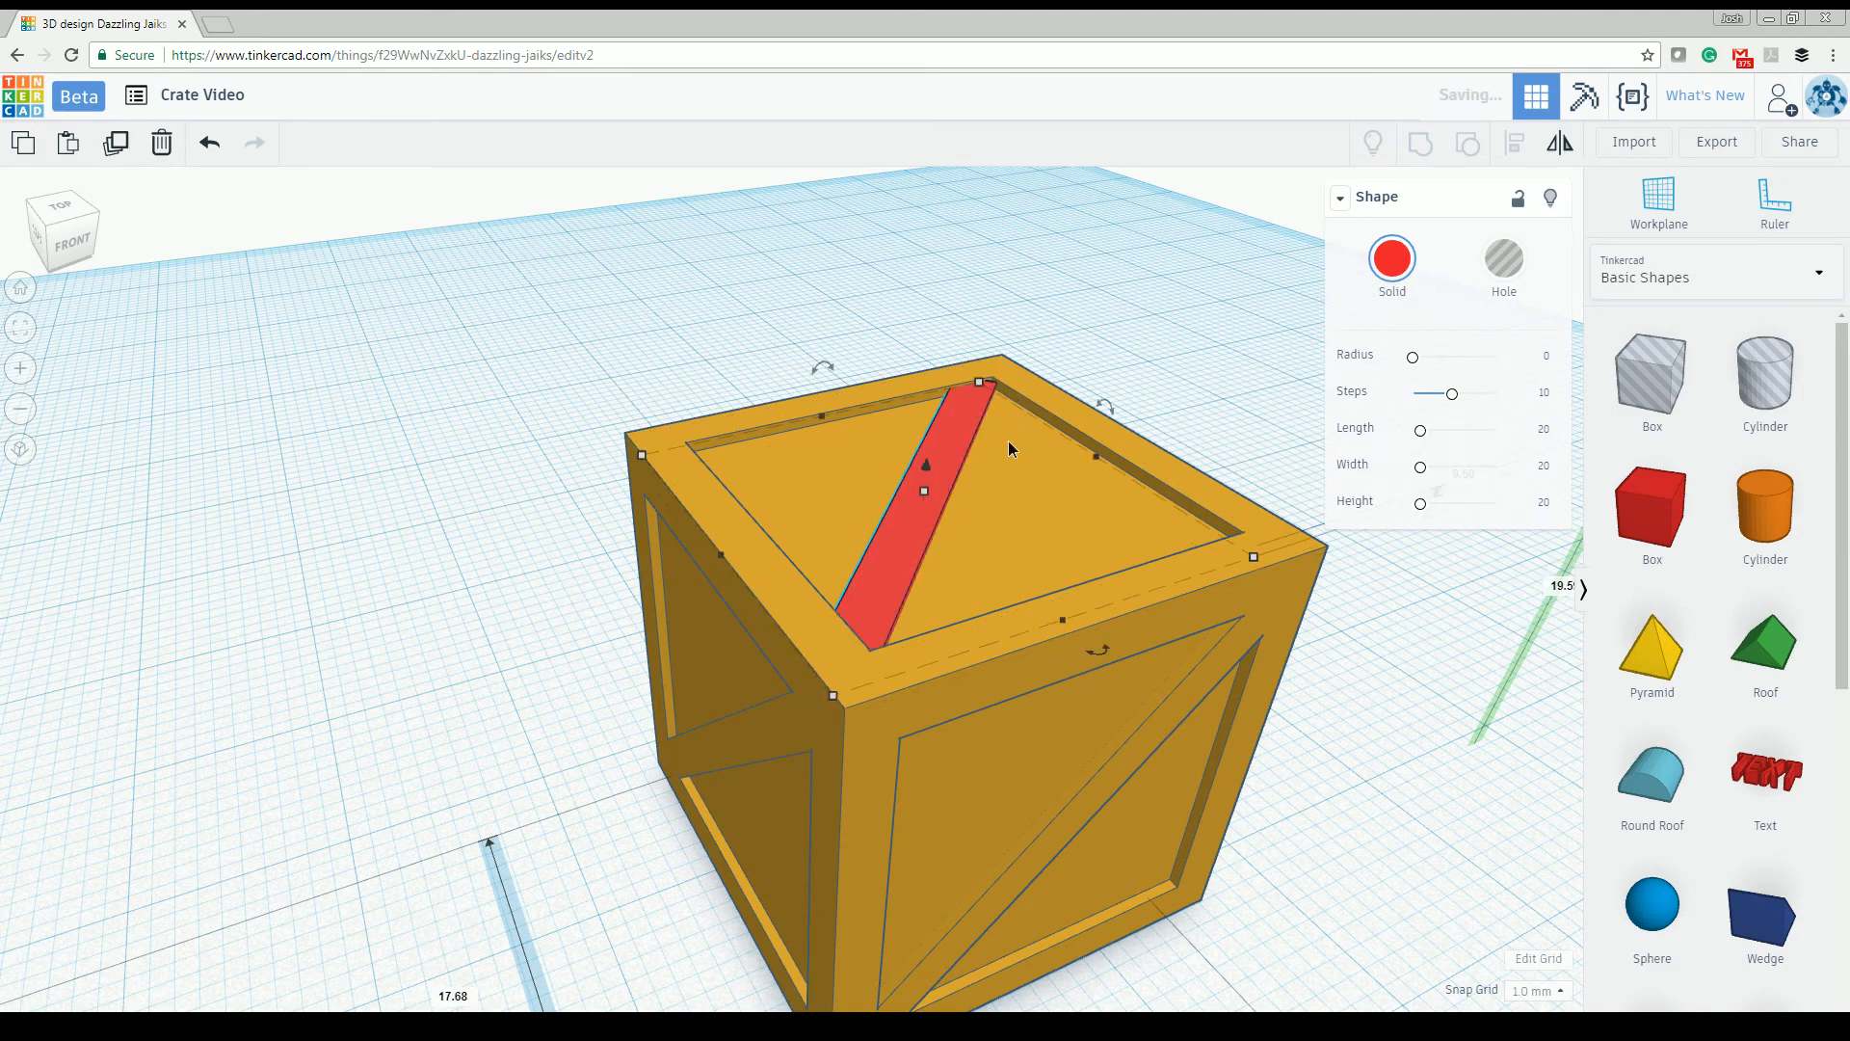
# Step: Align the red strip flush with the crate's top surface
pyautogui.moveTo(1008, 441); pyautogui.dragTo(901, 487, button='right')
pyautogui.moveTo(806, 376); pyautogui.dragTo(1014, 731)
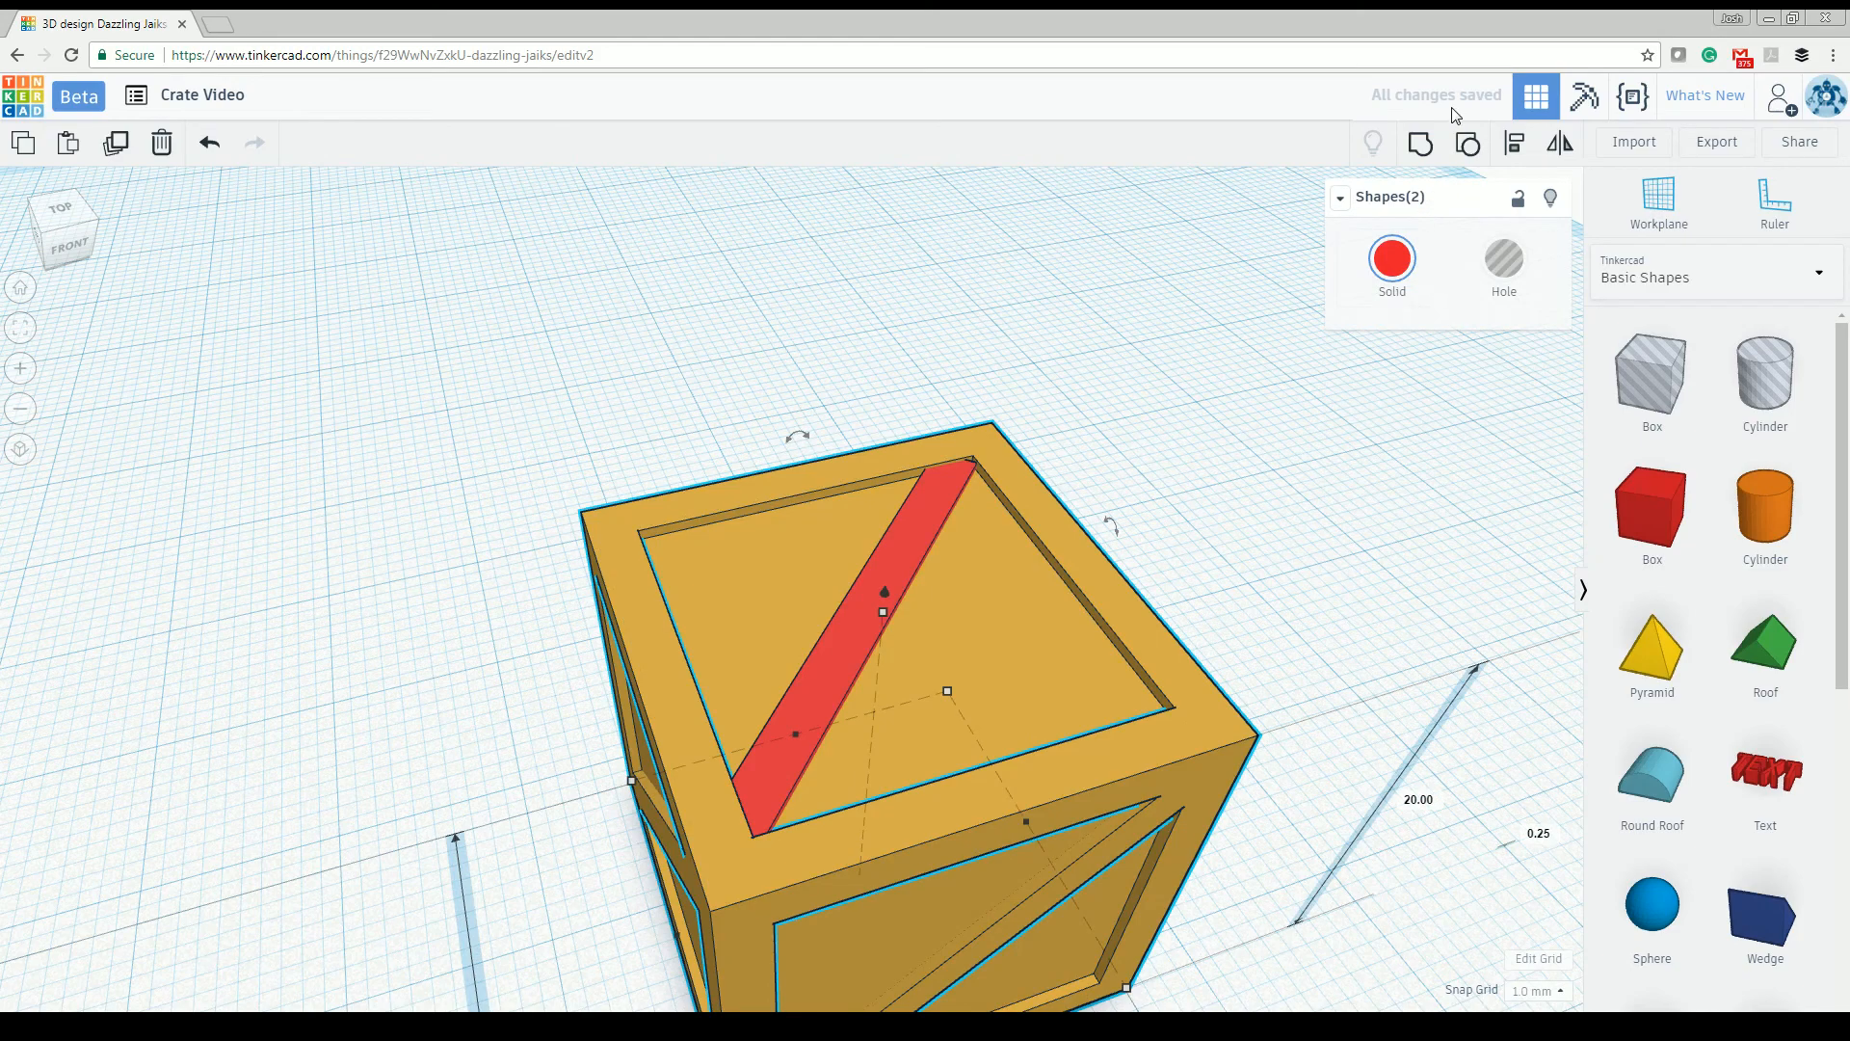
pyautogui.click(1514, 143)
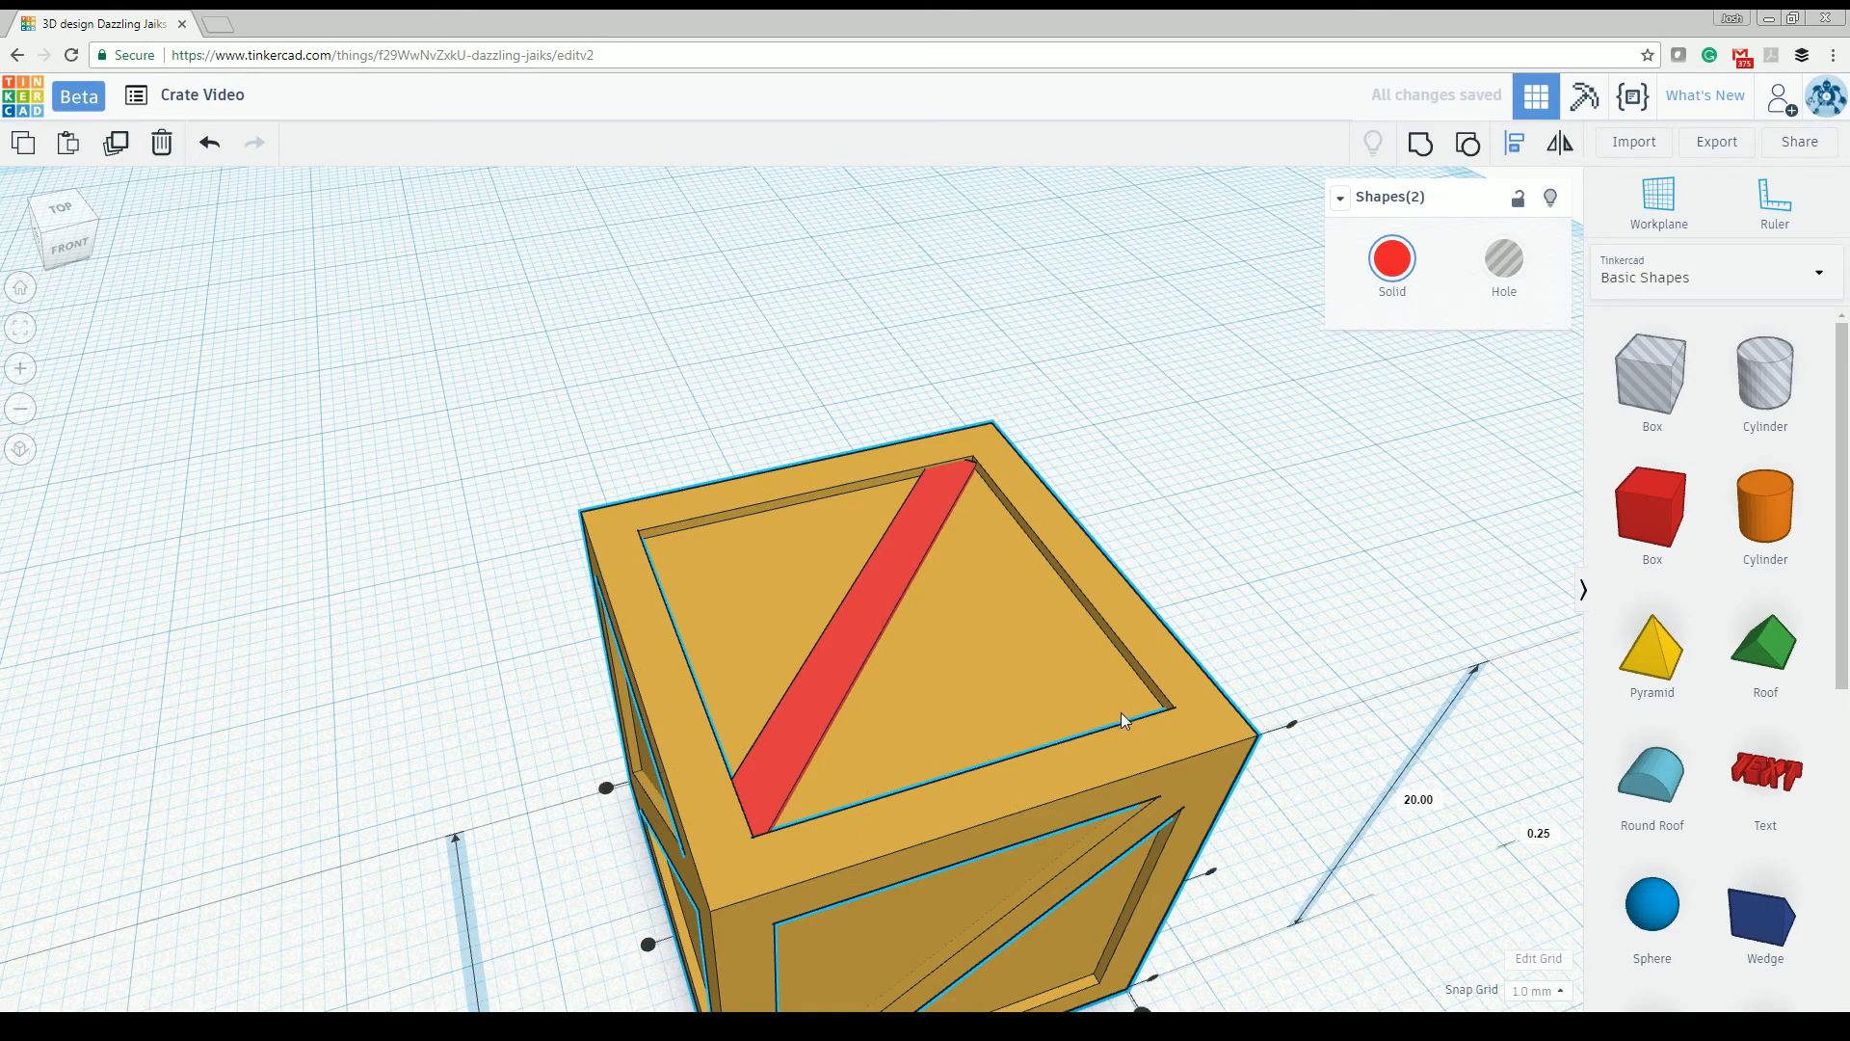
pyautogui.moveTo(535, 640); pyautogui.dragTo(550, 842, button='right')
pyautogui.click(548, 667)
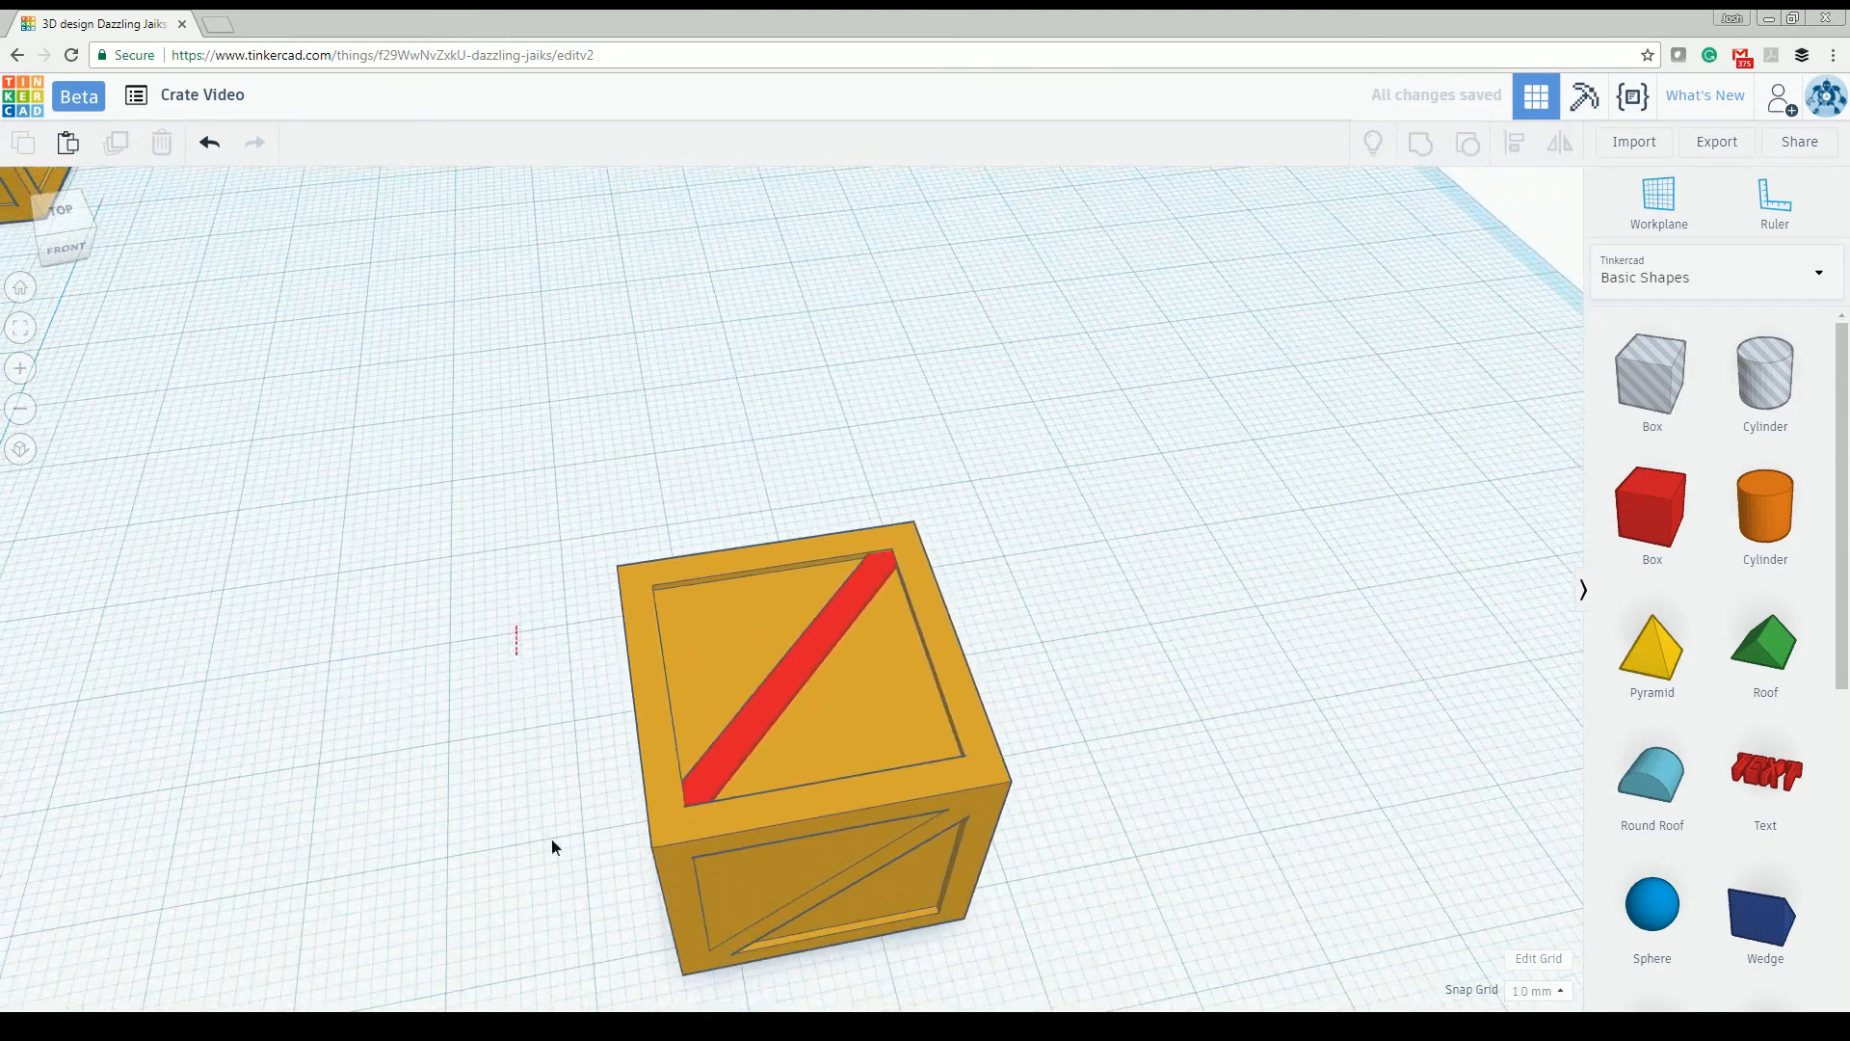
pyautogui.hotkey('ctrl', 'a')
pyautogui.click(1512, 145)
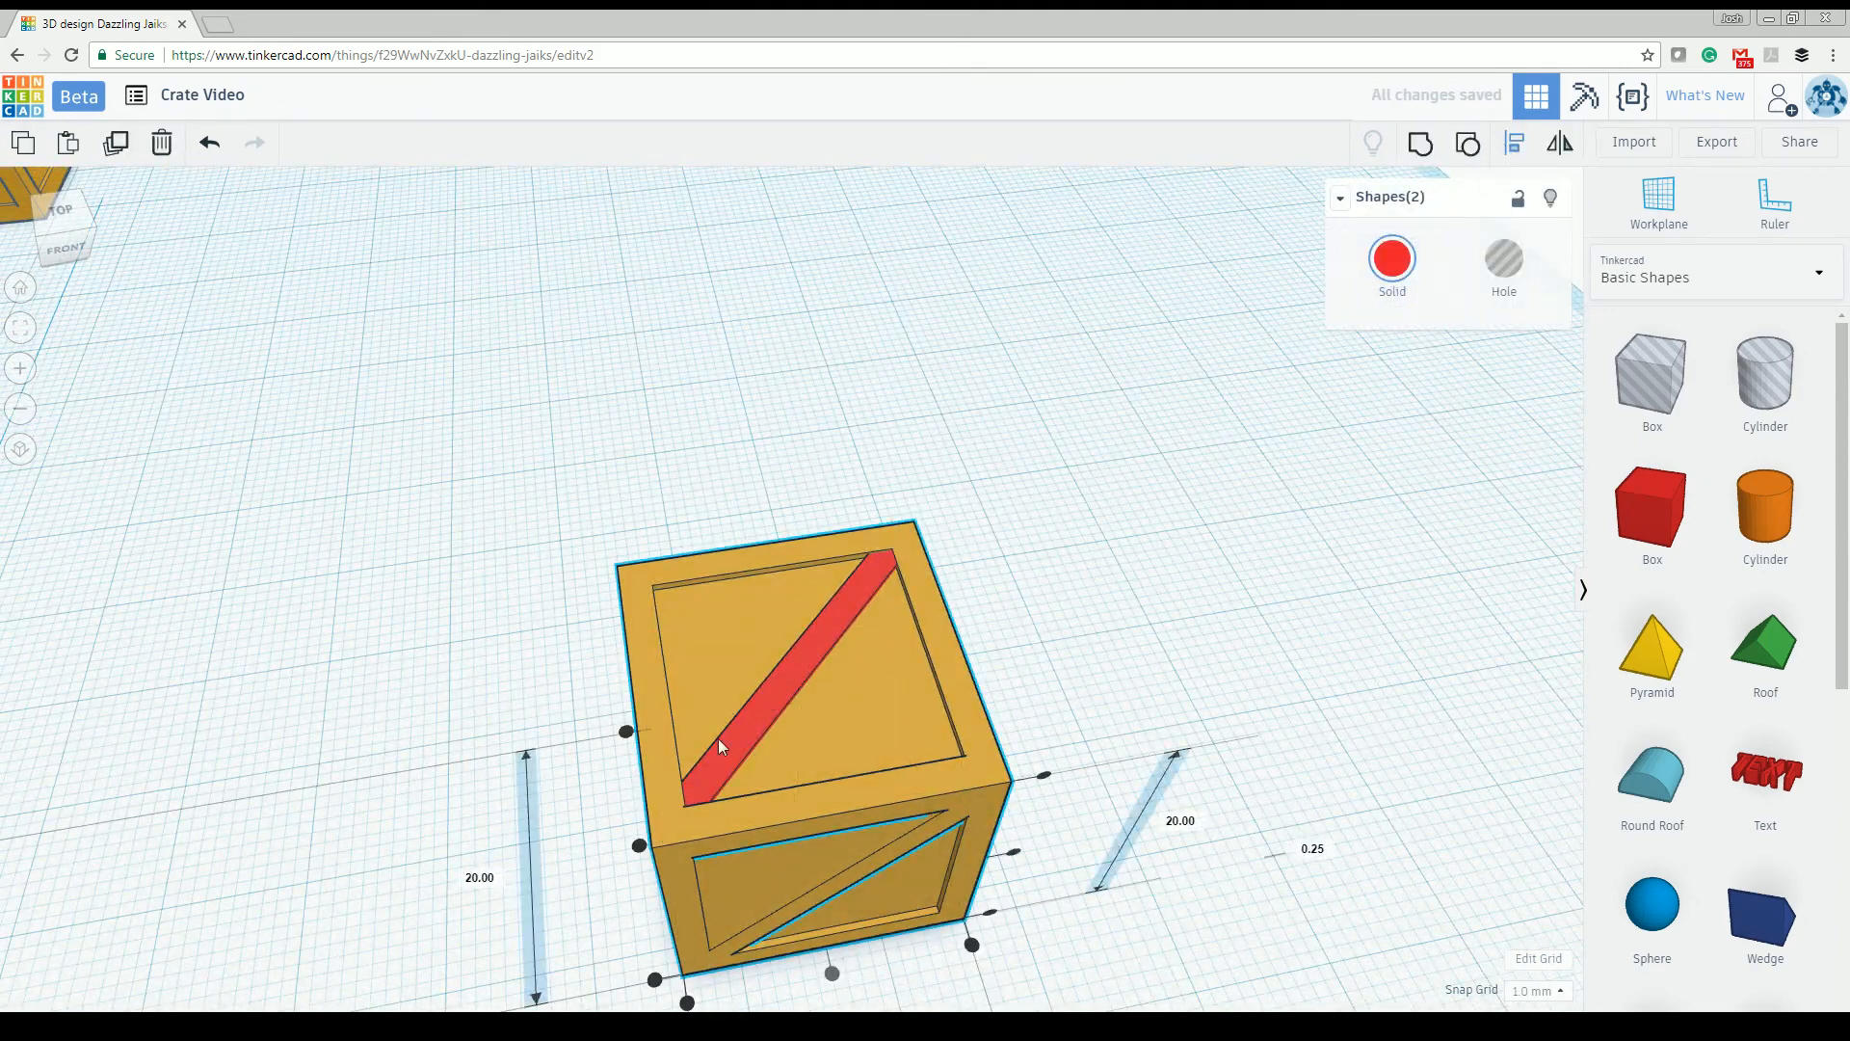
pyautogui.click(1046, 775)
pyautogui.click(1059, 693)
pyautogui.moveTo(1059, 693); pyautogui.dragTo(1064, 644, button='right')
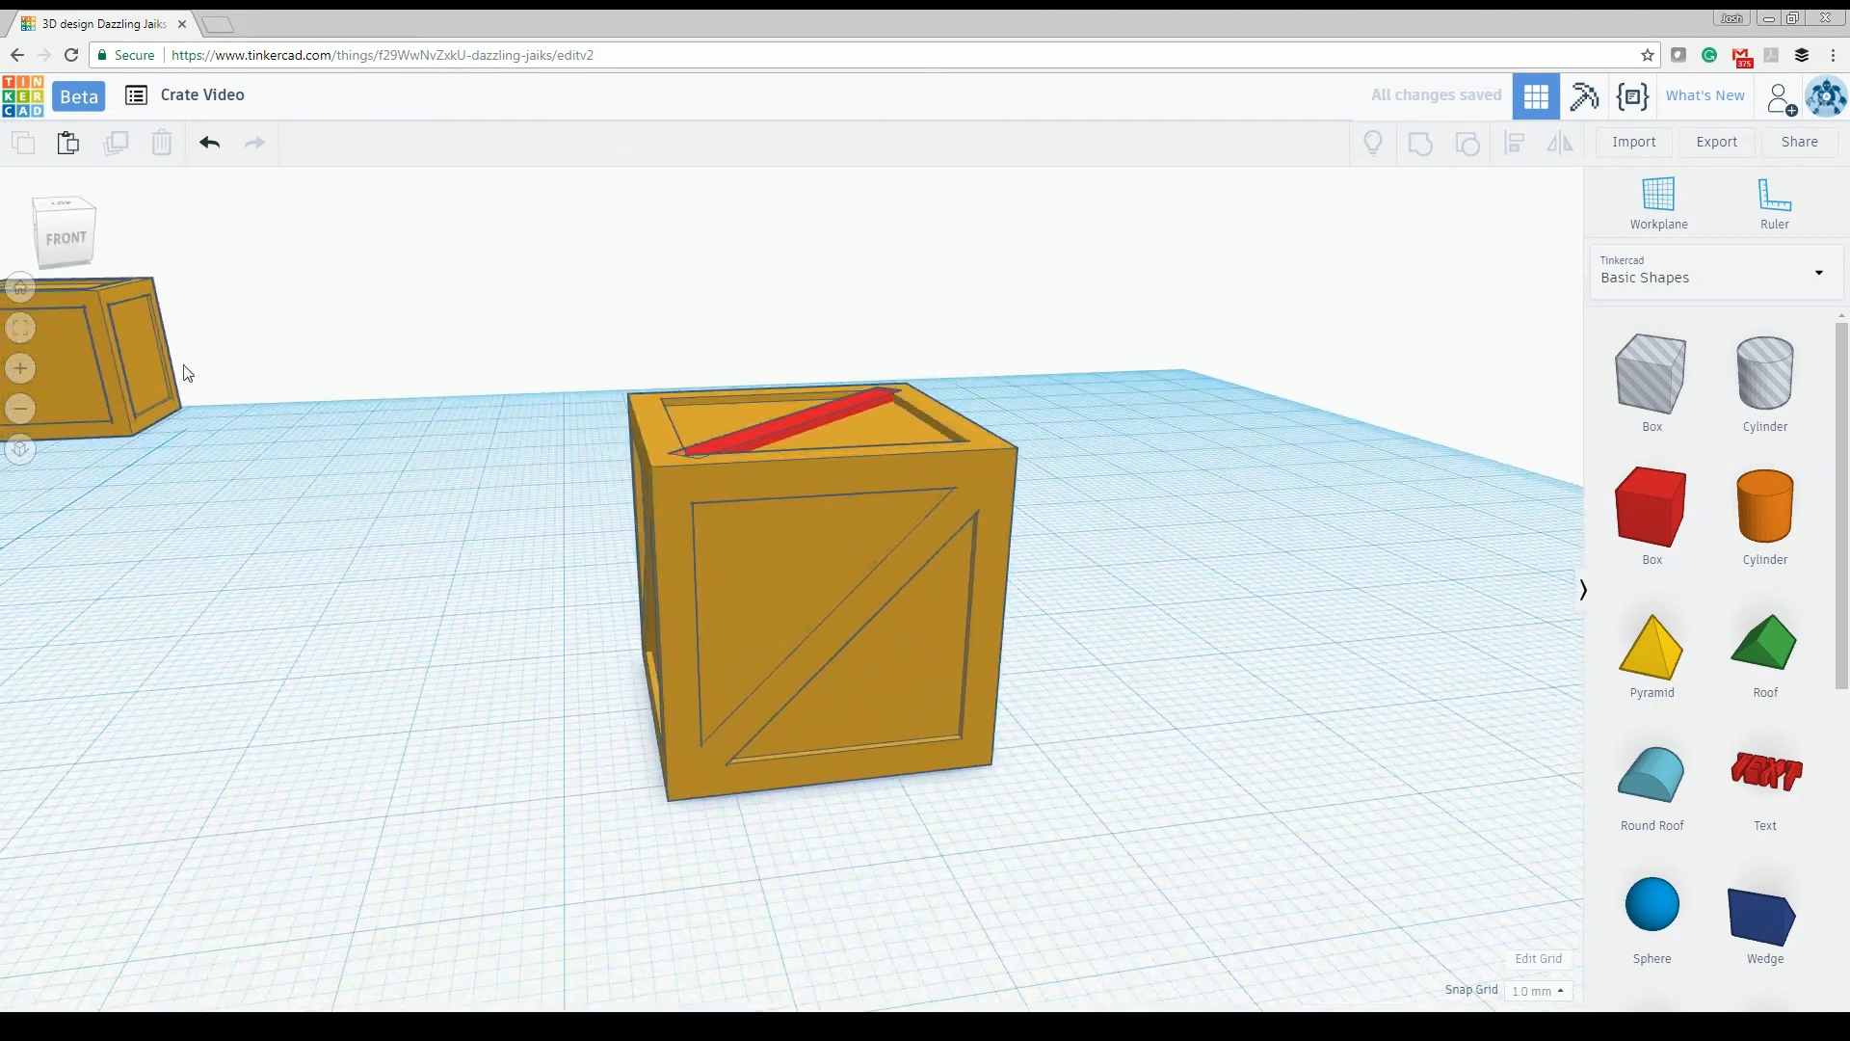
# Step: Group the crate with the top strip and colour the whole group golden yellow
pyautogui.moveTo(382, 382); pyautogui.dragTo(993, 665)
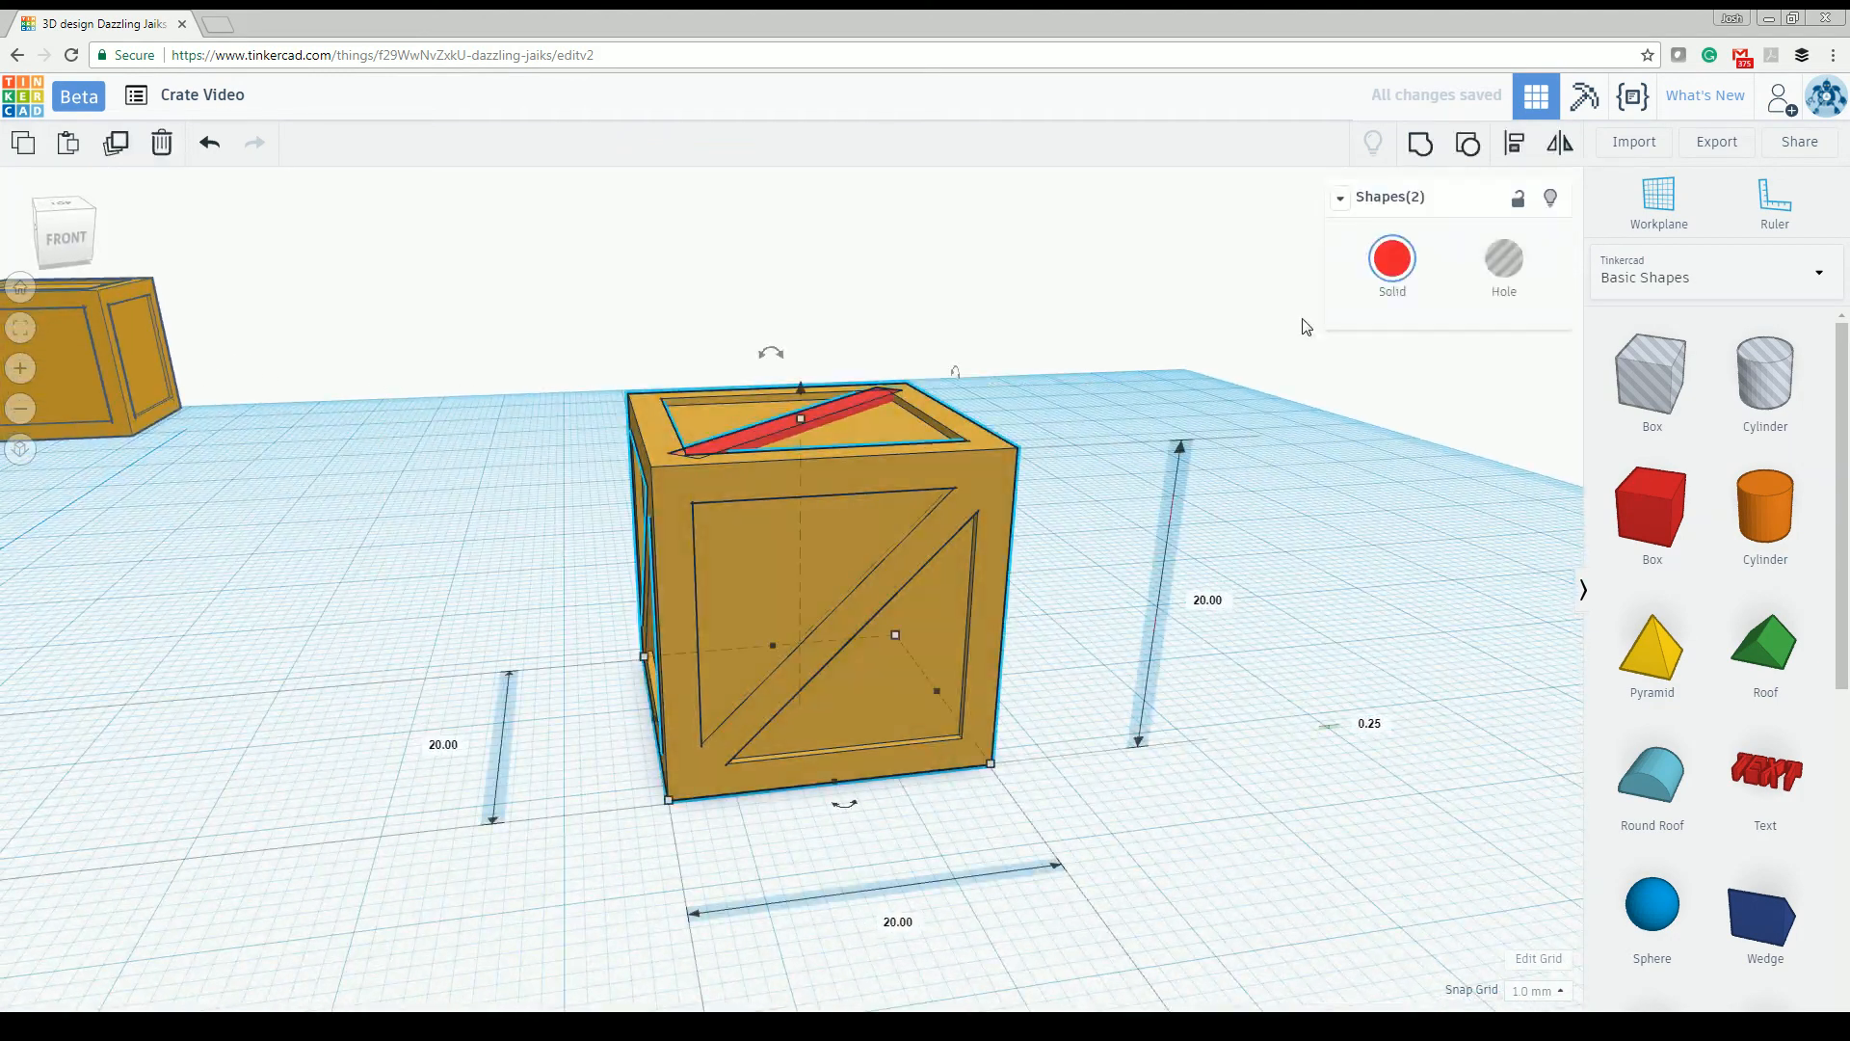
pyautogui.click(1421, 143)
pyautogui.click(1434, 300)
pyautogui.click(1427, 404)
pyautogui.click(1139, 368)
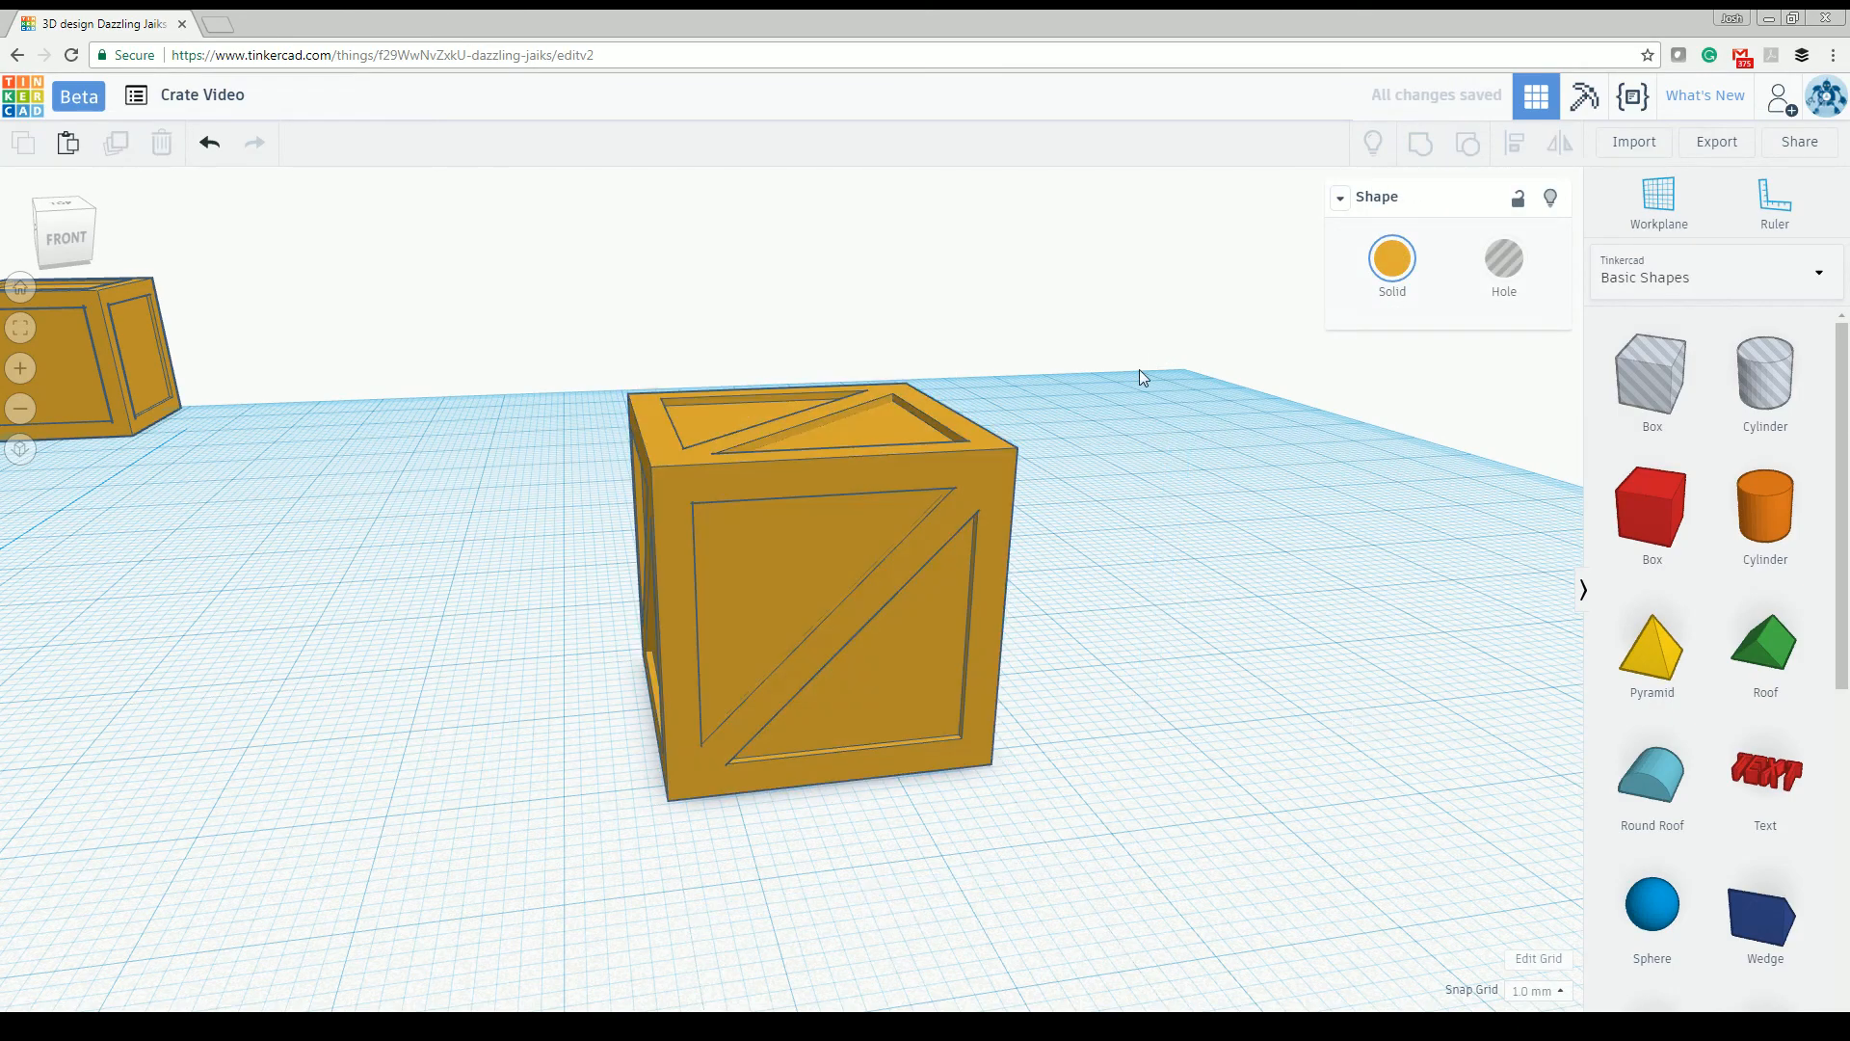
# Step: Duplicate the crate with the diagonal boards and ungroup the copy so its red top strip is a separate piece
pyautogui.moveTo(1139, 368); pyautogui.dragTo(927, 597, button='right')
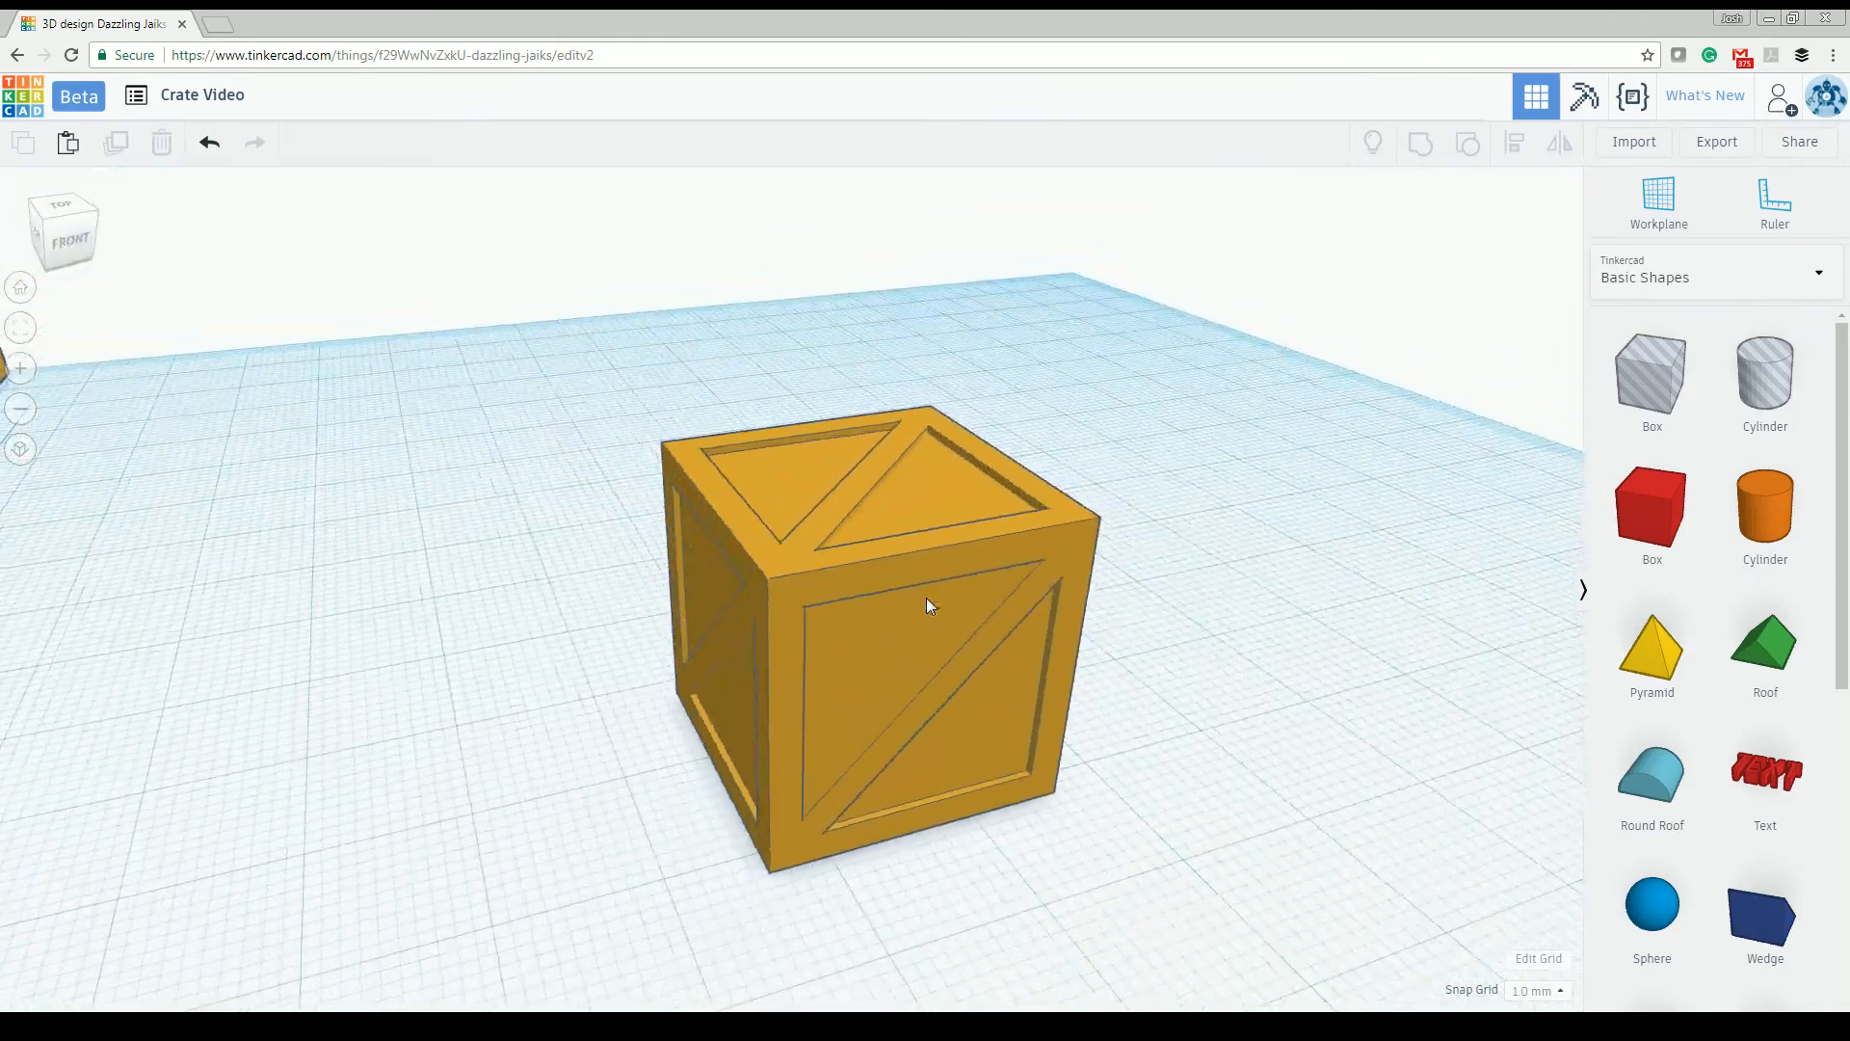
pyautogui.moveTo(607, 417); pyautogui.dragTo(1118, 744)
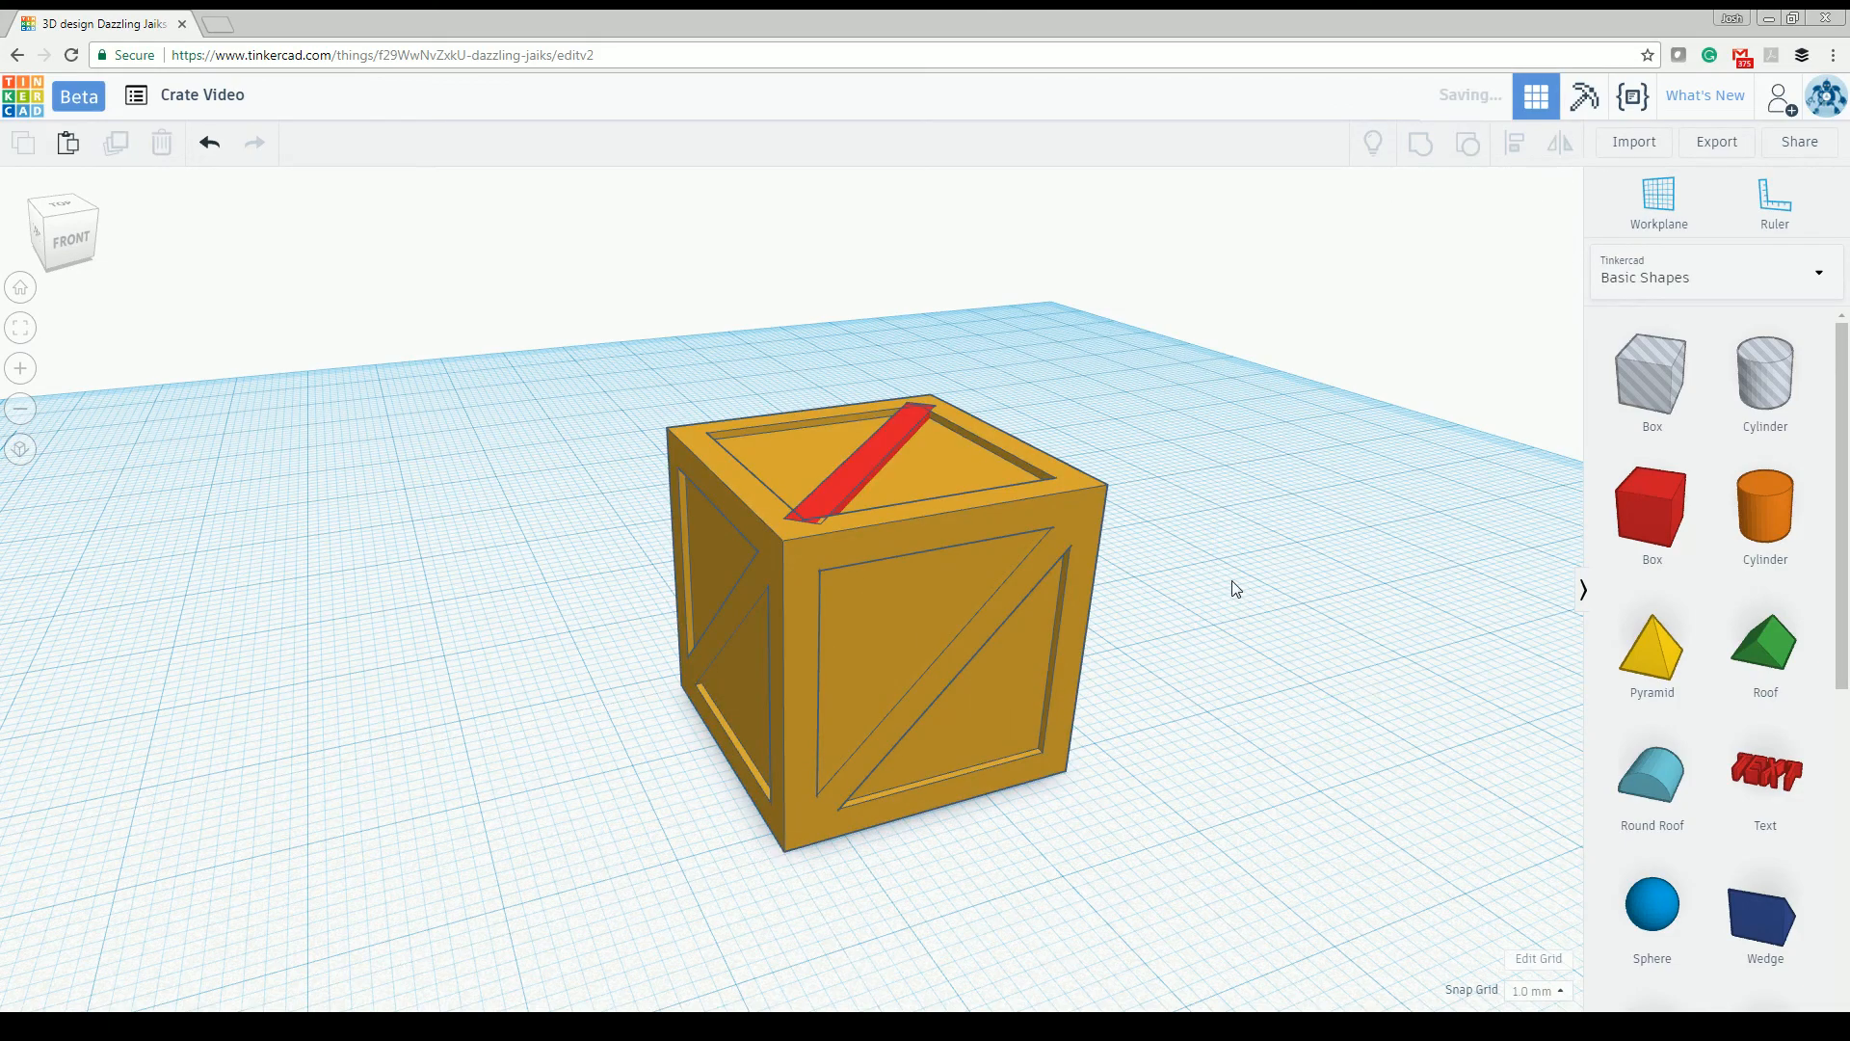
pyautogui.moveTo(1232, 580); pyautogui.dragTo(1147, 569, button='right')
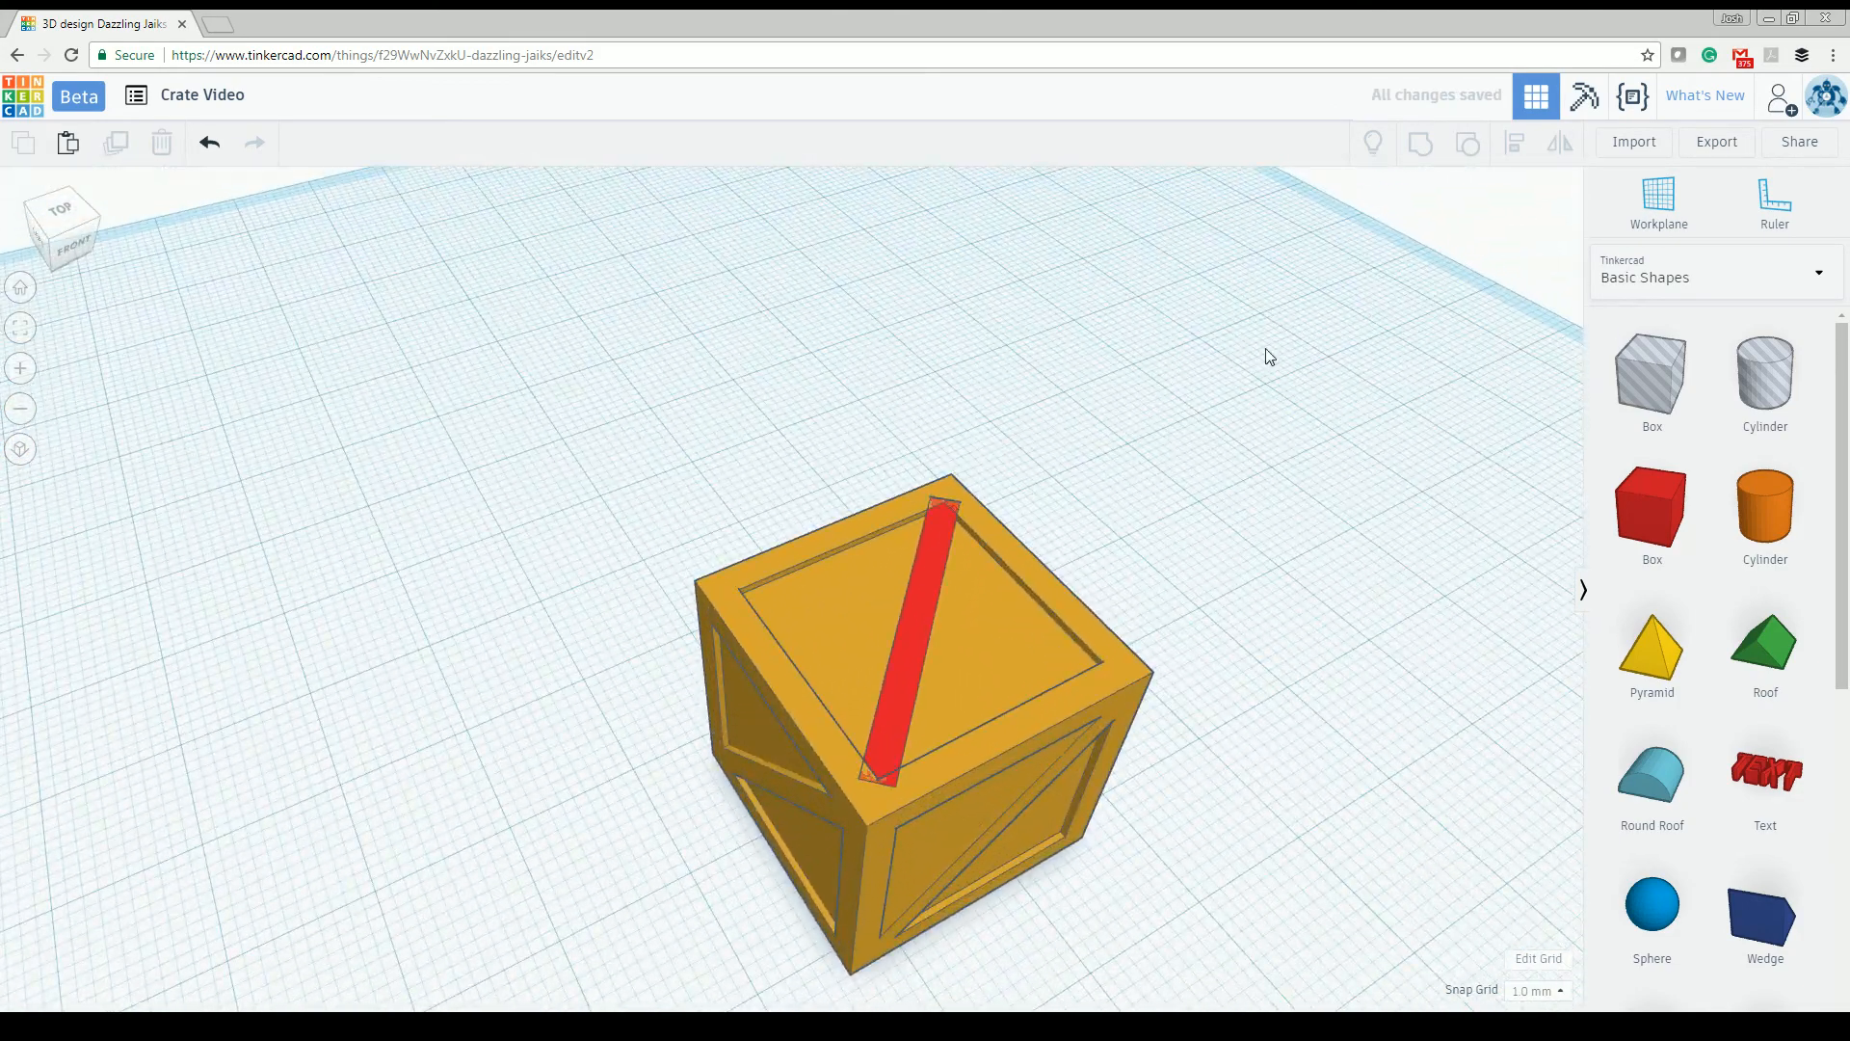
# Step: Duplicate the red top strip and rotate the duplicate by 90° to form an X across the crate's top
pyautogui.click(925, 617)
pyautogui.moveTo(1267, 785); pyautogui.dragTo(962, 767, button='right')
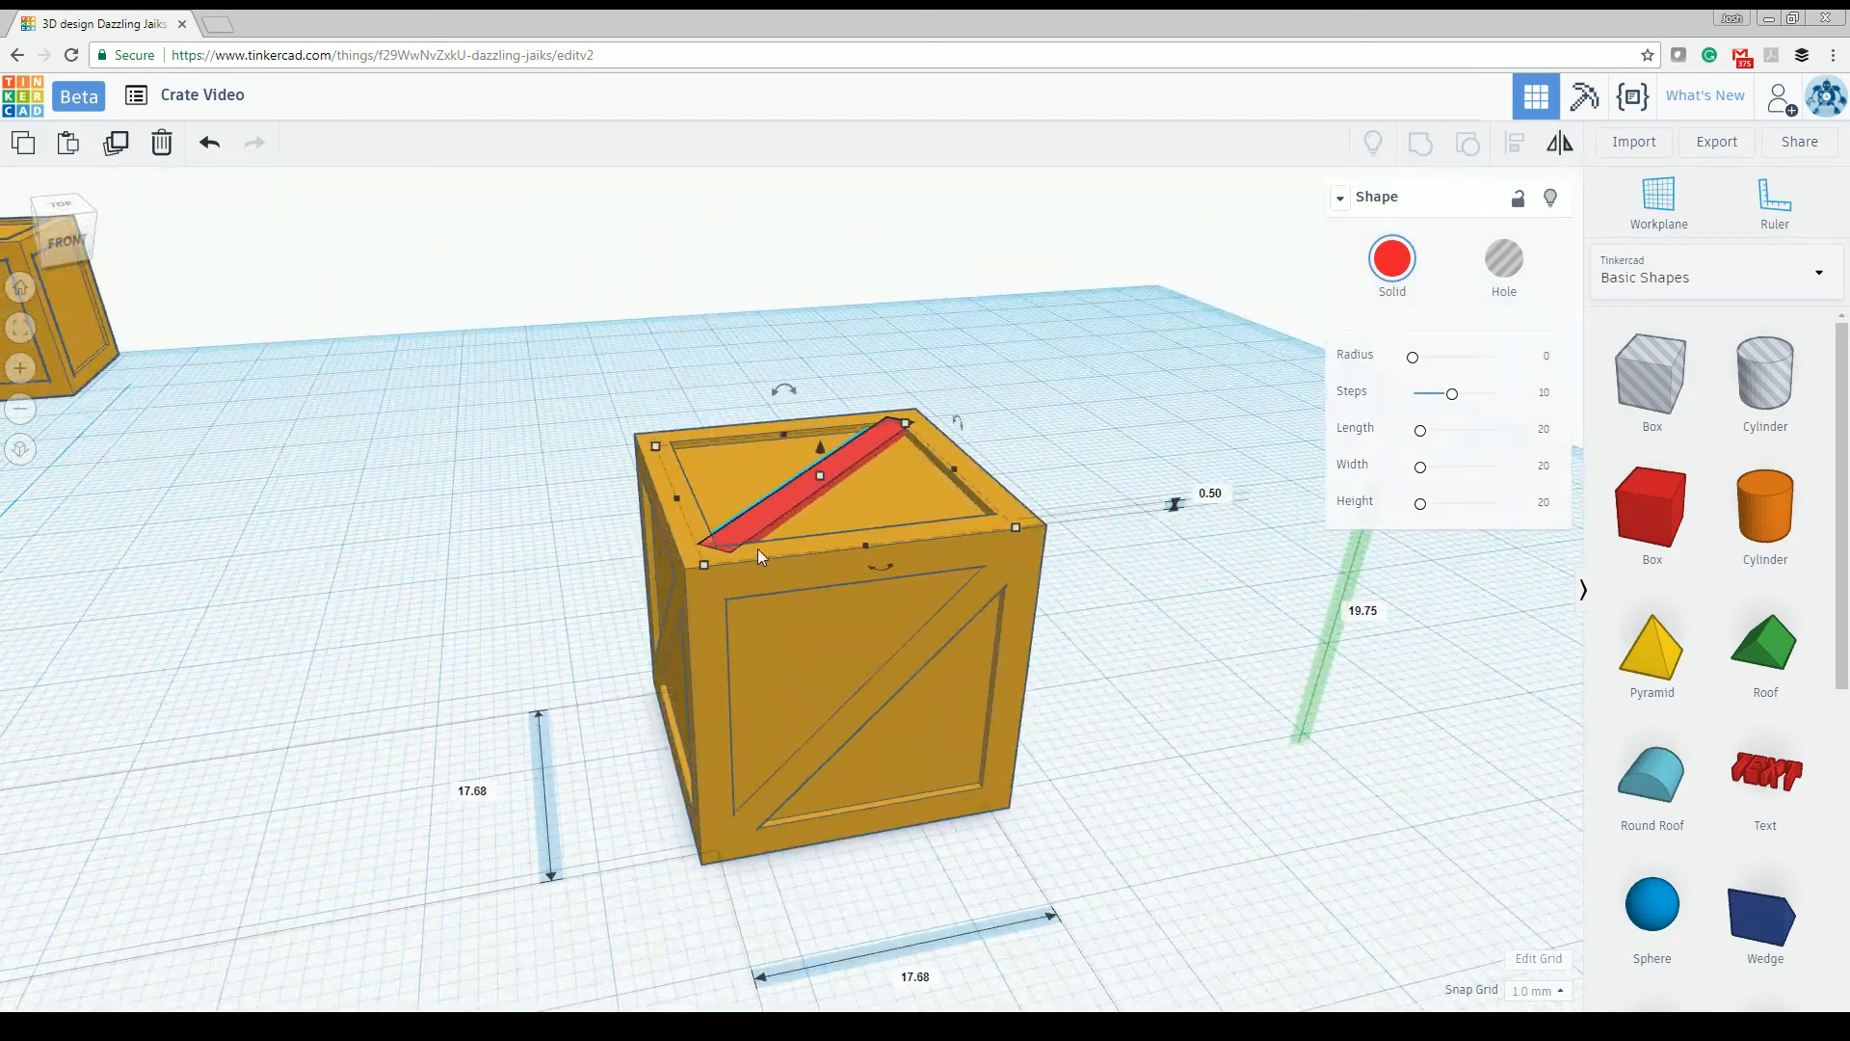
pyautogui.moveTo(998, 554); pyautogui.dragTo(931, 738, button='right')
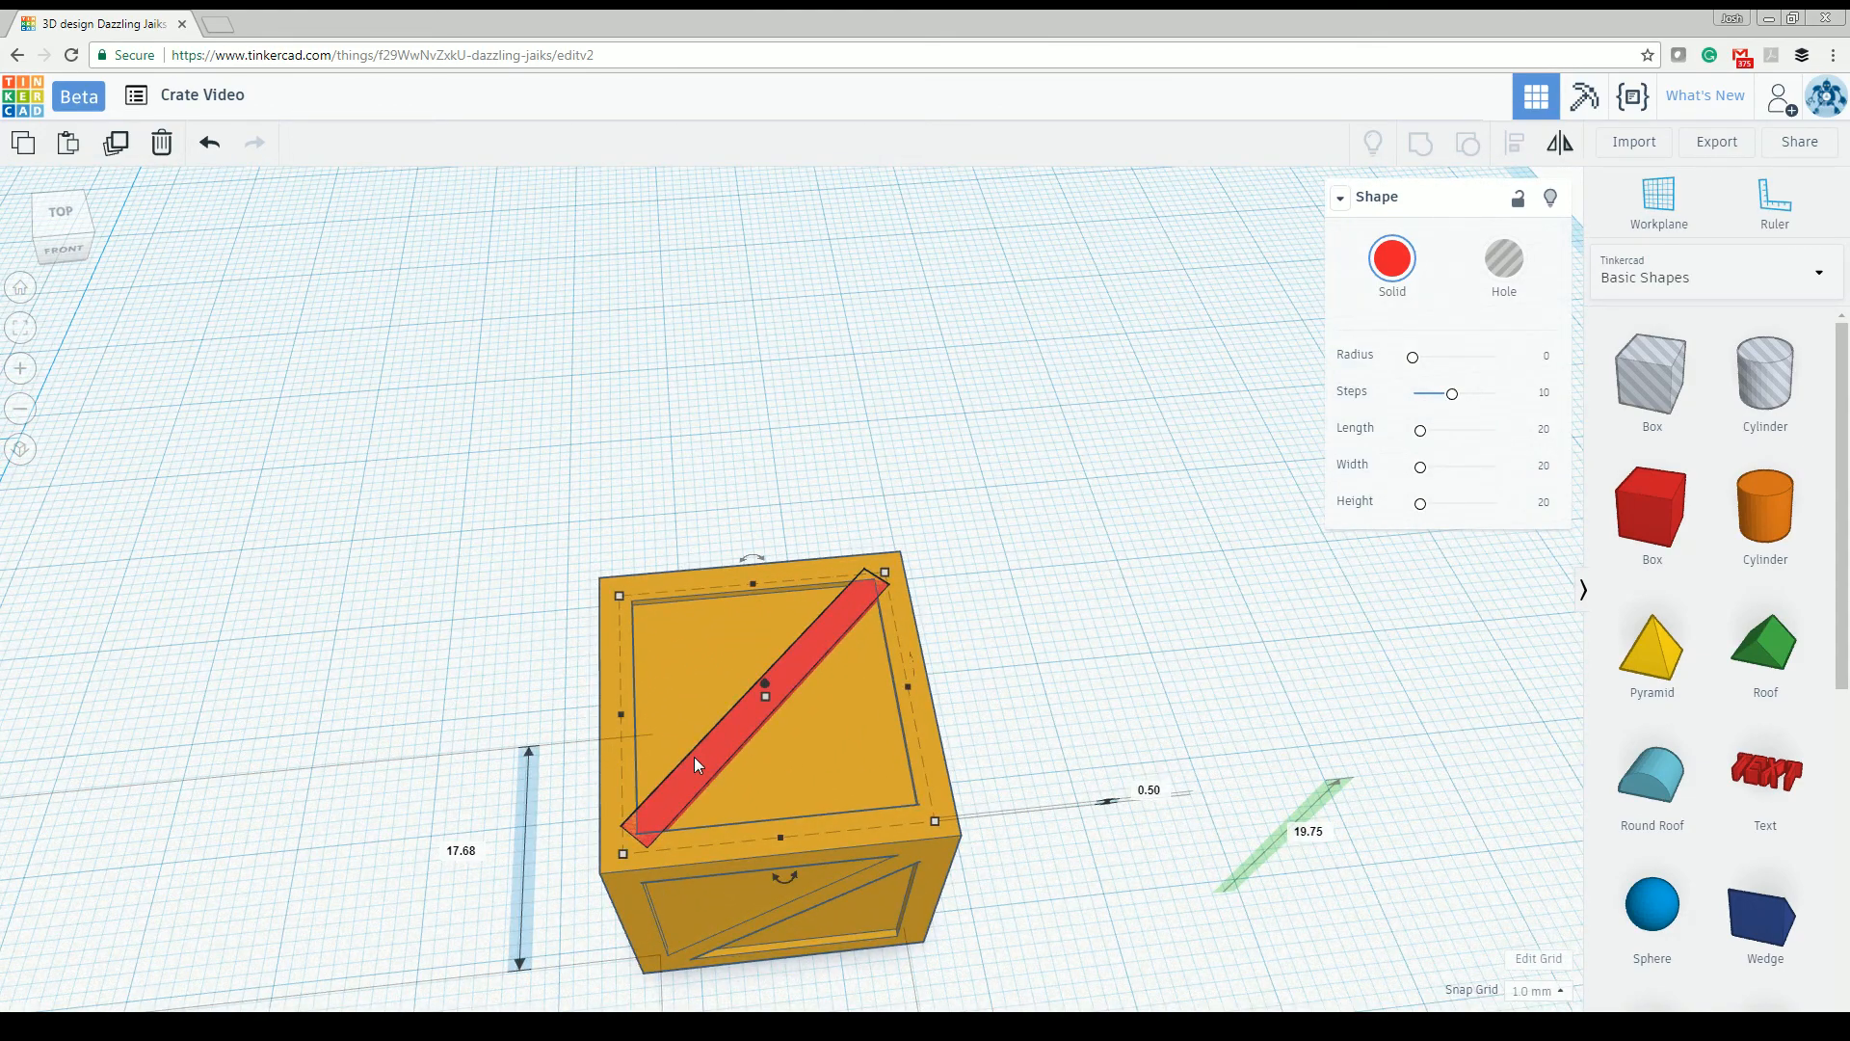
pyautogui.click(716, 735)
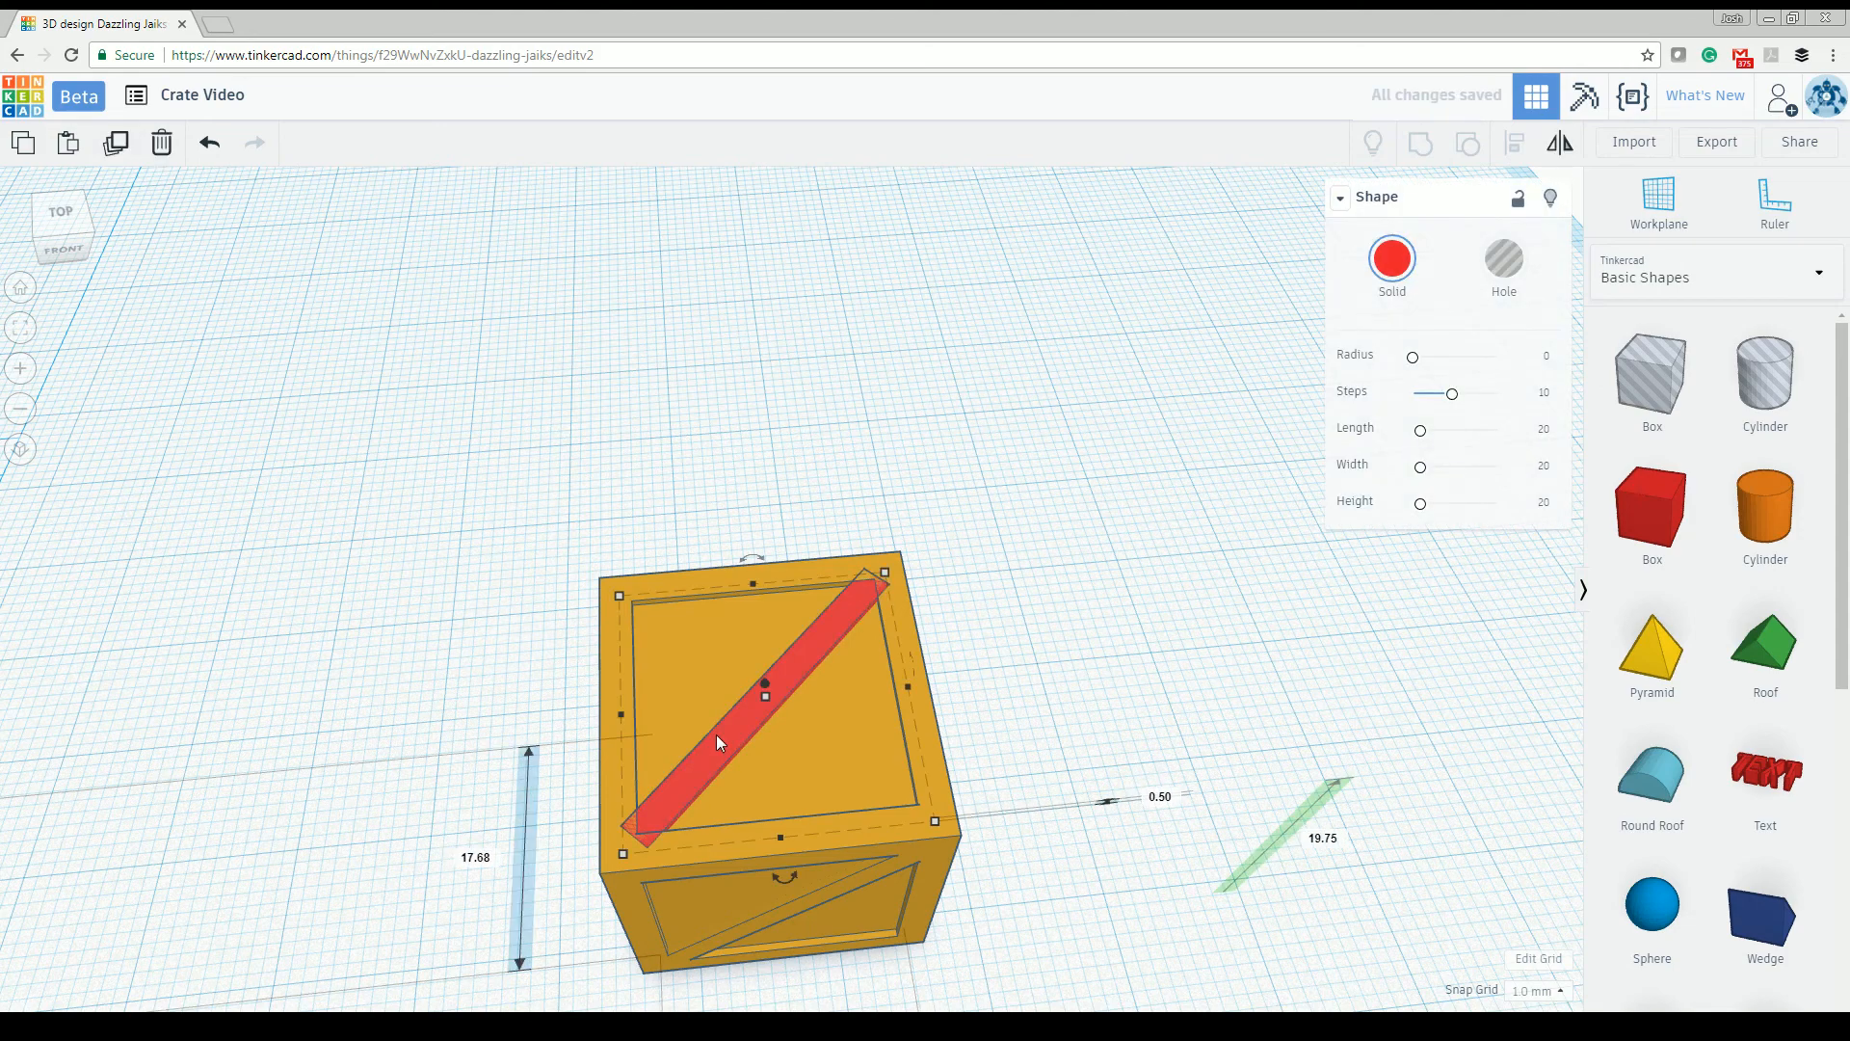
pyautogui.moveTo(787, 895)
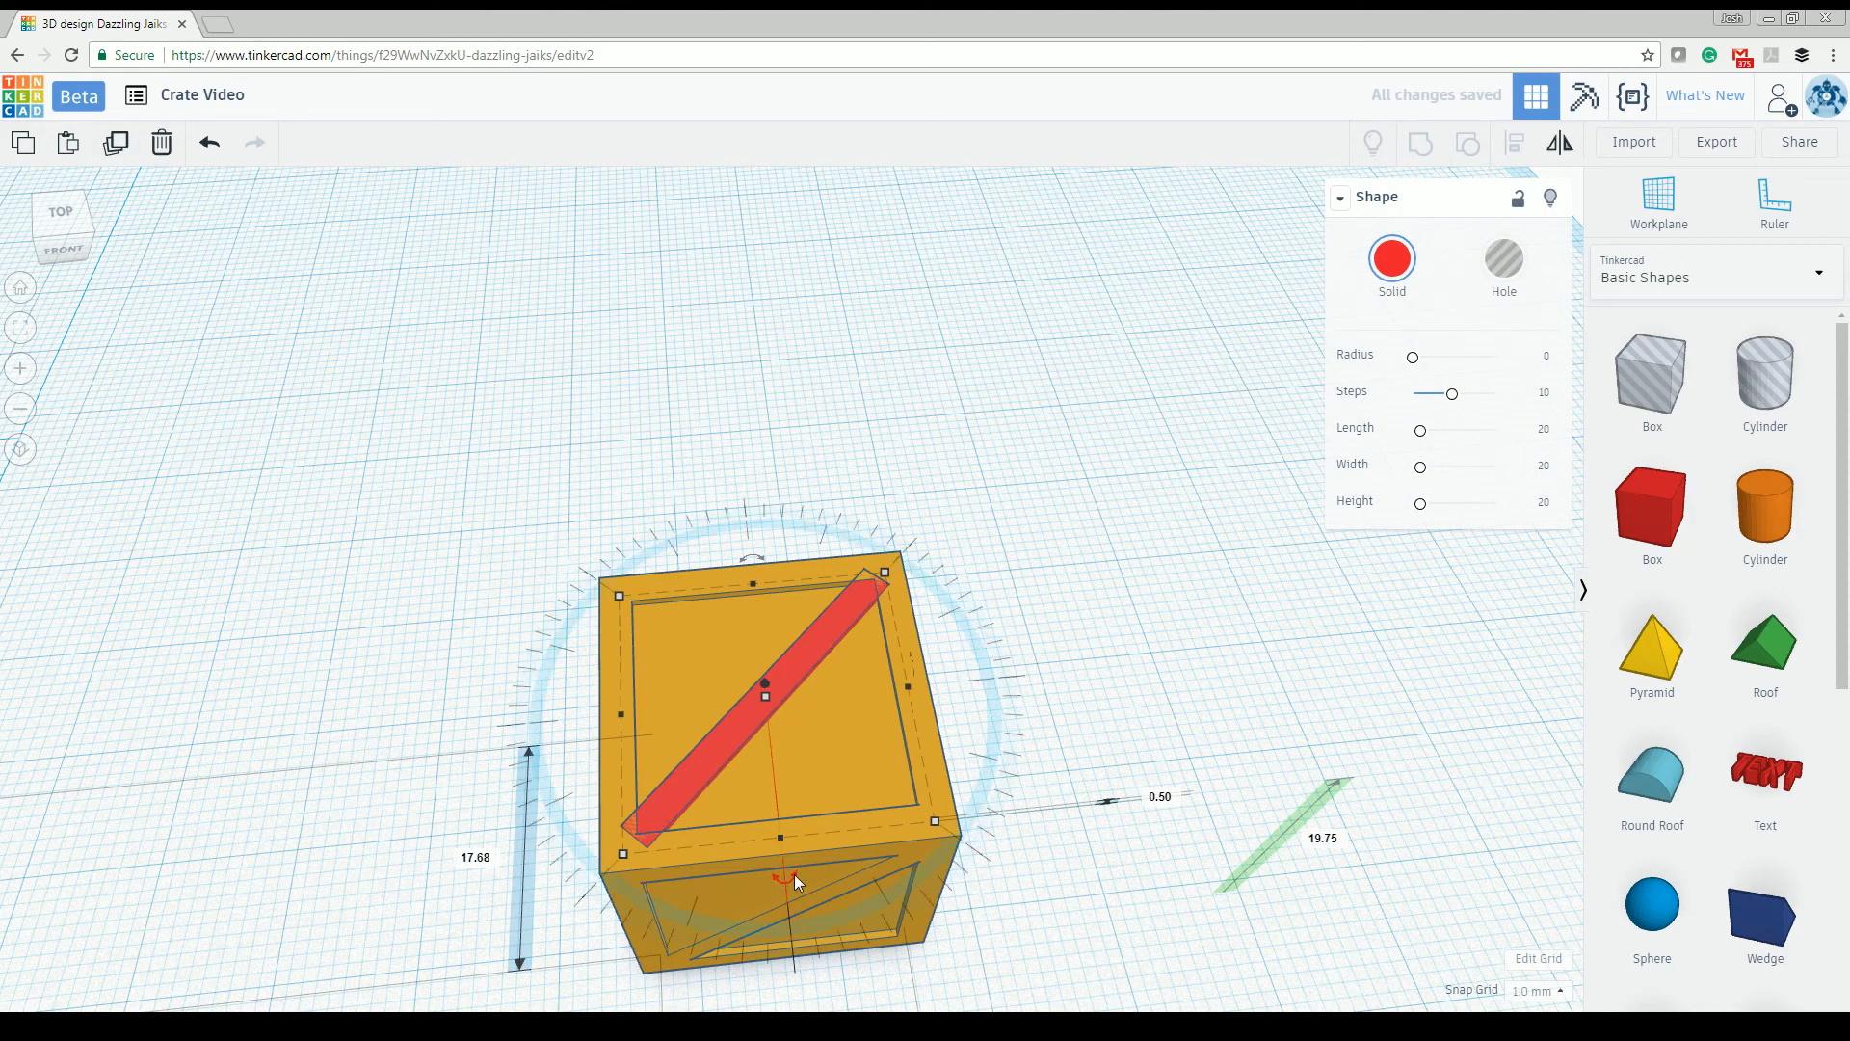
pyautogui.moveTo(794, 875); pyautogui.dragTo(1001, 707)
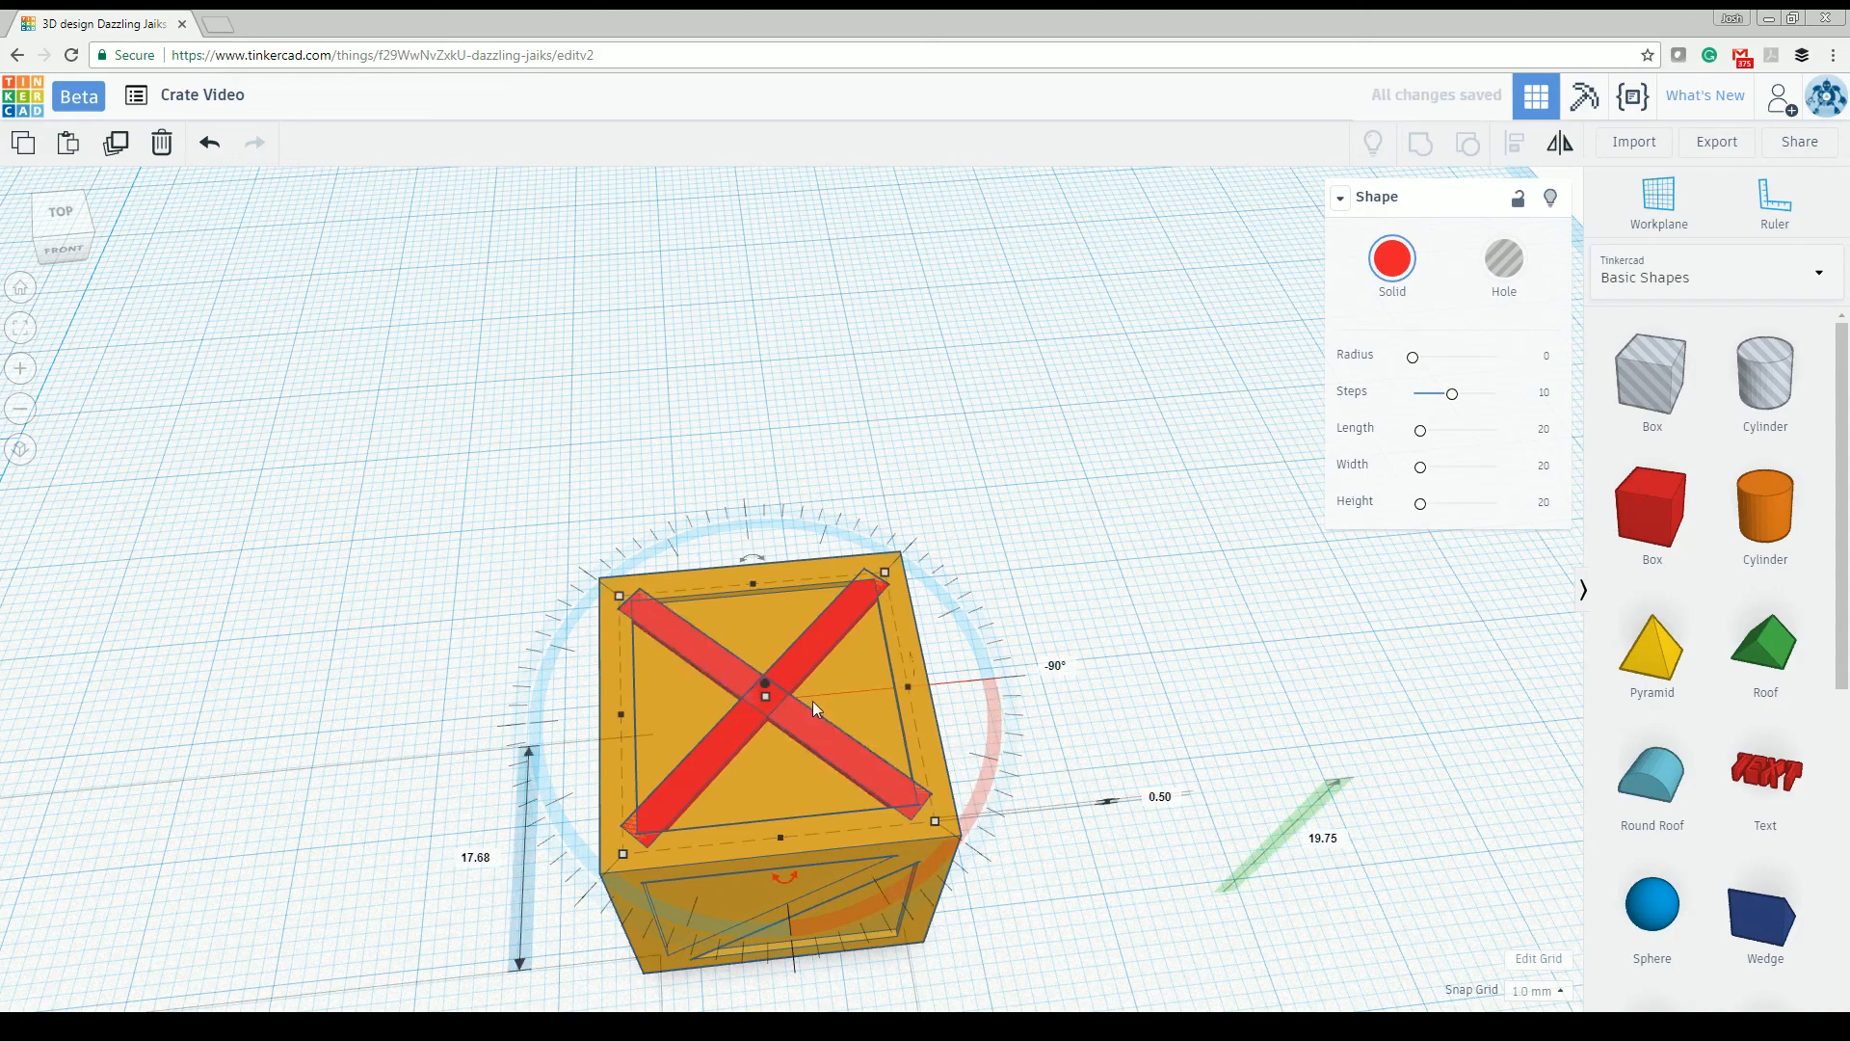
# Step: Group both crossed strips with the crate and colour the group golden yellow
pyautogui.moveTo(1101, 742); pyautogui.dragTo(1119, 675, button='right')
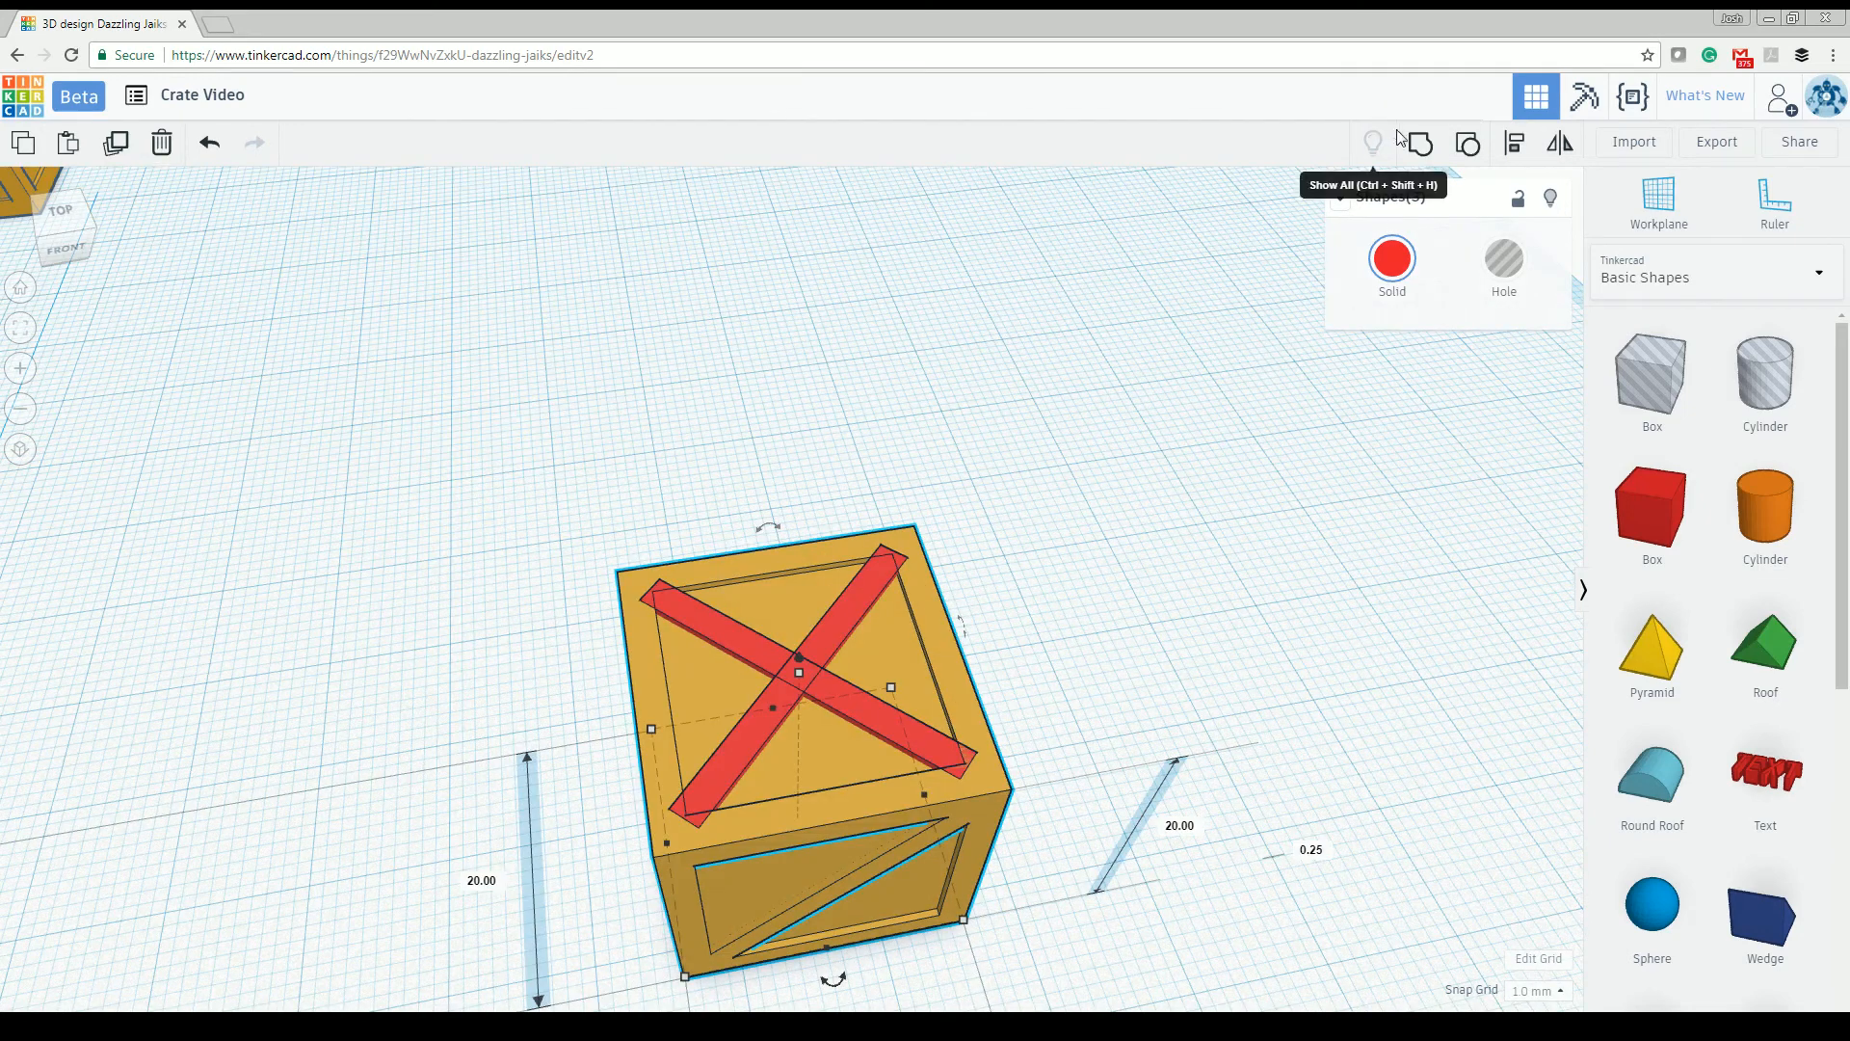
pyautogui.click(1393, 258)
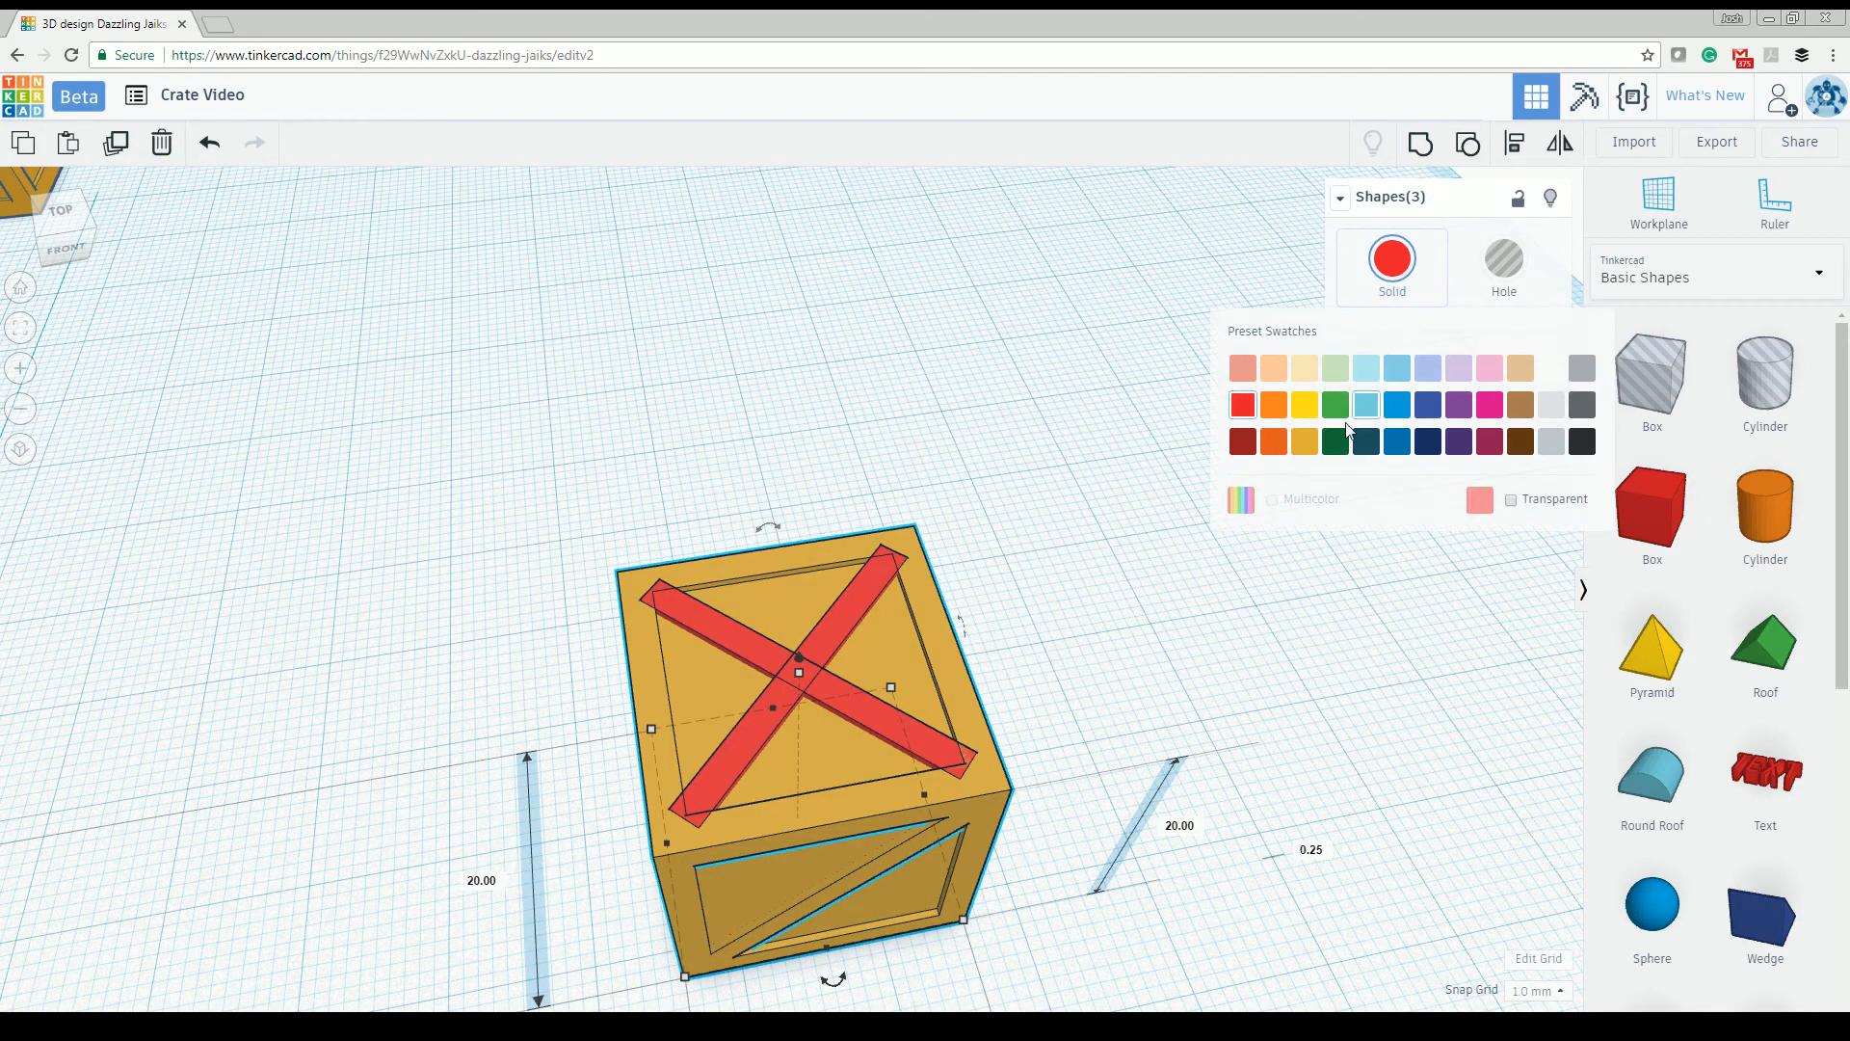
pyautogui.click(1303, 446)
pyautogui.click(1435, 129)
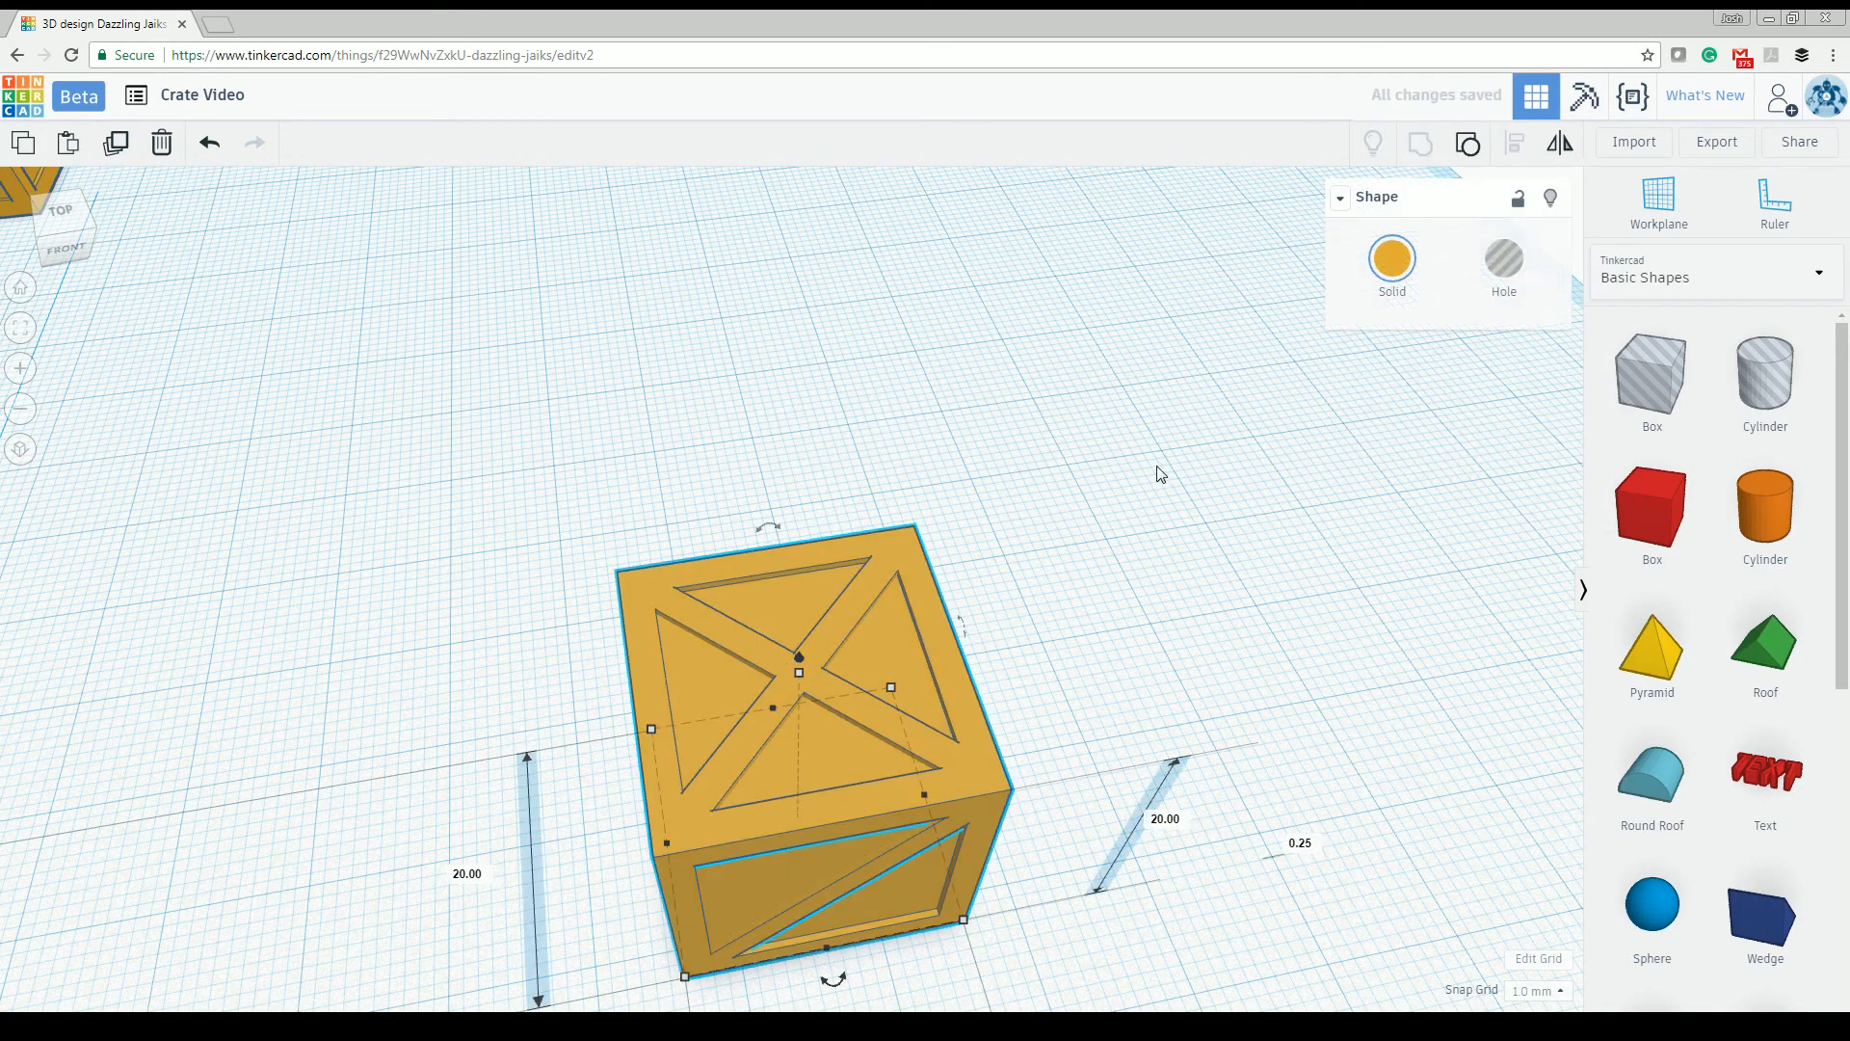
# Step: Line up the plain, single-diagonal and X-braced crates side by side in a row near the middle of the workplane
pyautogui.moveTo(1131, 568); pyautogui.dragTo(1007, 669, button='right')
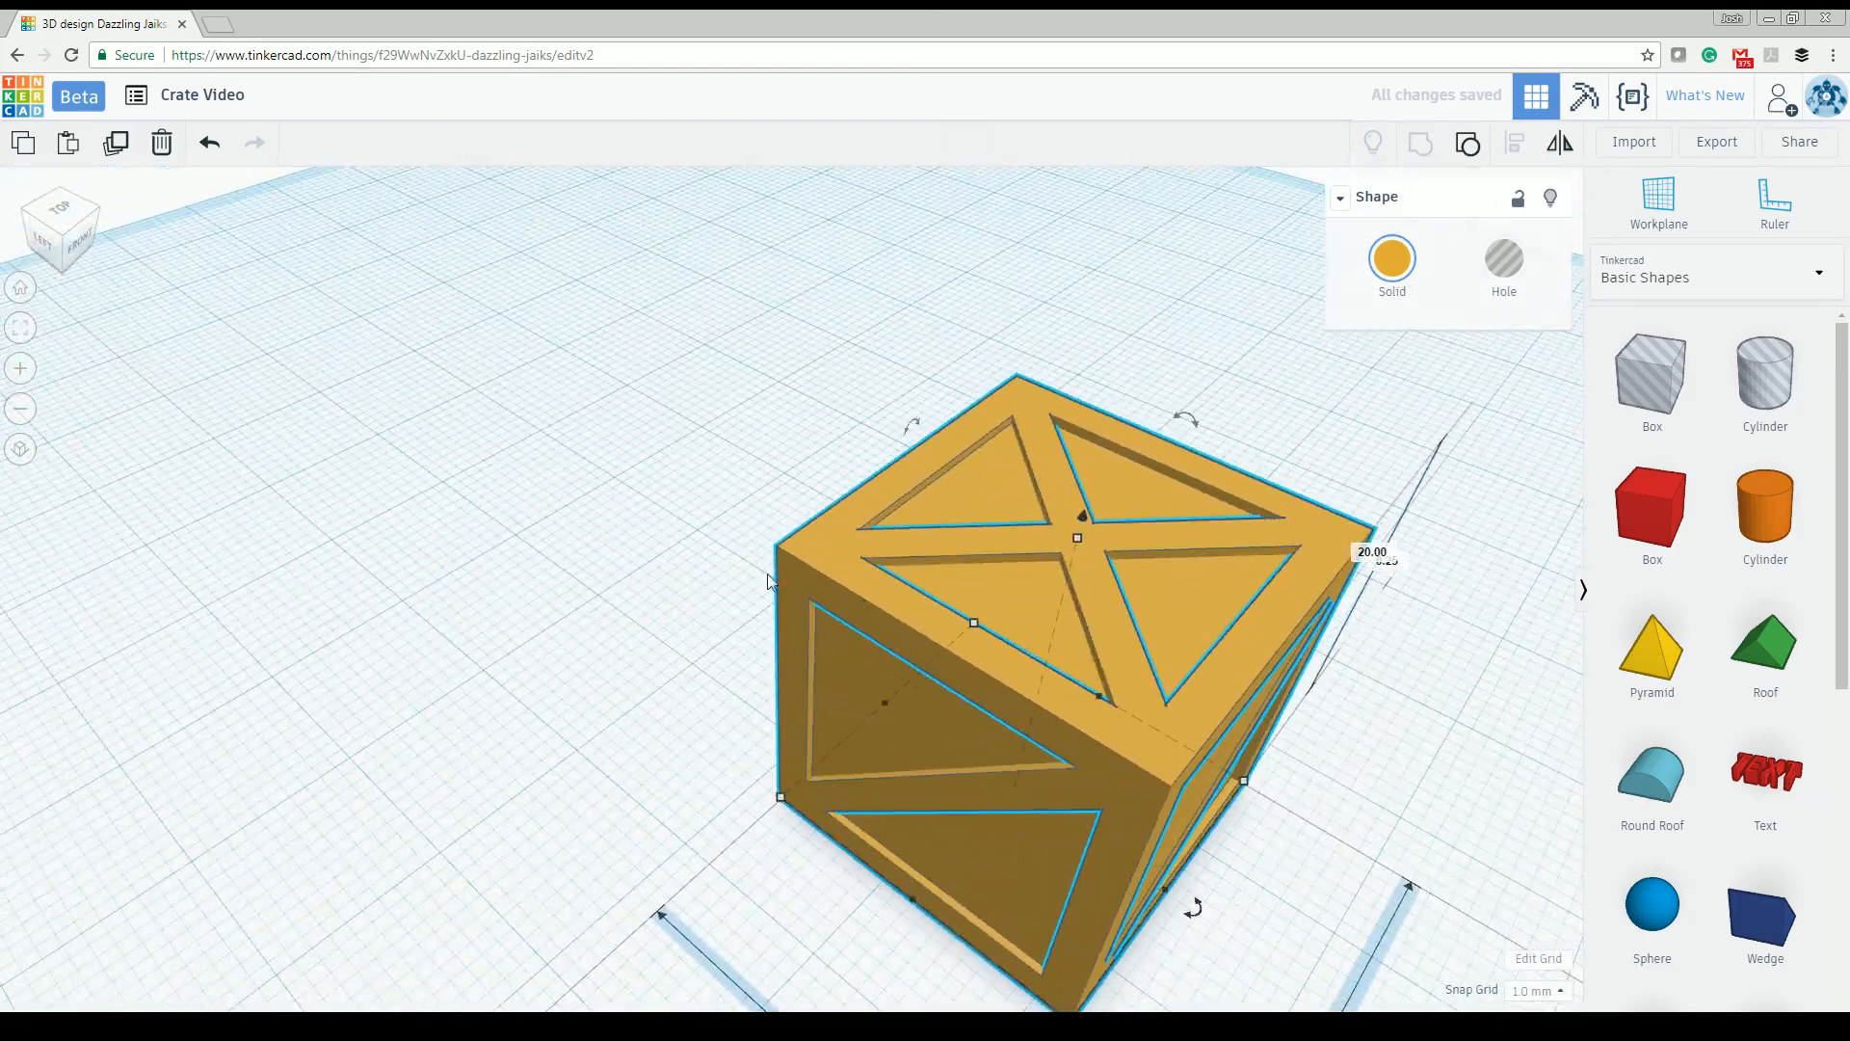
pyautogui.moveTo(1170, 800); pyautogui.dragTo(661, 640, button='right')
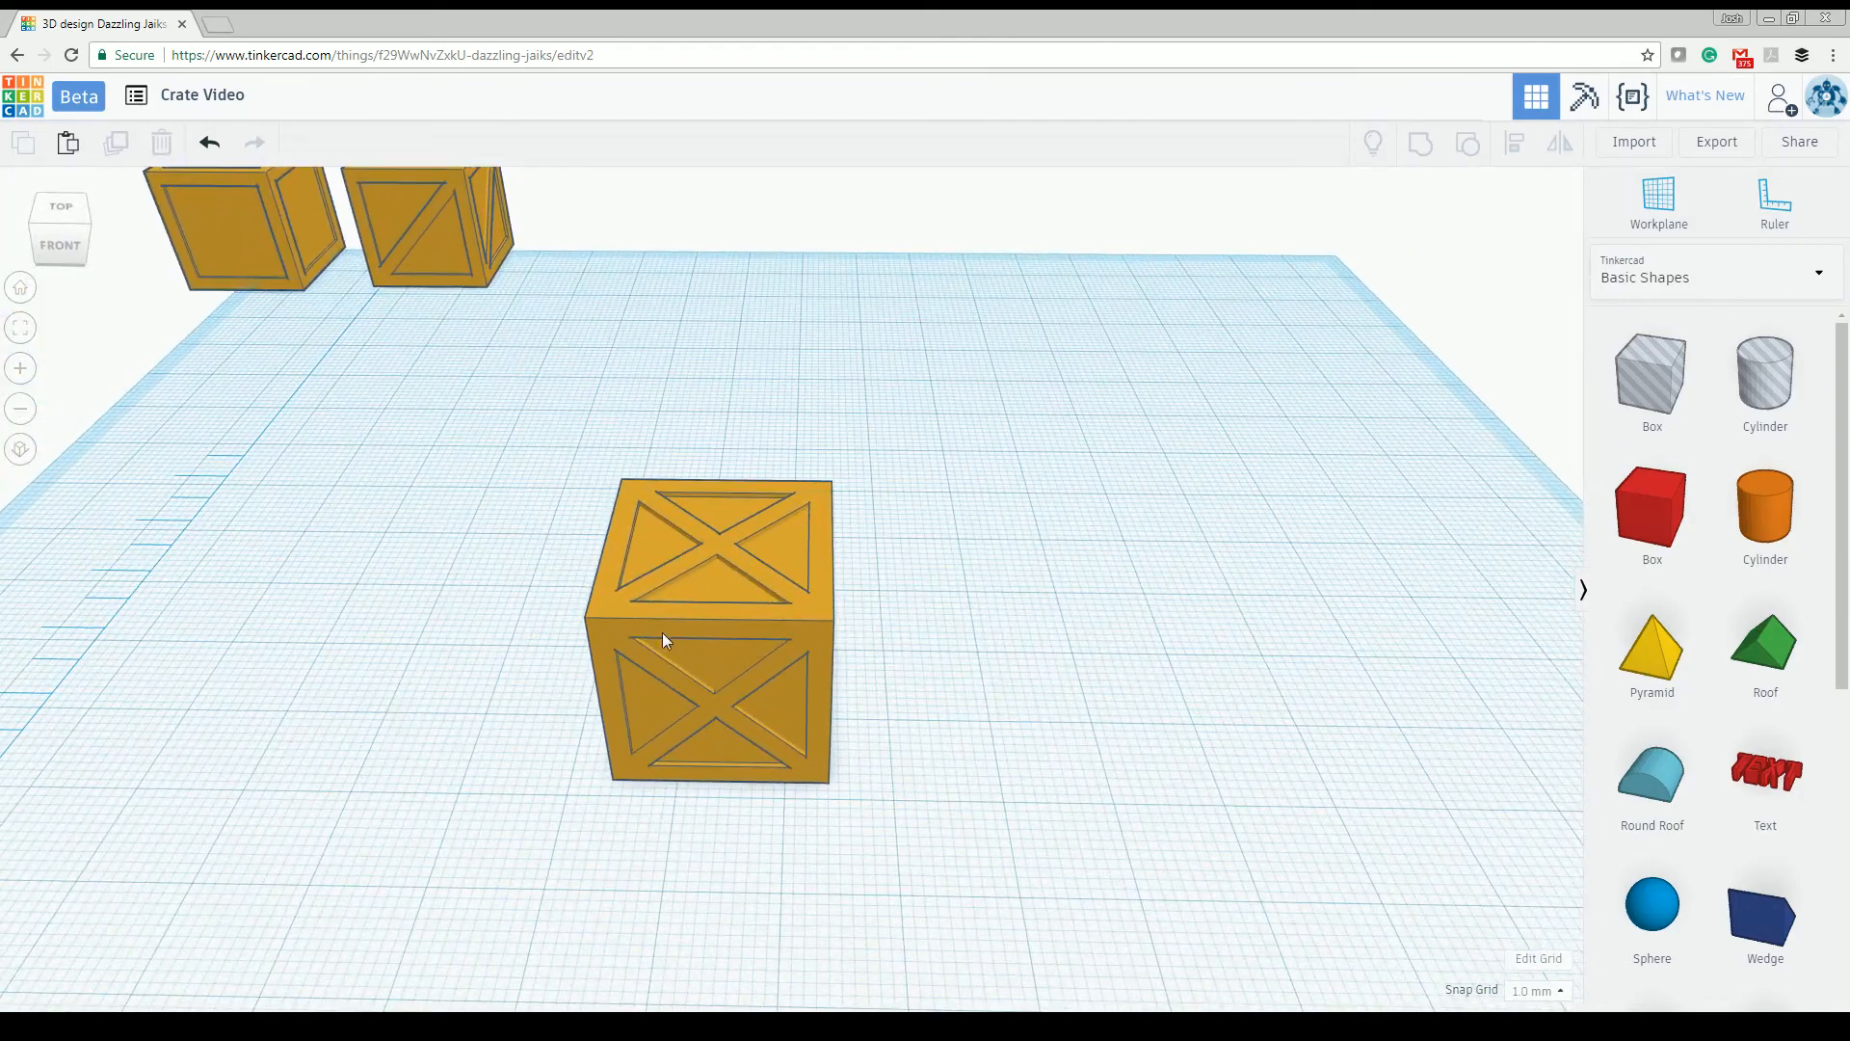
pyautogui.click(707, 622)
pyautogui.moveTo(707, 615); pyautogui.dragTo(991, 443)
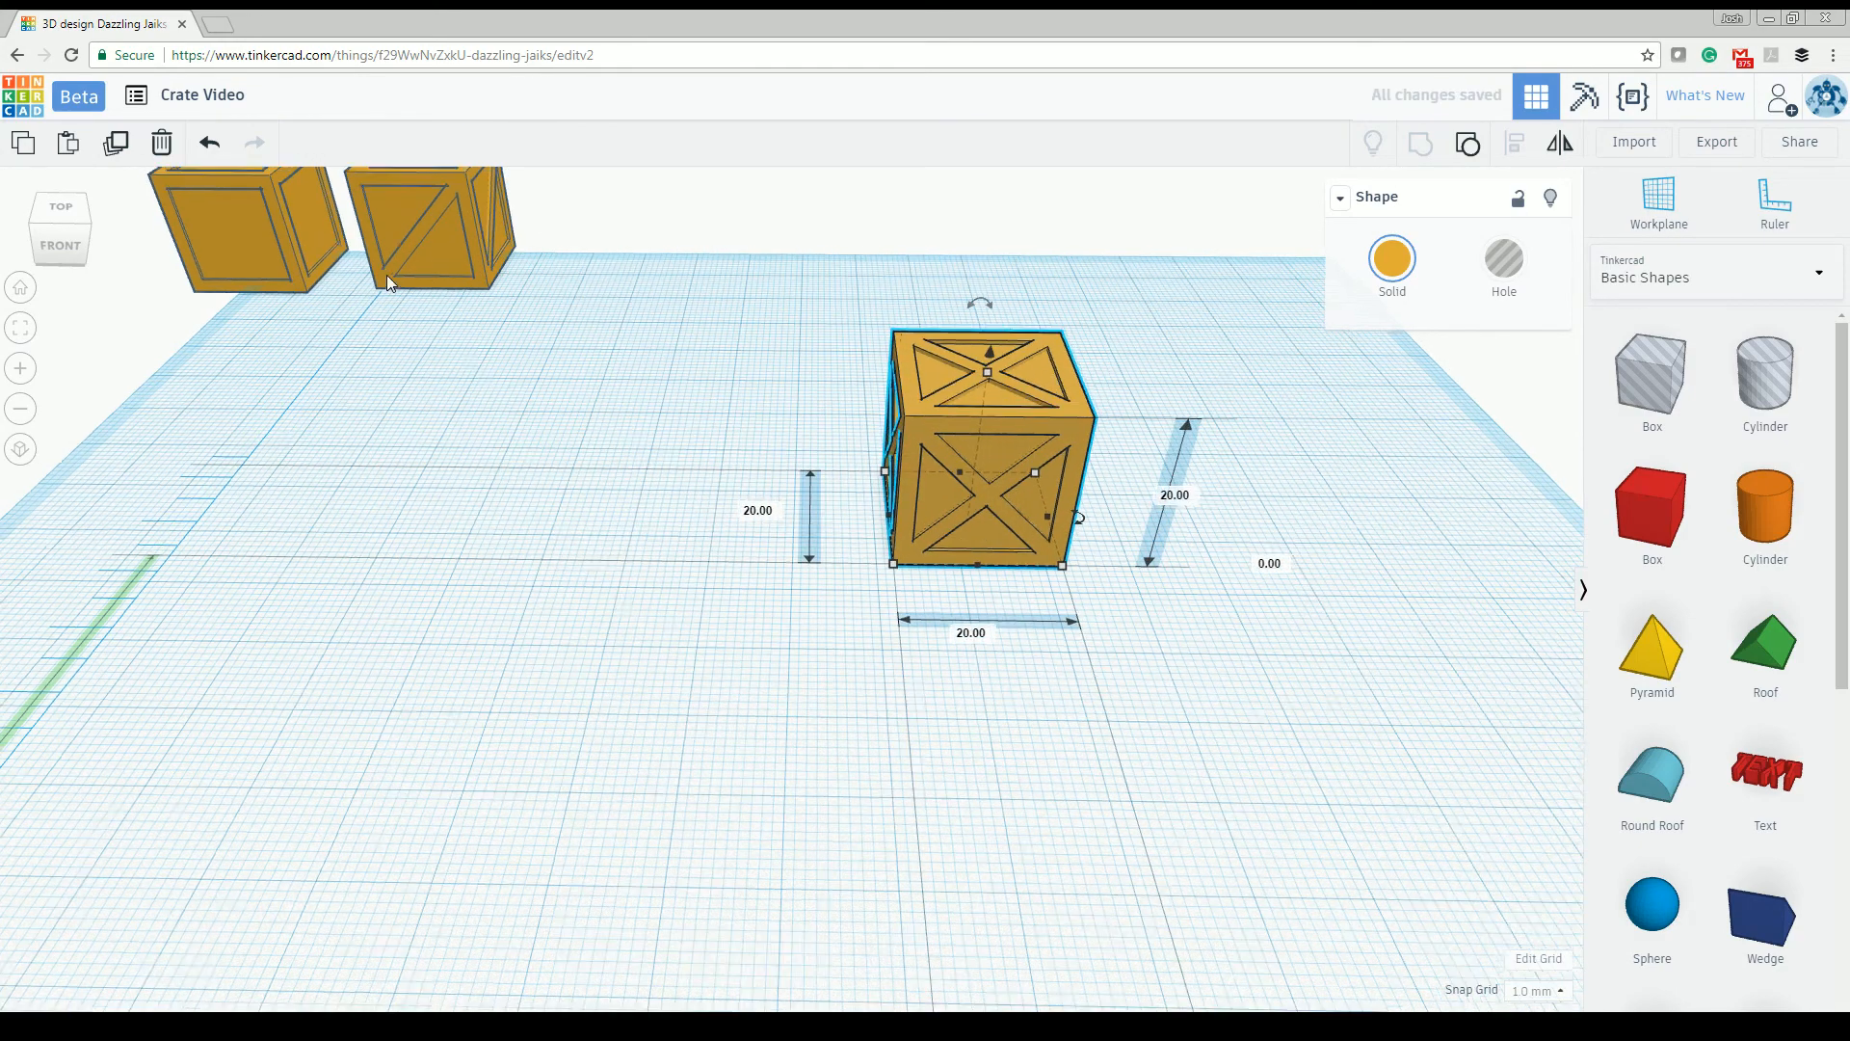
pyautogui.scroll(-3, 386, 275)
pyautogui.moveTo(435, 265); pyautogui.dragTo(761, 486)
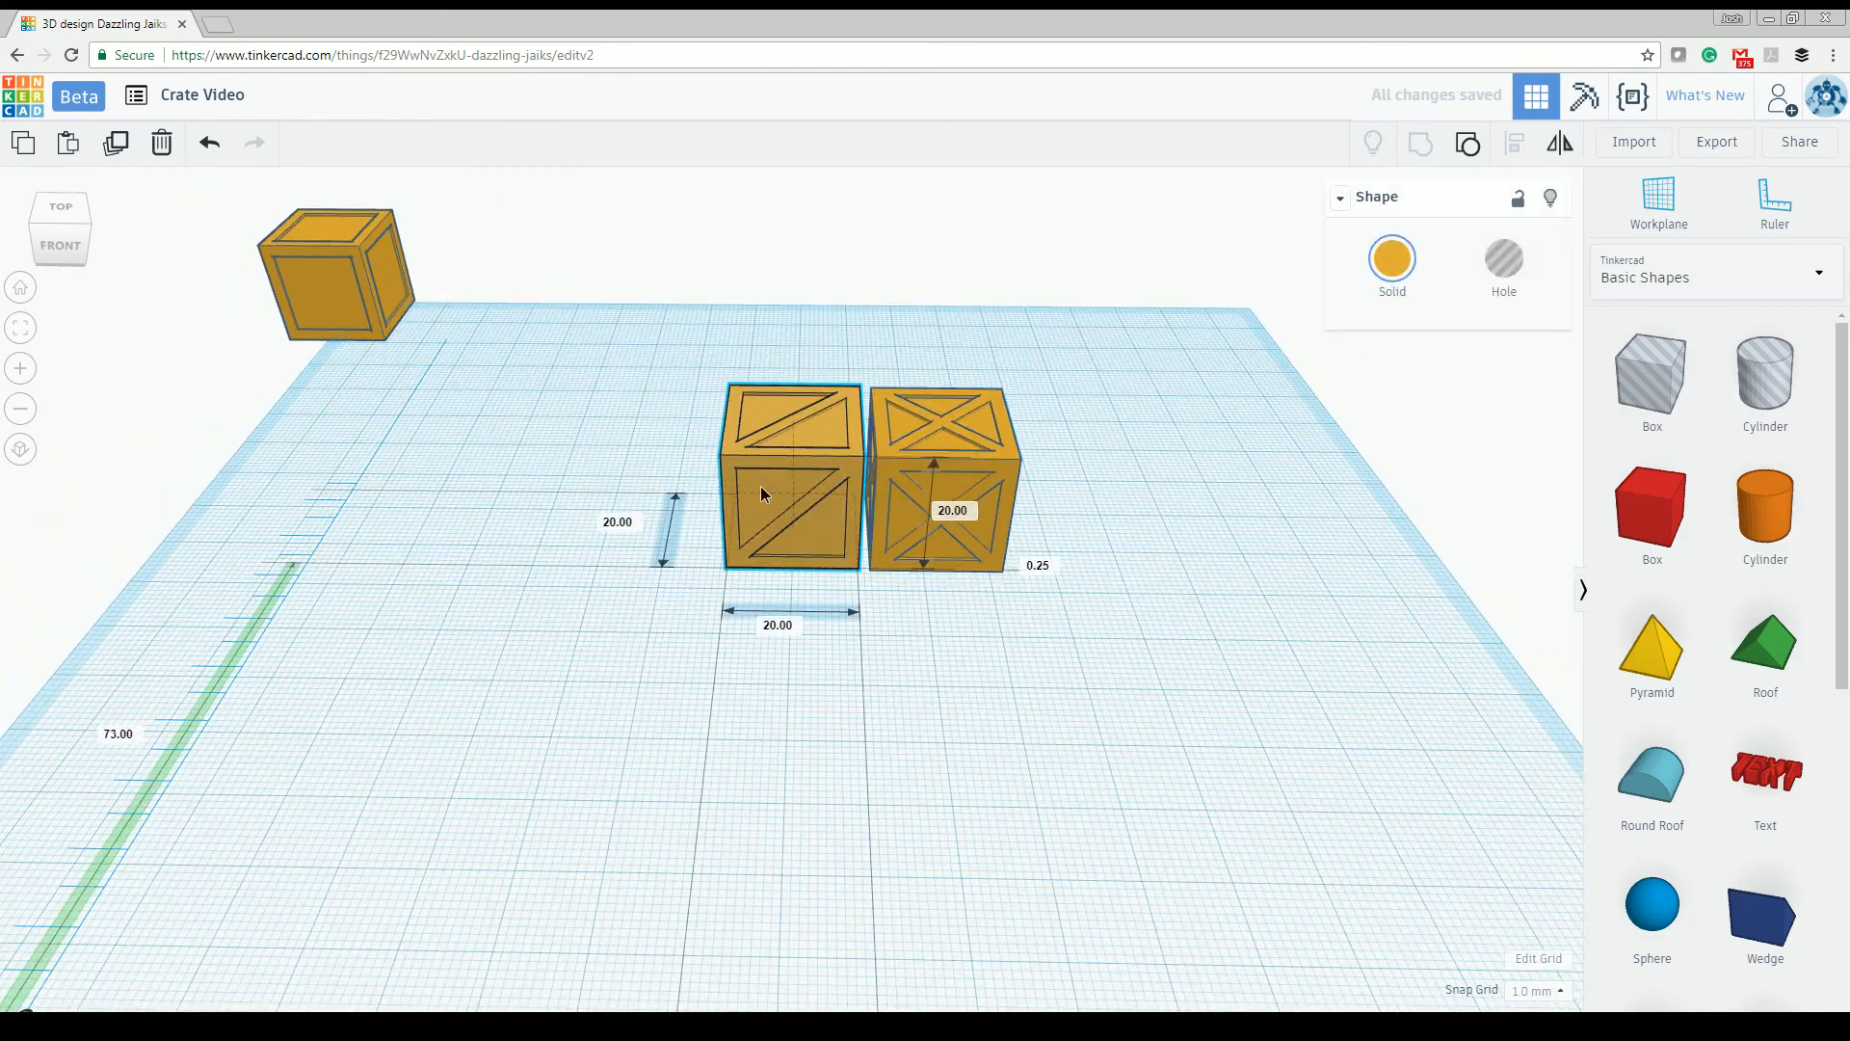
pyautogui.moveTo(327, 303); pyautogui.dragTo(640, 499)
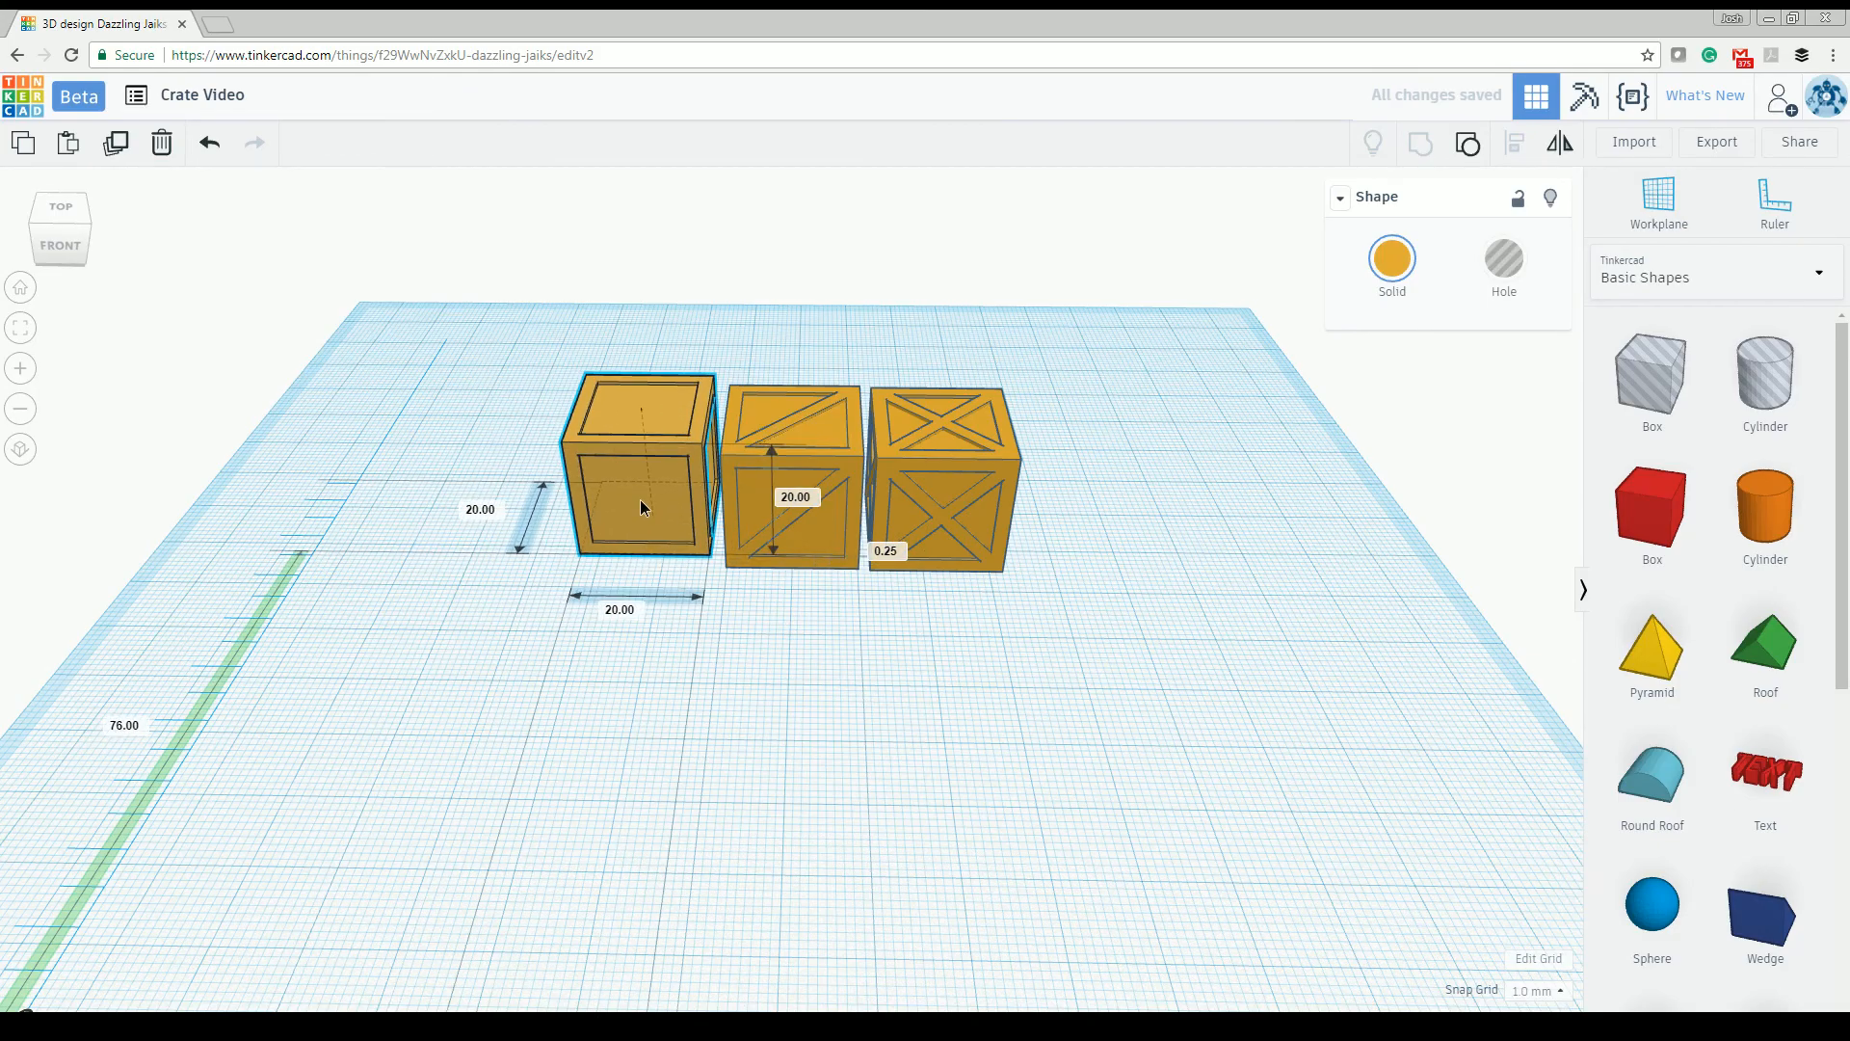
# Step: Examine the row of three crates from above and from the front
pyautogui.scroll(1, 685, 630)
pyautogui.moveTo(686, 630); pyautogui.dragTo(778, 750, button='right')
pyautogui.scroll(3, 734, 680)
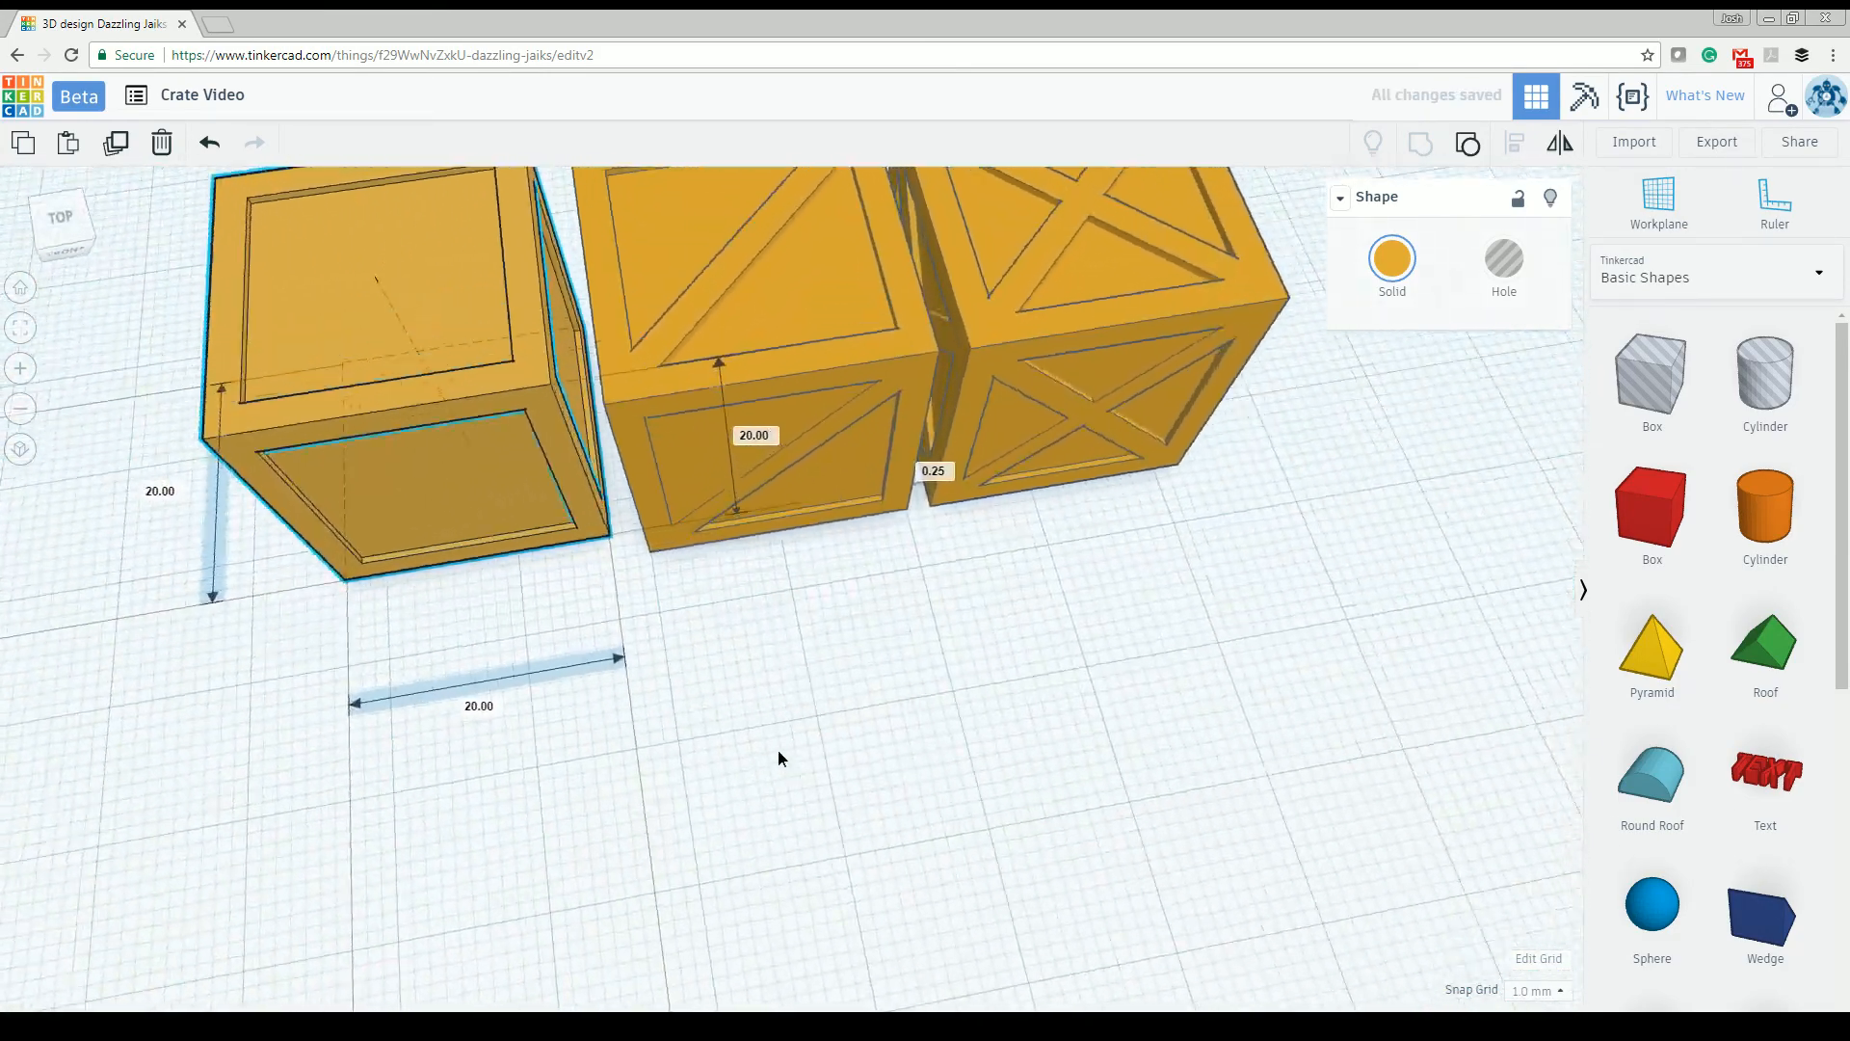
pyautogui.scroll(-4, 781, 751)
pyautogui.moveTo(580, 588); pyautogui.dragTo(530, 395, button='right')
pyautogui.click(477, 240)
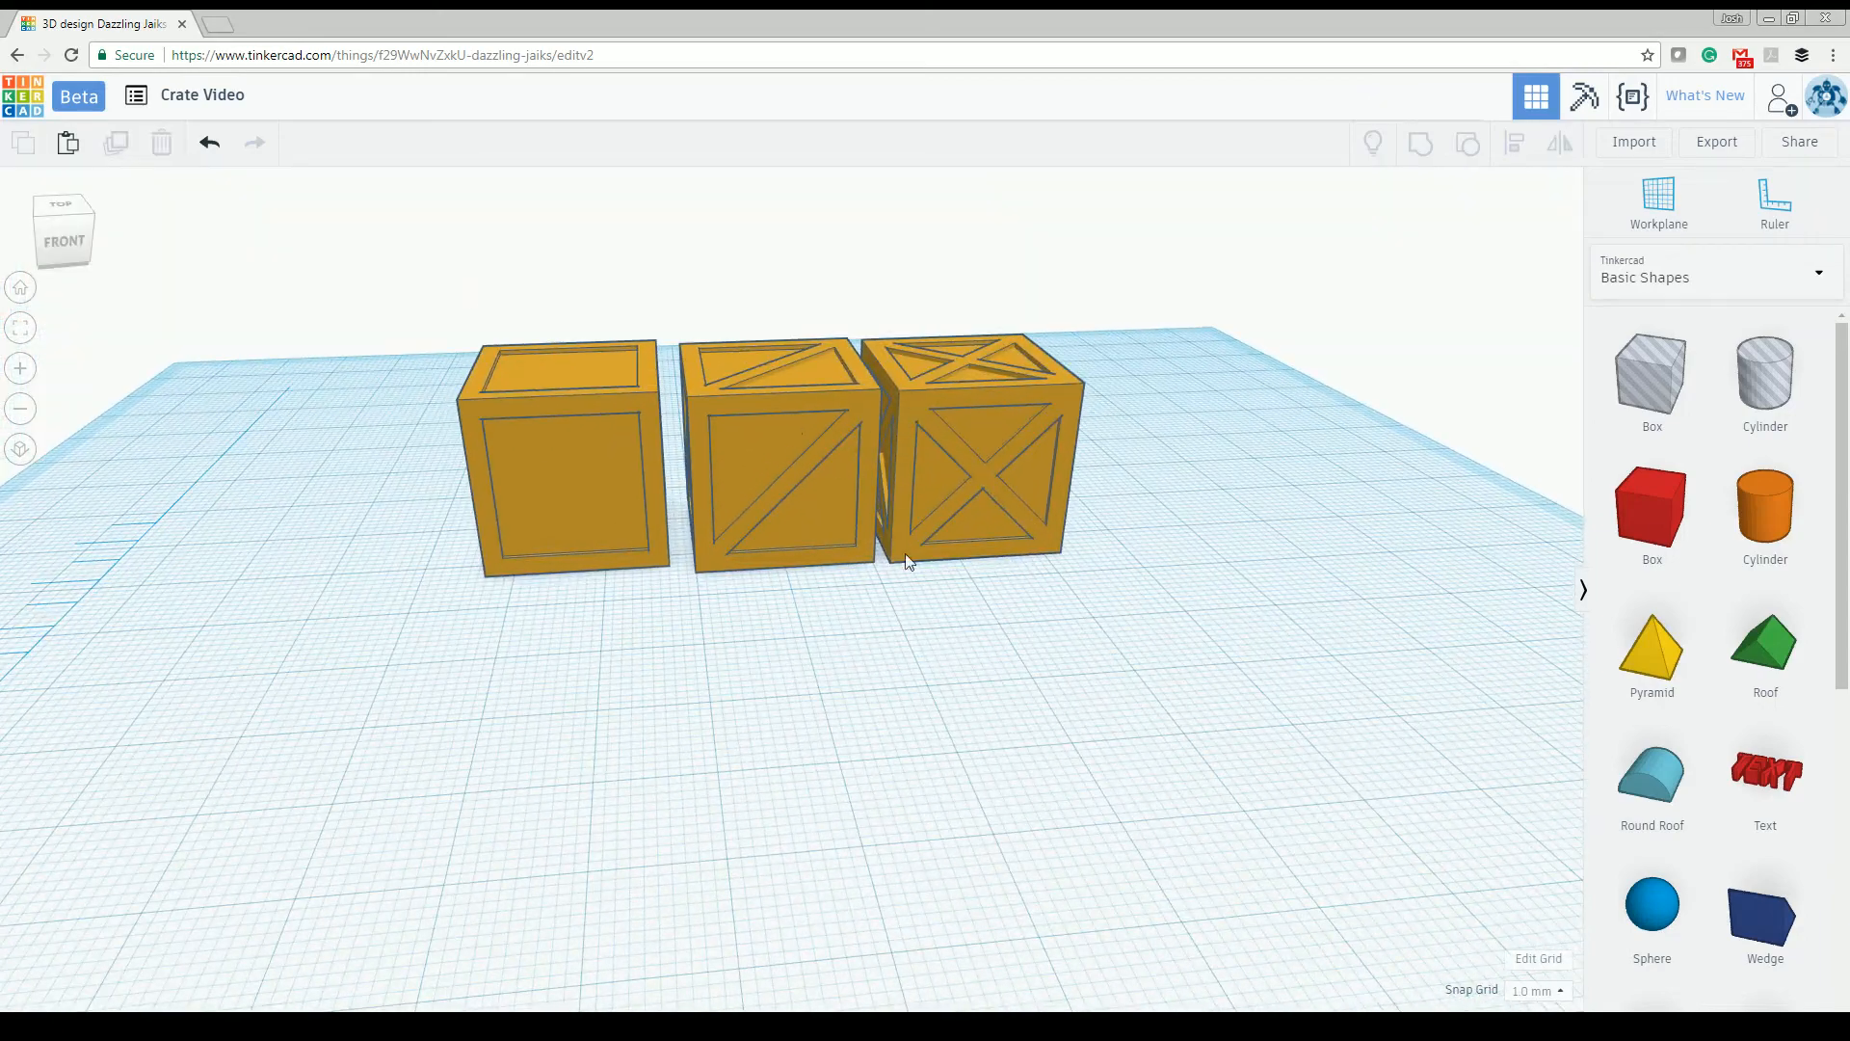
pyautogui.moveTo(906, 553); pyautogui.dragTo(941, 657, button='right')
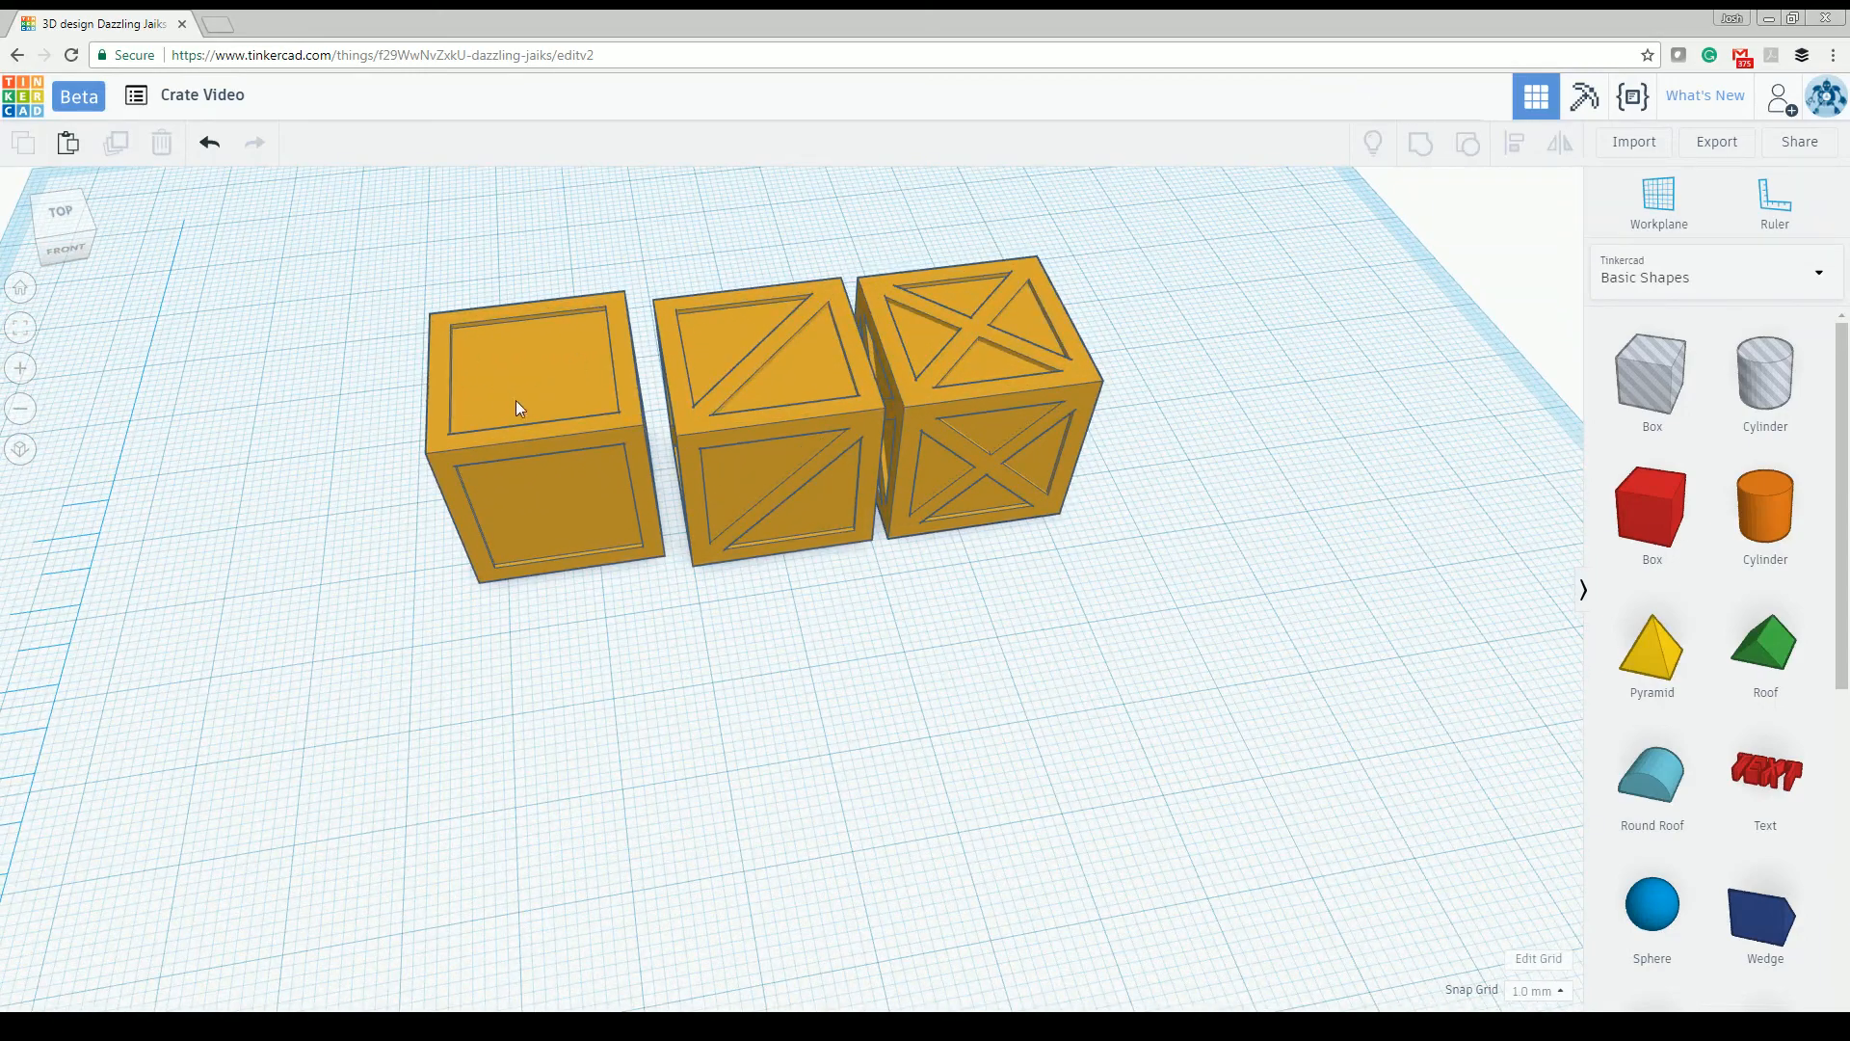
# Step: Slide the plain crate away from the other two and place a copy of it in front of the row
pyautogui.moveTo(517, 401); pyautogui.dragTo(520, 453, button='right')
pyautogui.moveTo(521, 453); pyautogui.dragTo(464, 473)
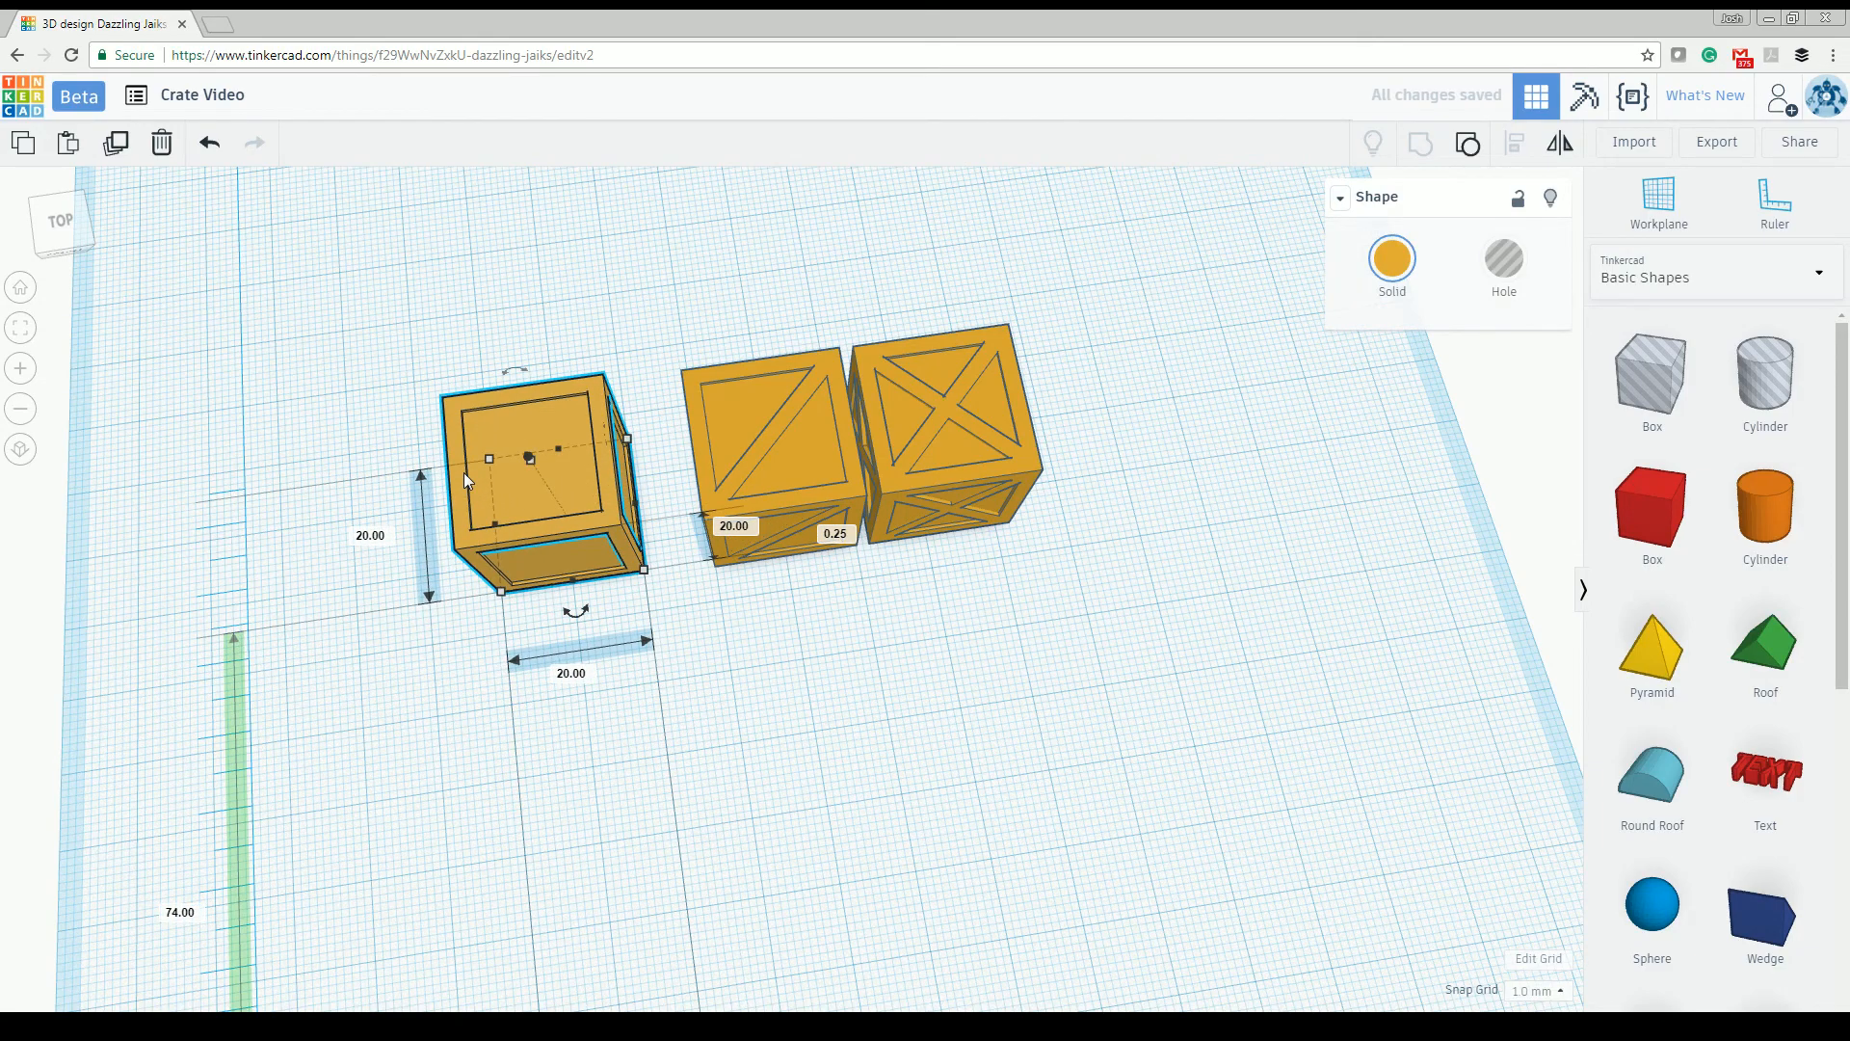
pyautogui.moveTo(465, 472); pyautogui.dragTo(552, 519, button='right')
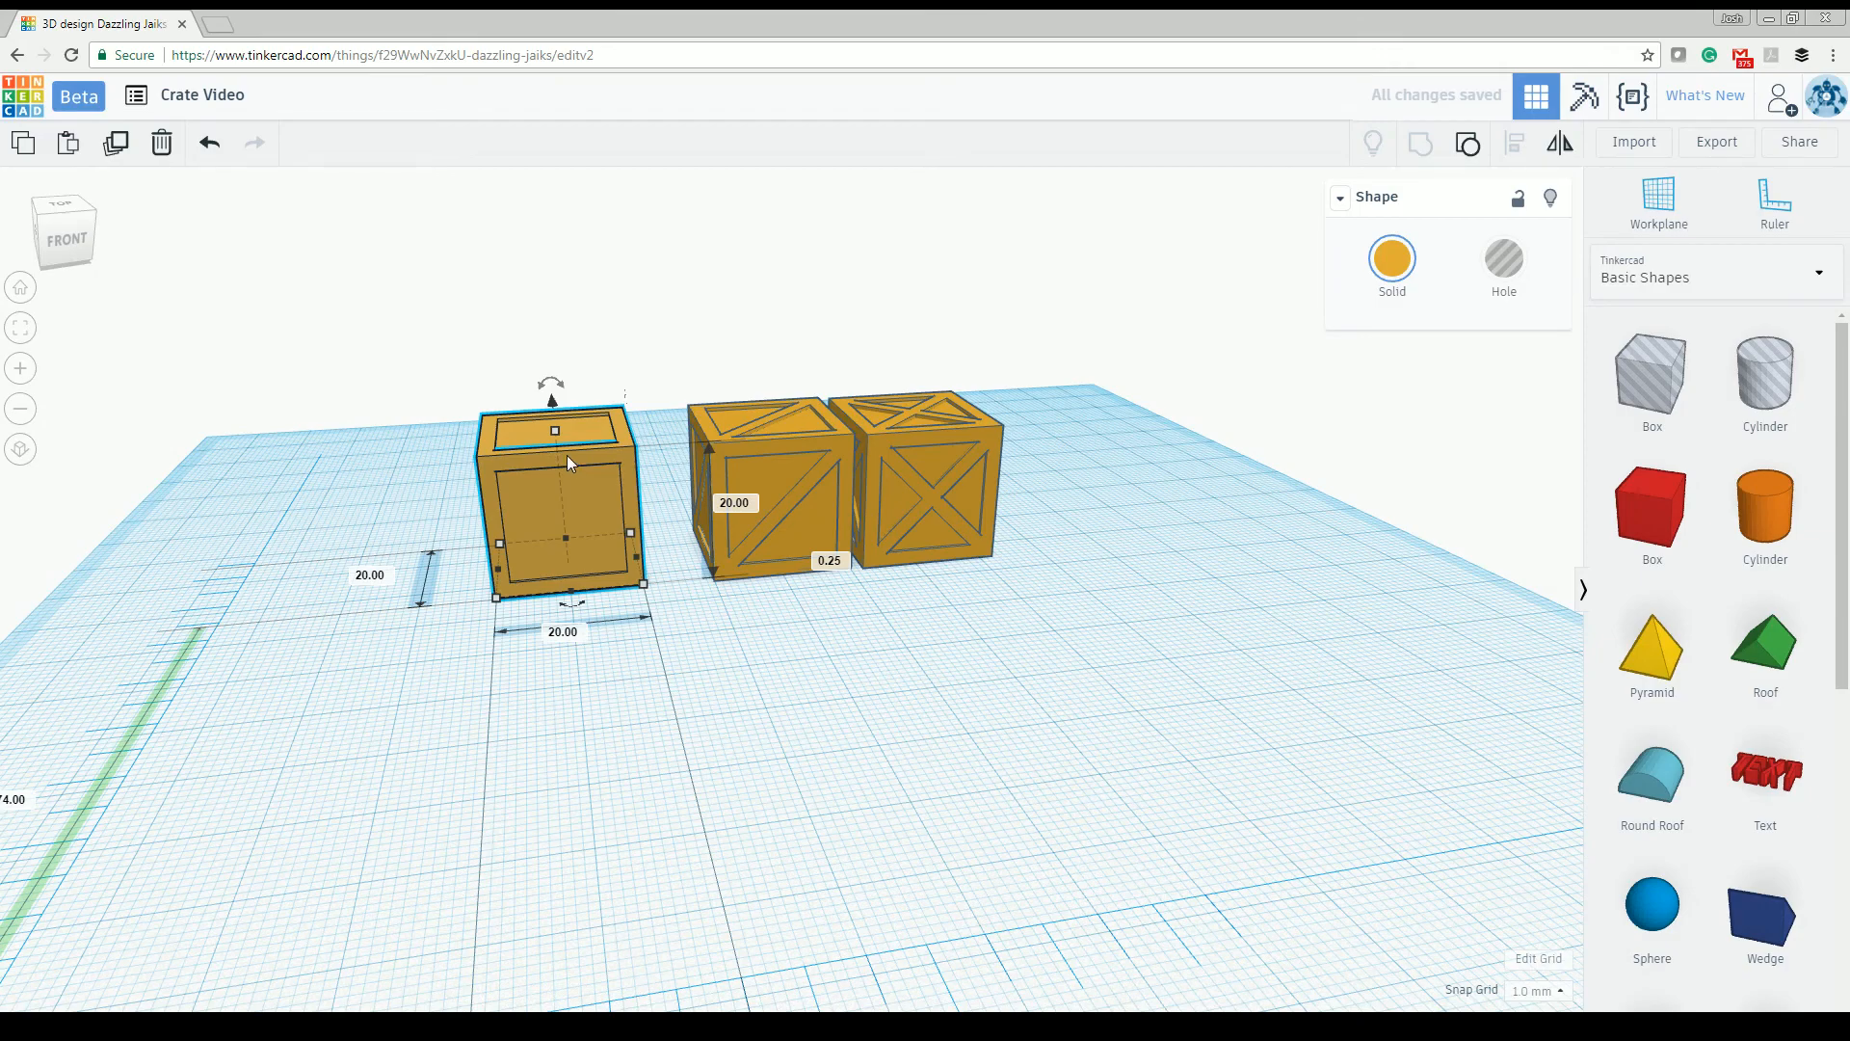
pyautogui.moveTo(567, 455); pyautogui.dragTo(726, 673, button='right')
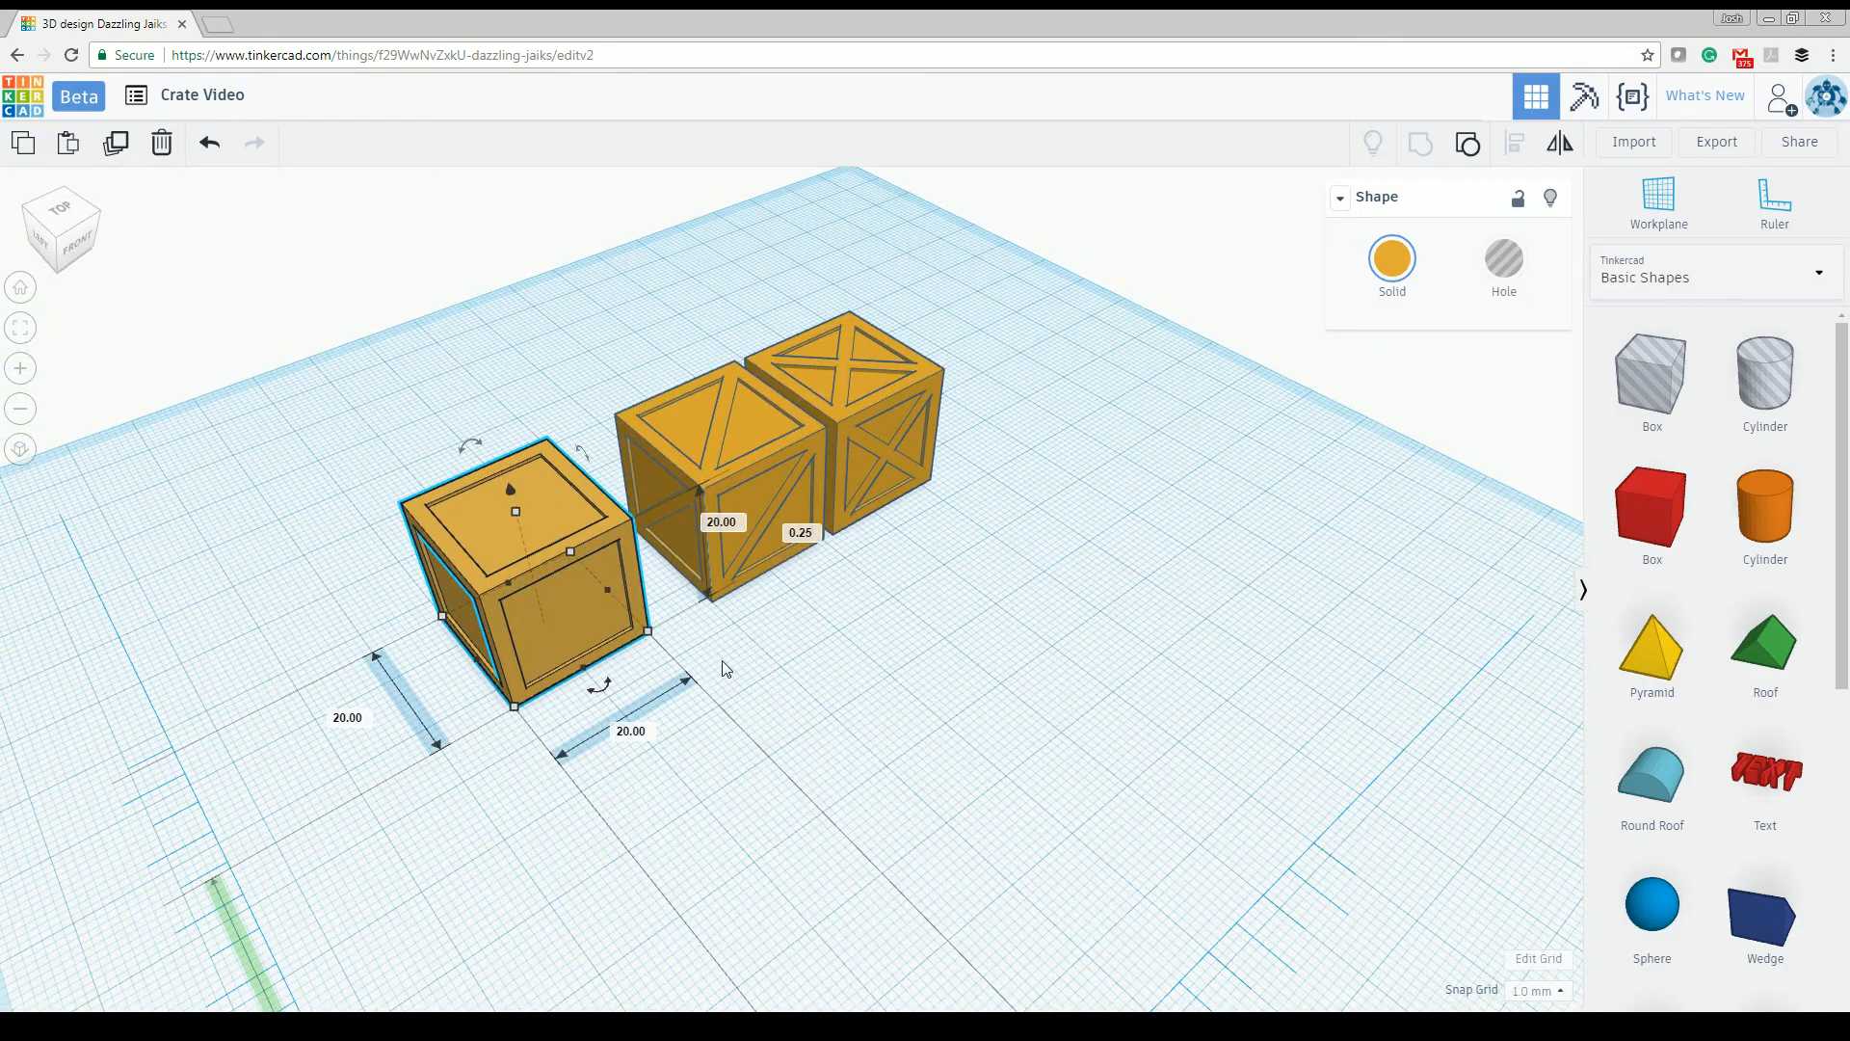
pyautogui.moveTo(759, 707); pyautogui.dragTo(551, 700, button='right')
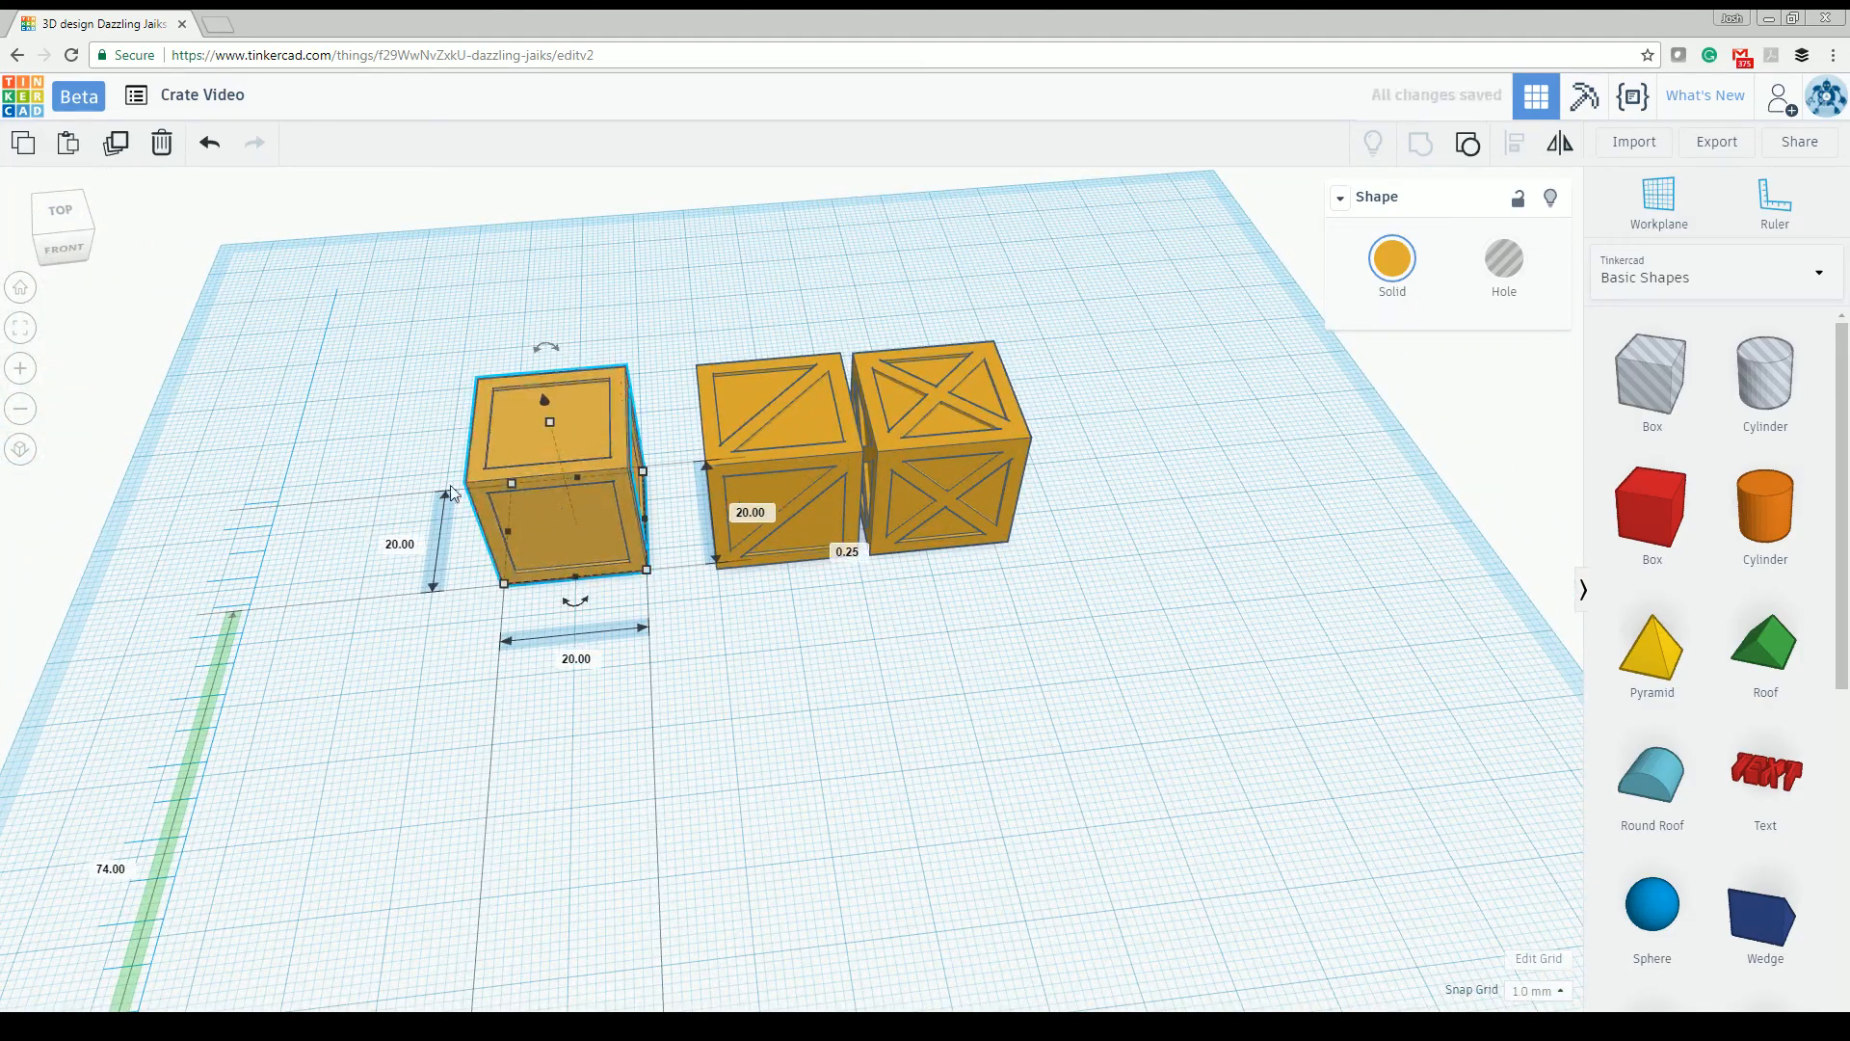
pyautogui.keyDown('alt'); pyautogui.moveTo(592, 505); pyautogui.dragTo(767, 848); pyautogui.keyUp('alt')
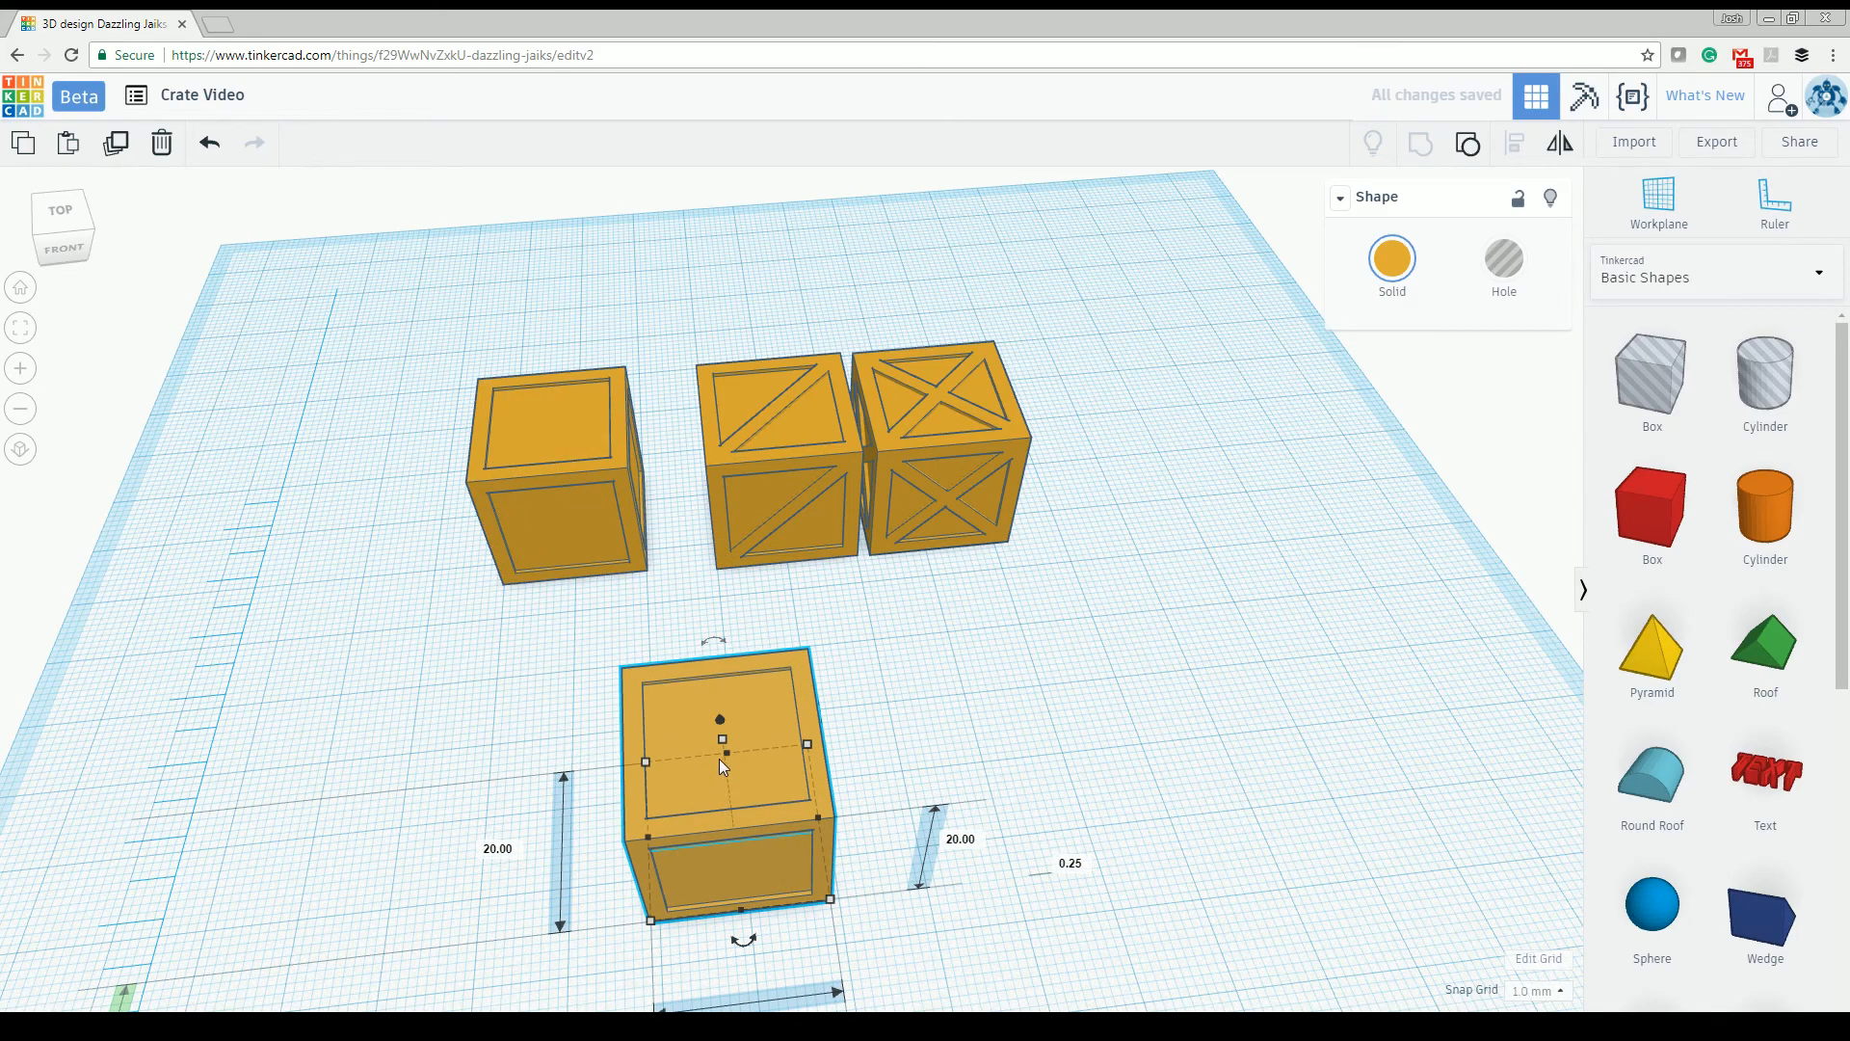
# Step: Stretch the copied plain crate to about 58.75 mm tall and shorten it to about 22.75 mm
pyautogui.moveTo(721, 736); pyautogui.dragTo(671, 459)
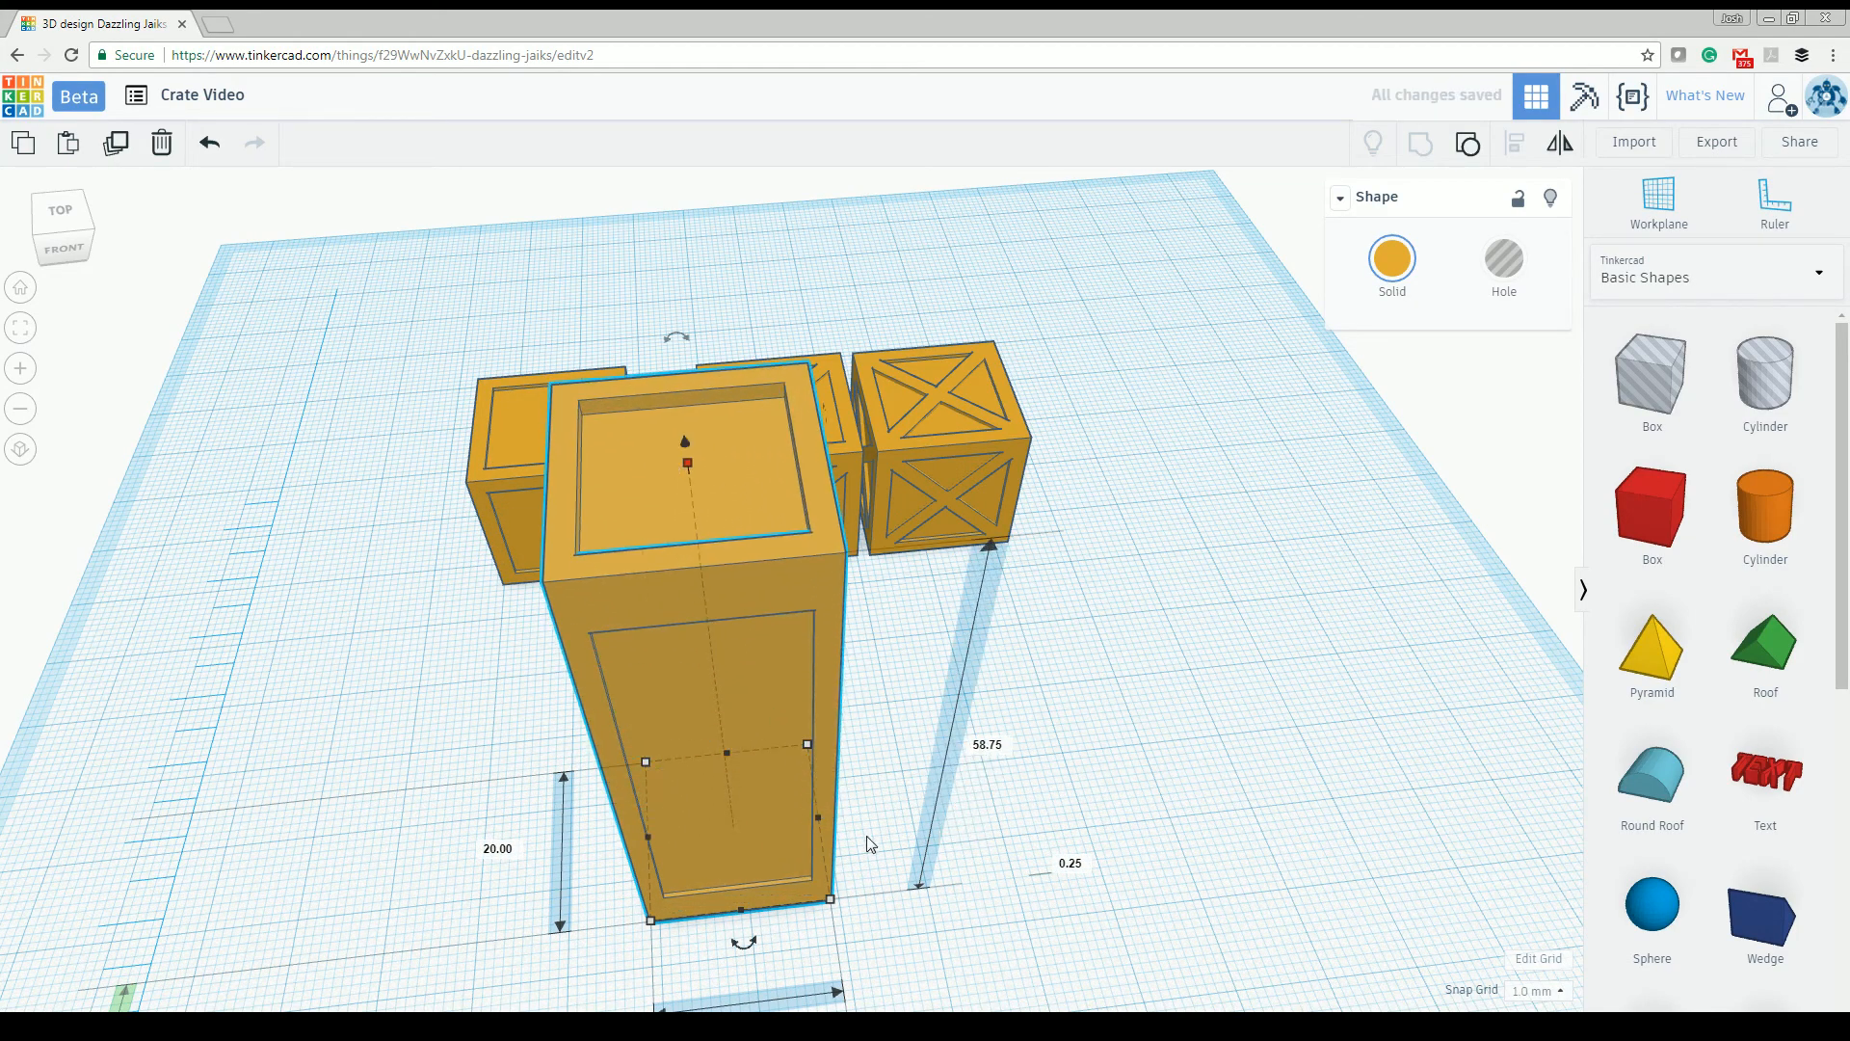
pyautogui.moveTo(866, 835); pyautogui.dragTo(646, 576, button='right')
pyautogui.moveTo(649, 571); pyautogui.dragTo(681, 718)
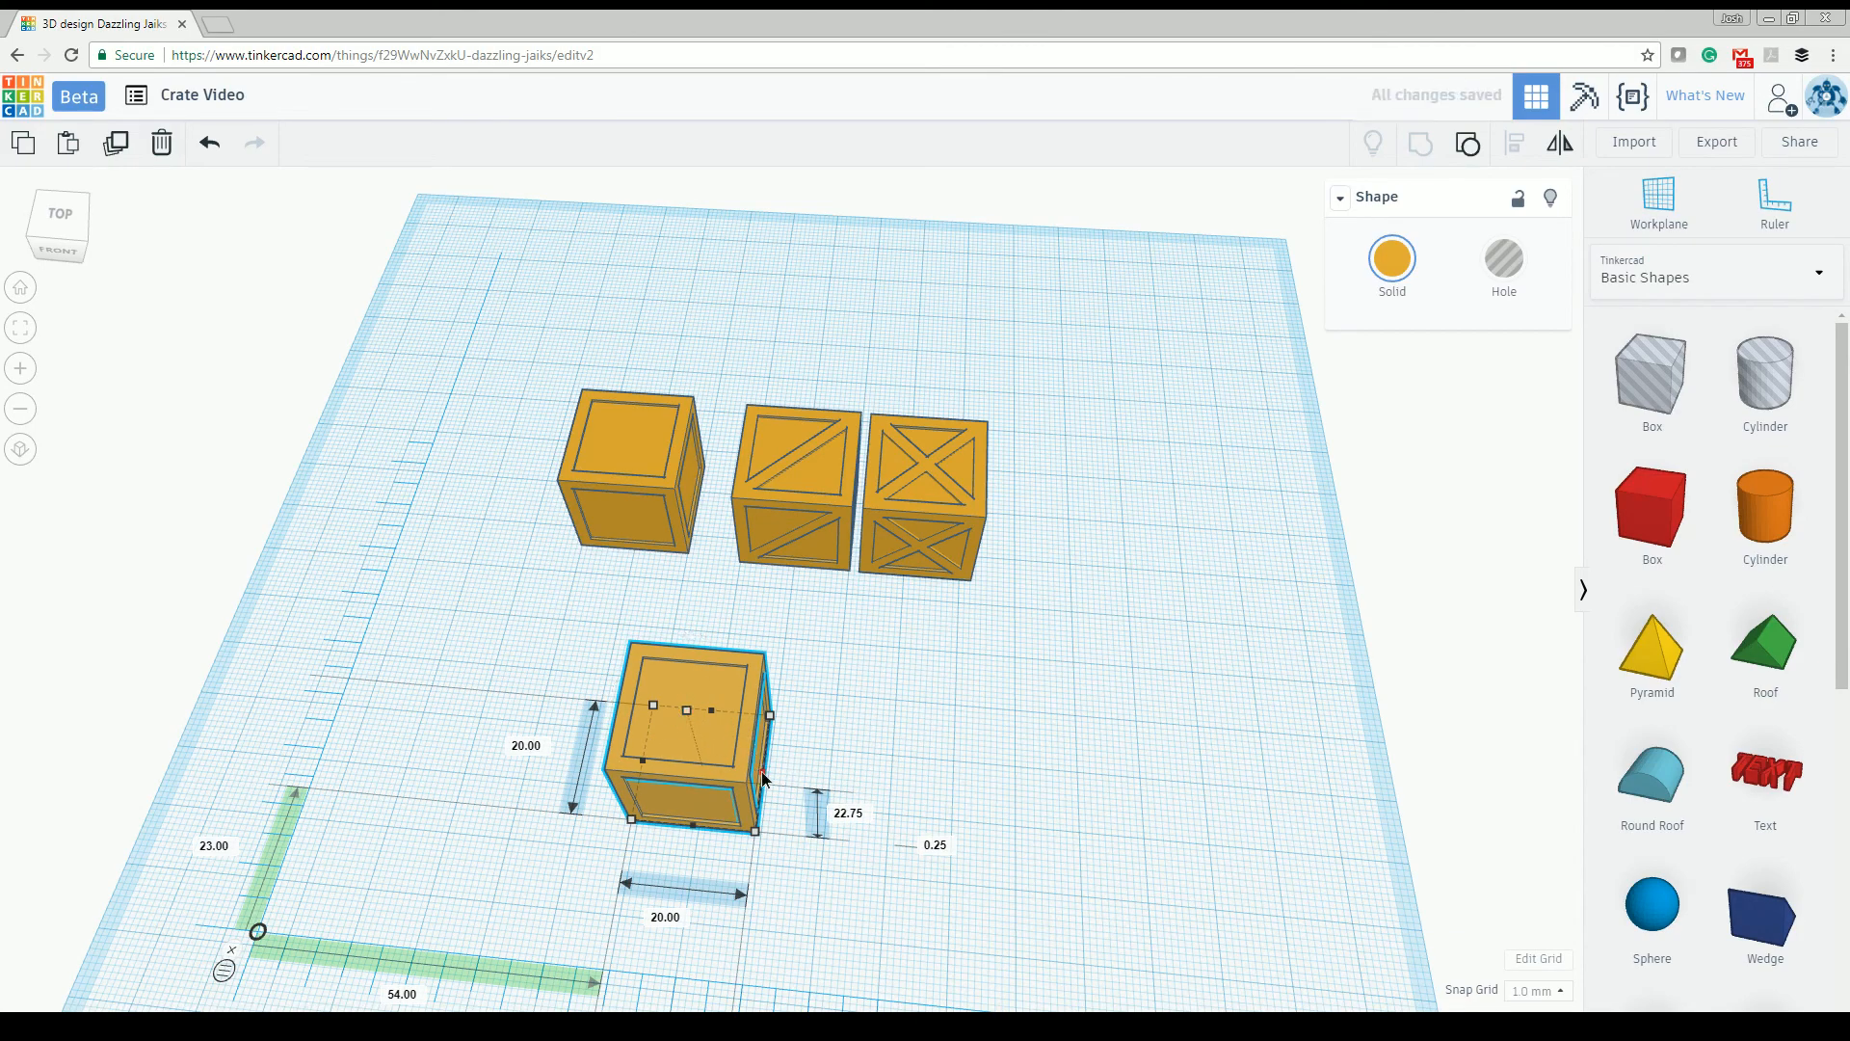
# Step: Narrow the copied crate to 9 mm wide and lower its height to 8.75 mm
pyautogui.moveTo(762, 771); pyautogui.dragTo(695, 772)
pyautogui.moveTo(667, 743); pyautogui.dragTo(724, 619, button='right')
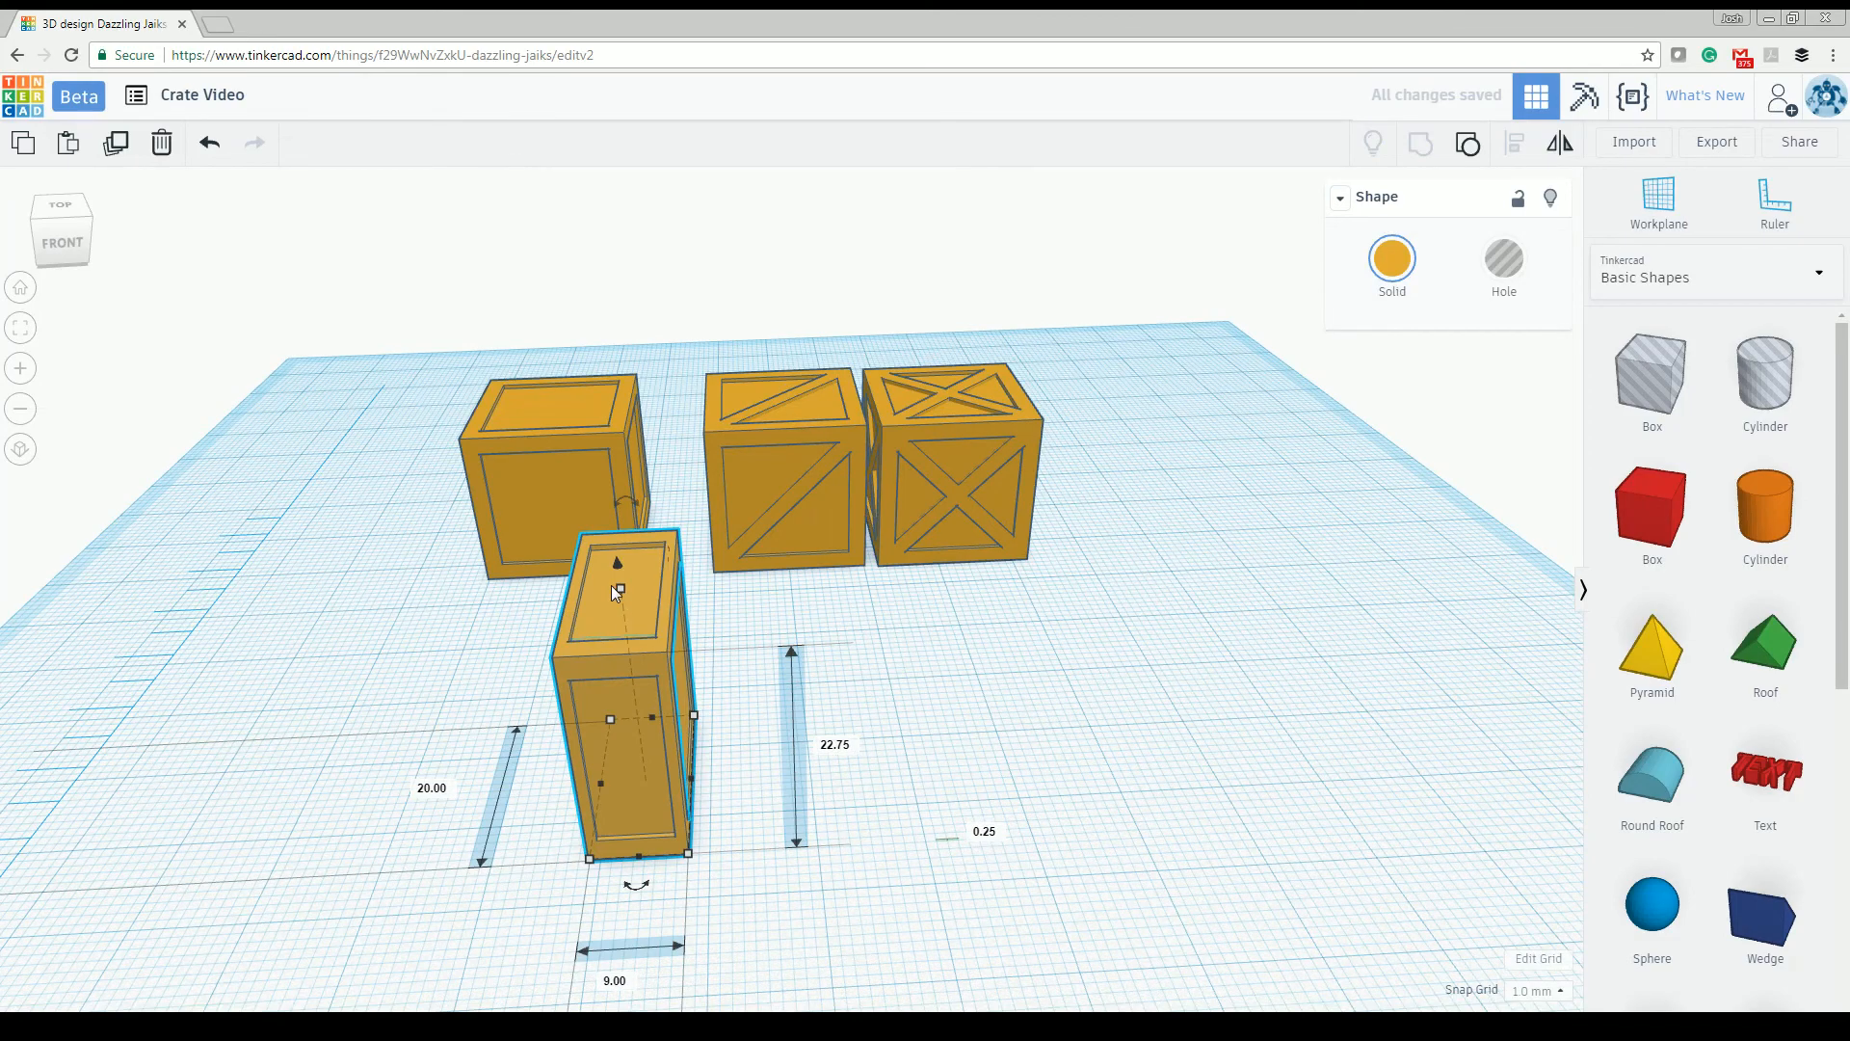
pyautogui.moveTo(619, 589); pyautogui.dragTo(622, 663)
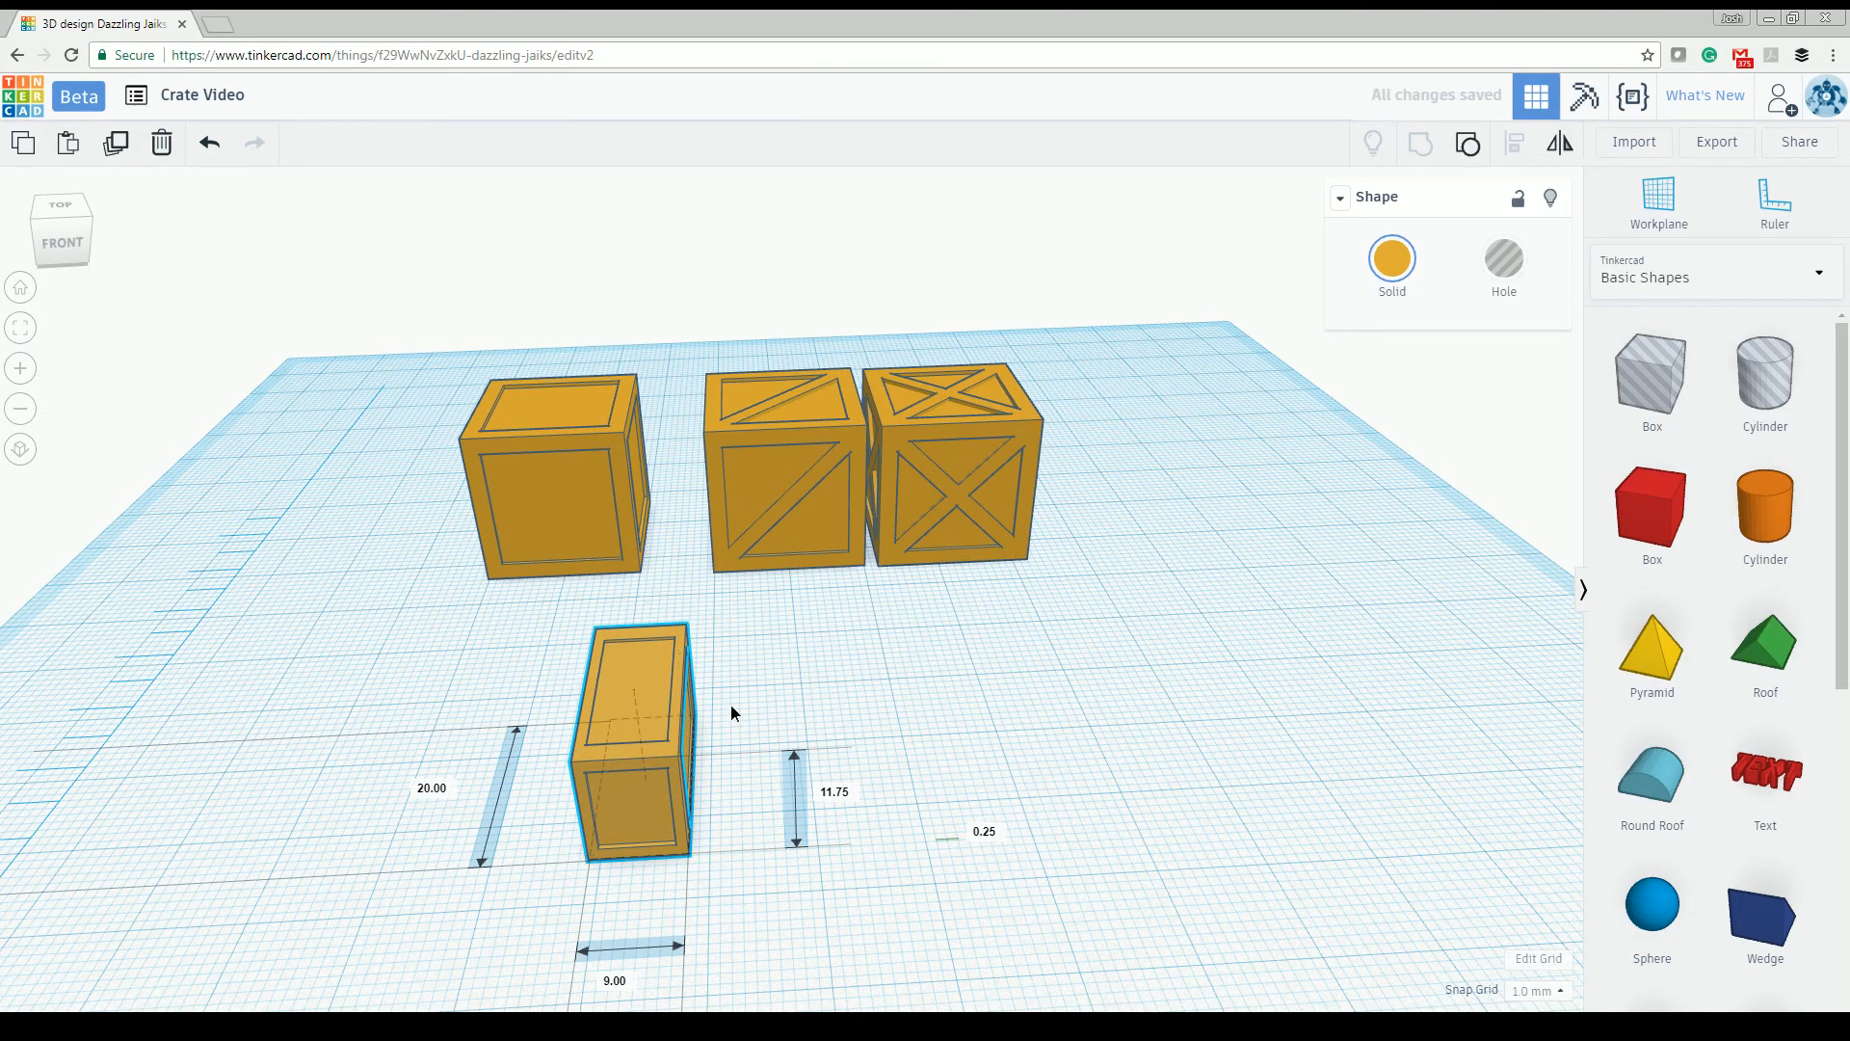
pyautogui.moveTo(731, 704); pyautogui.dragTo(825, 657, button='right')
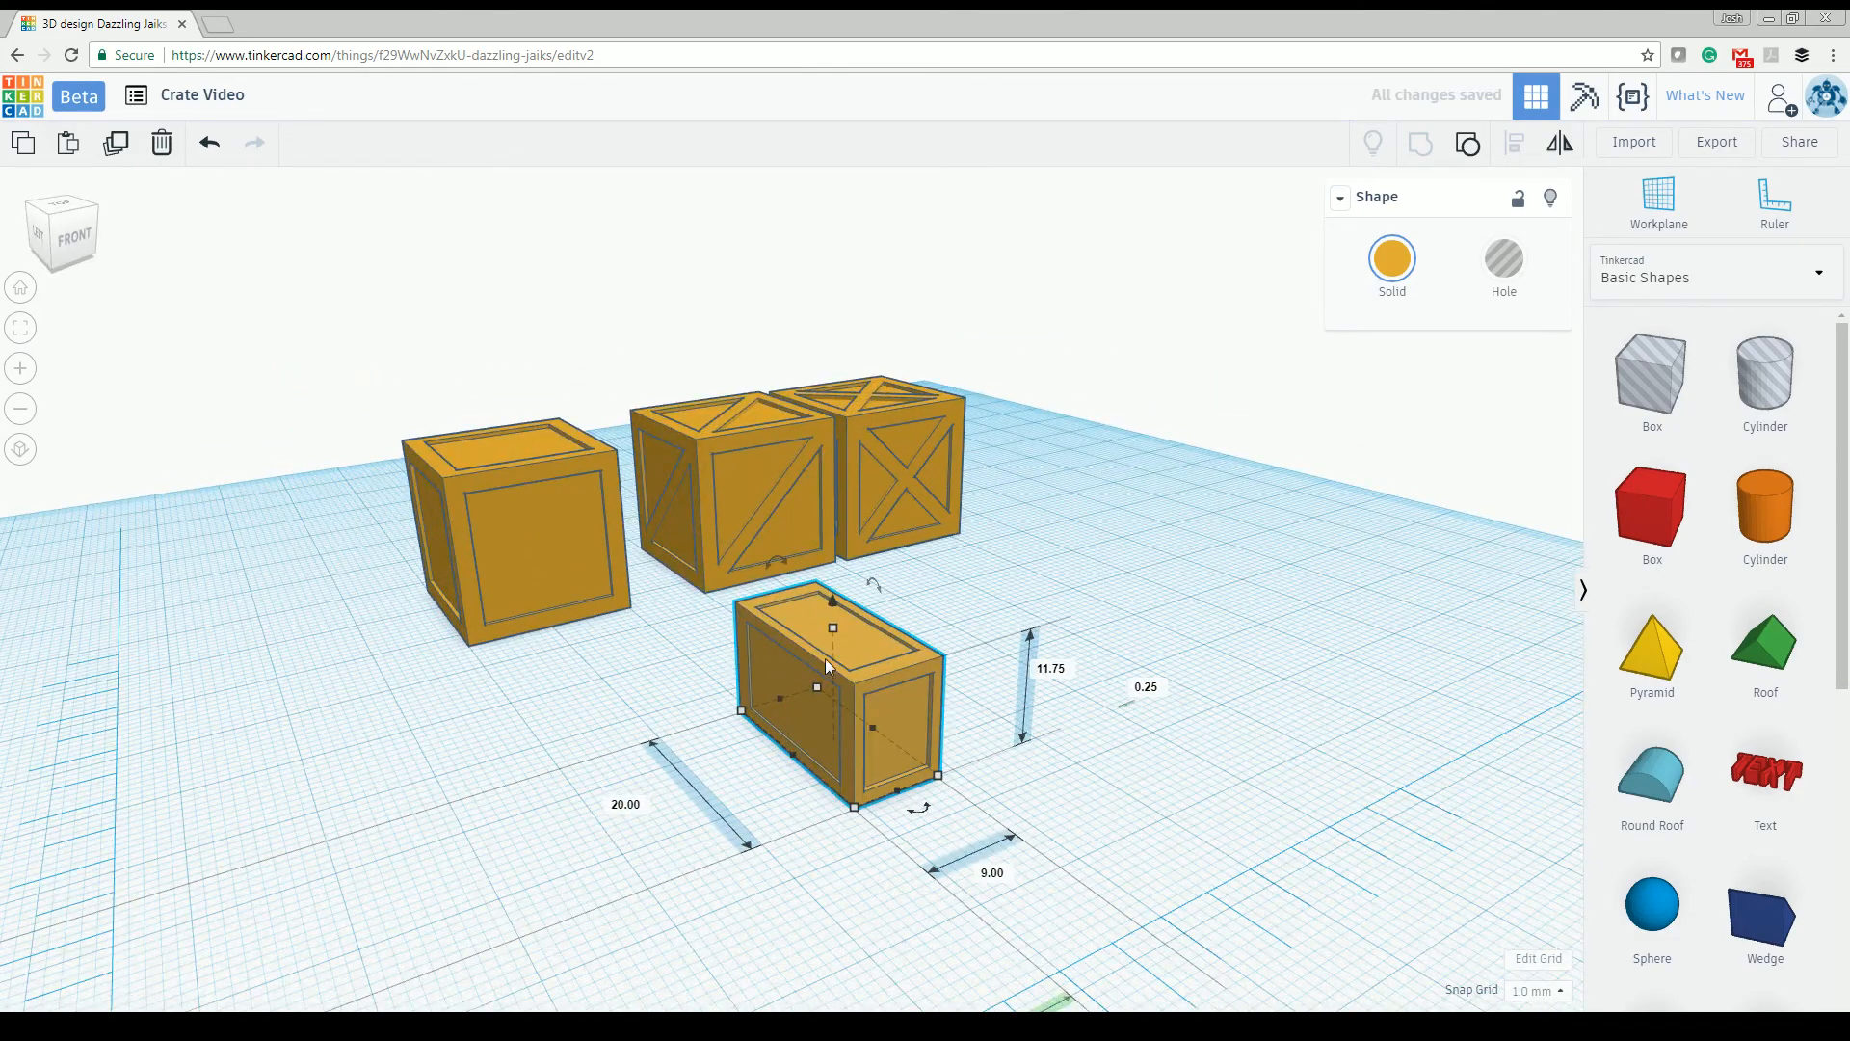
pyautogui.moveTo(835, 636); pyautogui.dragTo(829, 662)
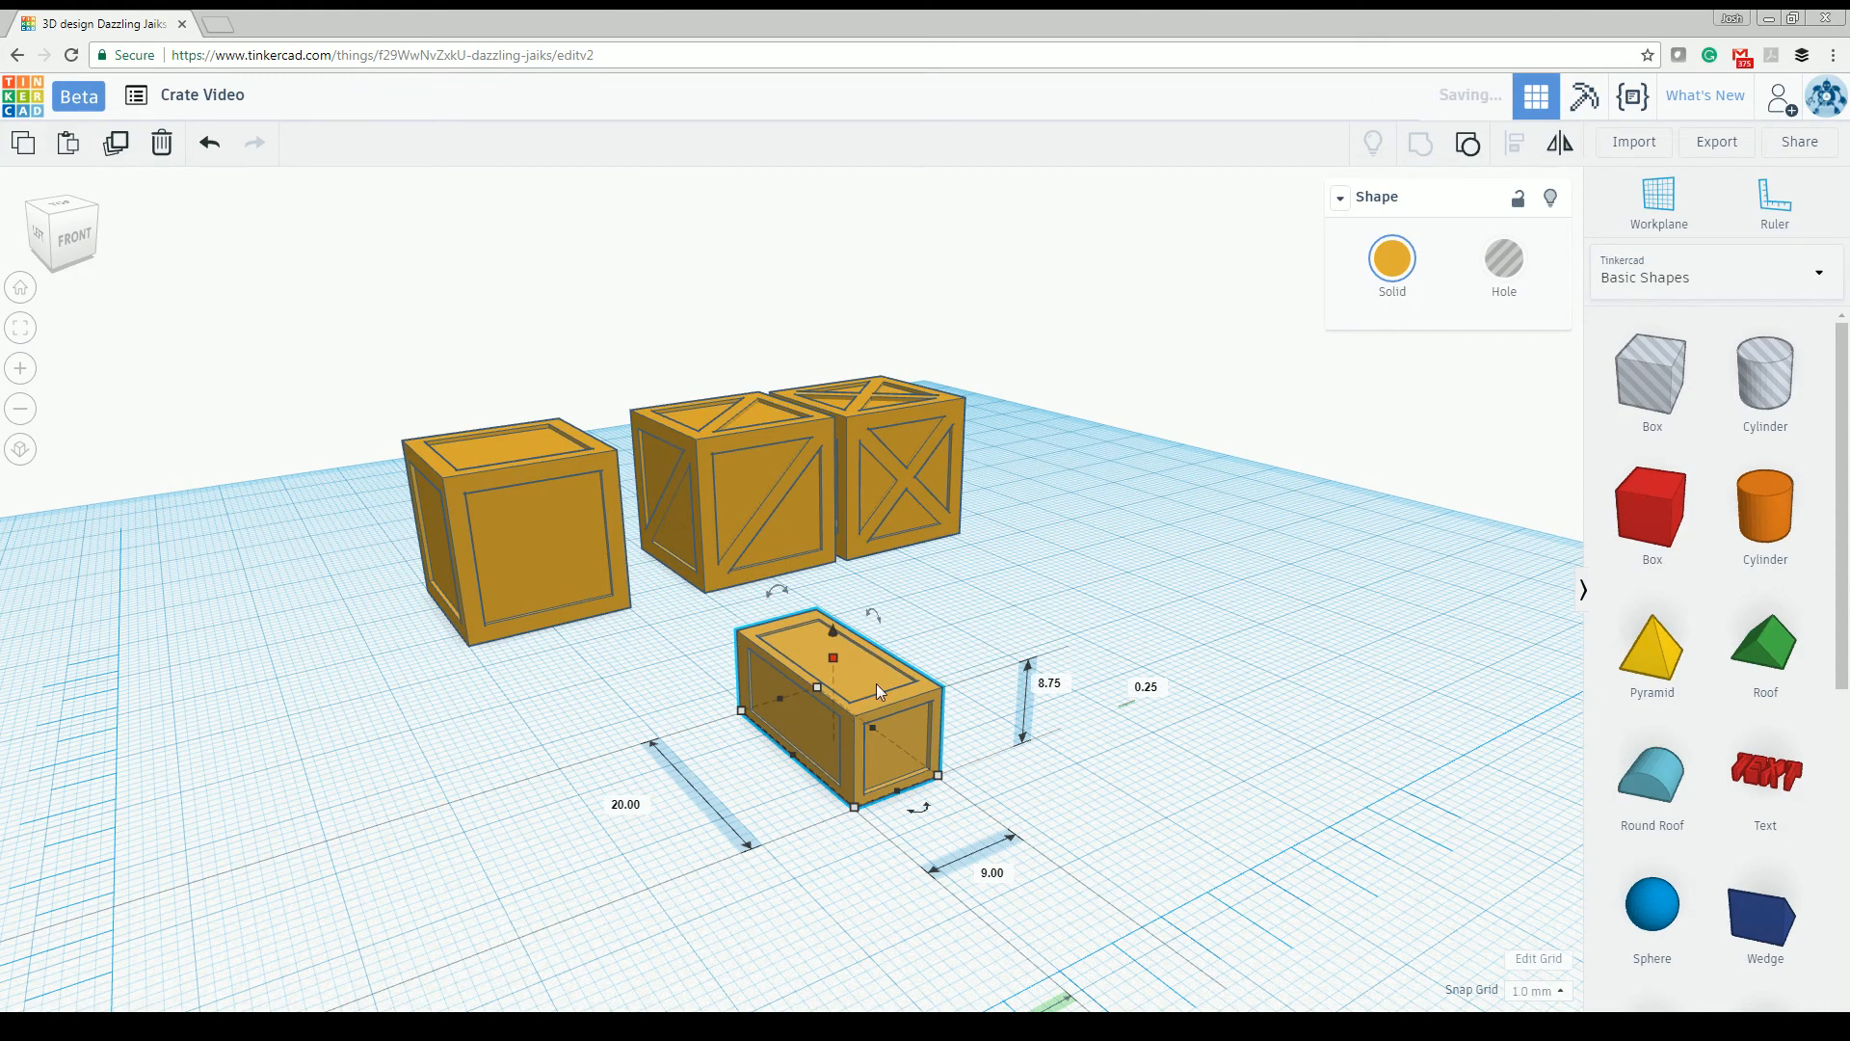
# Step: Flatten the small copied crate to a height of 3.75 mm
pyautogui.moveTo(877, 684); pyautogui.dragTo(797, 821, button='right')
pyautogui.moveTo(743, 590); pyautogui.dragTo(890, 658, button='right')
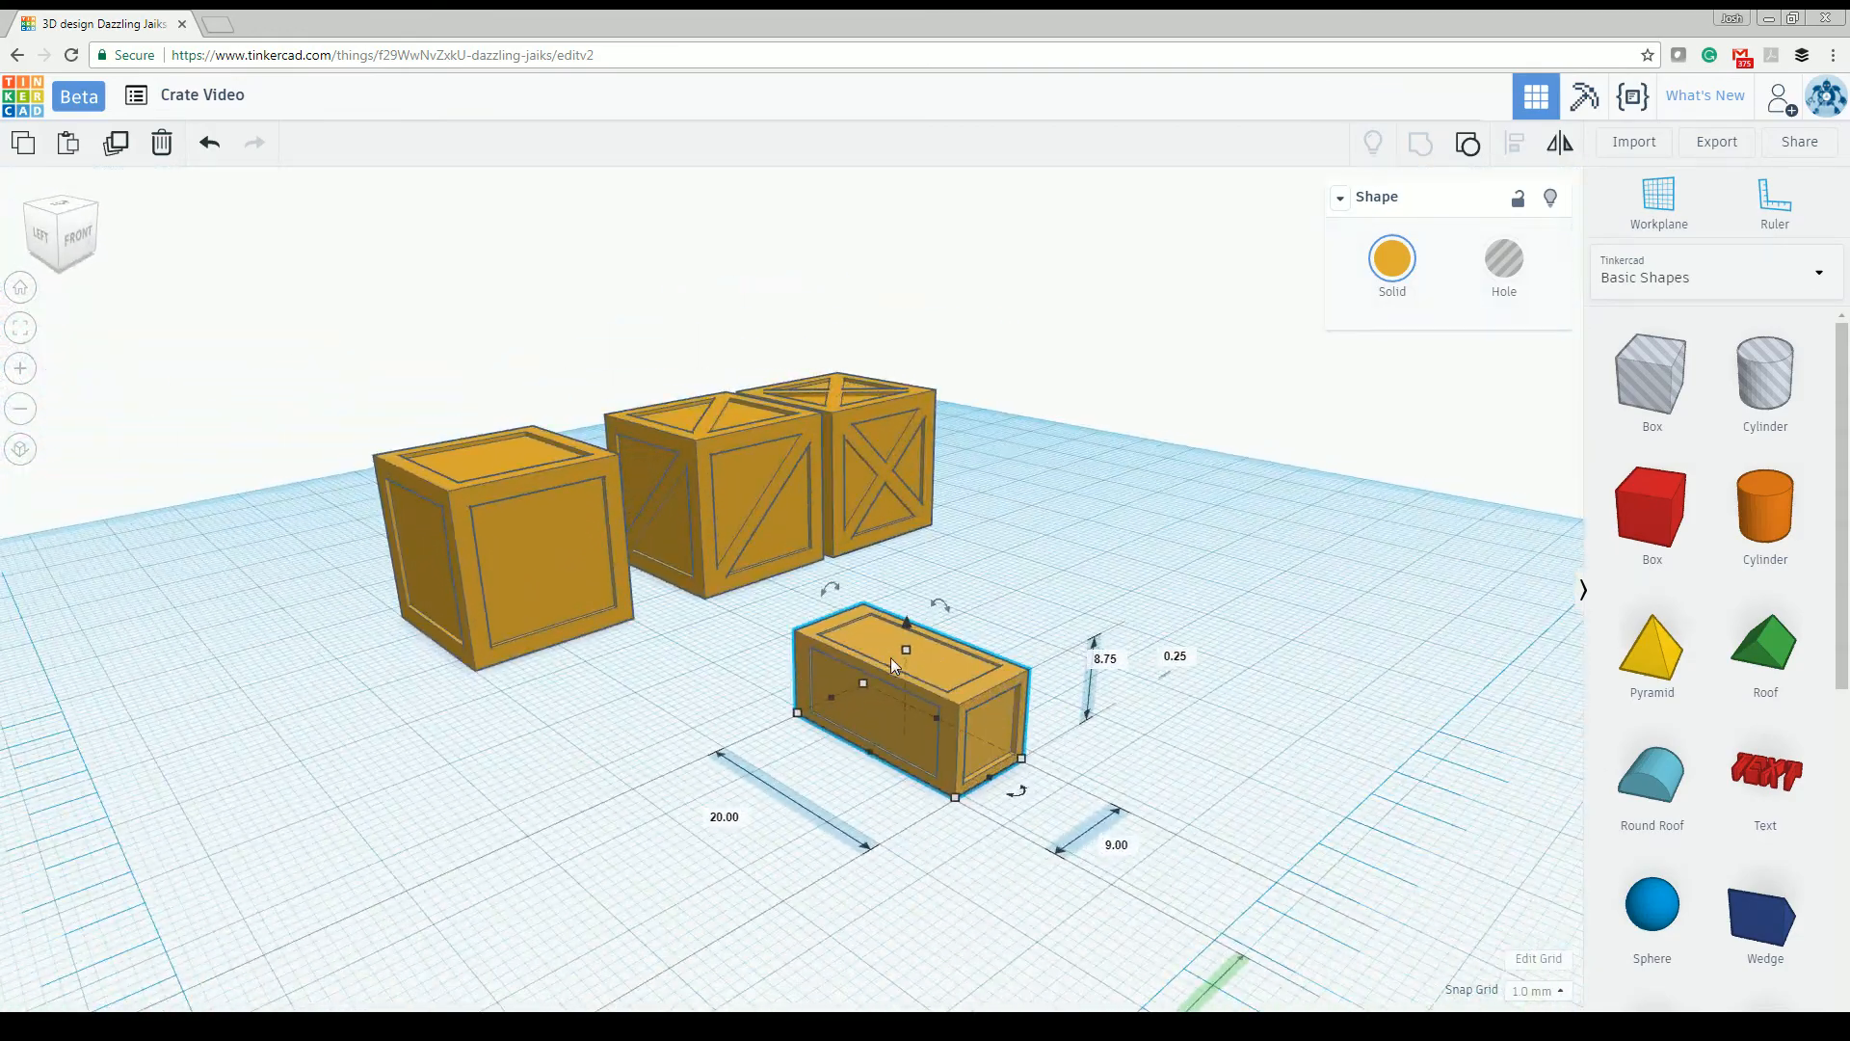
pyautogui.moveTo(906, 652); pyautogui.dragTo(906, 698)
pyautogui.moveTo(1025, 732); pyautogui.dragTo(961, 843, button='right')
pyautogui.scroll(-2, 964, 847)
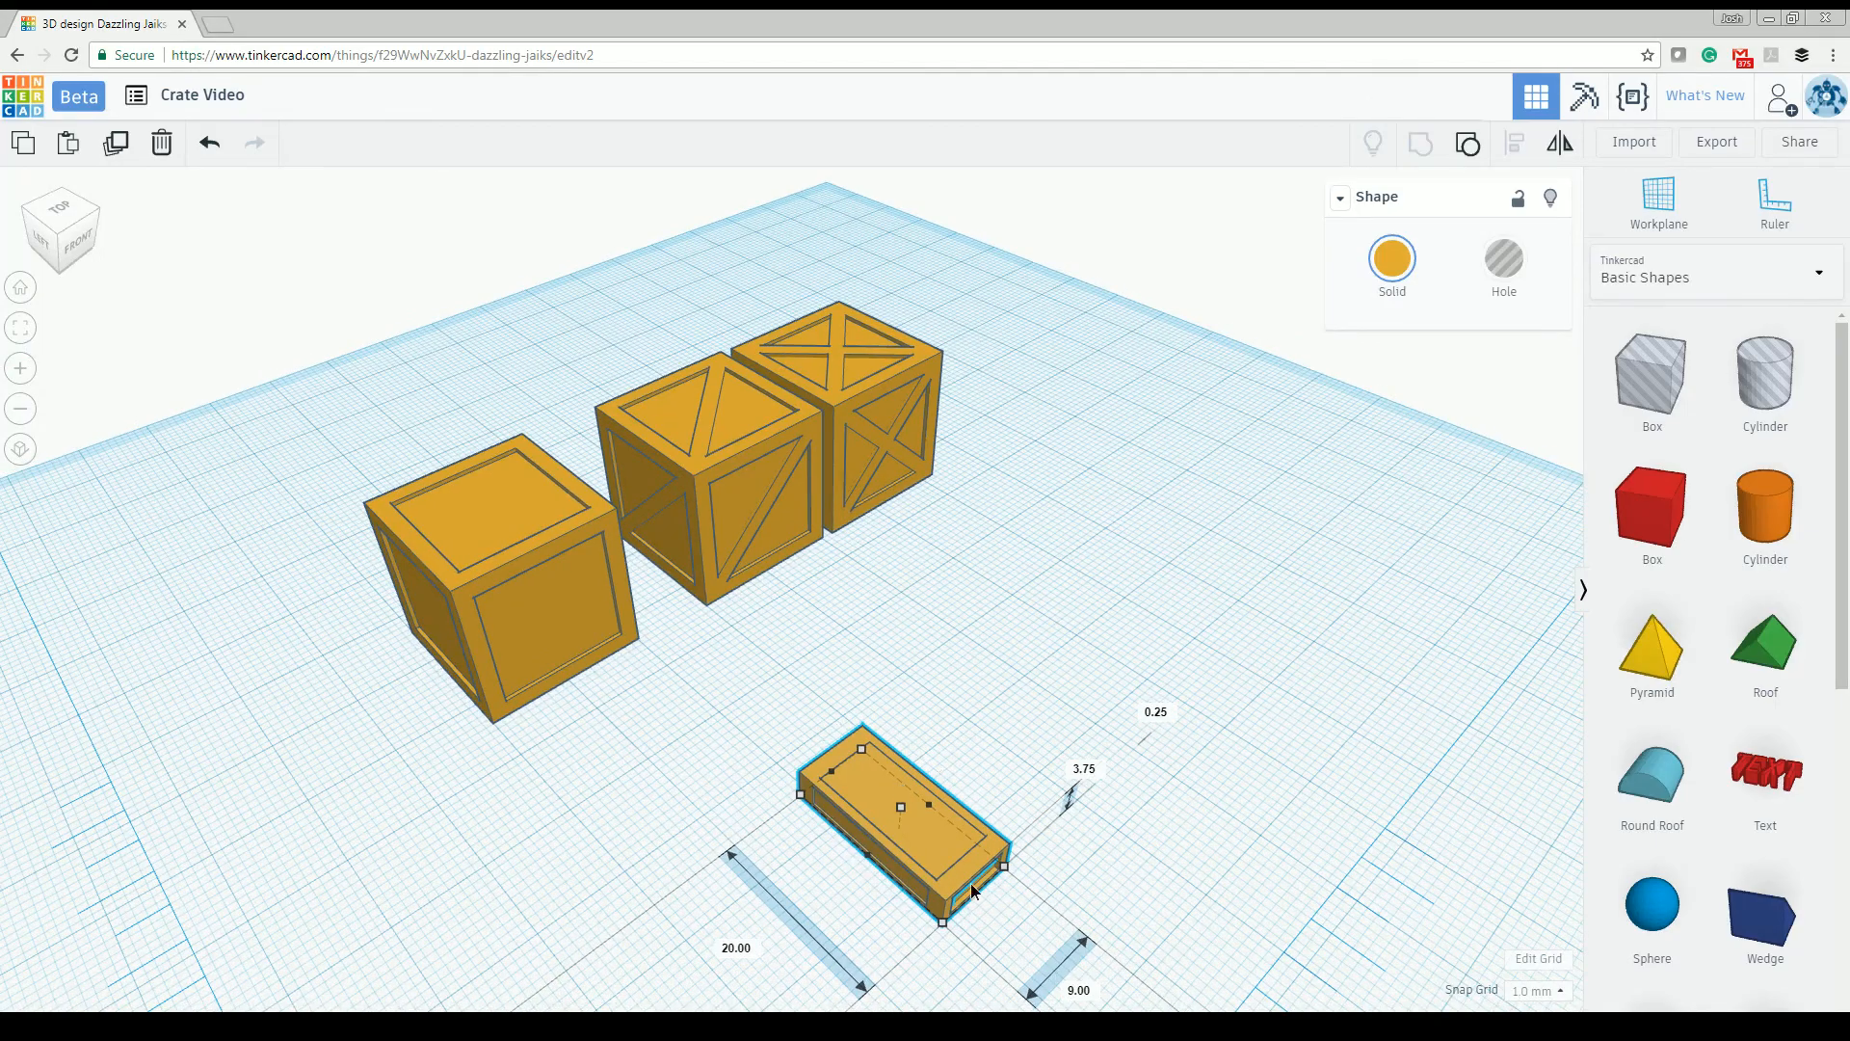
pyautogui.click(962, 771)
# Step: Slide the full-size plain crate back beside the single-diagonal crate
pyautogui.moveTo(736, 613); pyautogui.dragTo(763, 716, button='right')
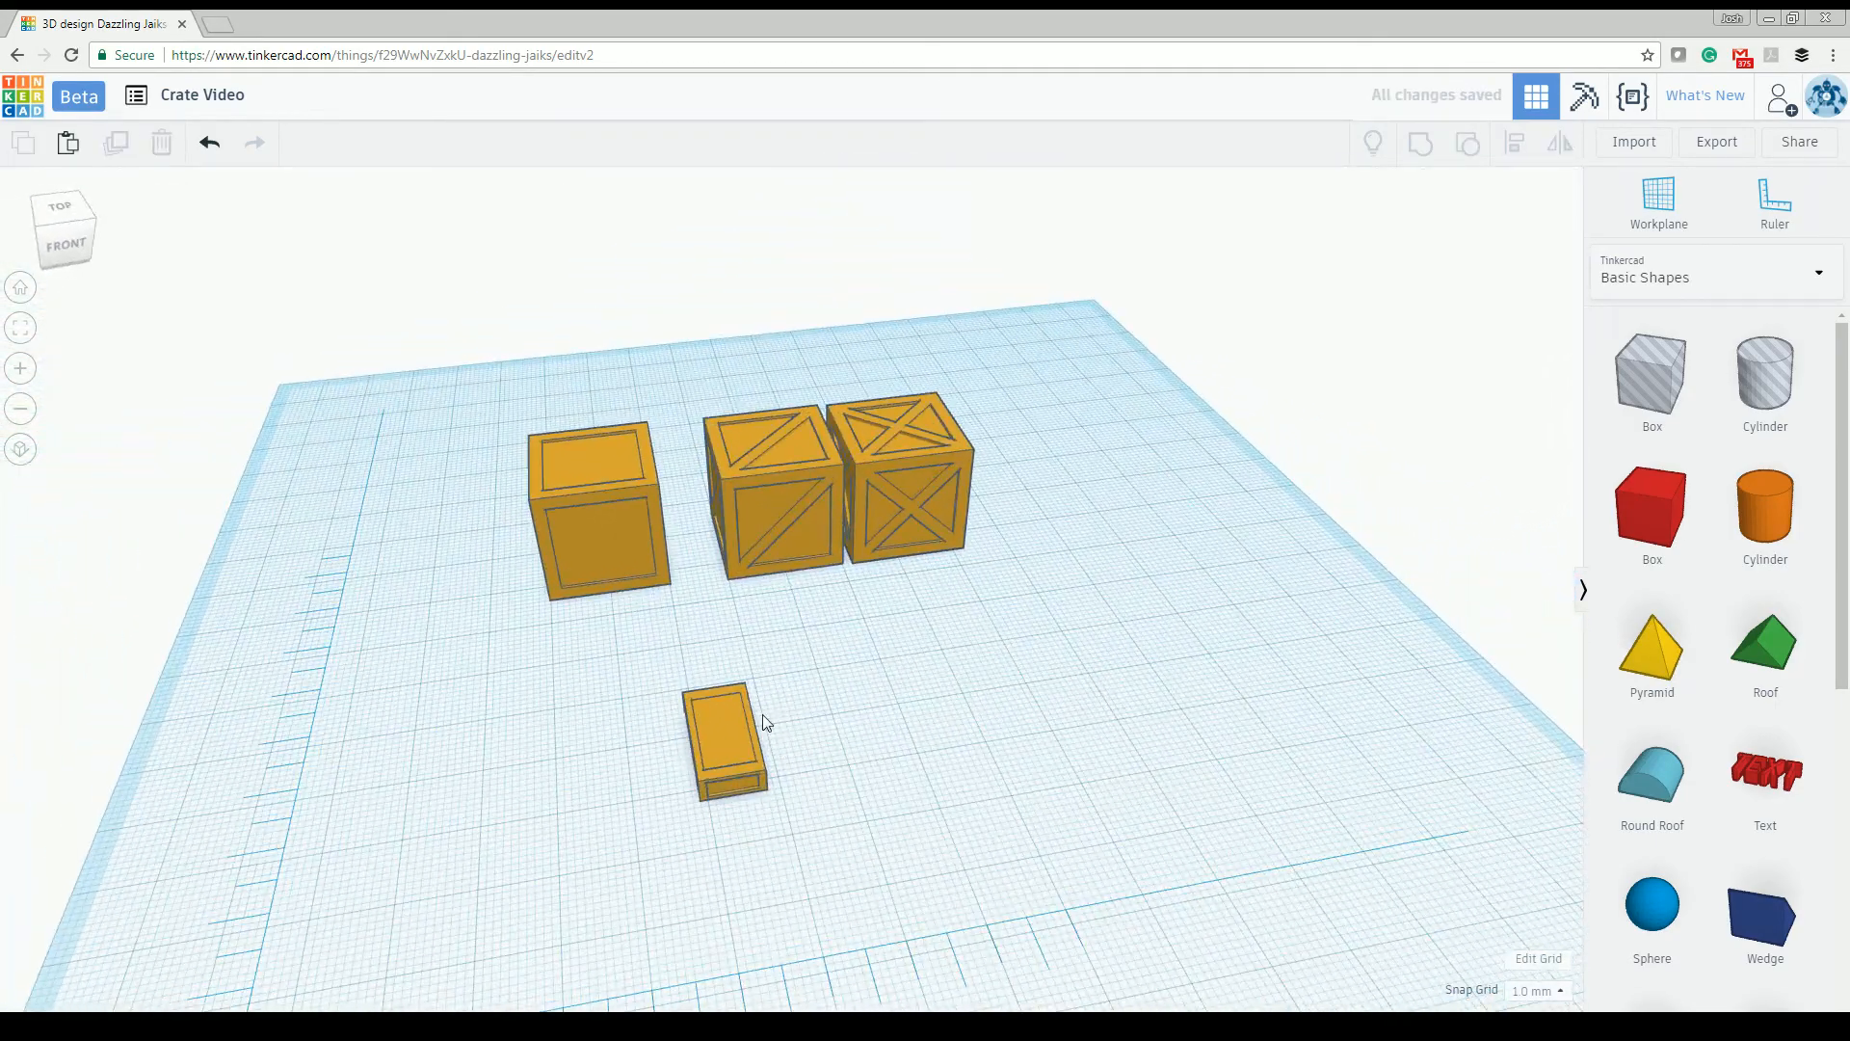
pyautogui.moveTo(743, 814); pyautogui.dragTo(743, 815)
pyautogui.click(788, 736)
pyautogui.click(728, 749)
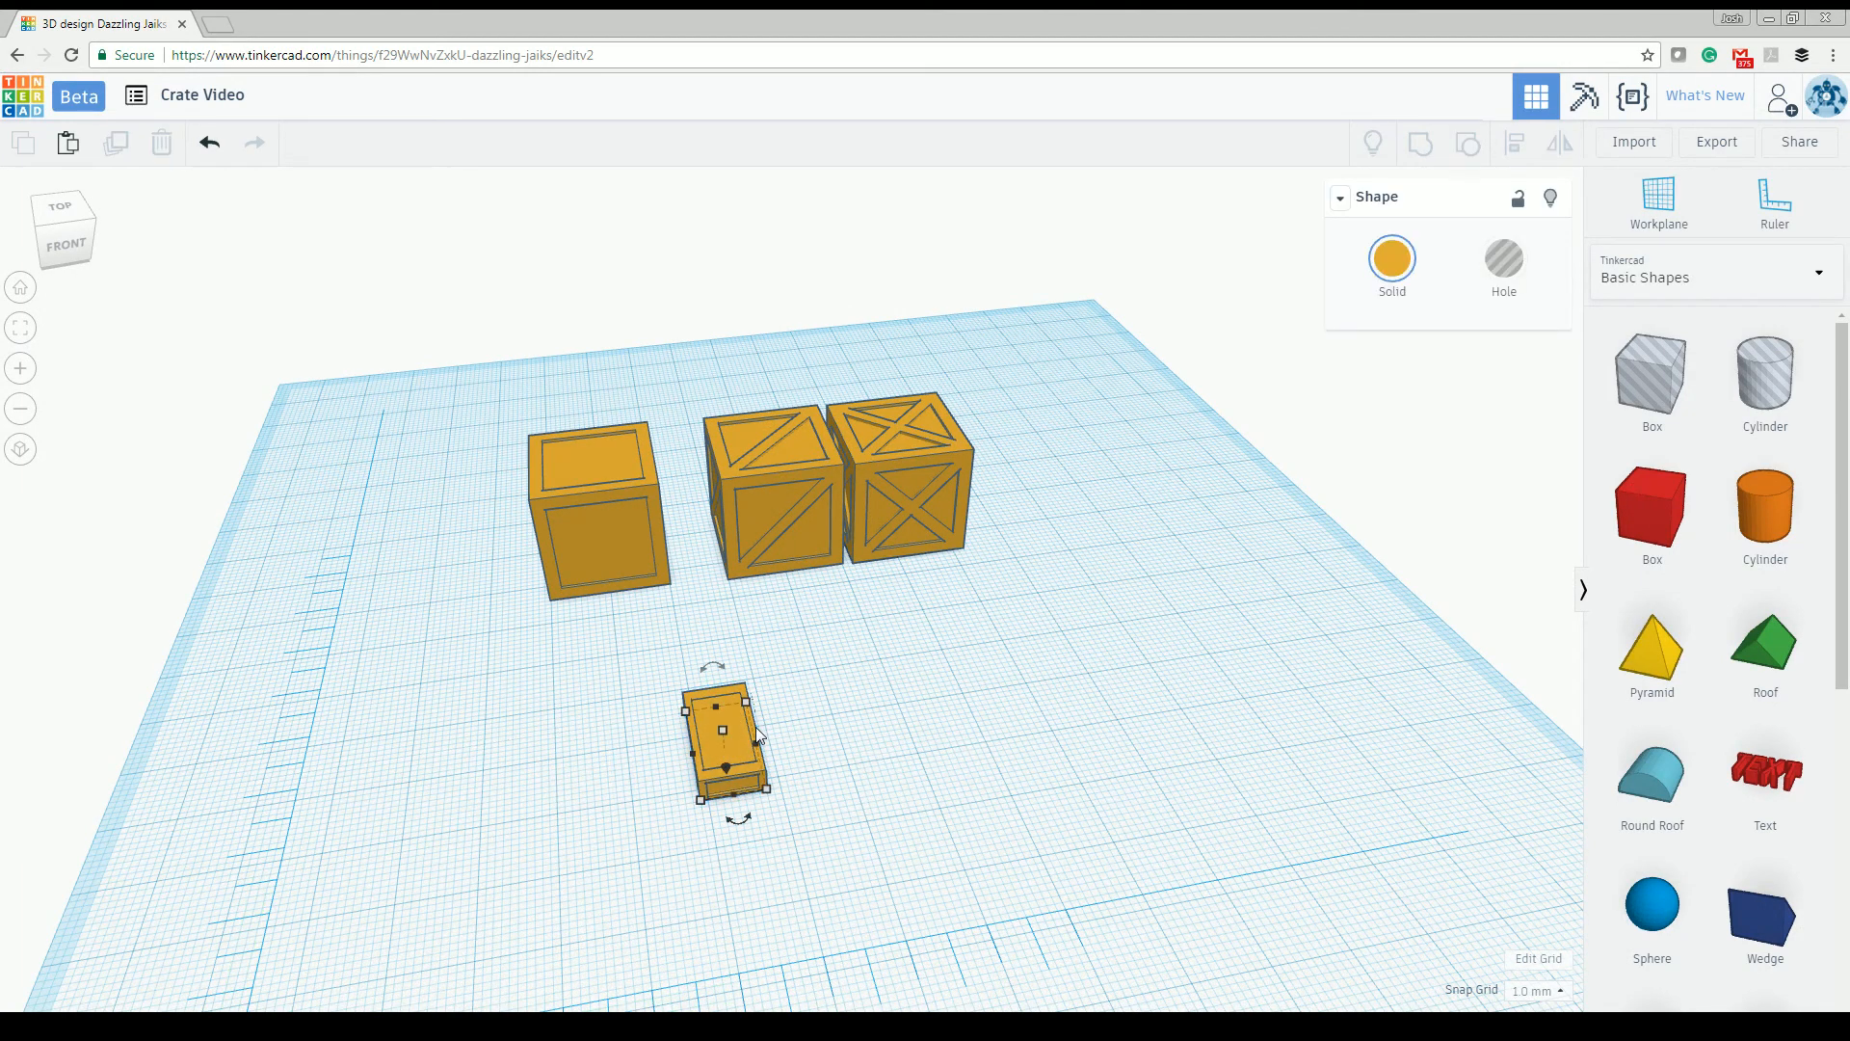
pyautogui.moveTo(603, 543); pyautogui.dragTo(635, 502)
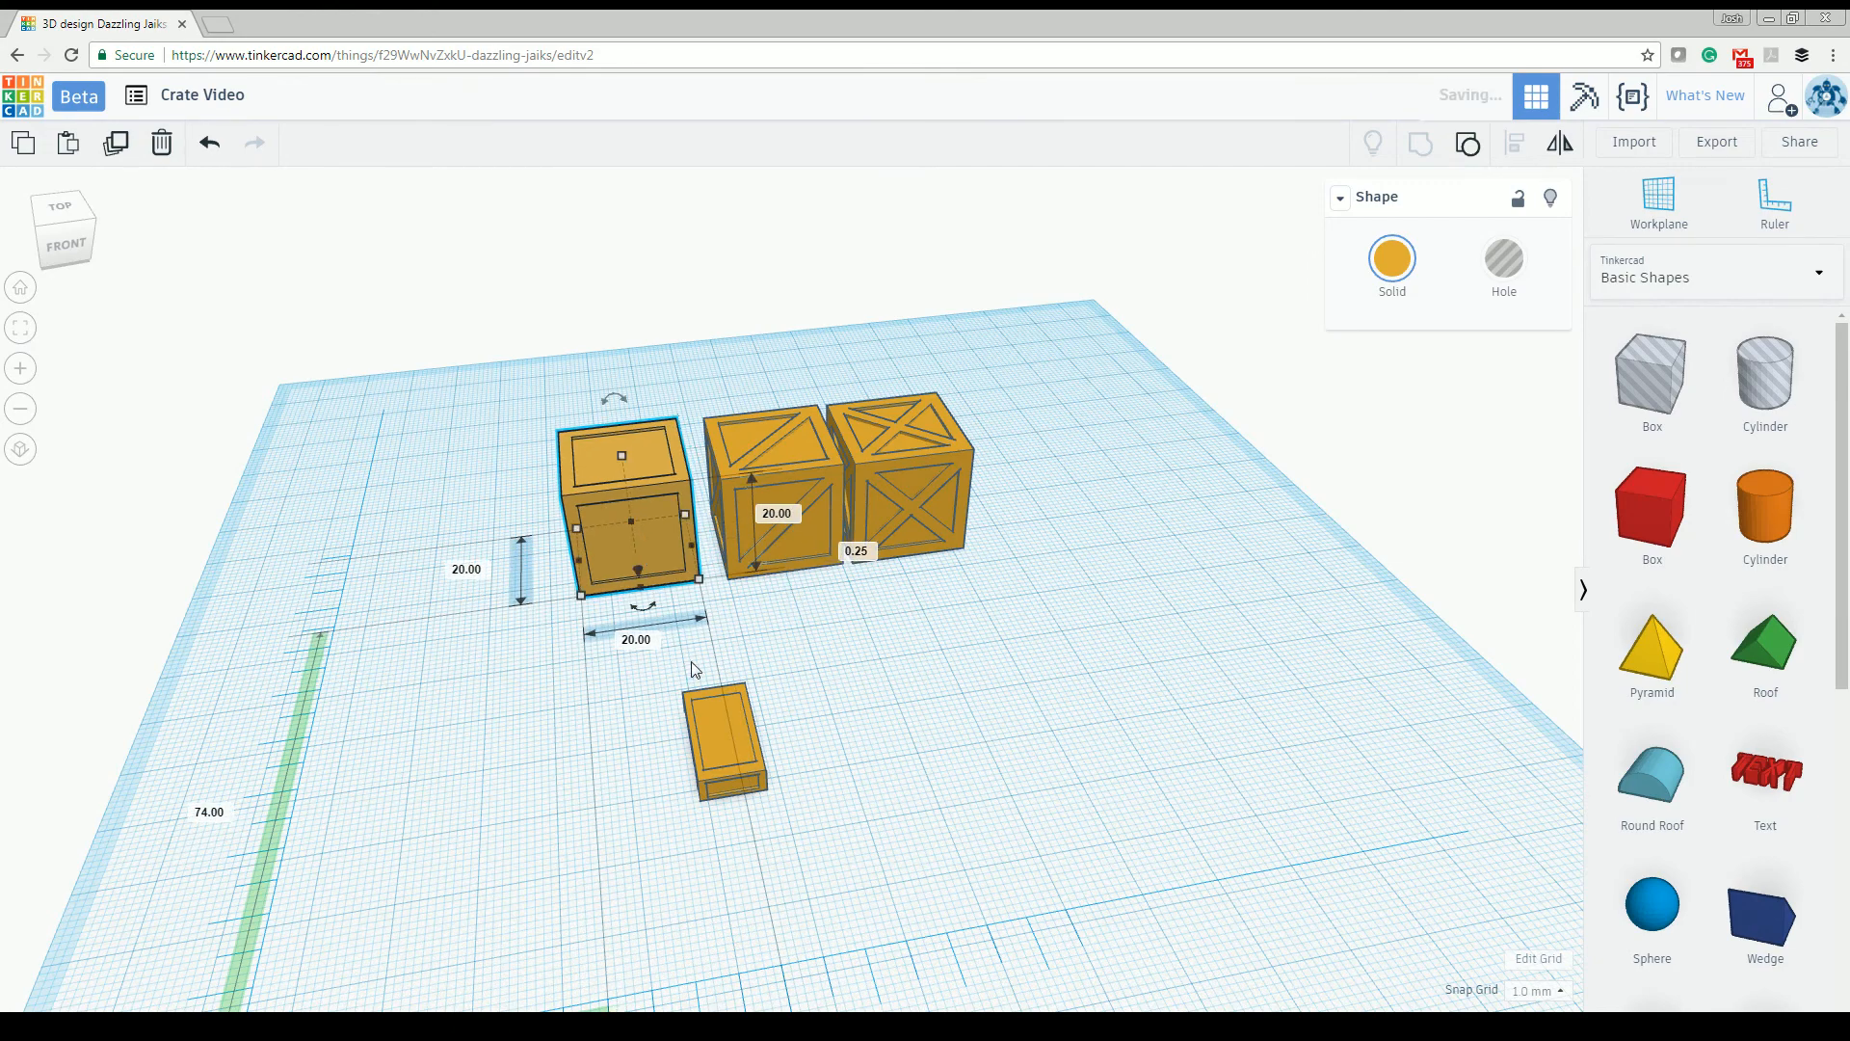
# Step: Delete the small flattened crate and place a copy of the plain crate in the open area in front of the row
pyautogui.click(740, 737)
pyautogui.press('Delete')
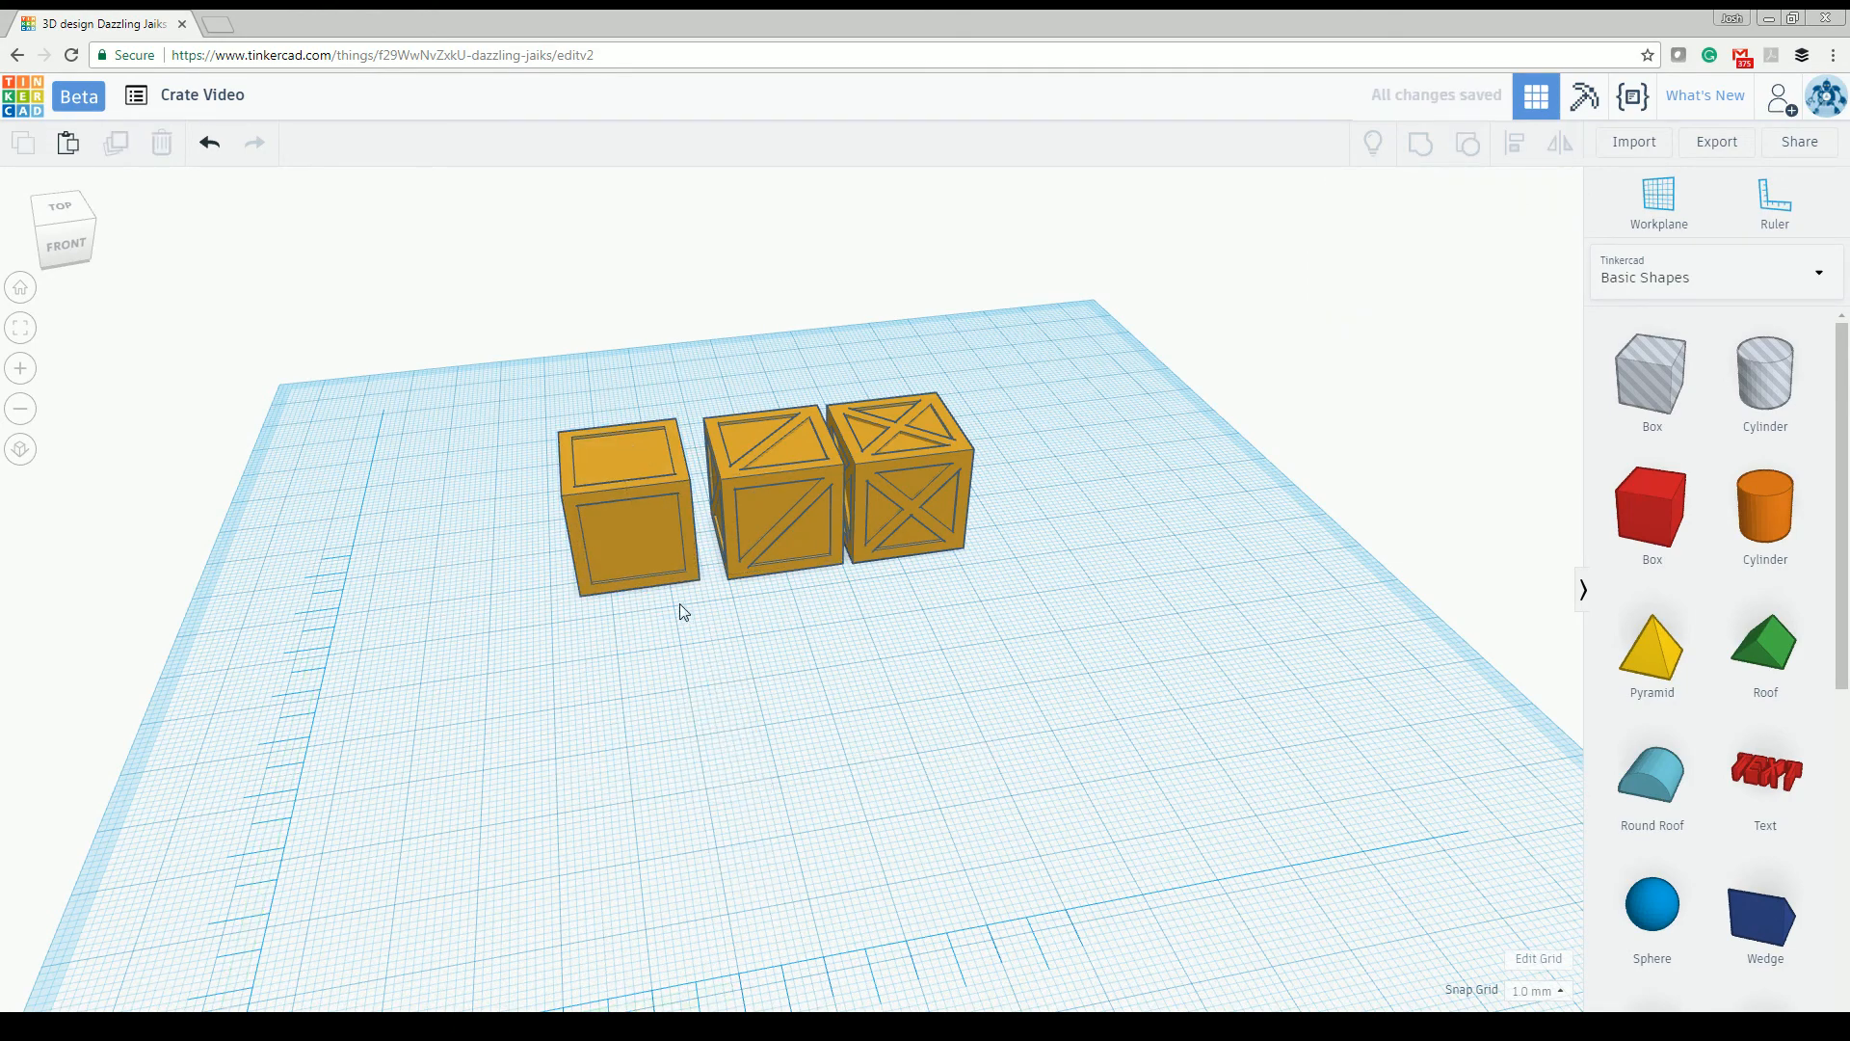
pyautogui.click(631, 539)
pyautogui.keyDown('alt'); pyautogui.moveTo(630, 540); pyautogui.dragTo(979, 789); pyautogui.keyUp('alt')
pyautogui.moveTo(723, 858); pyautogui.dragTo(827, 892, button='right')
pyautogui.scroll(3, 691, 791)
pyautogui.scroll(2, 691, 791)
pyautogui.scroll(-3, 819, 868)
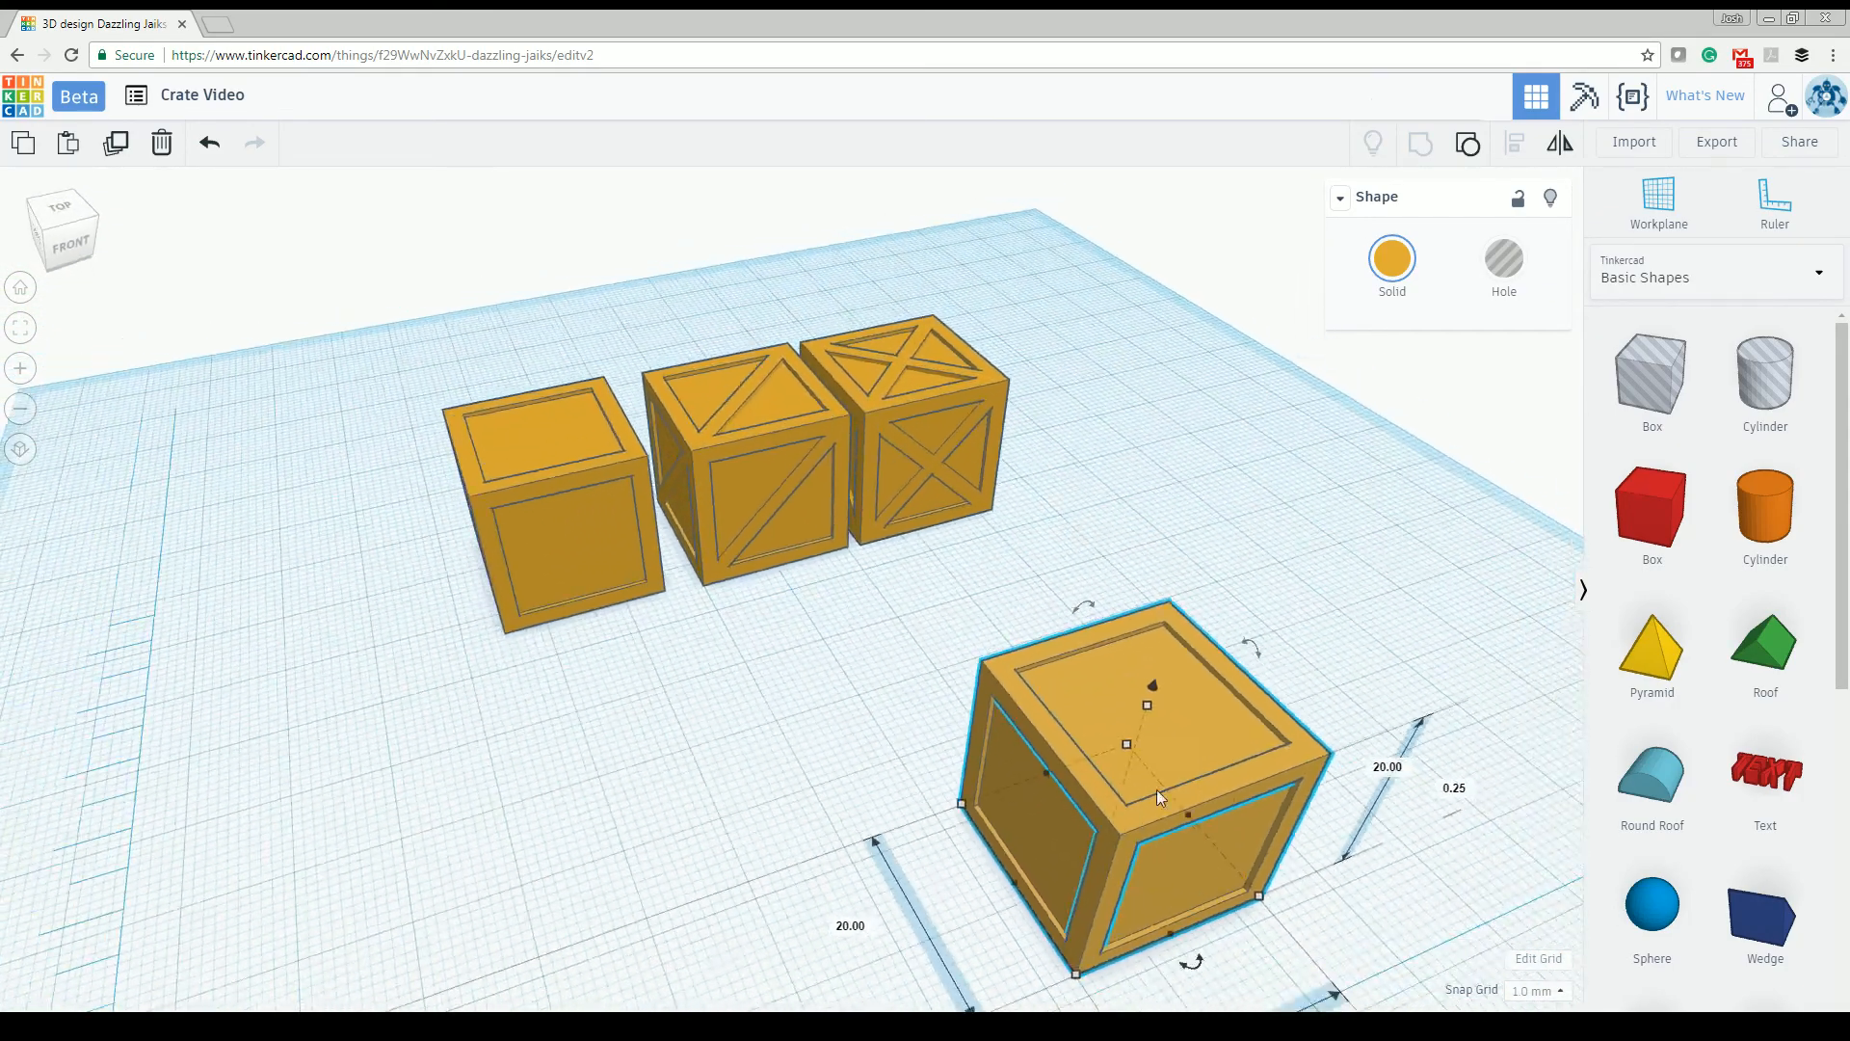
pyautogui.click(573, 603)
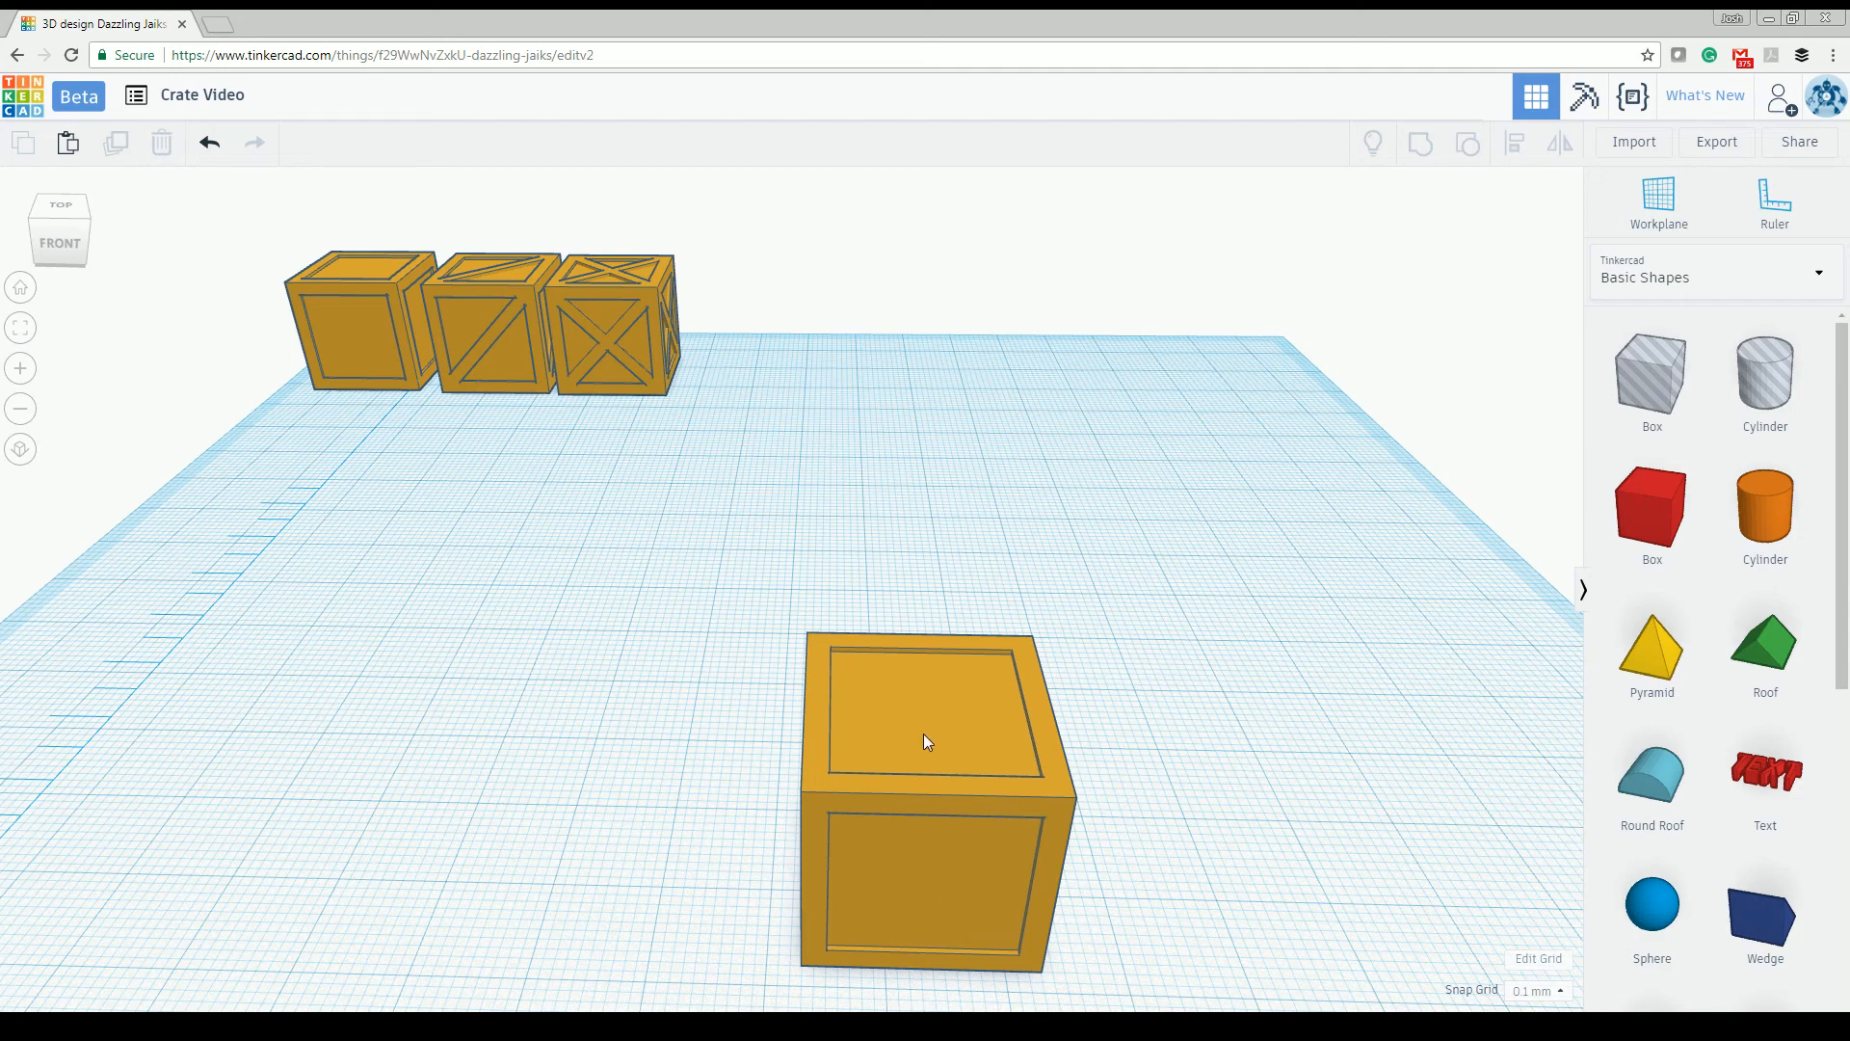
# Step: Add a solid box beside the copied crate and set the box's height to 16 mm
pyautogui.moveTo(900, 784); pyautogui.dragTo(848, 715, button='right')
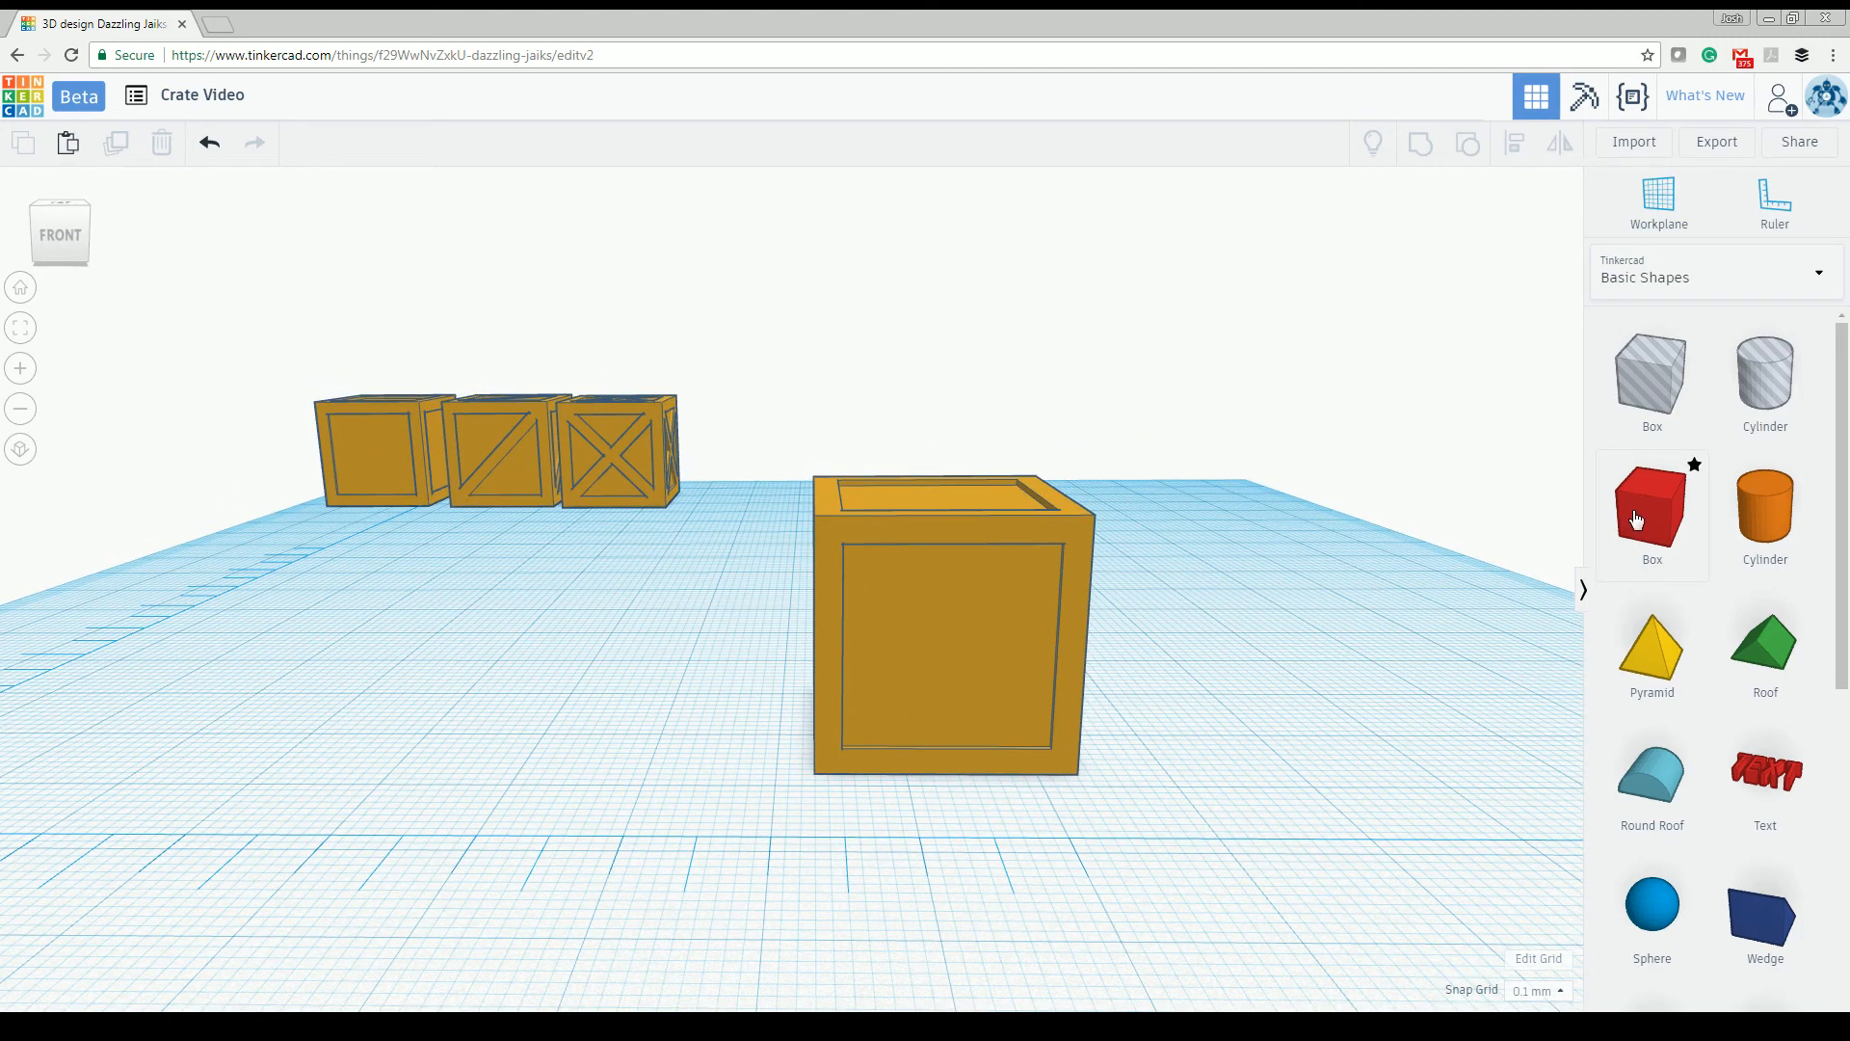
pyautogui.moveTo(1650, 506); pyautogui.dragTo(1288, 717)
pyautogui.moveTo(1288, 717)
pyautogui.mouseDown(button='right')
pyautogui.moveTo(1269, 746)
pyautogui.moveTo(1303, 737)
pyautogui.mouseUp(button='right')
pyautogui.click(1409, 683)
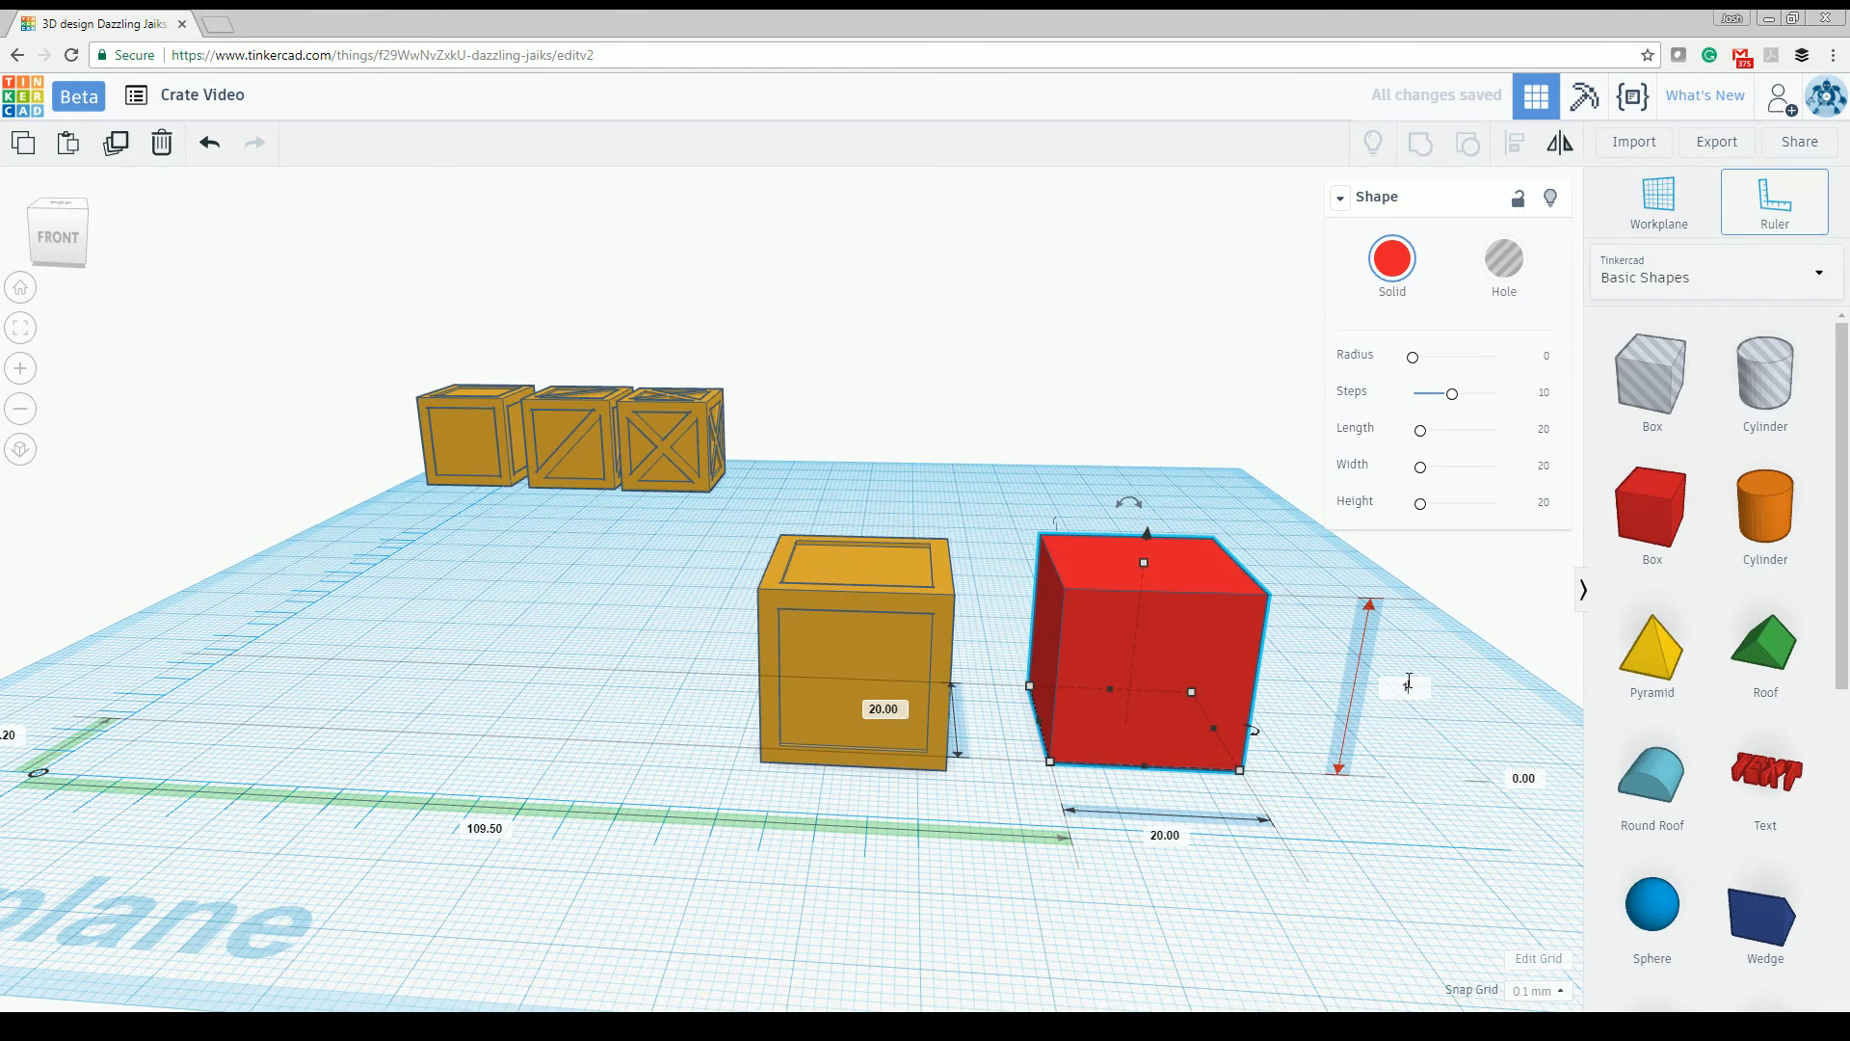
pyautogui.write('16')
pyautogui.press('Return')
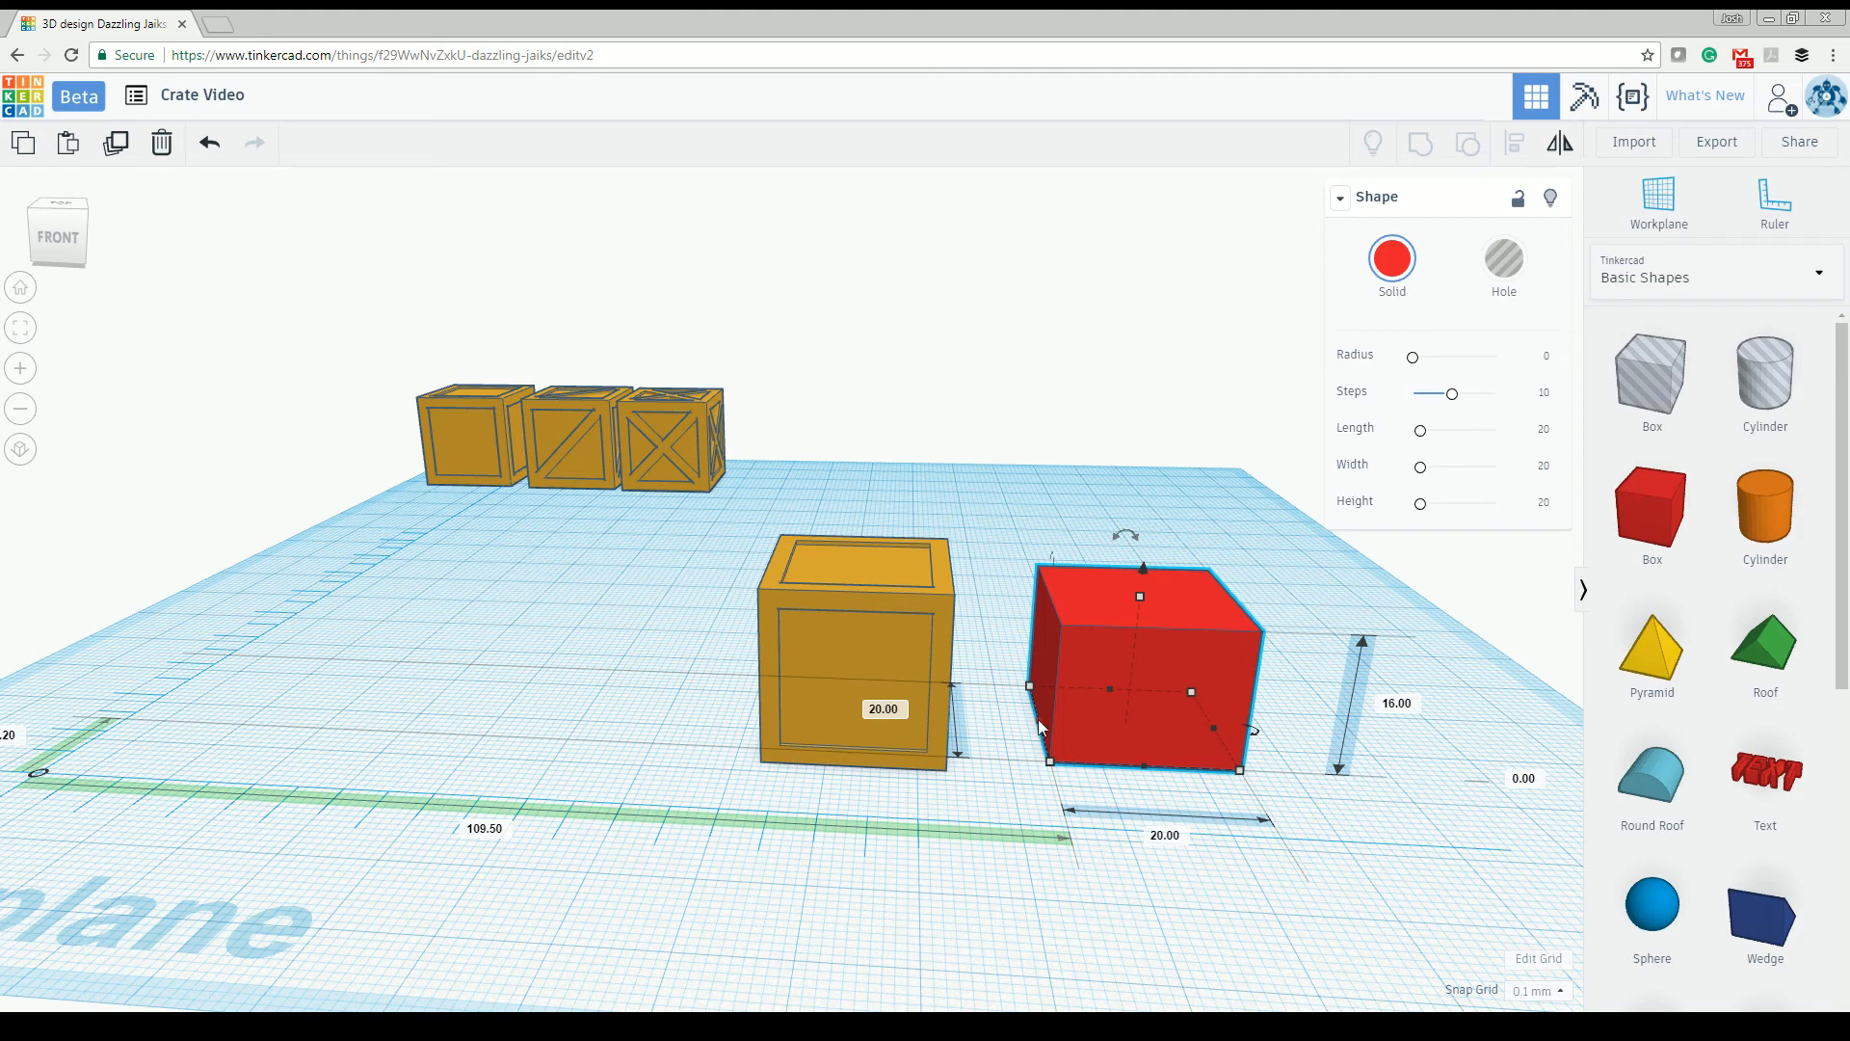
# Step: Set the red box's depth to 0.5 mm and reduce its width to make a thin upright strip
pyautogui.moveTo(1038, 719); pyautogui.dragTo(1005, 670, button='right')
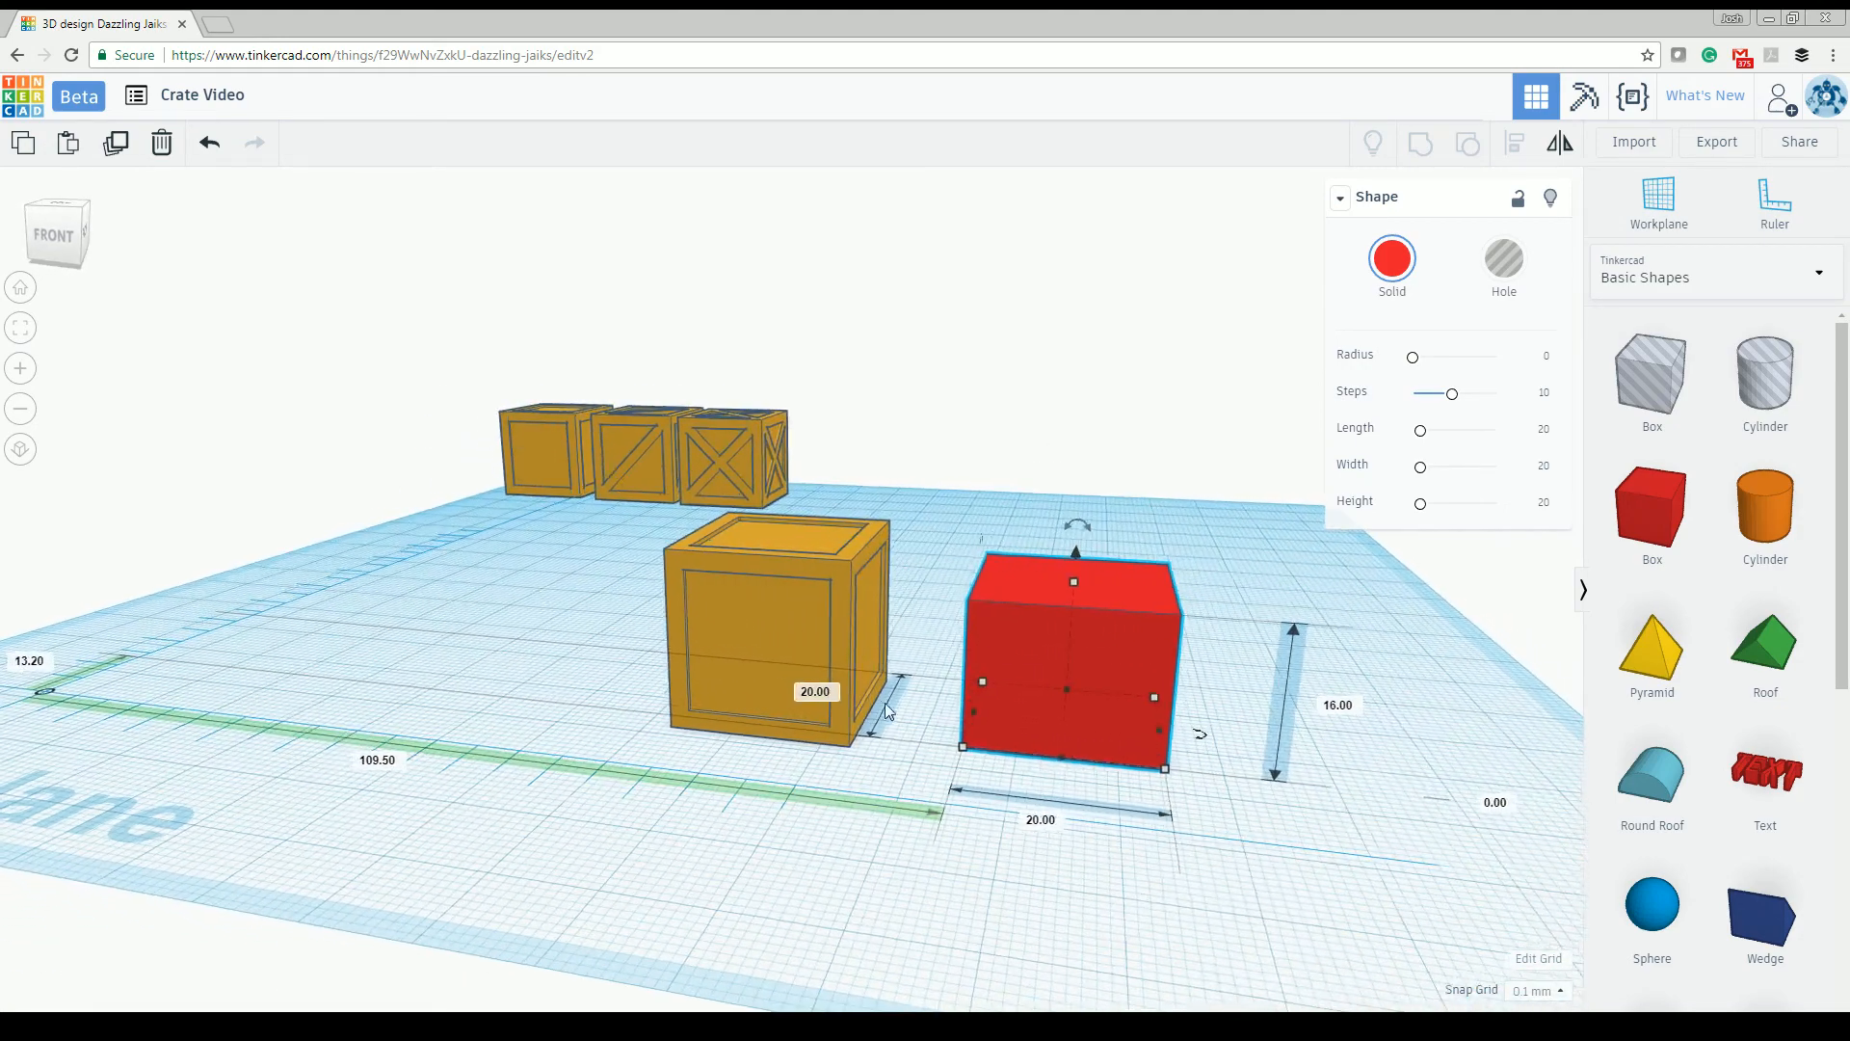
pyautogui.click(819, 693)
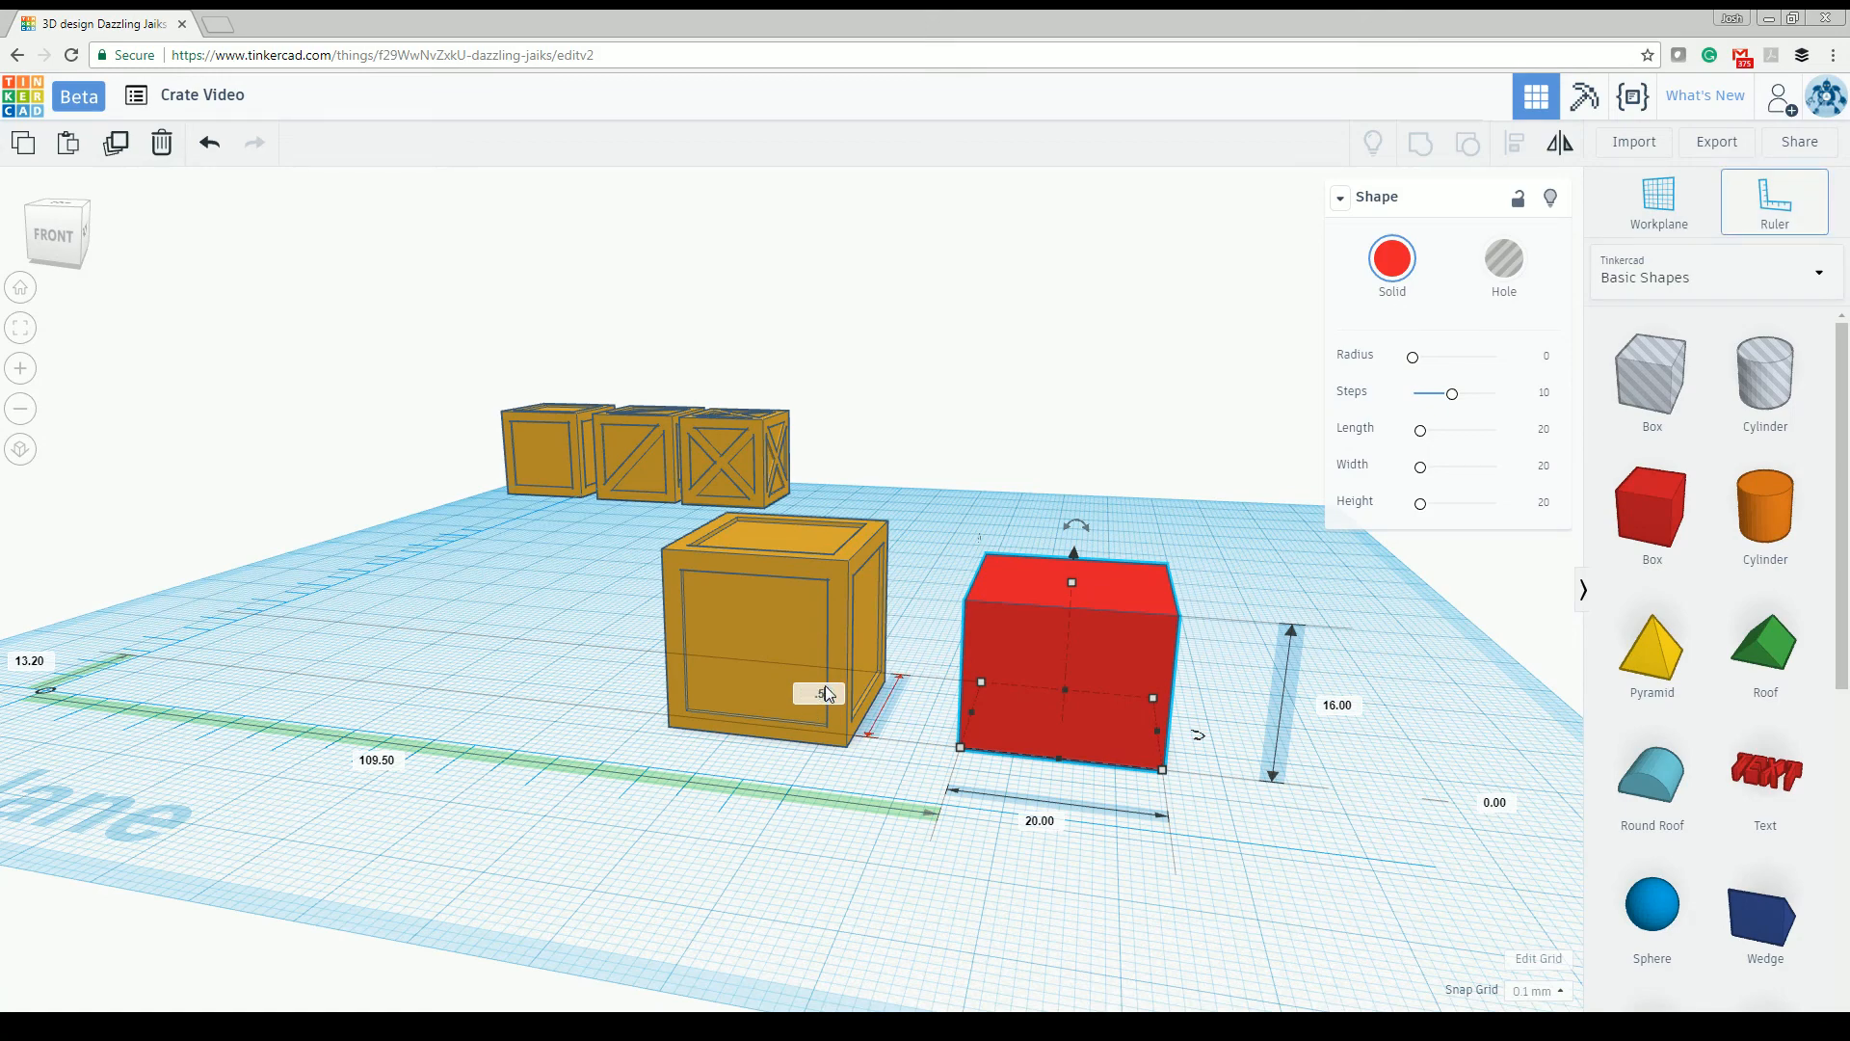
pyautogui.press('Return')
pyautogui.moveTo(1025, 747); pyautogui.dragTo(1050, 805, button='right')
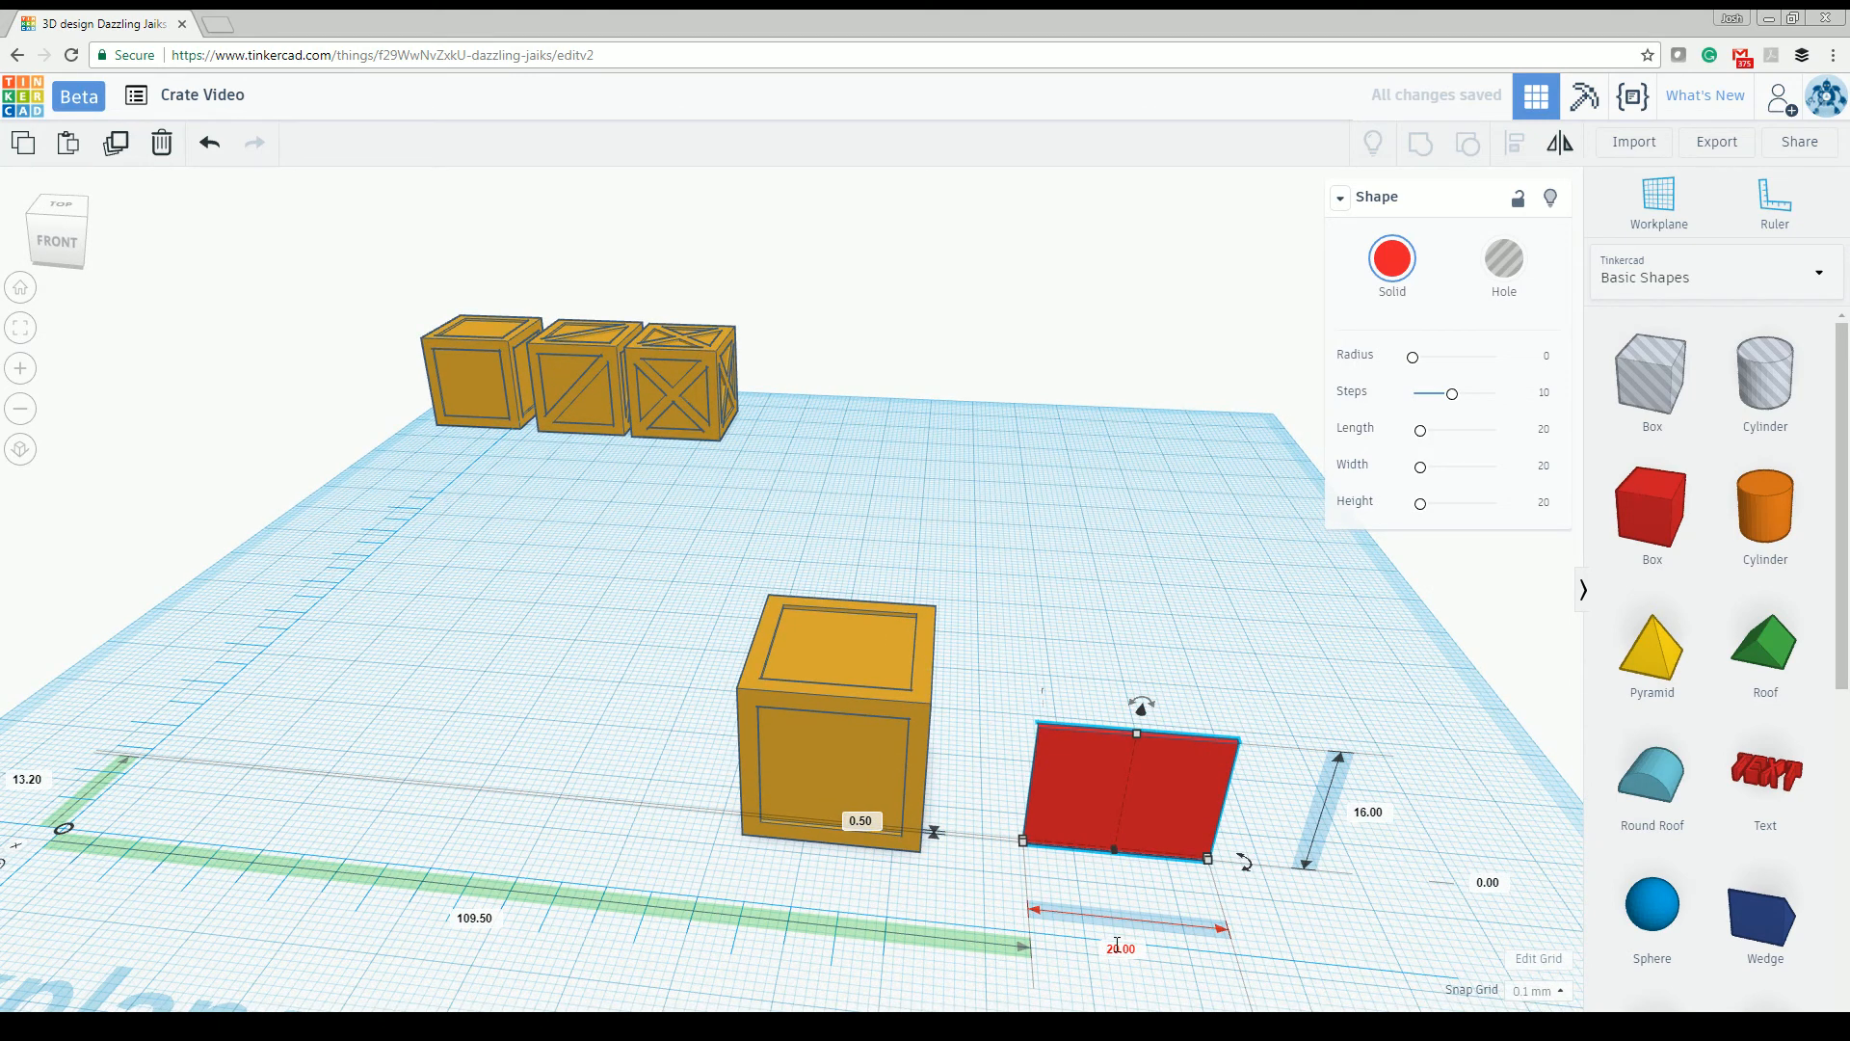
pyautogui.click(1120, 950)
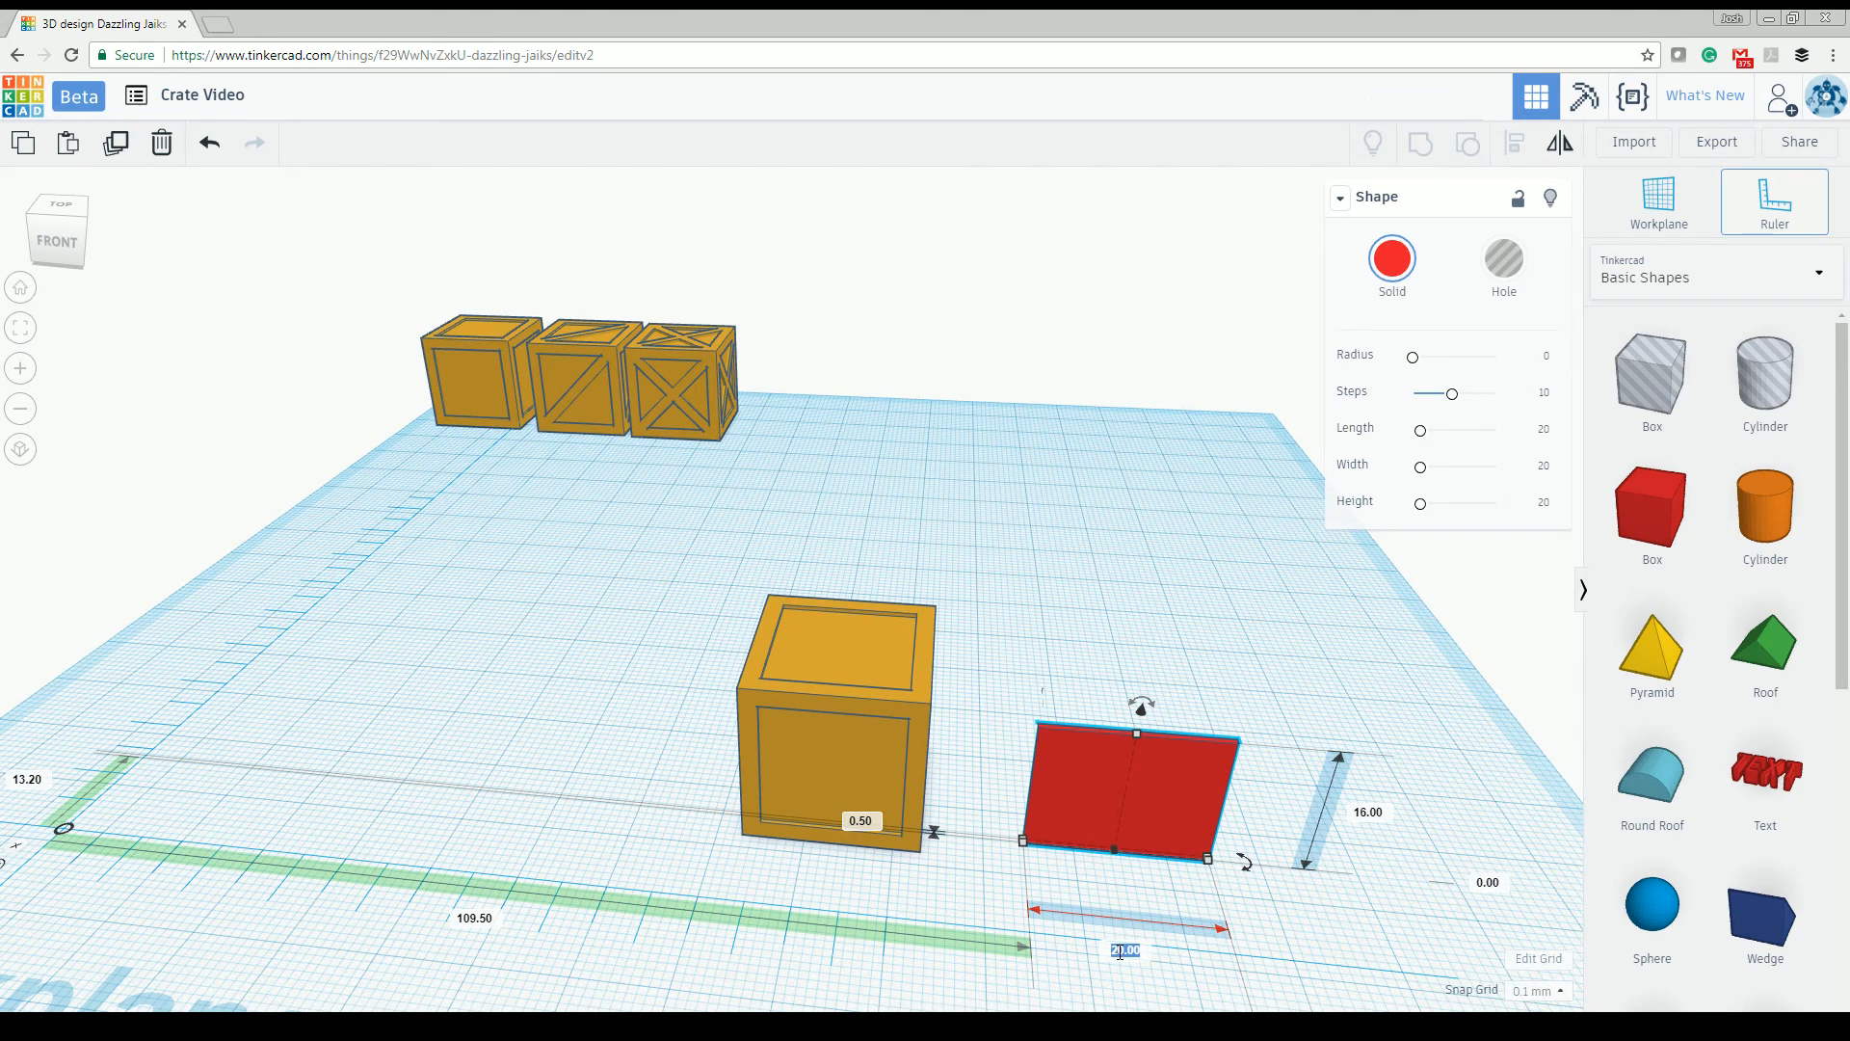
pyautogui.press('BackSpace')
pyautogui.press('Return')
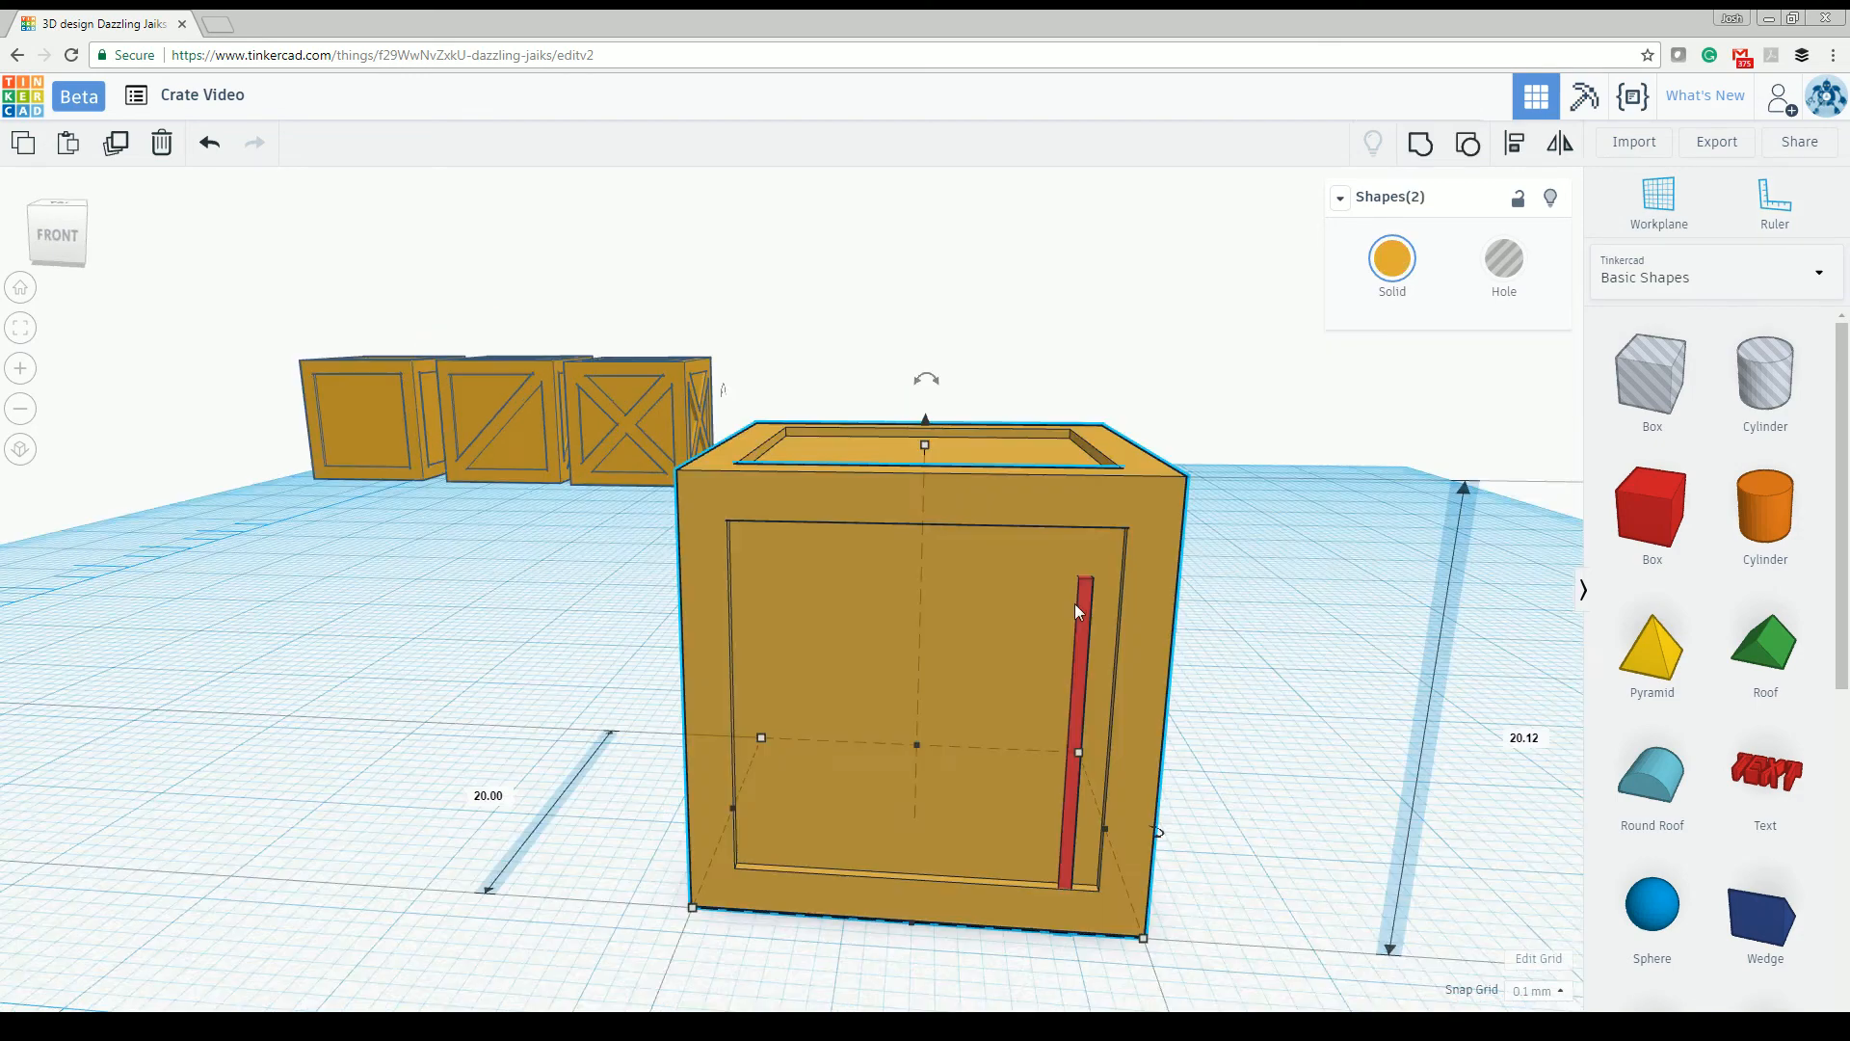
# Step: Move the thin red strip onto the front panel of the copied crate, near the panel's right edge
pyautogui.moveTo(1081, 605); pyautogui.dragTo(1213, 753)
pyautogui.click(1227, 702)
pyautogui.moveTo(1230, 650); pyautogui.dragTo(1094, 794, button='right')
pyautogui.scroll(-3, 1212, 642)
pyautogui.scroll(3, 1213, 642)
pyautogui.scroll(-3, 1079, 760)
pyautogui.moveTo(1056, 848); pyautogui.dragTo(1193, 846)
pyautogui.scroll(3, 1193, 846)
pyautogui.scroll(5, 1176, 827)
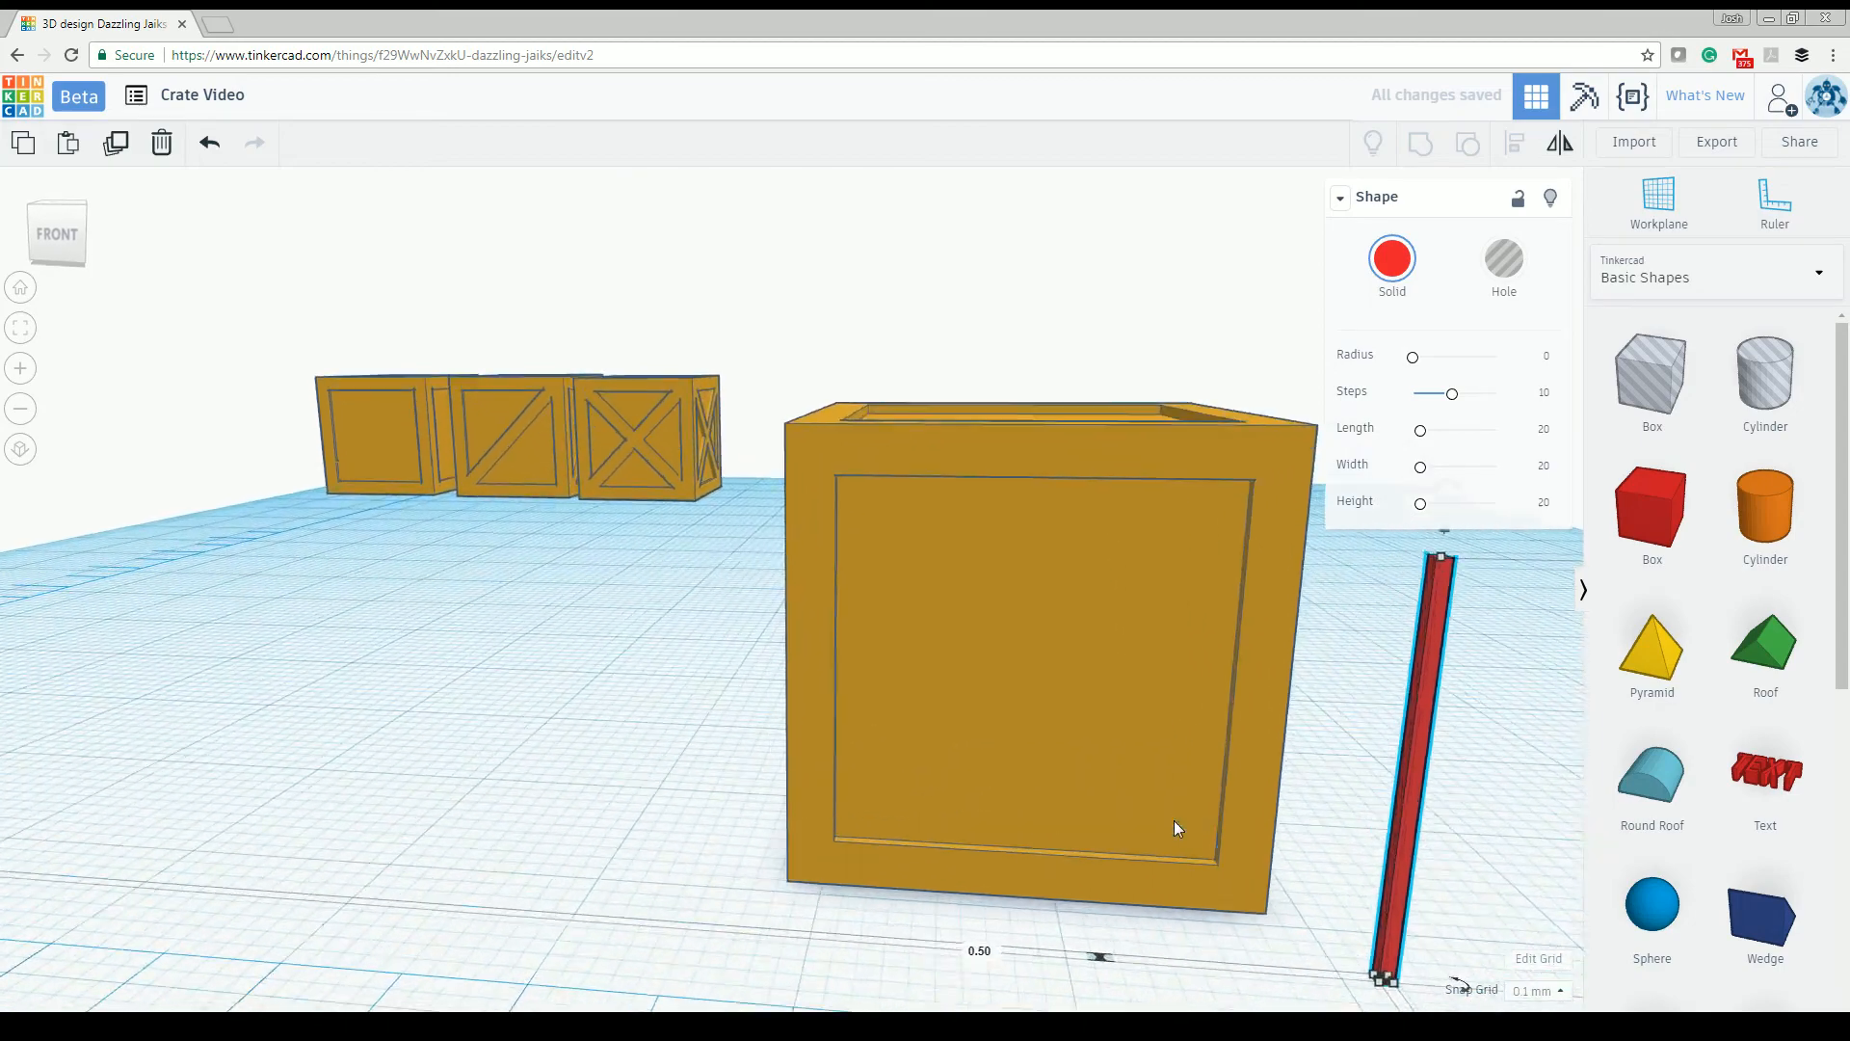
pyautogui.scroll(-6, 1139, 824)
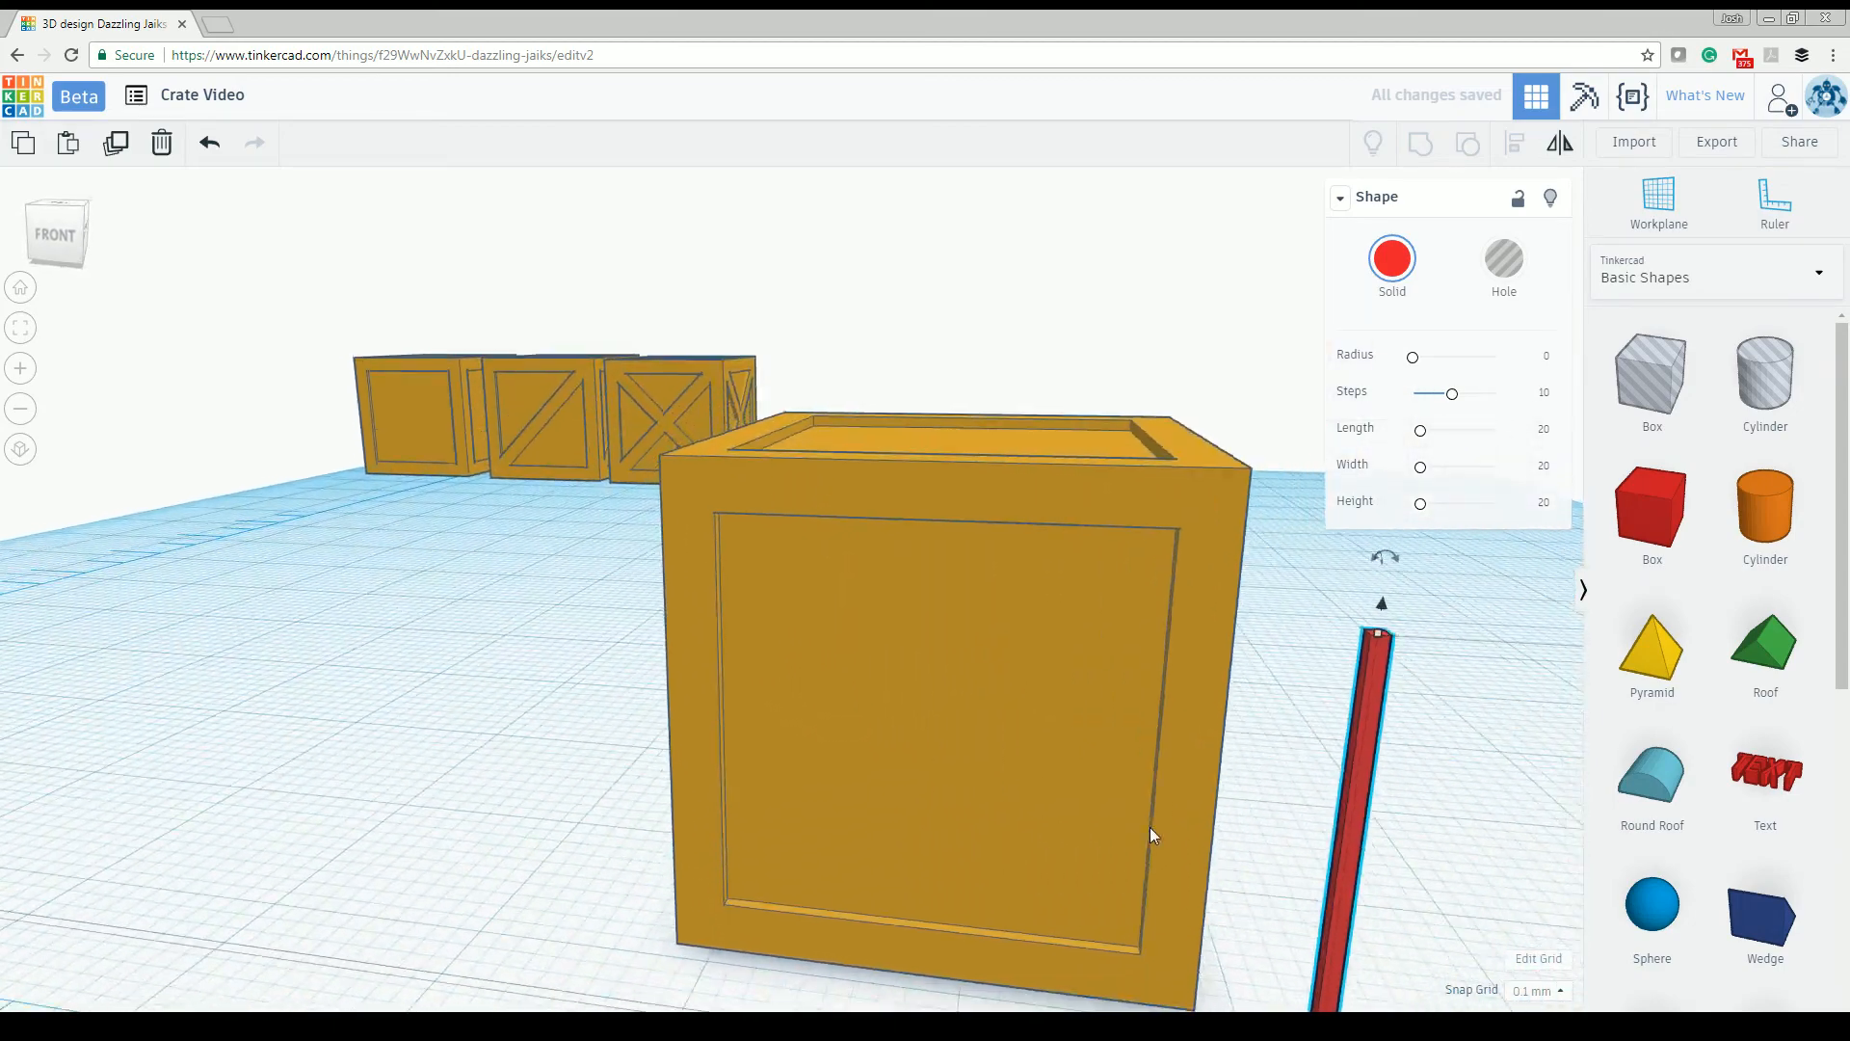
pyautogui.moveTo(1176, 819); pyautogui.dragTo(1037, 768)
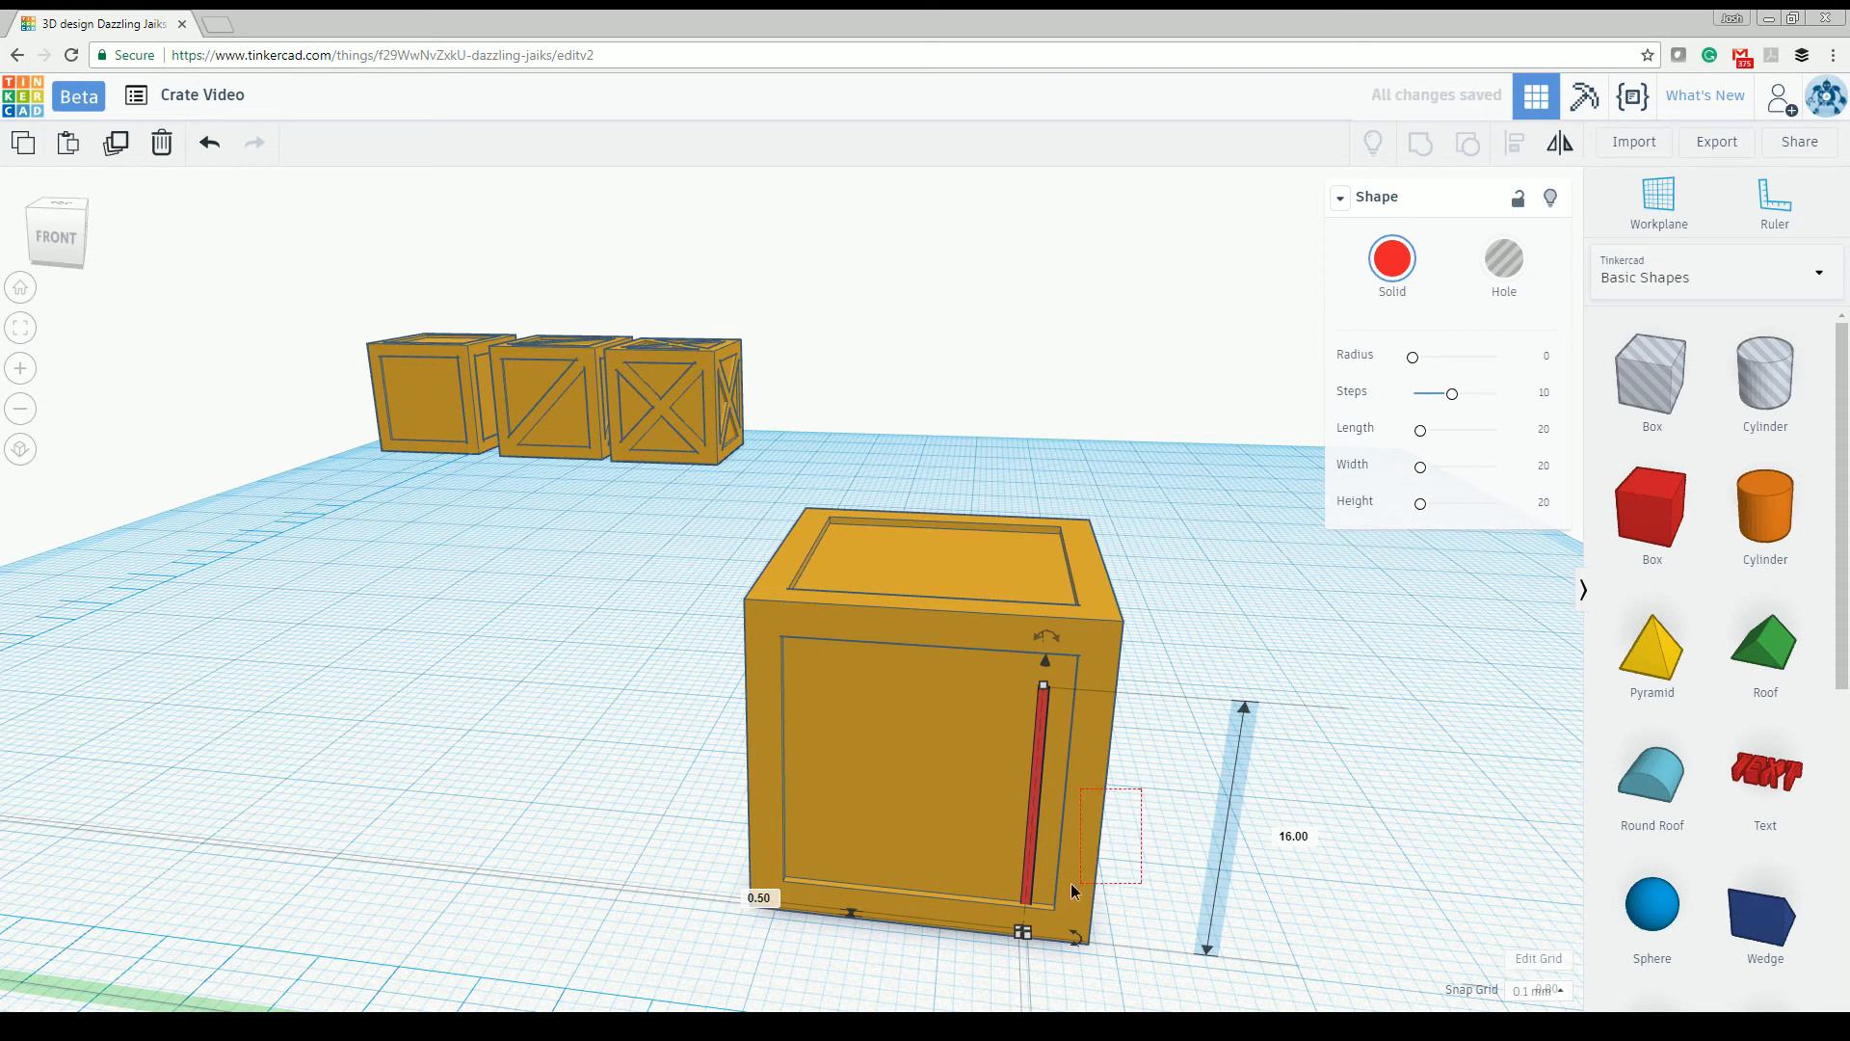
# Step: Align the strip with the copied crate, centring it vertically and across the crate's width
pyautogui.moveTo(1073, 890); pyautogui.dragTo(1004, 900)
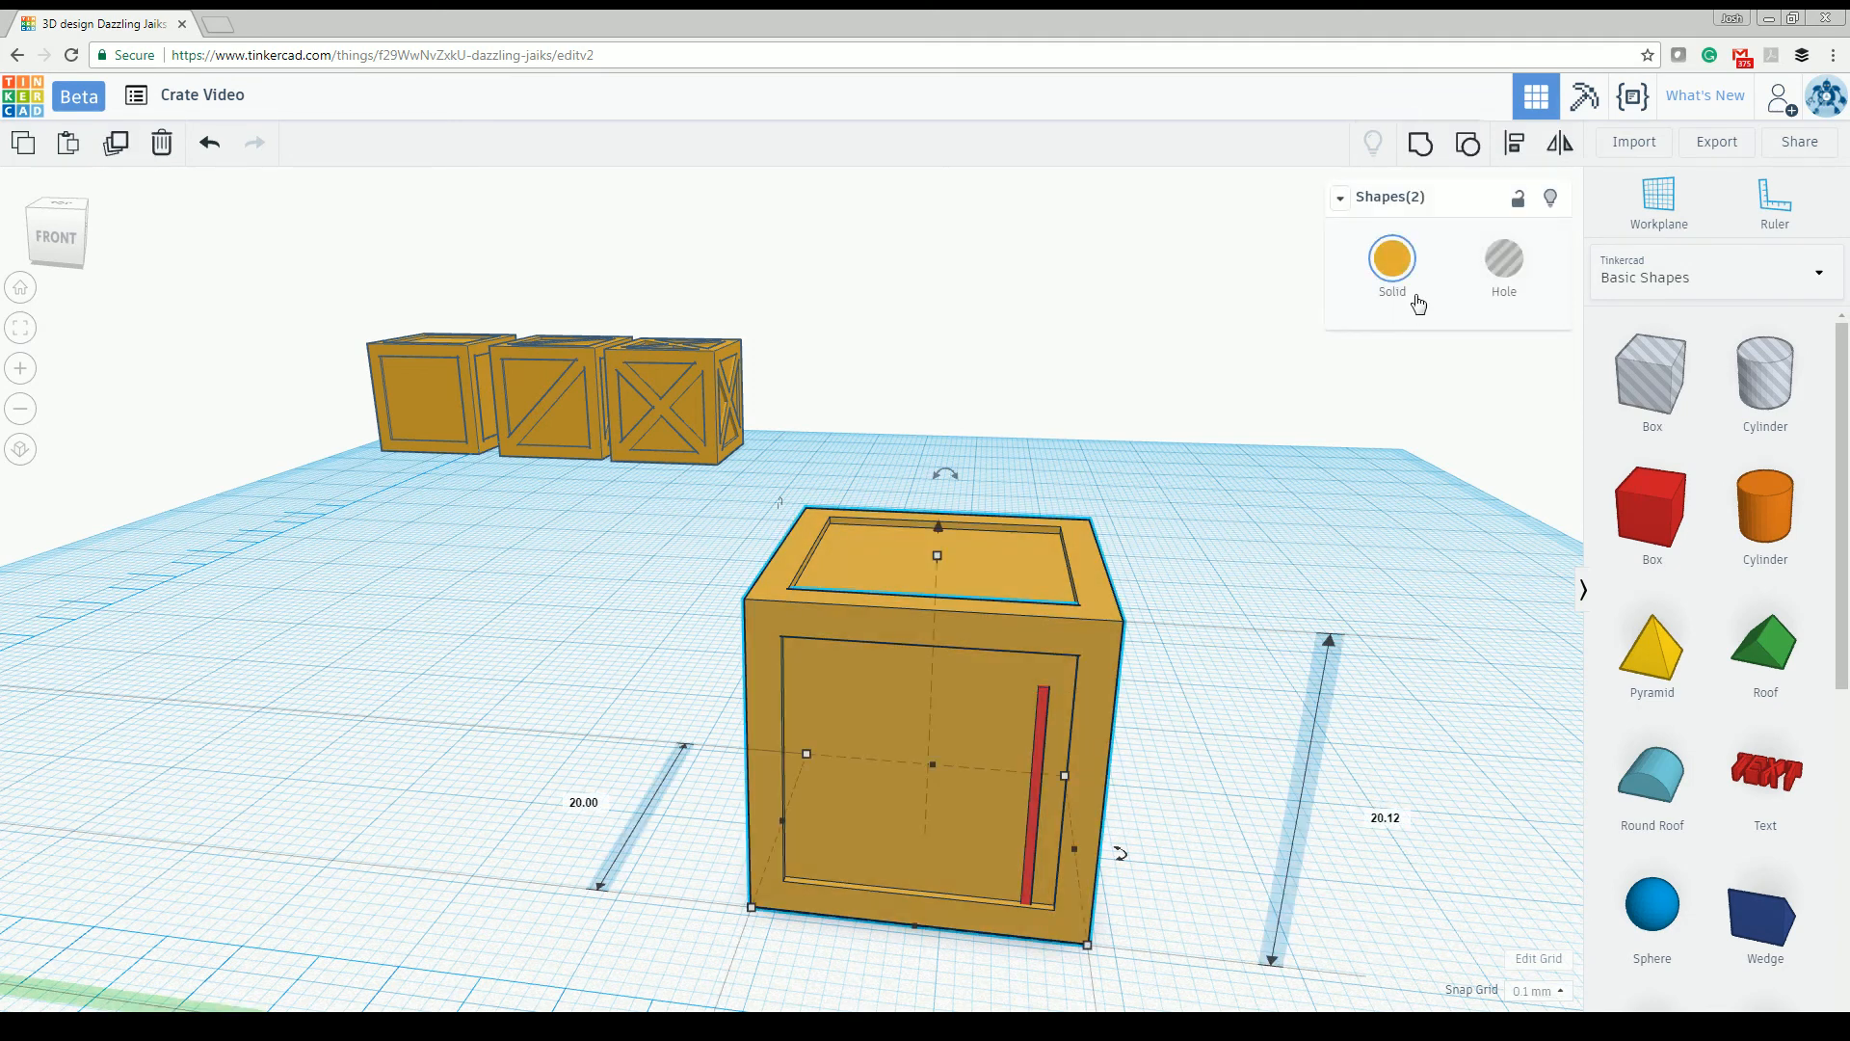
pyautogui.click(1515, 145)
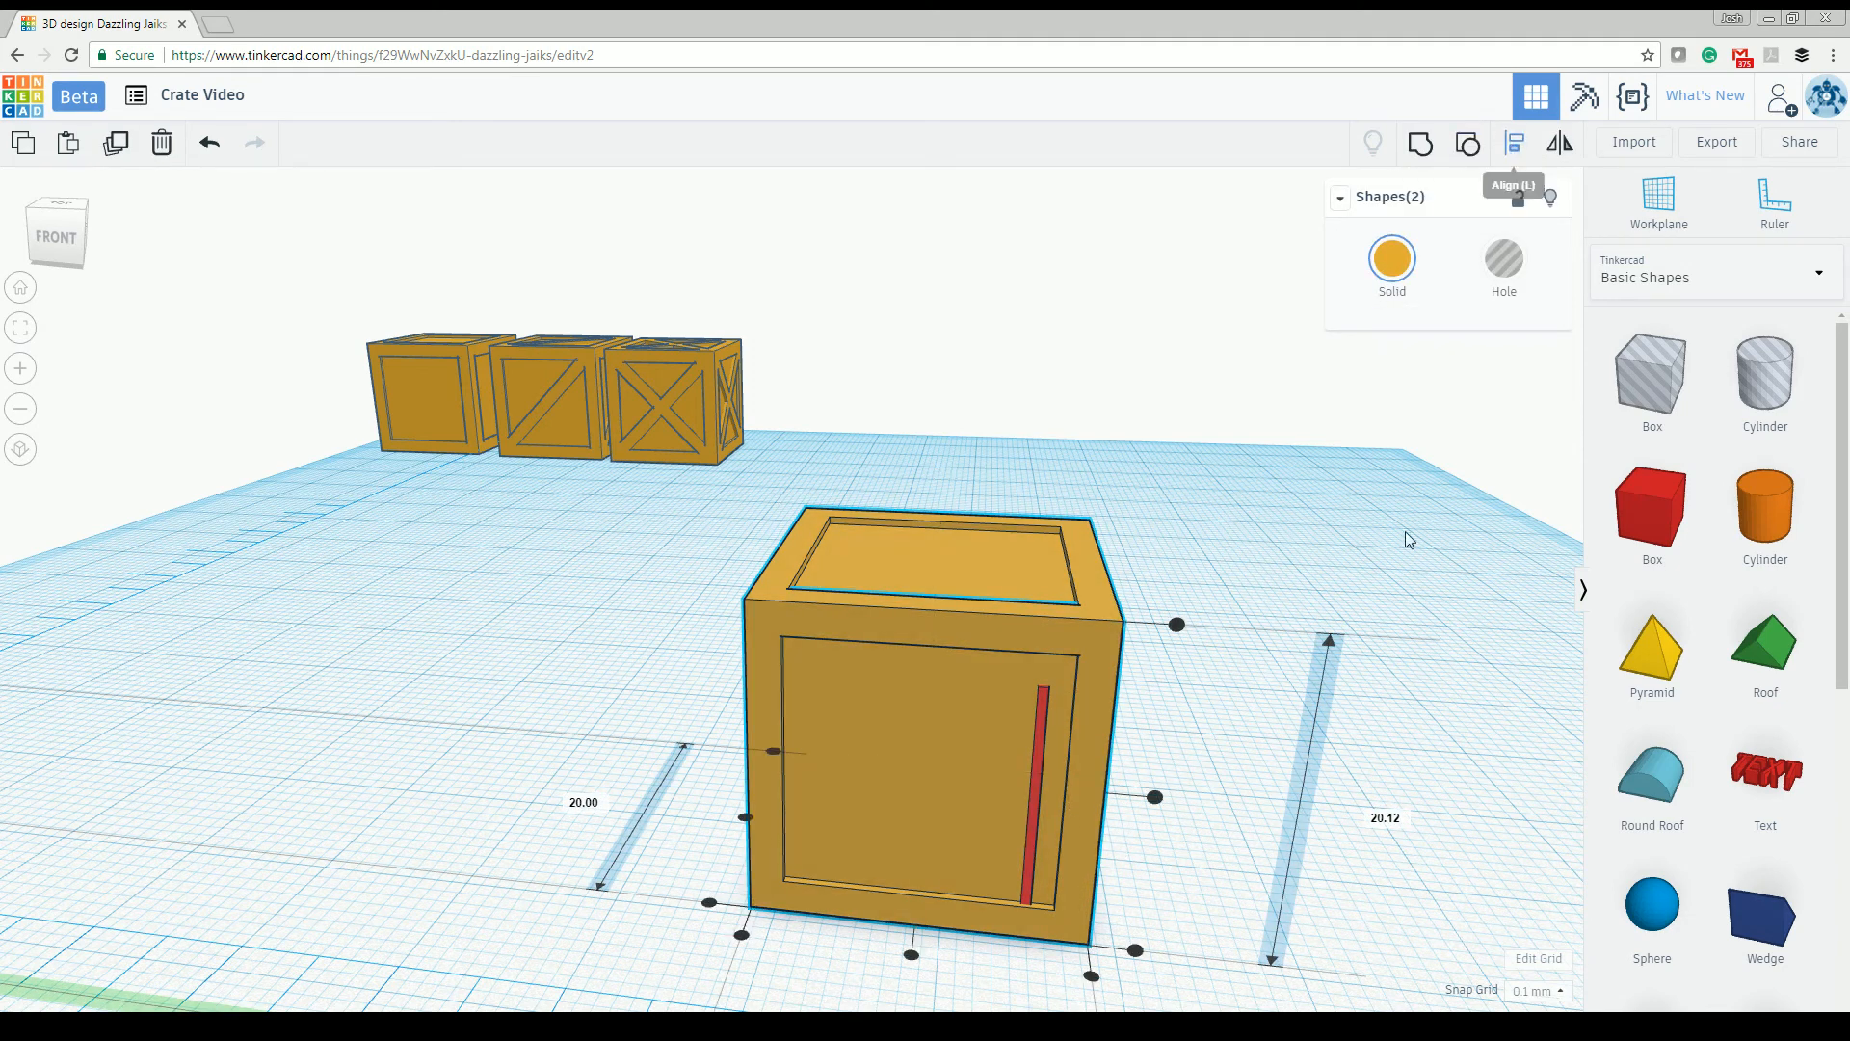
pyautogui.click(1156, 798)
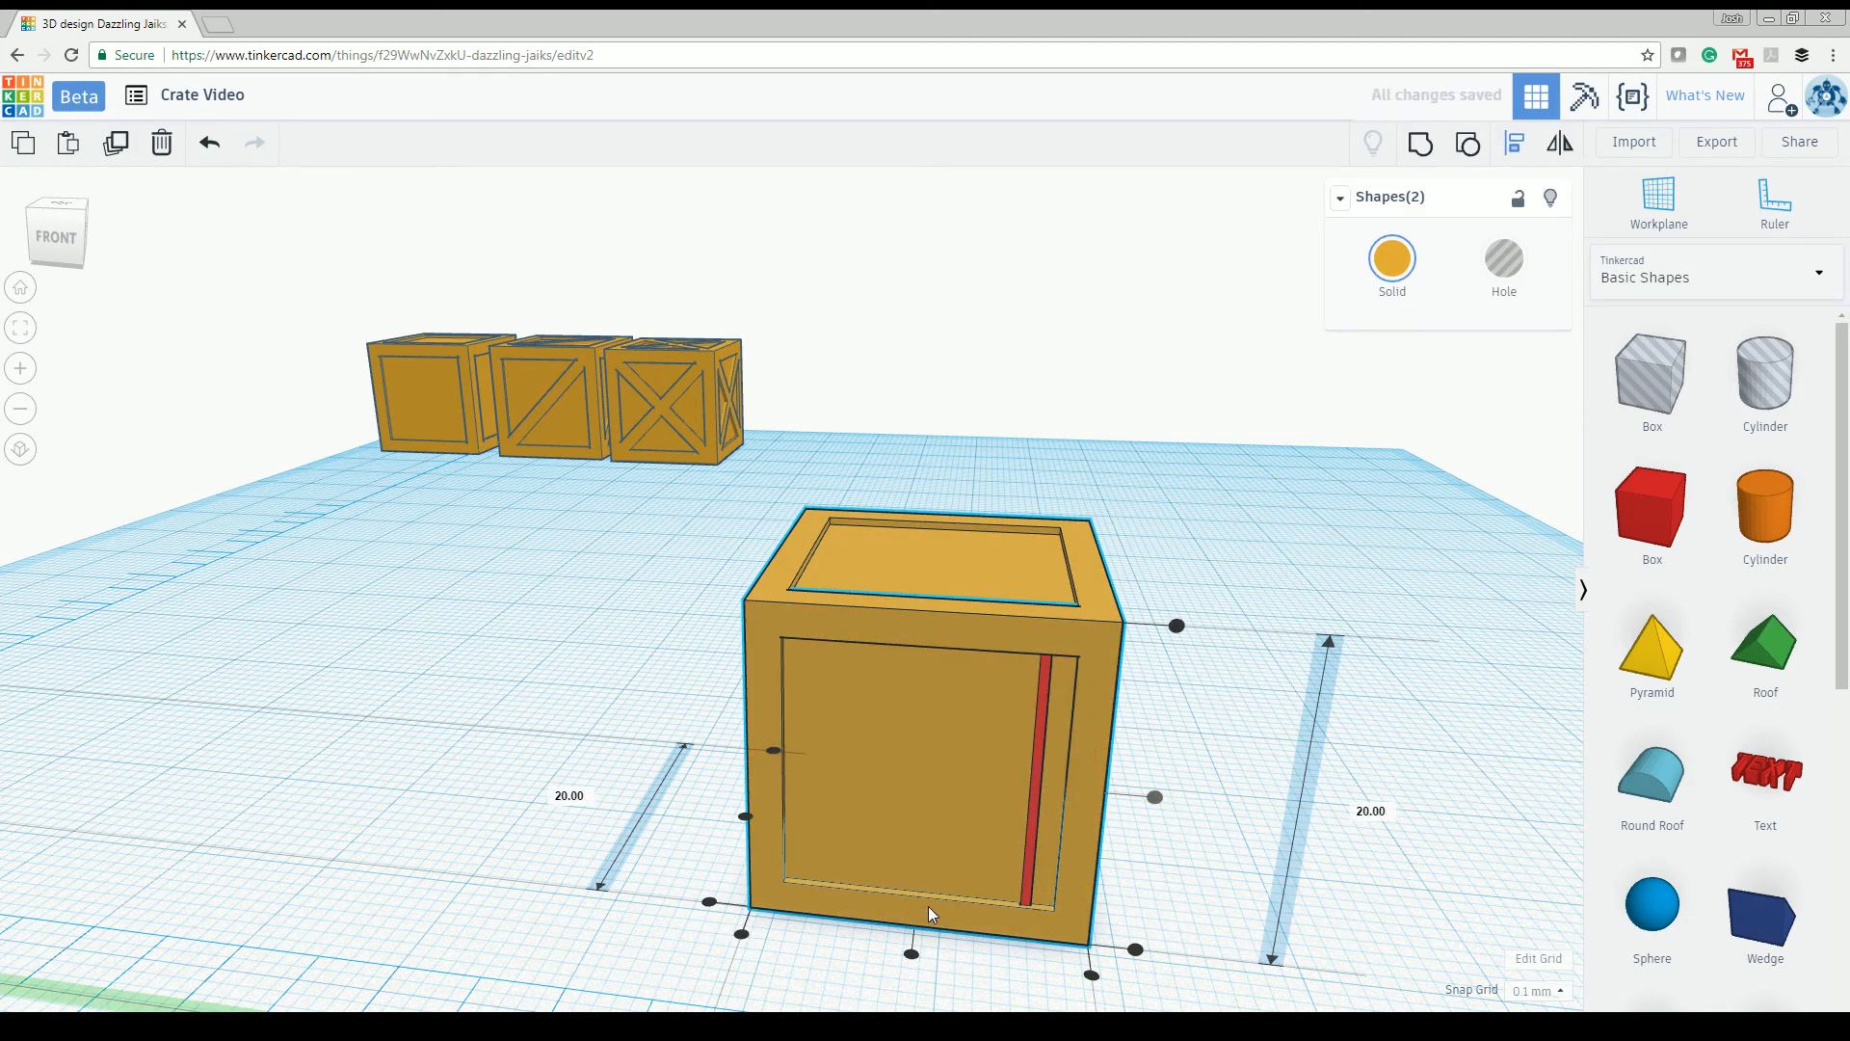
pyautogui.click(912, 954)
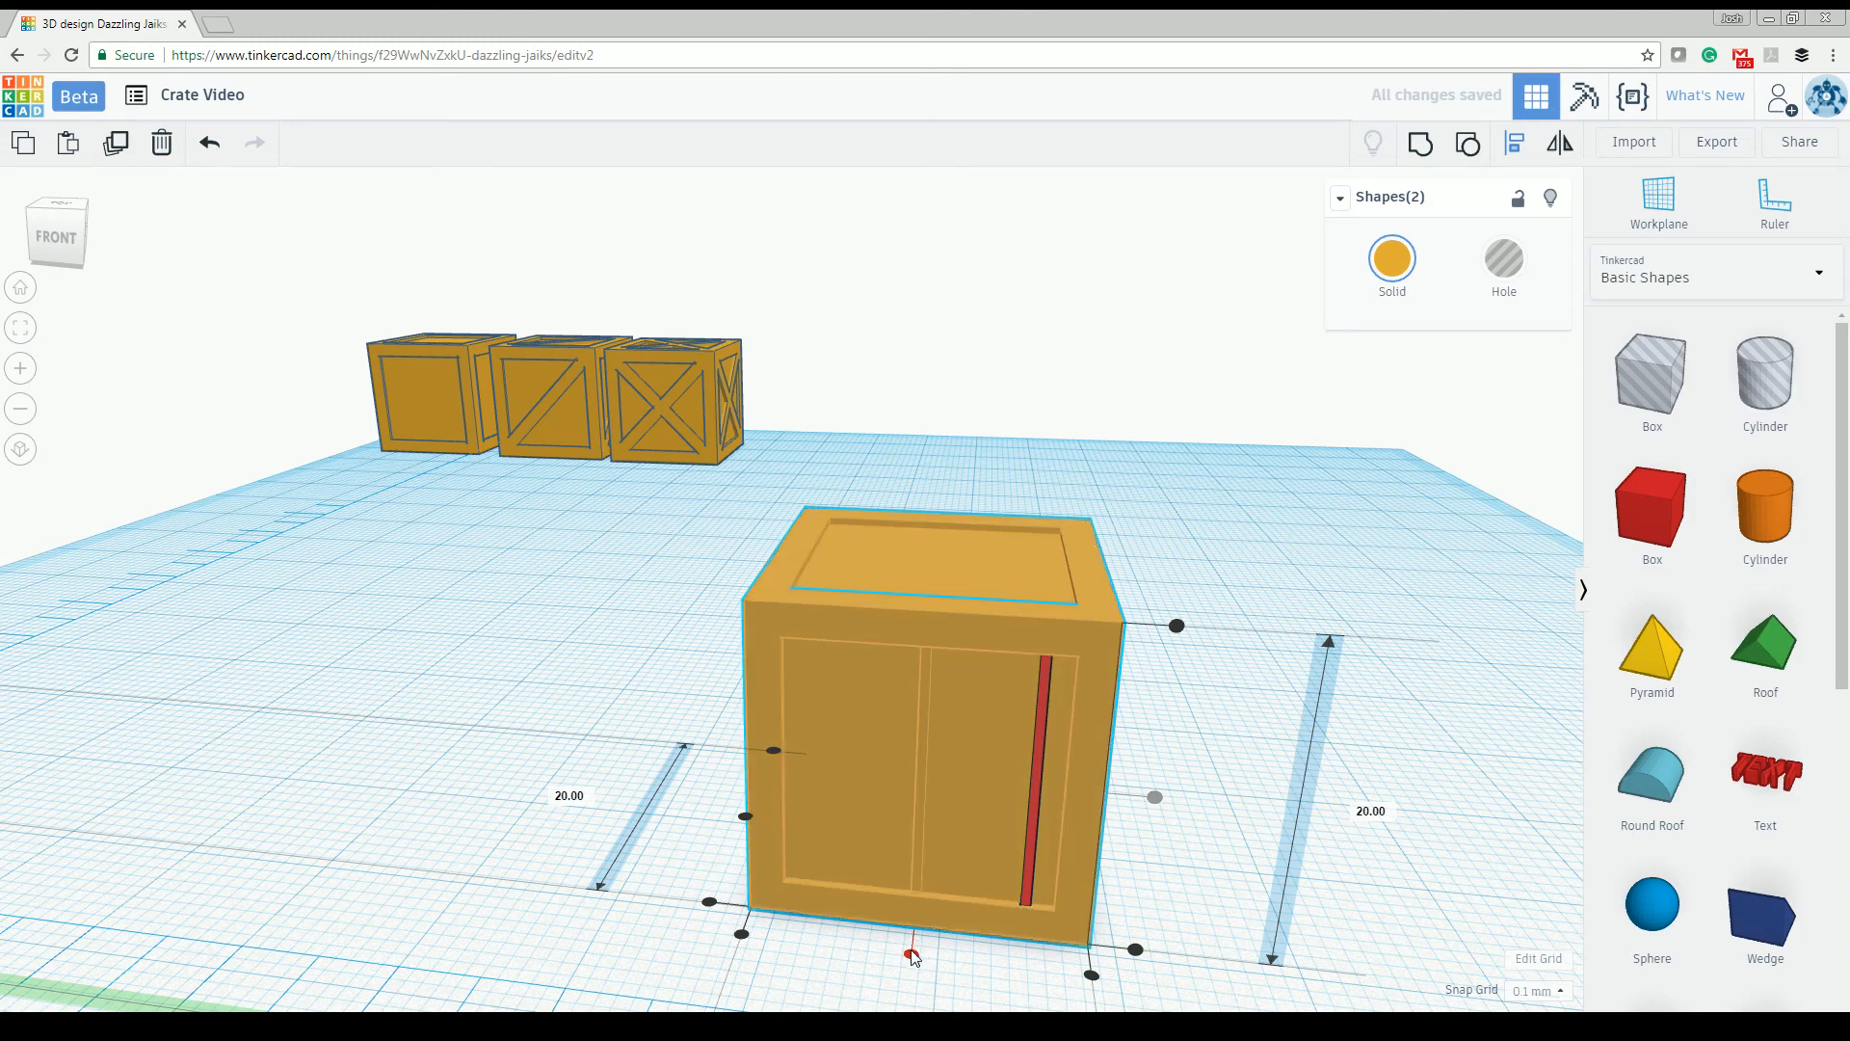
pyautogui.moveTo(1153, 917); pyautogui.dragTo(1240, 880, button='right')
pyautogui.click(1321, 867)
# Step: Turn the centred red strip on the crate's front into a hole
pyautogui.scroll(1, 1320, 866)
pyautogui.scroll(2, 1323, 872)
pyautogui.click(759, 654)
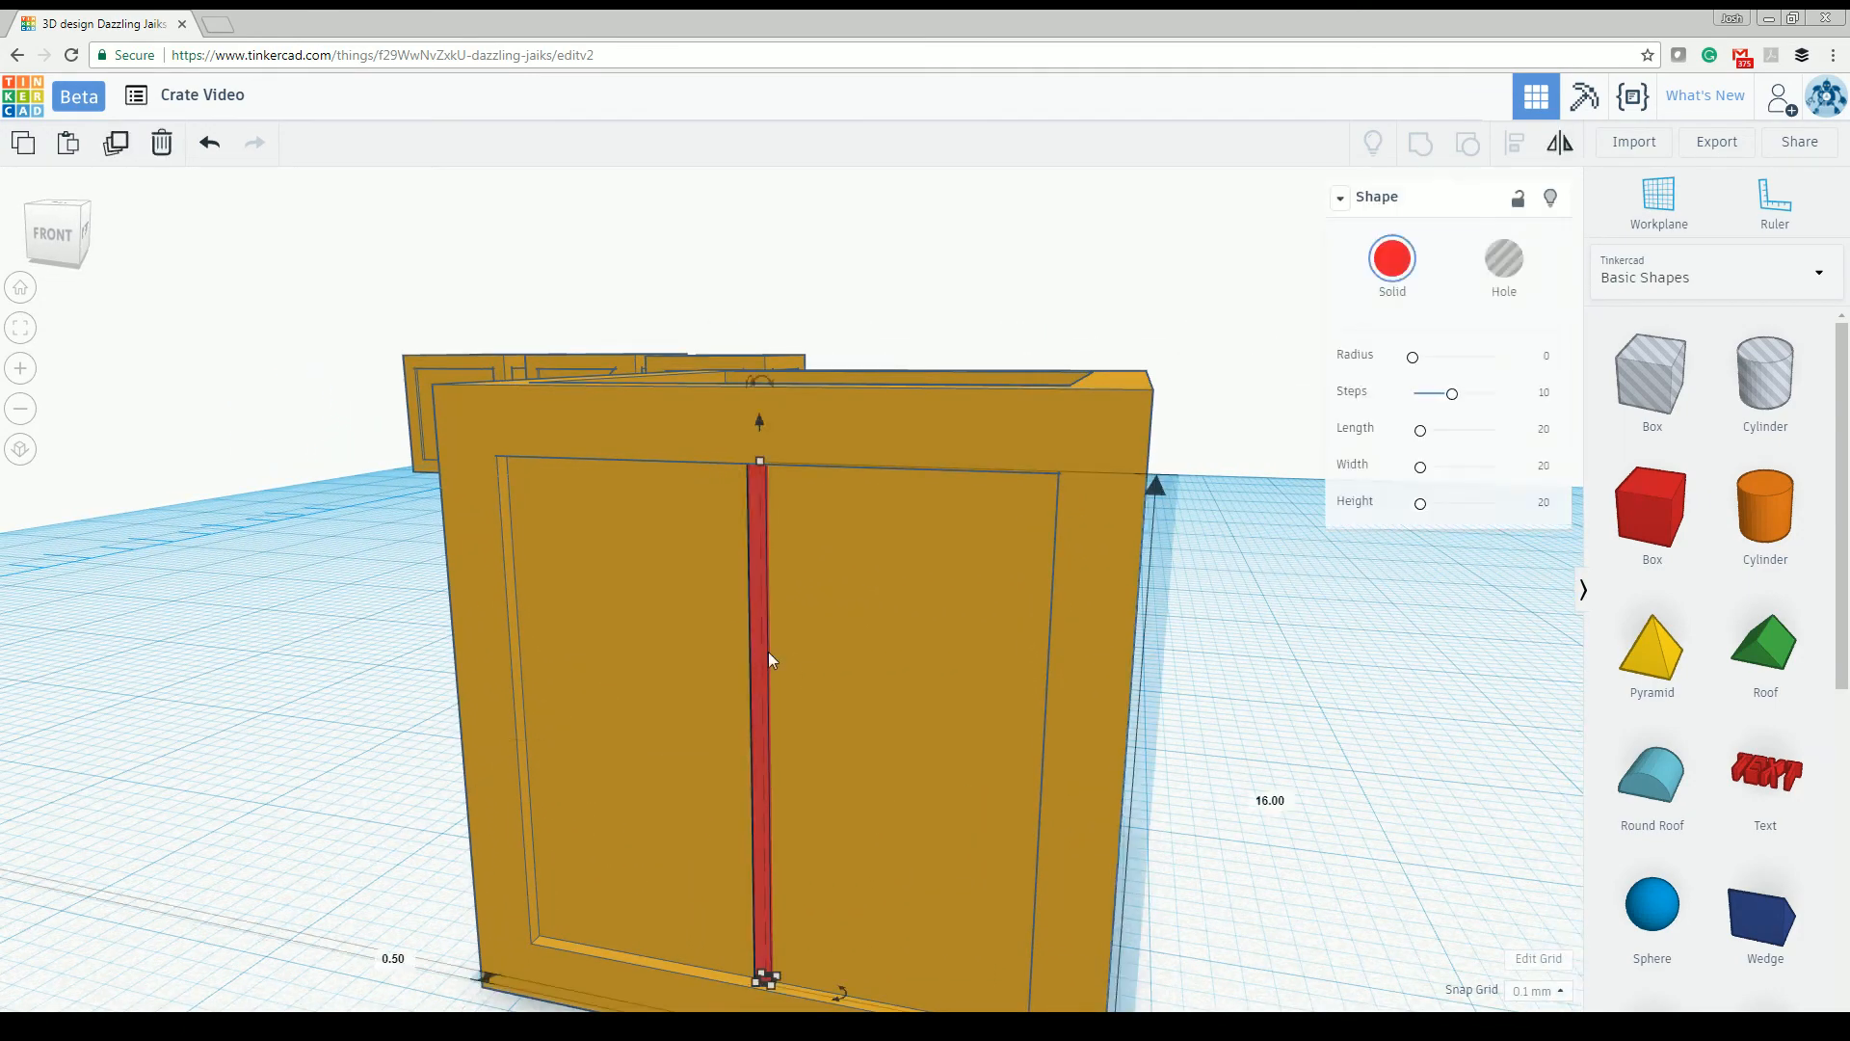
pyautogui.click(1506, 262)
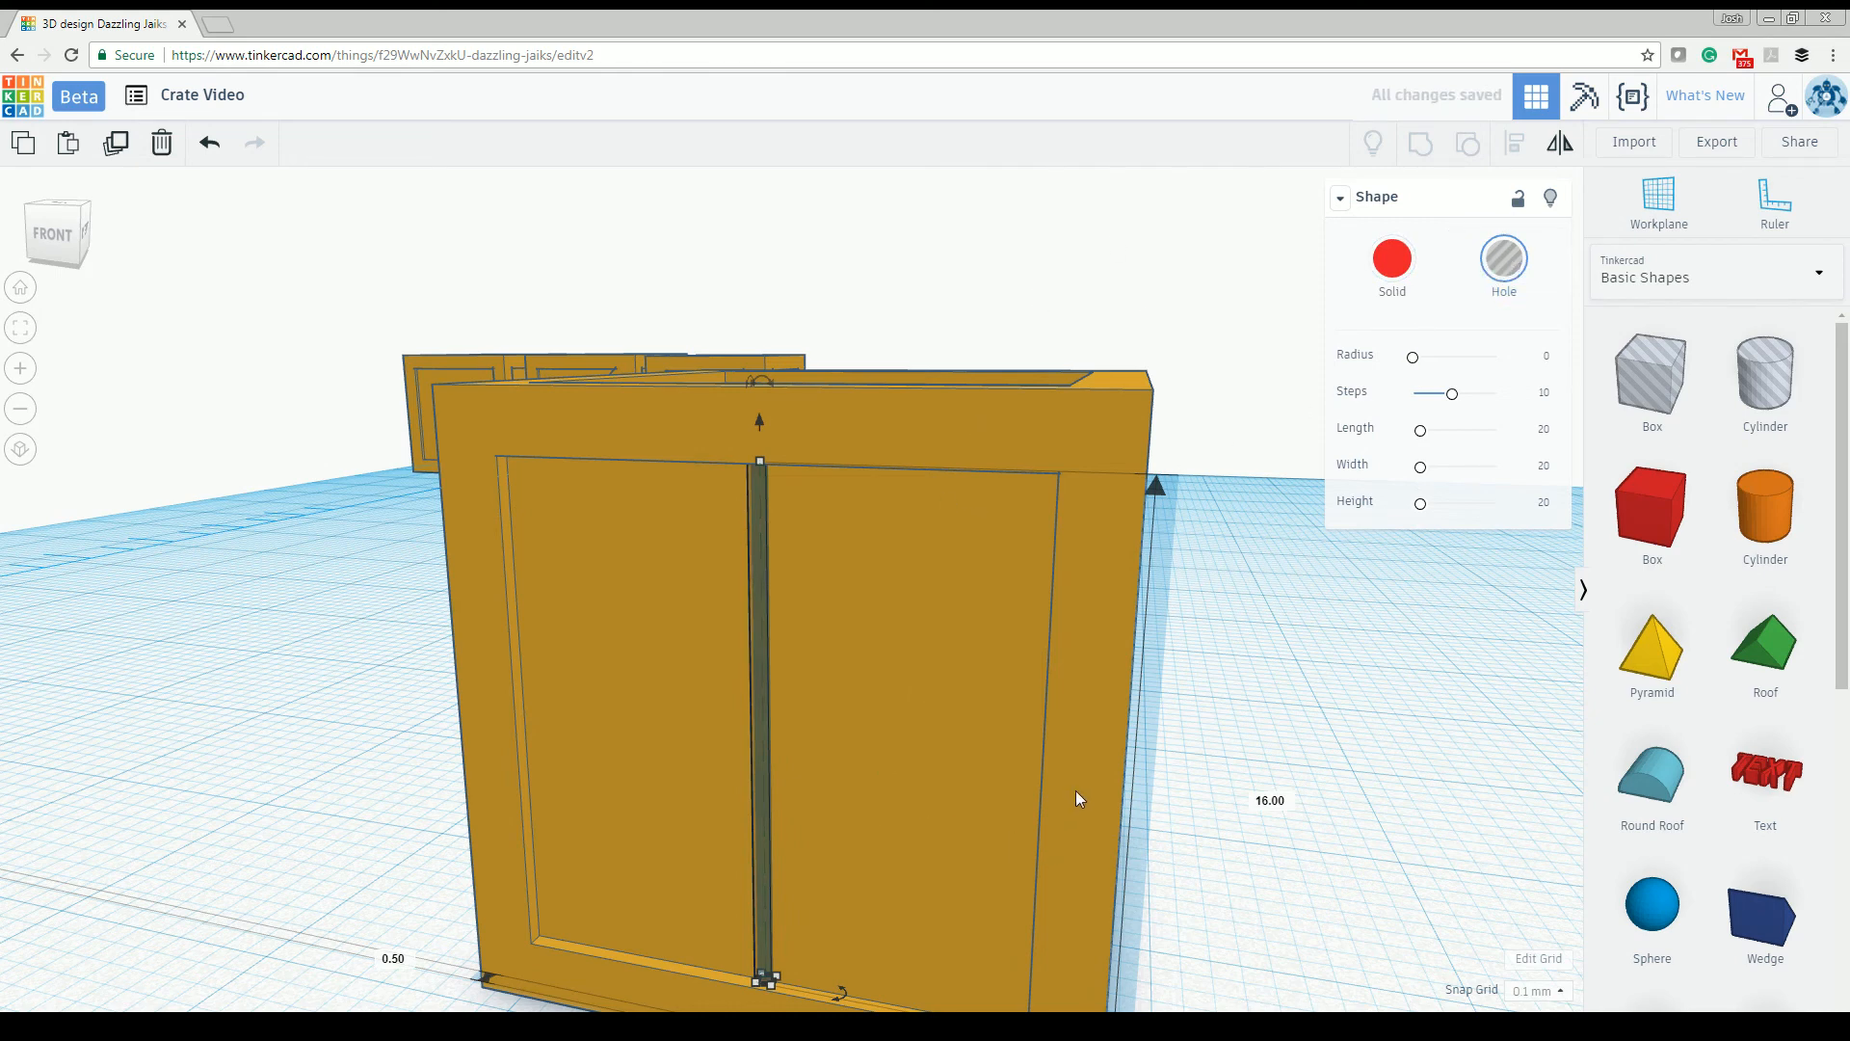
pyautogui.moveTo(1308, 911); pyautogui.dragTo(1344, 970, button='right')
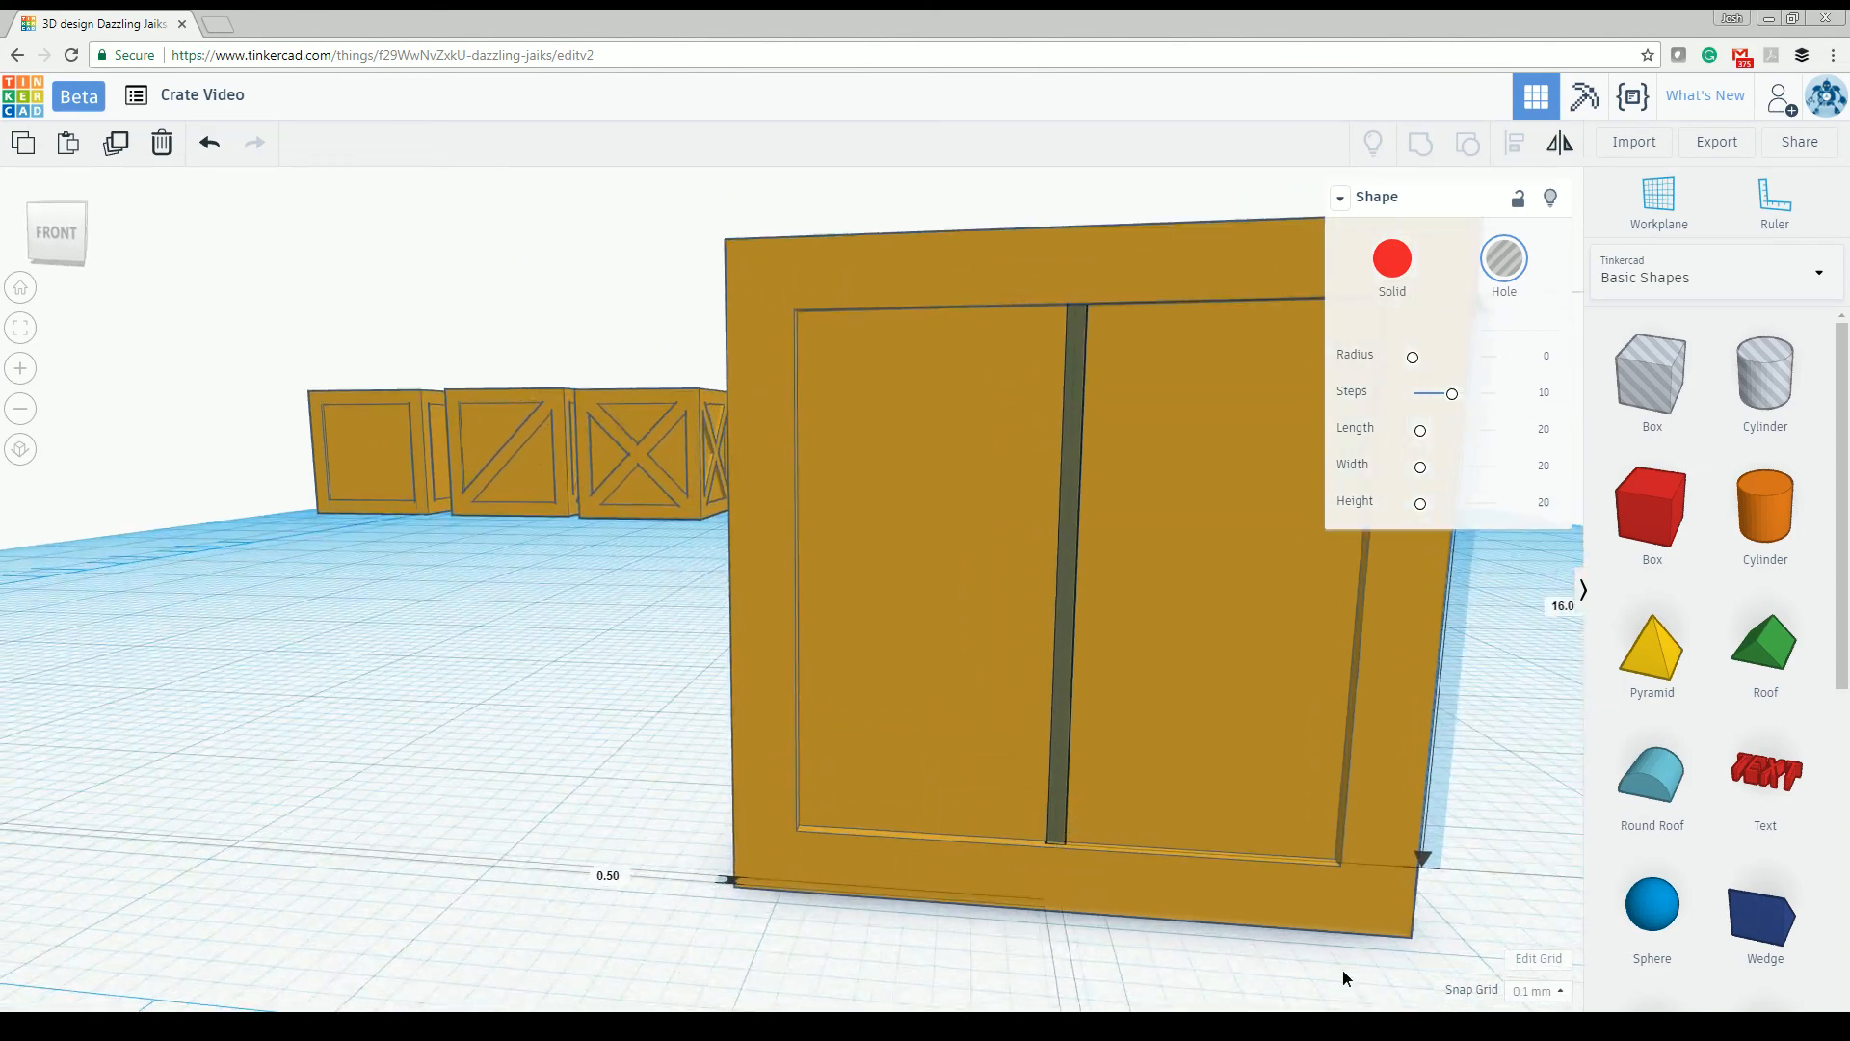
pyautogui.scroll(5, 1342, 969)
pyautogui.scroll(-5, 1339, 971)
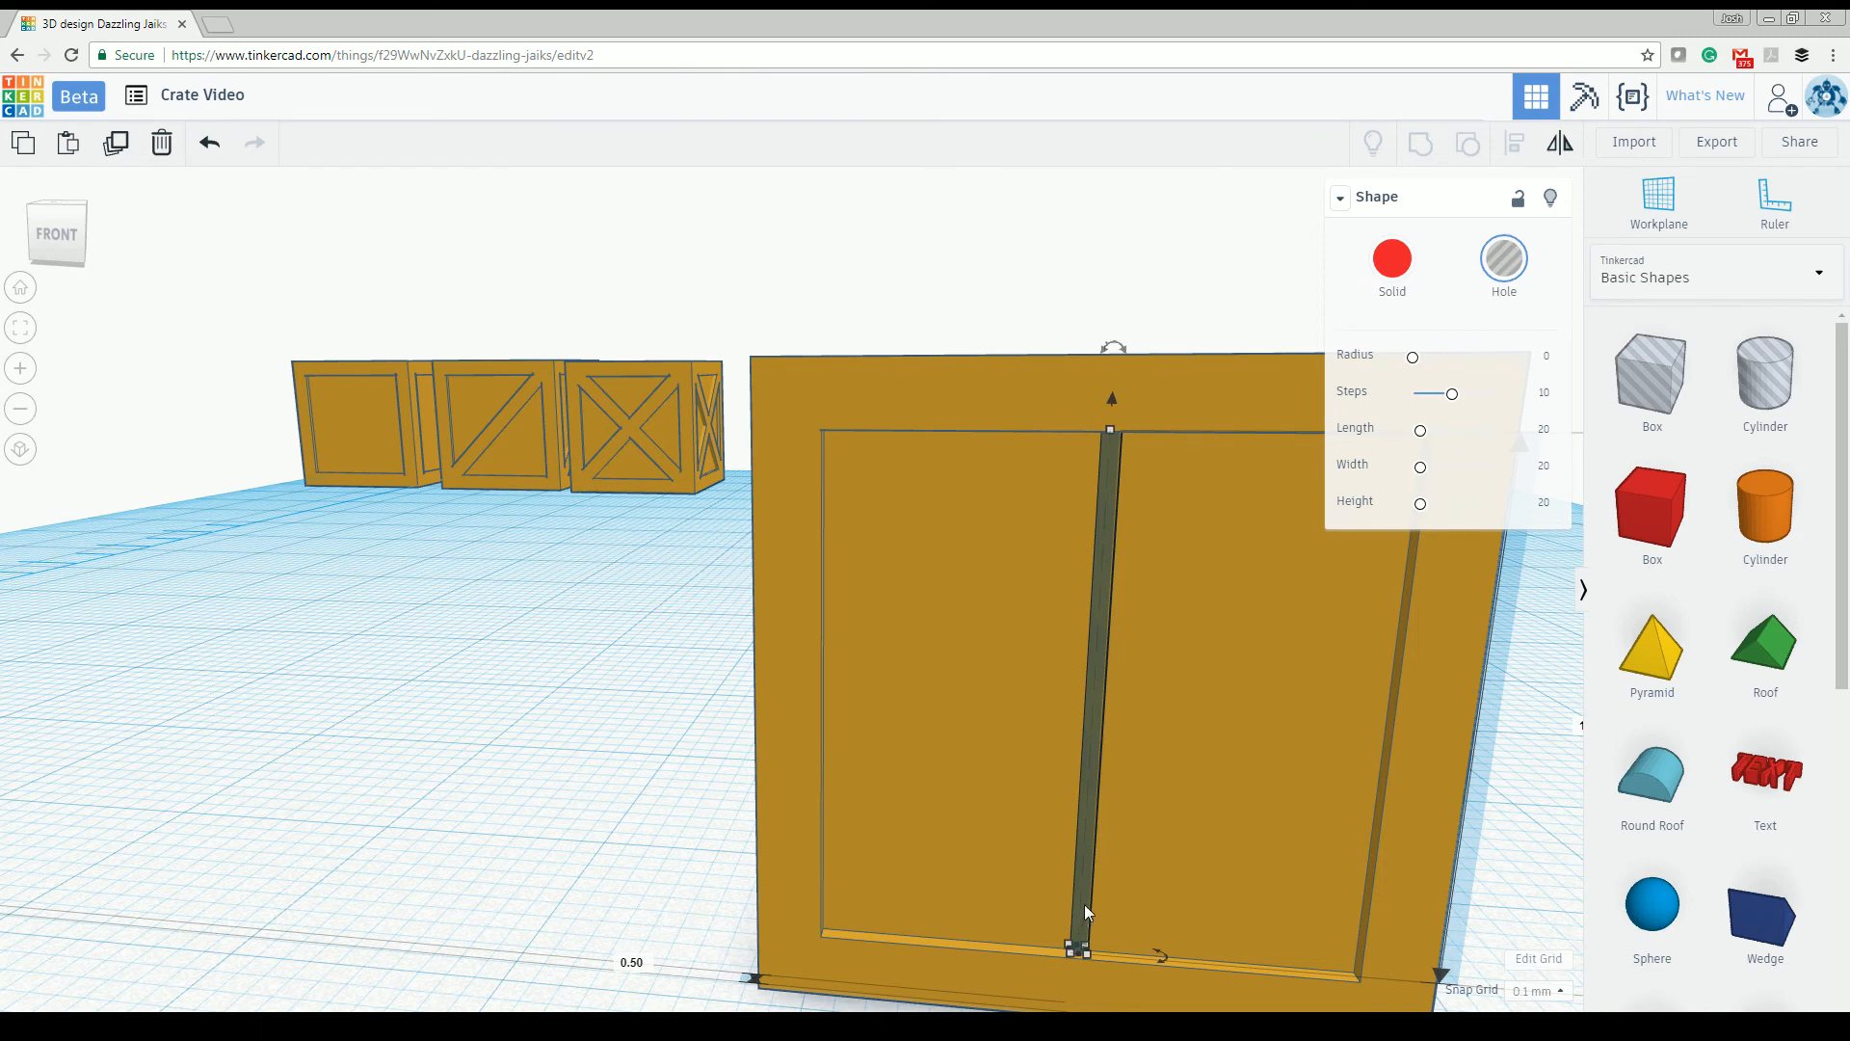
# Step: Nudge the hole strip back in 0.1 mm increments until it protrudes only slightly from the recessed front panel
pyautogui.press('Up')
pyautogui.press('Up')
pyautogui.press('Up')
pyautogui.press('Down')
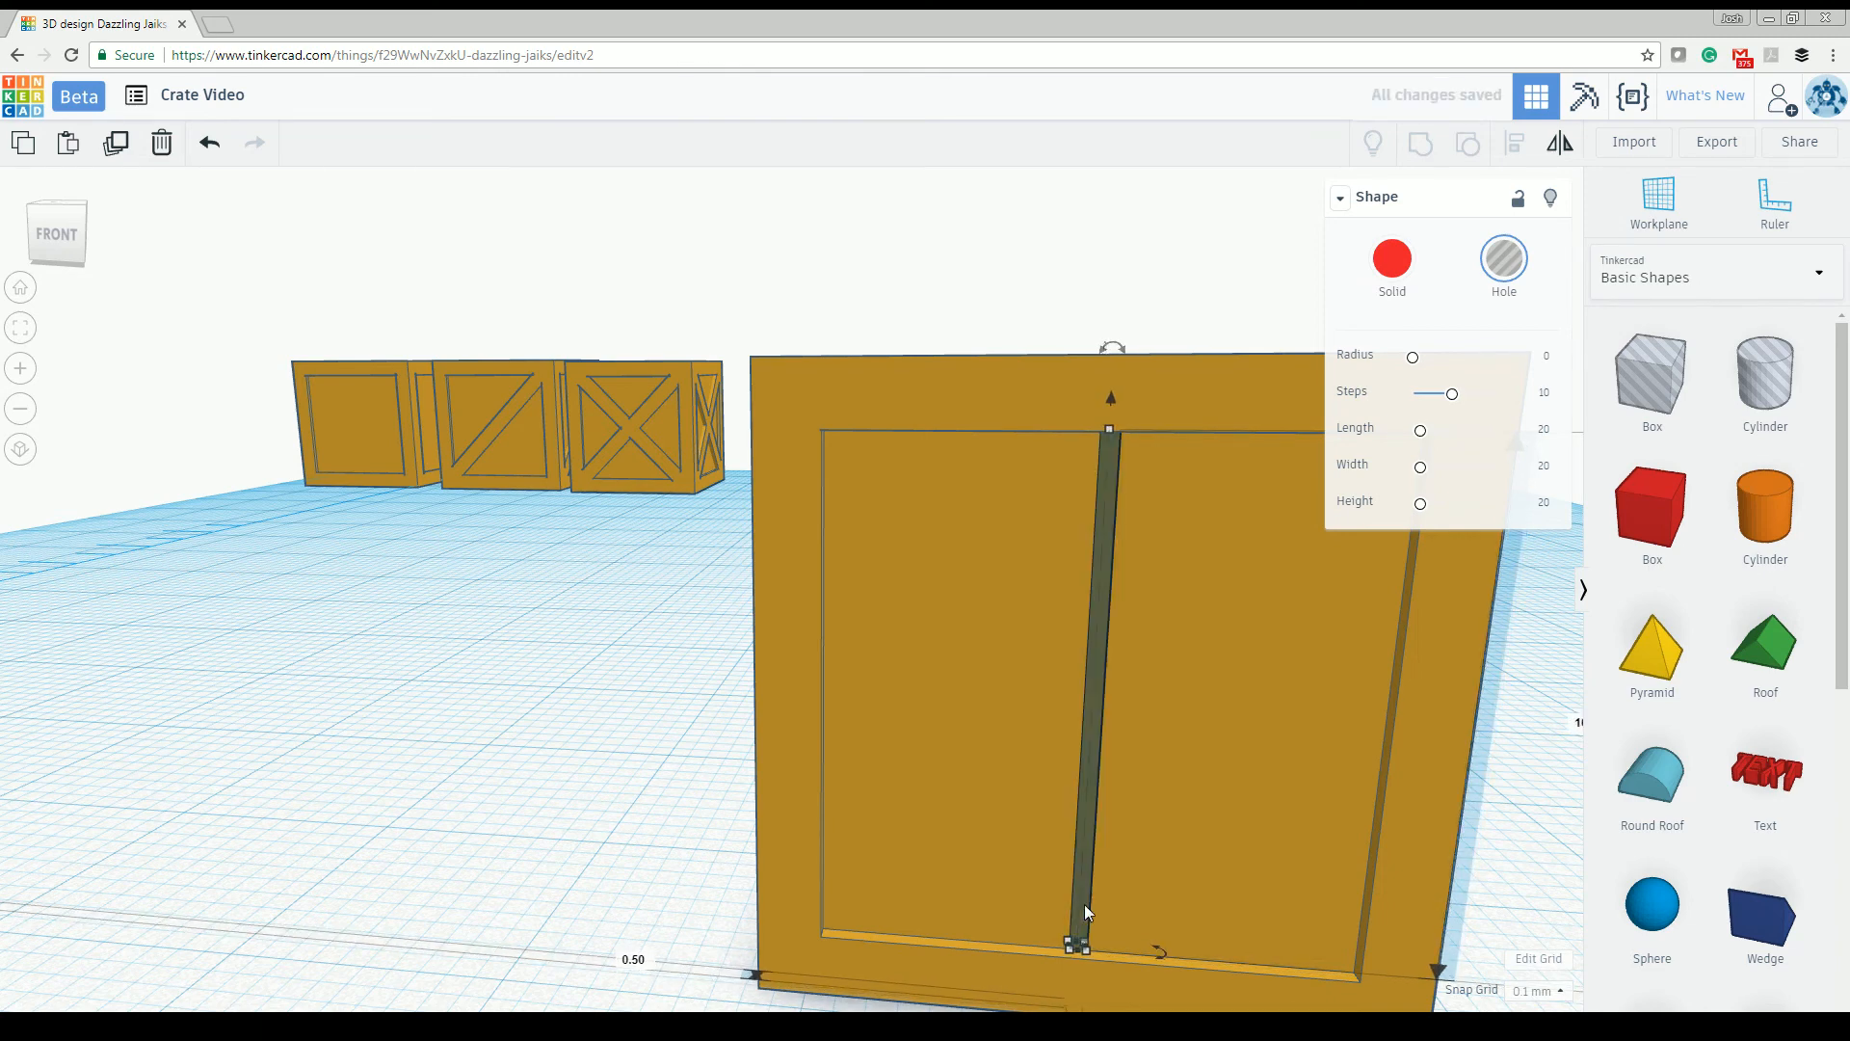
pyautogui.press('Up')
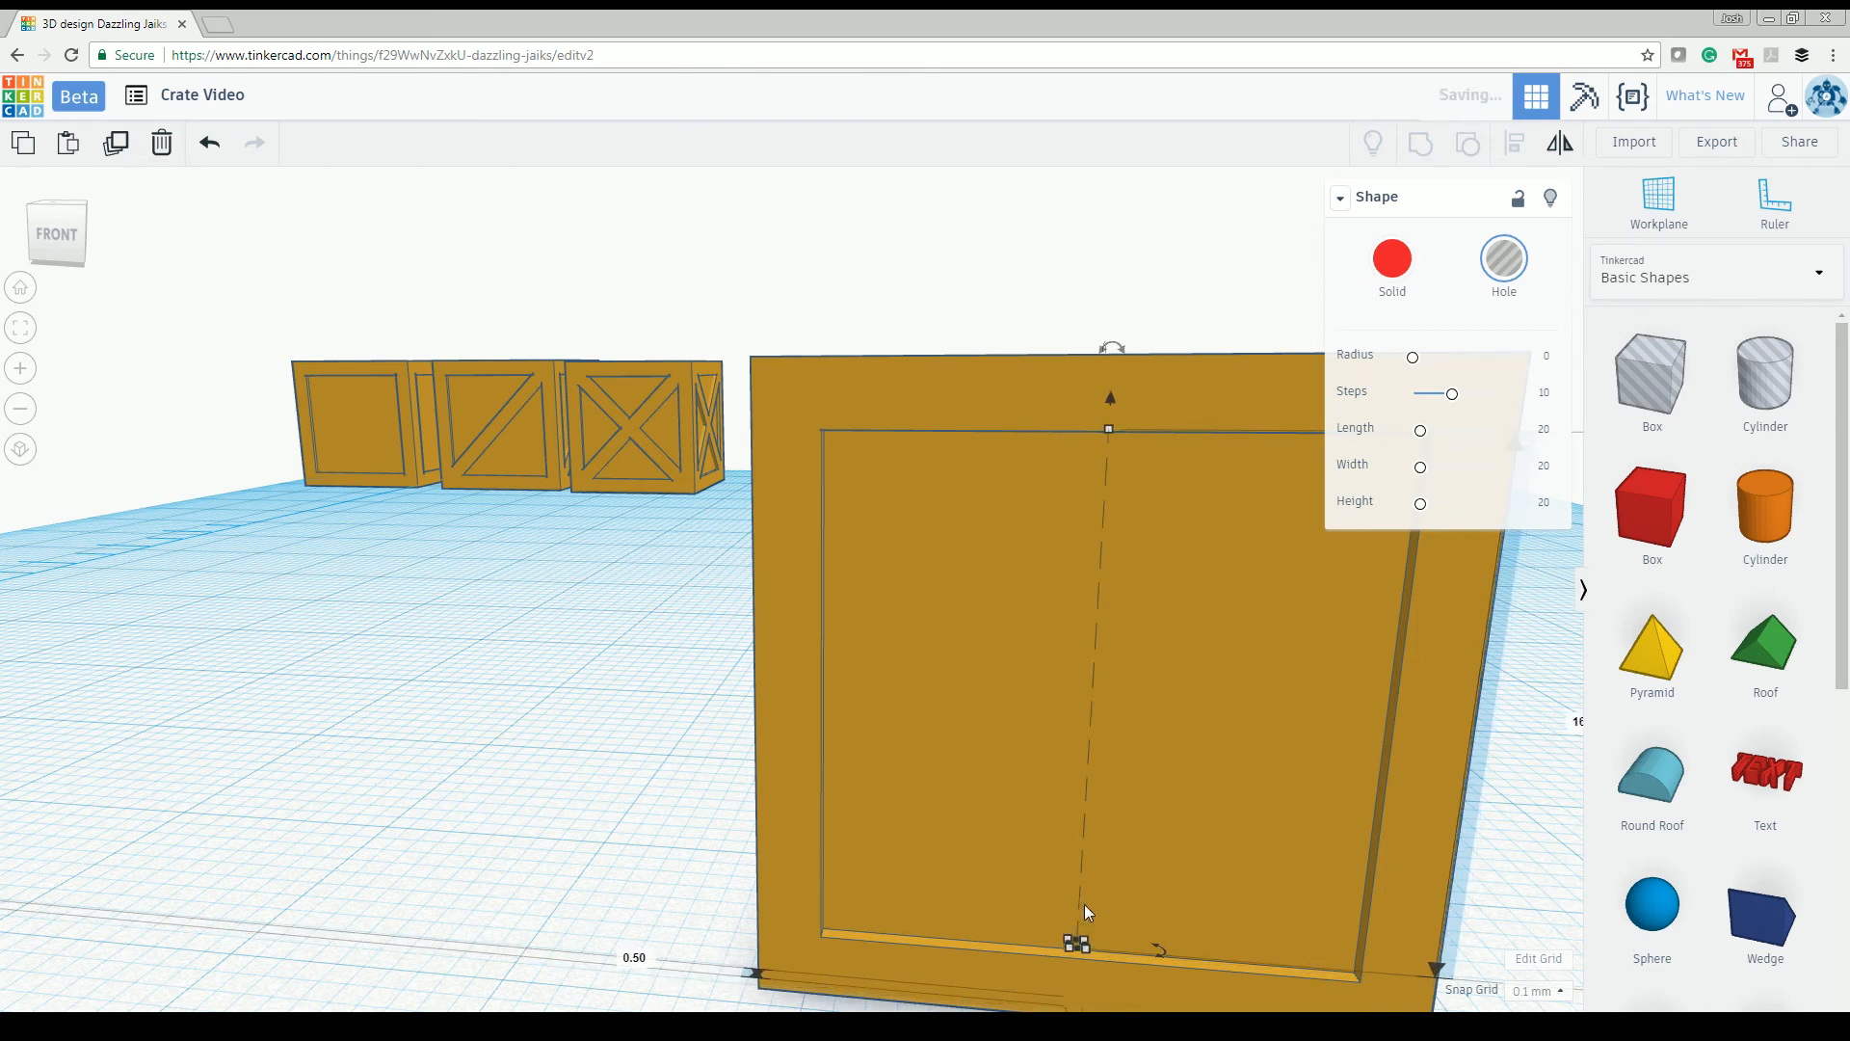
pyautogui.press('Down')
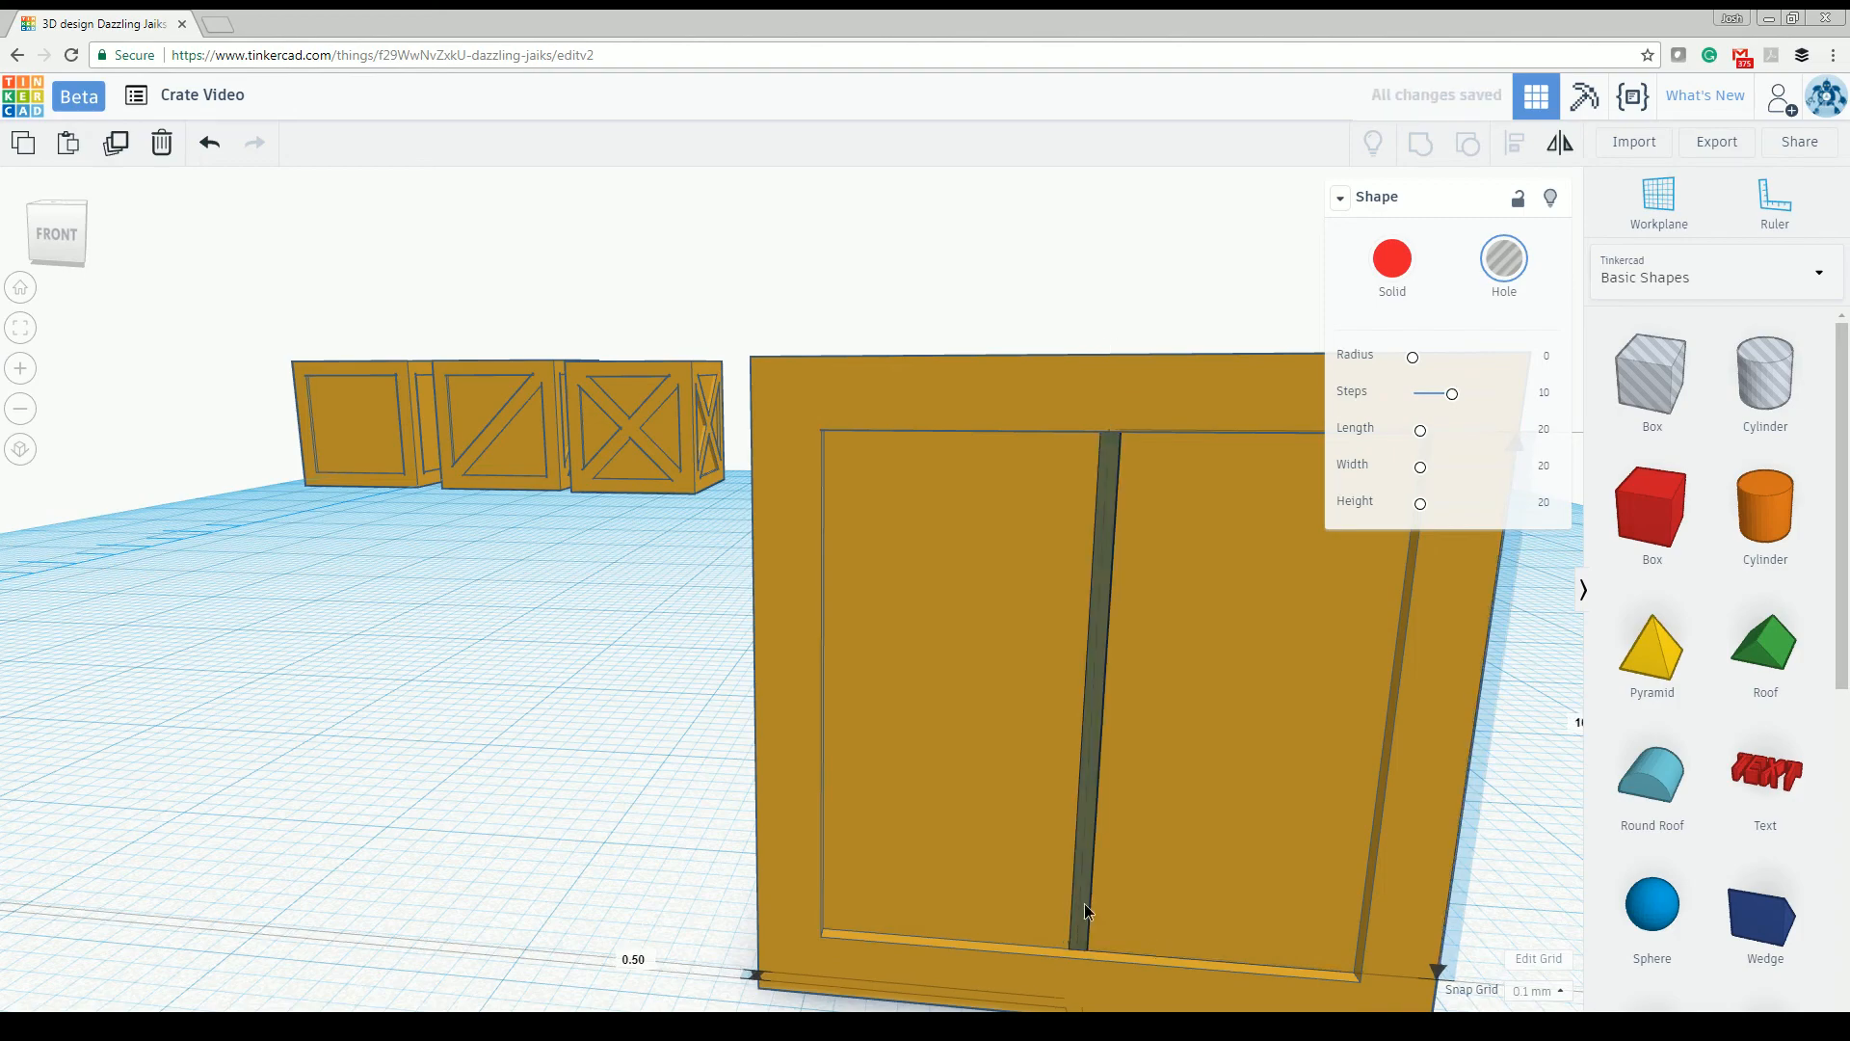
# Step: Duplicate the hole strip and nudge the copy 0.5 mm to the right of the original
pyautogui.moveTo(1084, 904)
pyautogui.mouseDown(button='right')
pyautogui.moveTo(957, 893)
pyautogui.moveTo(1086, 912)
pyautogui.moveTo(1113, 888)
pyautogui.mouseUp(button='right')
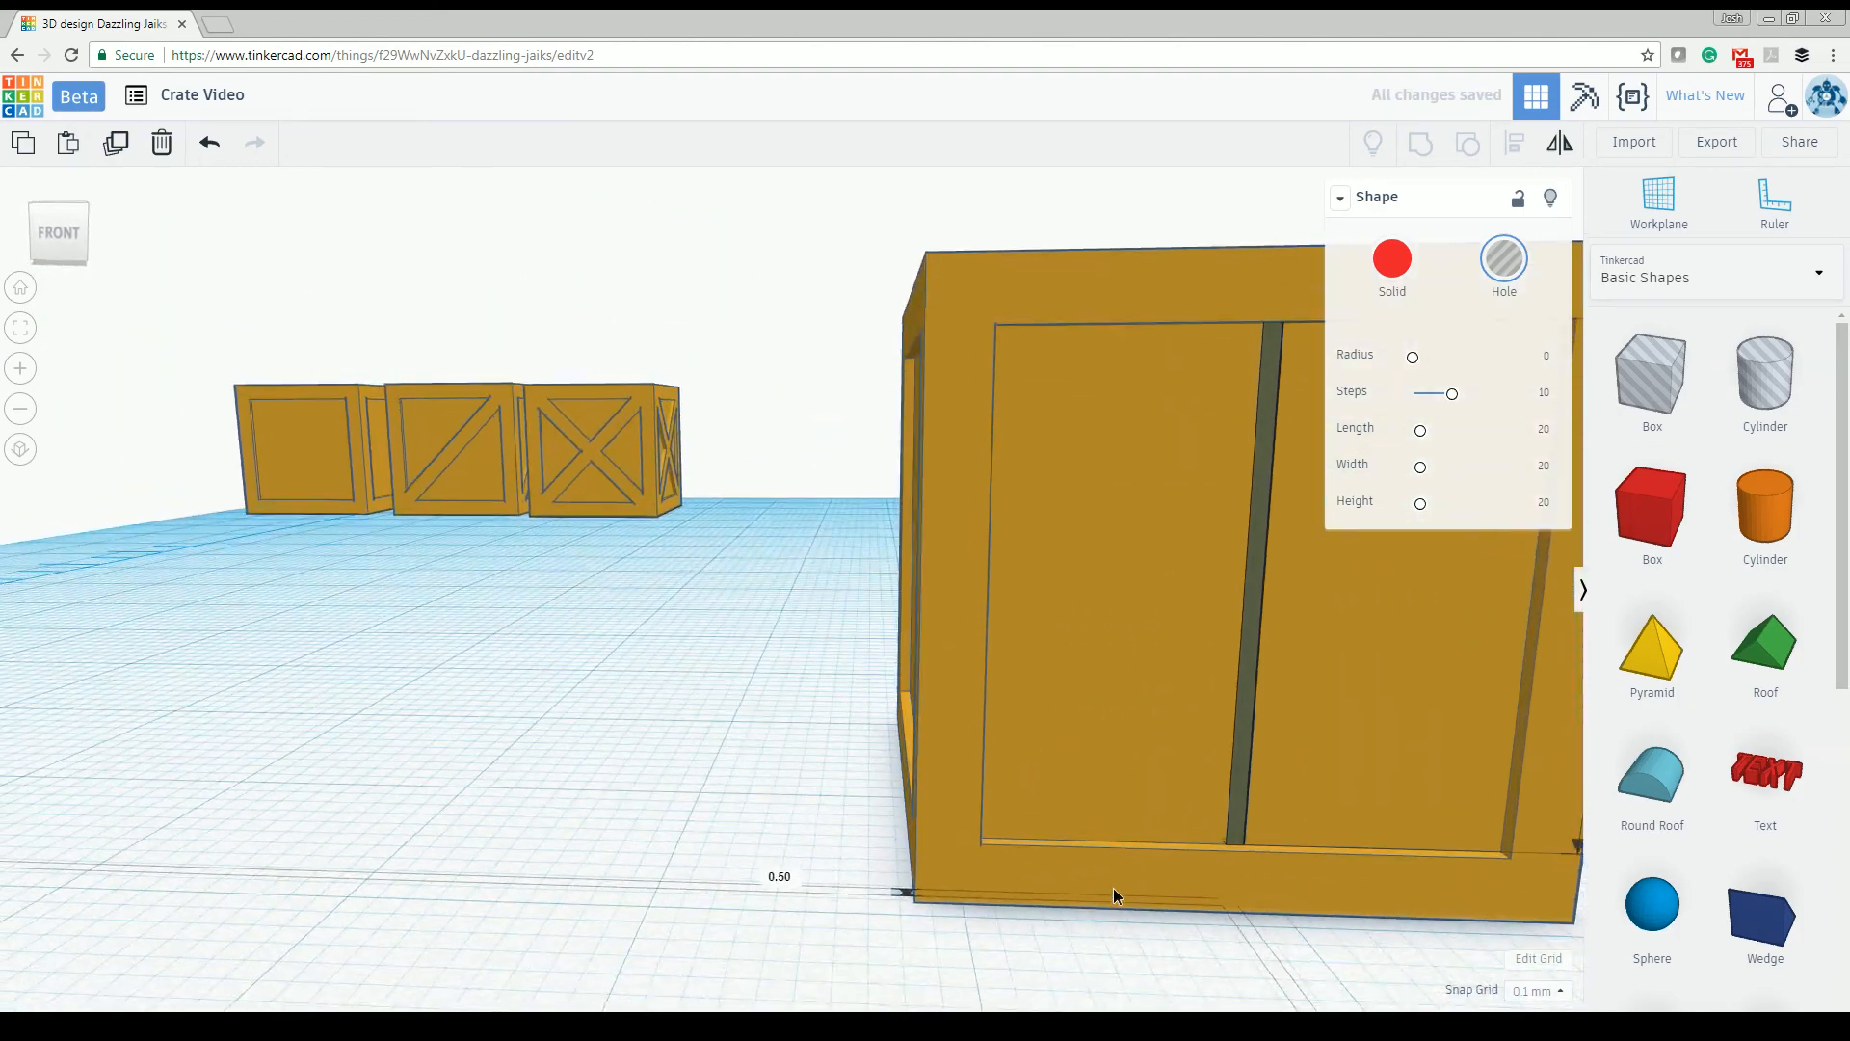
pyautogui.scroll(-3, 1113, 888)
pyautogui.scroll(3, 1113, 888)
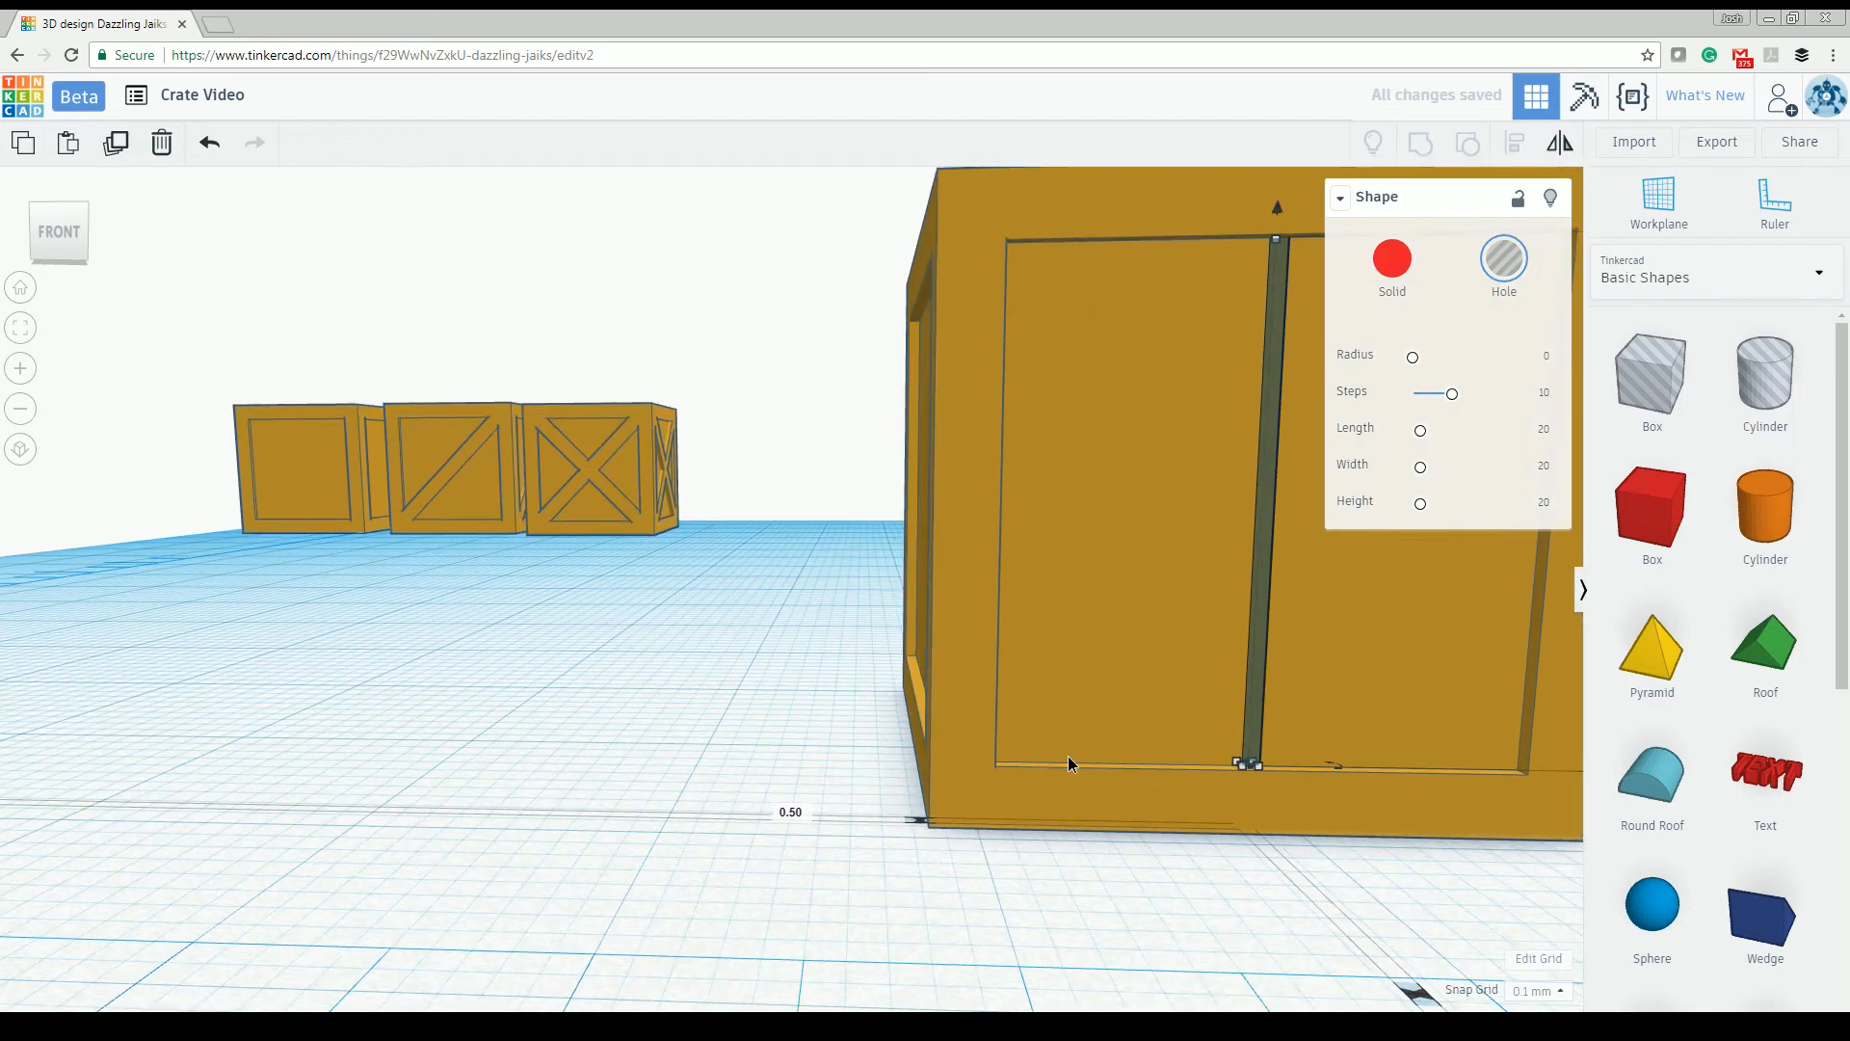
pyautogui.moveTo(1068, 756); pyautogui.dragTo(773, 827, button='middle')
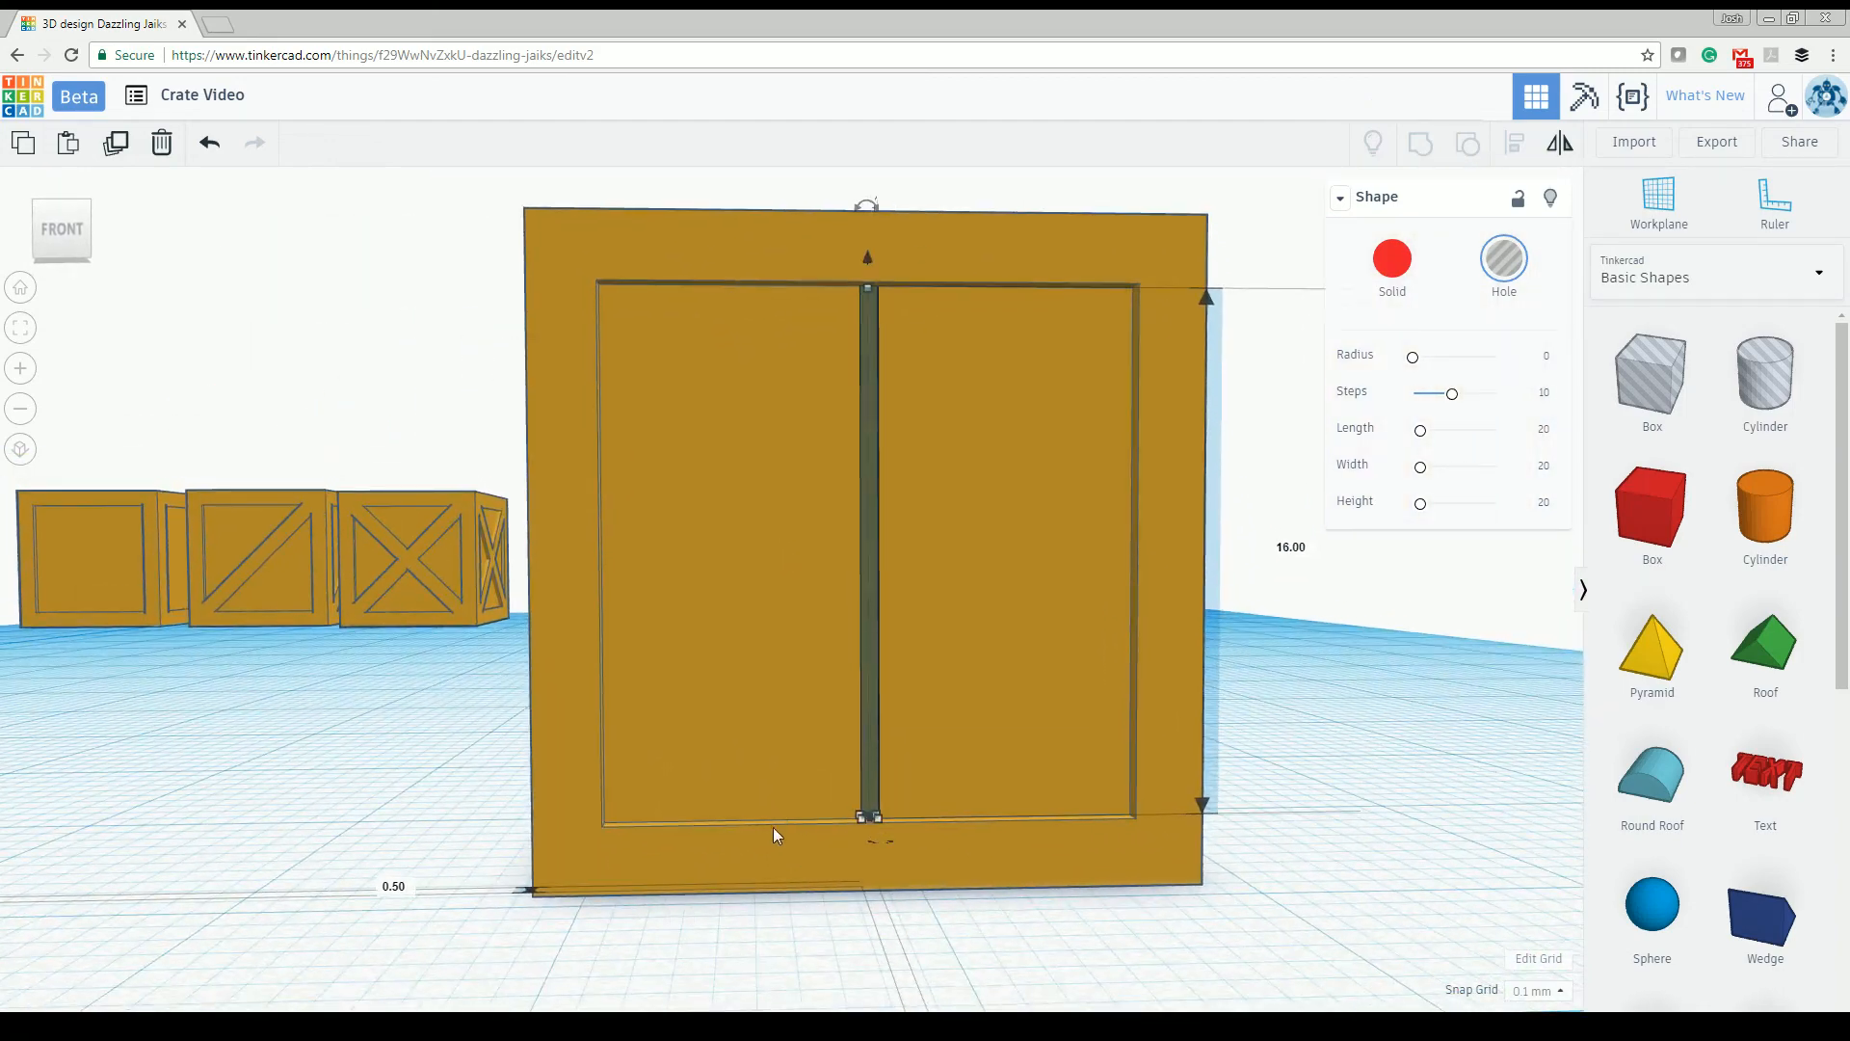
pyautogui.moveTo(746, 825); pyautogui.dragTo(742, 840, button='right')
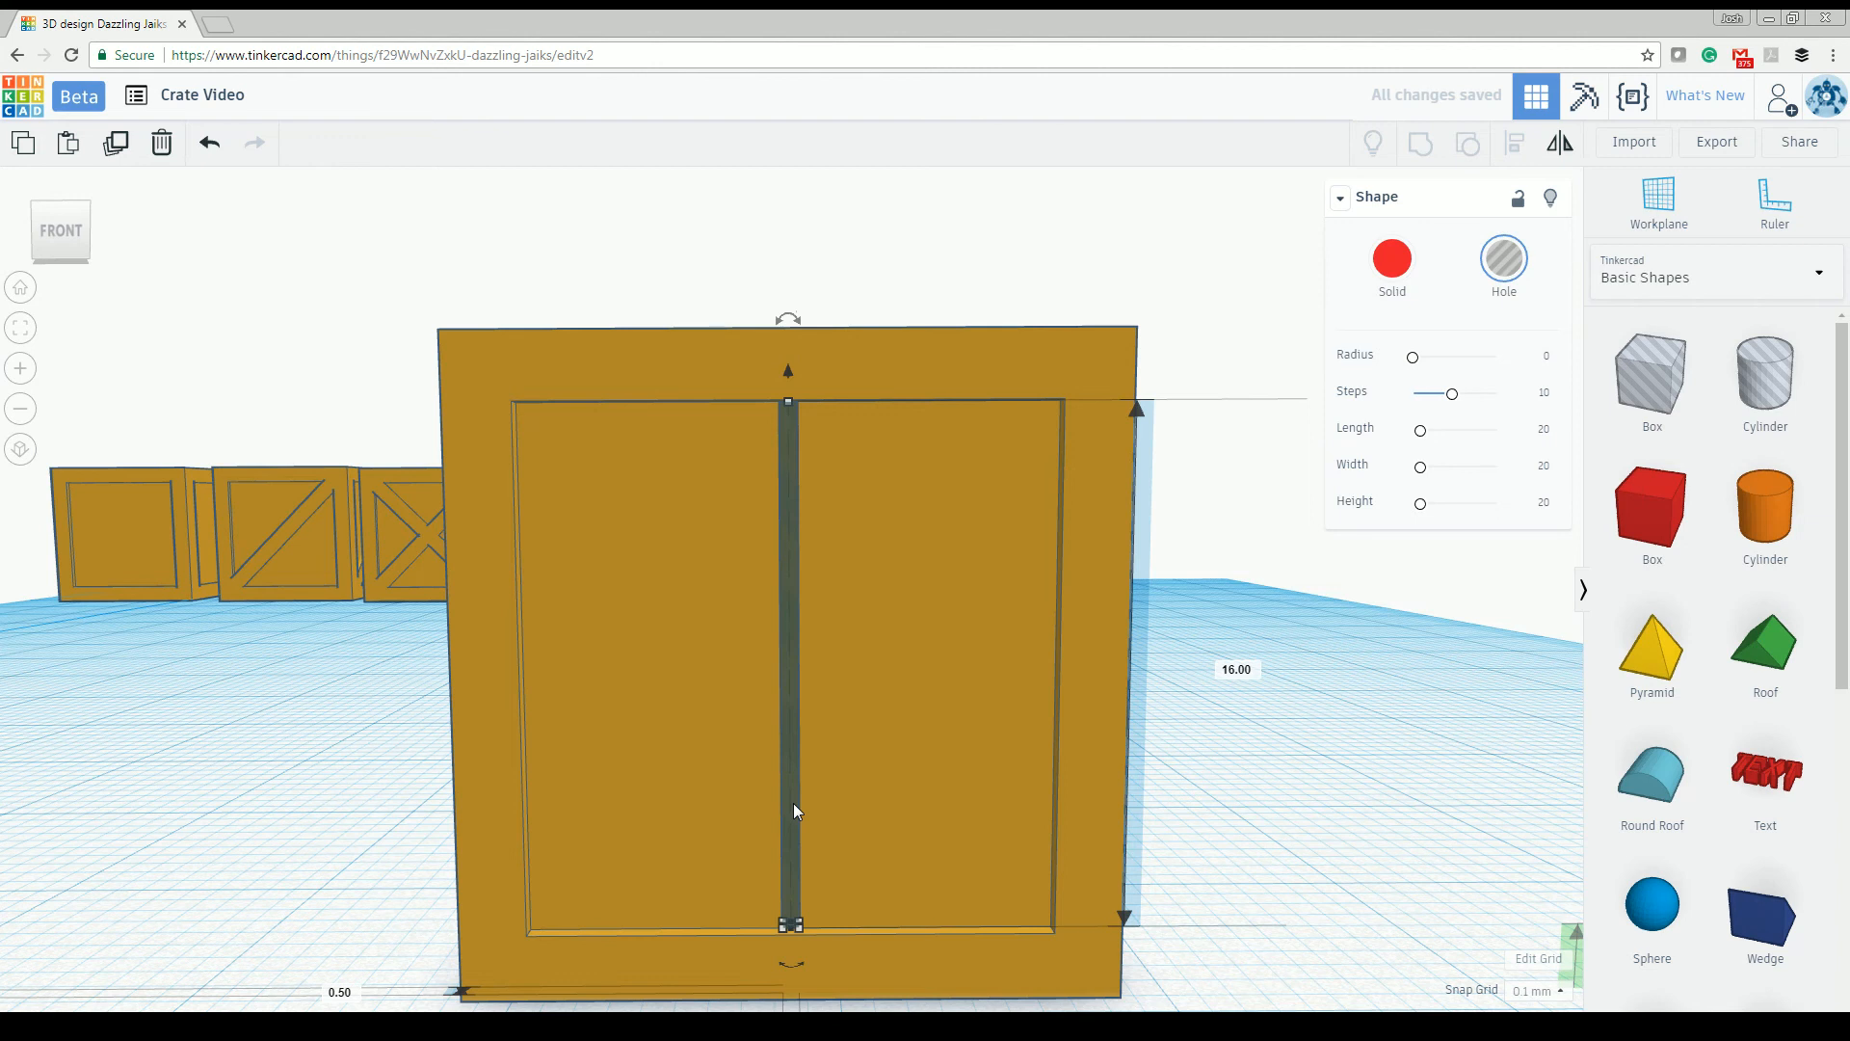
pyautogui.press('Right')
pyautogui.press('Right')
pyautogui.press('Right')
pyautogui.press('Right')
pyautogui.press('Right')
pyautogui.press('Right')
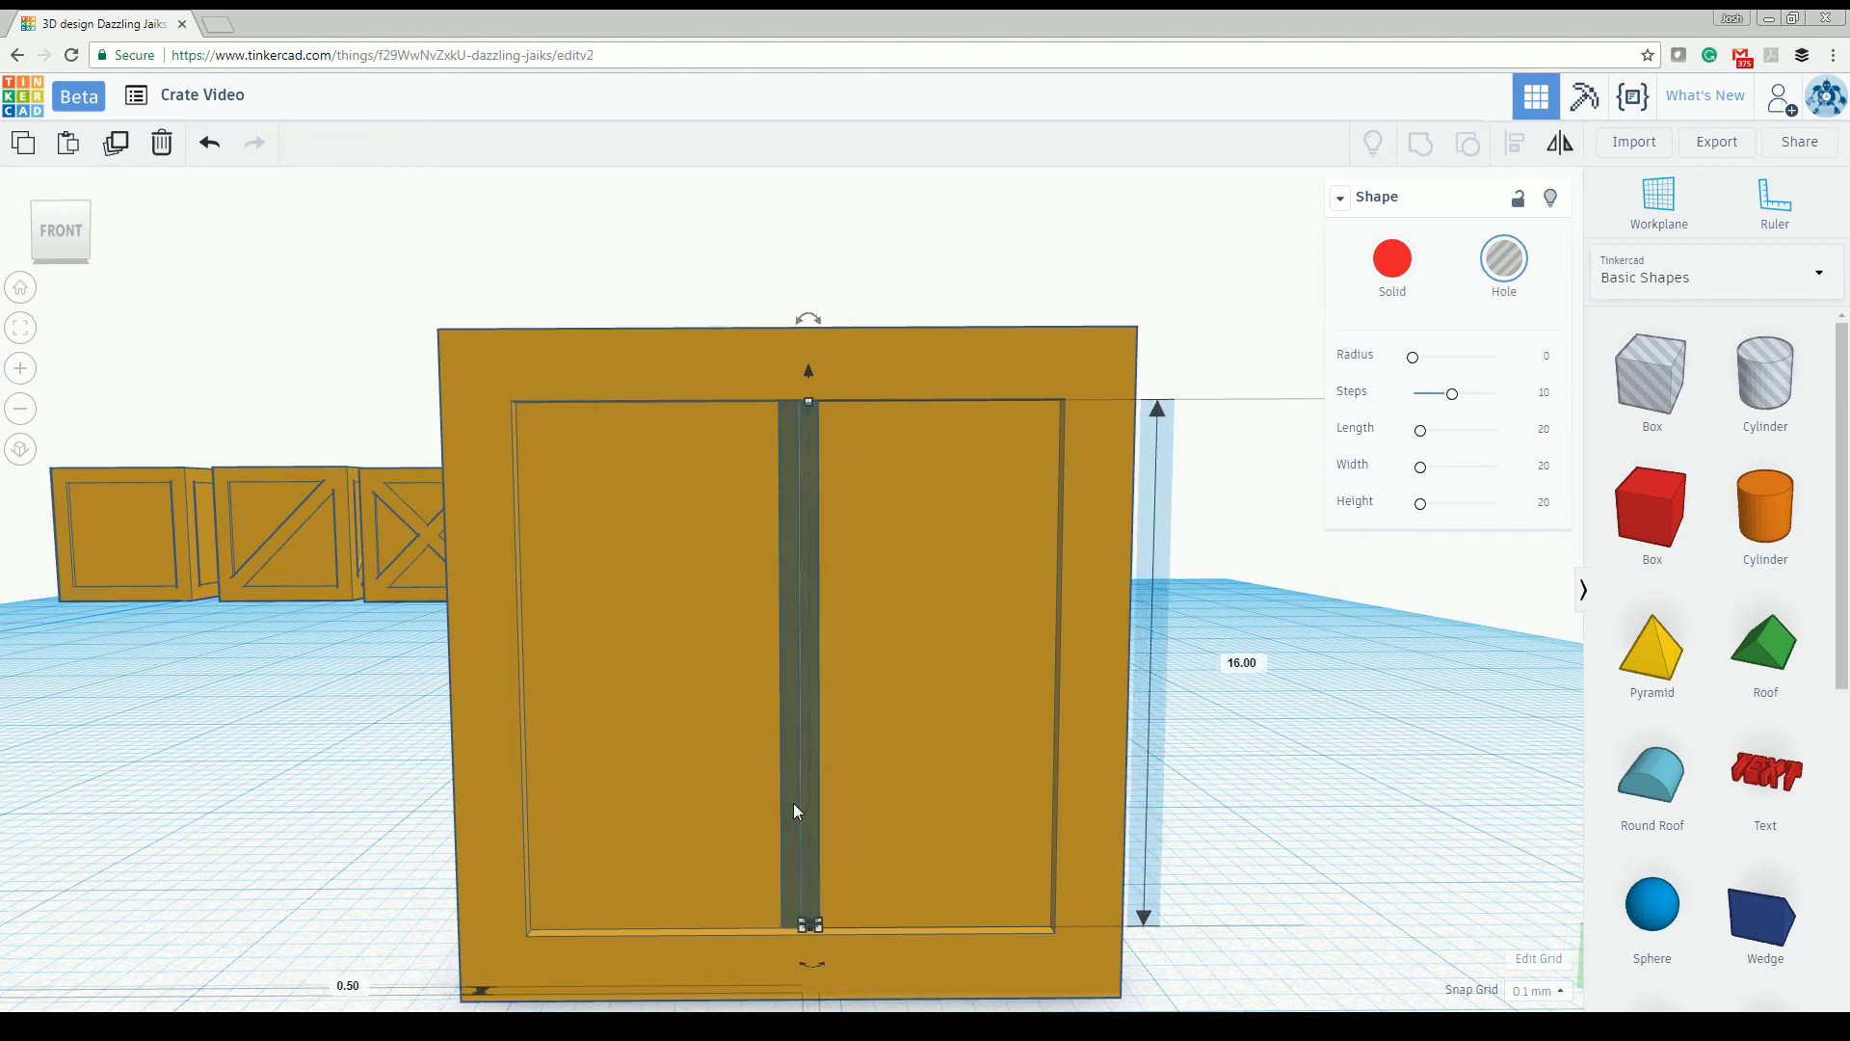
pyautogui.press('Left')
pyautogui.scroll(5, 790, 804)
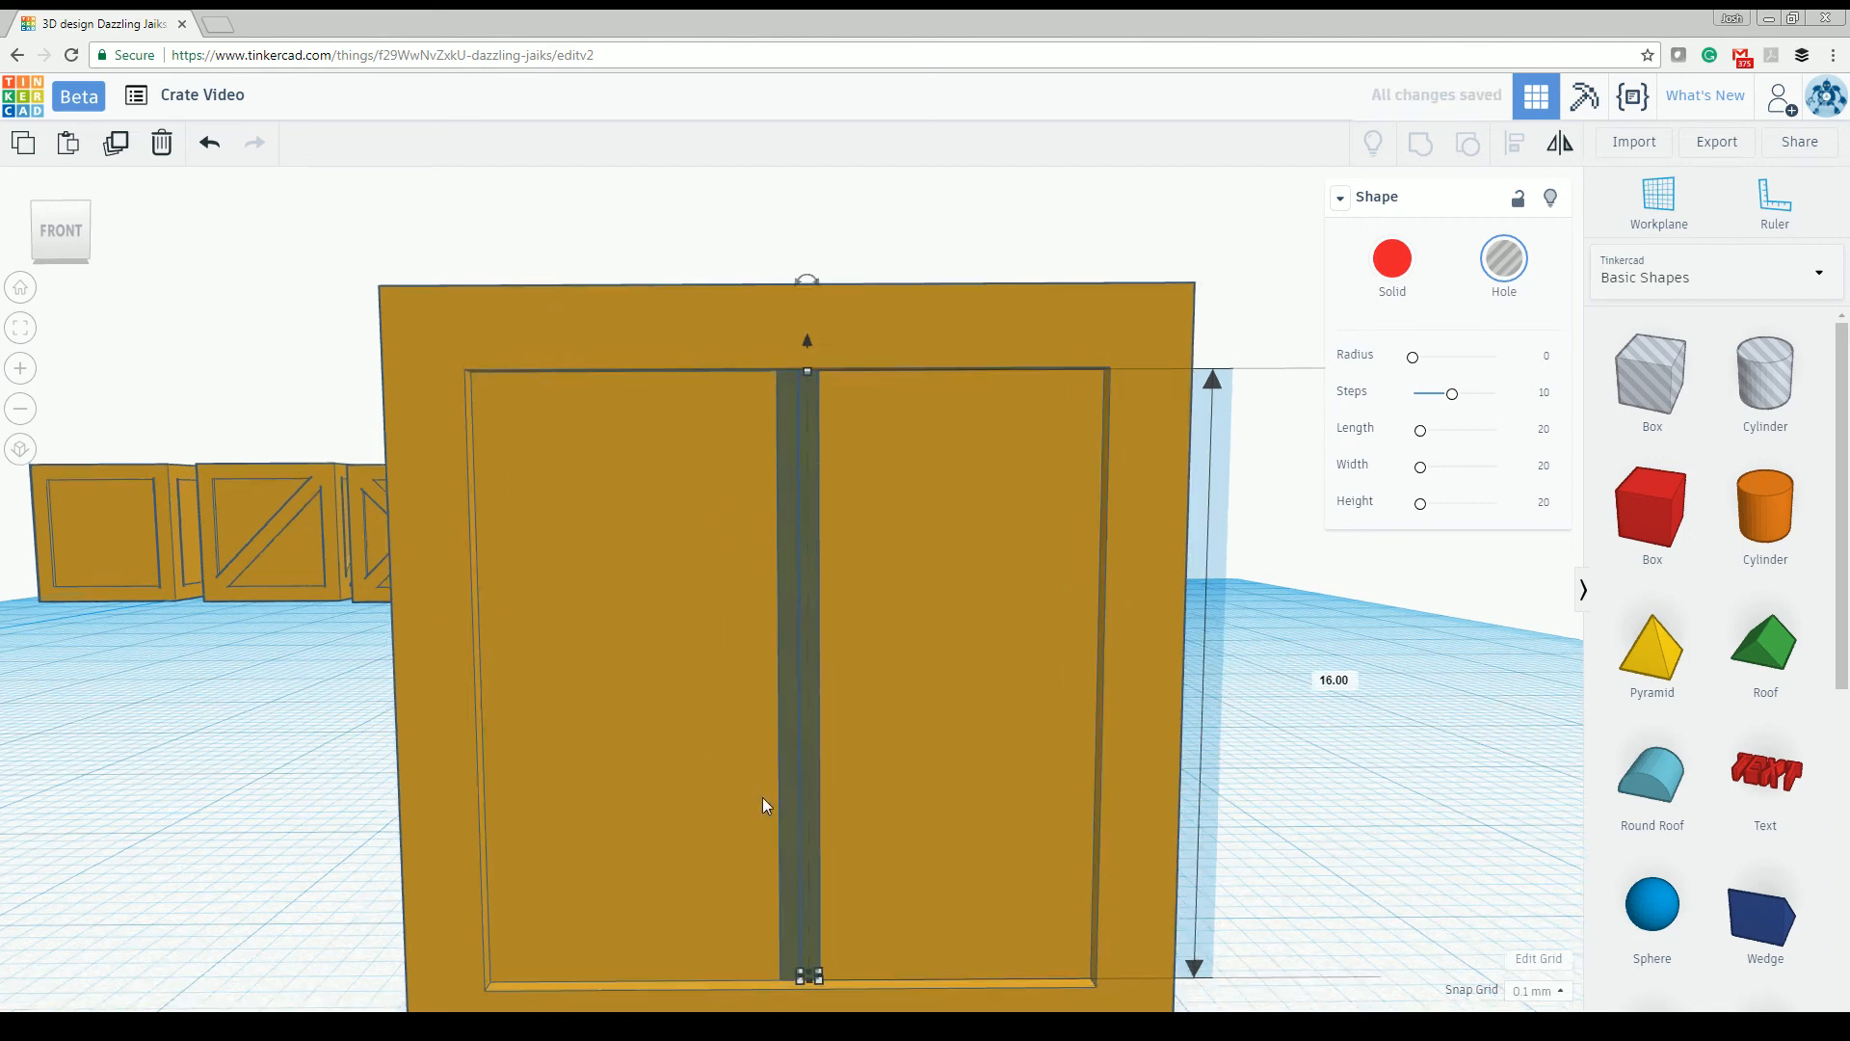
pyautogui.scroll(-5, 796, 738)
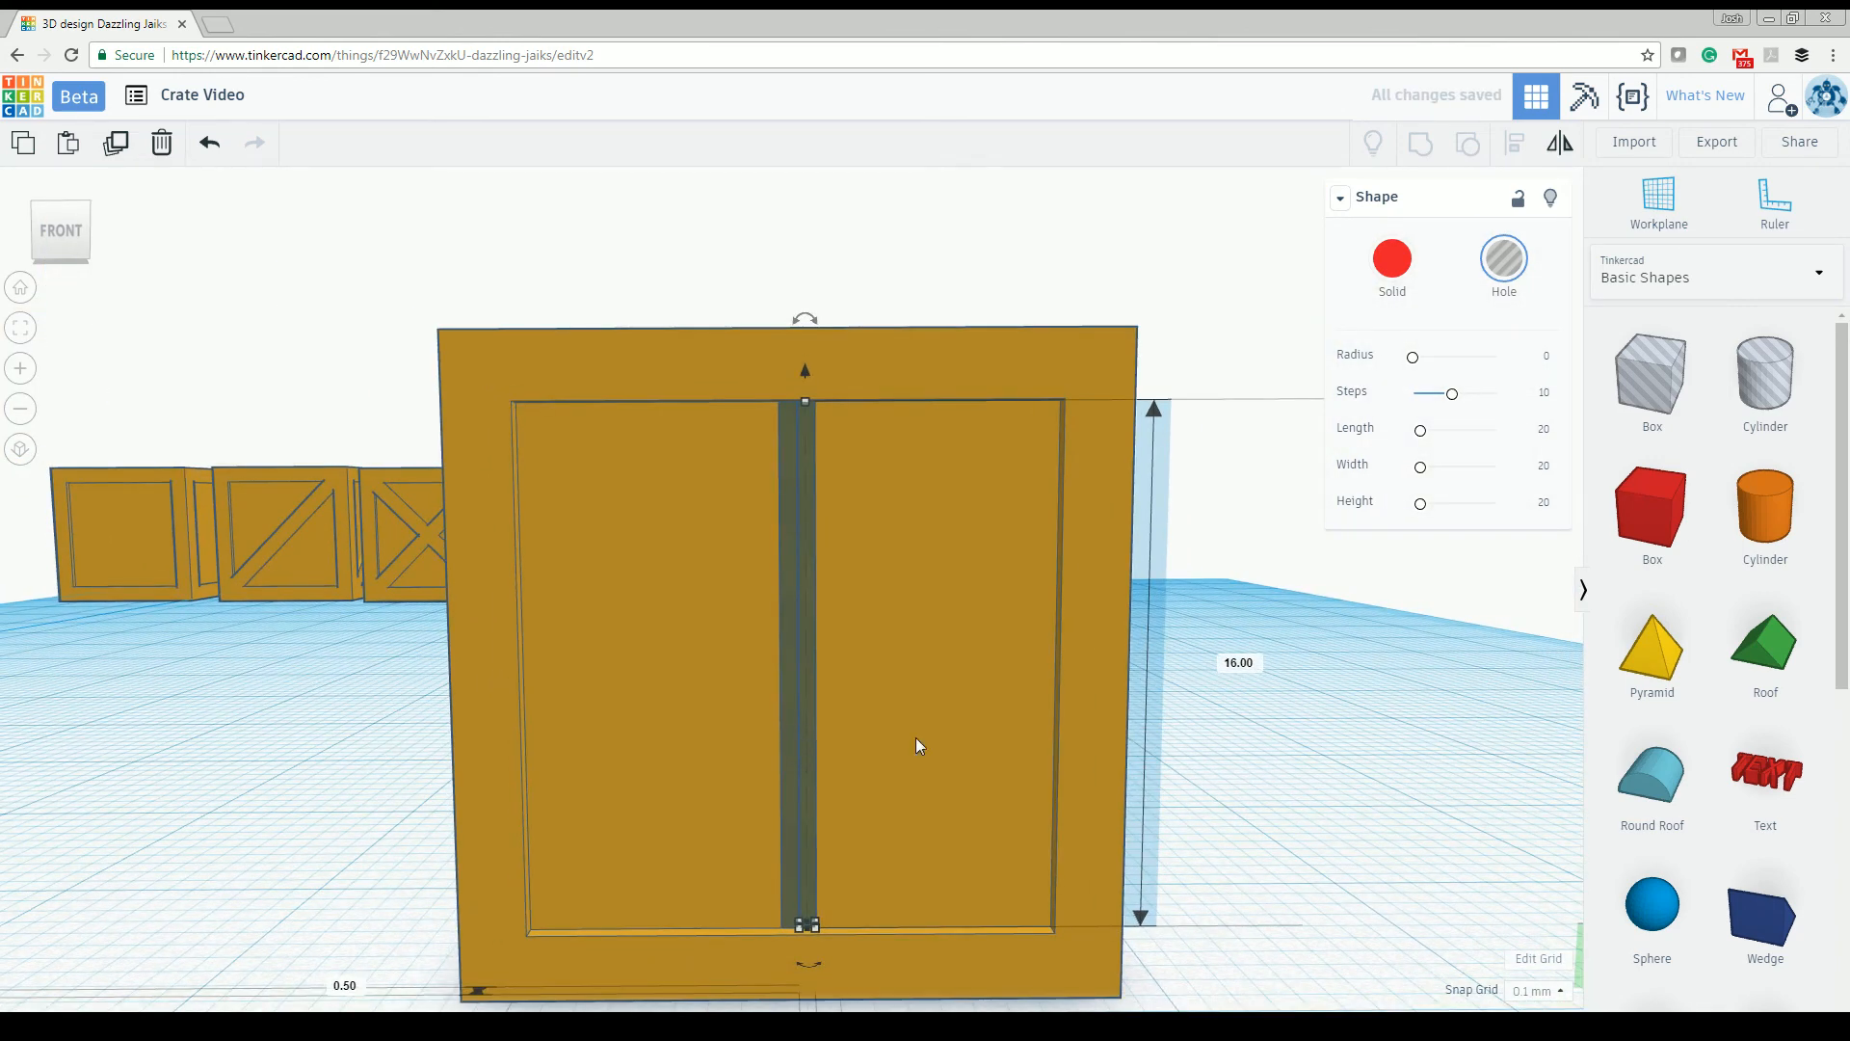
# Step: Set the snap grid to 1.0 mm and shift the duplicated hole strip another 2 mm to the right
pyautogui.click(1540, 991)
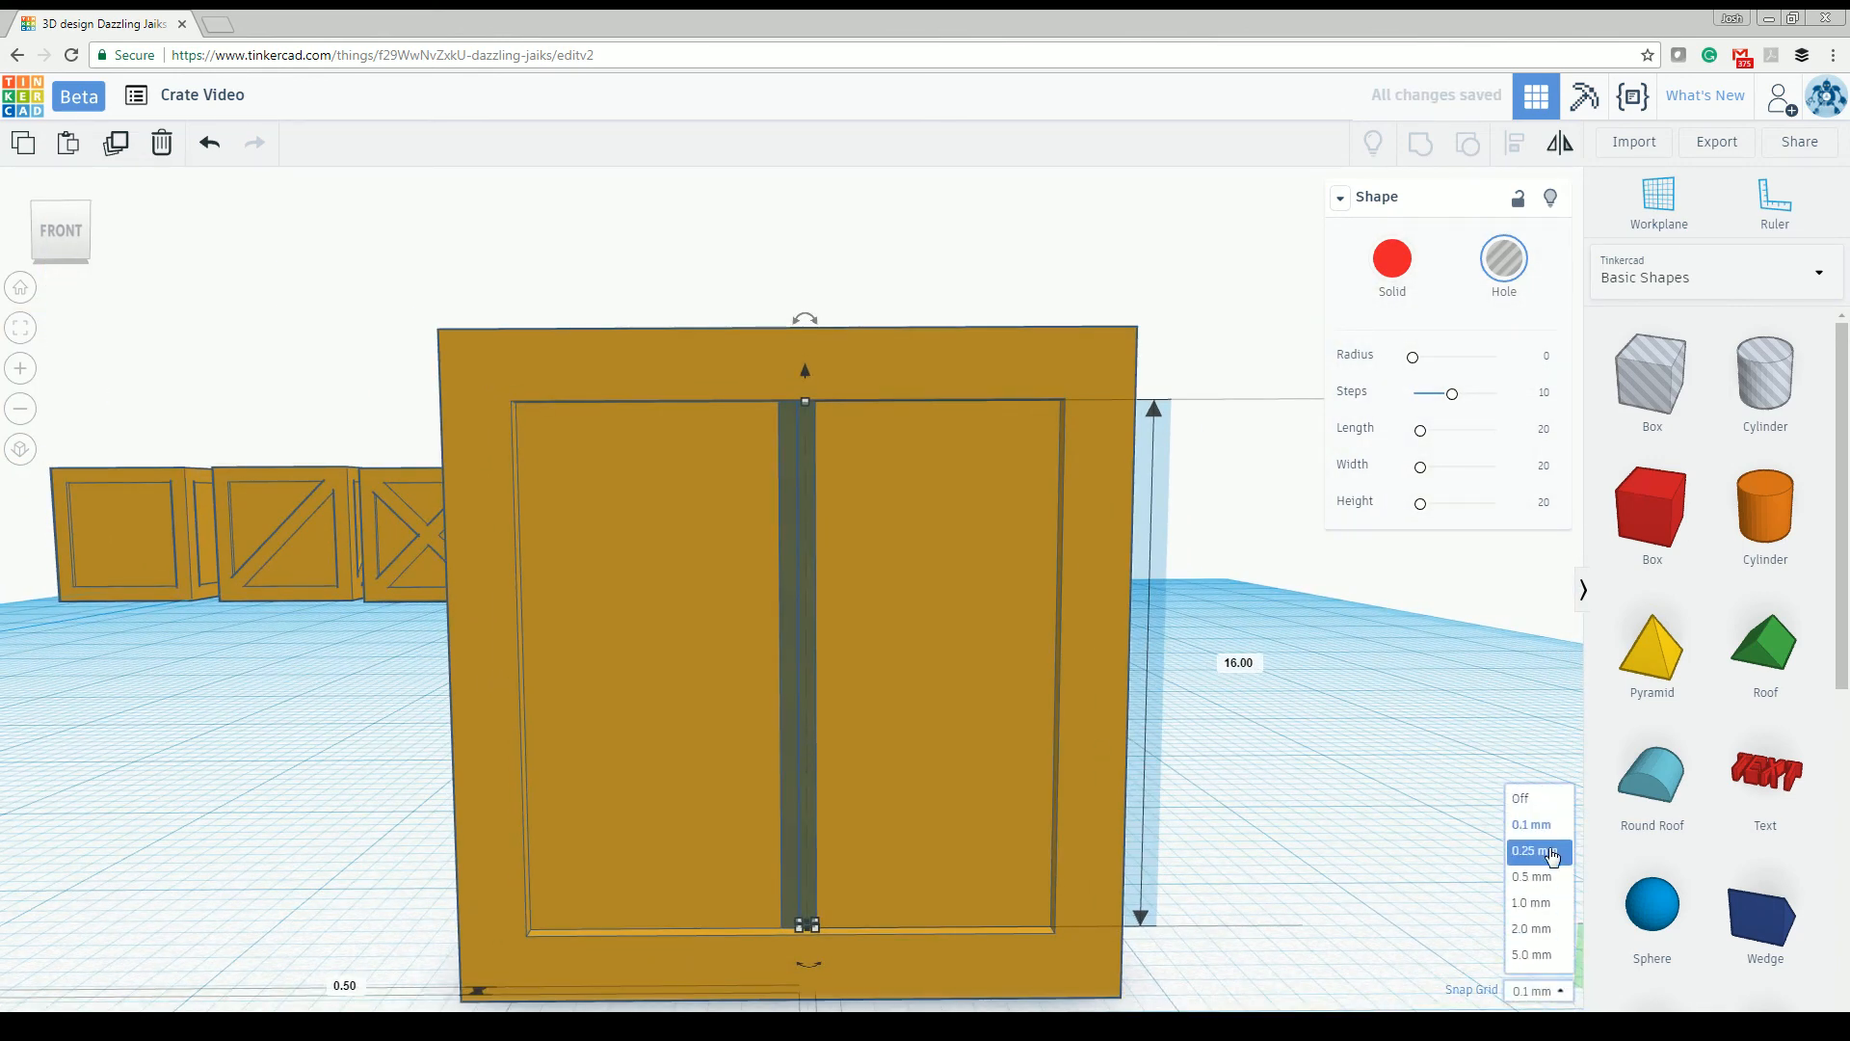
pyautogui.click(1549, 903)
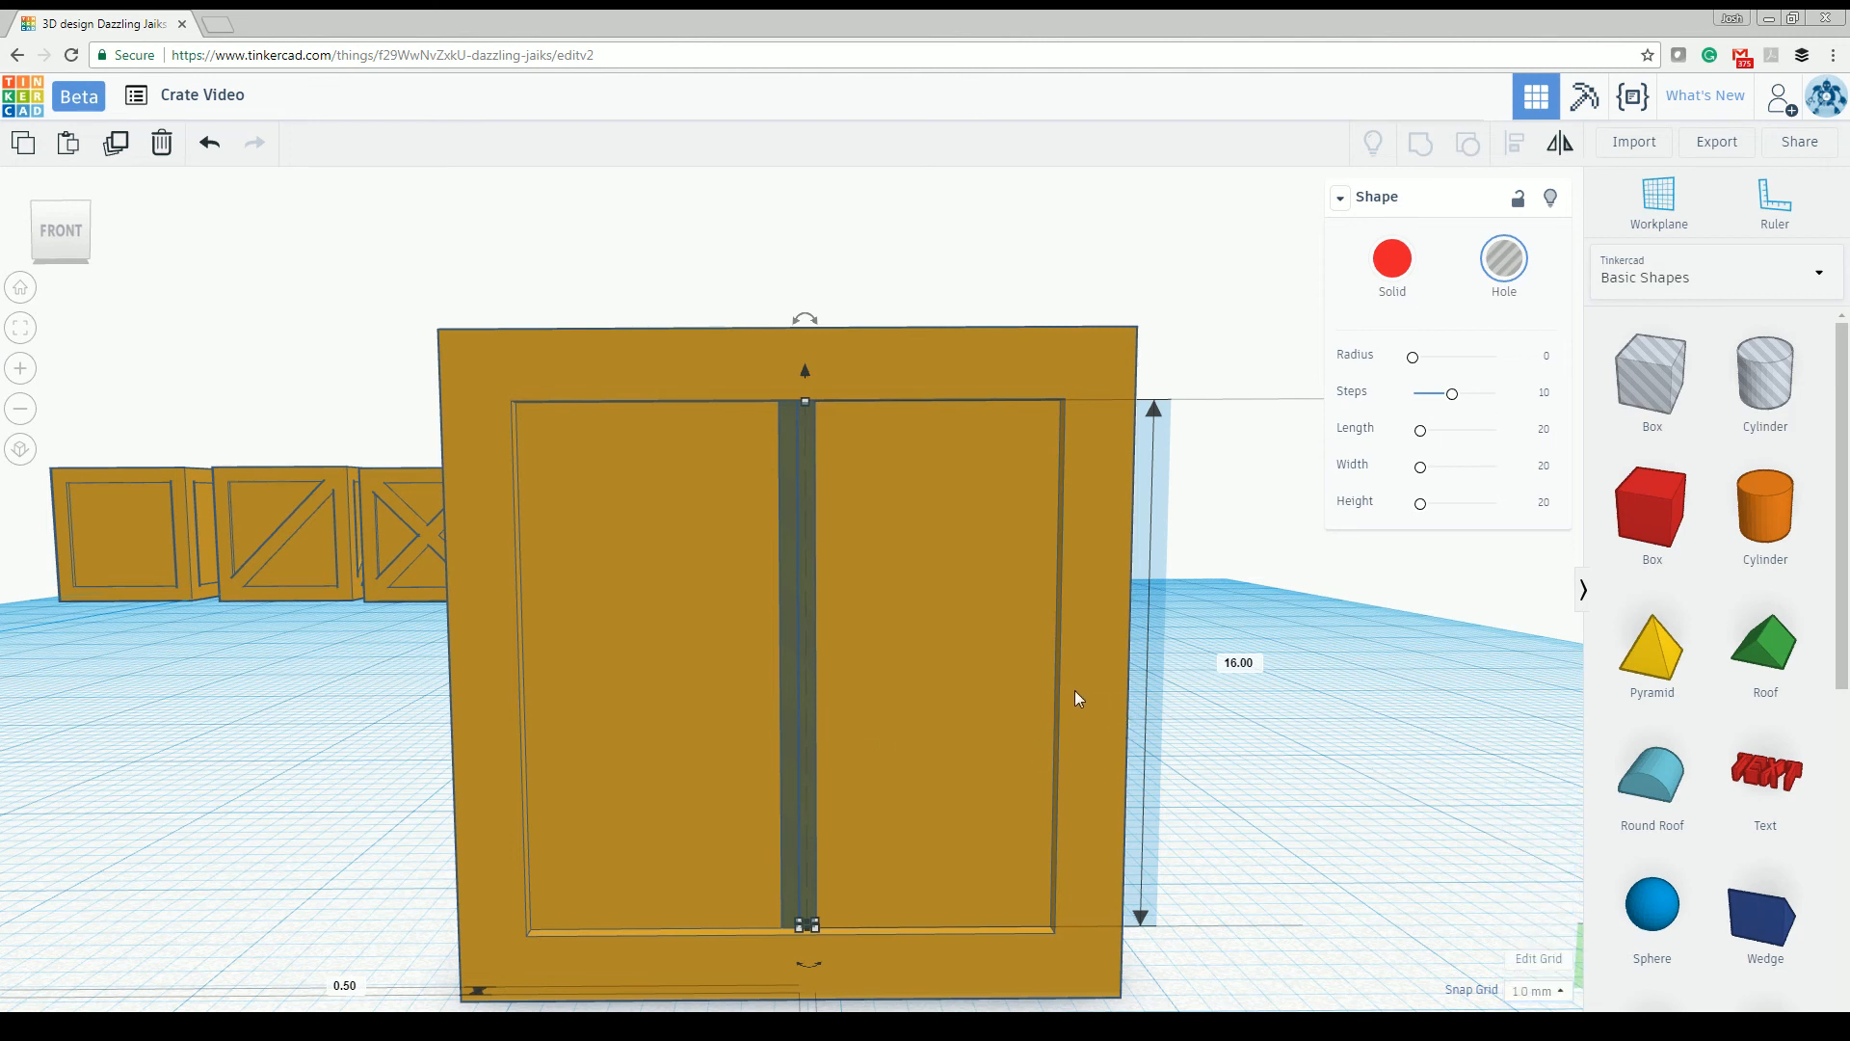
pyautogui.press('Right')
pyautogui.press('Right')
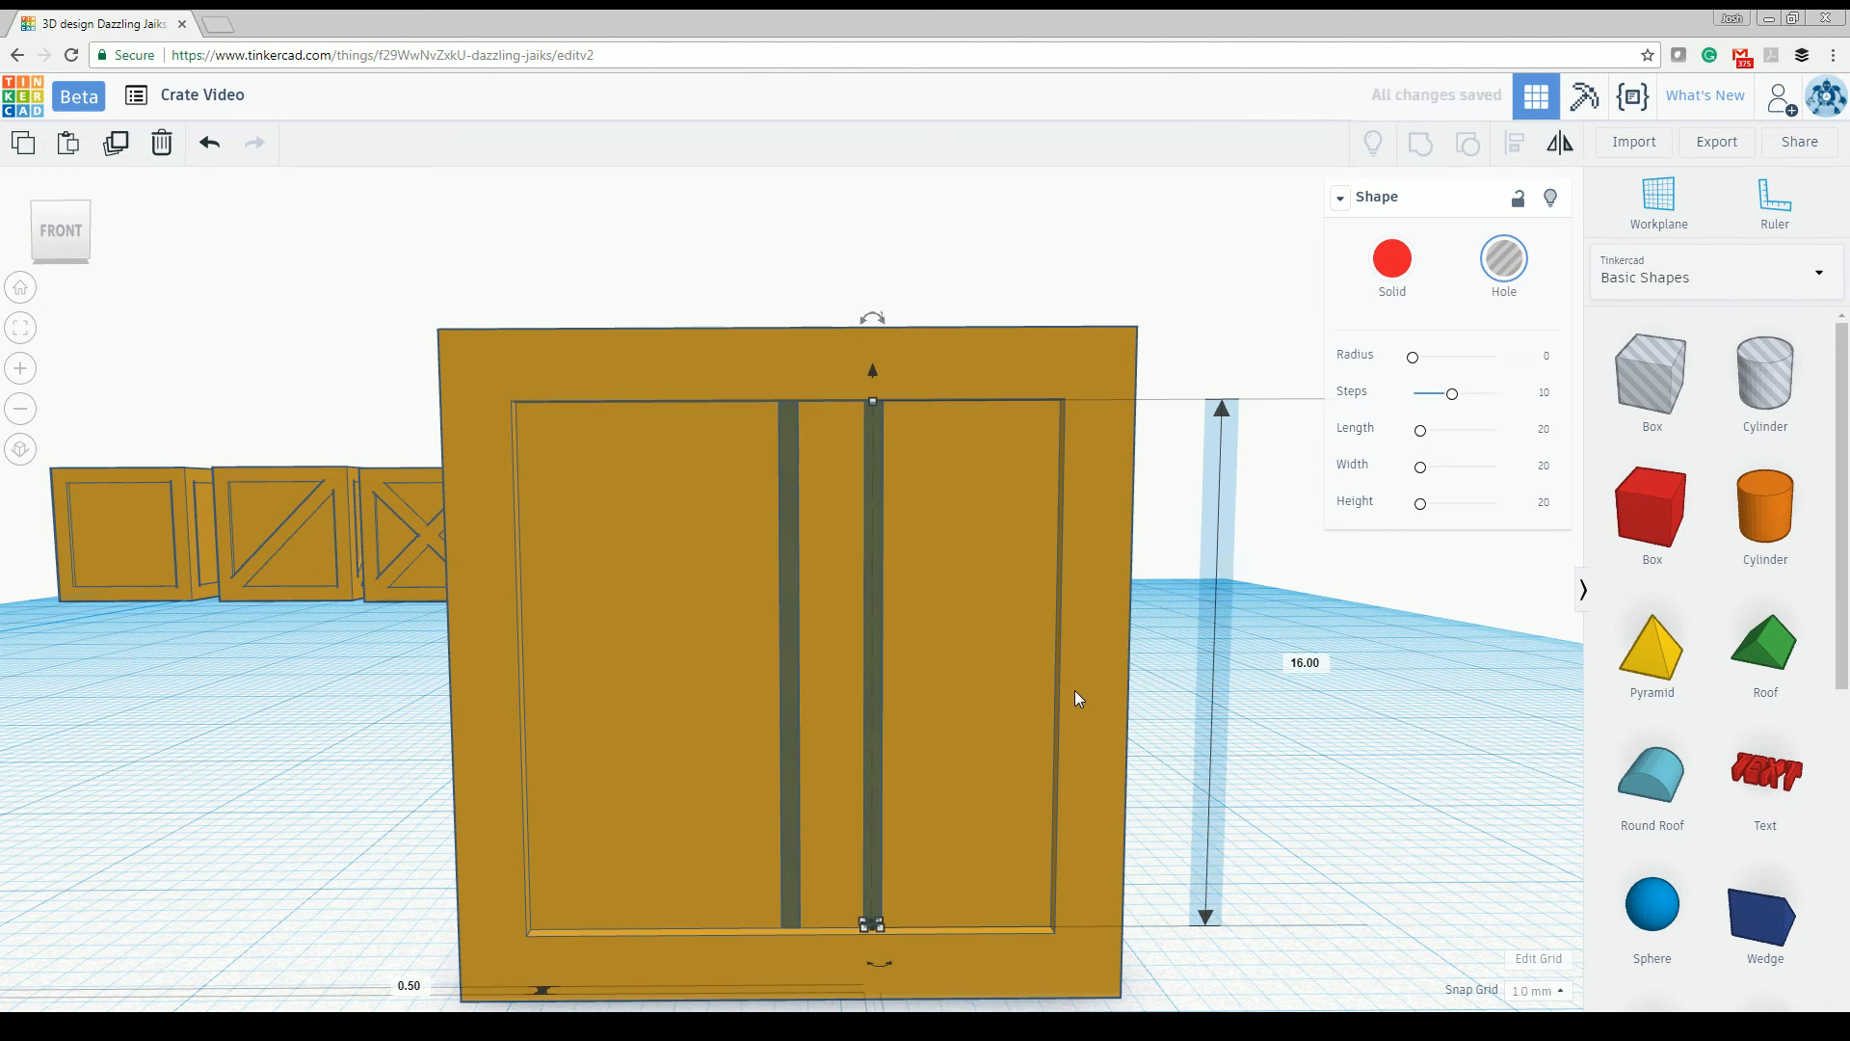
# Step: Repeat the 2.5 mm offset duplication of the hole strip twice across the panel's right half
pyautogui.hotkey('ctrl', 'd')
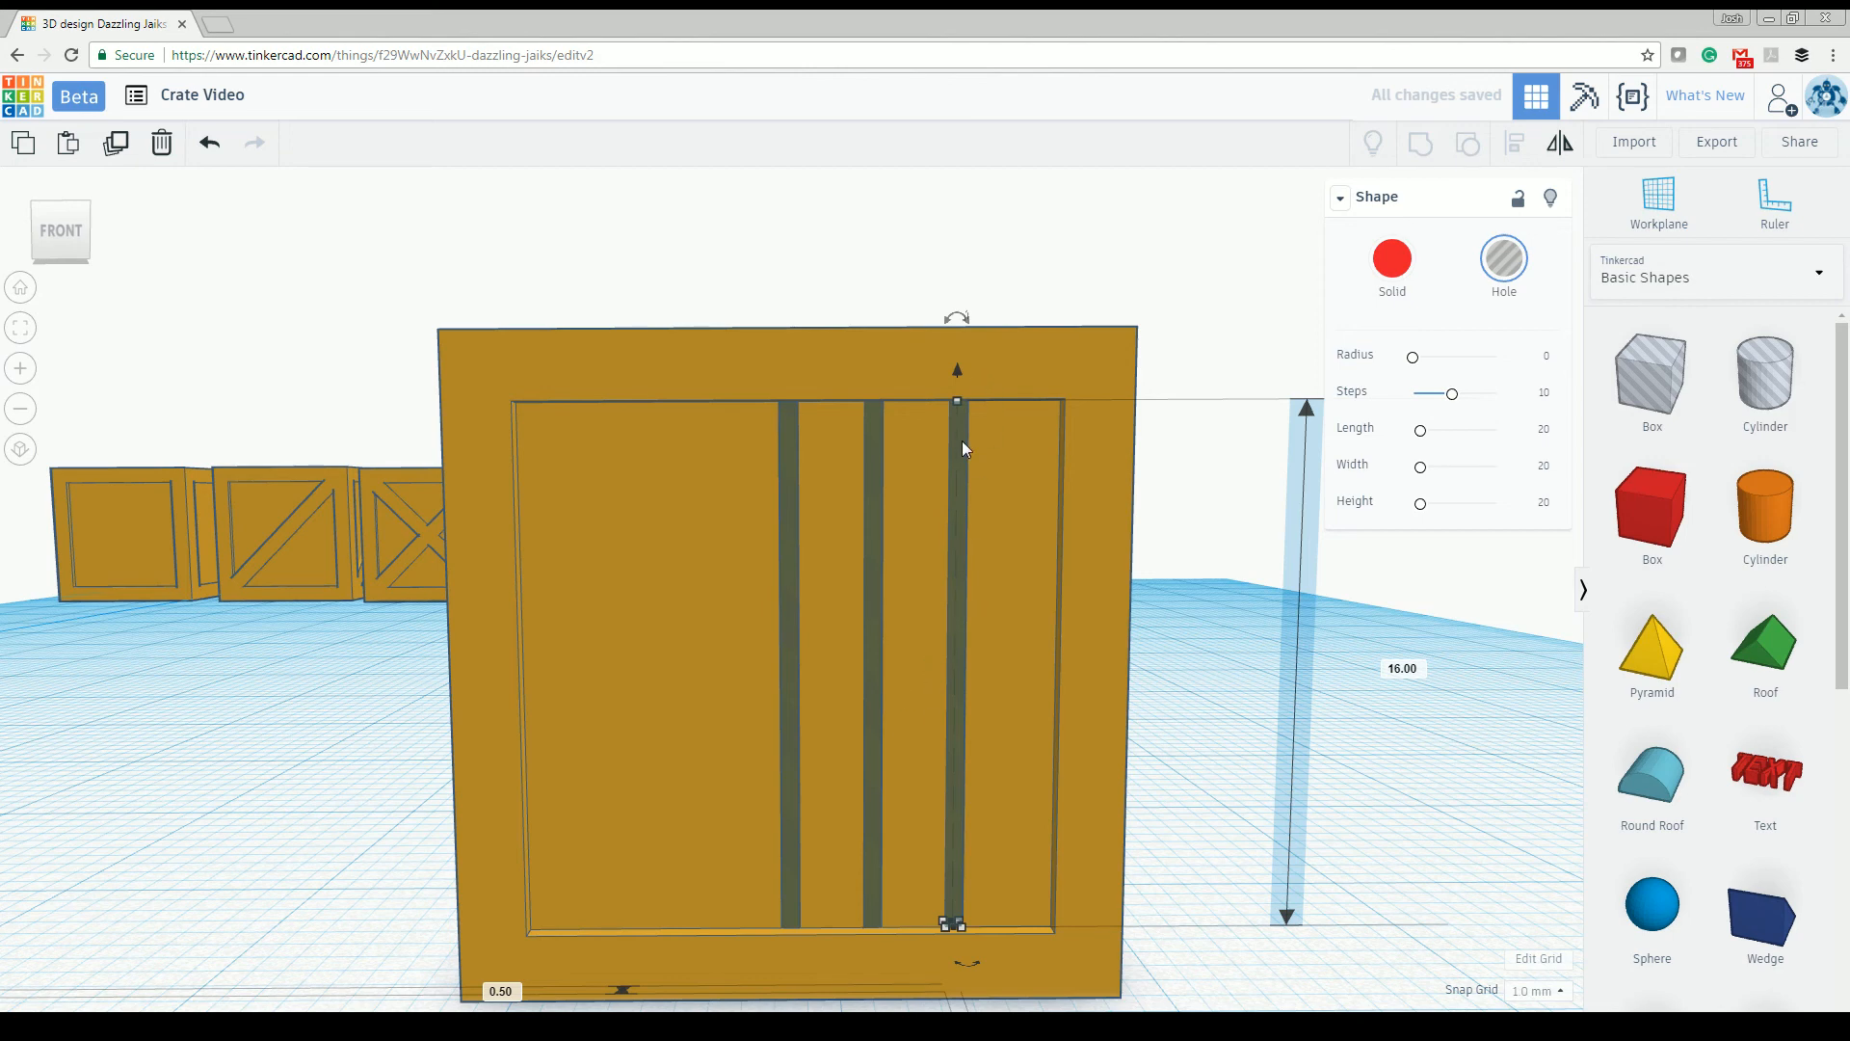
pyautogui.hotkey('ctrl', 'd')
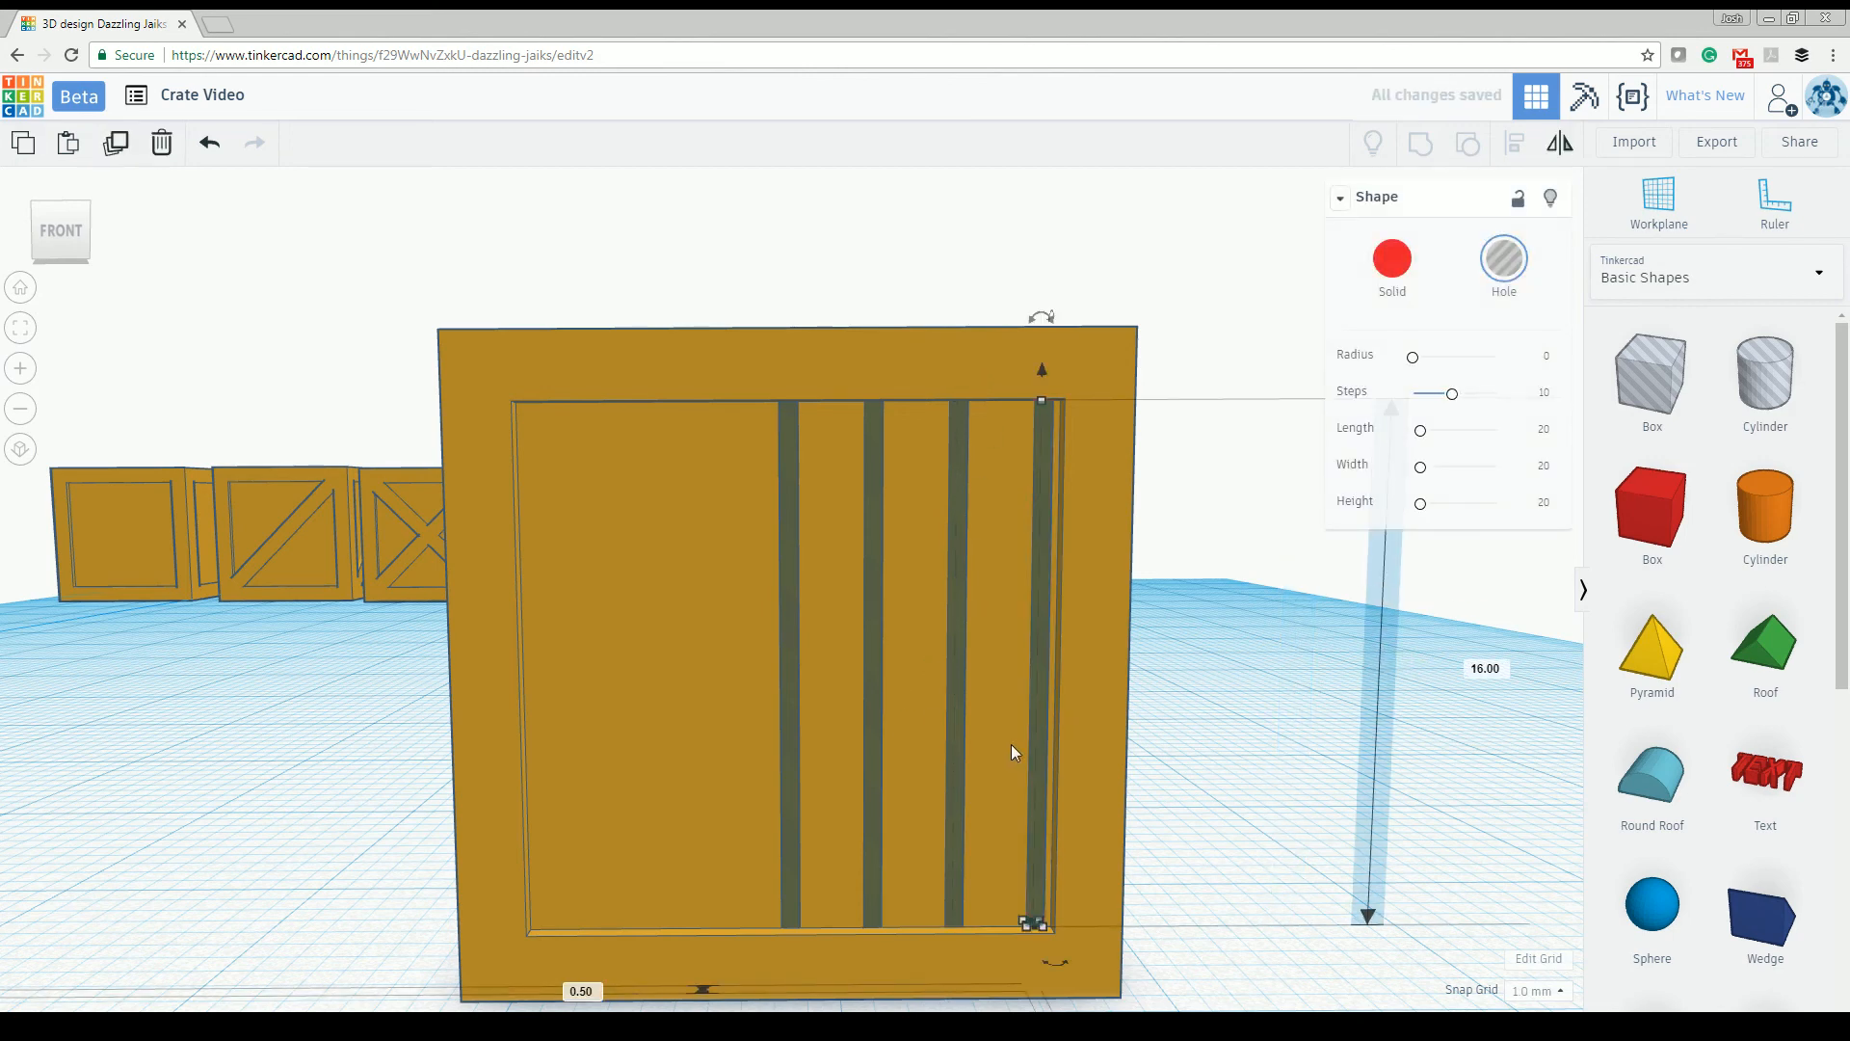
pyautogui.moveTo(1114, 777)
pyautogui.mouseDown(button='right')
pyautogui.moveTo(1084, 770)
pyautogui.moveTo(1106, 769)
pyautogui.mouseUp(button='right')
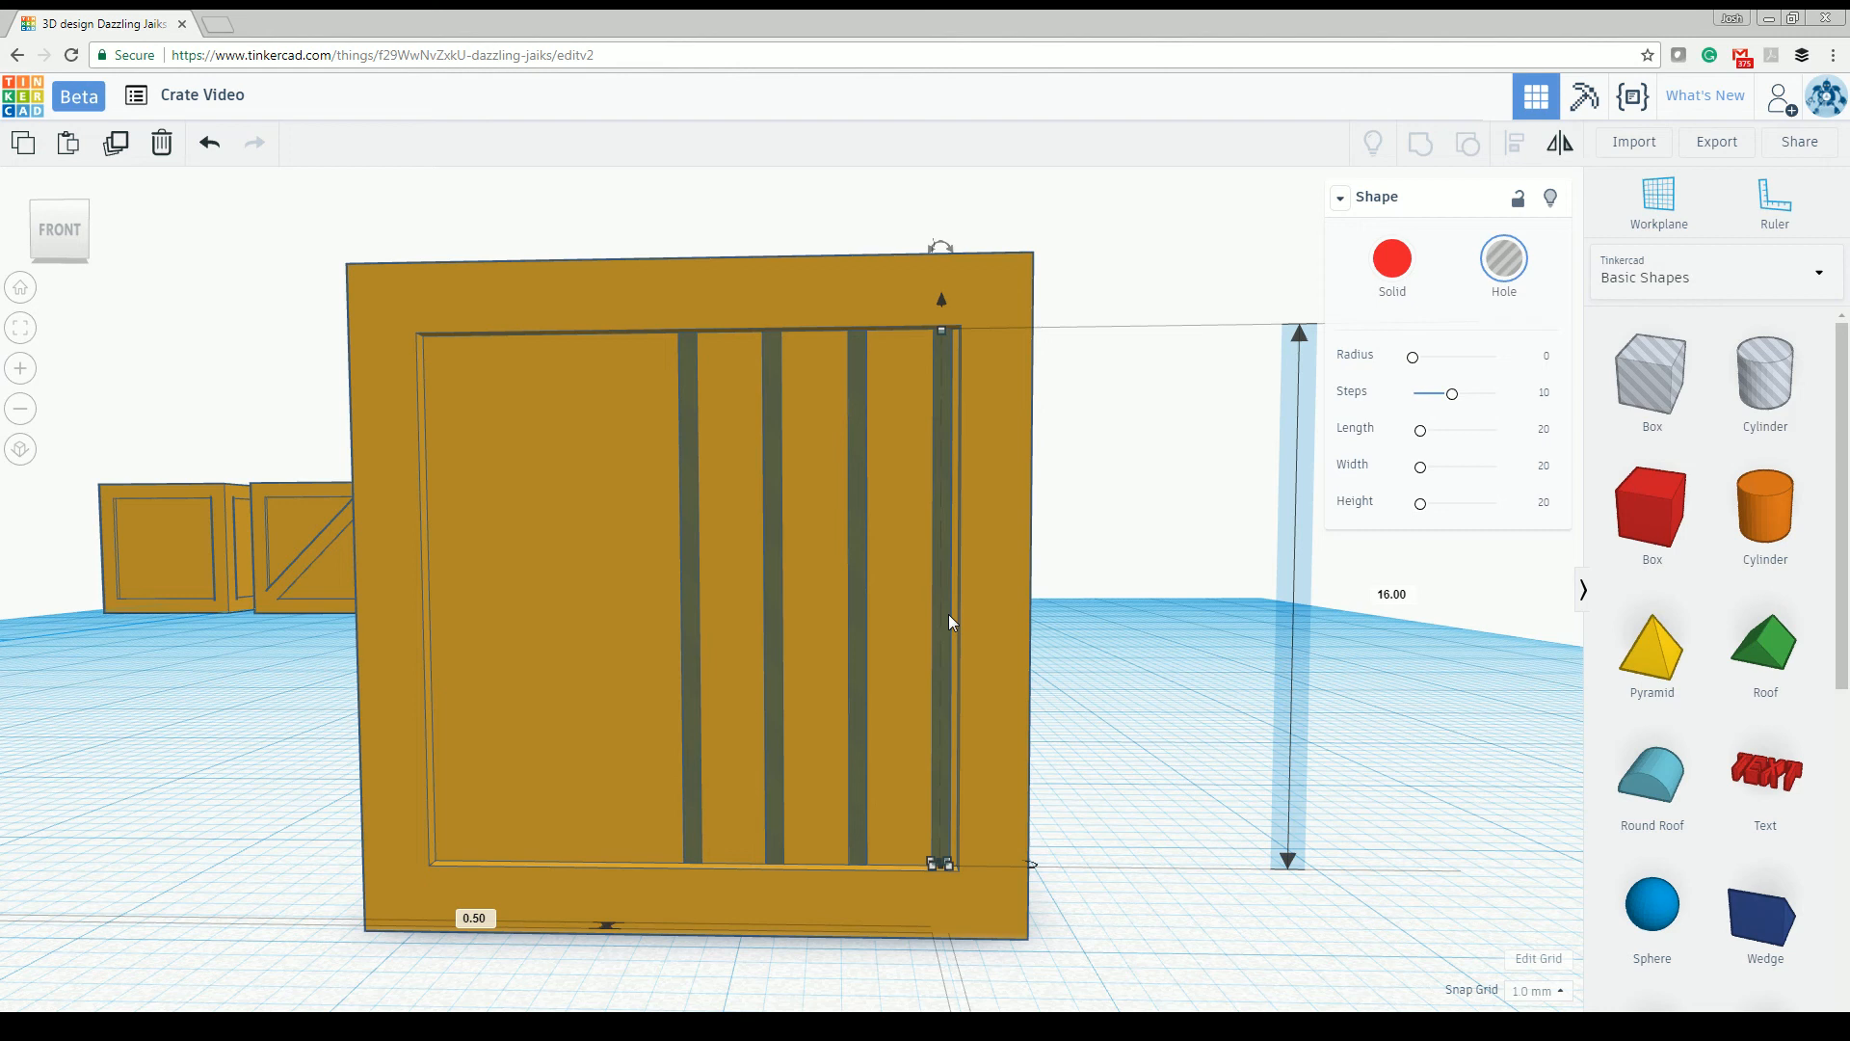
pyautogui.press('Right')
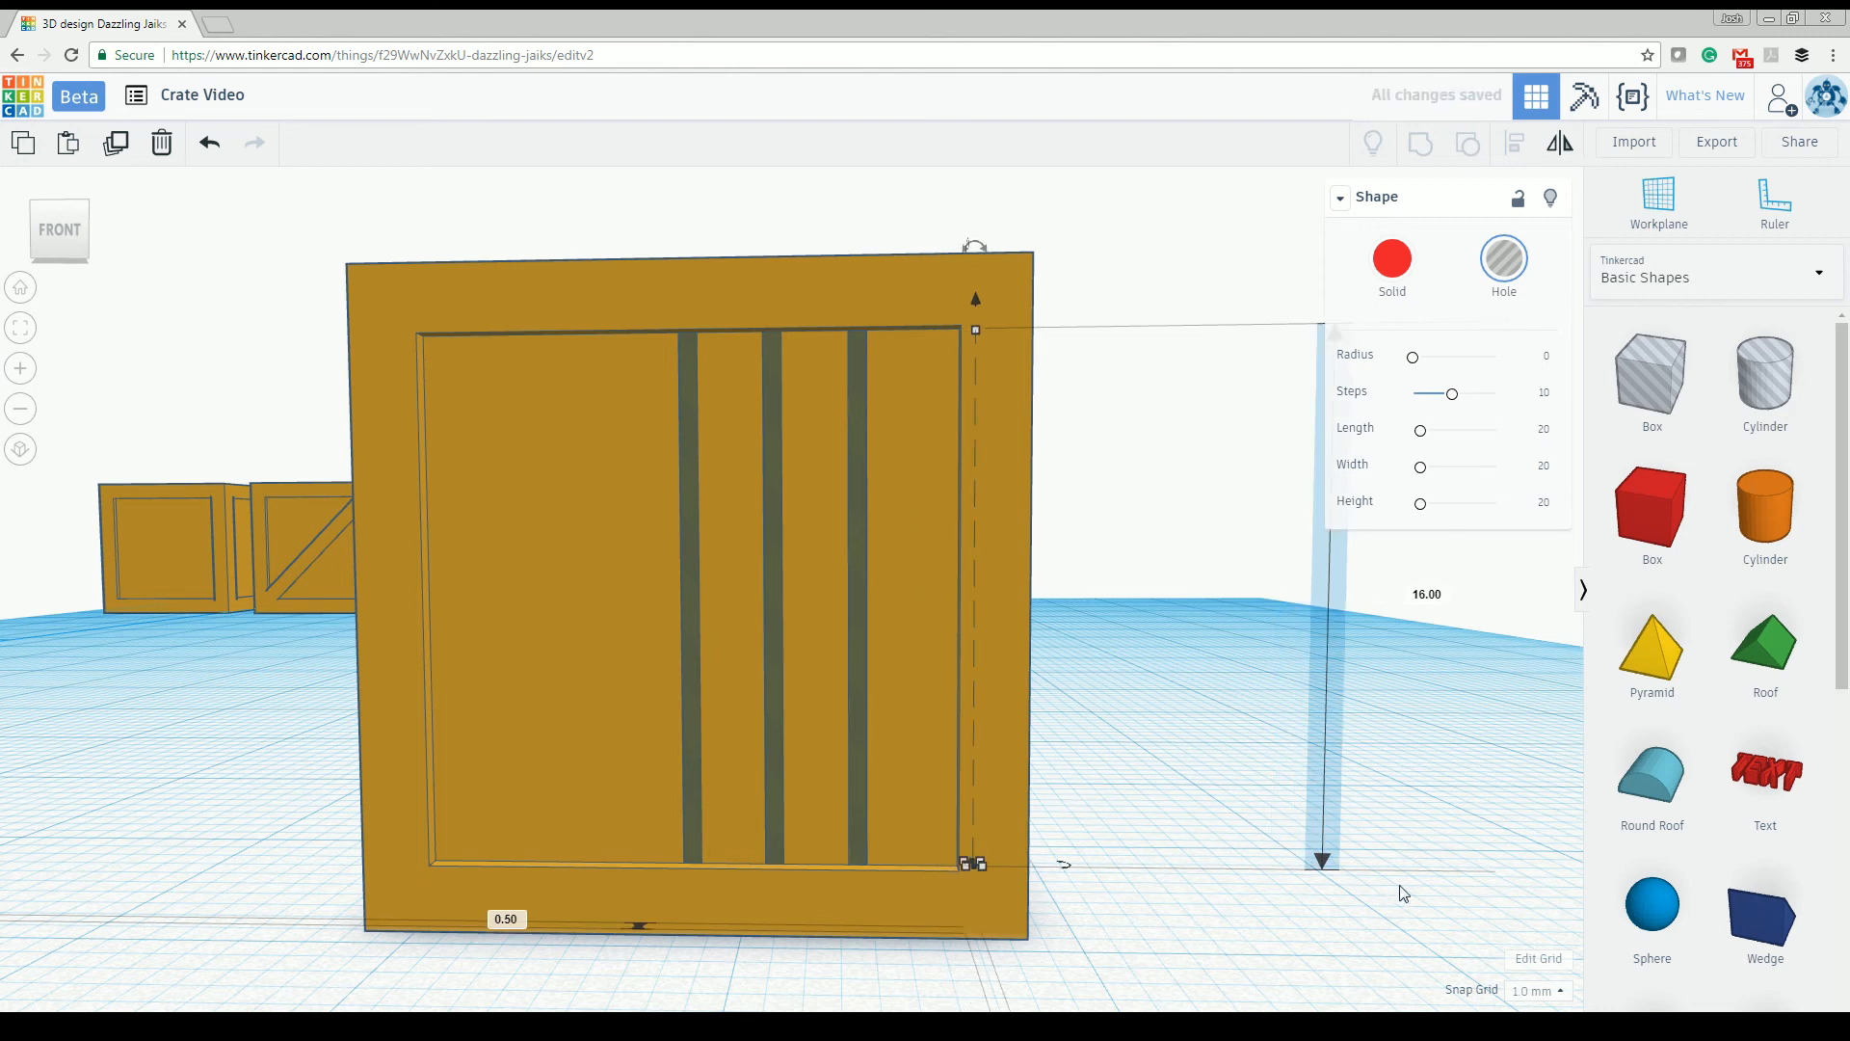
pyautogui.click(1539, 989)
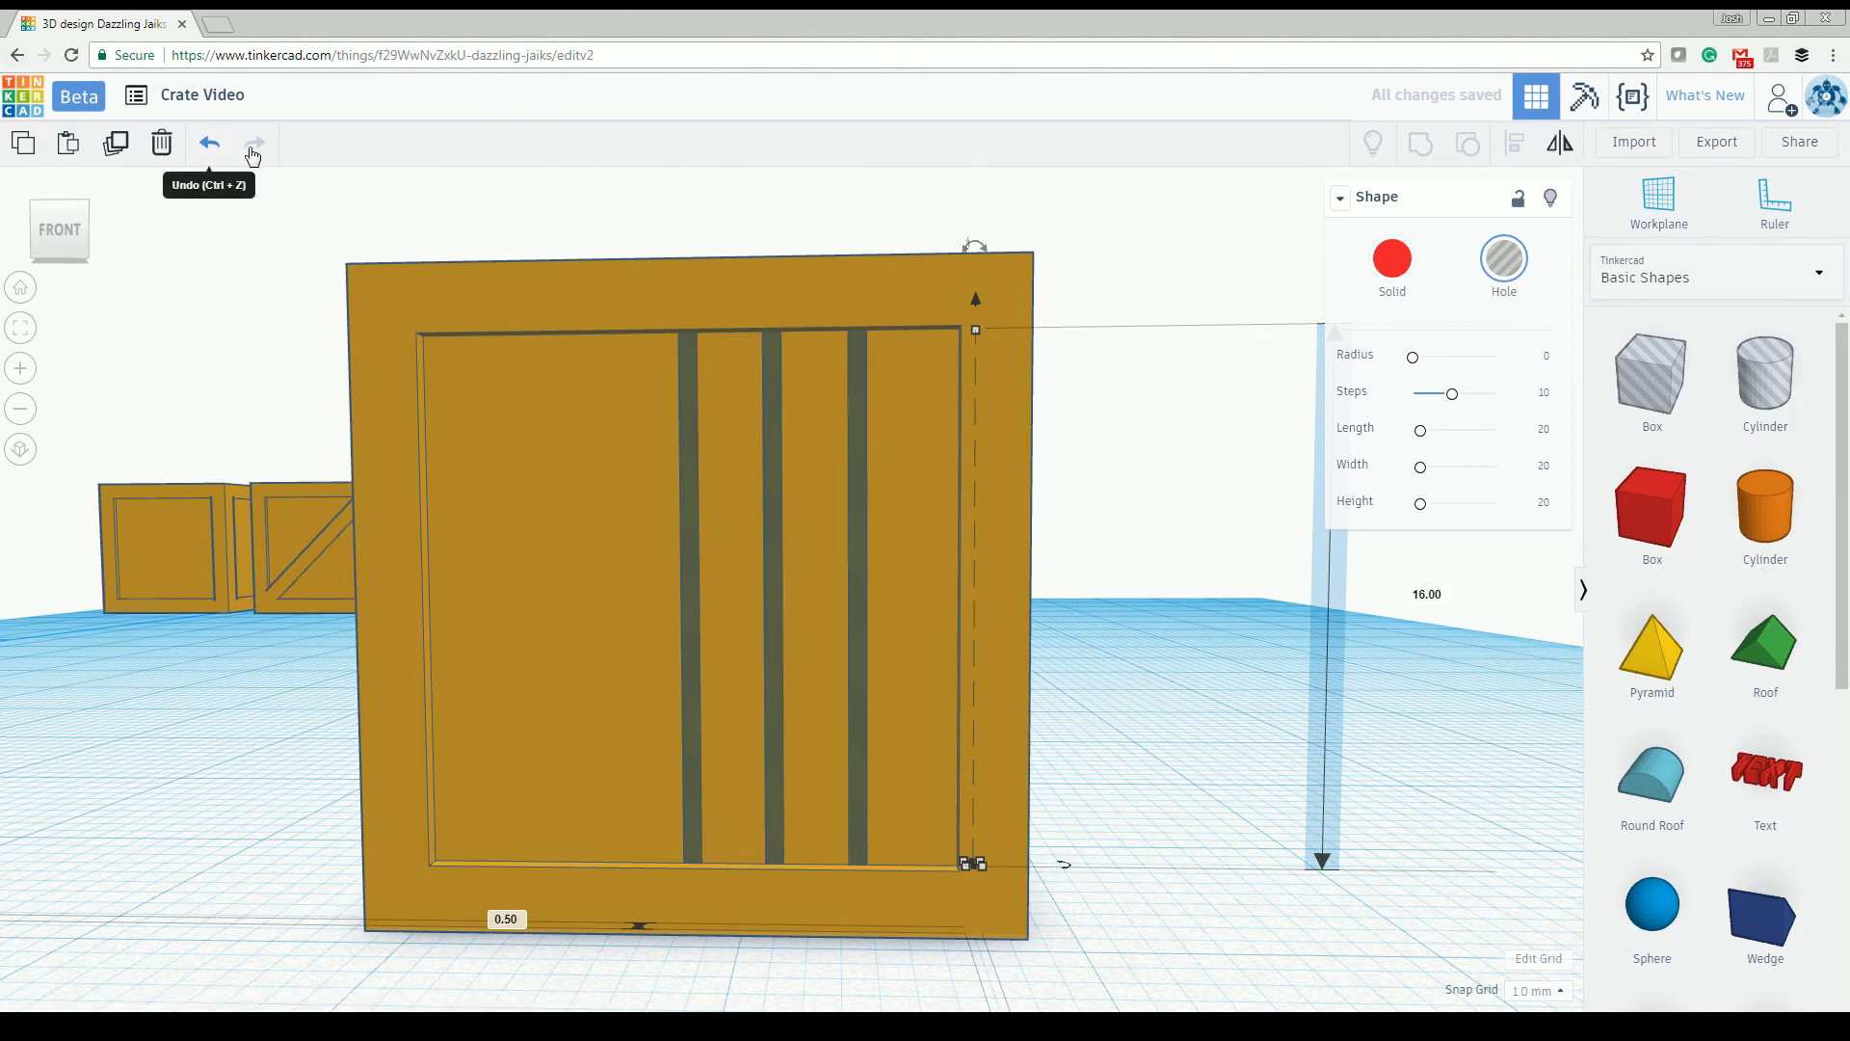
pyautogui.click(210, 142)
# Step: Set the snap grid to 0.1 mm and nudge the rightmost hole strip right until it is partly embedded in the crate's frame
pyautogui.click(1539, 990)
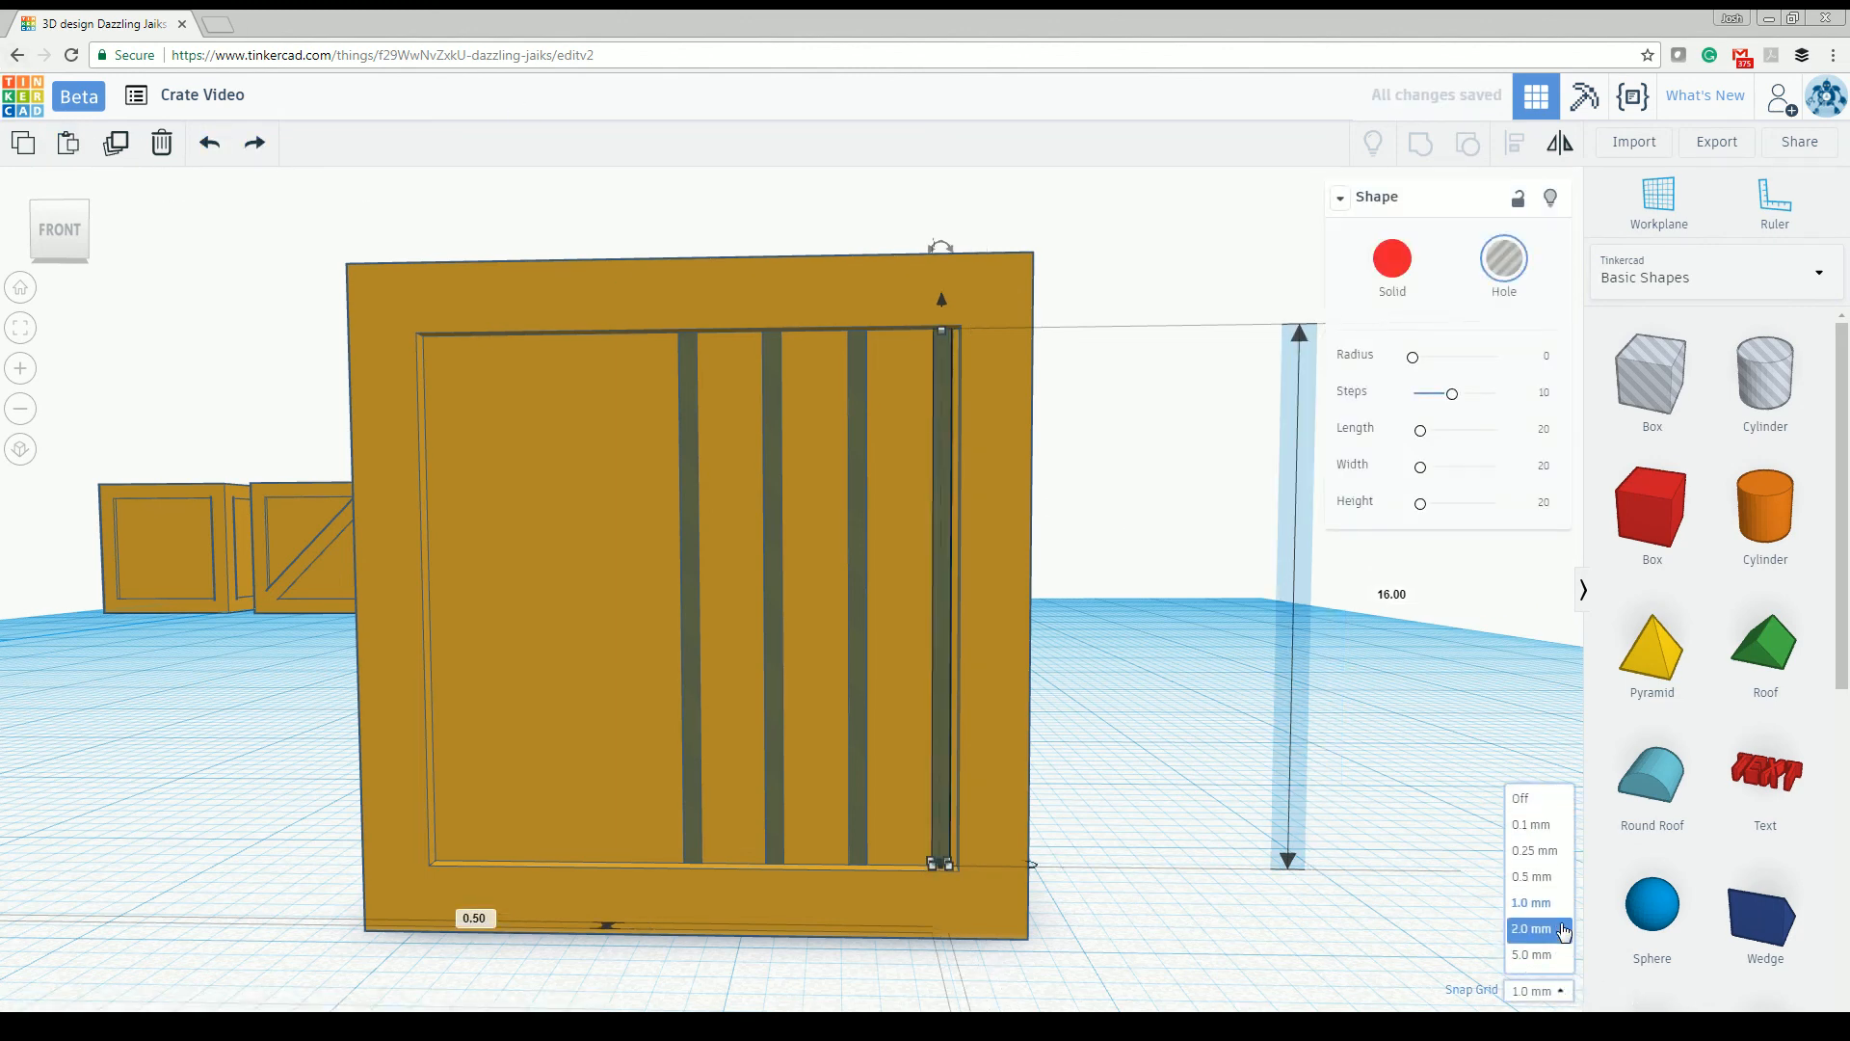
pyautogui.click(1558, 838)
pyautogui.scroll(5, 946, 806)
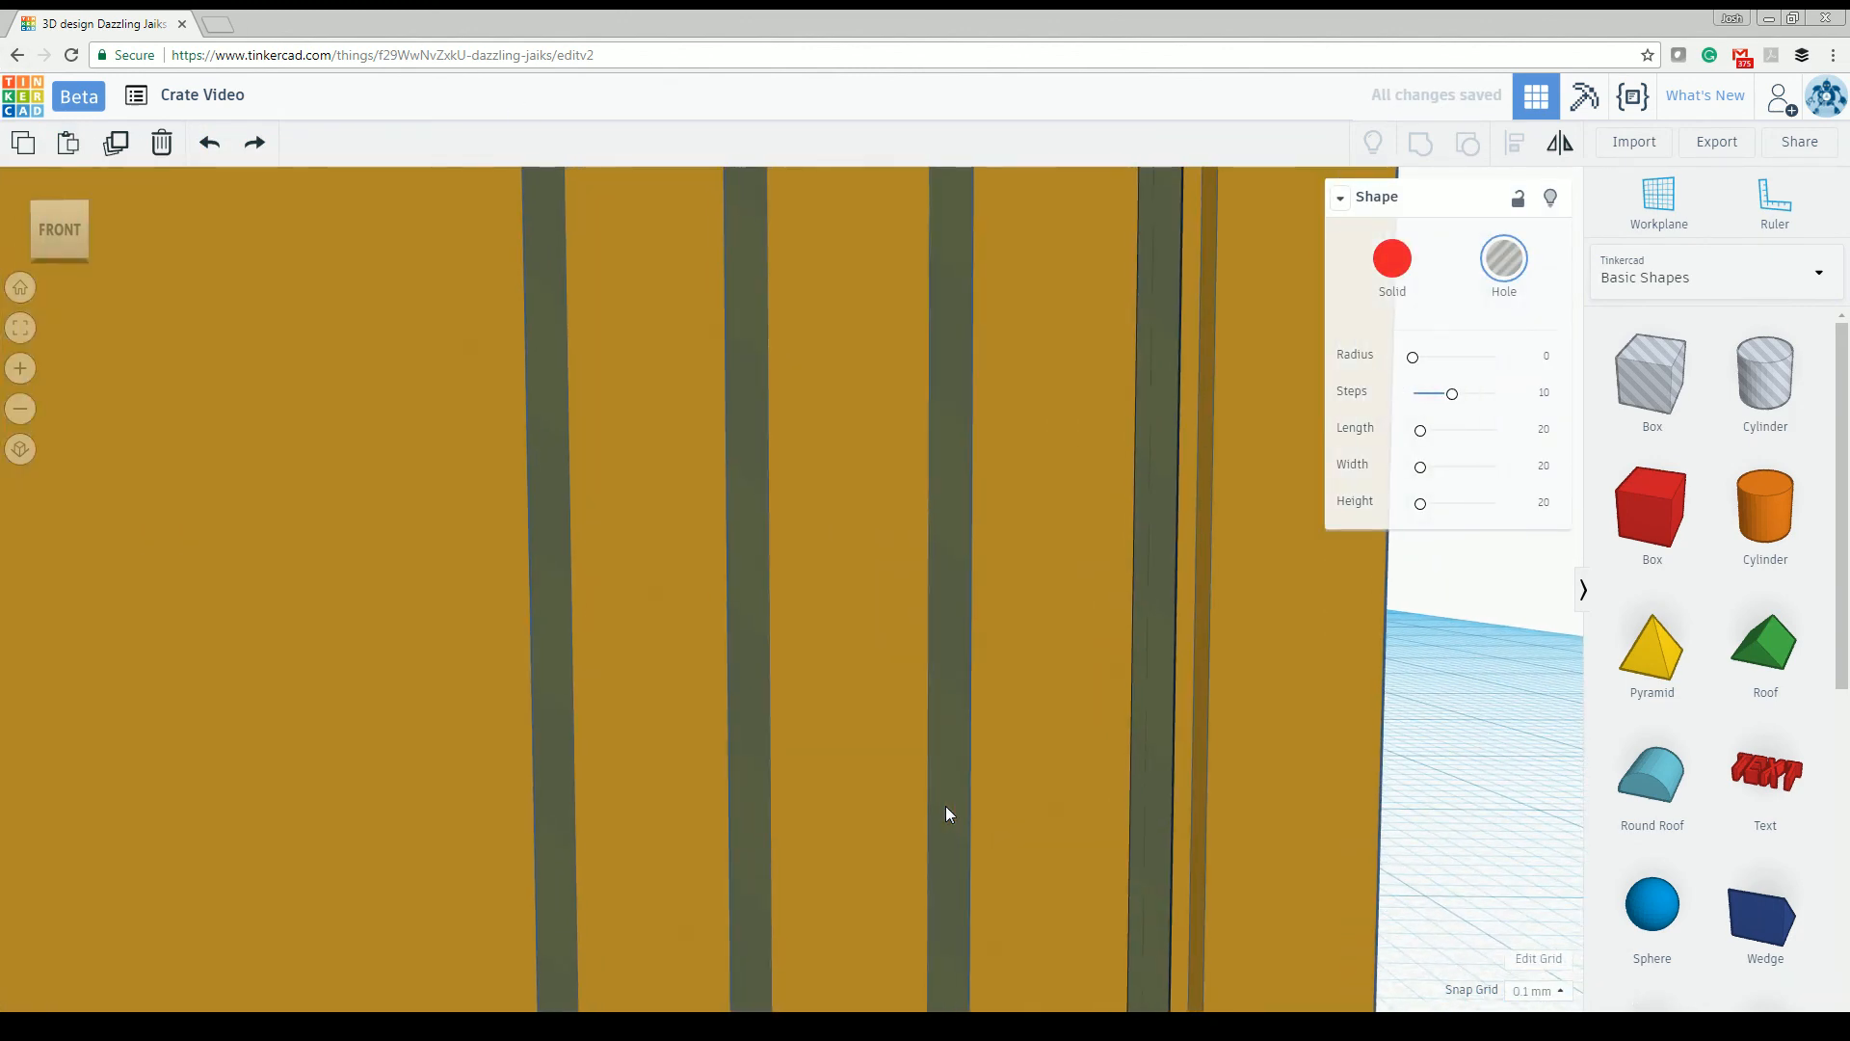
pyautogui.press('Right')
pyautogui.press('Right')
pyautogui.press('Right')
pyautogui.press('Right')
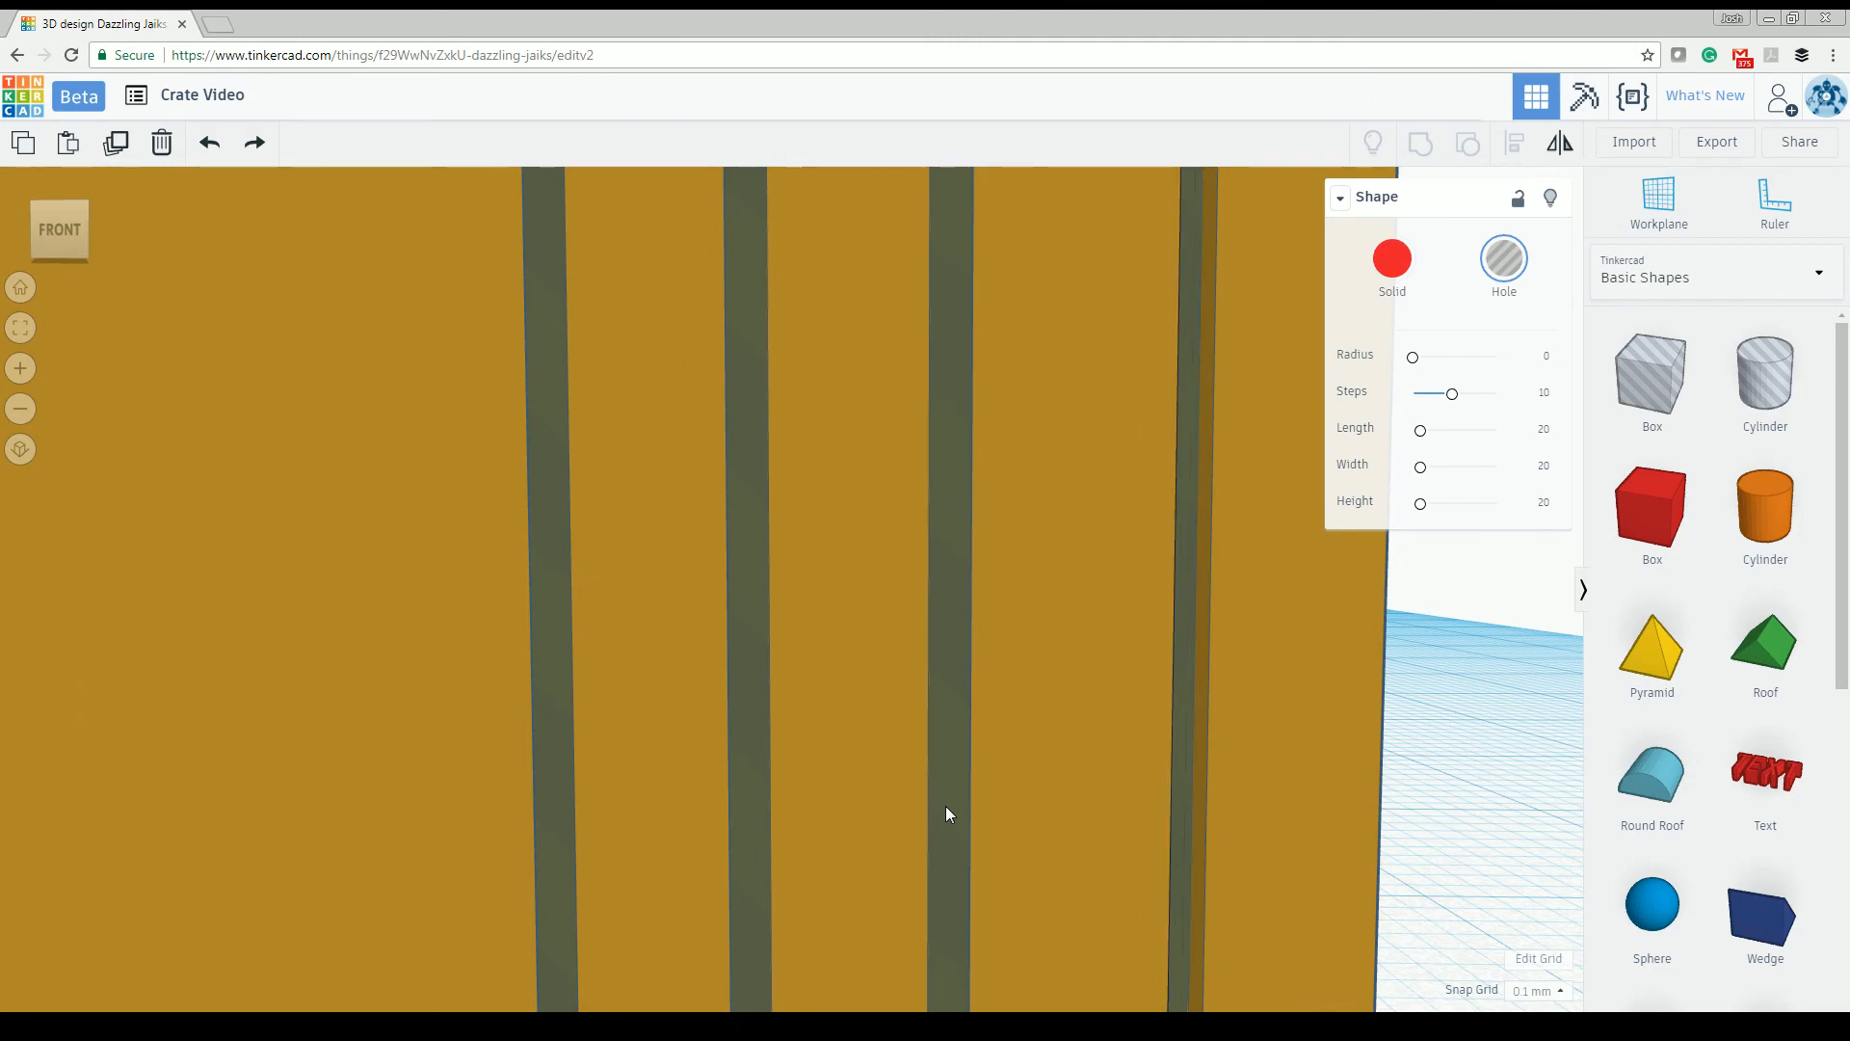
pyautogui.scroll(-2, 946, 806)
pyautogui.scroll(-5, 1337, 656)
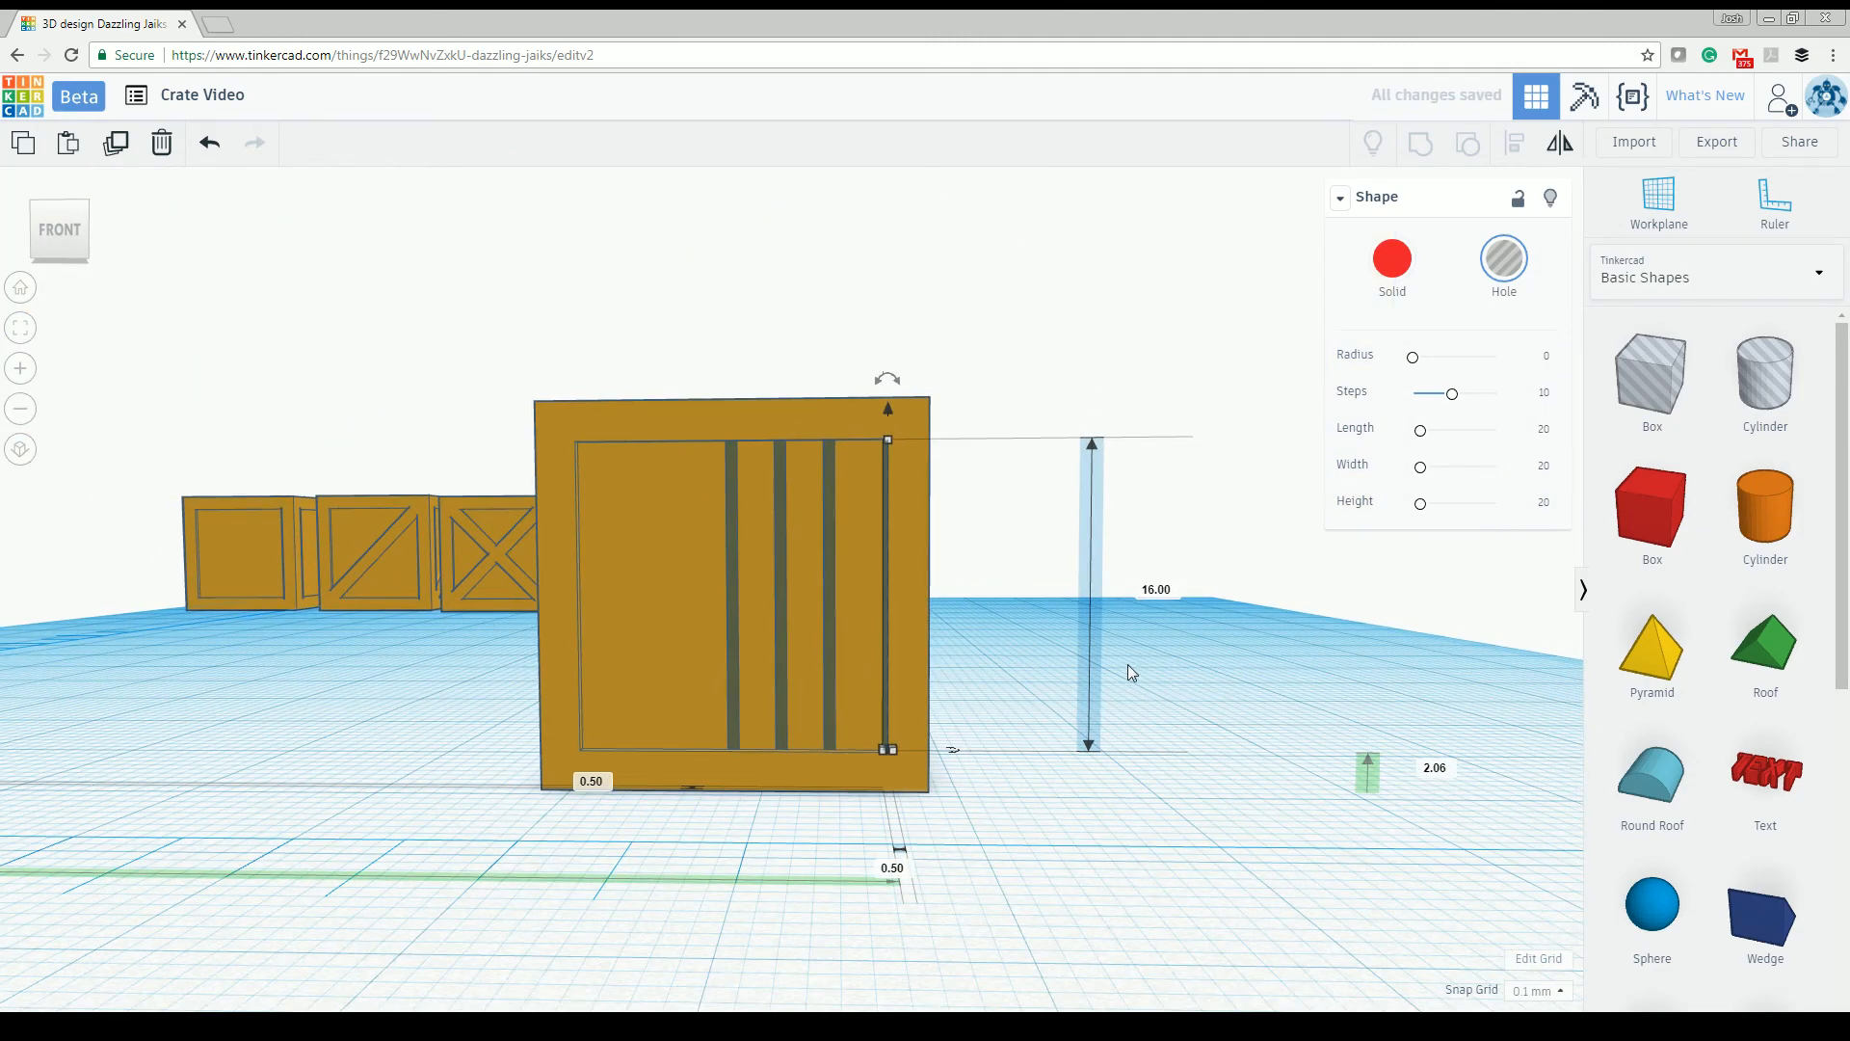
# Step: Duplicate the original centre hole strip and nudge the copy 0.5 mm to the left in 0.1 mm increments
pyautogui.moveTo(1075, 677); pyautogui.dragTo(1097, 674, button='right')
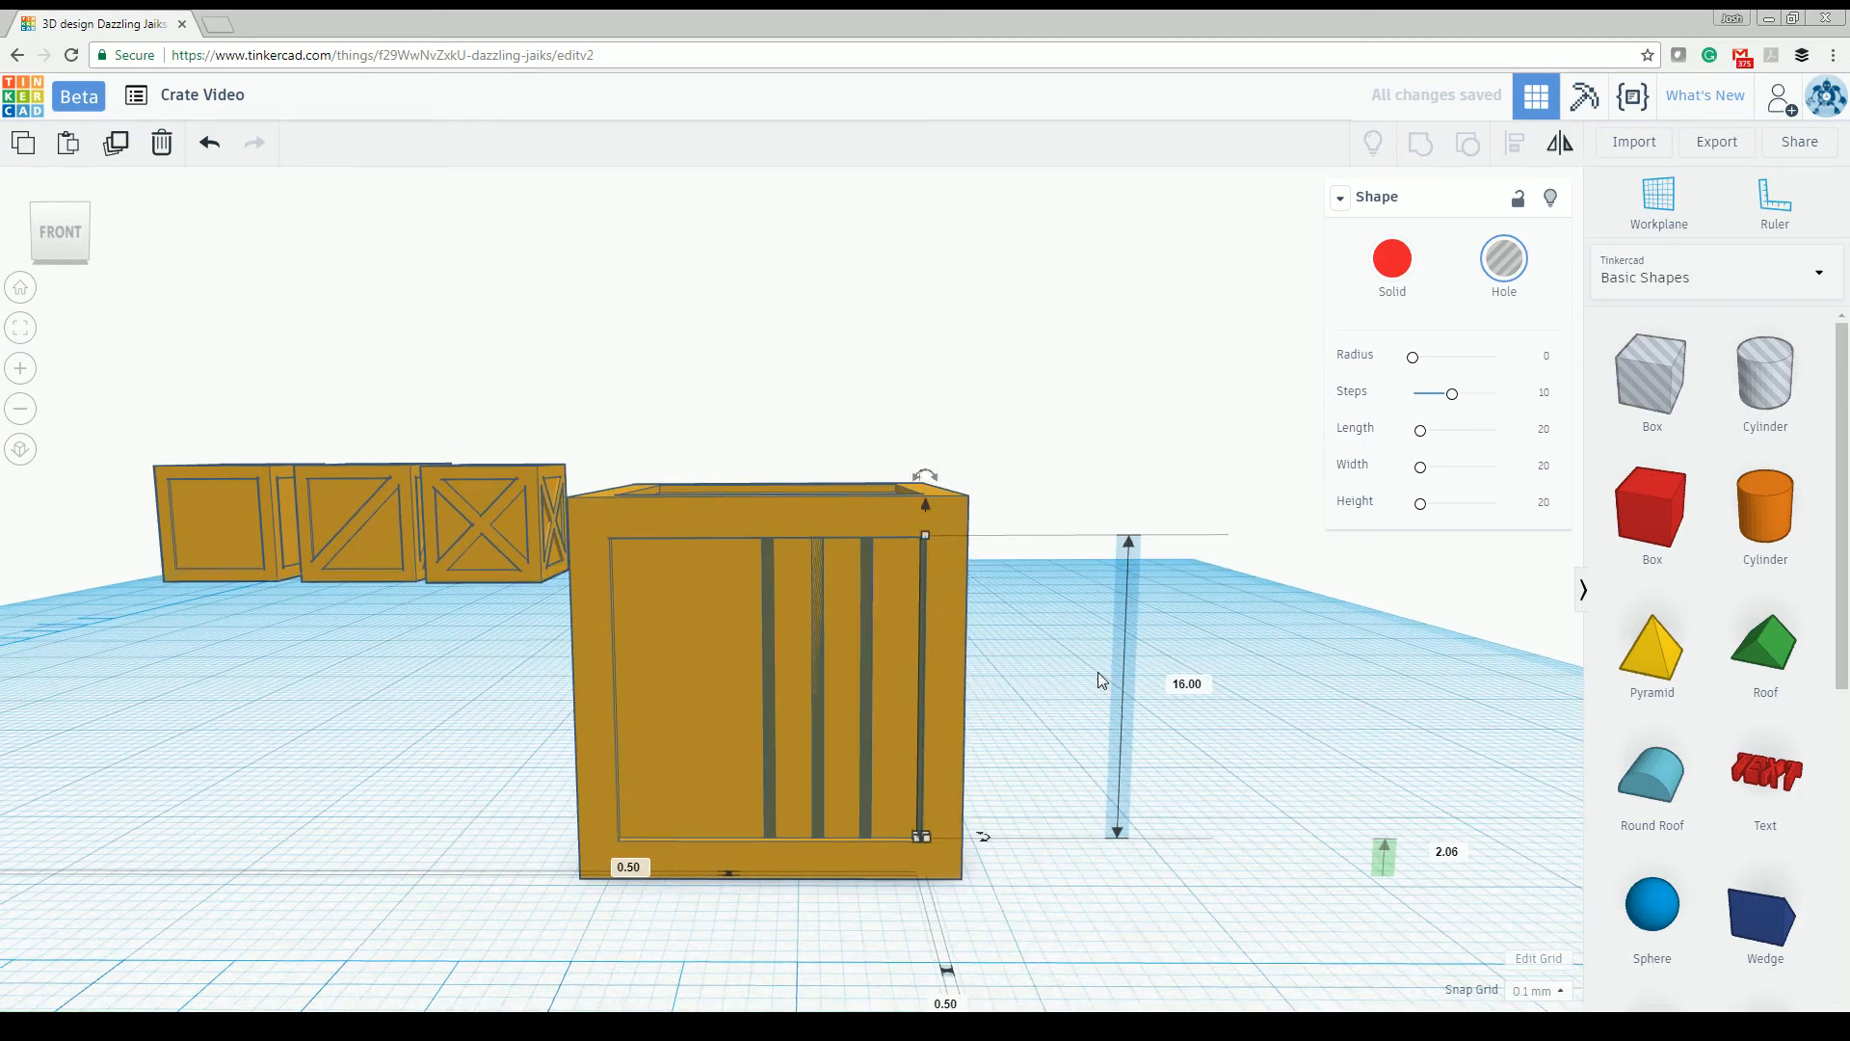
pyautogui.scroll(3, 1097, 675)
pyautogui.scroll(-3, 1098, 675)
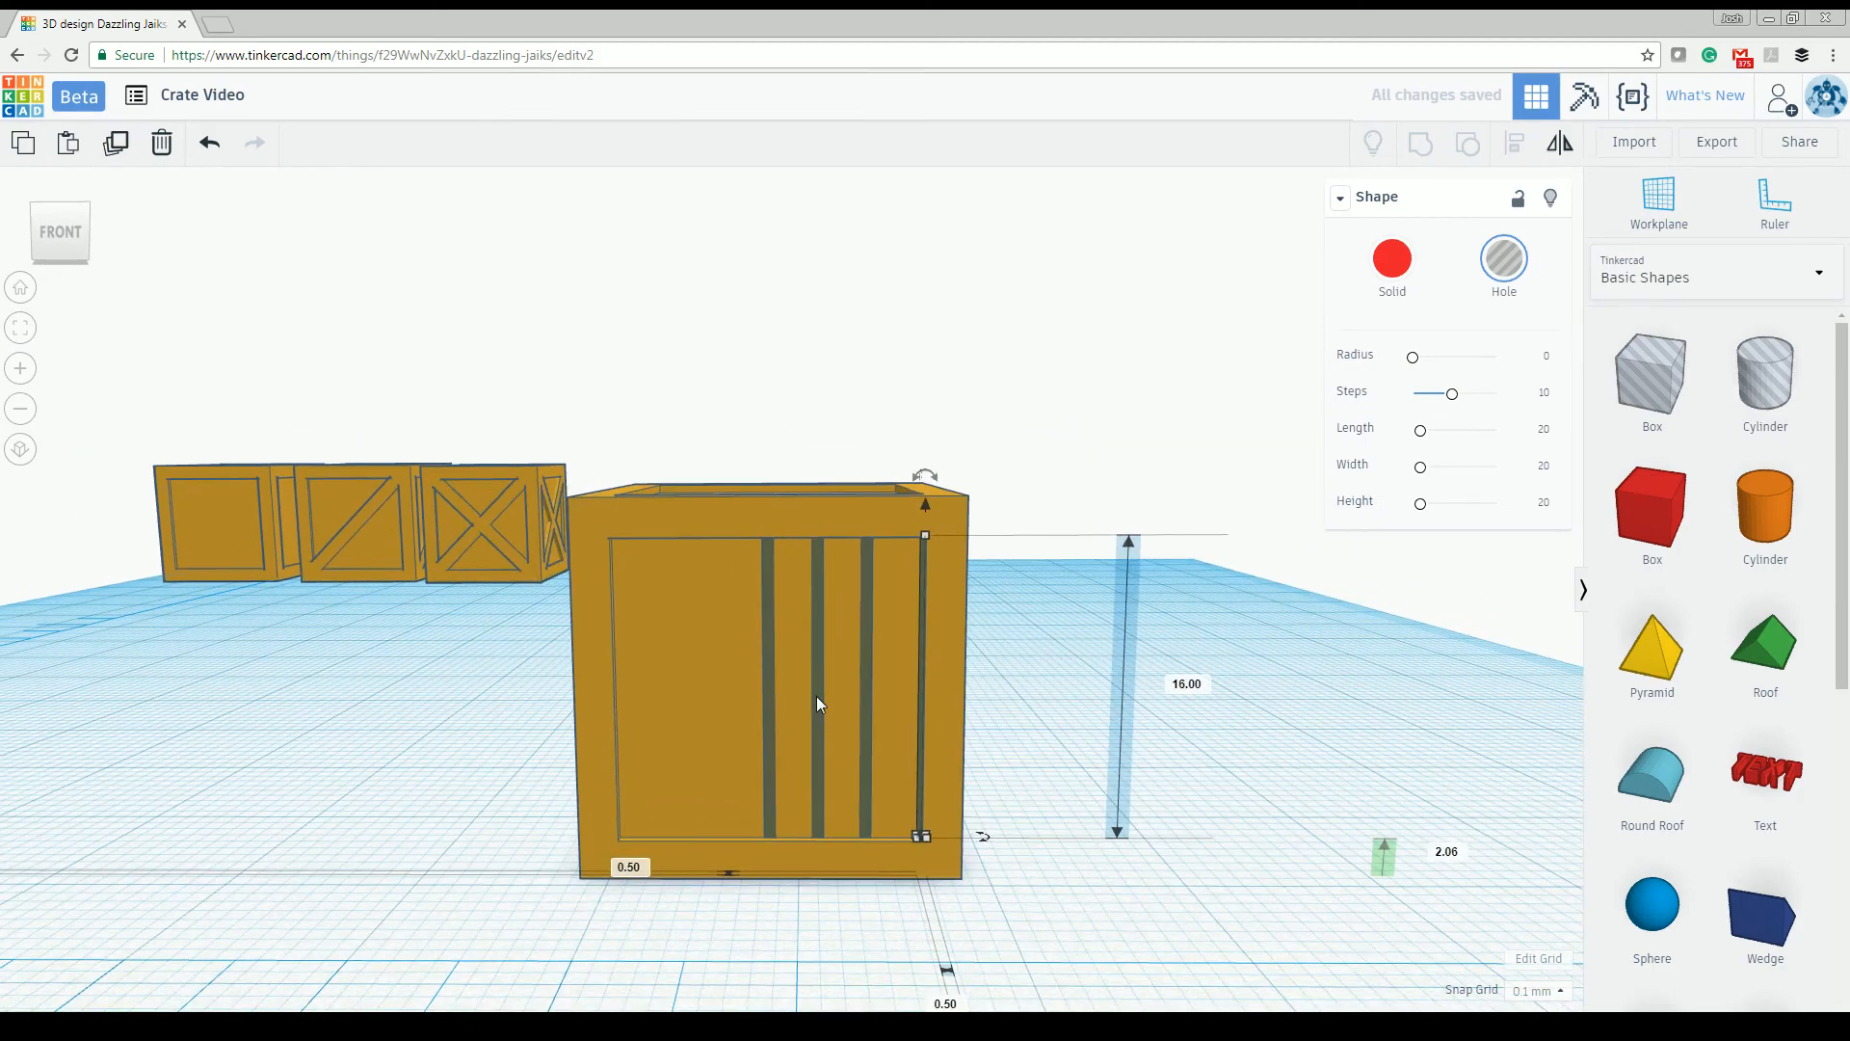
pyautogui.click(766, 706)
pyautogui.scroll(3, 765, 705)
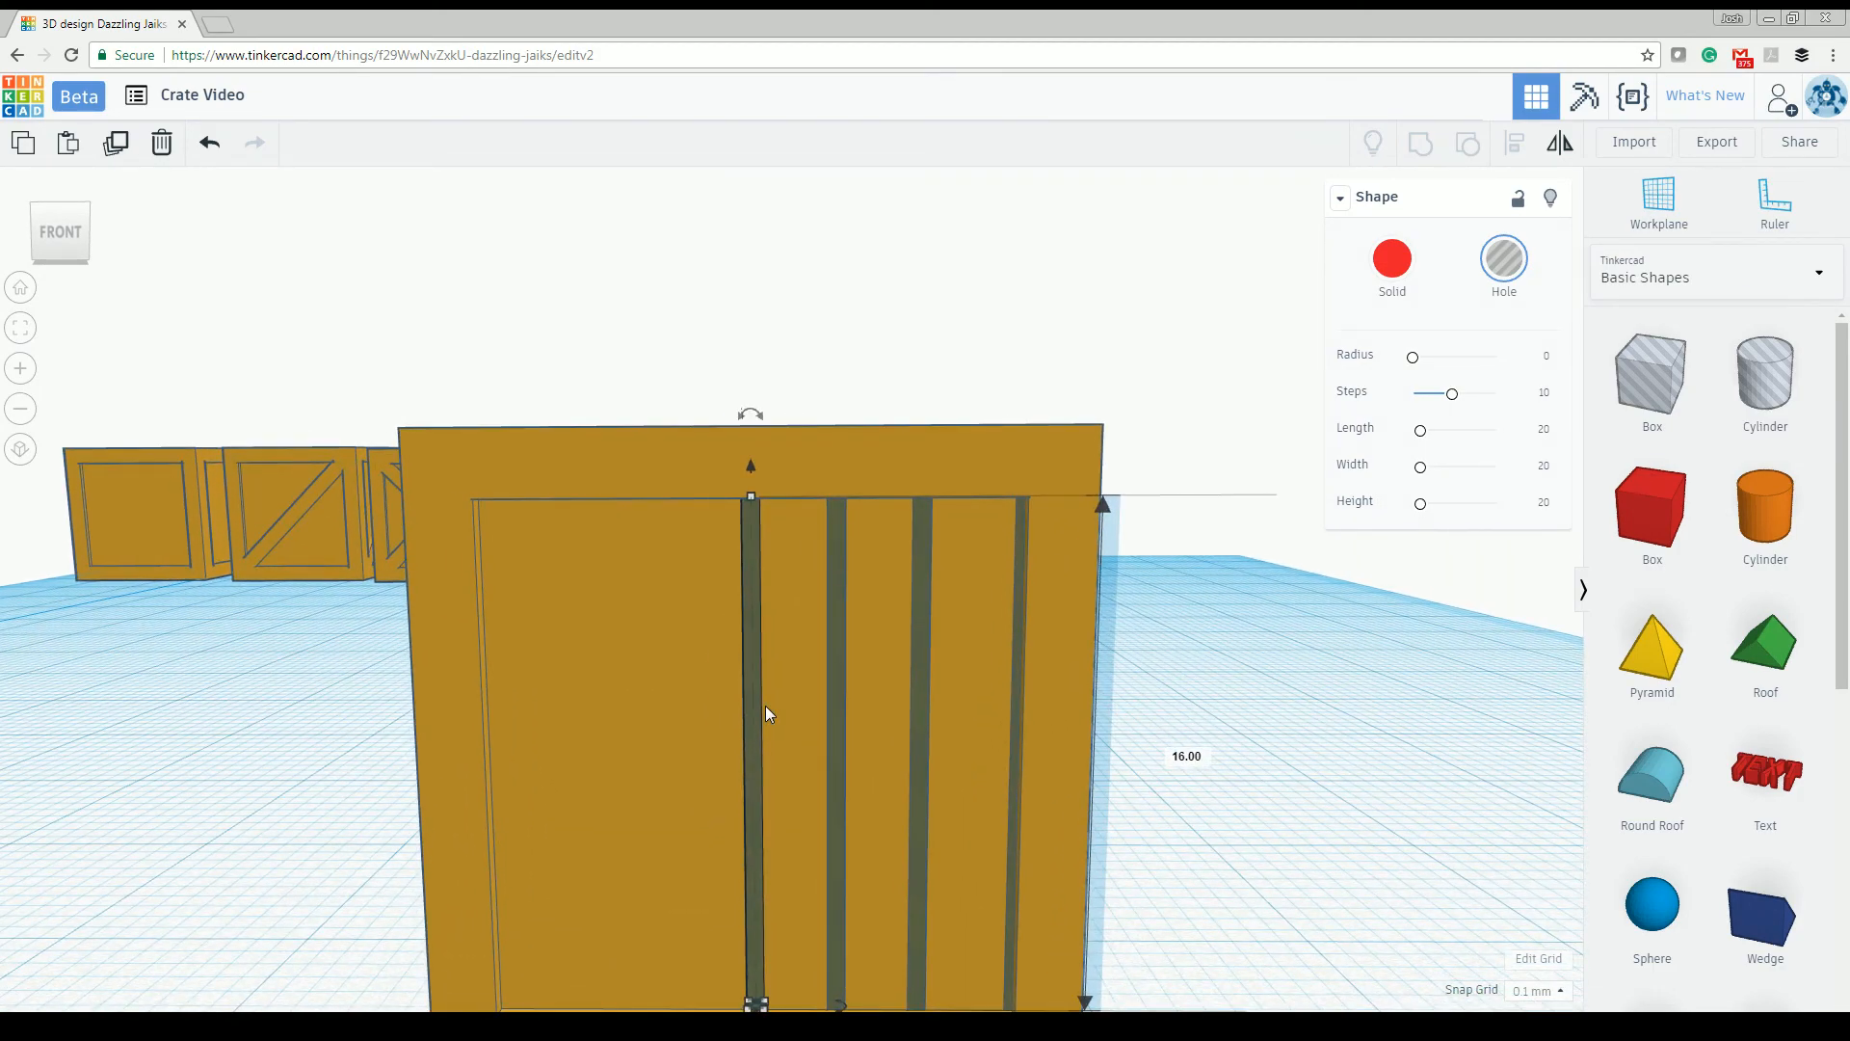
pyautogui.scroll(2, 750, 602)
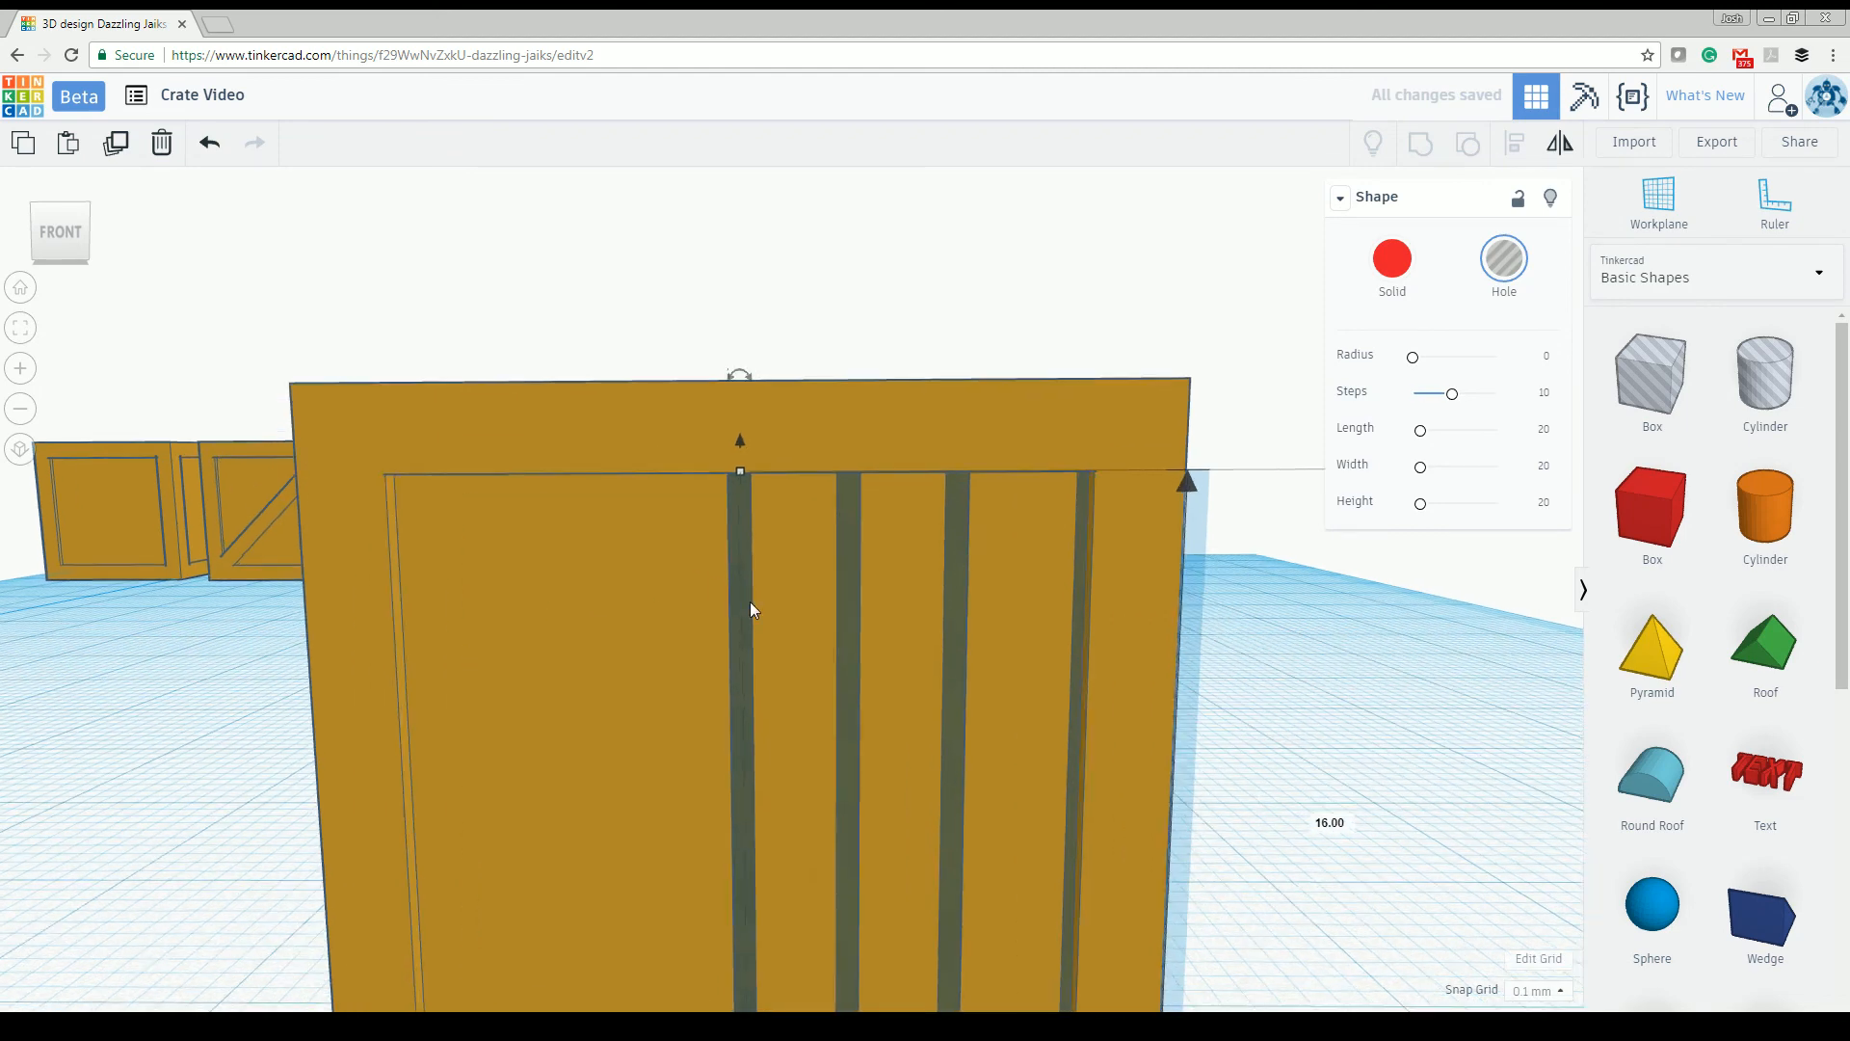
pyautogui.scroll(-2, 750, 603)
pyautogui.scroll(5, 750, 603)
pyautogui.press('Left')
pyautogui.press('Left')
pyautogui.press('Left')
pyautogui.press('Left')
pyautogui.press('Left')
pyautogui.press('Left')
pyautogui.press('Left')
pyautogui.press('Left')
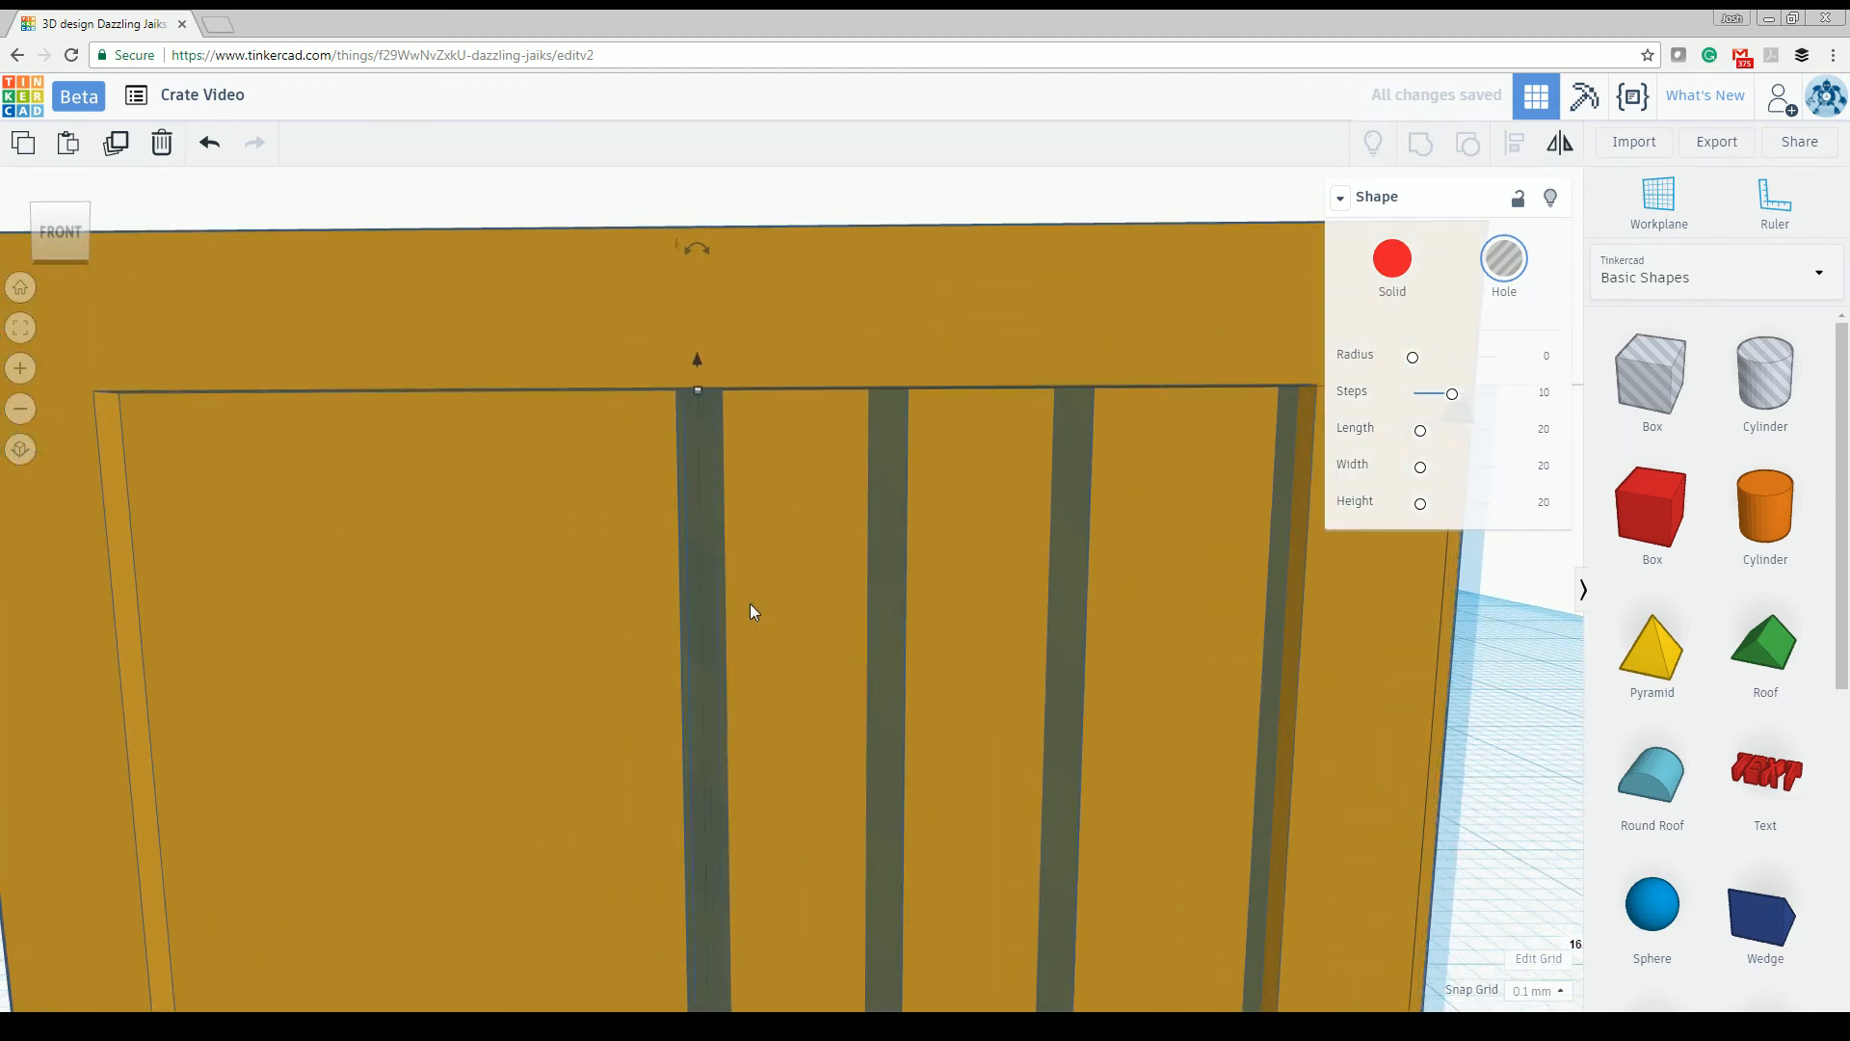
pyautogui.press('Right')
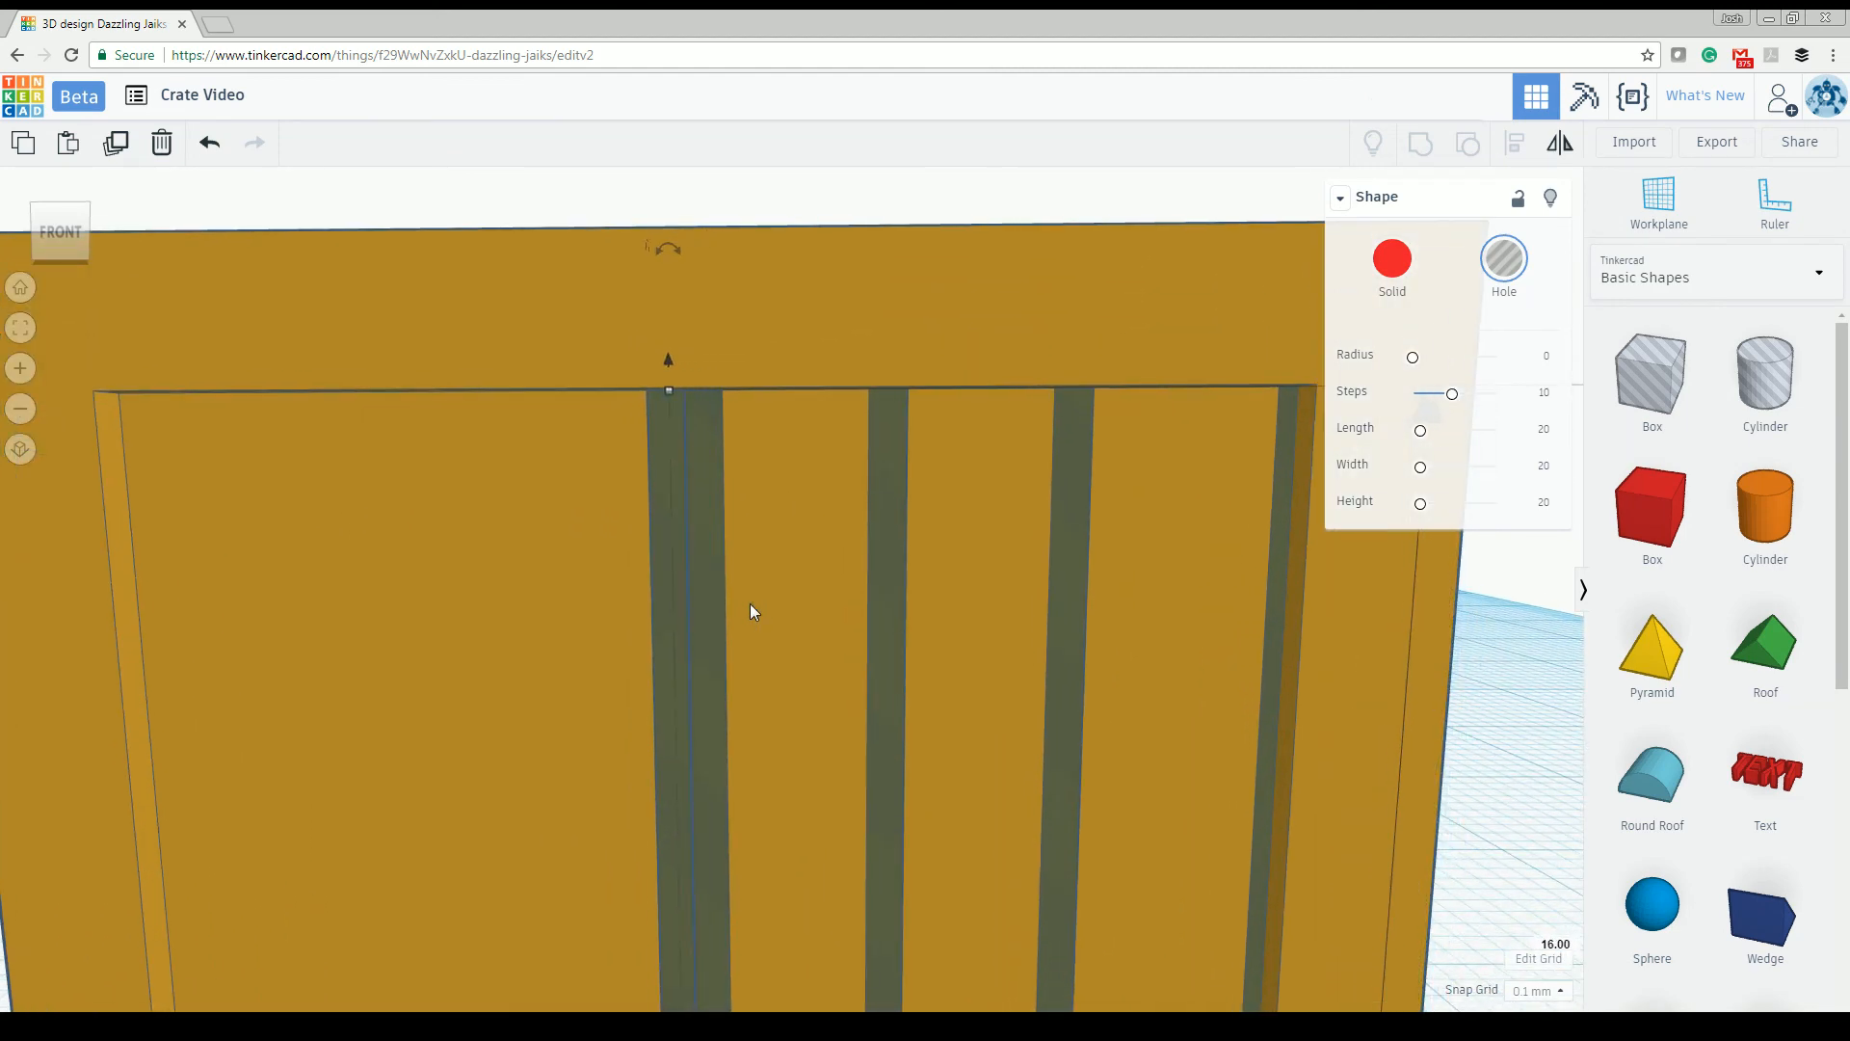
# Step: Shift the copied strip another 2 mm left on a 1.0 mm snap grid and repeat the offset duplication twice
pyautogui.click(1539, 990)
pyautogui.click(1553, 903)
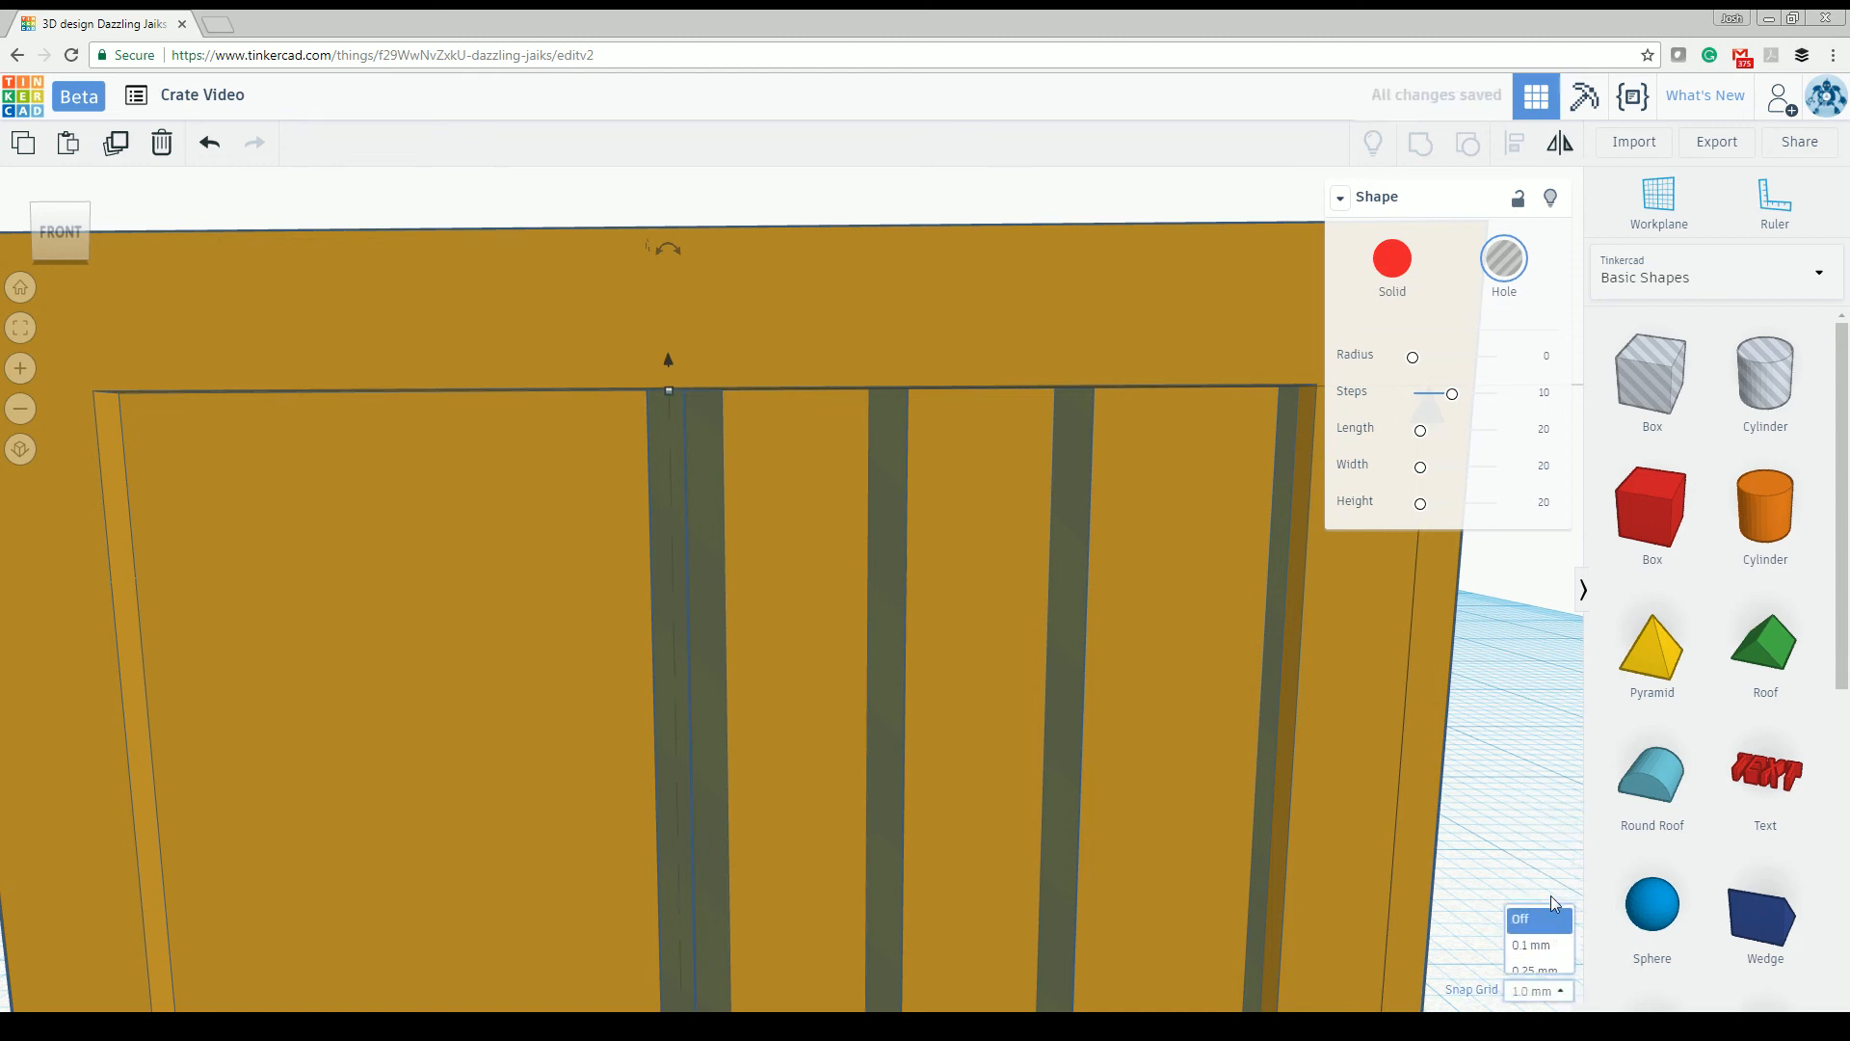
pyautogui.press('Left')
pyautogui.press('Left')
pyautogui.press('Left')
pyautogui.press('Left')
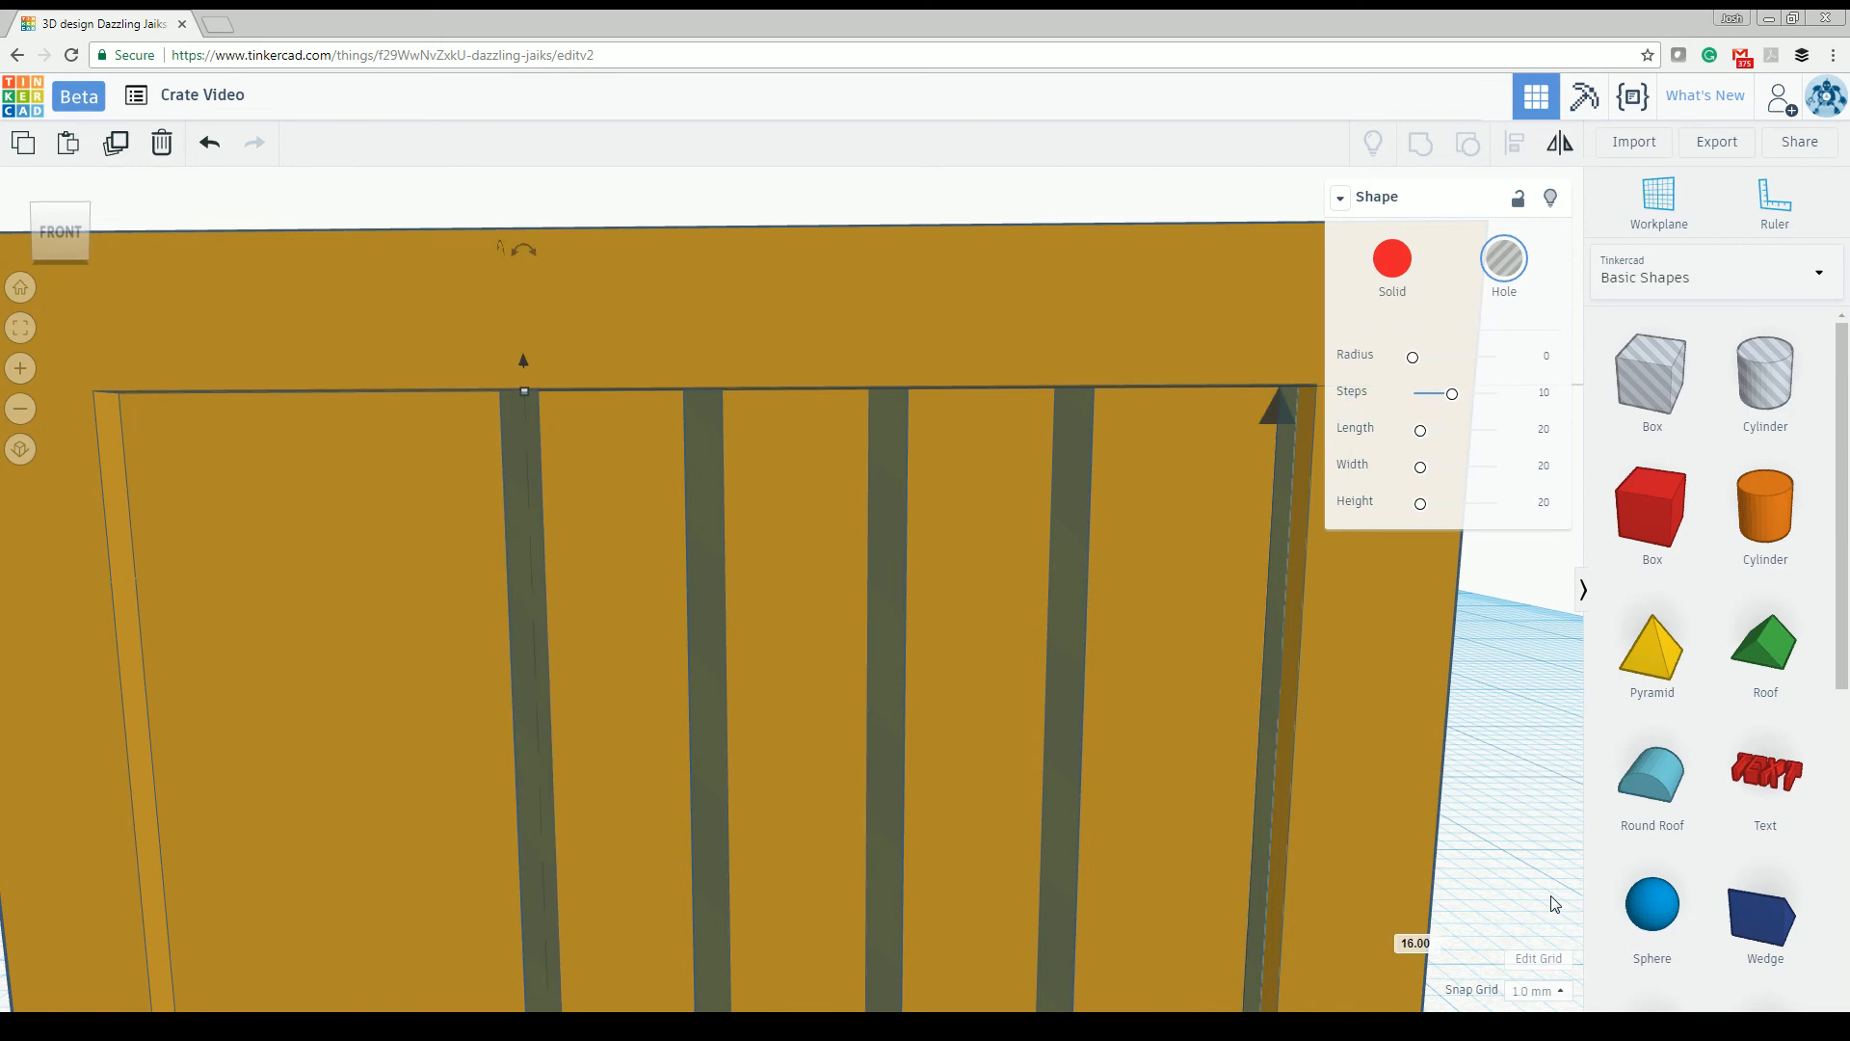
pyautogui.hotkey('ctrl', 'd')
pyautogui.hotkey('ctrl', 'd')
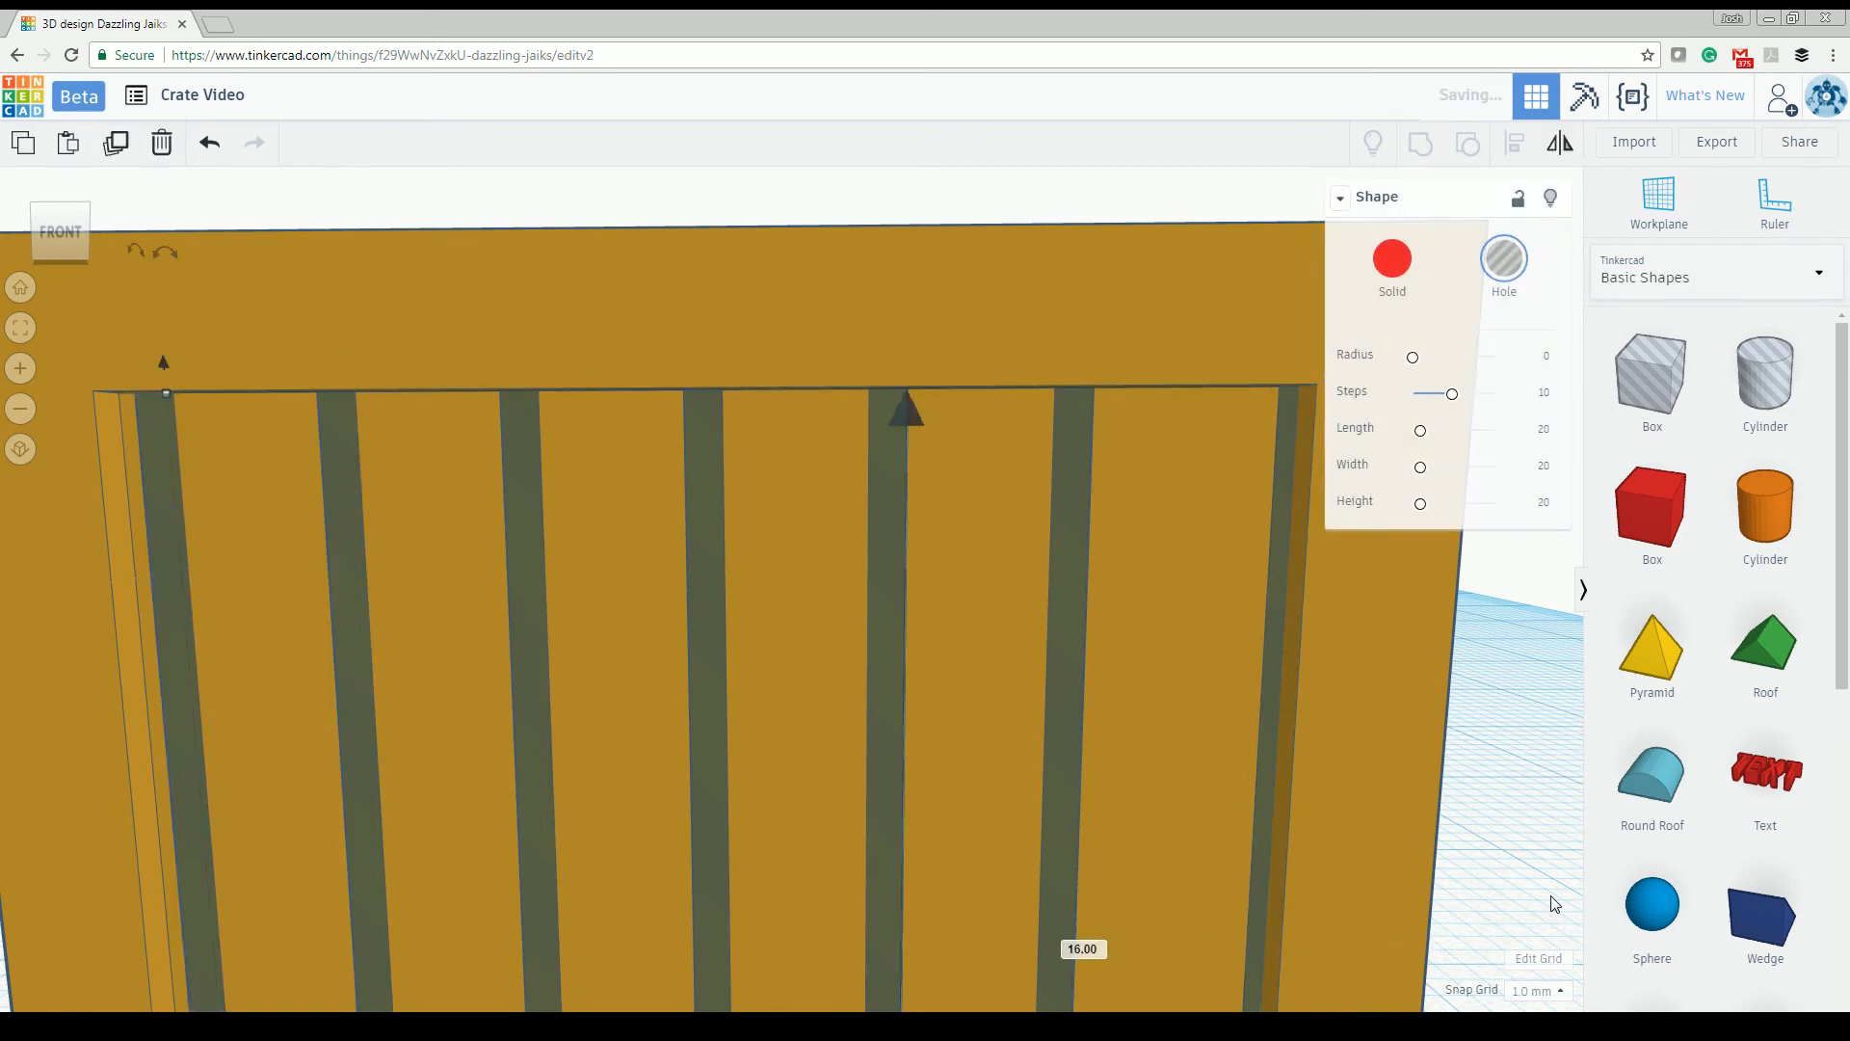
# Step: Set the snap grid to 0.1 mm and nudge the leftmost hole strip left until it is partly embedded in the frame
pyautogui.moveTo(585, 769); pyautogui.dragTo(635, 744, button='right')
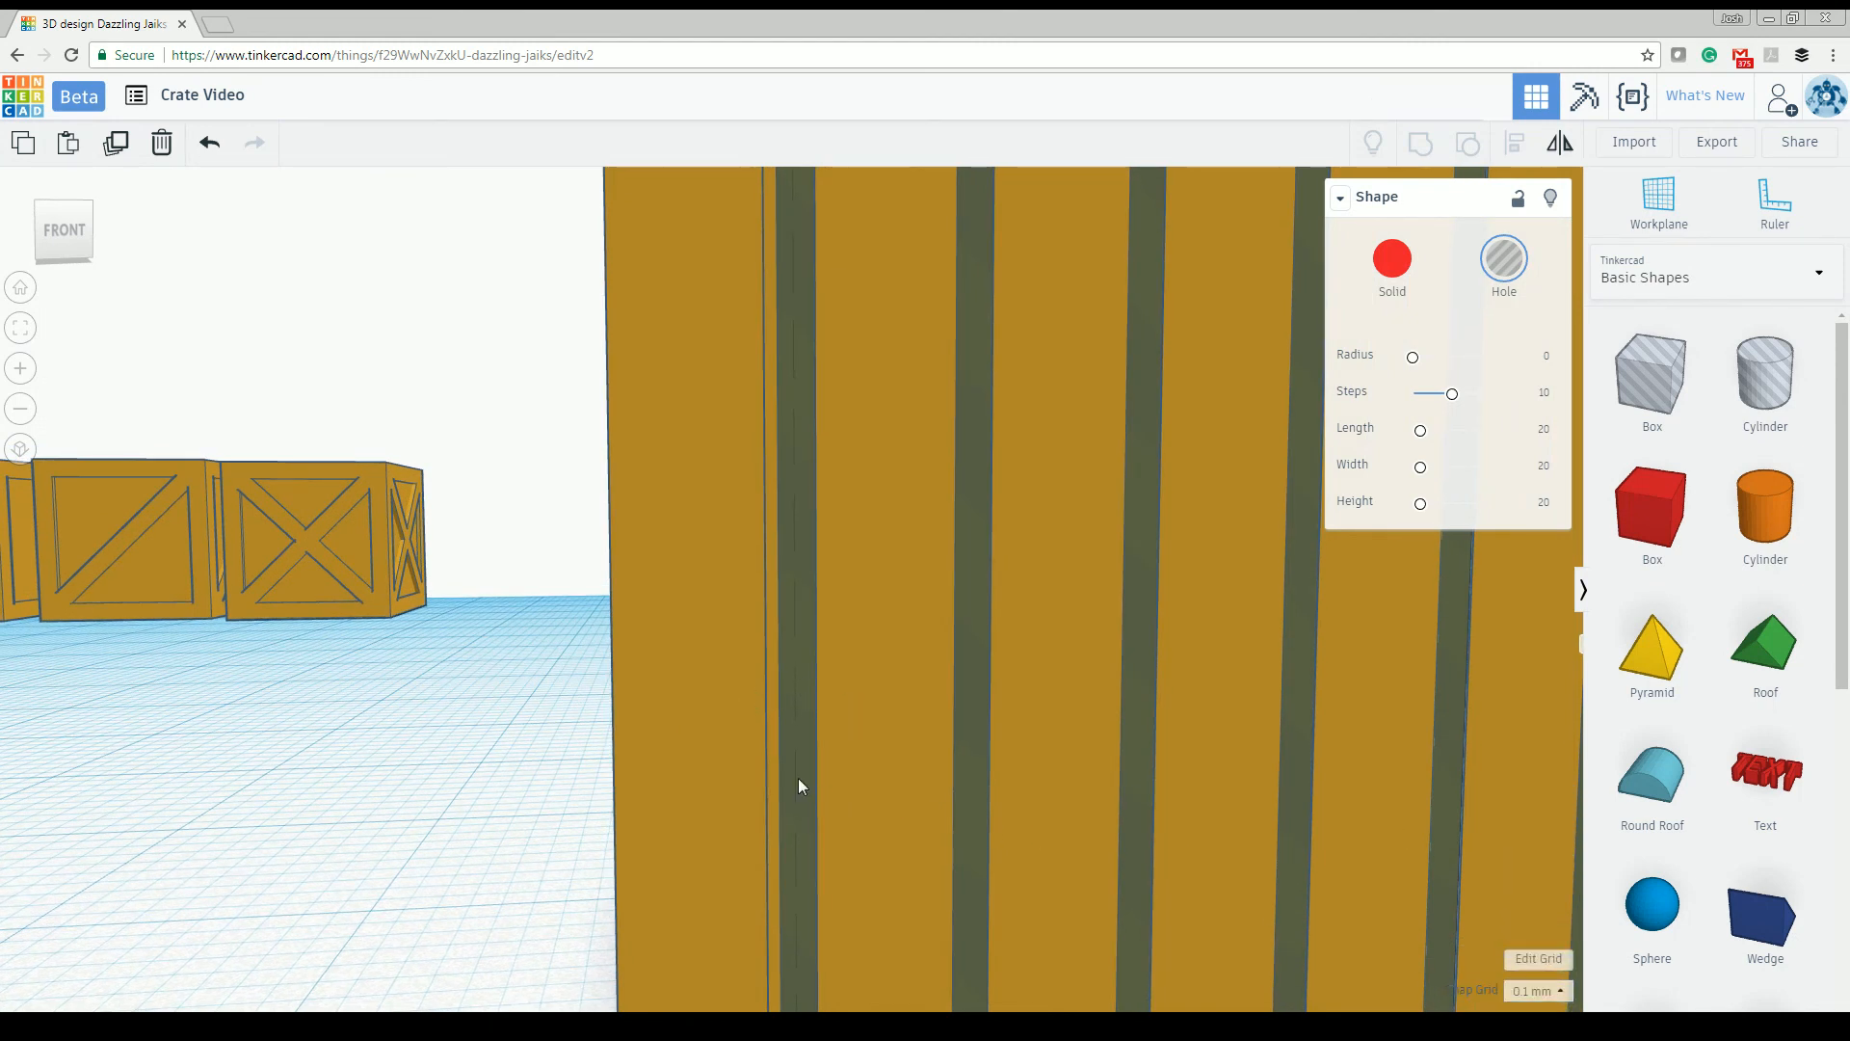
pyautogui.press('Left')
pyautogui.press('Left')
pyautogui.press('Left')
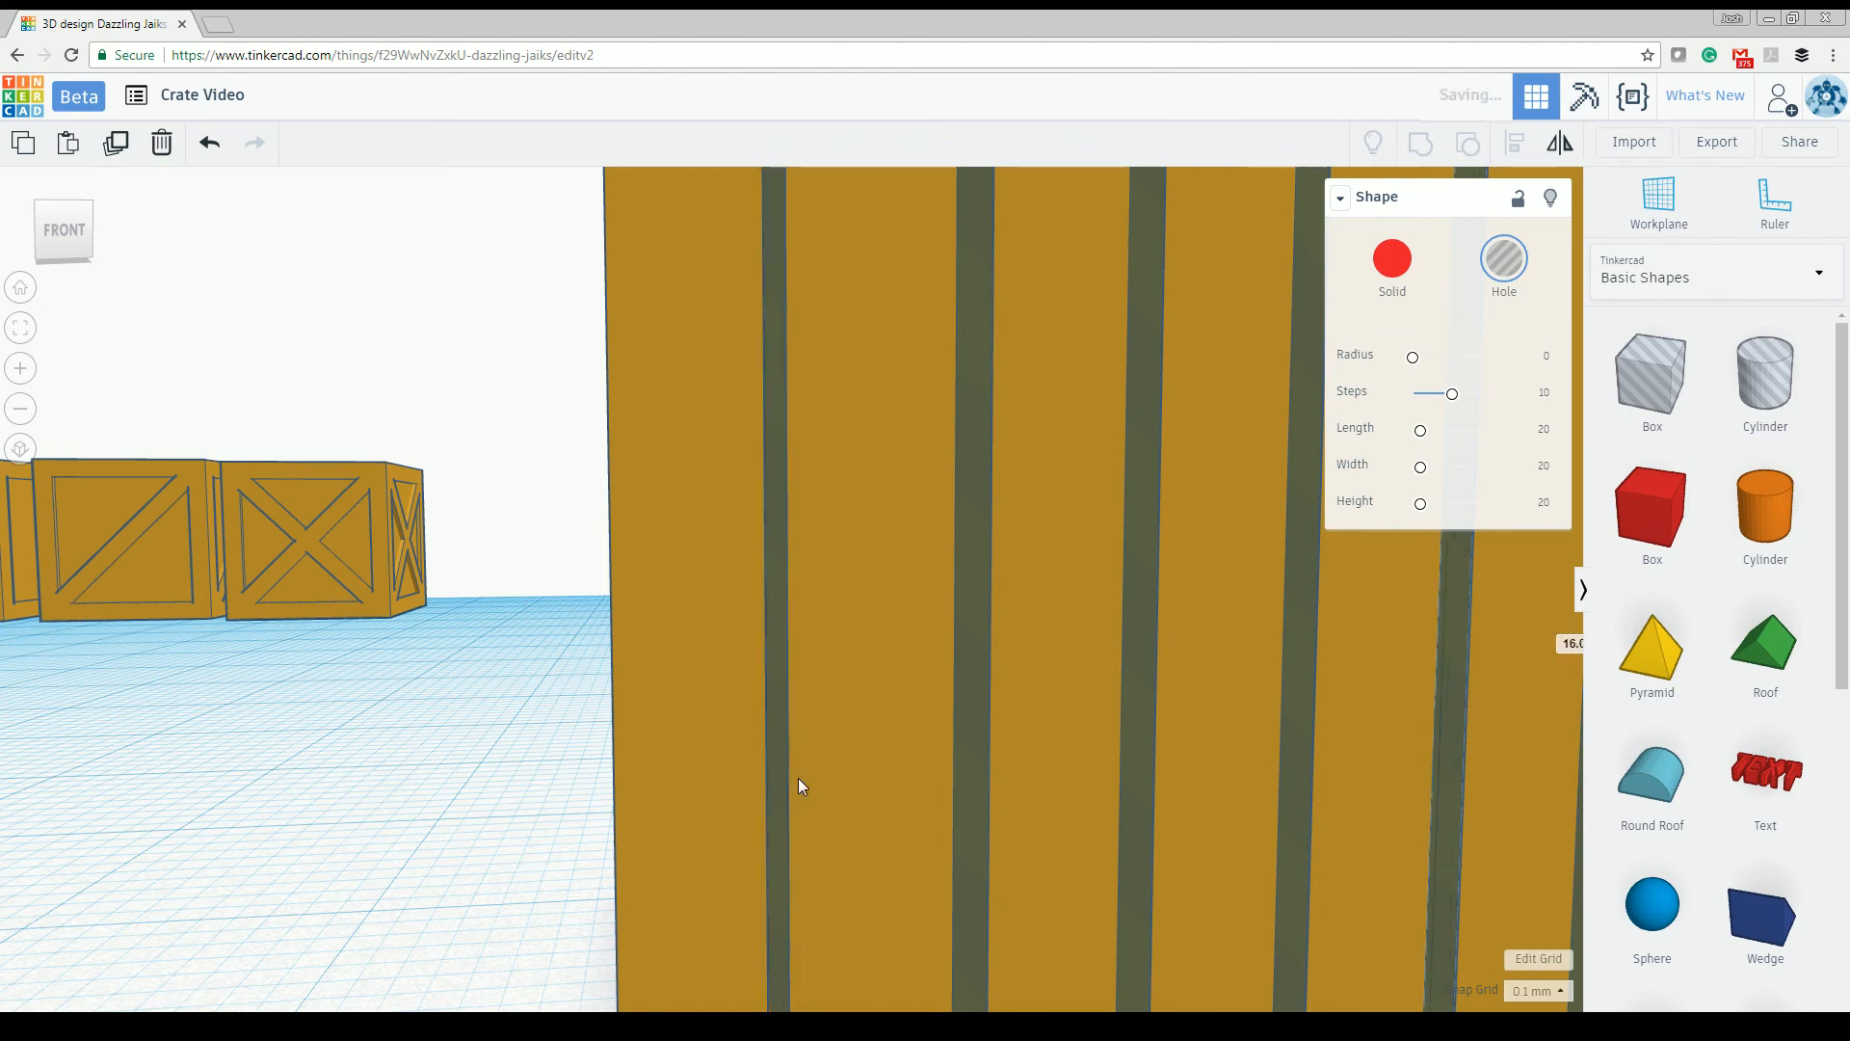
# Step: Examine the spacing and depth of the hole strips across the crate's front panel from several angles
pyautogui.scroll(-6, 798, 777)
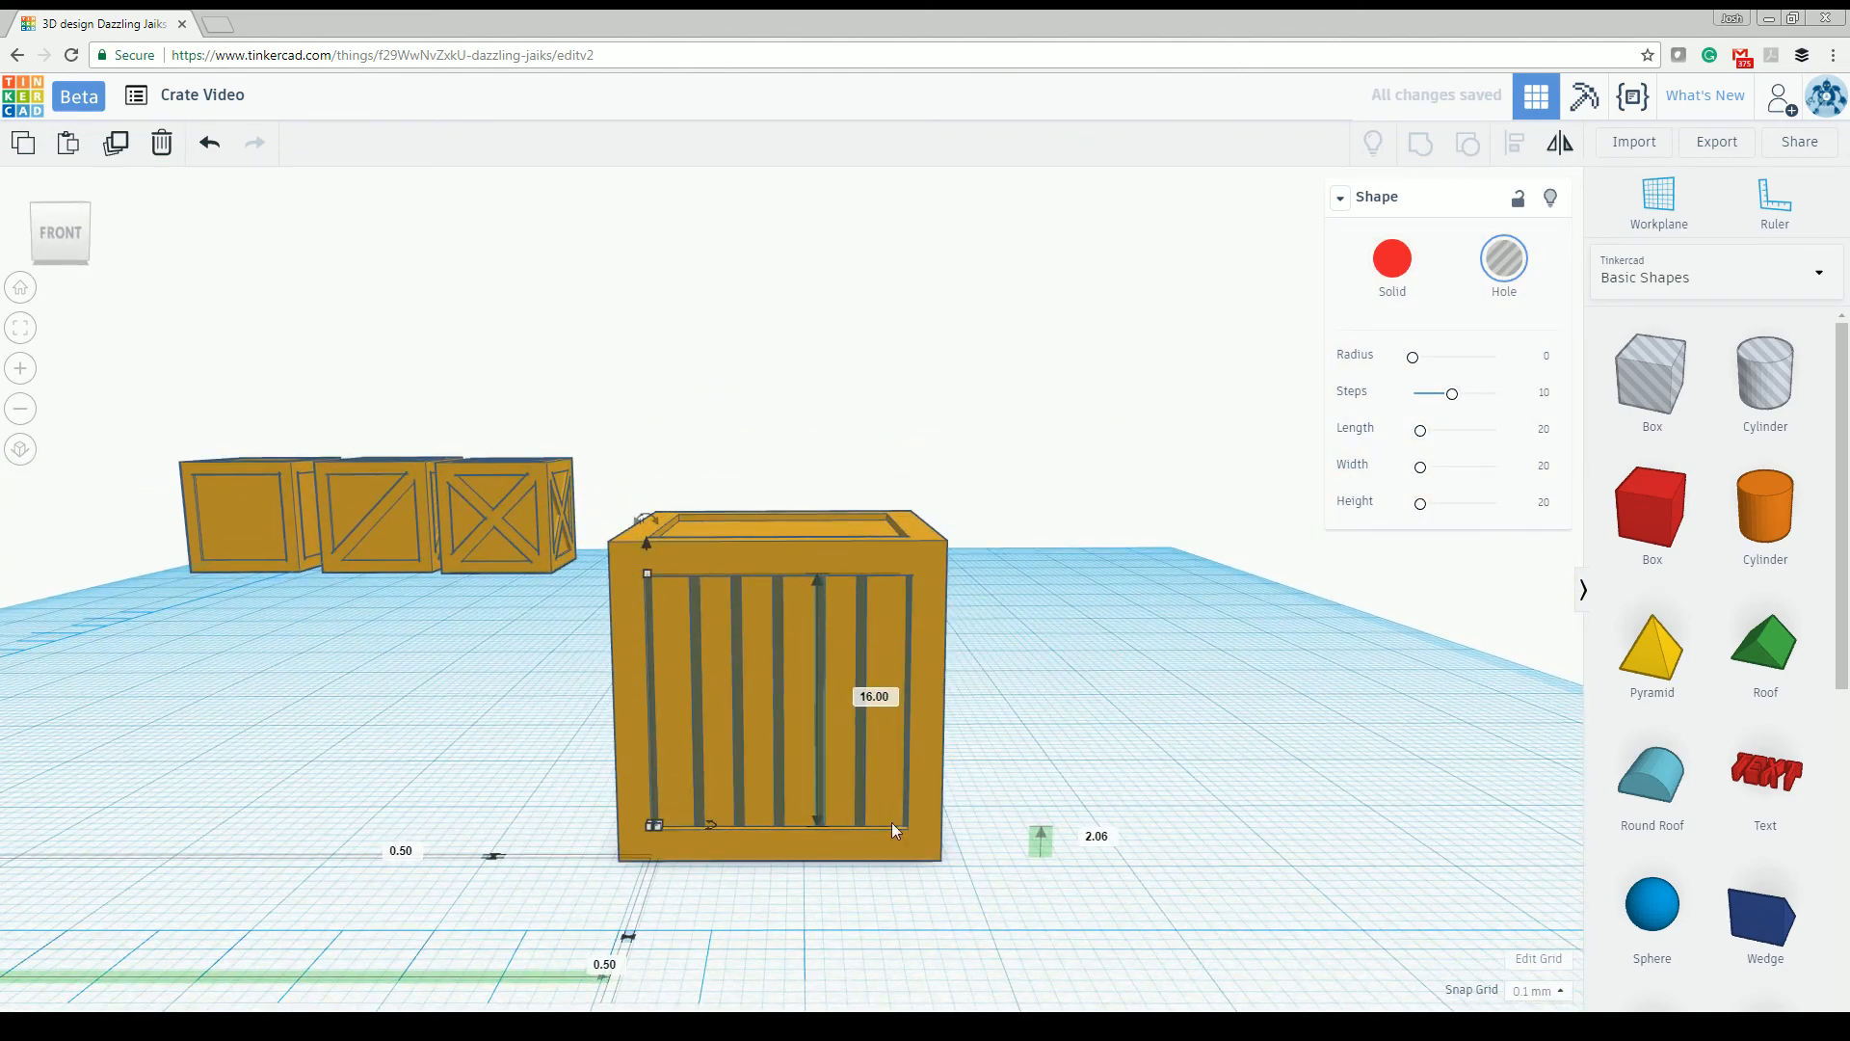
pyautogui.click(1046, 745)
pyautogui.moveTo(1049, 745); pyautogui.dragTo(860, 609, button='right')
pyautogui.scroll(5, 1001, 754)
pyautogui.scroll(-6, 1160, 725)
pyautogui.scroll(-2, 1157, 718)
pyautogui.scroll(3, 859, 765)
pyautogui.scroll(-3, 859, 765)
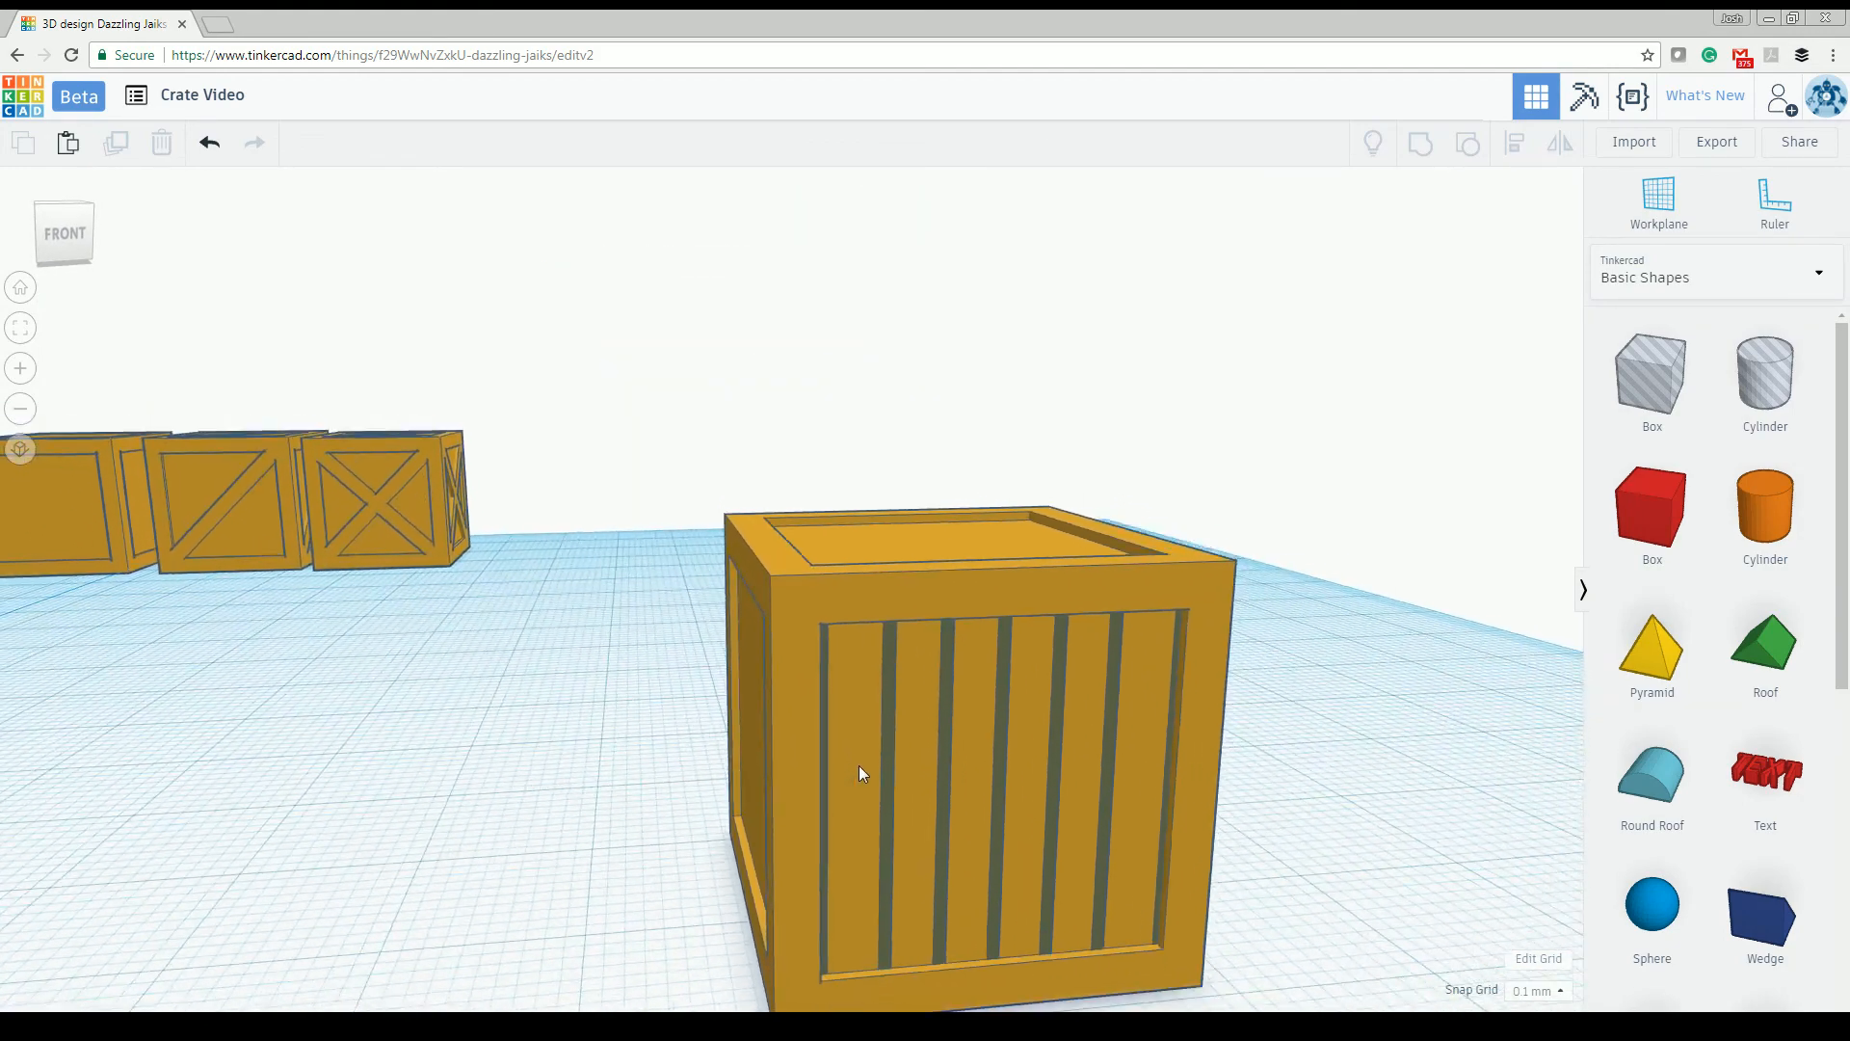
pyautogui.moveTo(858, 765); pyautogui.dragTo(848, 765, button='right')
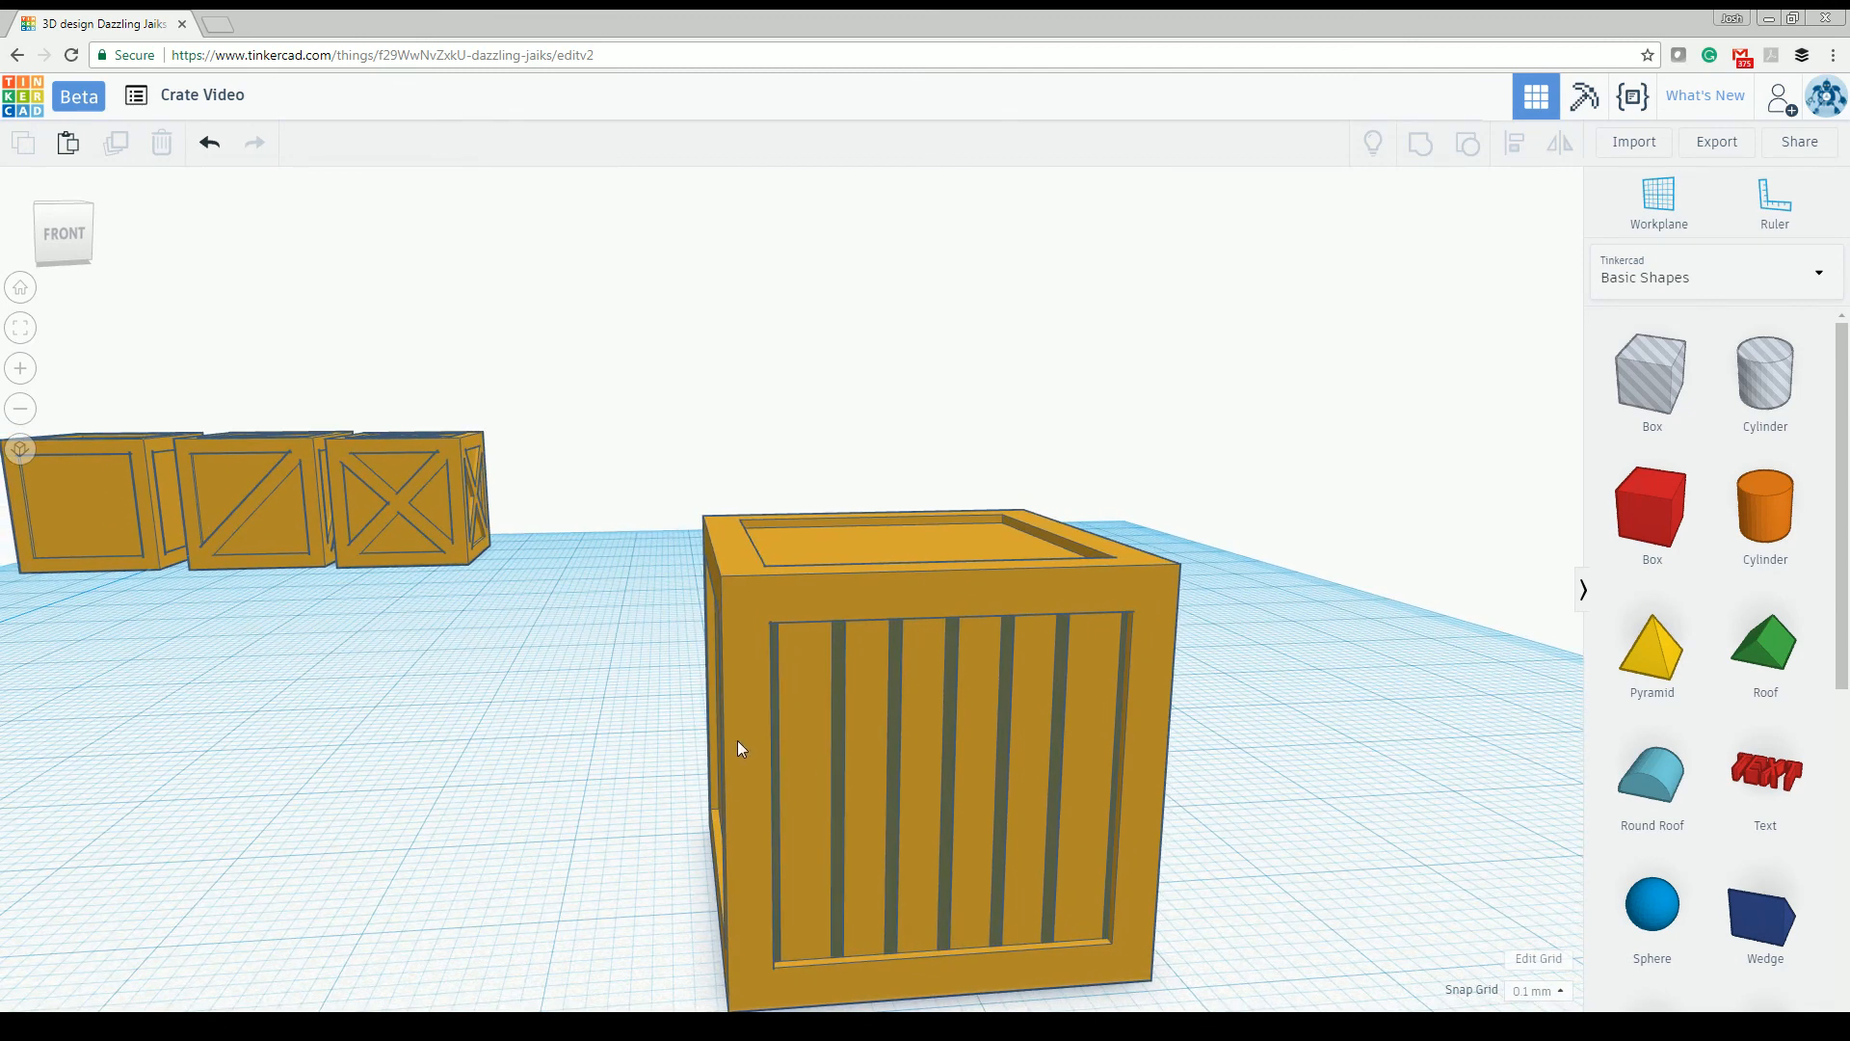
# Step: Select all seven hole strips on the crate's front and group them into one hole shape
pyautogui.click(777, 760)
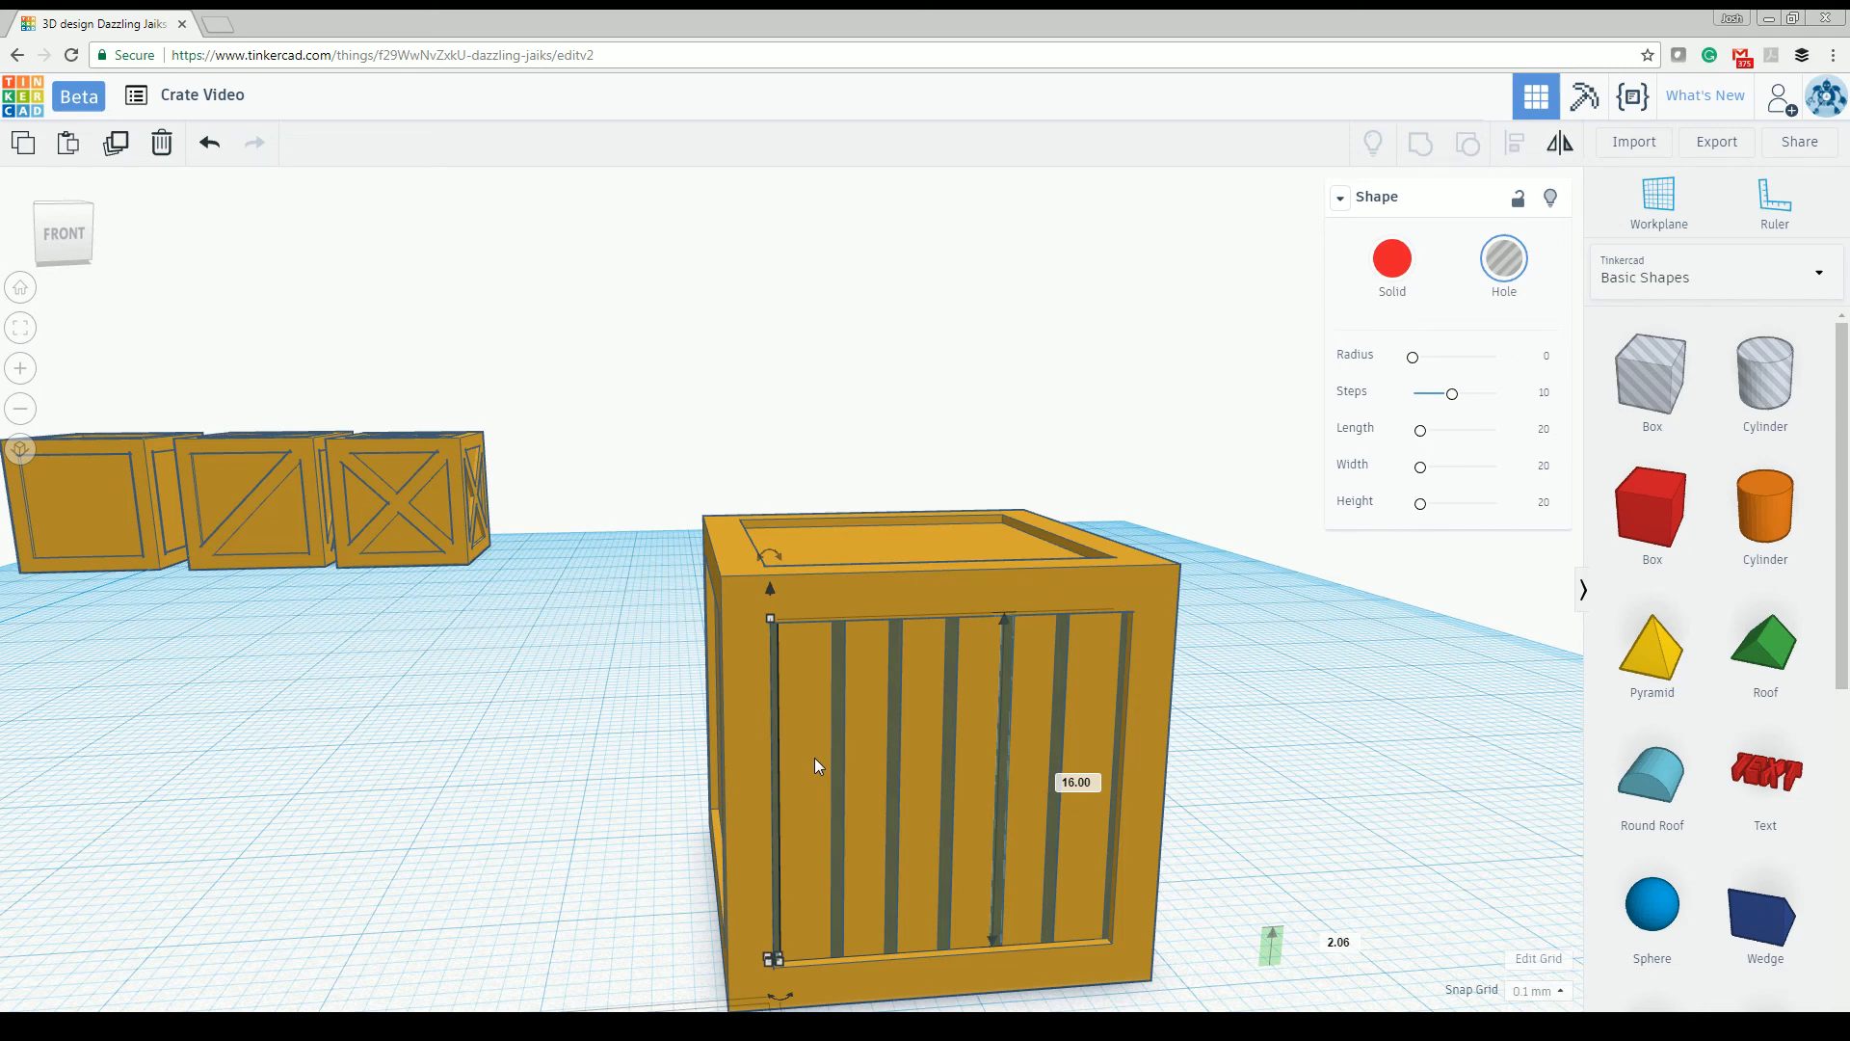
pyautogui.keyDown('shift'); pyautogui.click(841, 756); pyautogui.keyUp('shift')
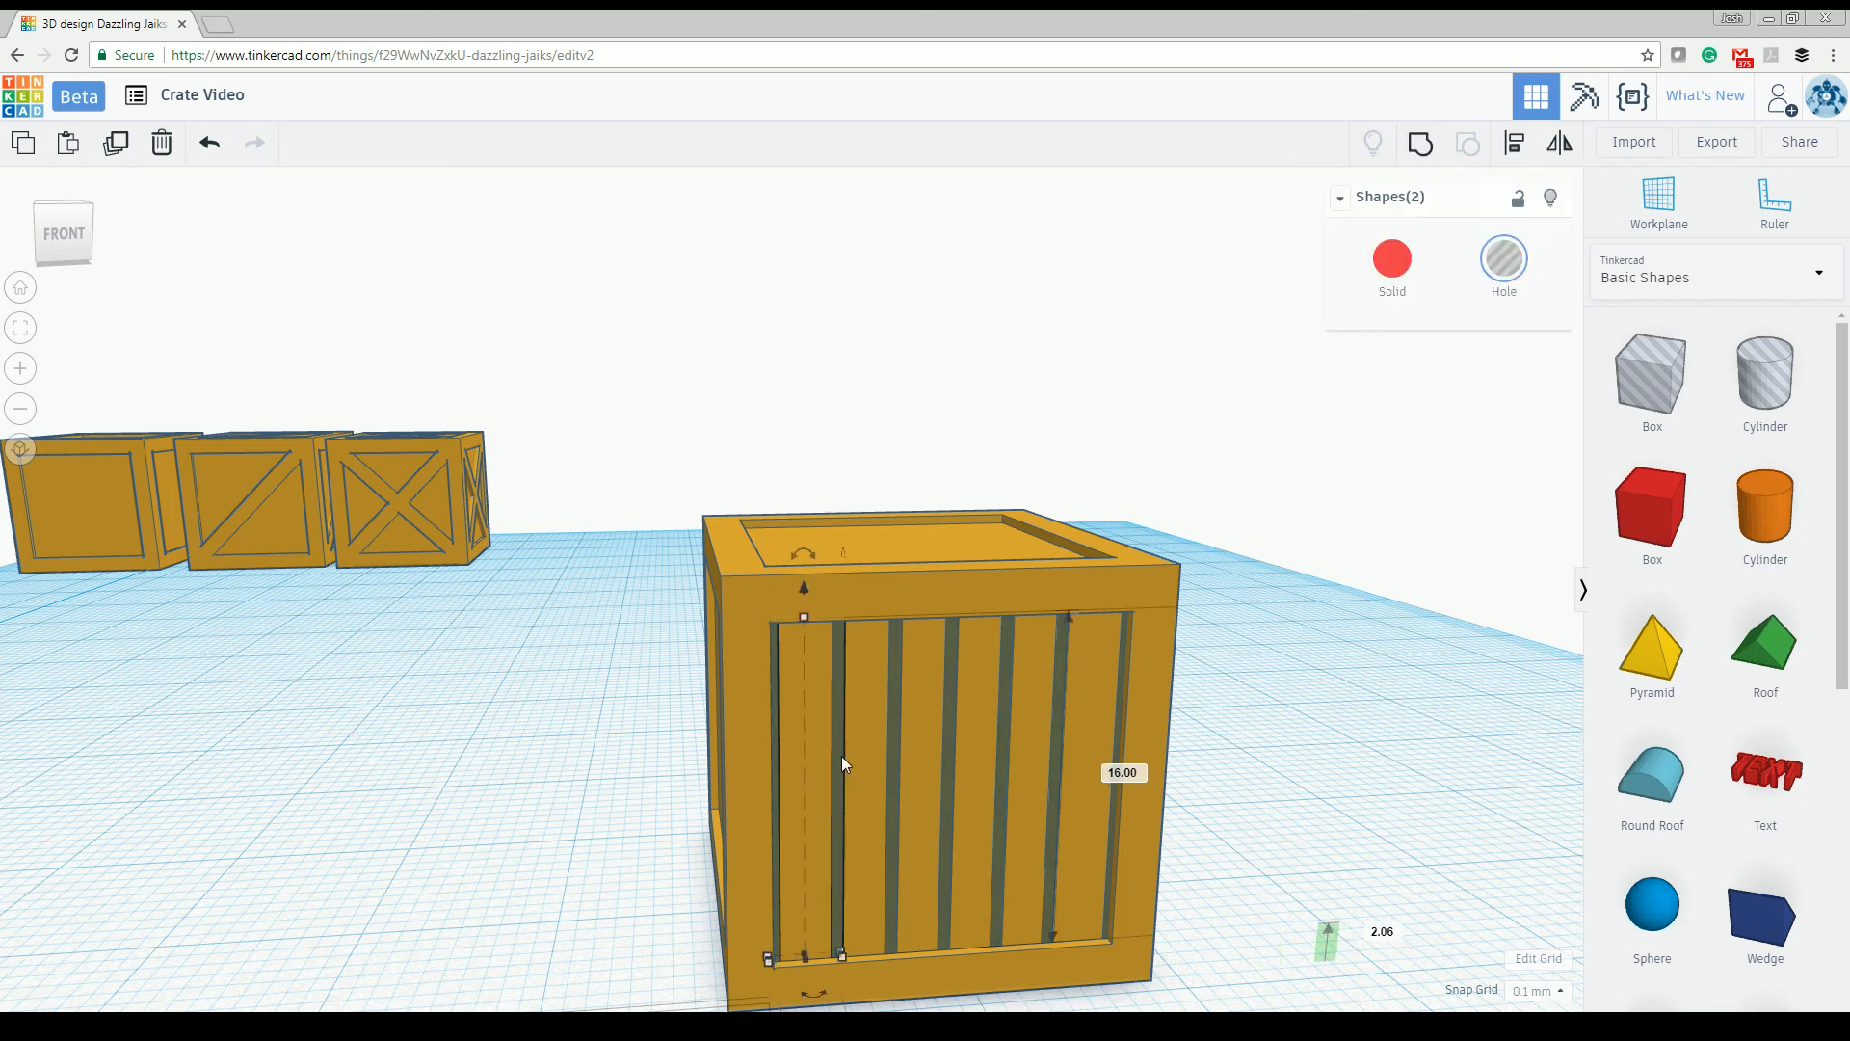
pyautogui.keyDown('shift'); pyautogui.click(894, 756); pyautogui.keyUp('shift')
pyautogui.keyDown('shift'); pyautogui.click(951, 753); pyautogui.keyUp('shift')
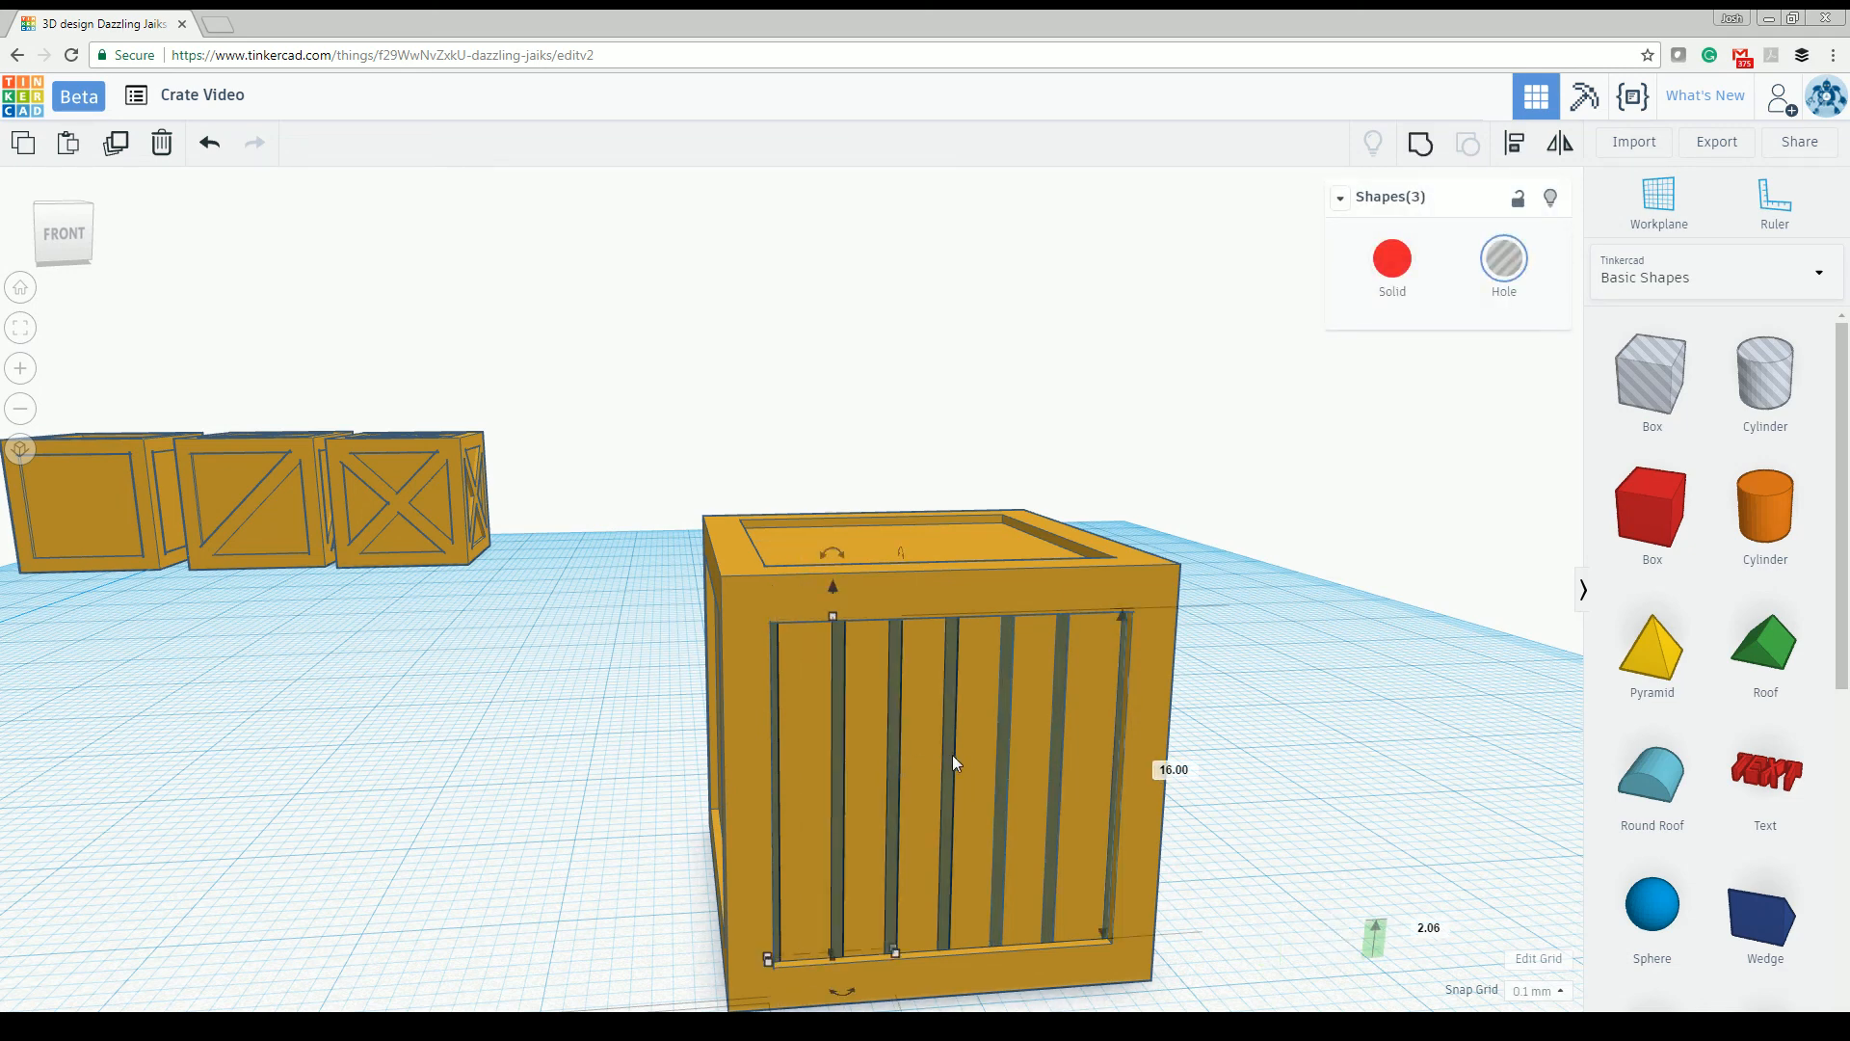
pyautogui.keyDown('shift'); pyautogui.click(999, 760); pyautogui.keyUp('shift')
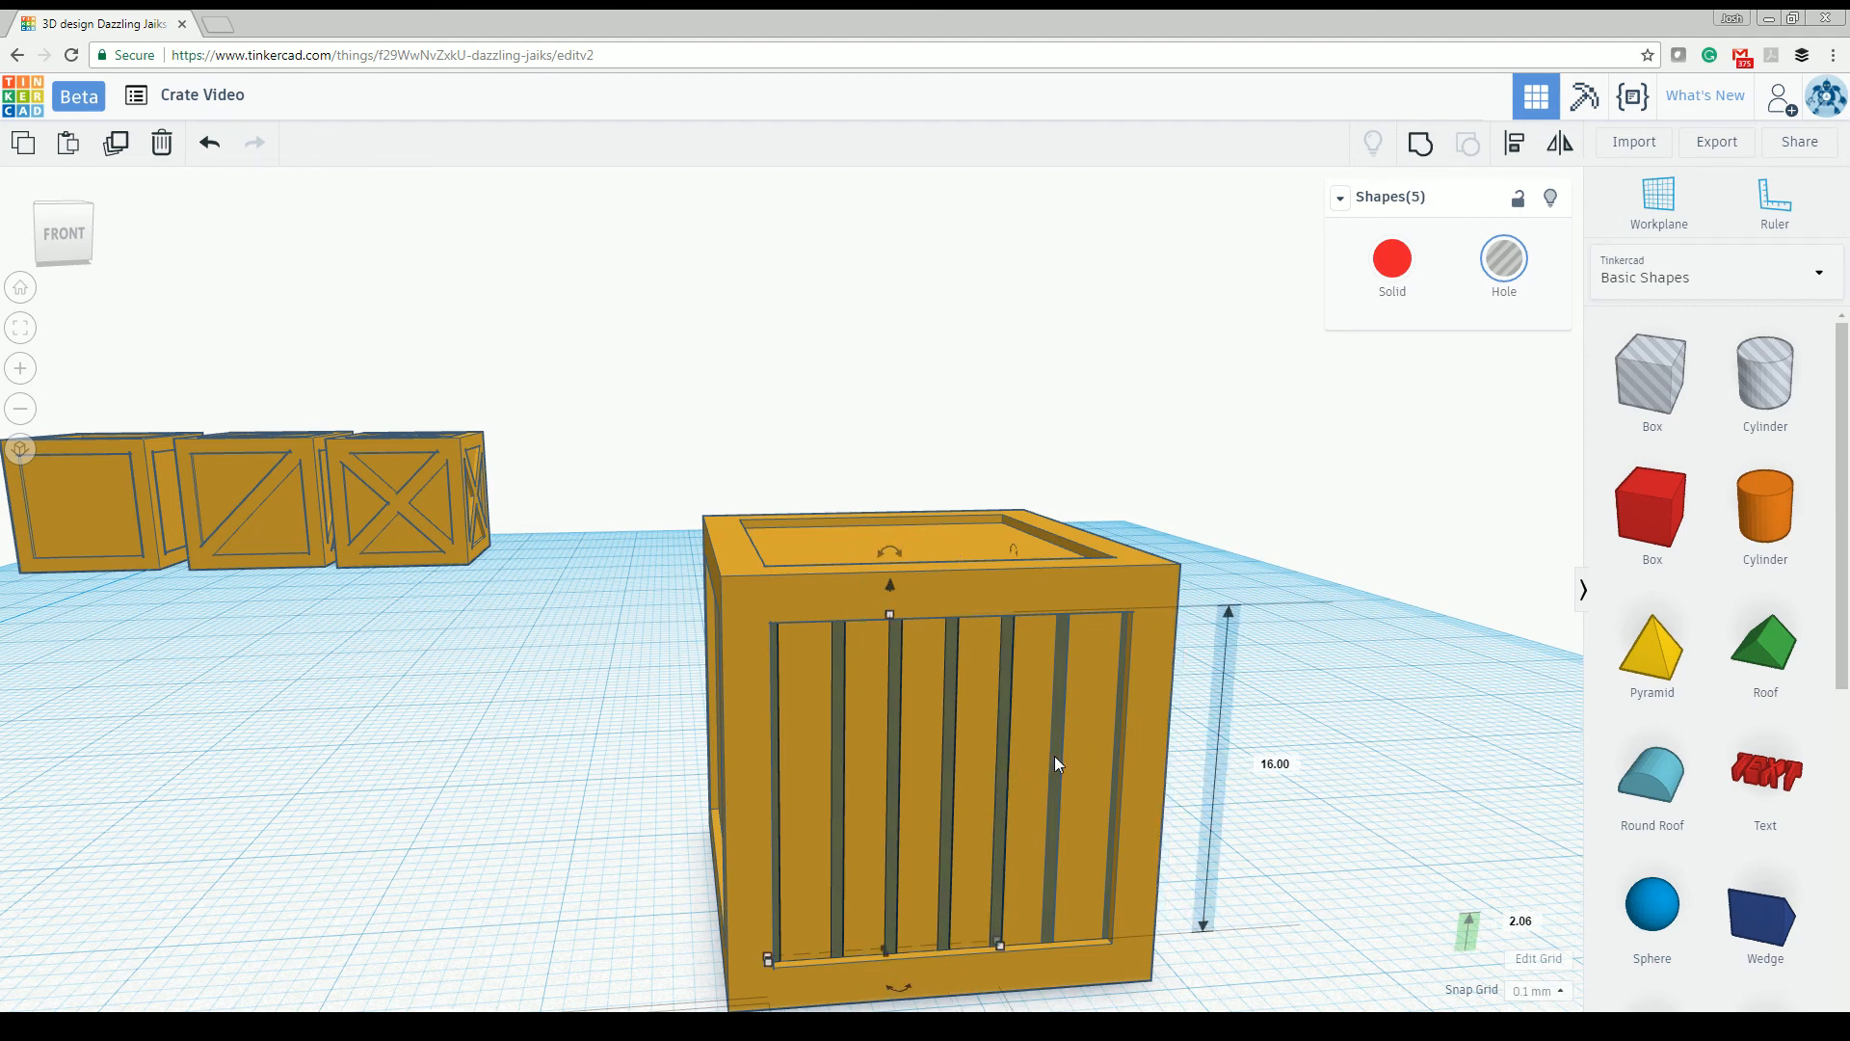
pyautogui.keyDown('shift'); pyautogui.click(1057, 756); pyautogui.keyUp('shift')
pyautogui.keyDown('shift'); pyautogui.click(1118, 757); pyautogui.keyUp('shift')
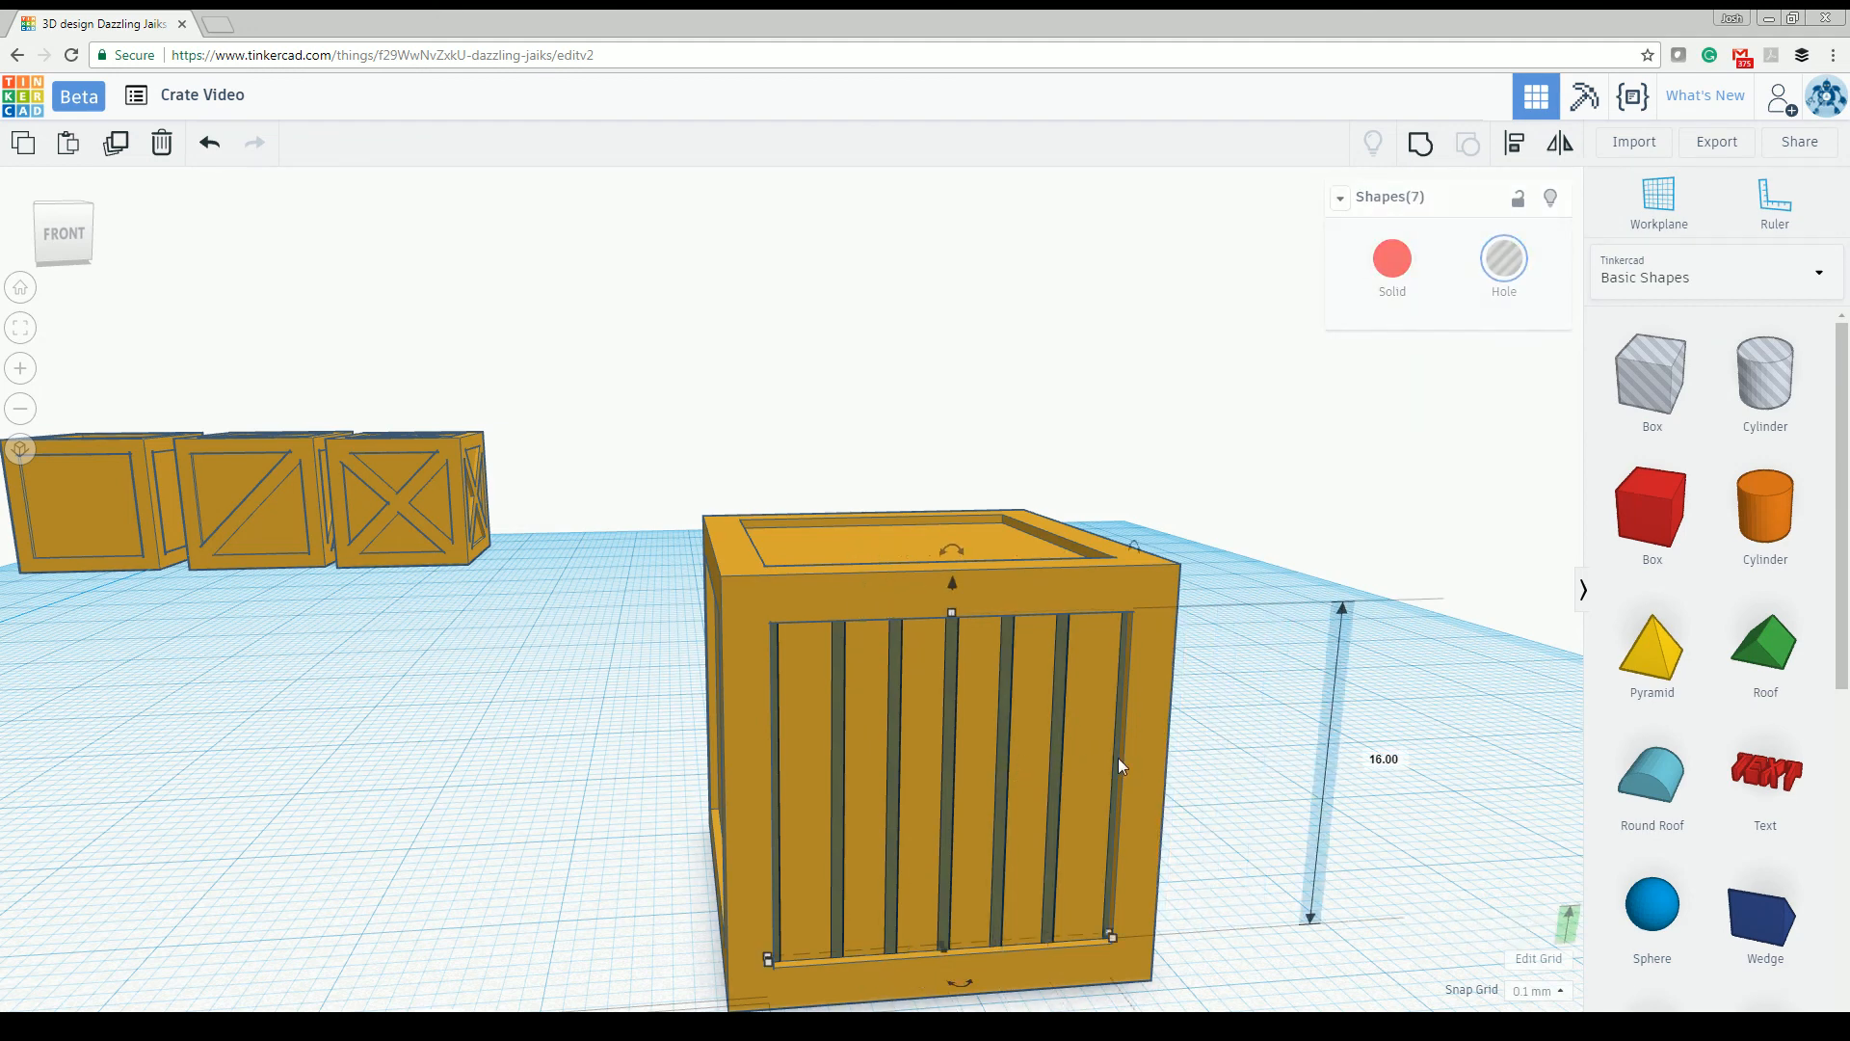
pyautogui.click(1424, 144)
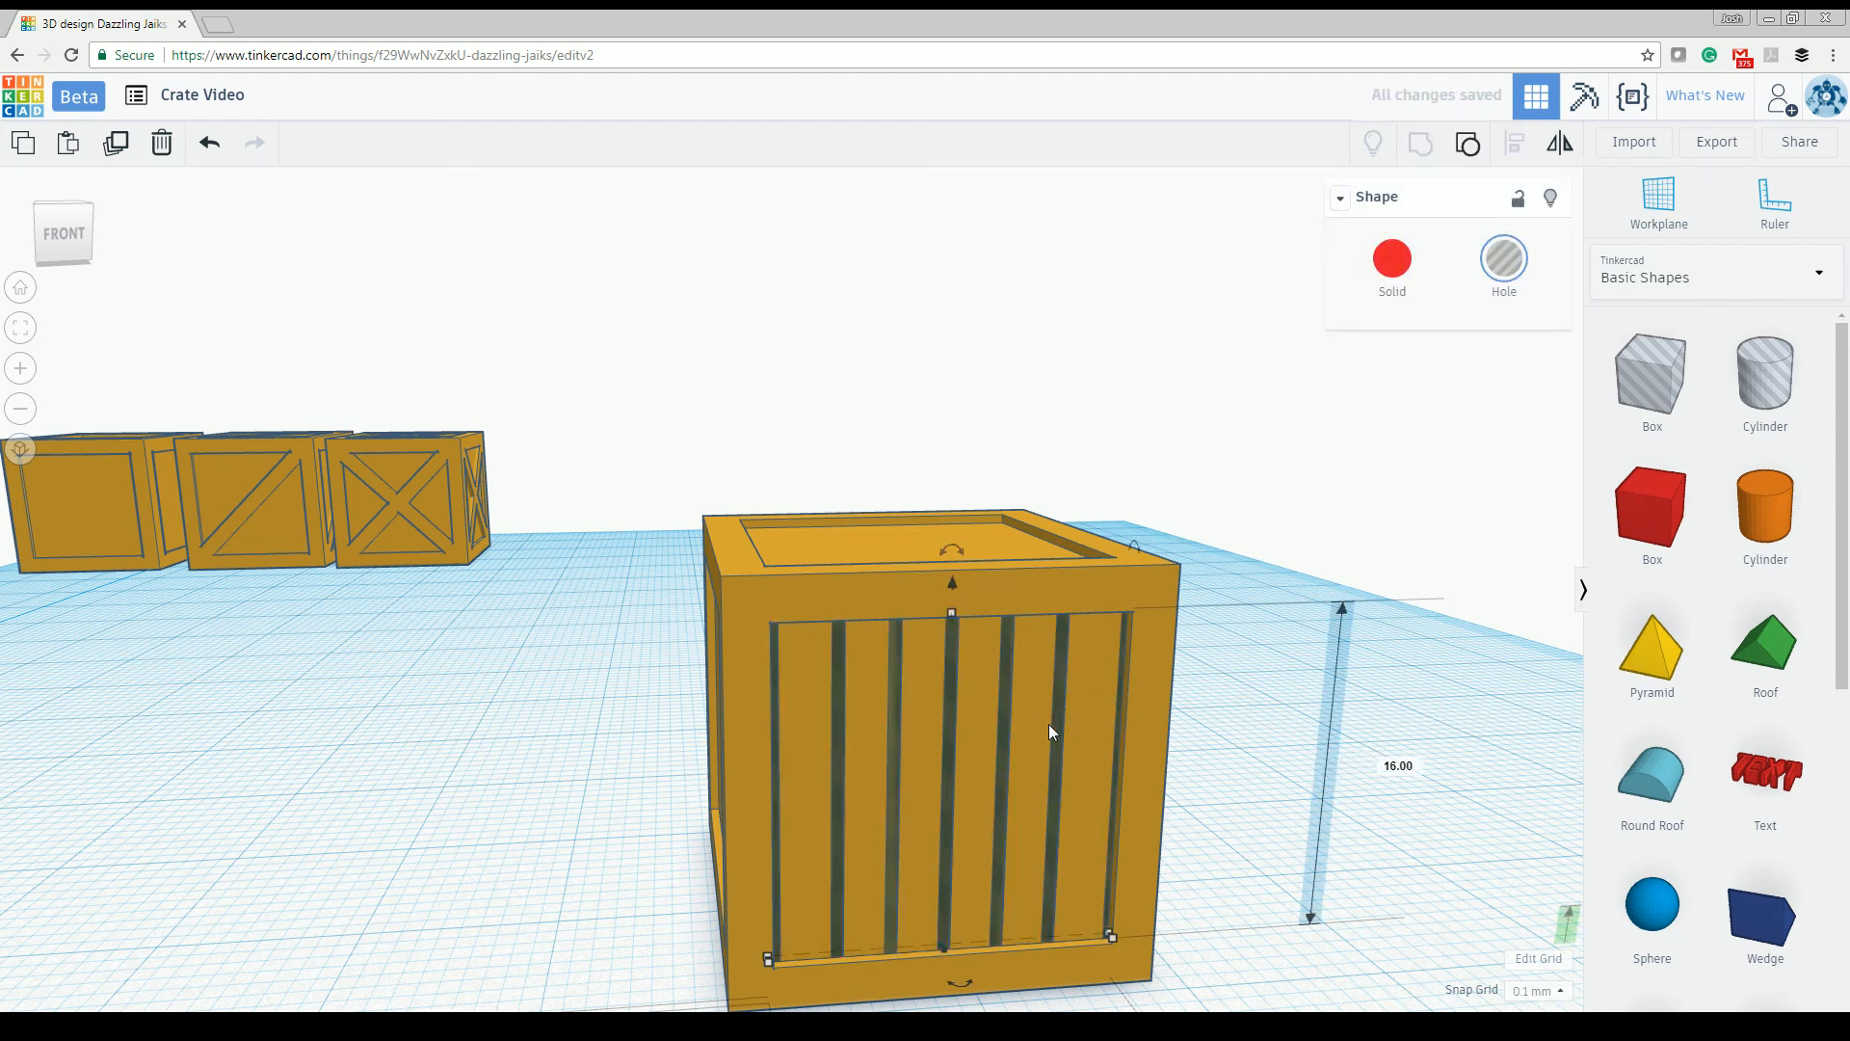
# Step: Place a copy of the grouped hole strips beside the crate's right side, keeping the original group in the front panel
pyautogui.moveTo(1062, 720); pyautogui.dragTo(1465, 616)
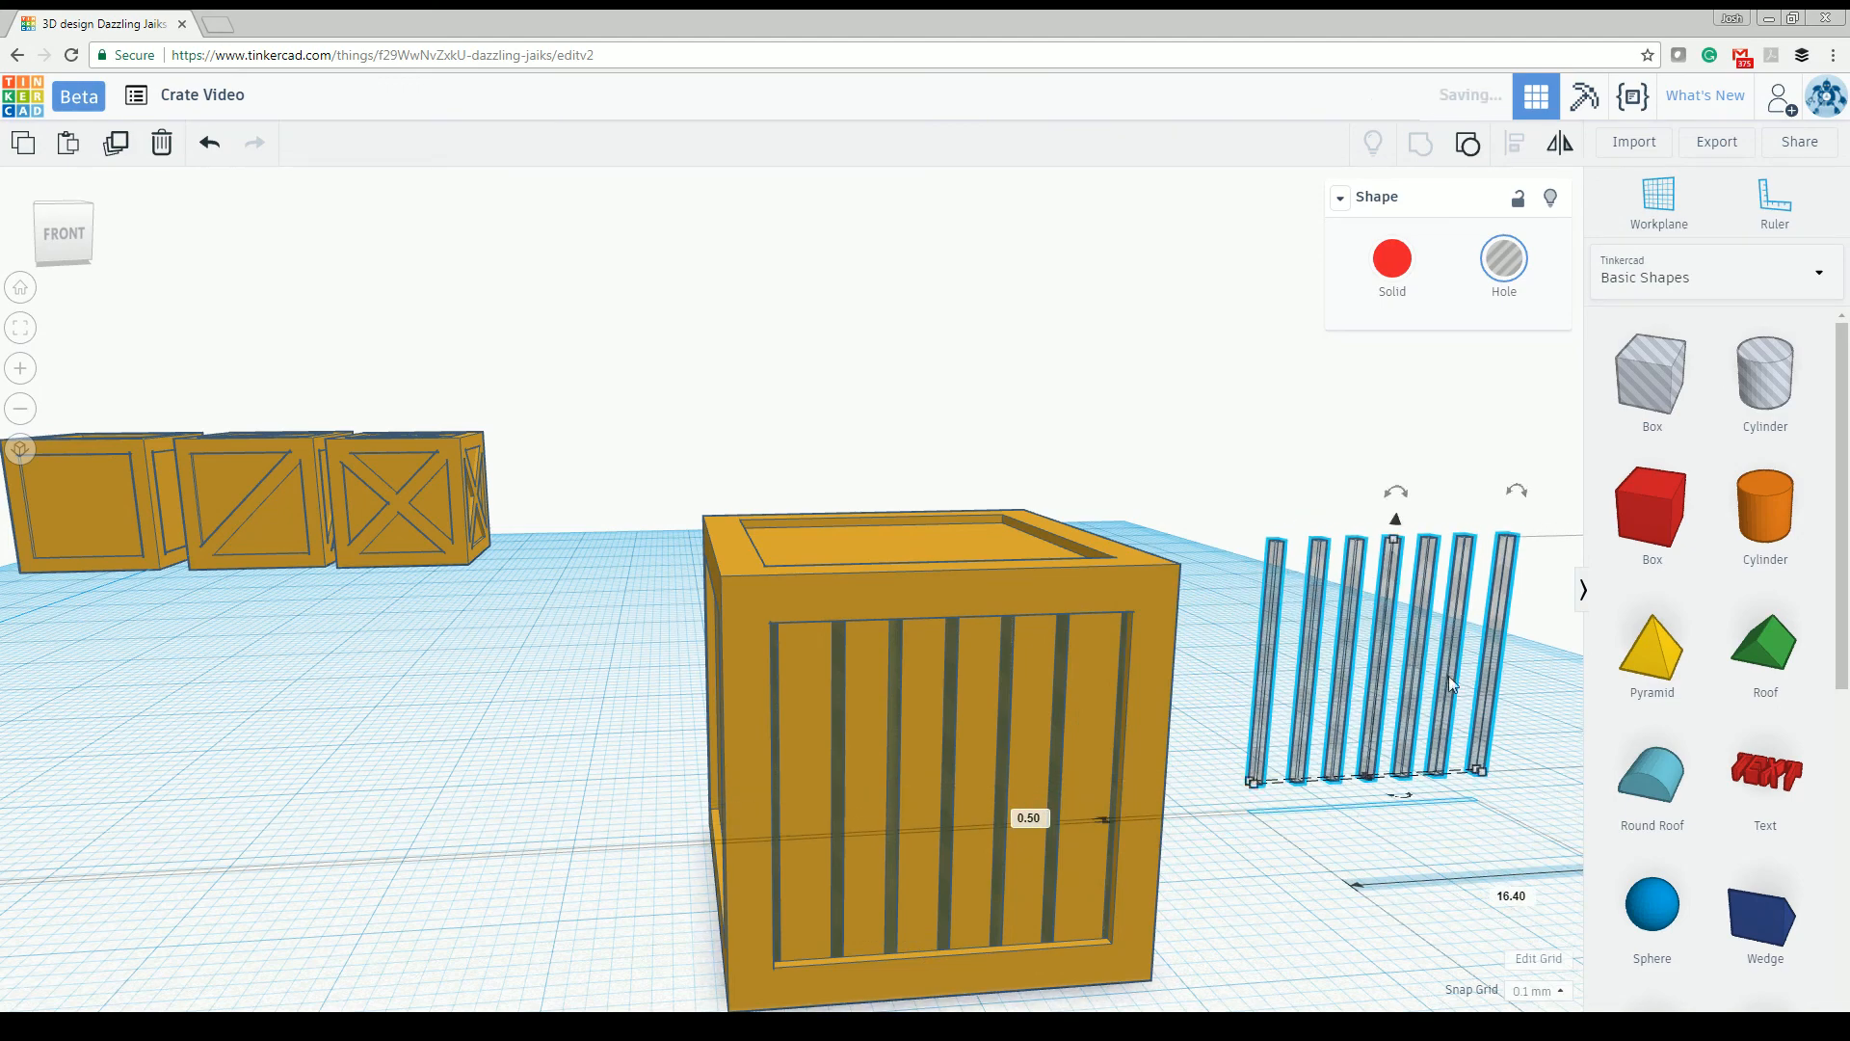
pyautogui.moveTo(1448, 675); pyautogui.dragTo(1283, 912, button='right')
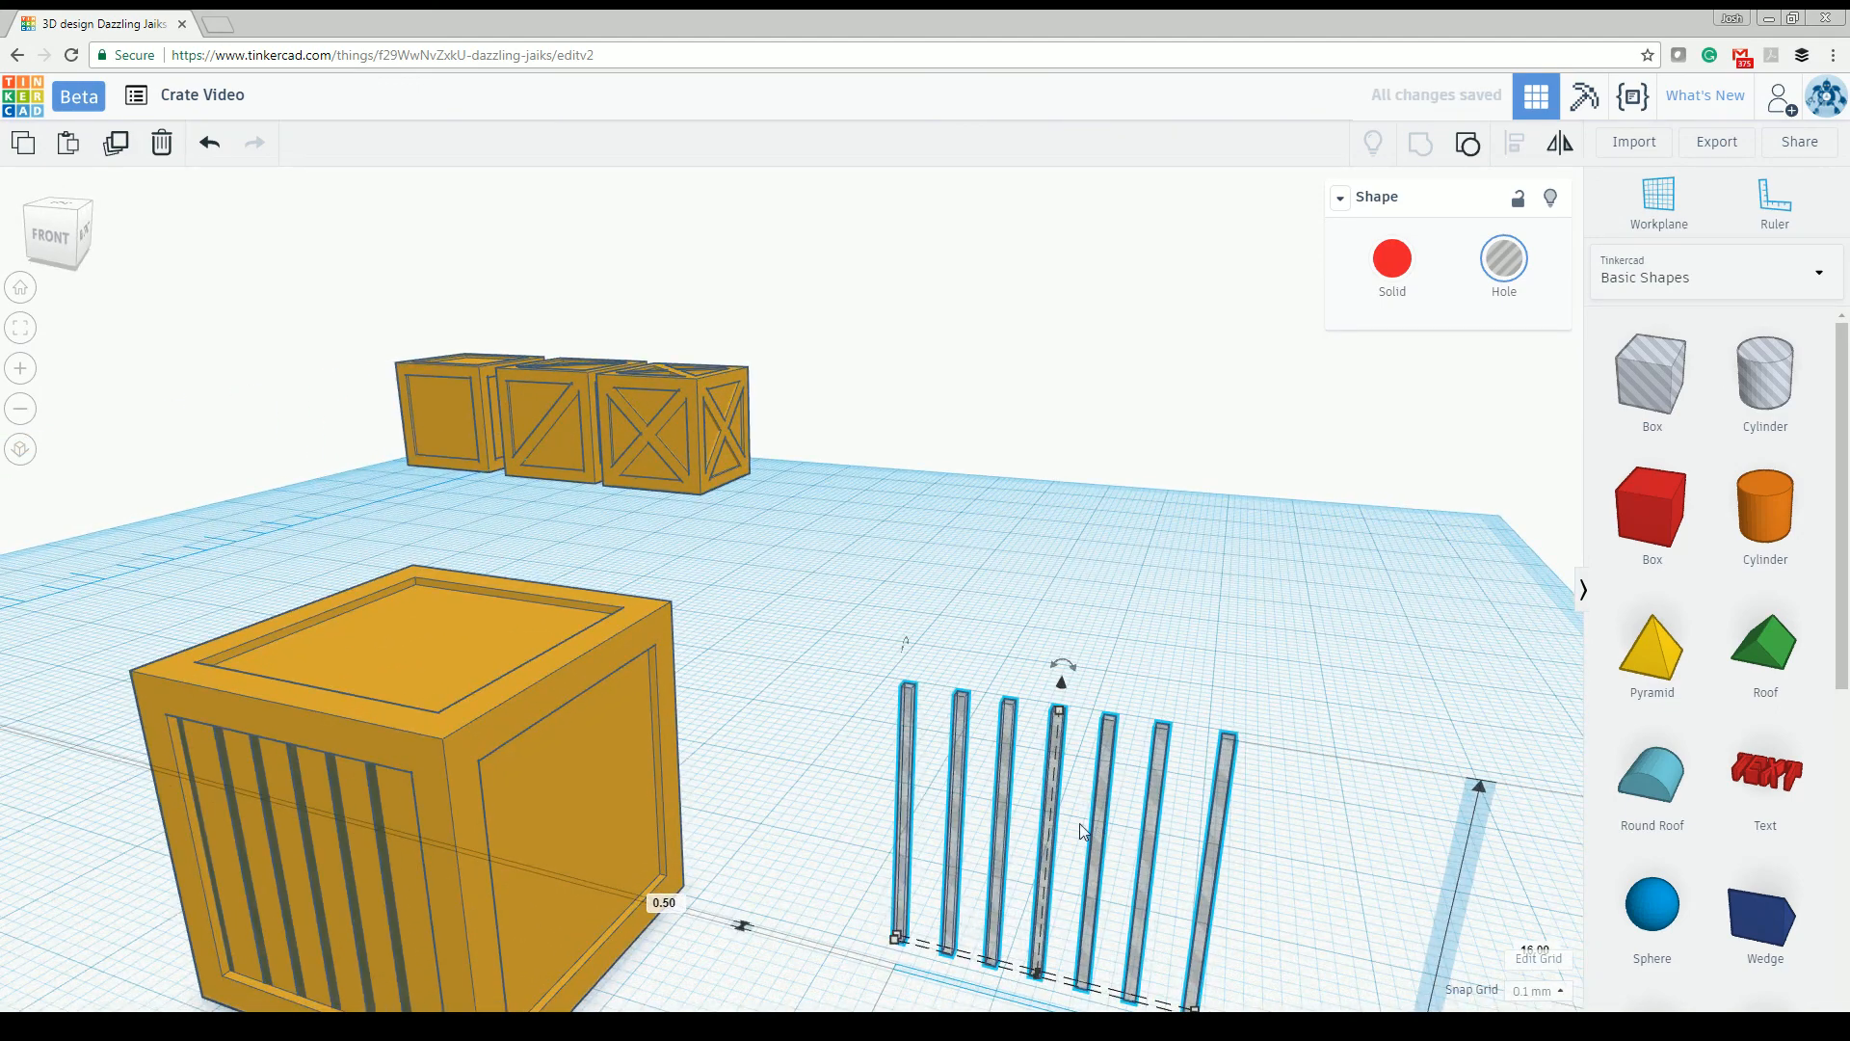
pyautogui.scroll(-5, 993, 903)
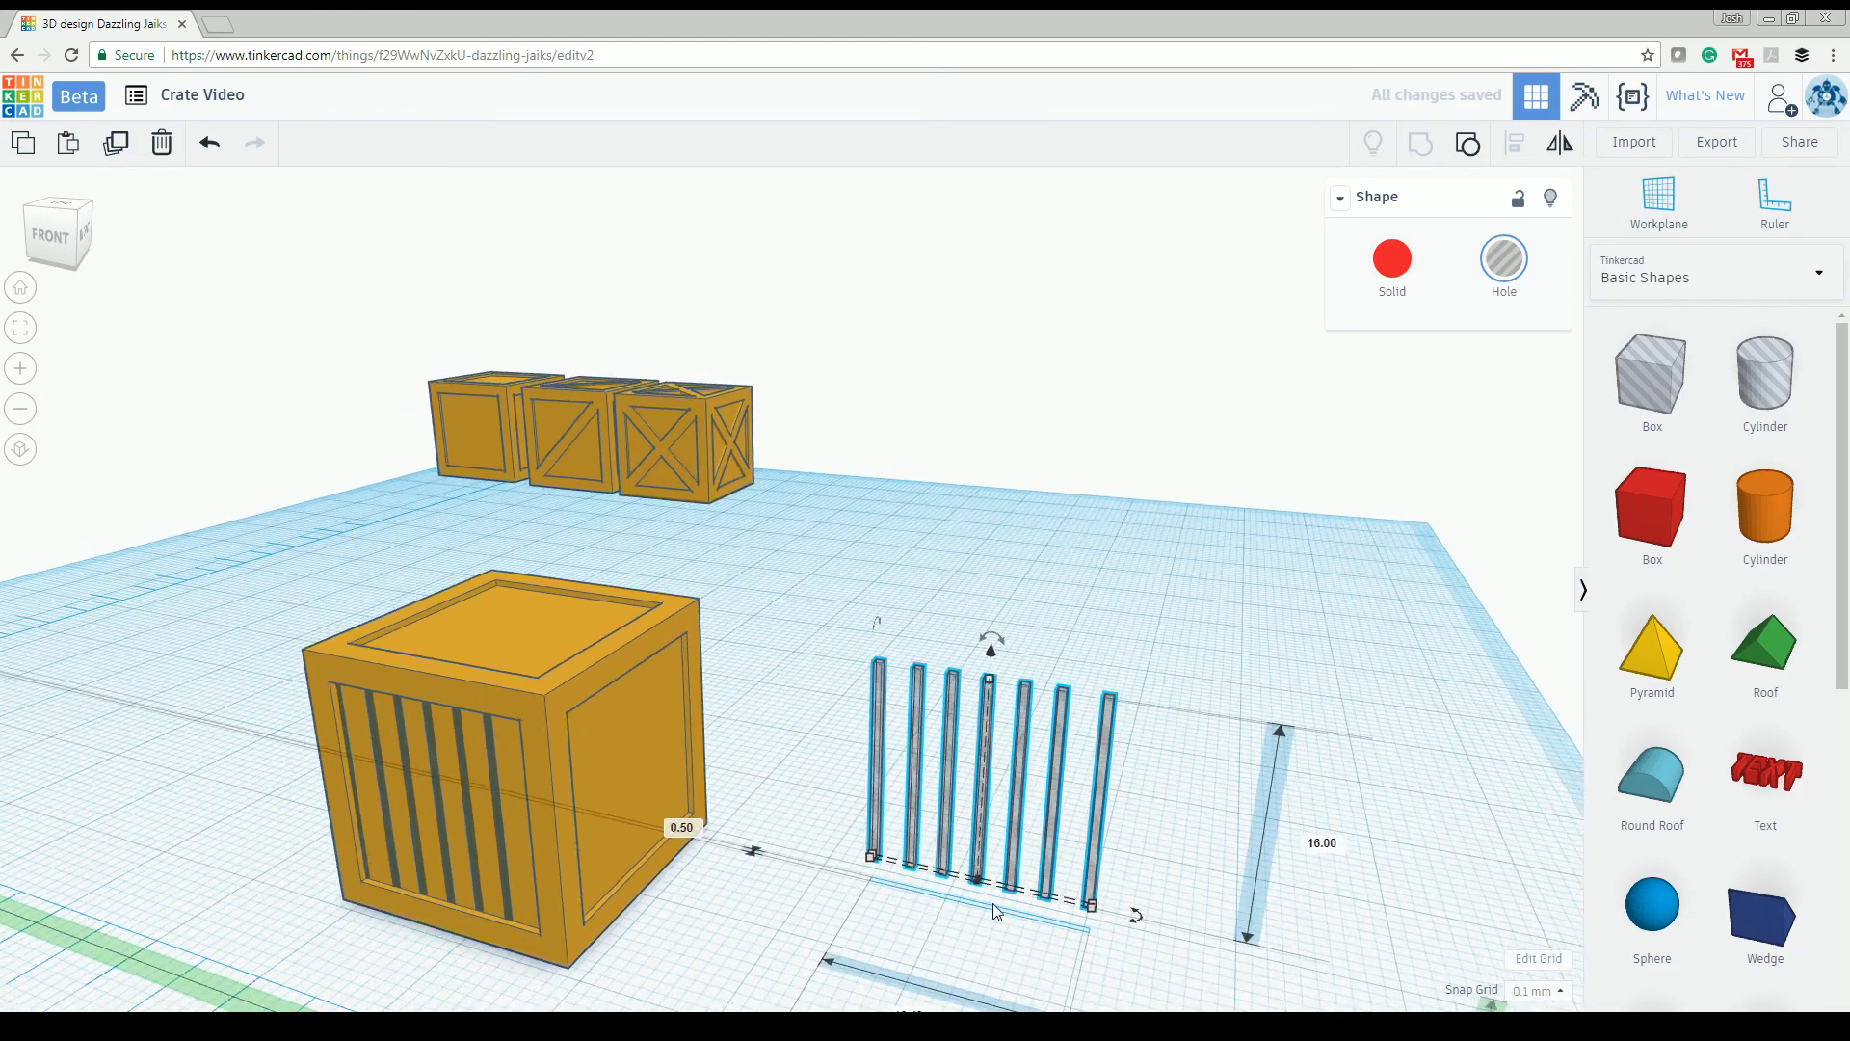
pyautogui.moveTo(977, 923); pyautogui.dragTo(1081, 934, button='right')
pyautogui.scroll(3, 1082, 934)
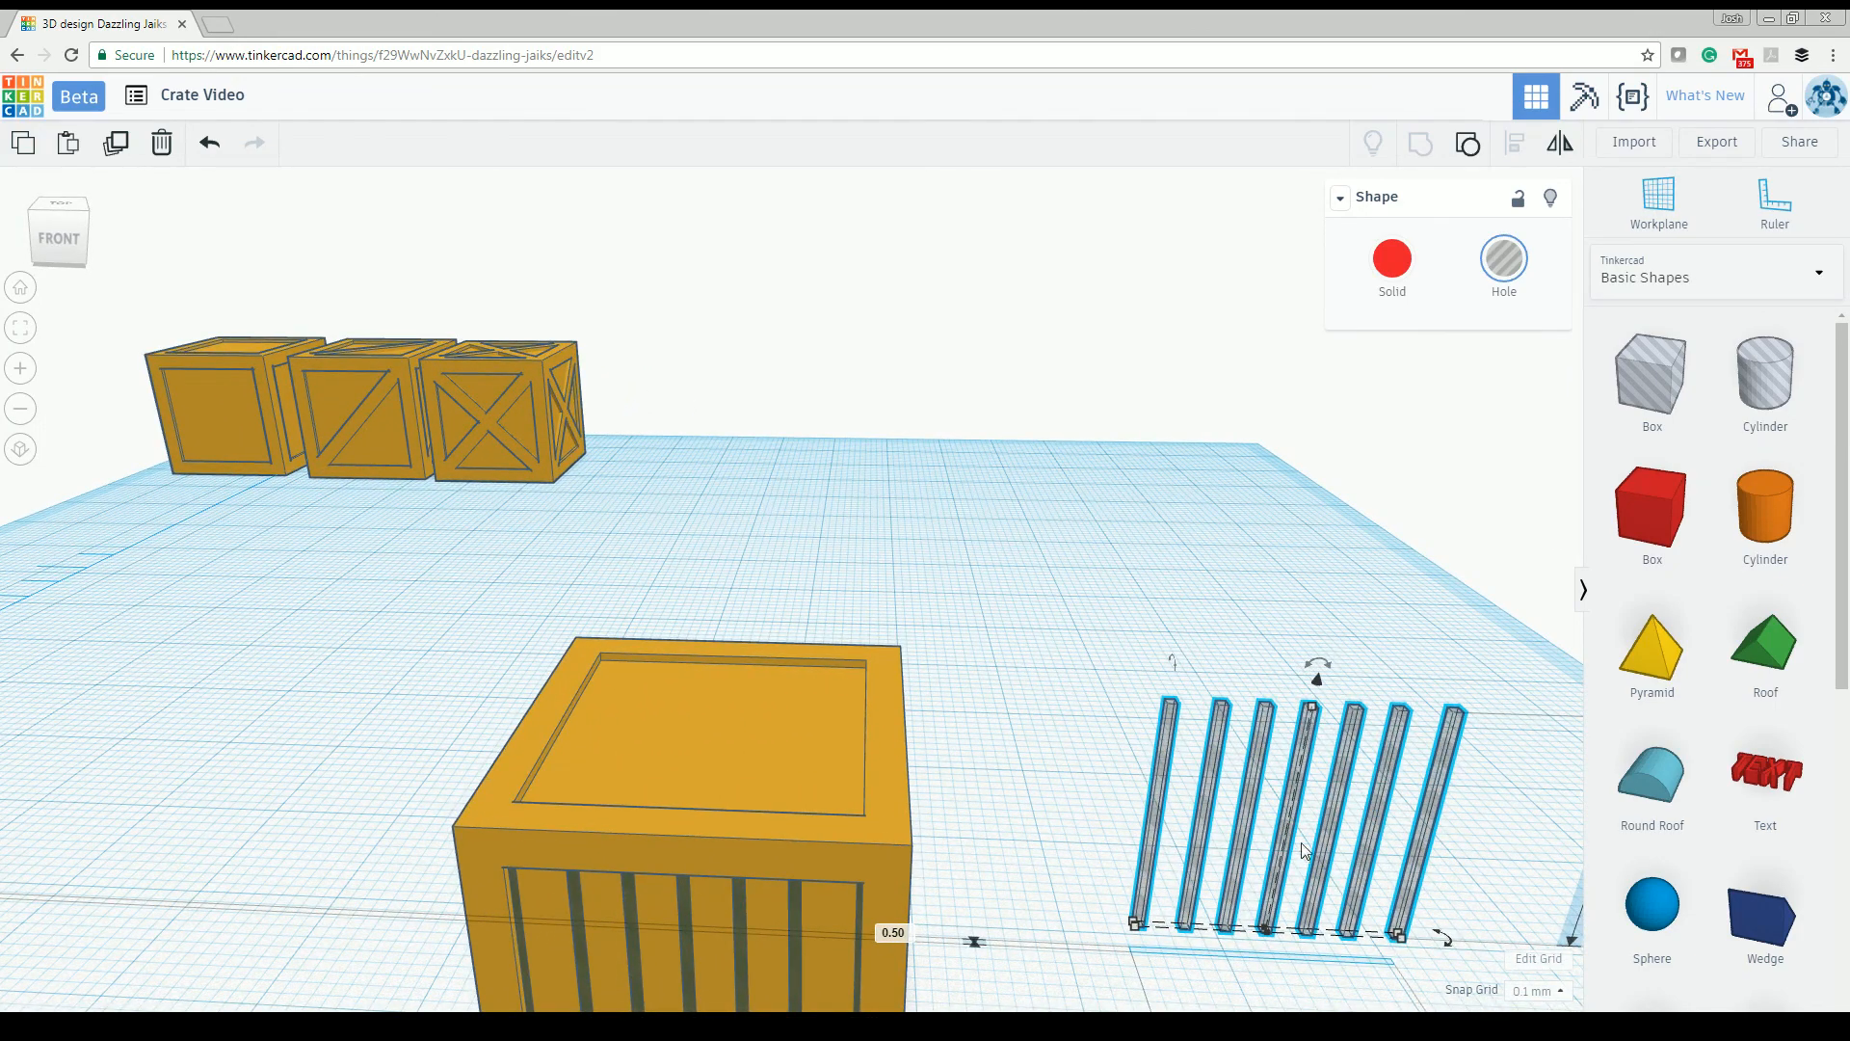
# Step: Select the crate together with the hole strips in its front panel and group them to cut the plank grooves
pyautogui.click(223, 774)
pyautogui.scroll(-3, 314, 778)
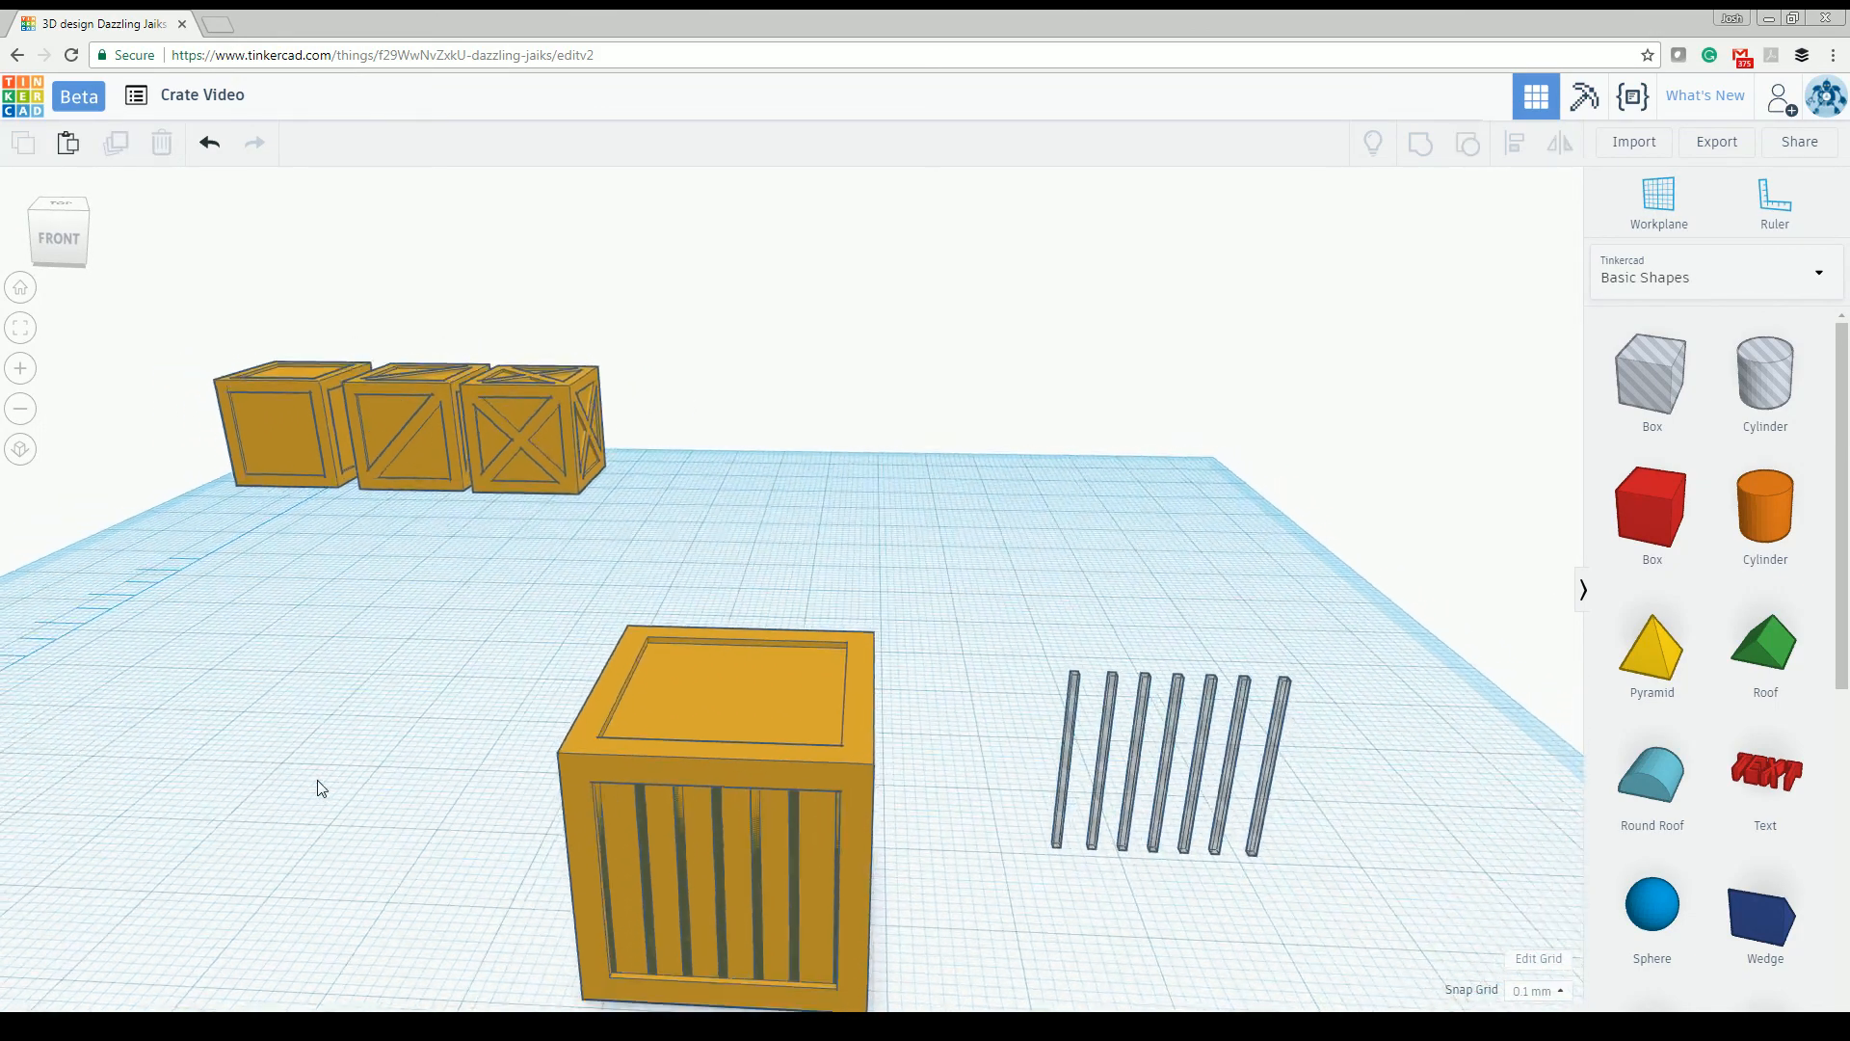
pyautogui.moveTo(406, 716); pyautogui.dragTo(676, 852)
pyautogui.moveTo(916, 900); pyautogui.dragTo(916, 901)
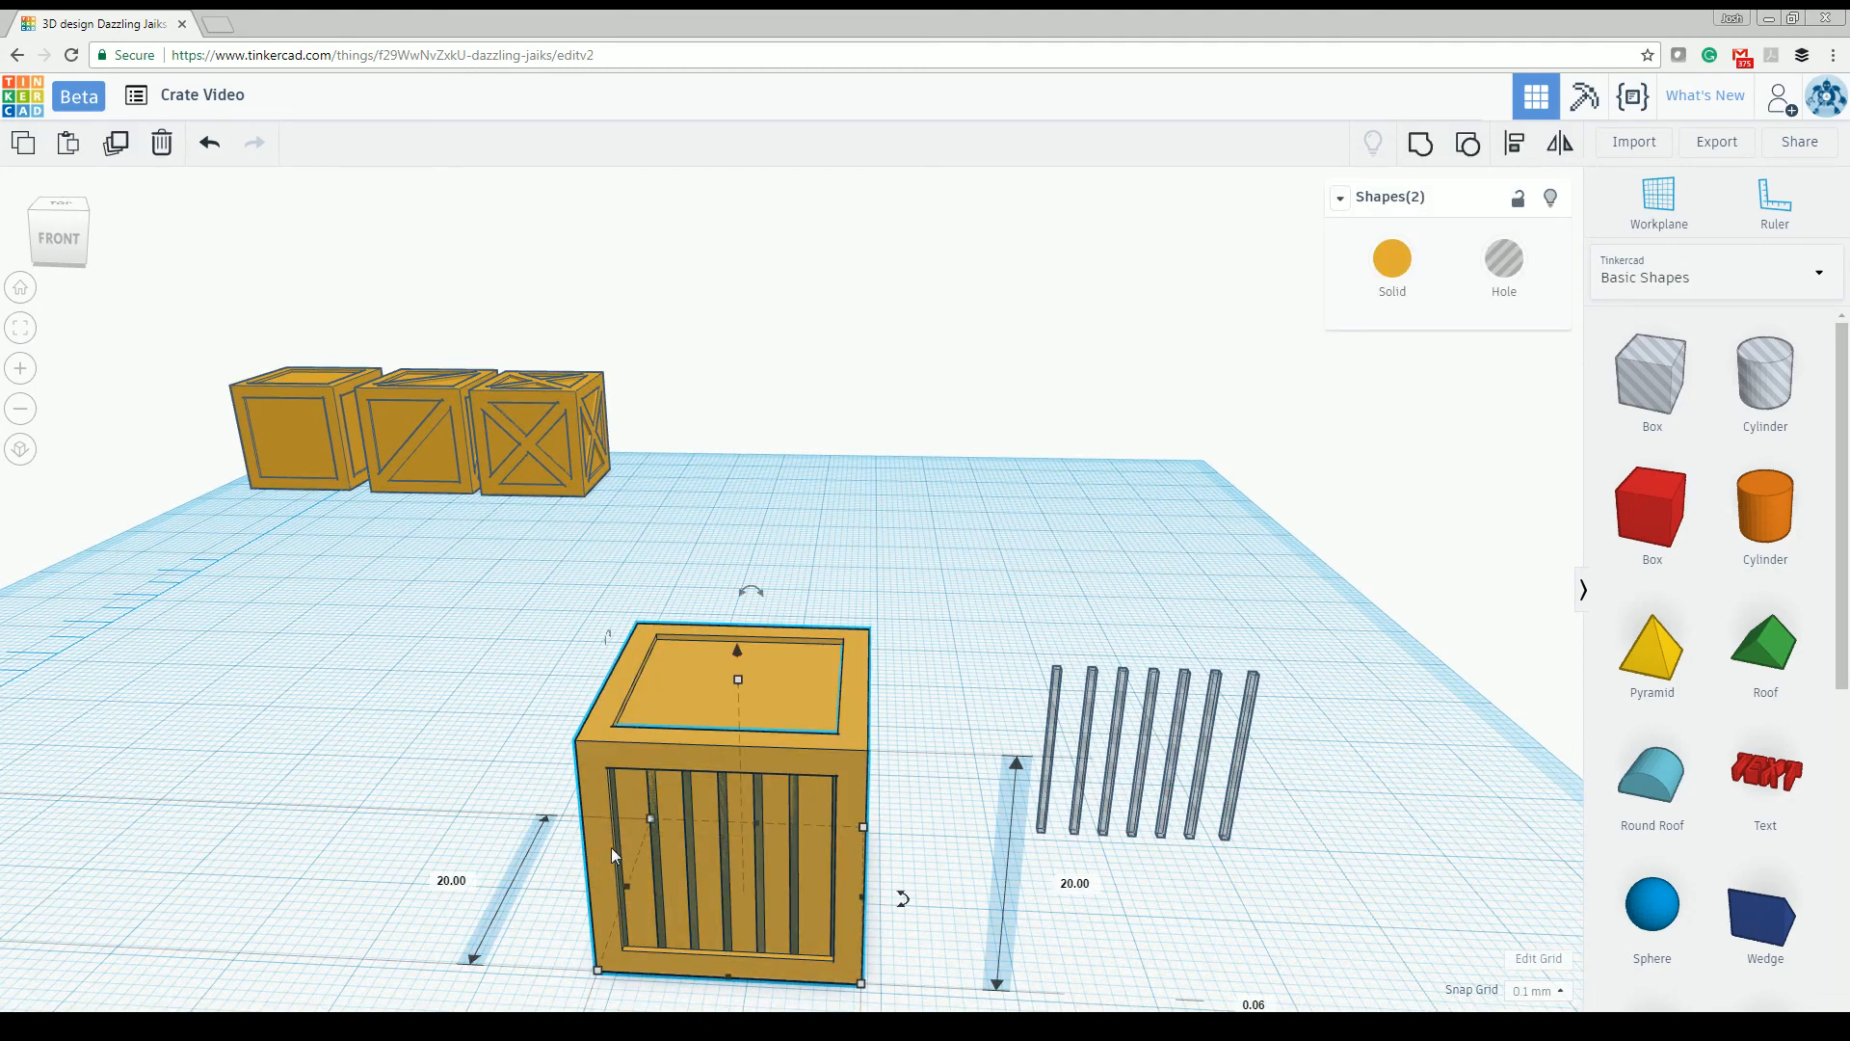
pyautogui.click(1411, 152)
# Step: Examine the cut grooves in the crate's front panel up close and from several angles
pyautogui.scroll(3, 1165, 484)
pyautogui.moveTo(1164, 484); pyautogui.dragTo(1183, 434, button='right')
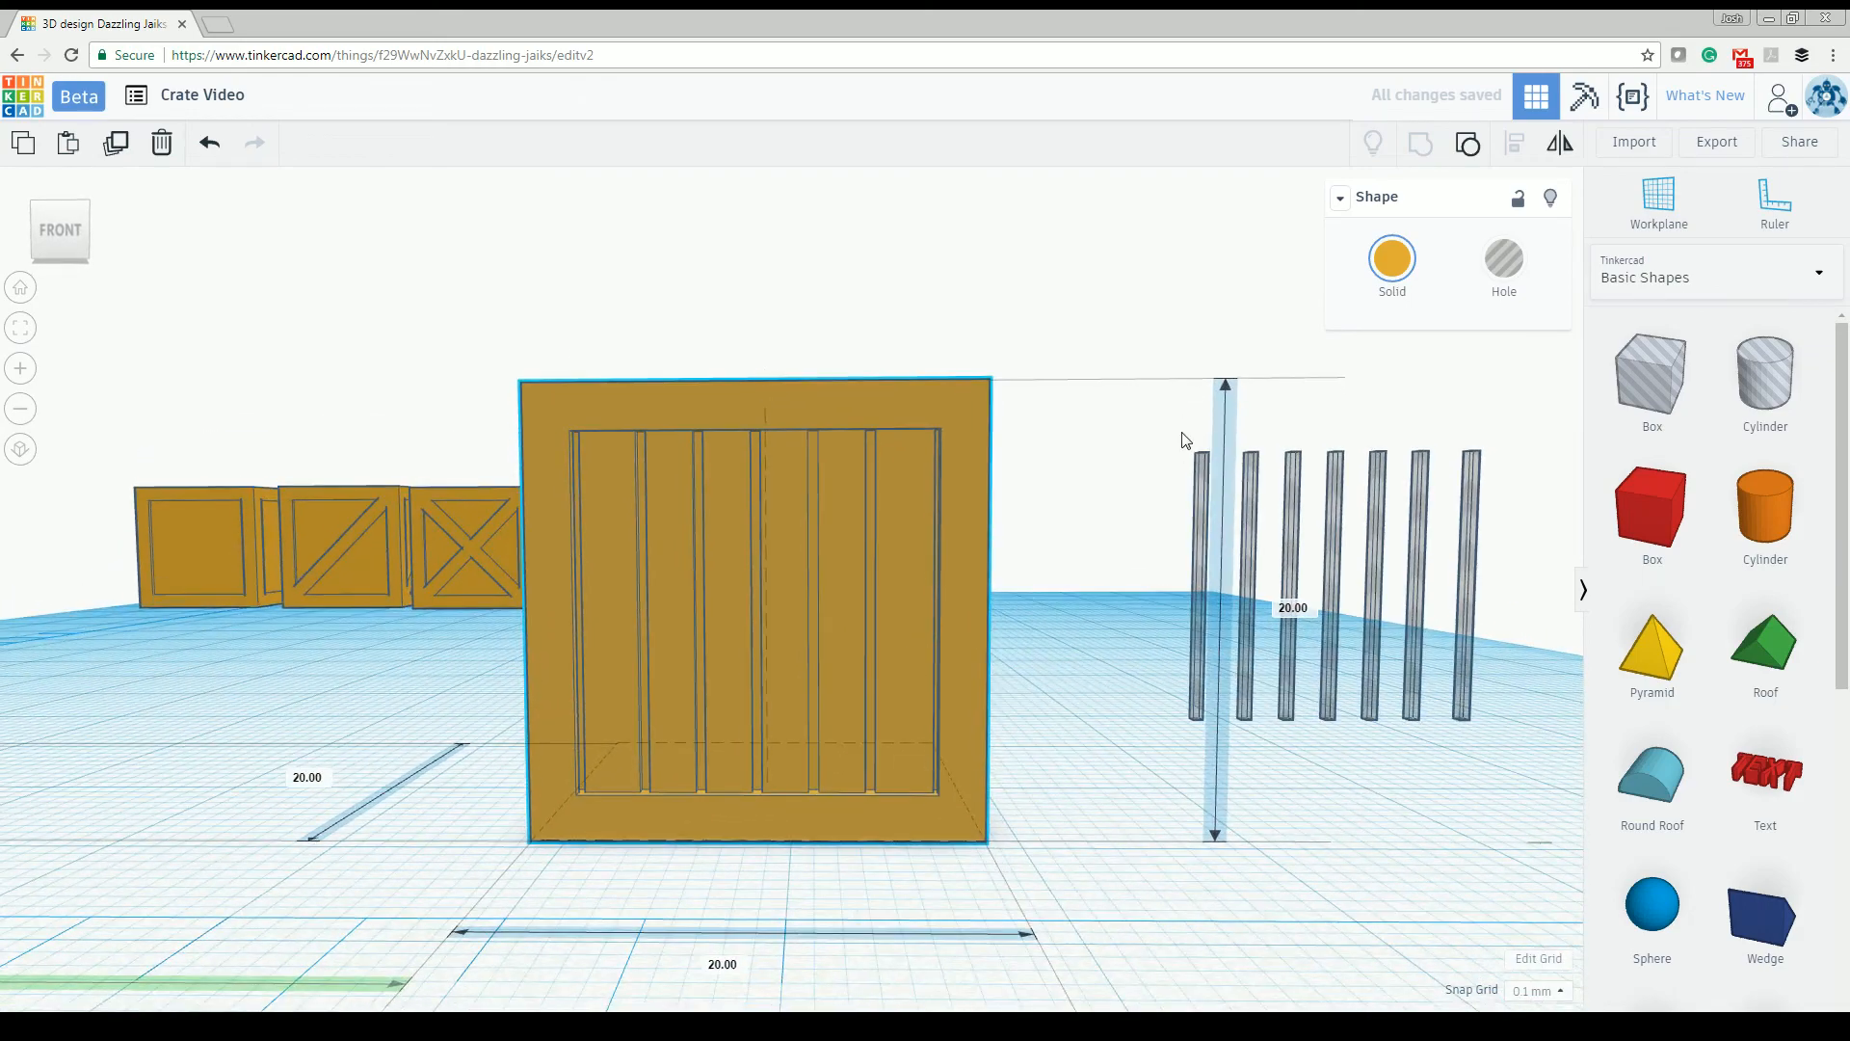
pyautogui.scroll(3, 1182, 436)
pyautogui.scroll(-4, 1184, 440)
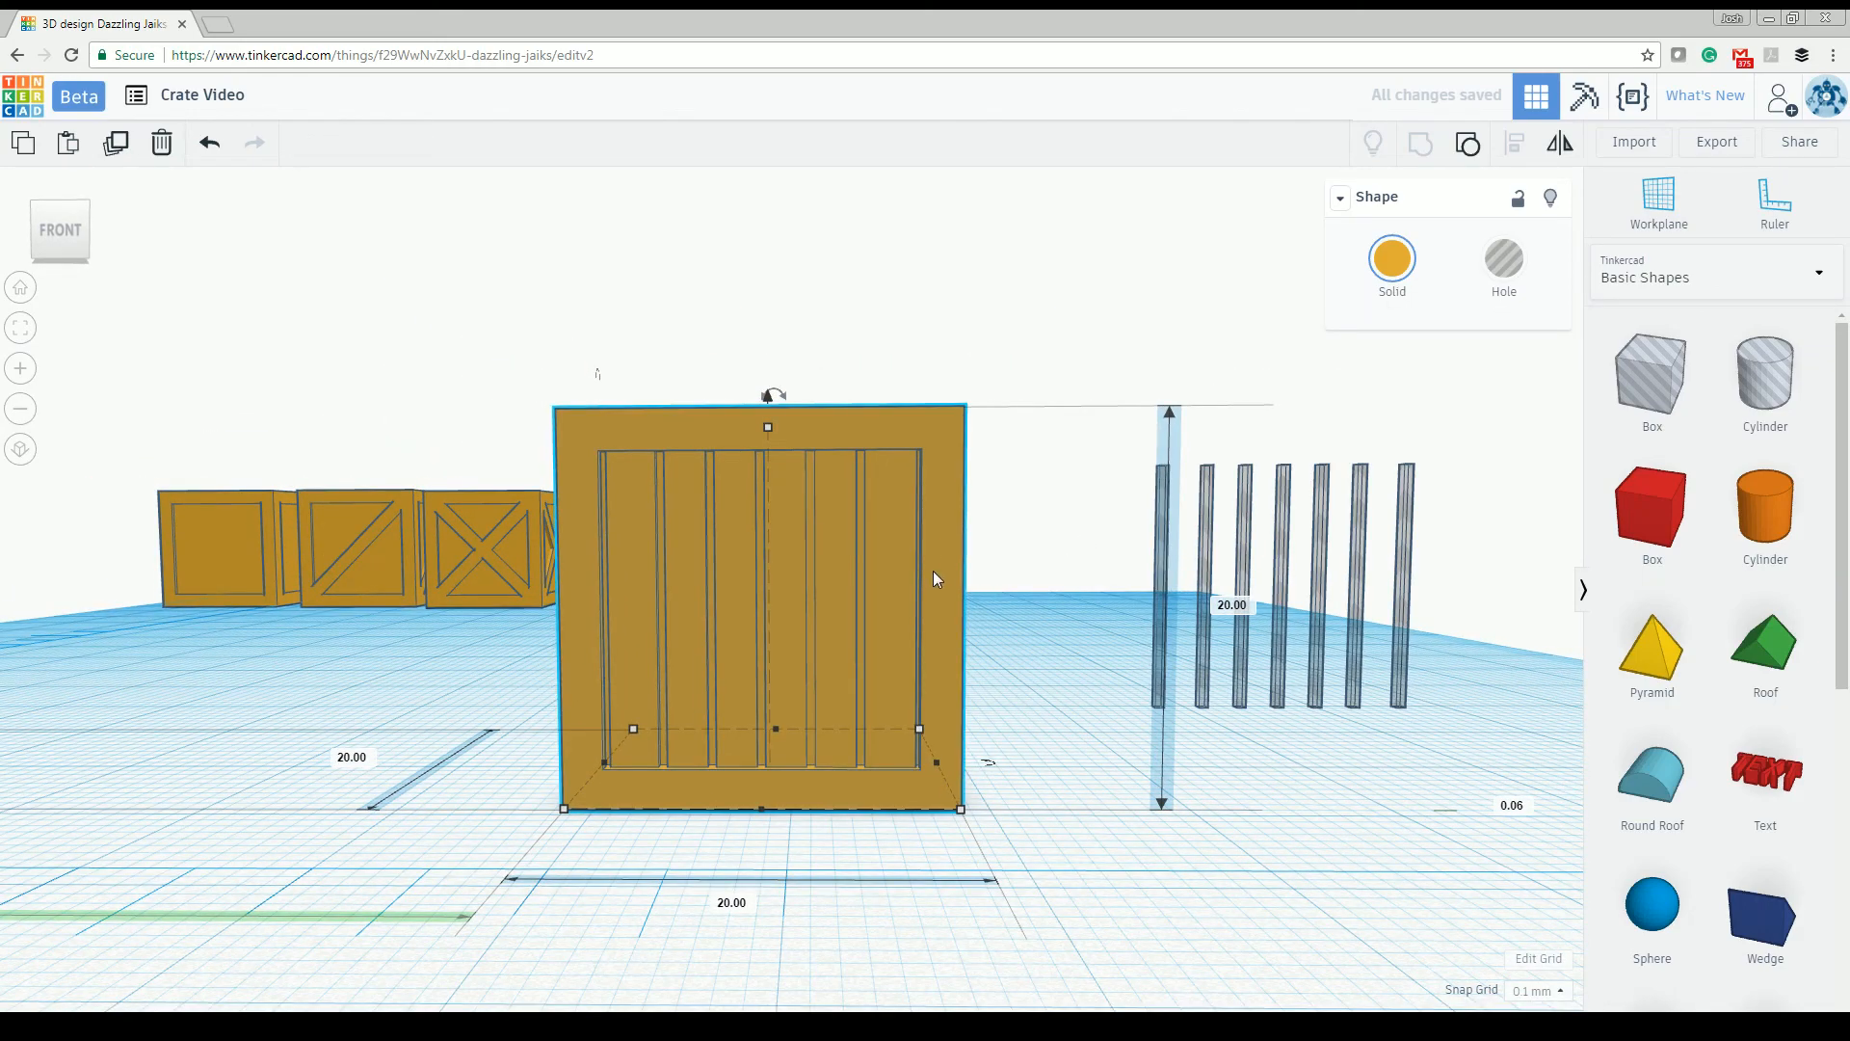
pyautogui.scroll(5, 934, 572)
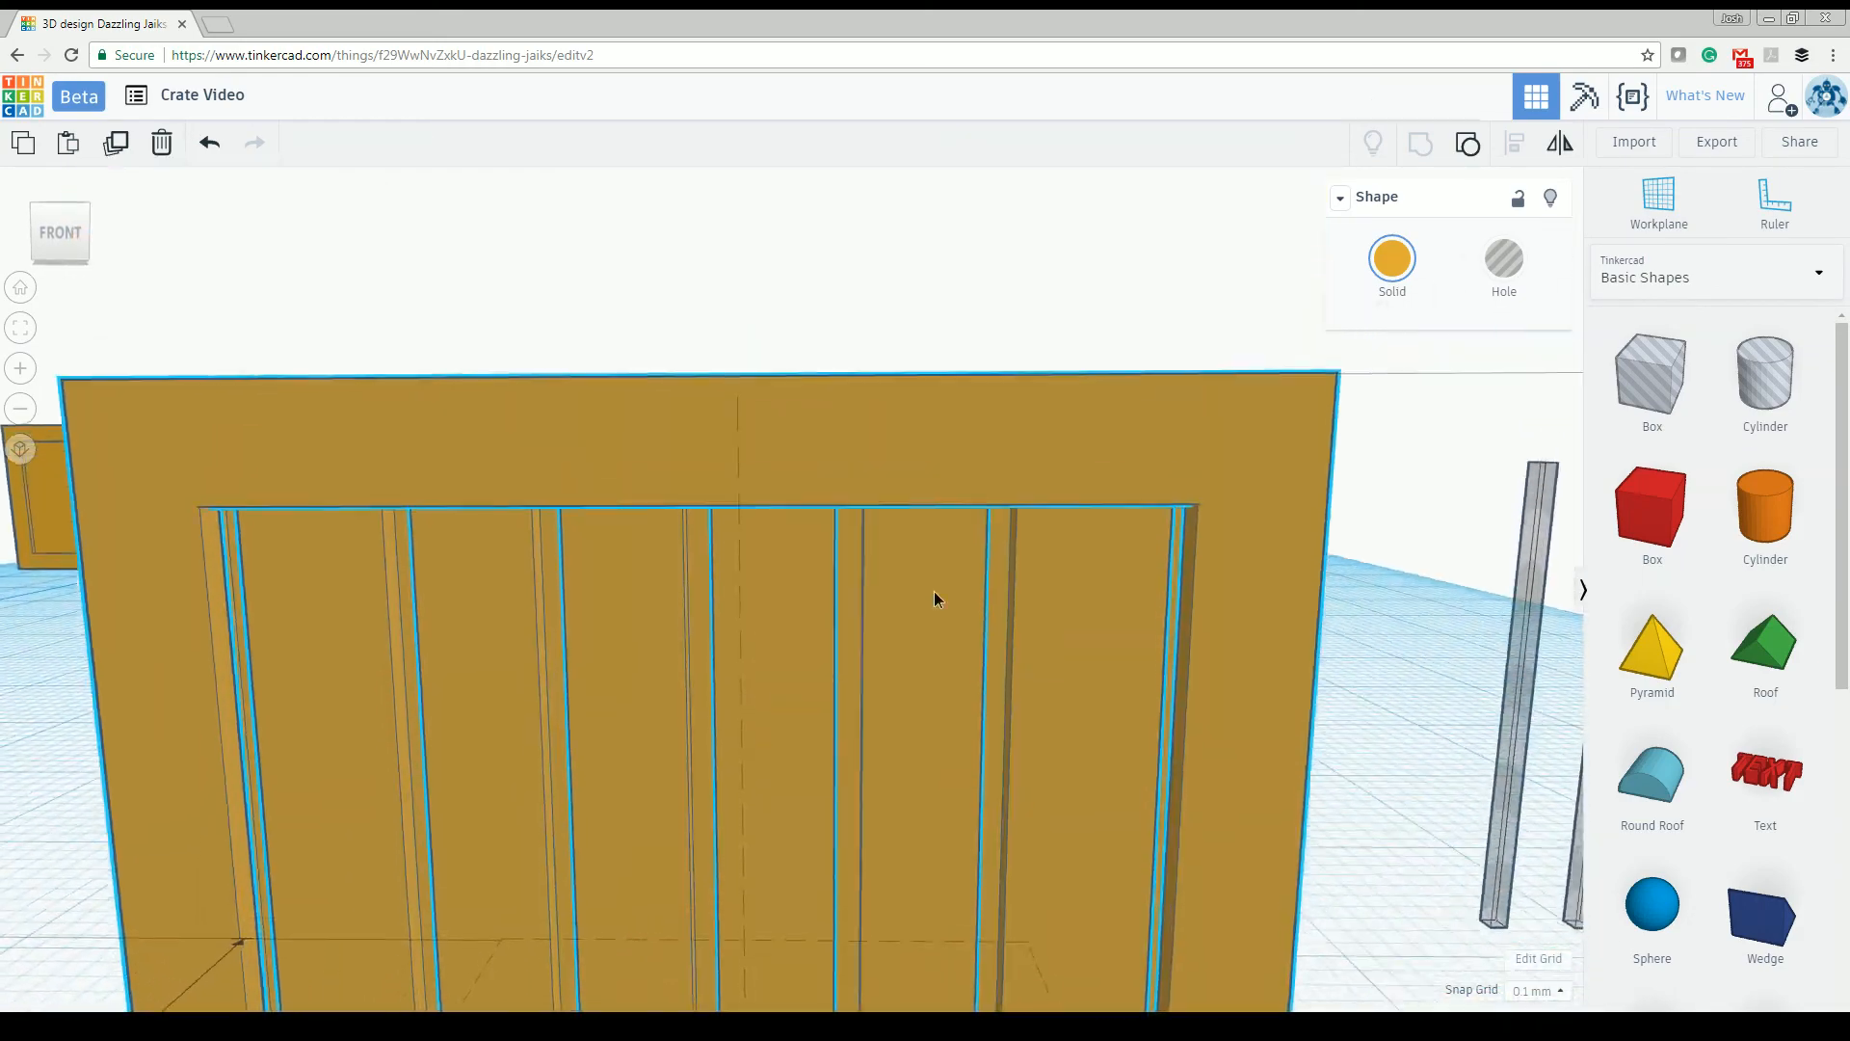
pyautogui.scroll(-6, 934, 592)
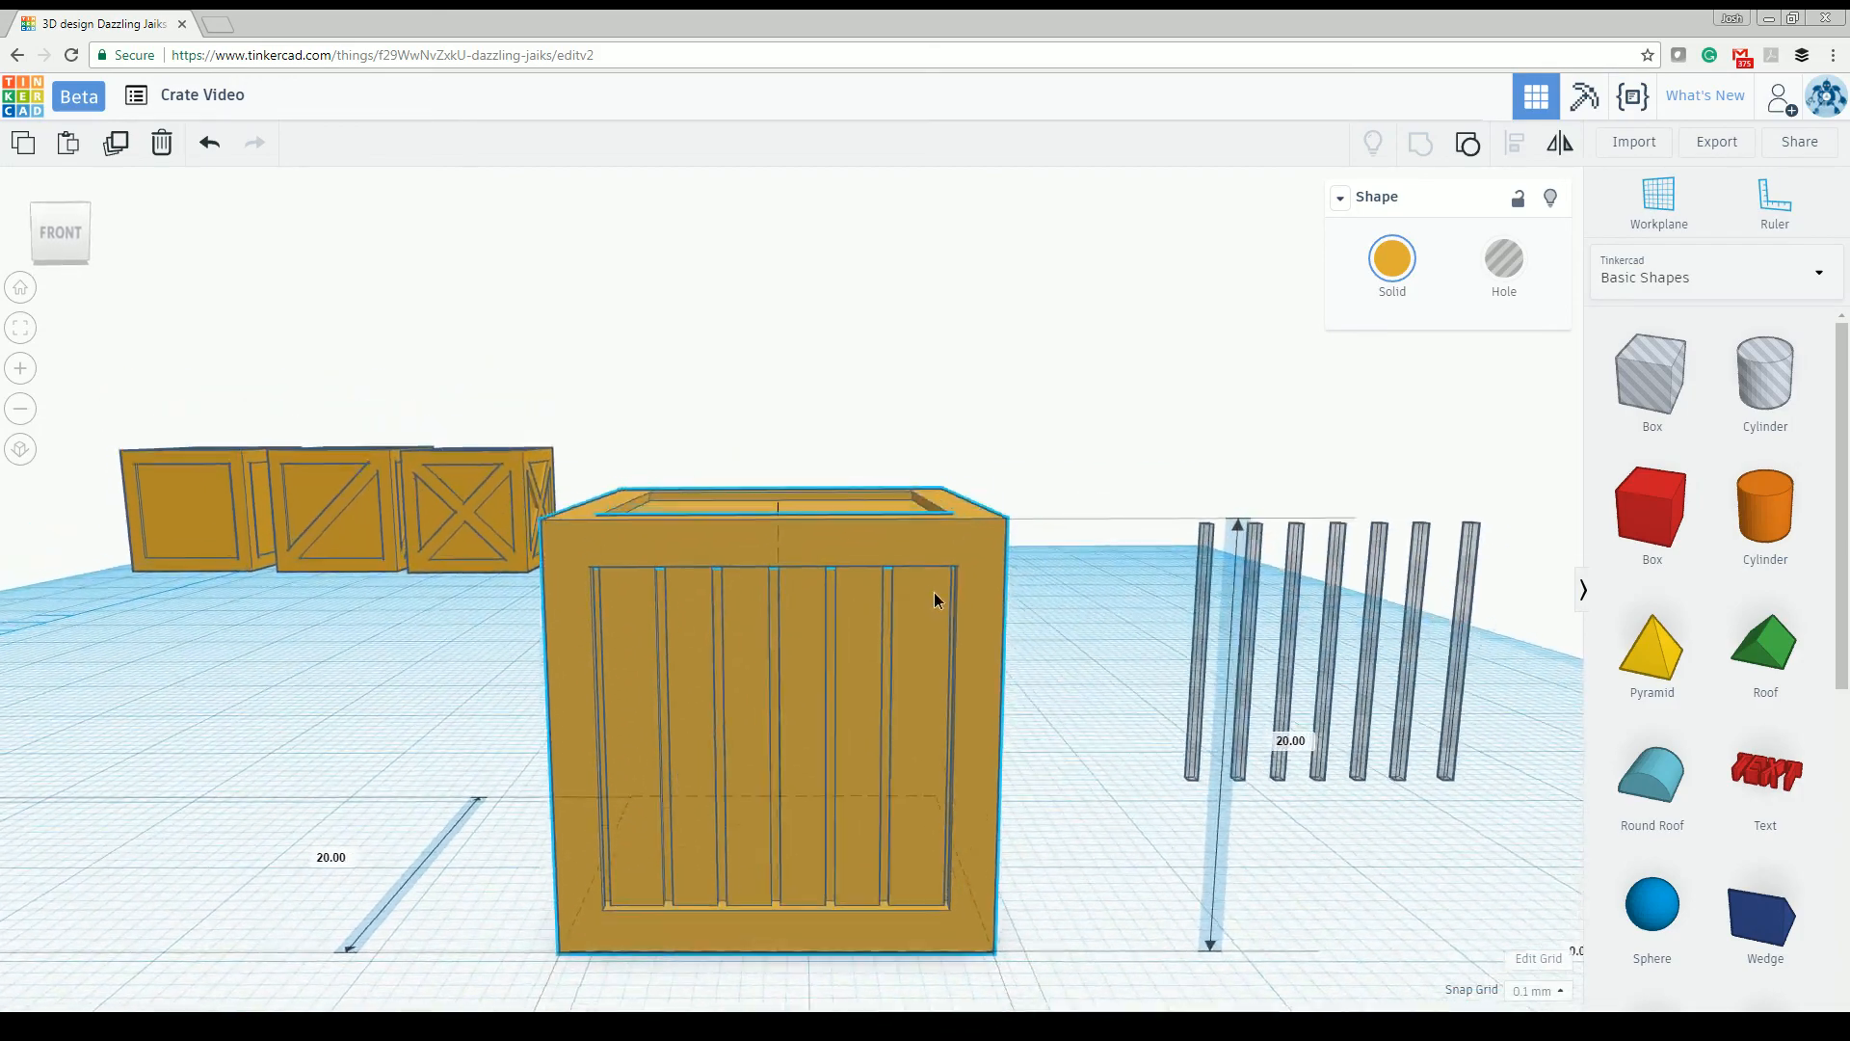
pyautogui.scroll(-4, 933, 592)
pyautogui.moveTo(922, 599); pyautogui.dragTo(984, 667, button='right')
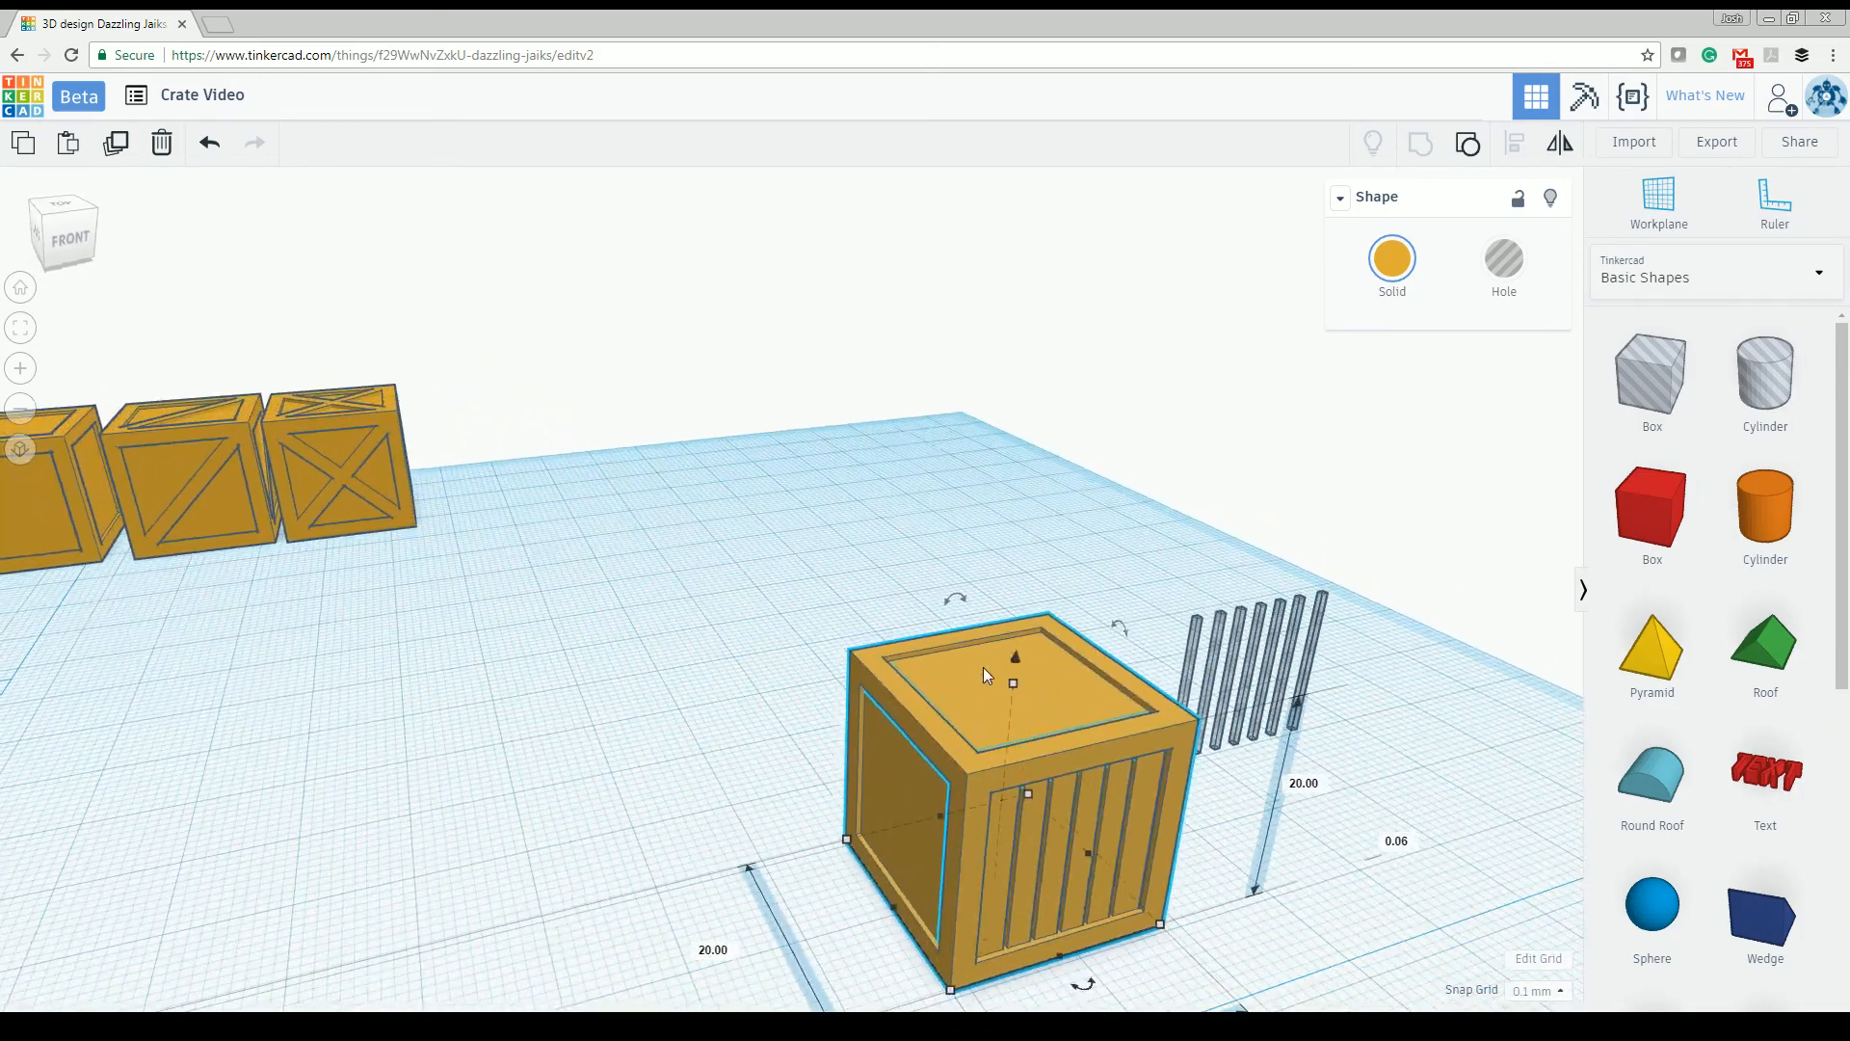
pyautogui.moveTo(1066, 771); pyautogui.dragTo(953, 692, button='right')
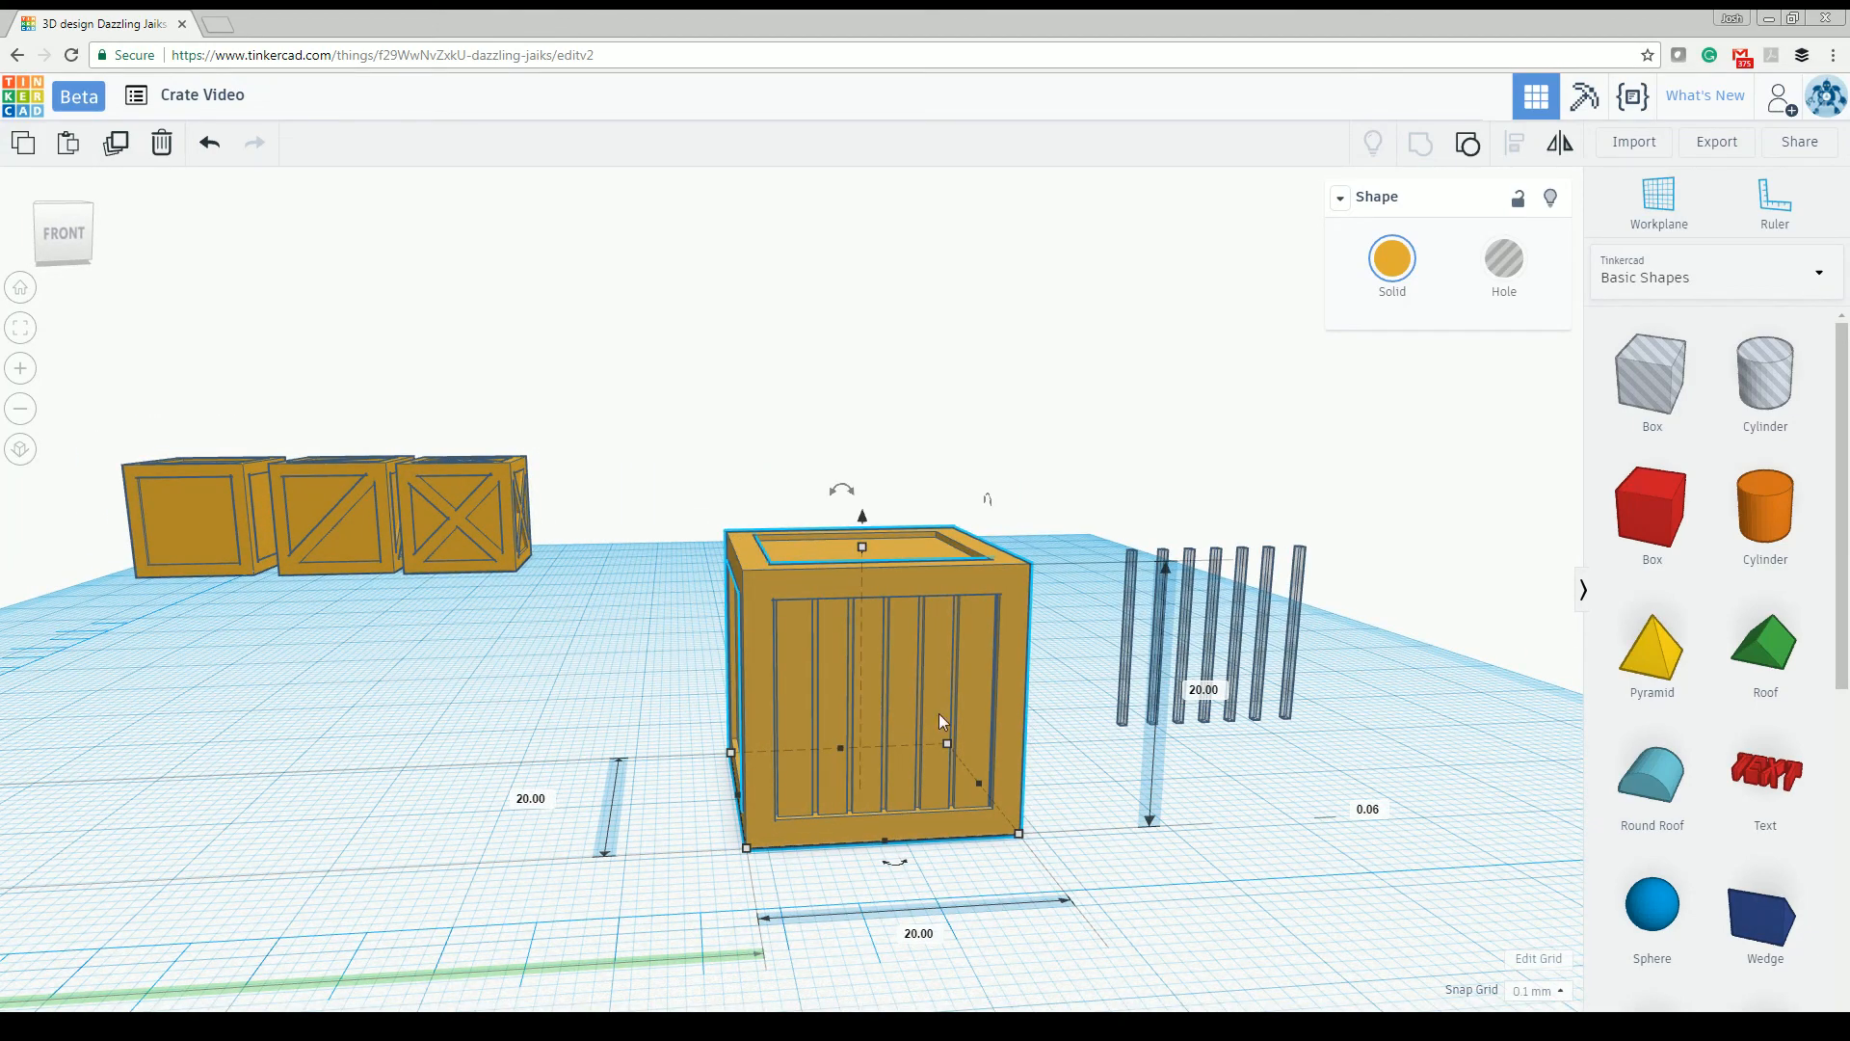
pyautogui.moveTo(998, 726); pyautogui.dragTo(850, 669, button='right')
pyautogui.scroll(-3, 844, 669)
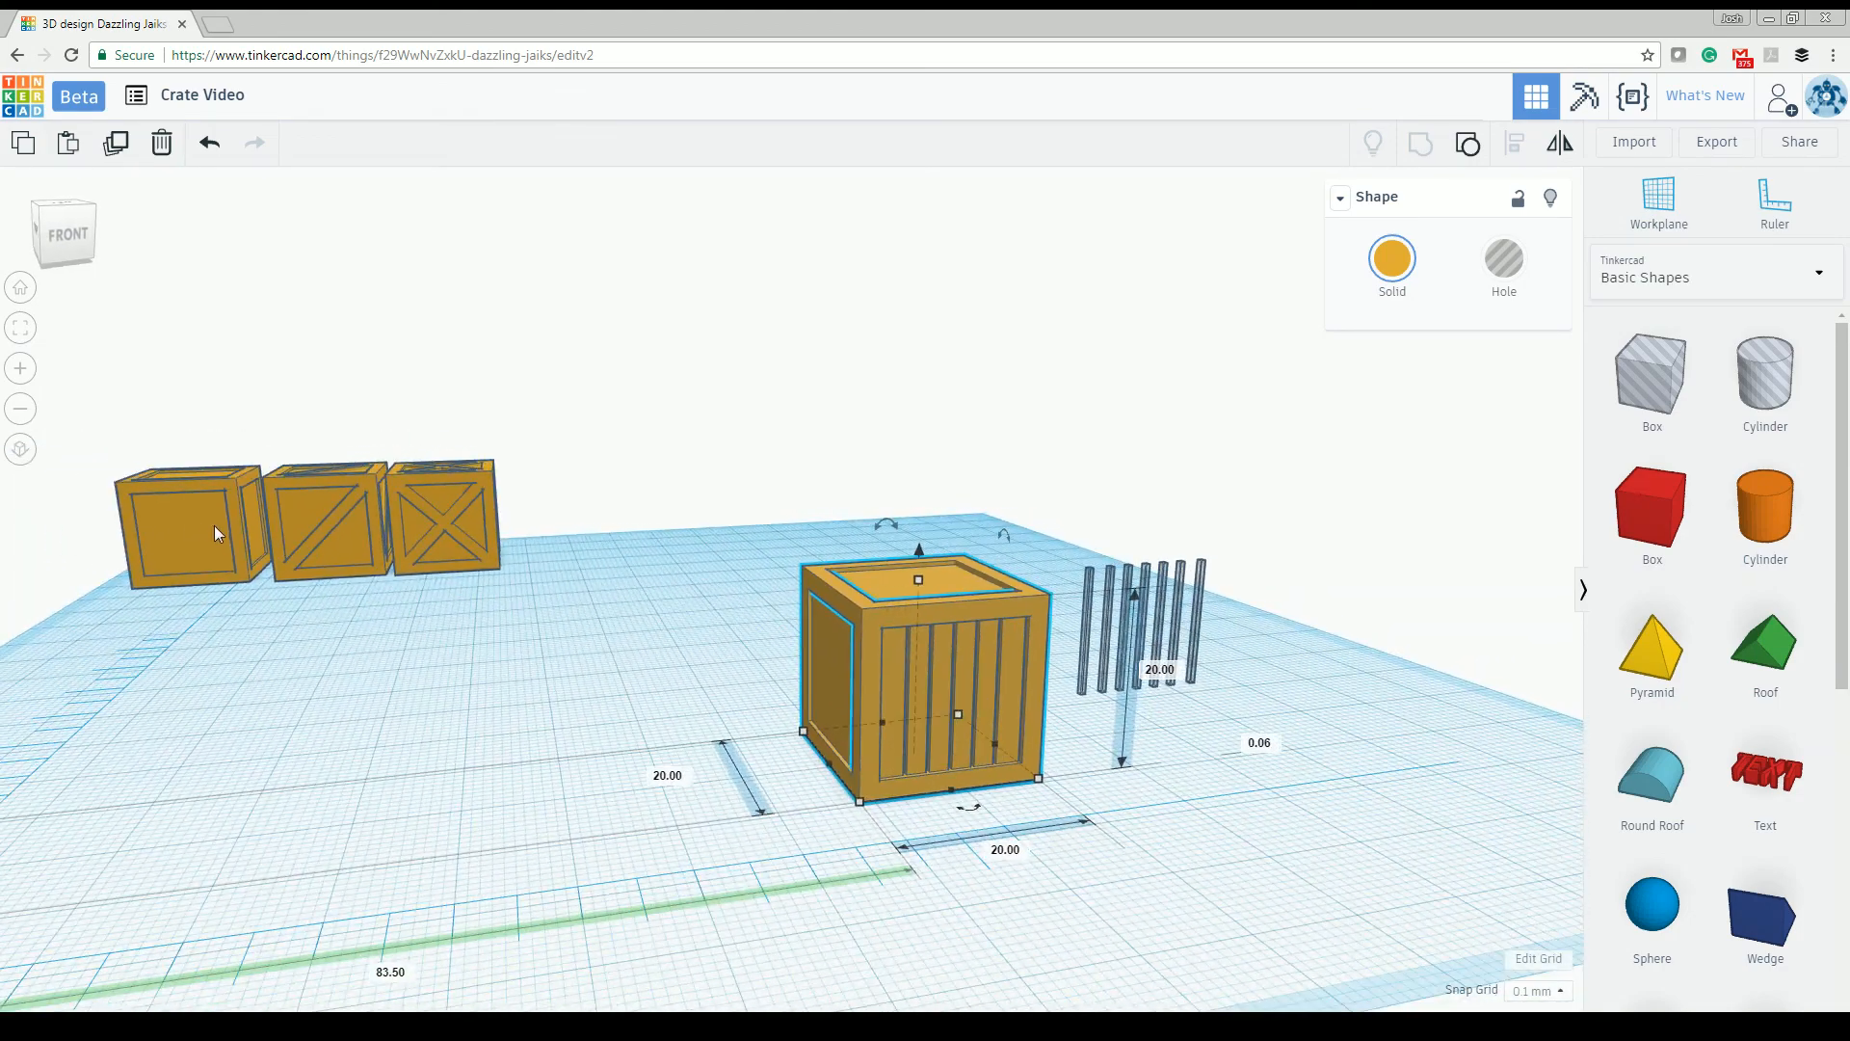
# Step: Move the plain crate out of its row and set it down on the other side of the X-braced crate
pyautogui.moveTo(214, 524); pyautogui.dragTo(484, 731)
pyautogui.scroll(5, 489, 732)
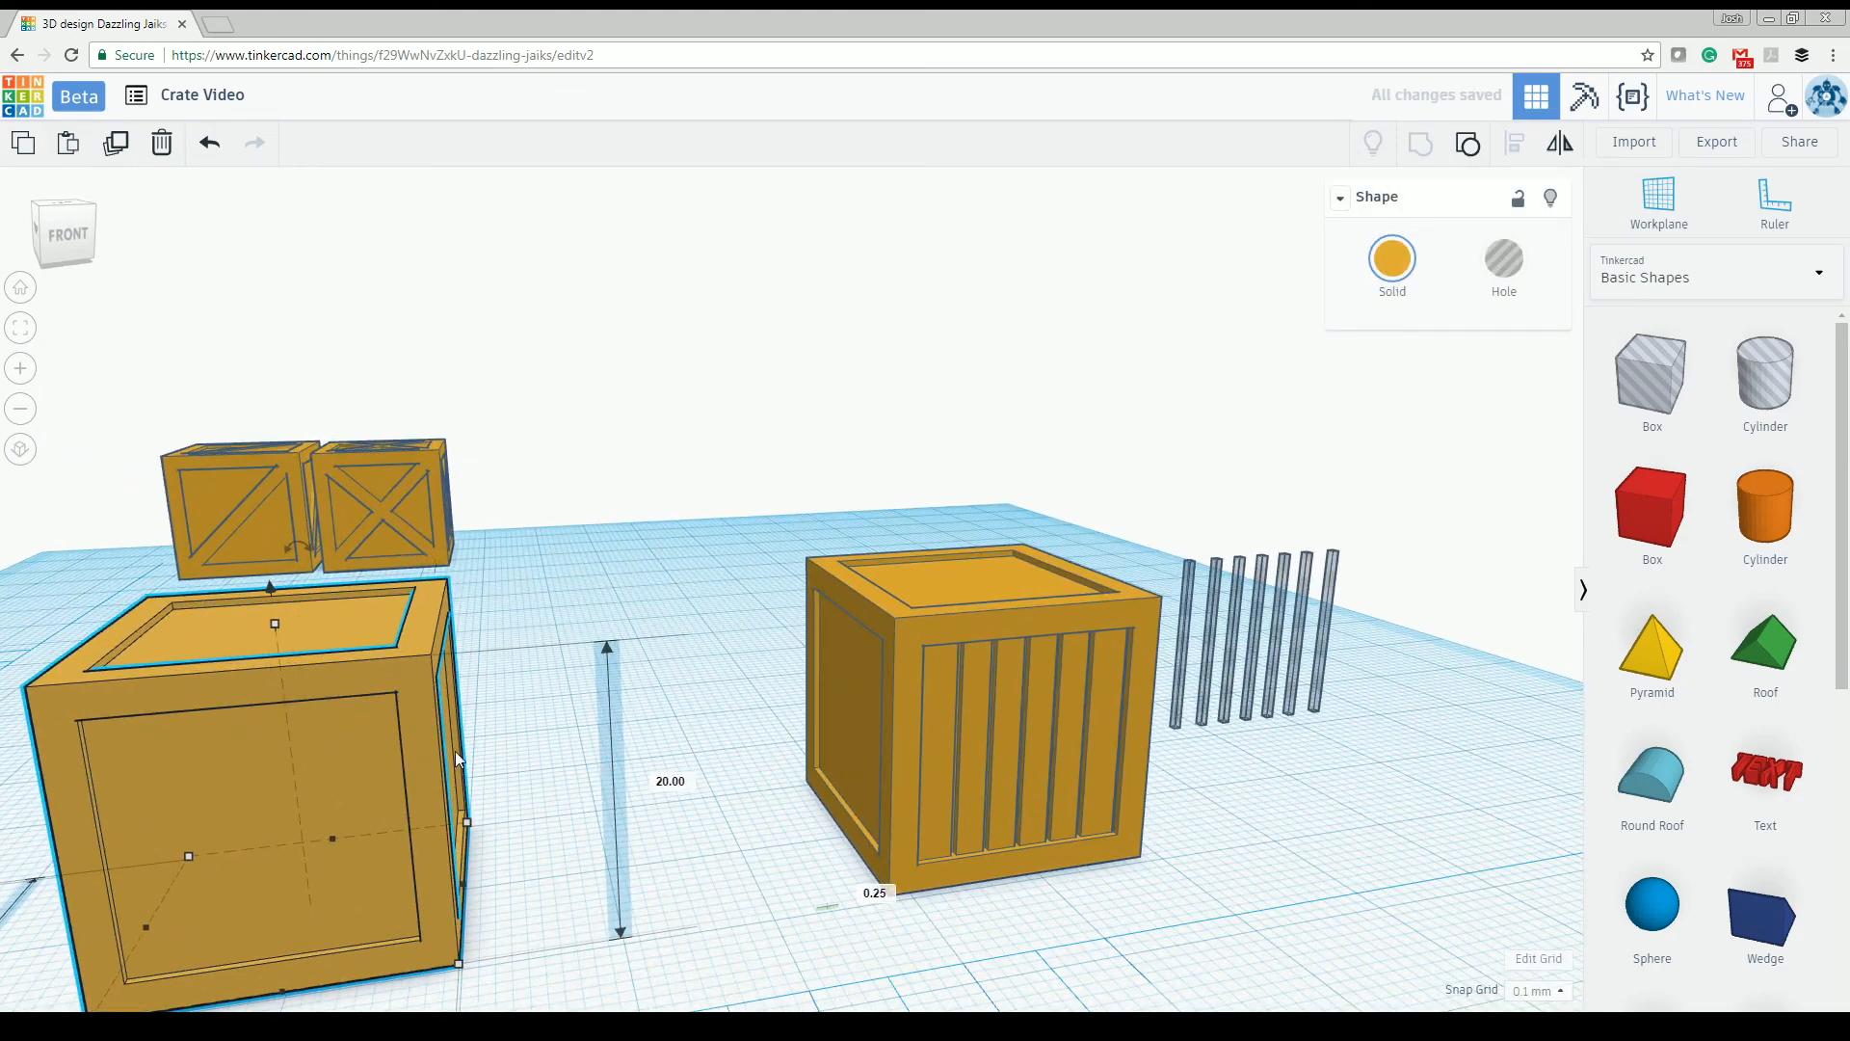
pyautogui.moveTo(544, 742); pyautogui.dragTo(598, 723, button='right')
pyautogui.scroll(-3, 676, 604)
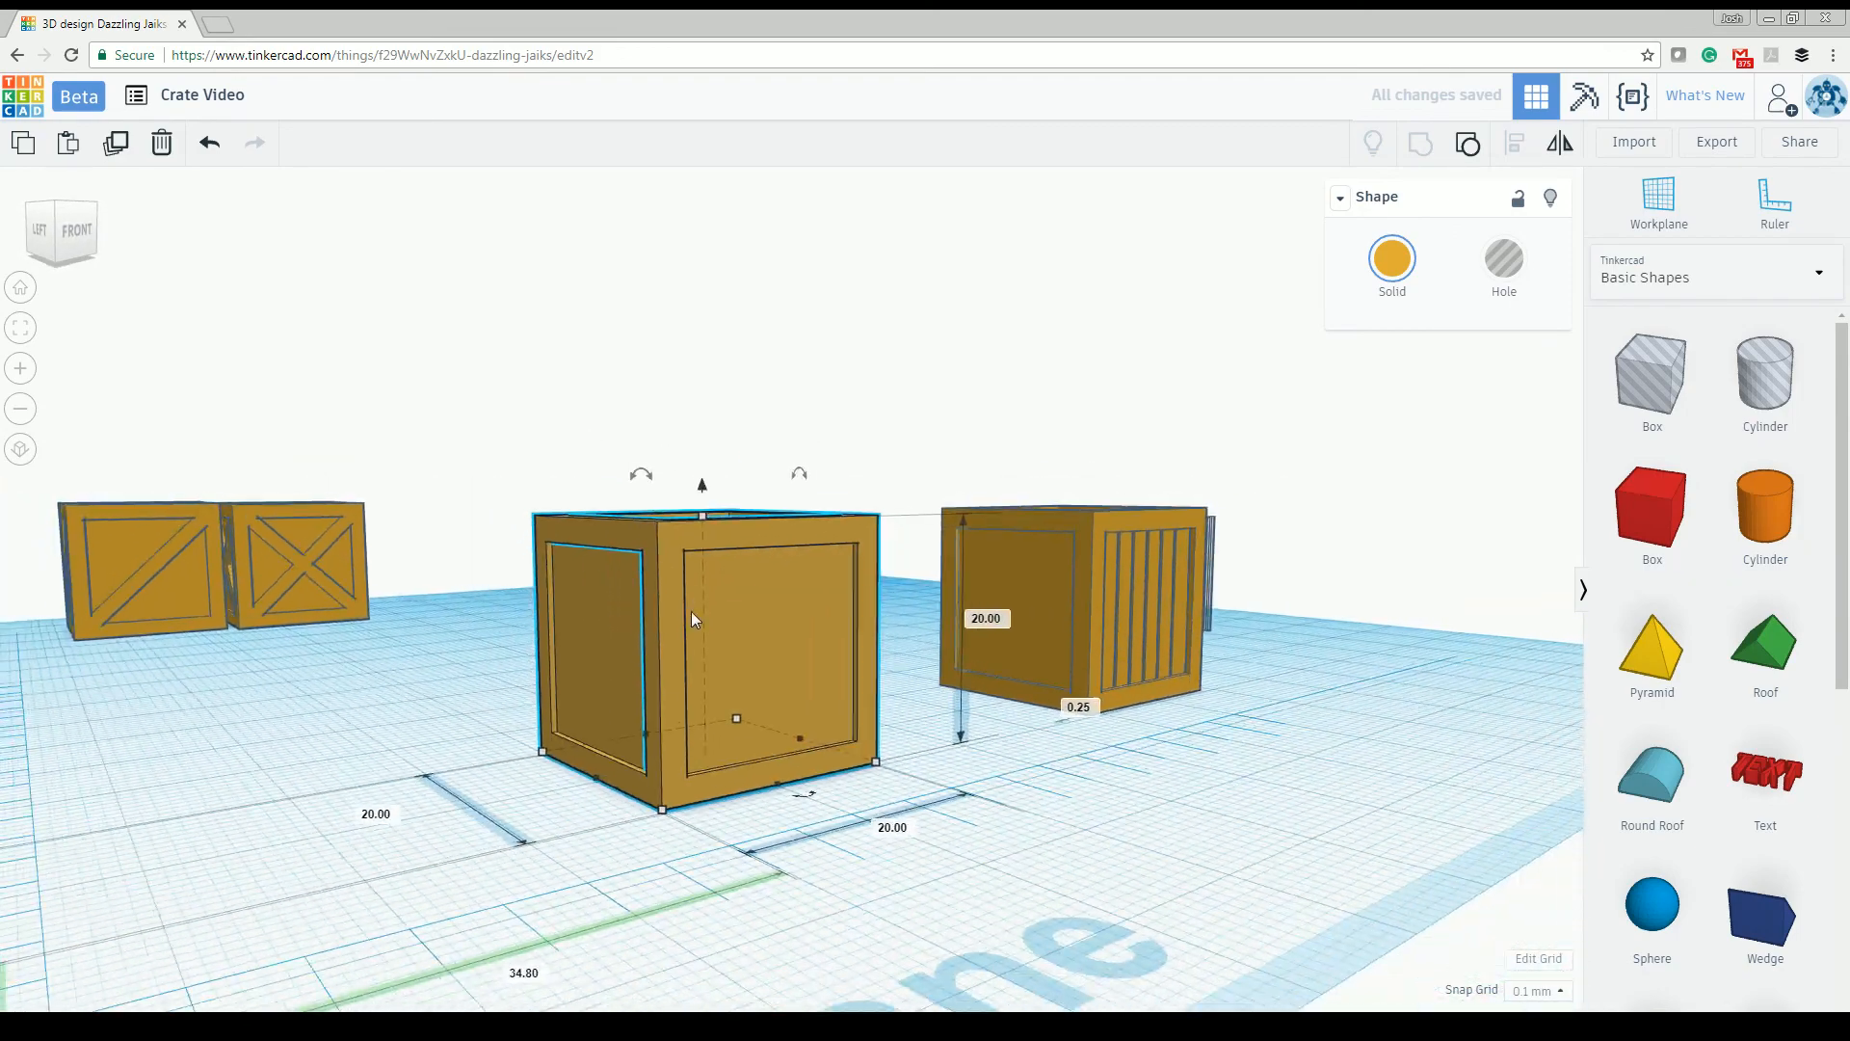
pyautogui.moveTo(691, 611); pyautogui.dragTo(754, 472, button='right')
pyautogui.scroll(-2, 819, 667)
pyautogui.scroll(4, 821, 668)
# Step: Move the spare hole-strip group close to the grooved crate's right side and rotate it 90° about the vertical axis
pyautogui.scroll(-1, 821, 665)
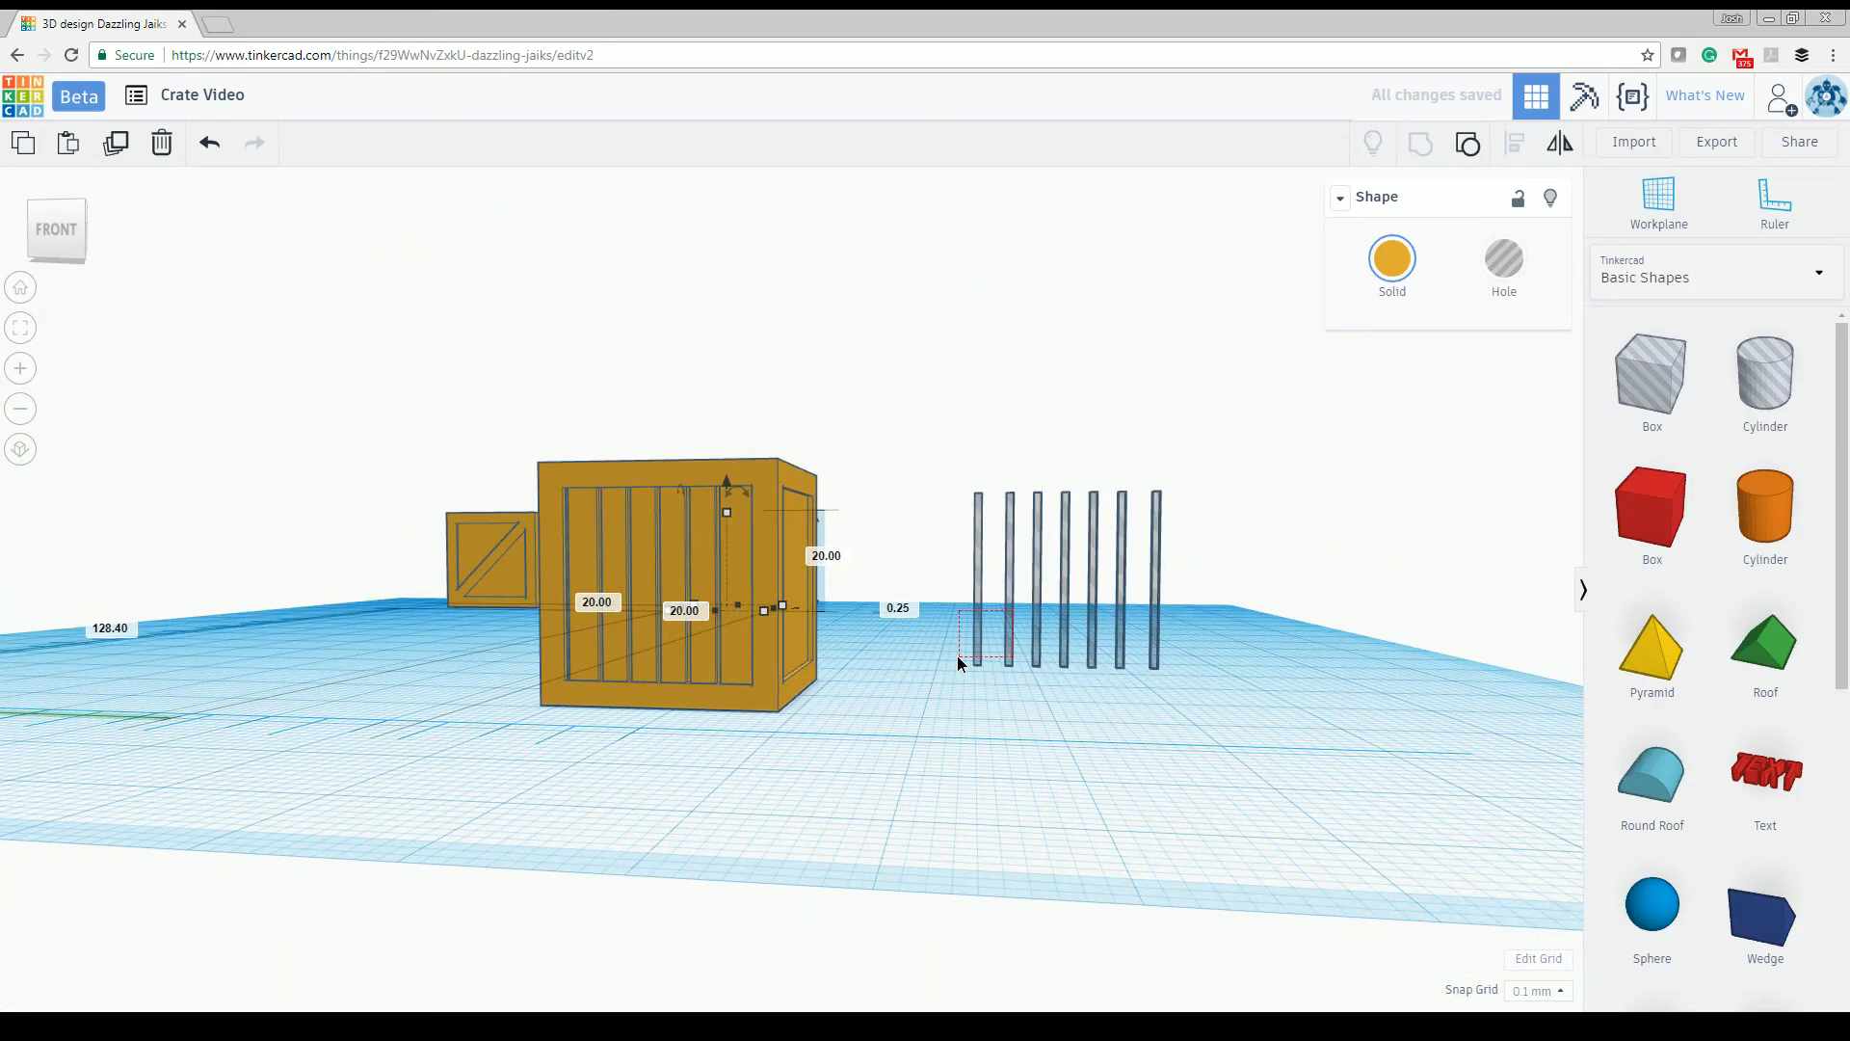
pyautogui.moveTo(957, 656); pyautogui.dragTo(829, 646)
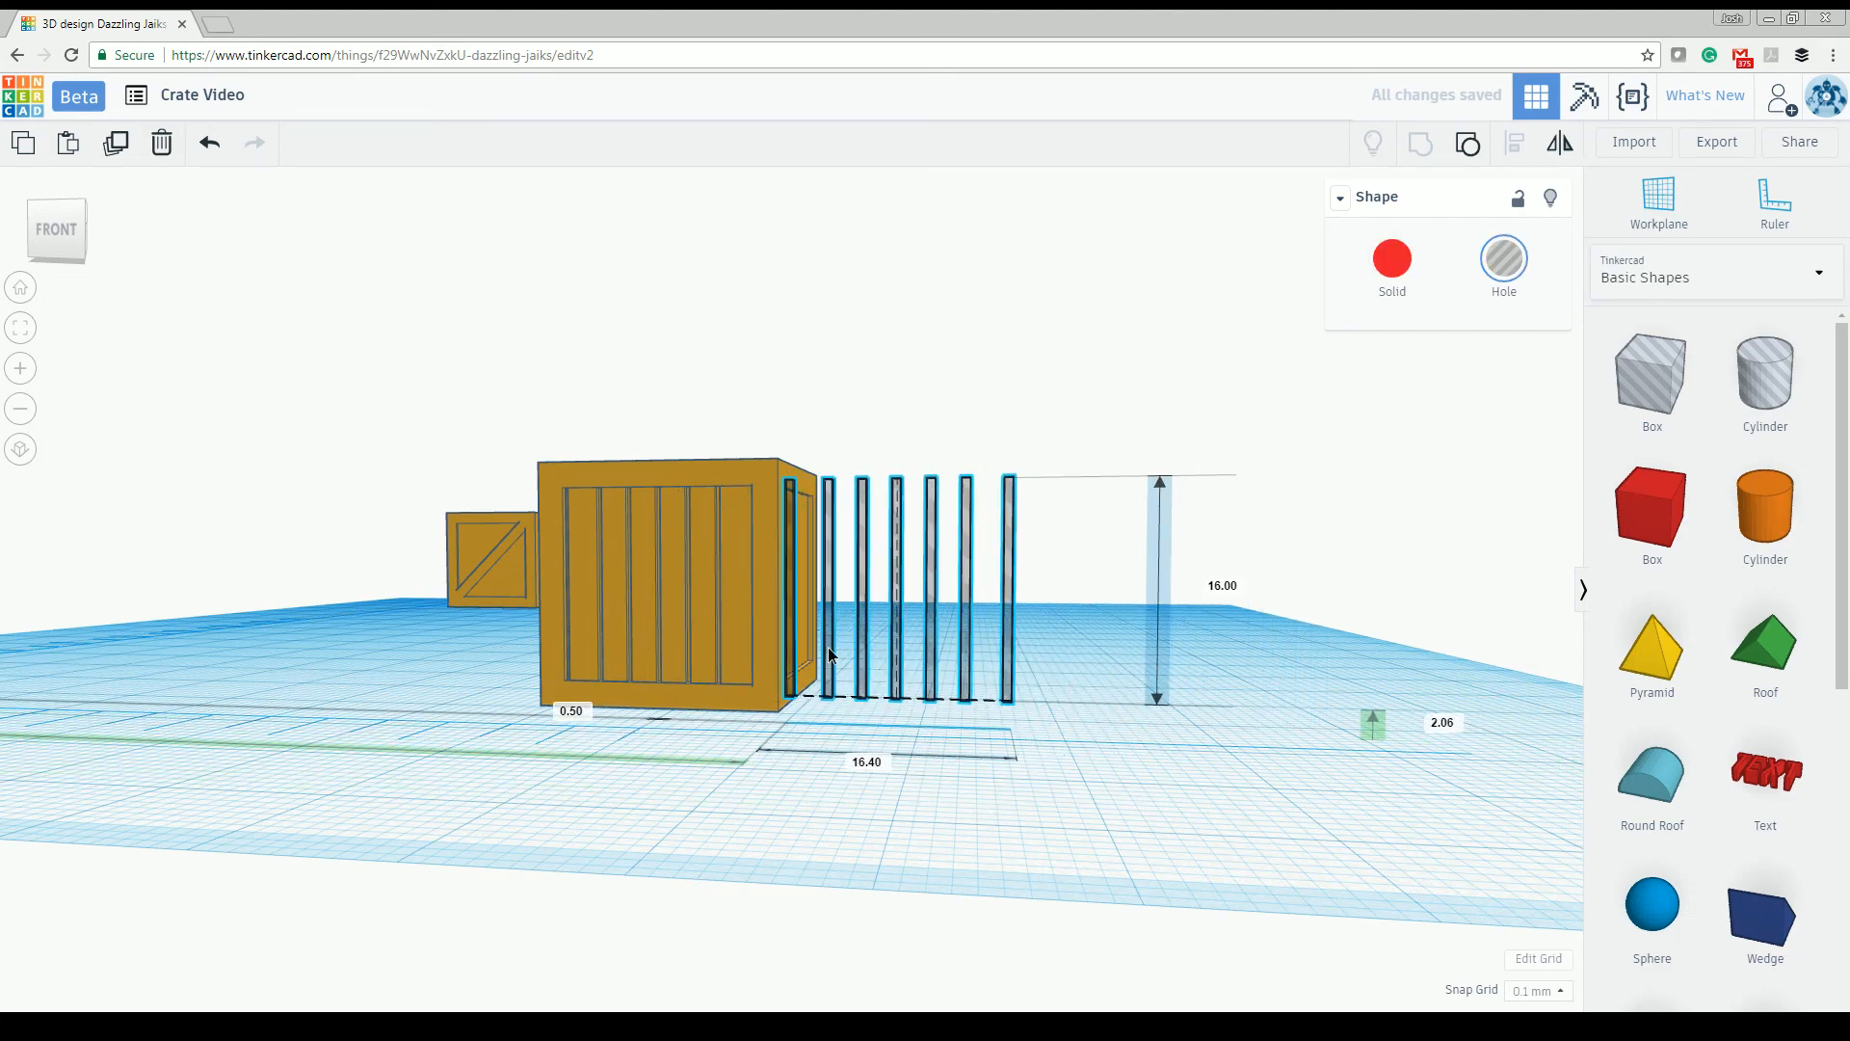
pyautogui.scroll(5, 844, 675)
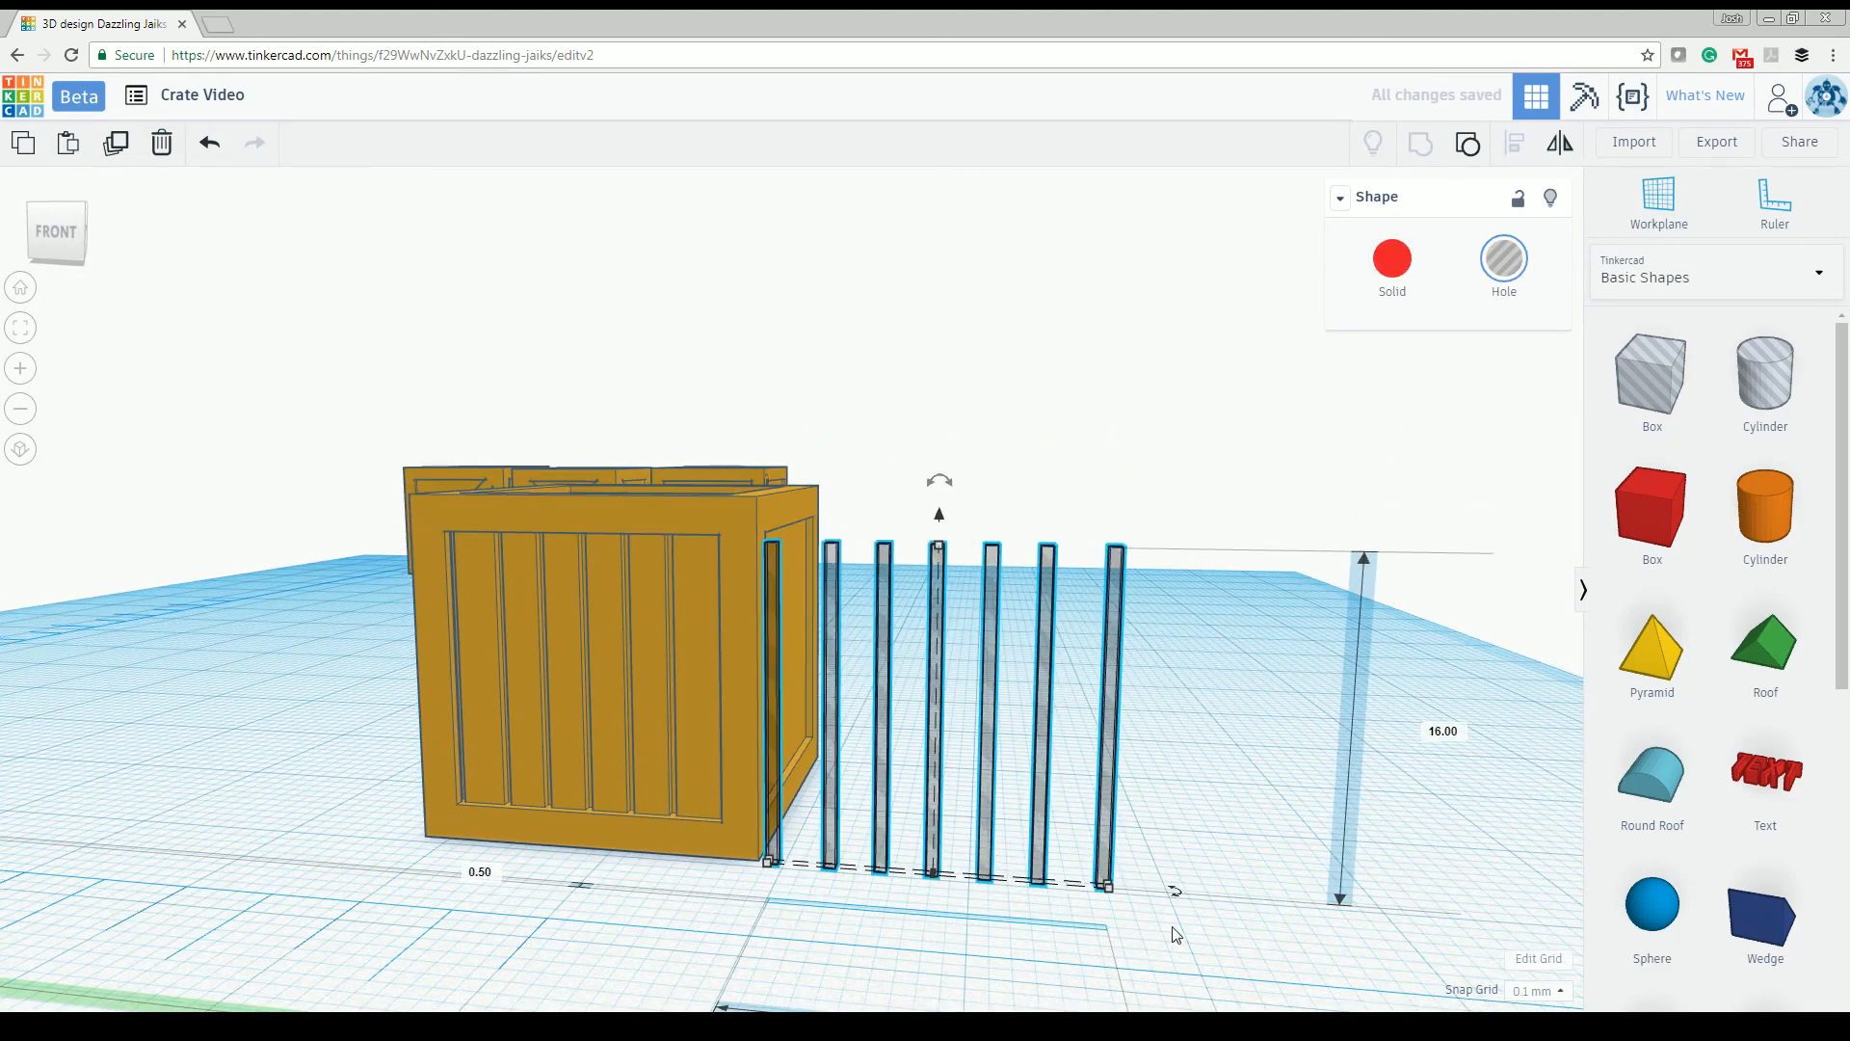
pyautogui.moveTo(1176, 891); pyautogui.dragTo(949, 779)
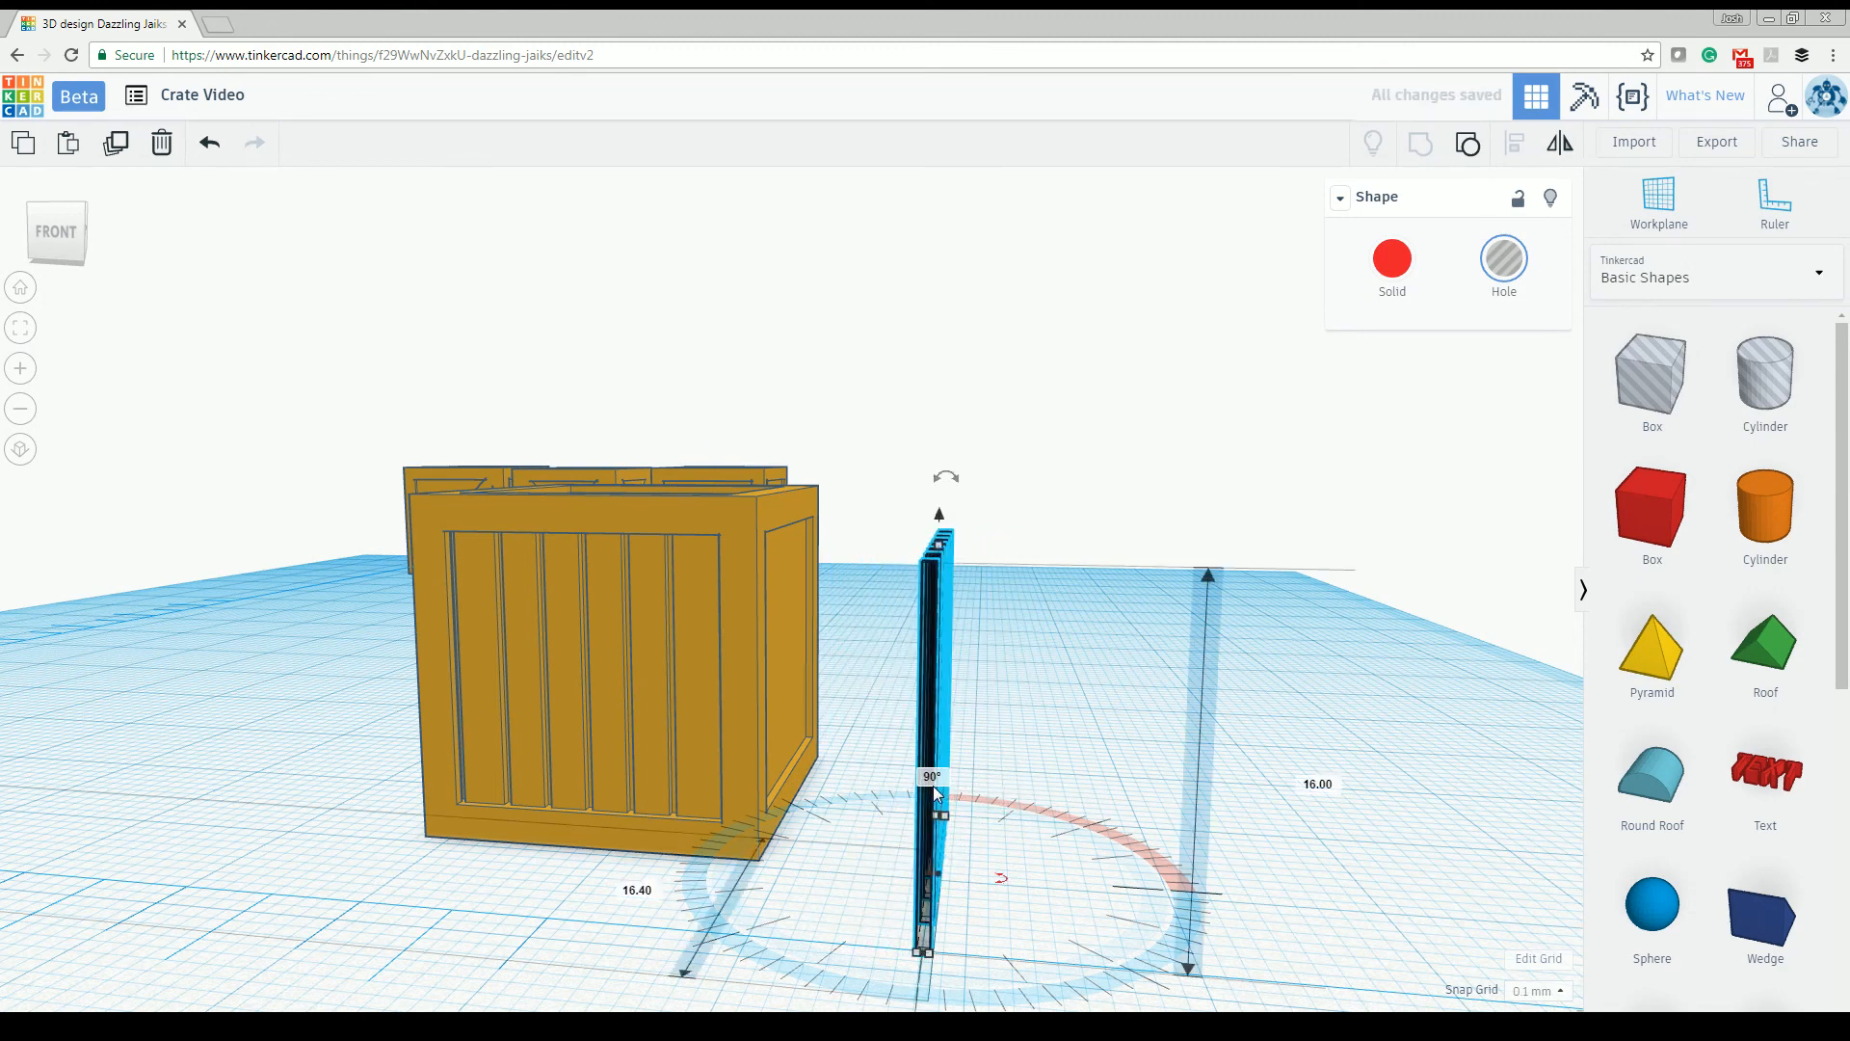
# Step: Duplicate the rotated hole-strip group three times and place the copies apart, away from the crate's right side
pyautogui.hotkey('ctrl', 'd')
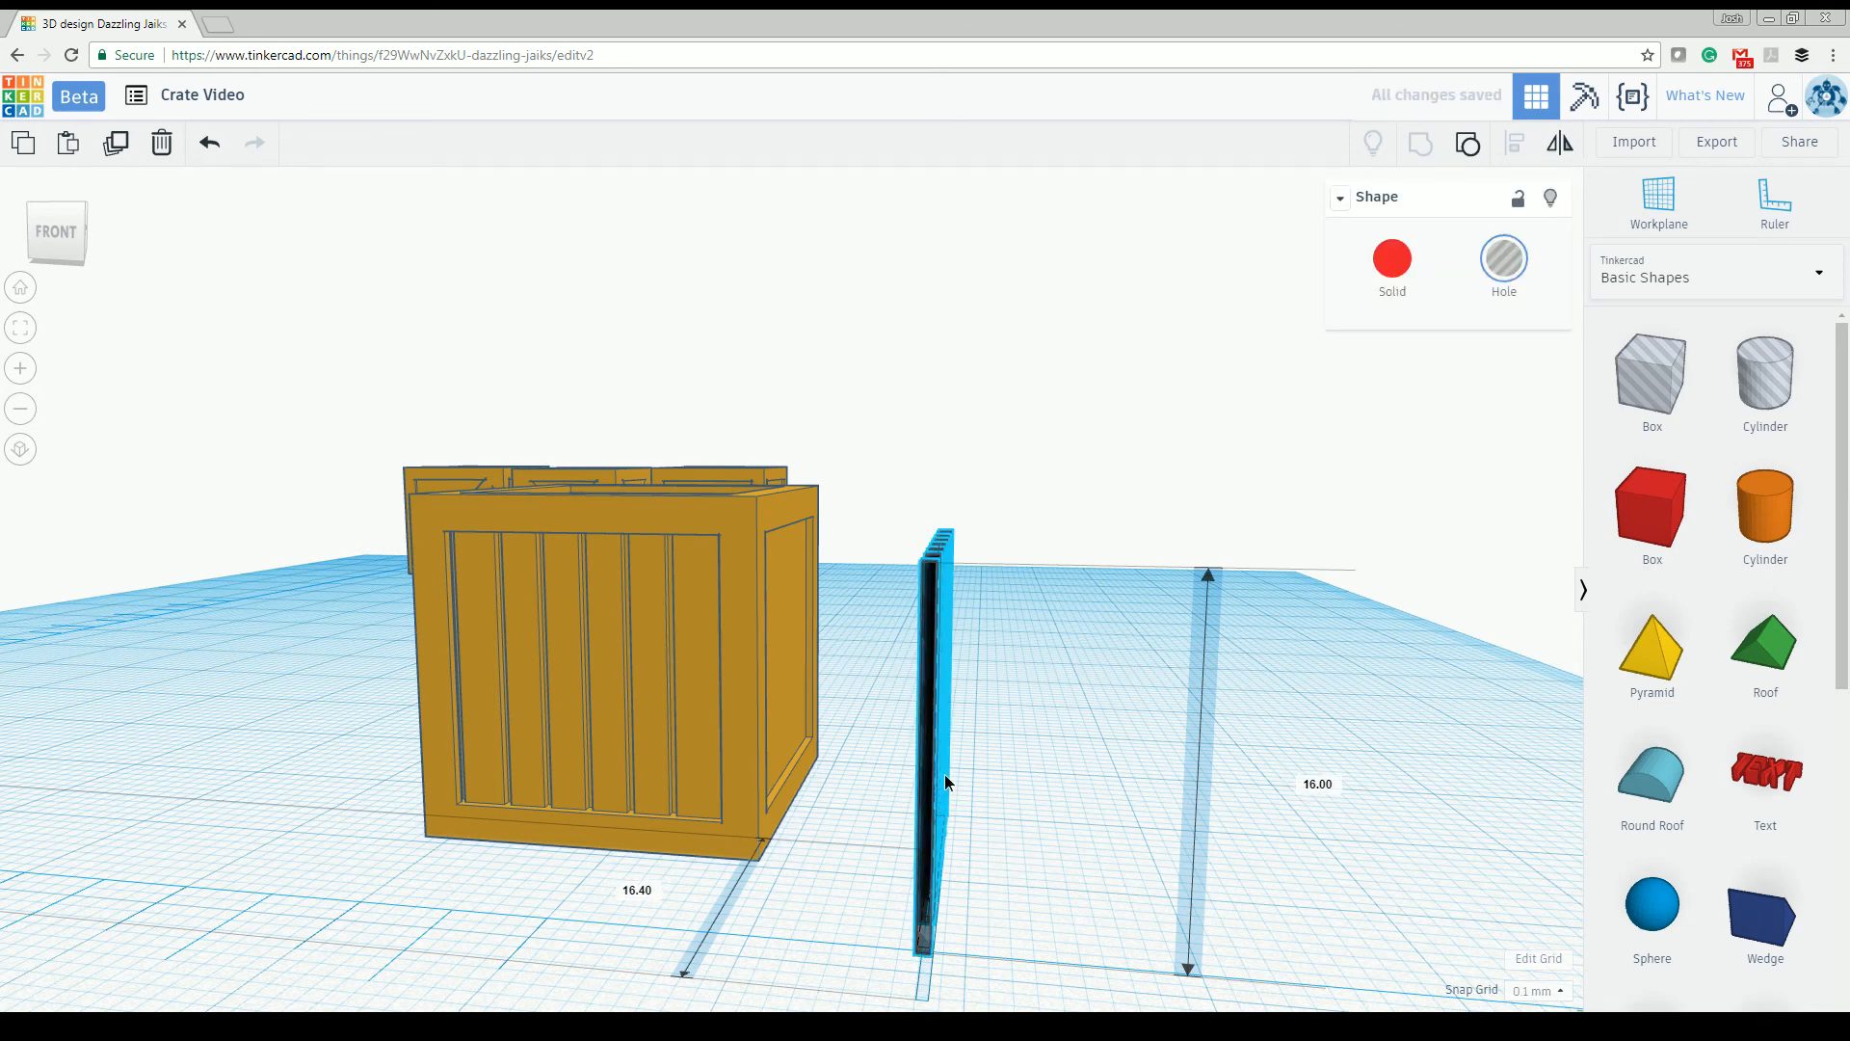
pyautogui.moveTo(946, 783); pyautogui.dragTo(1185, 699)
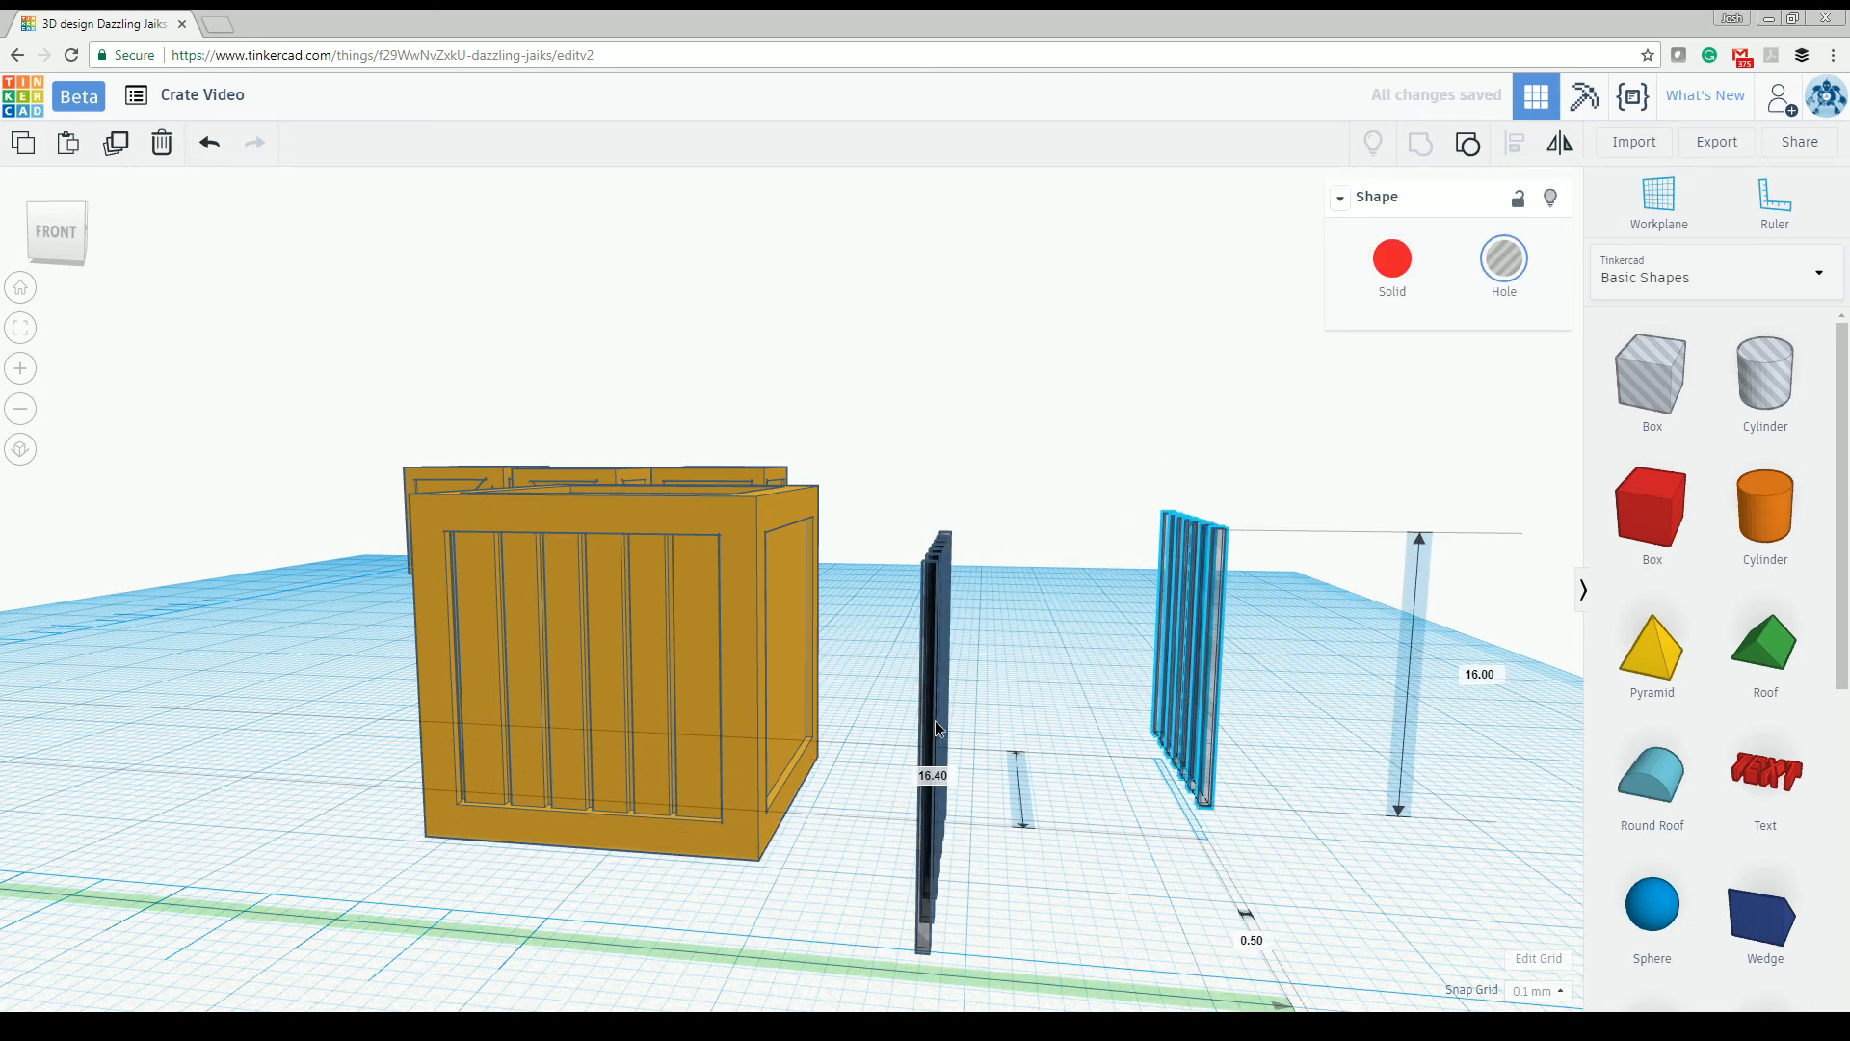
pyautogui.moveTo(935, 720); pyautogui.dragTo(1151, 641)
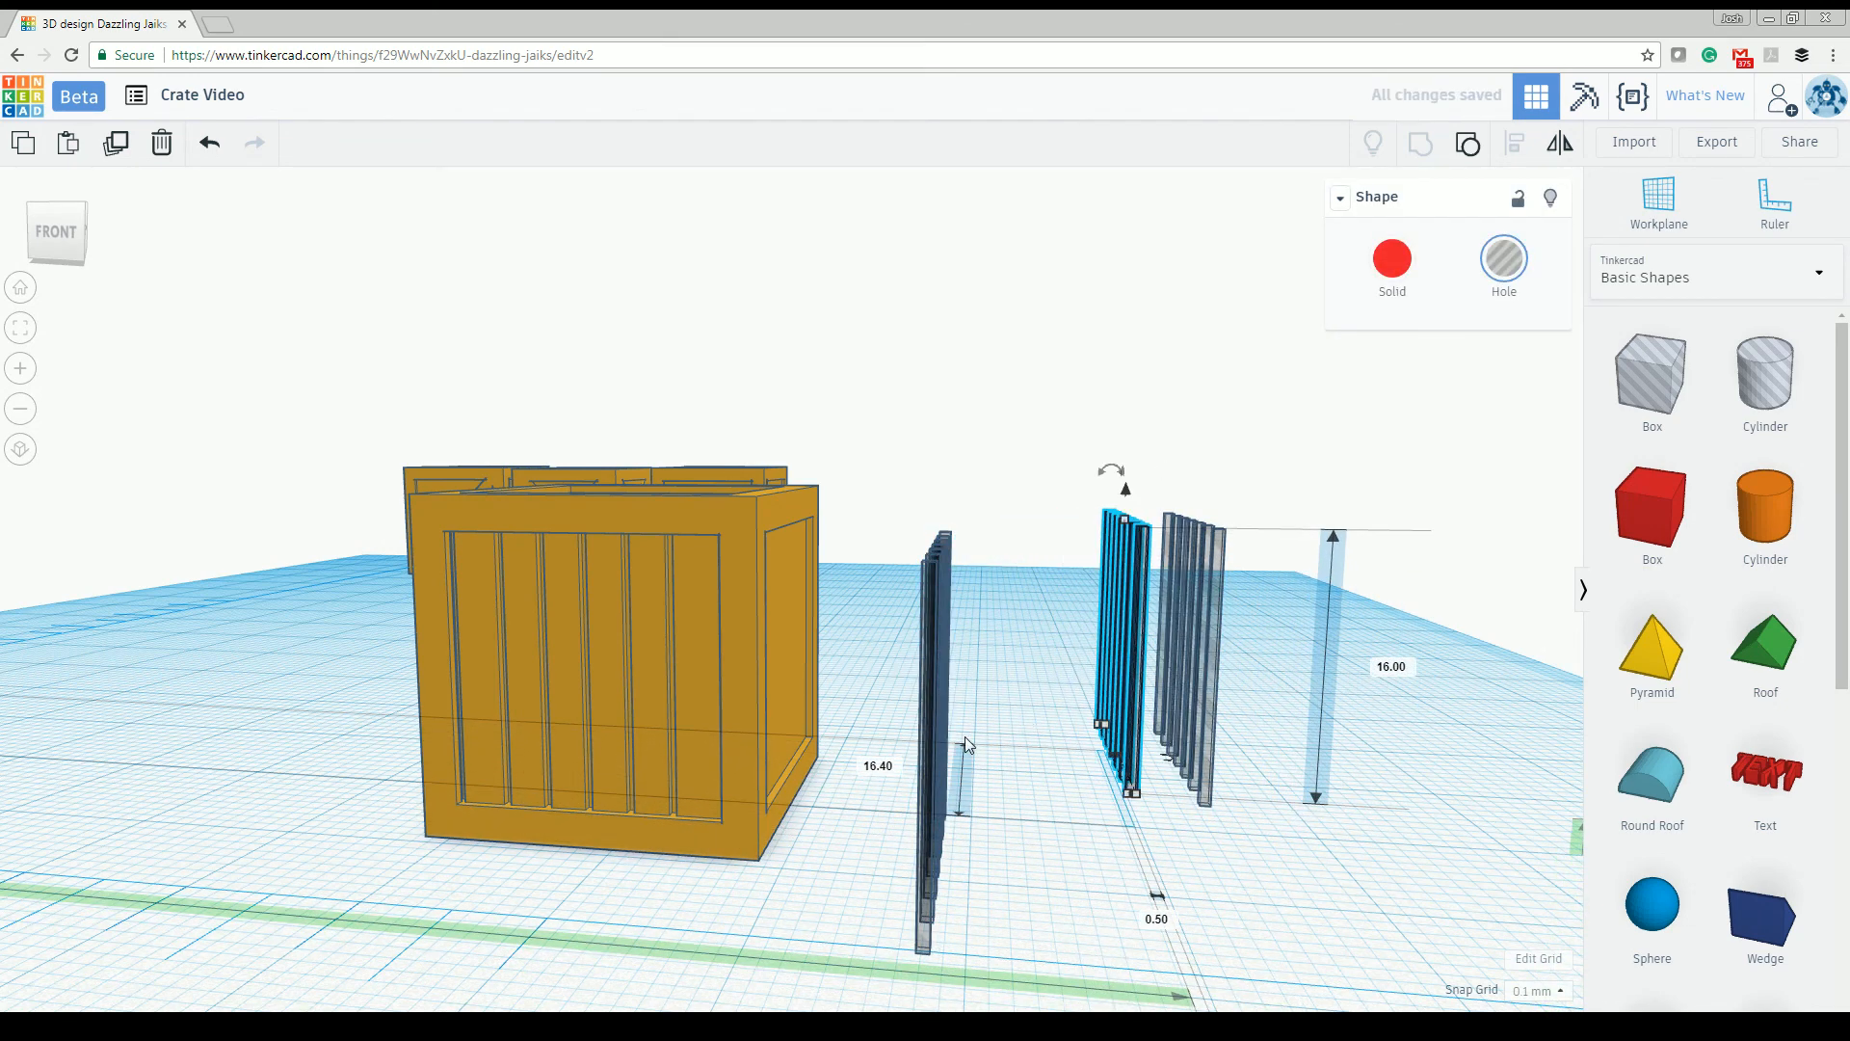
pyautogui.click(935, 743)
pyautogui.hotkey('ctrl', 'd')
pyautogui.moveTo(934, 742); pyautogui.dragTo(1068, 639)
# Step: Move the nearest rotated hole-strip group into the recessed panel on the crate's right side
pyautogui.moveTo(1062, 651); pyautogui.dragTo(1038, 711, button='right')
pyautogui.moveTo(893, 846); pyautogui.dragTo(715, 890, button='right')
pyautogui.click(715, 848)
pyautogui.moveTo(715, 848); pyautogui.dragTo(681, 732)
pyautogui.moveTo(738, 786); pyautogui.dragTo(616, 827, button='right')
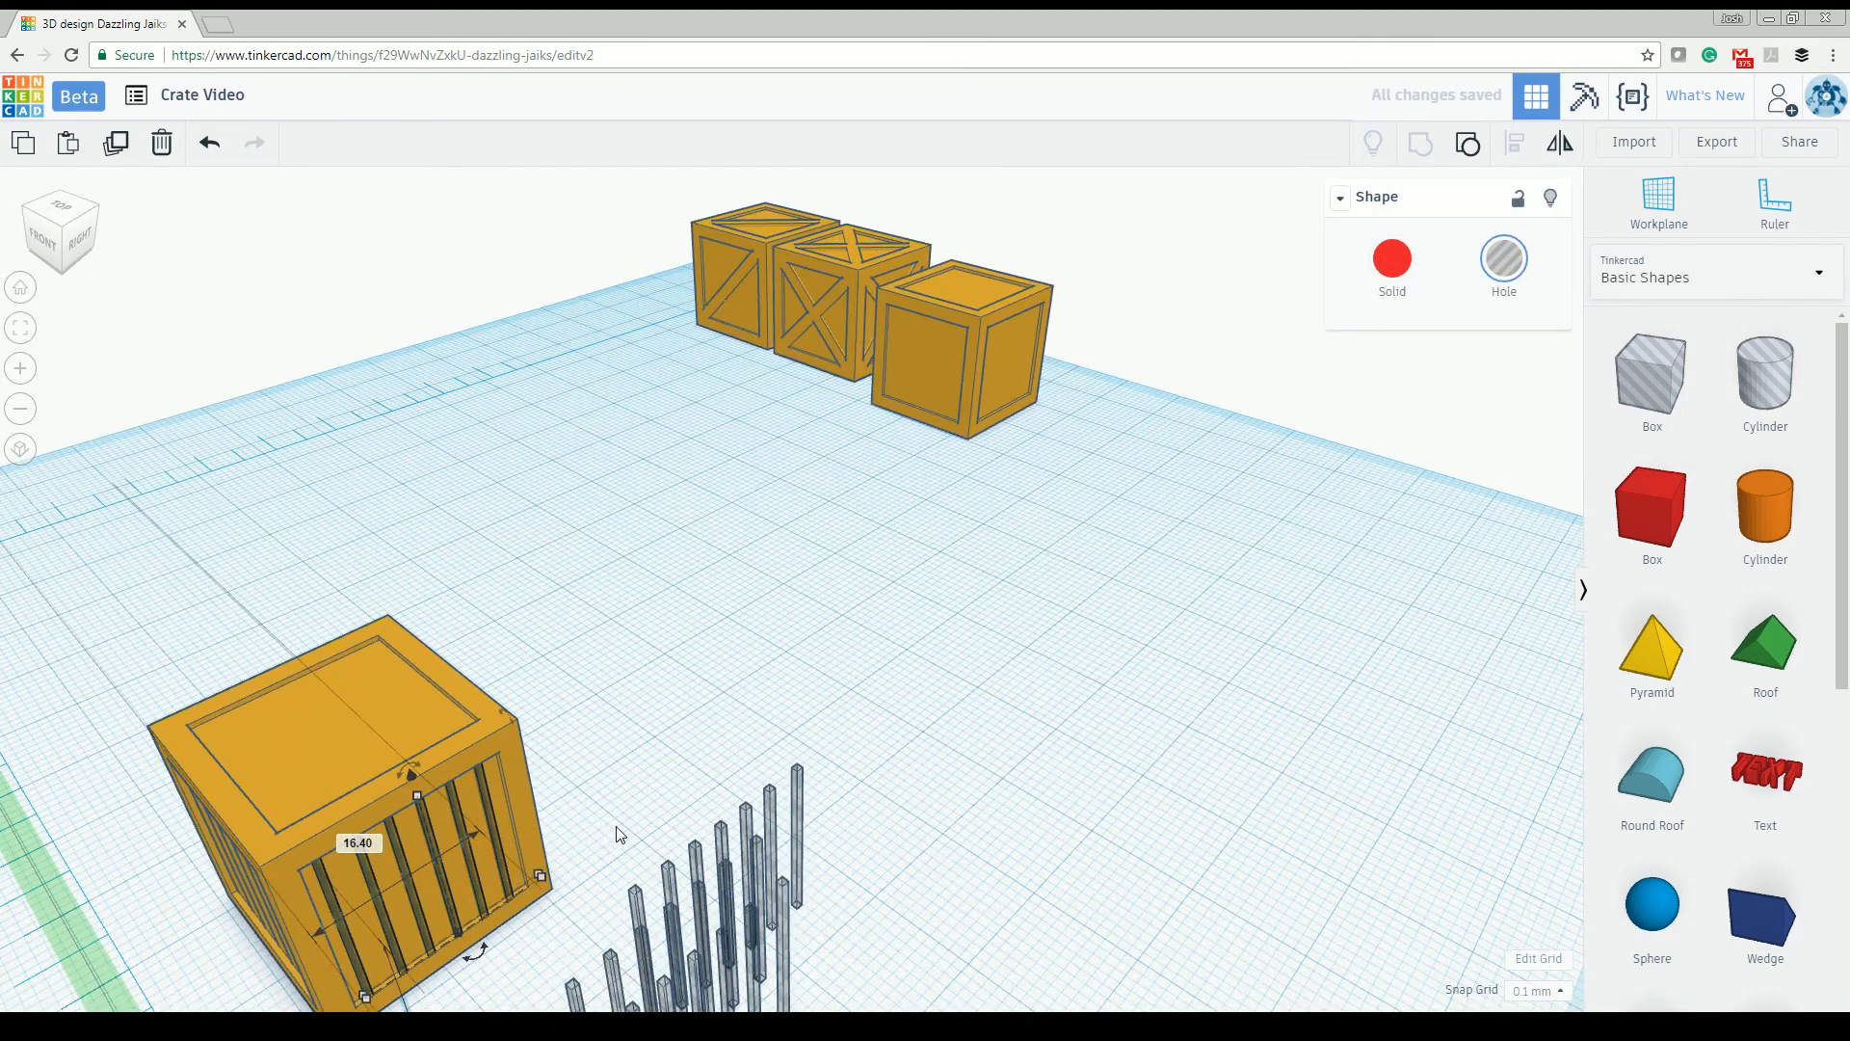
pyautogui.moveTo(632, 806); pyautogui.dragTo(495, 885)
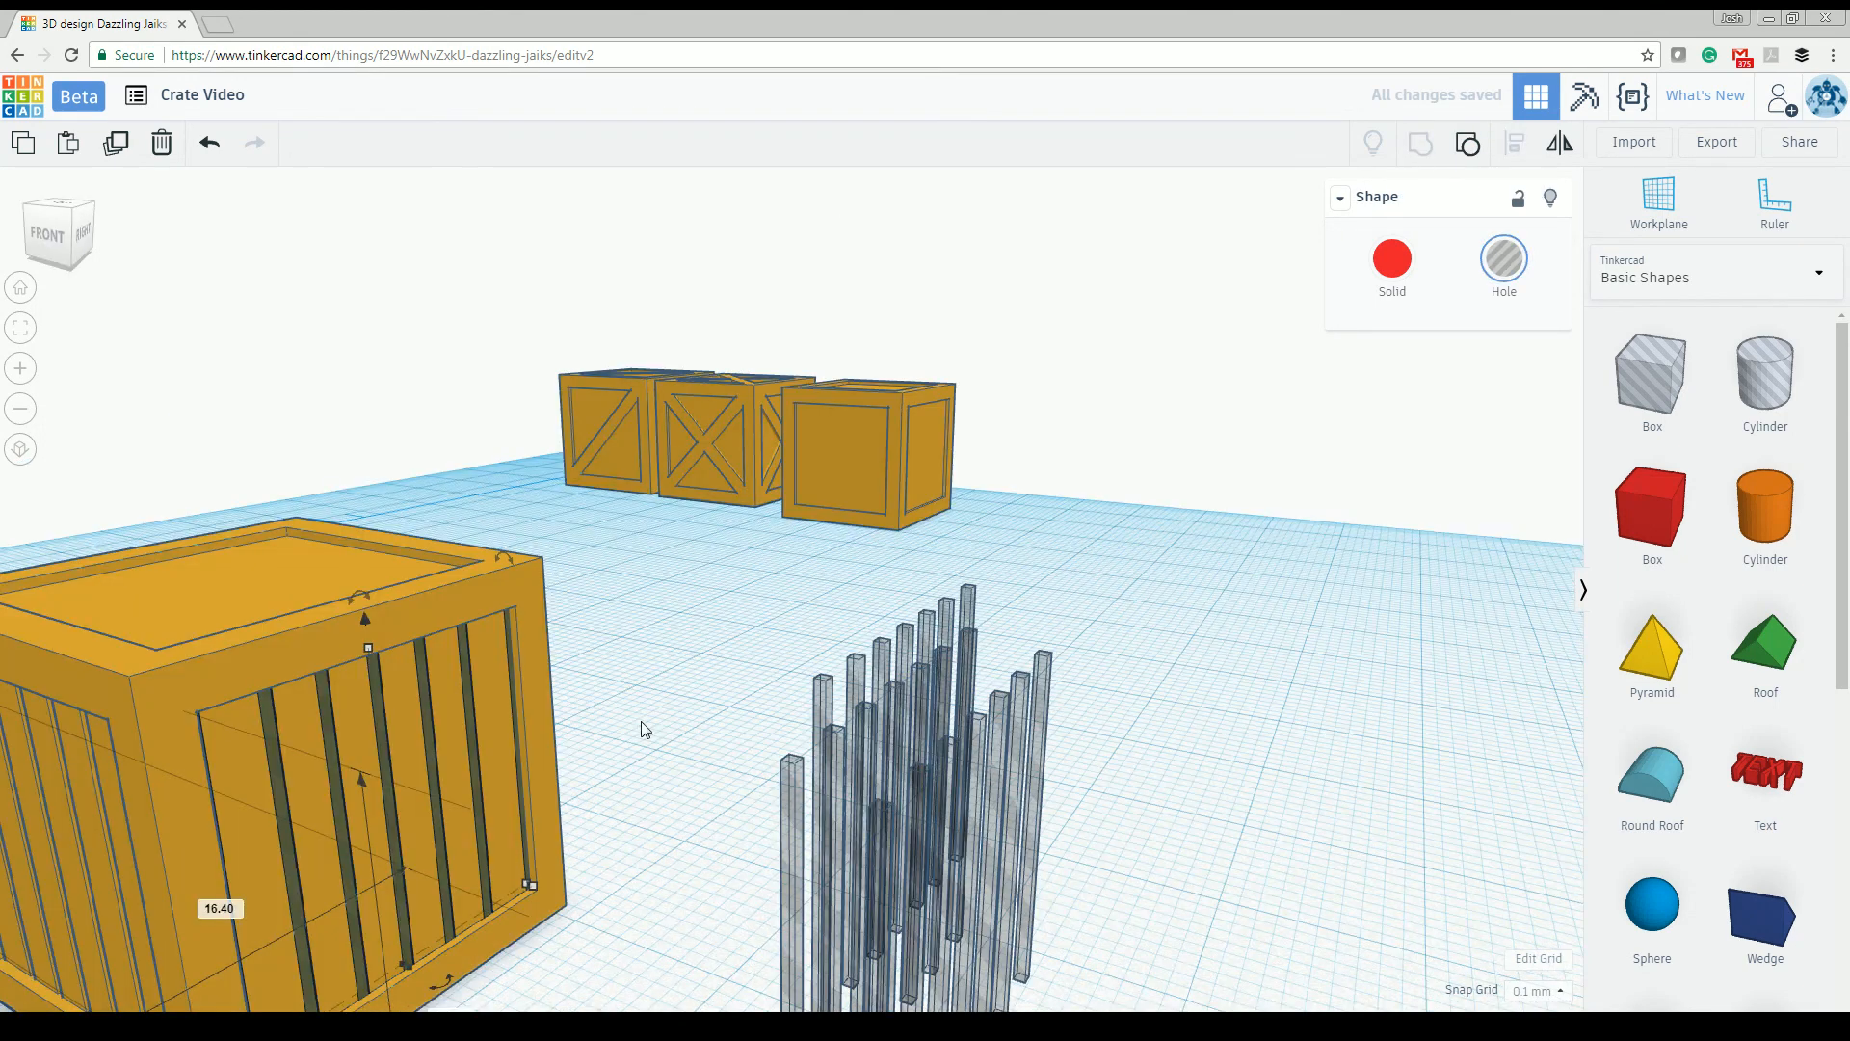
# Step: Group the crate with the embedded hole strips to cut the right-side grooves, and move the crate nearer the spare strips
pyautogui.moveTo(221, 860); pyautogui.dragTo(221, 861)
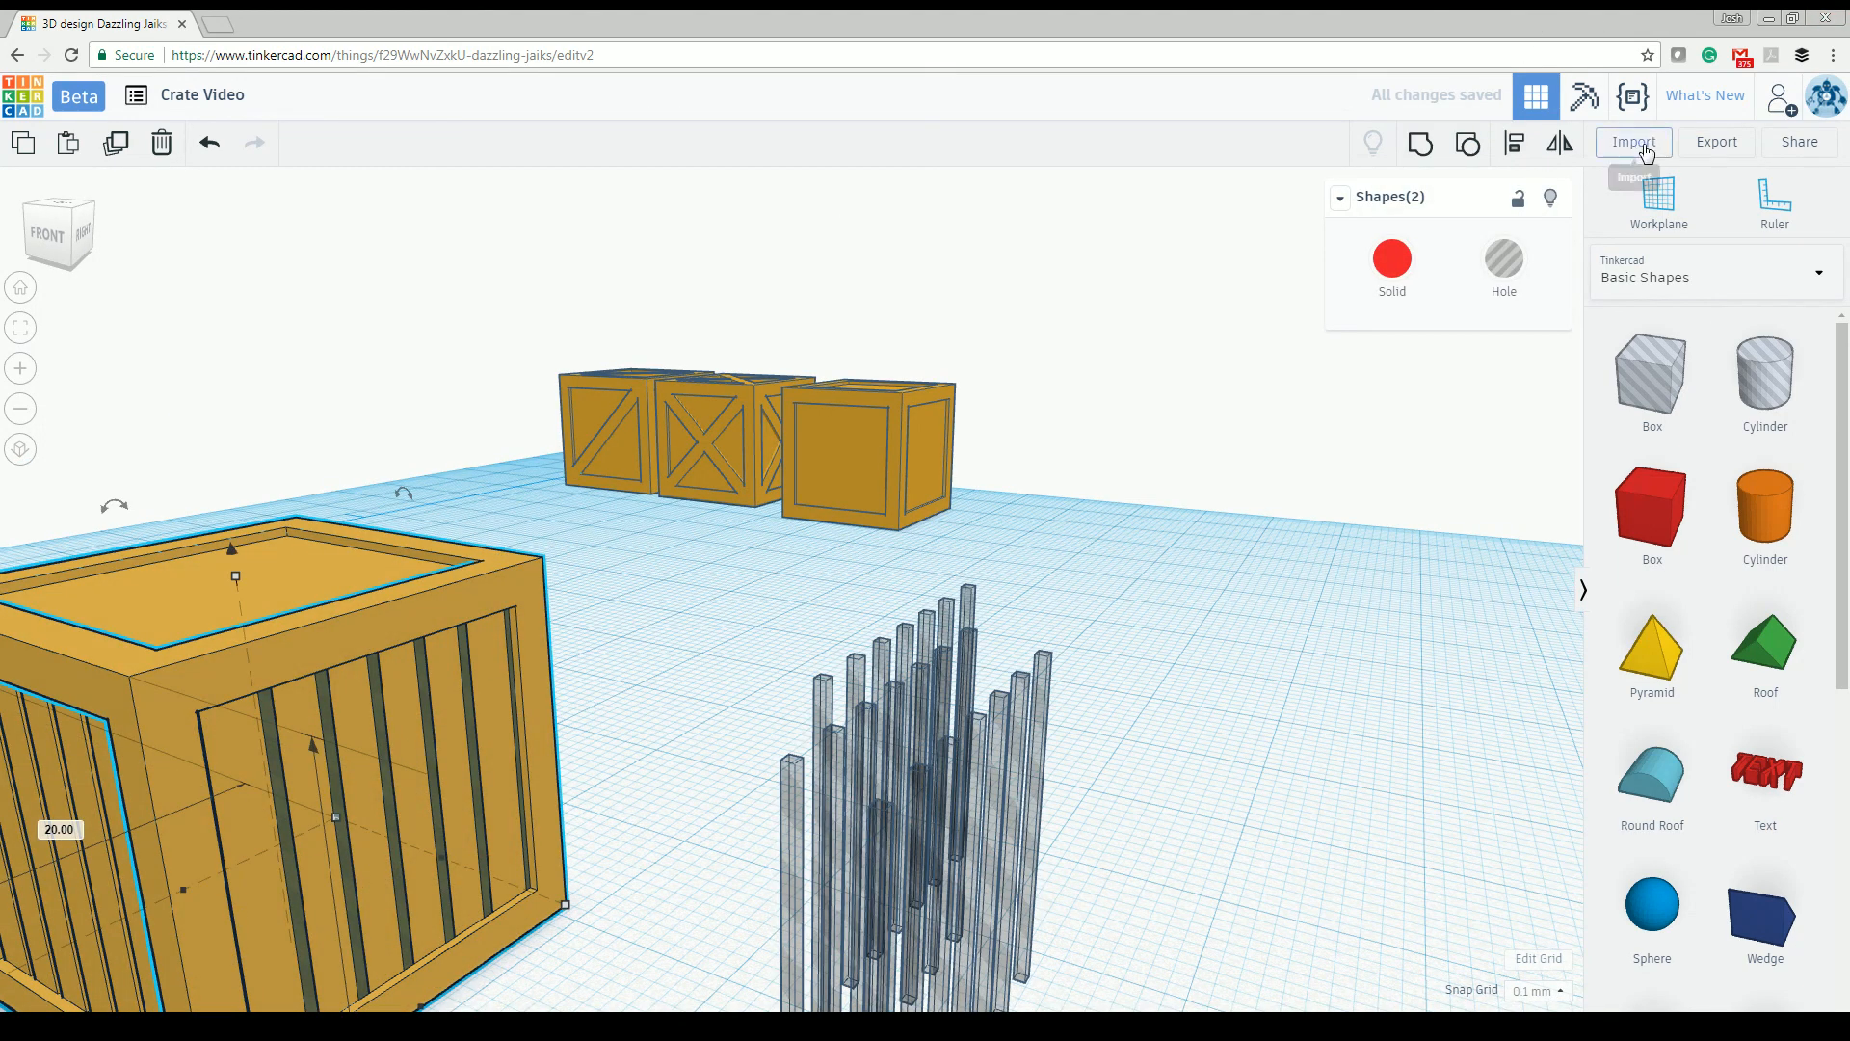
pyautogui.click(1409, 159)
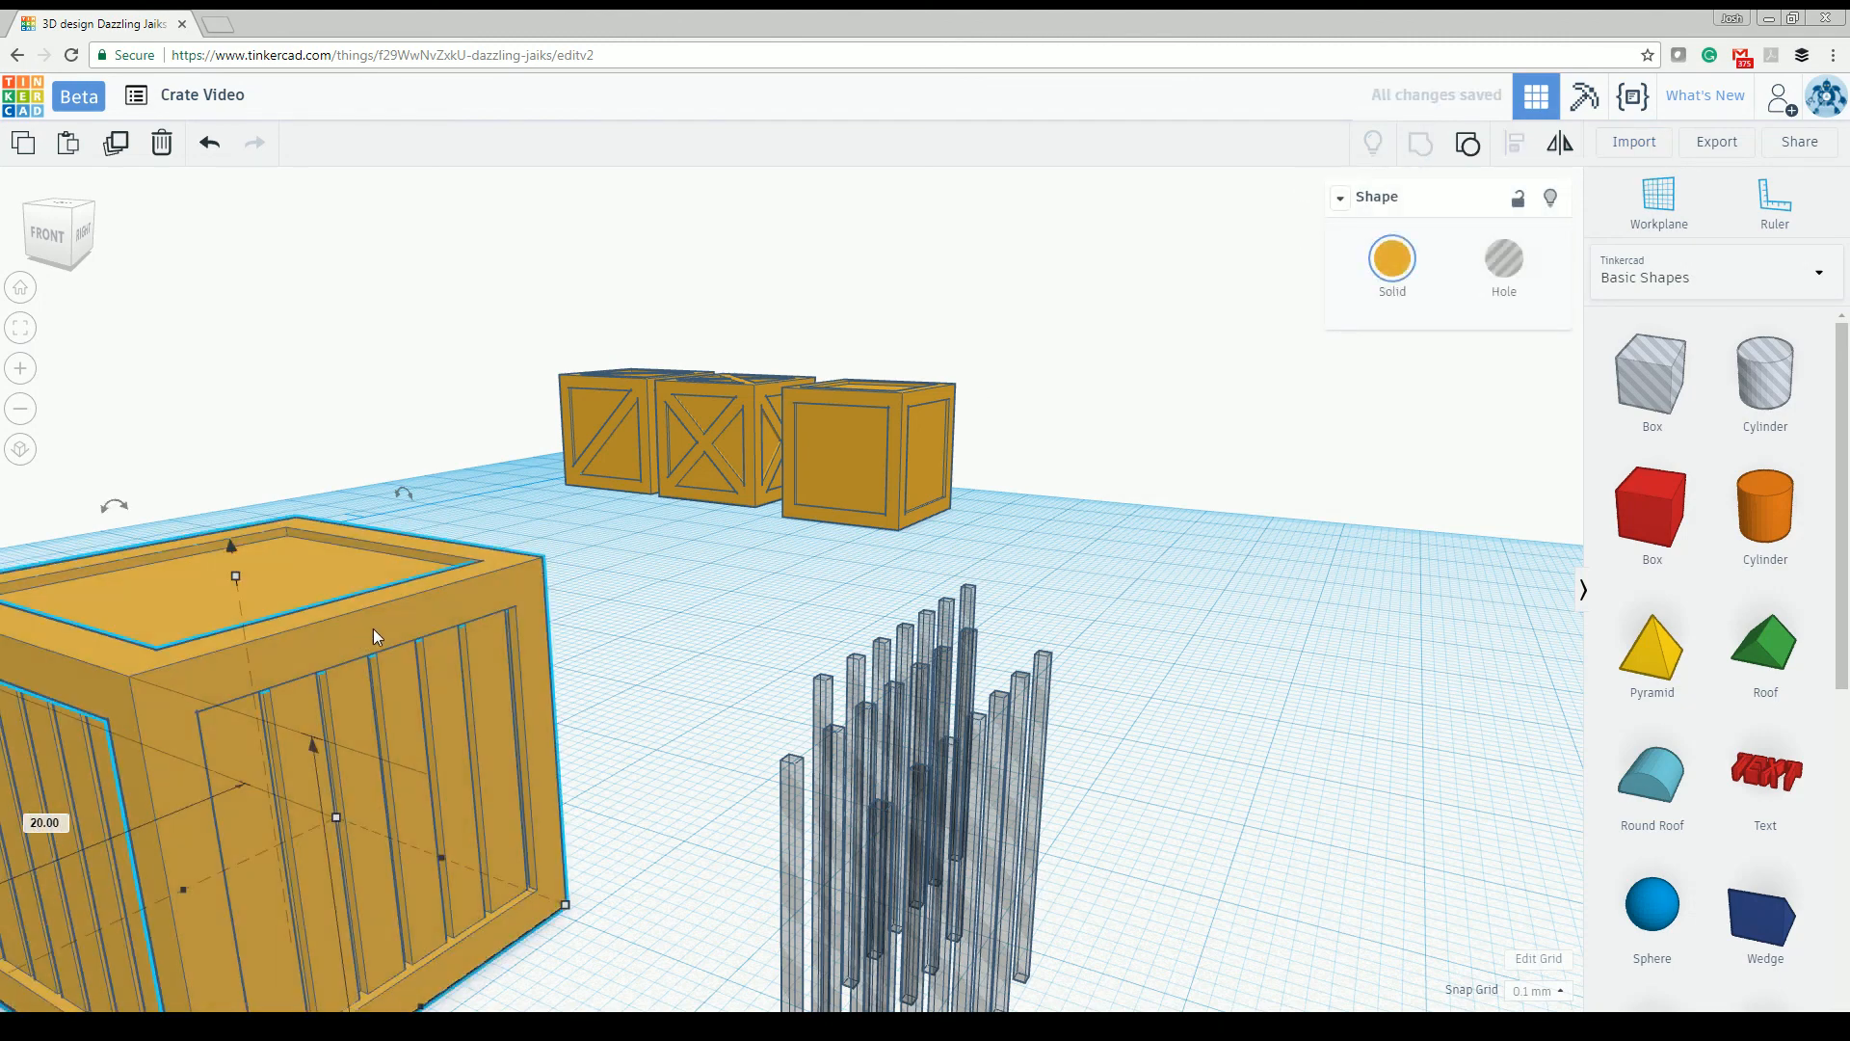
pyautogui.moveTo(783, 702); pyautogui.dragTo(782, 702)
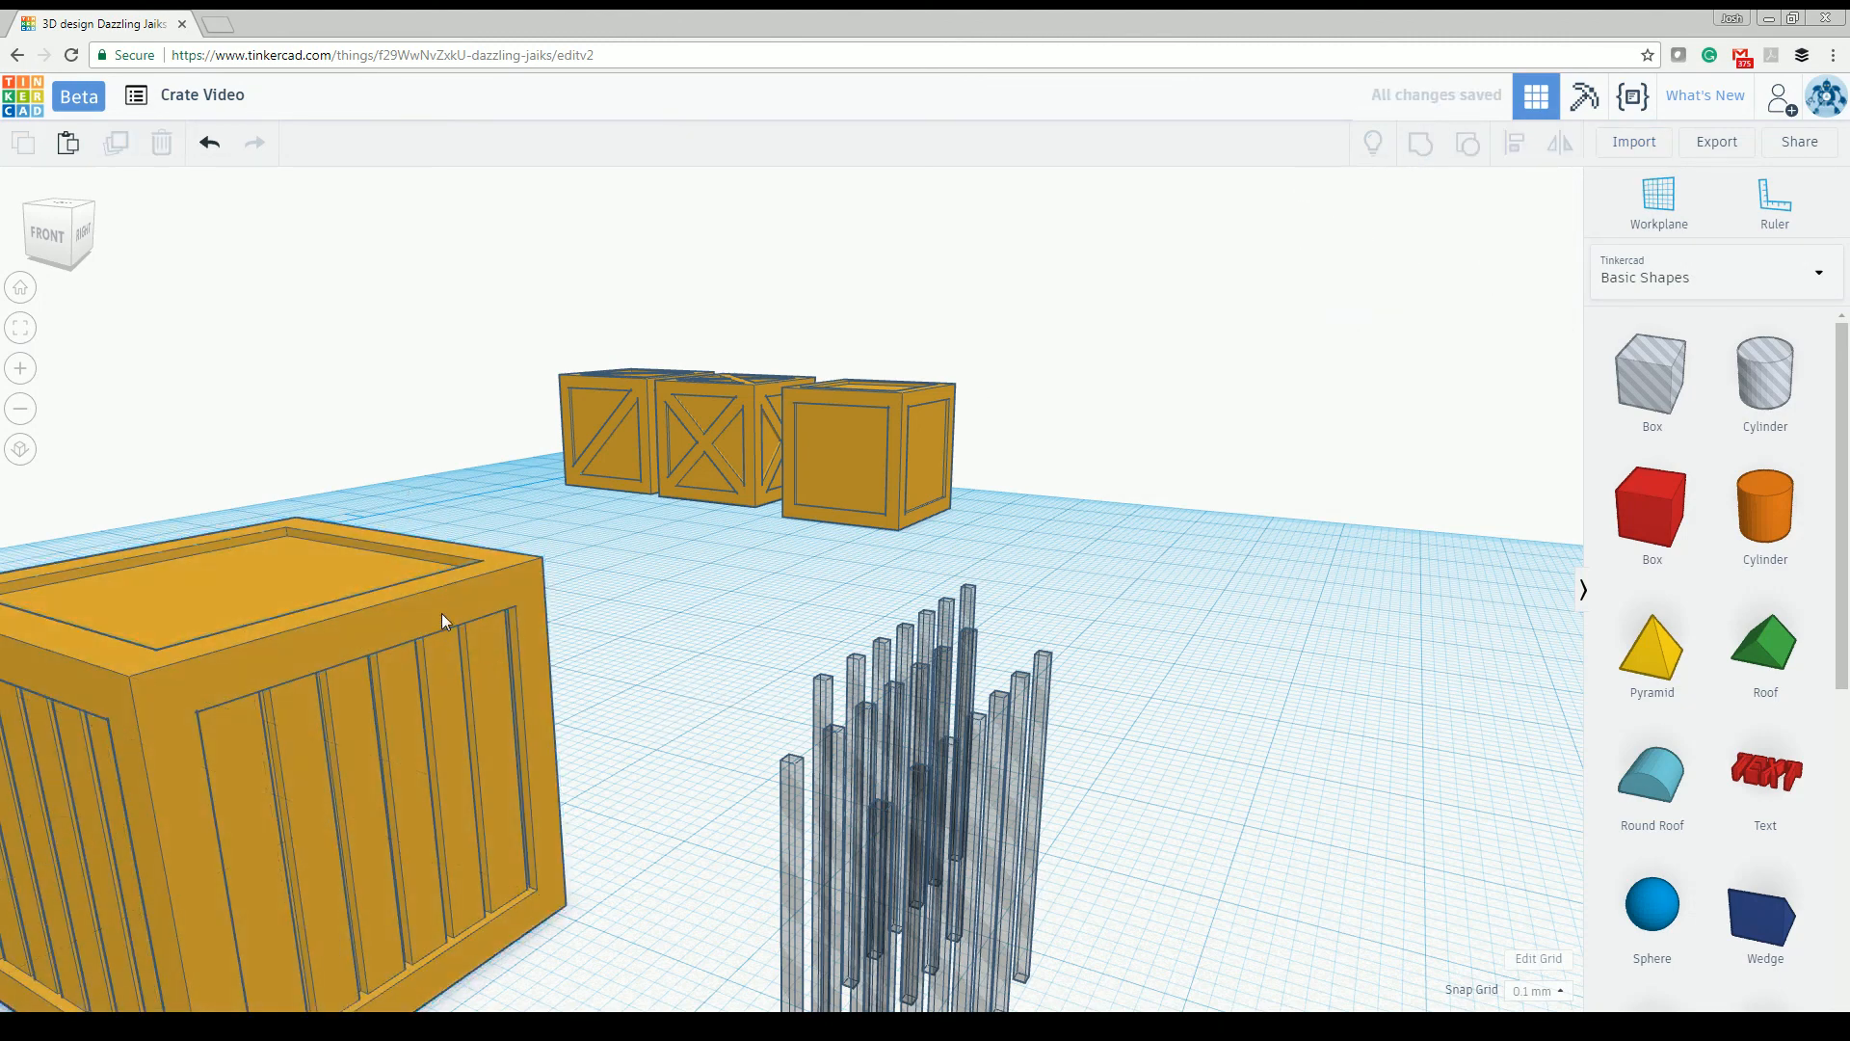
pyautogui.moveTo(441, 613); pyautogui.dragTo(696, 532)
pyautogui.moveTo(668, 810); pyautogui.dragTo(835, 687, button='right')
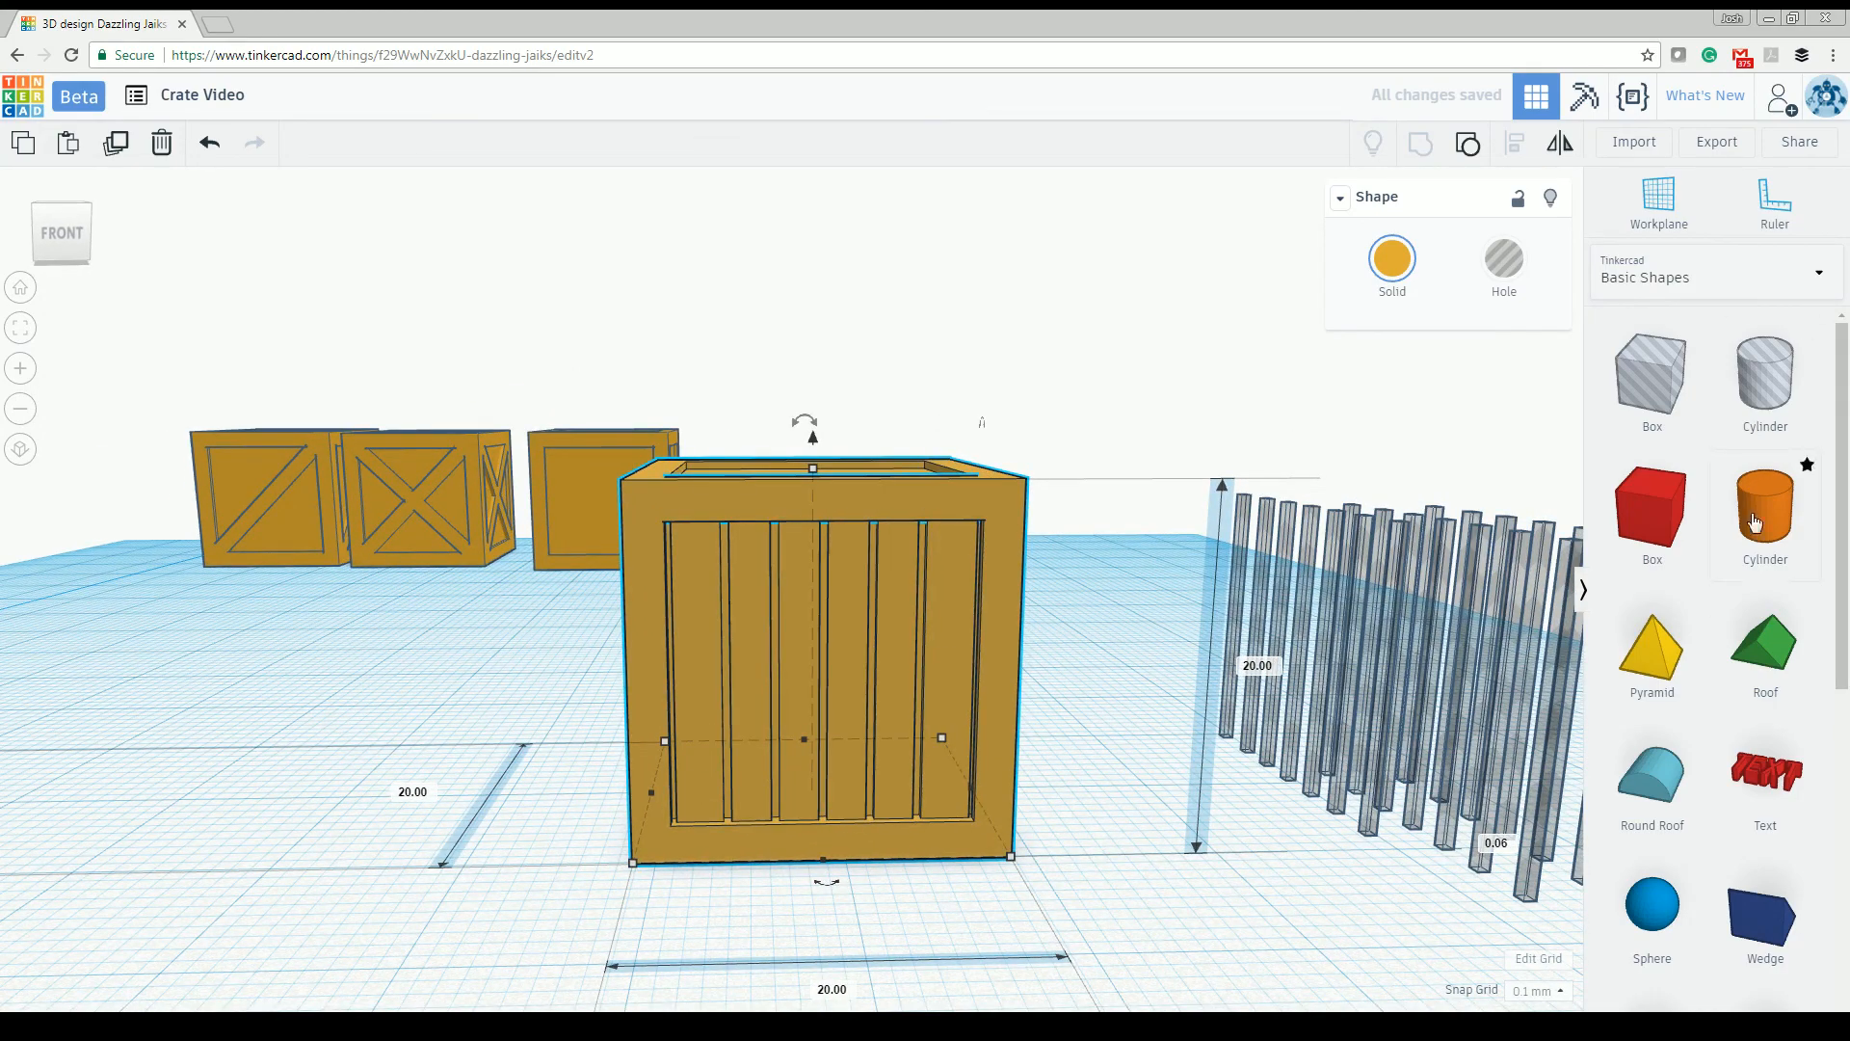
# Step: Add a solid box beside the grooved crate and size it 2 mm wide, 0.5 mm deep and 23 mm tall
pyautogui.moveTo(1674, 541); pyautogui.dragTo(447, 800)
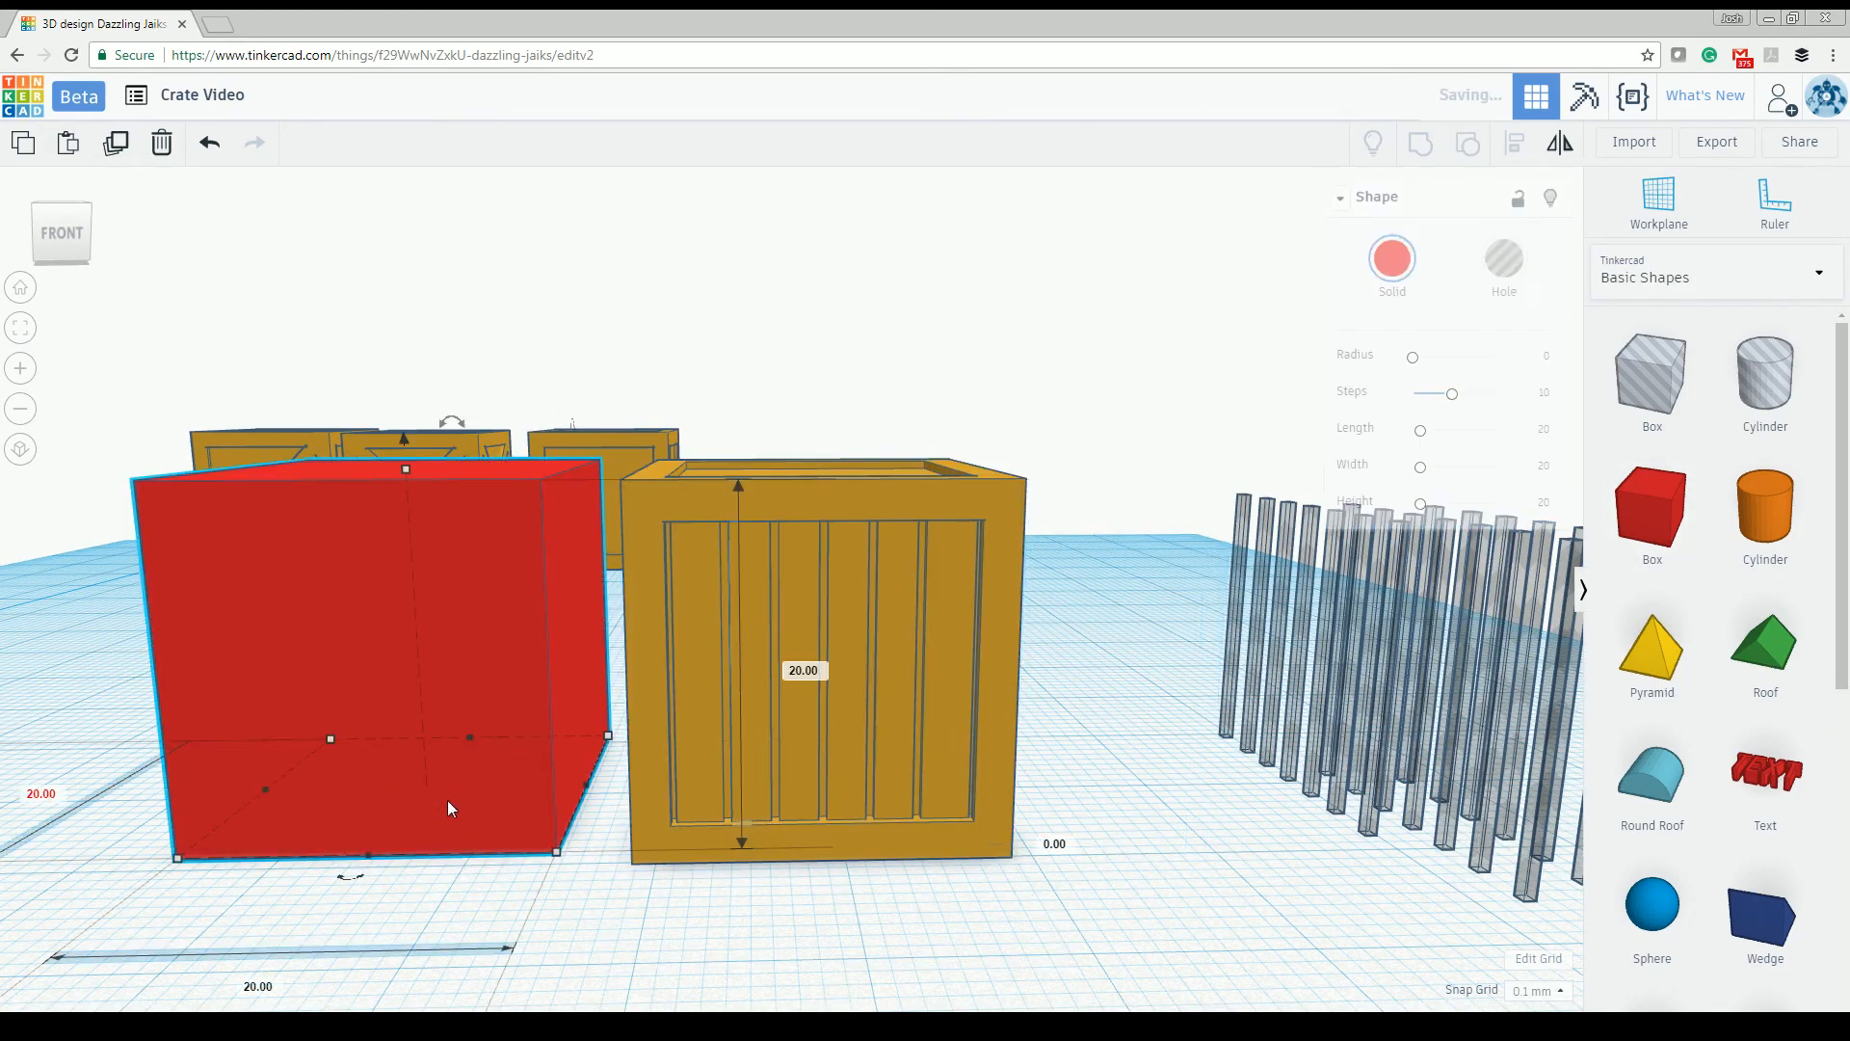
pyautogui.scroll(-2, 438, 875)
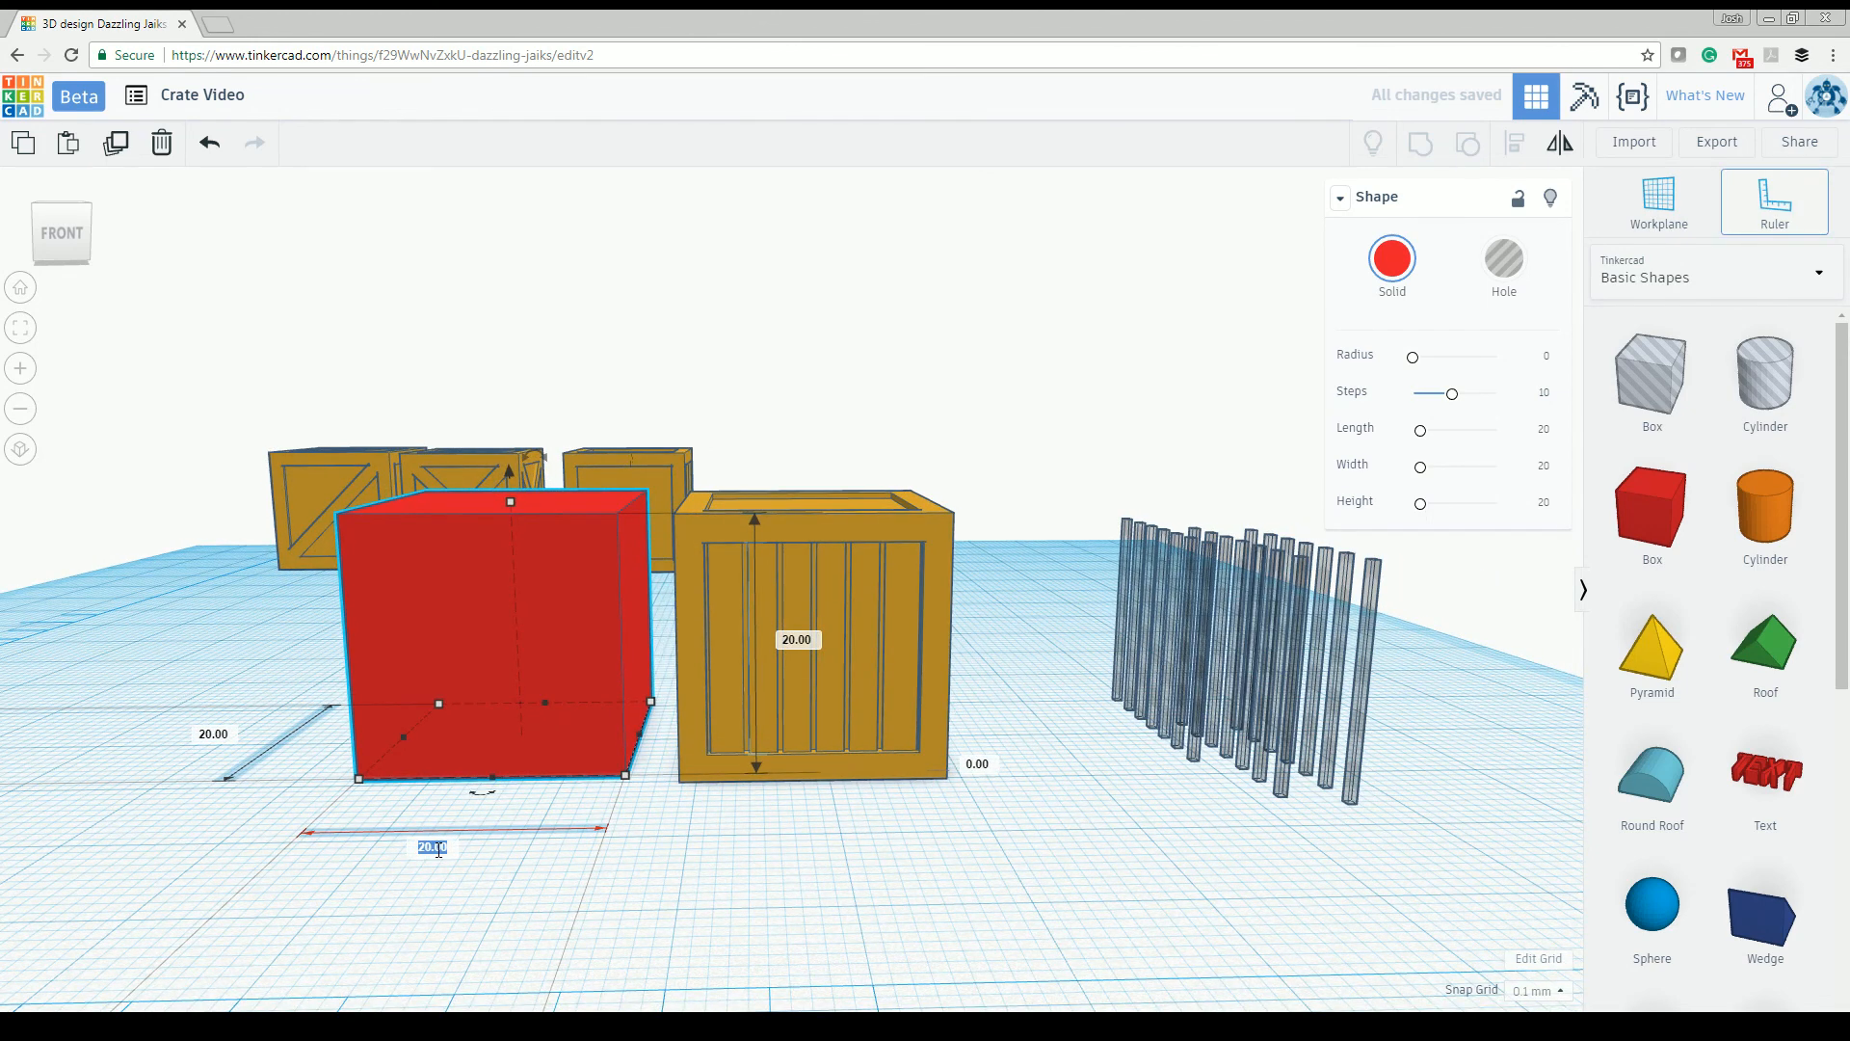
pyautogui.click(207, 735)
pyautogui.press('Return')
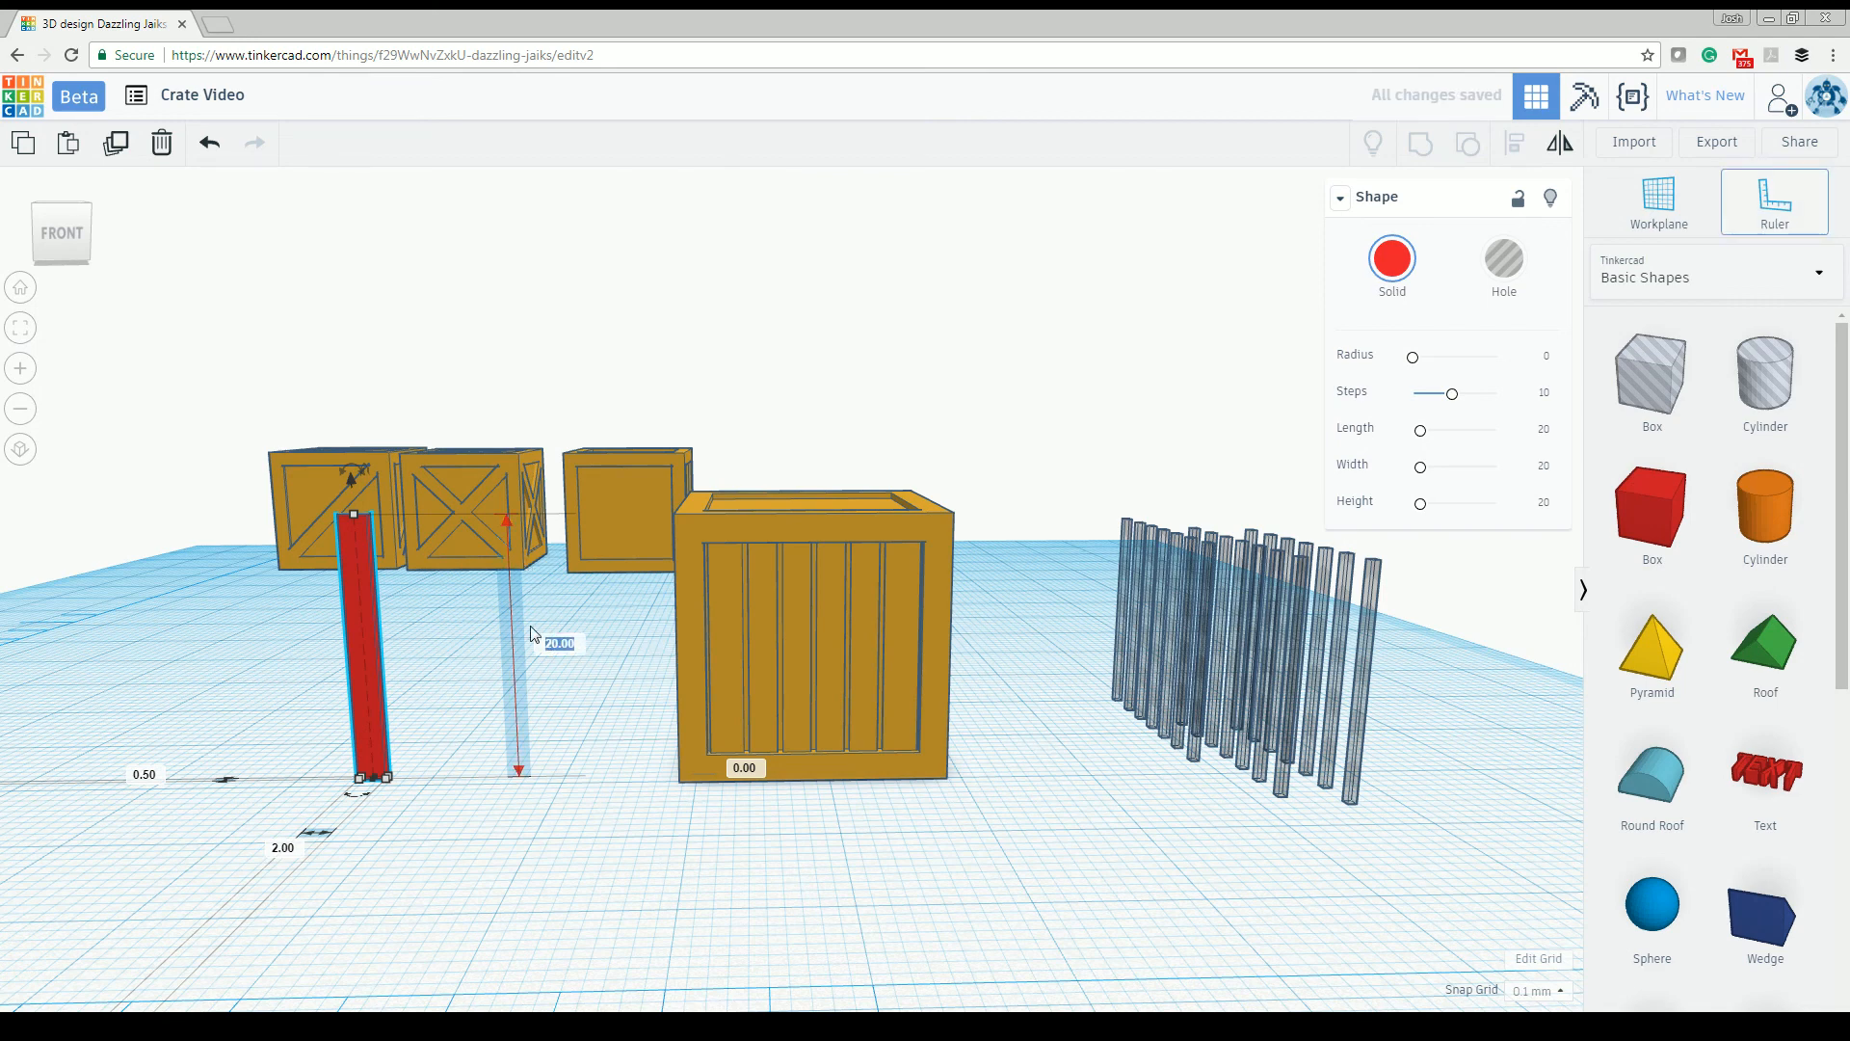
pyautogui.write('1')
pyautogui.press('Return')
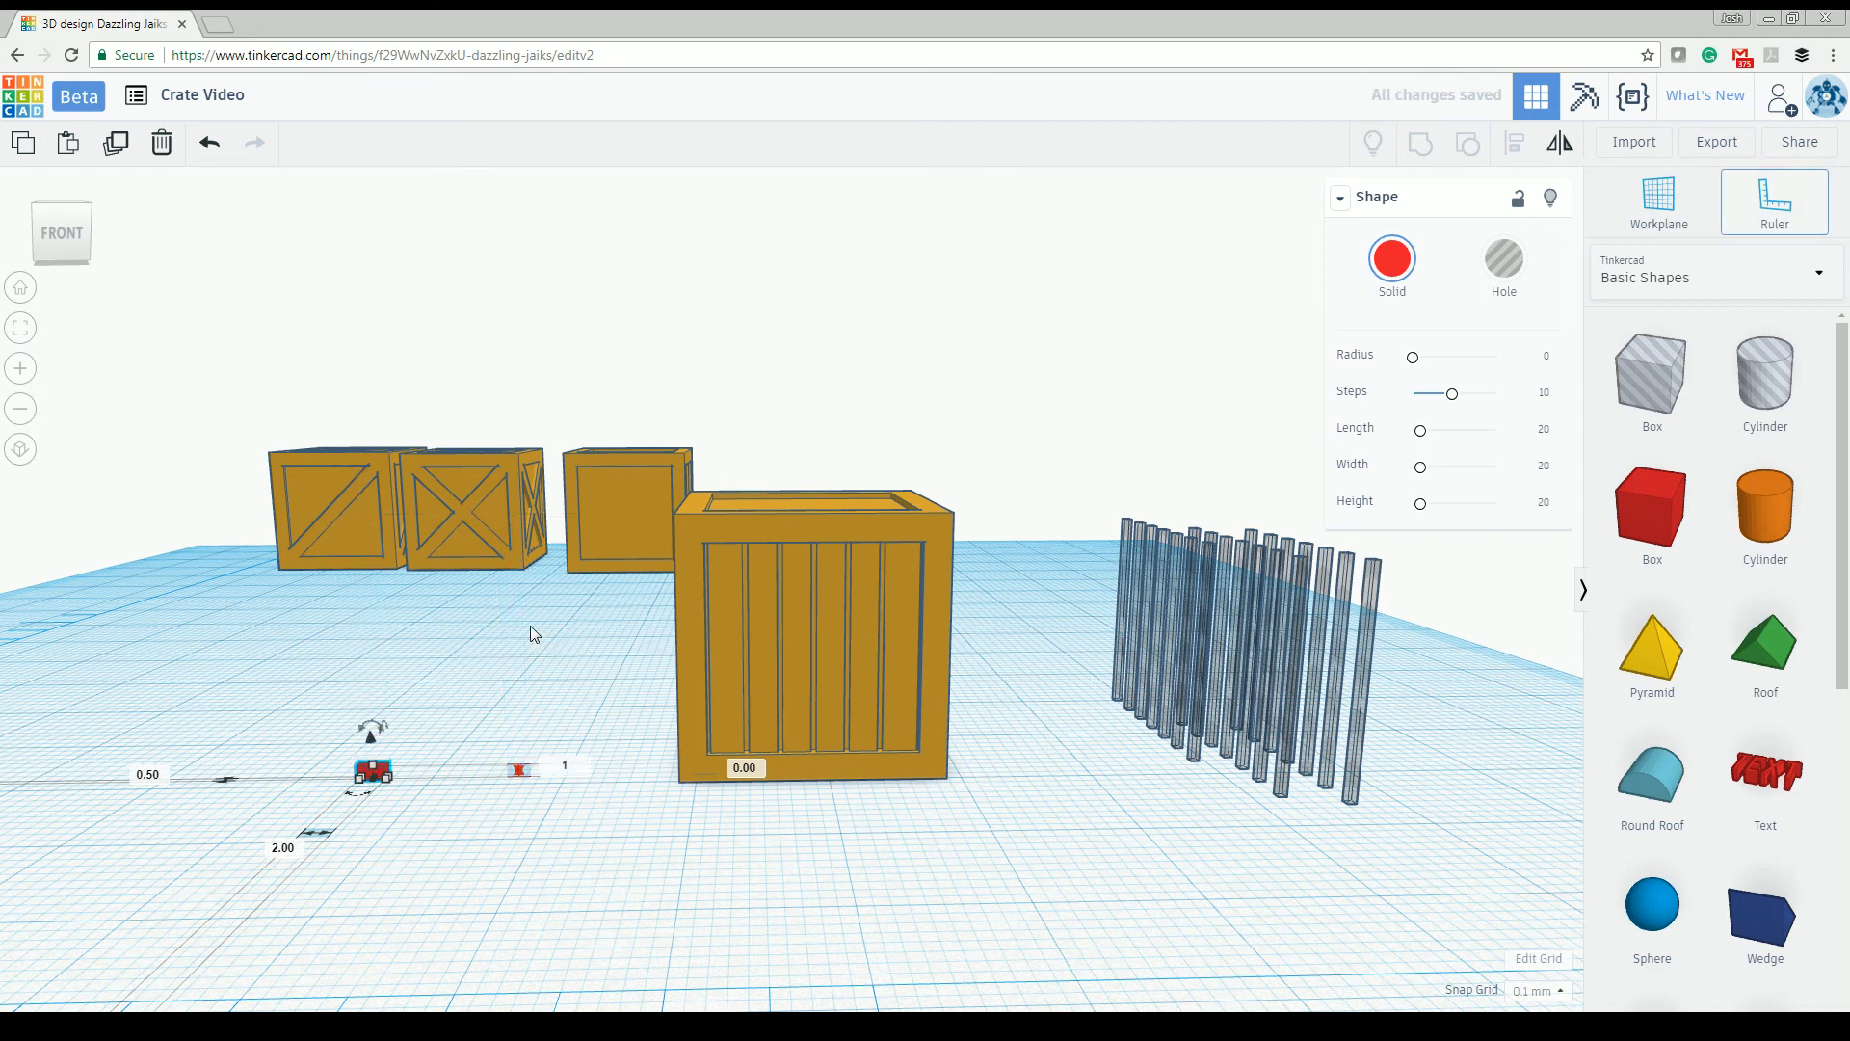
pyautogui.write('23')
pyautogui.press('Return')
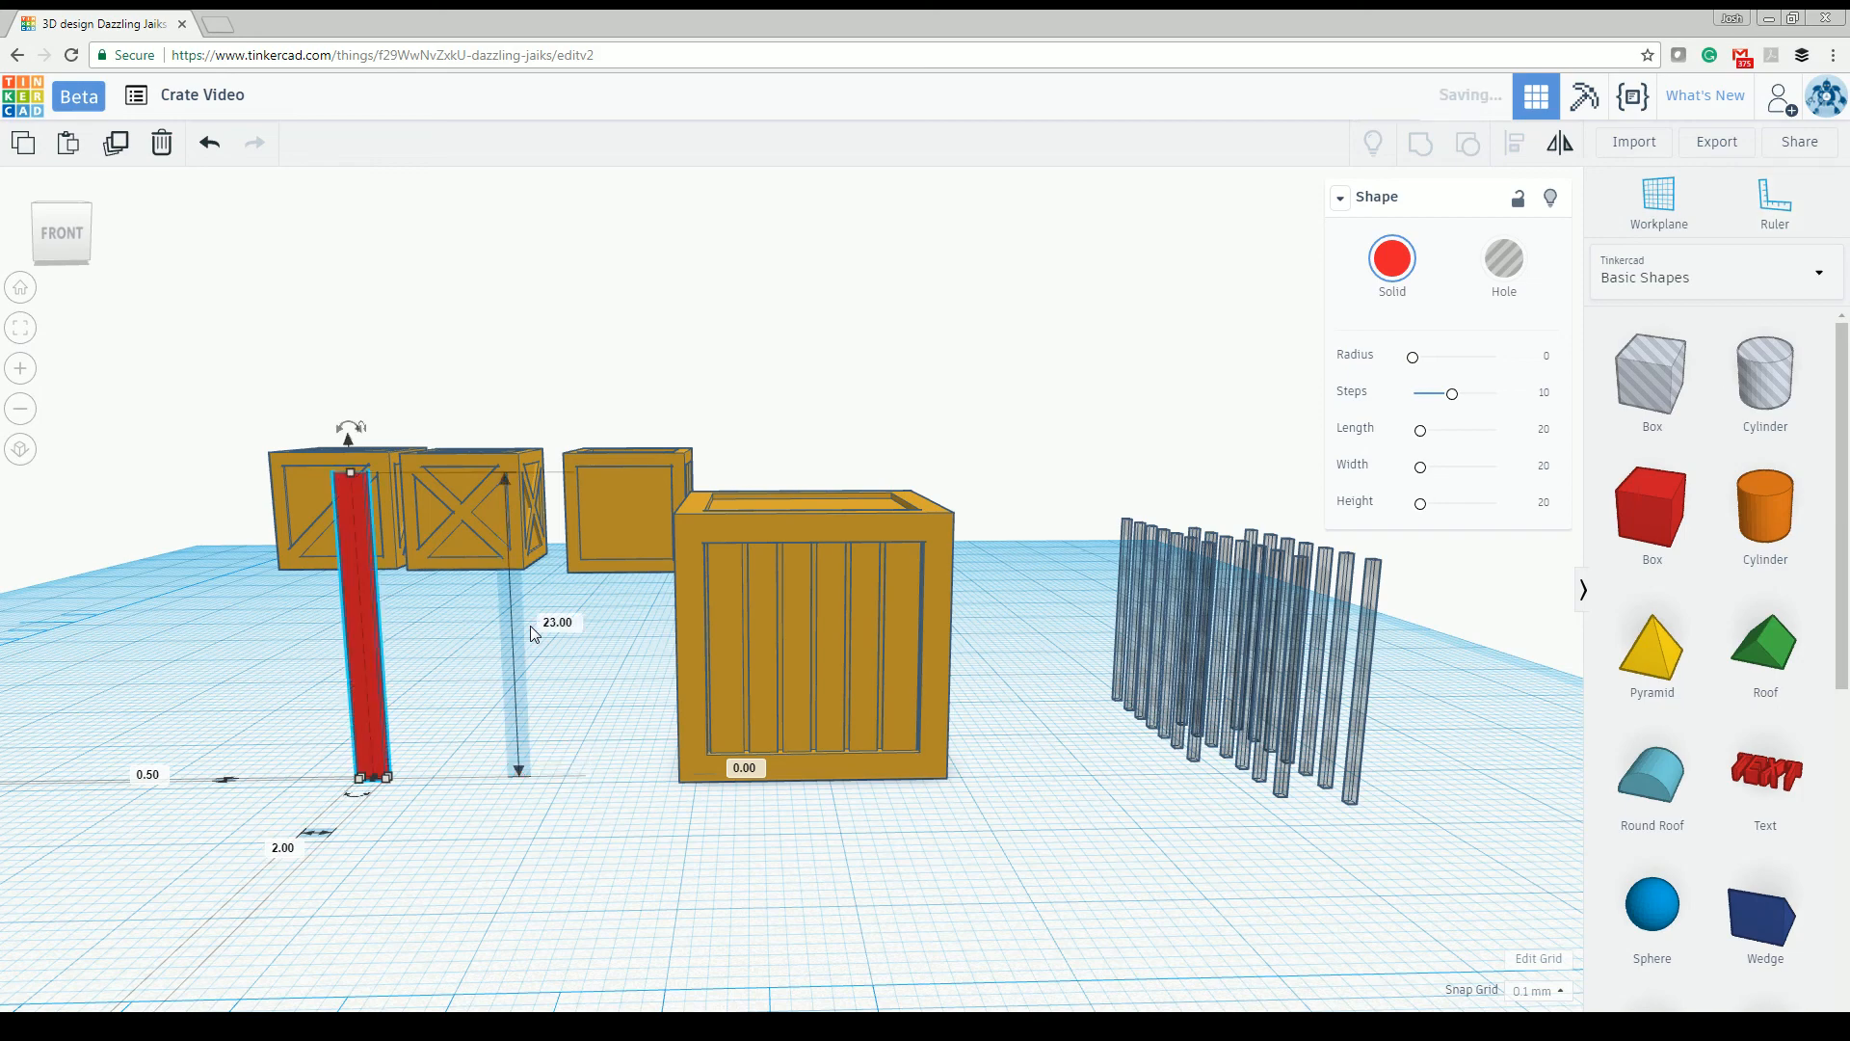
# Step: Move the thin red box onto the crate's front and rotate it into a diagonal brace across the grooved panel
pyautogui.moveTo(372, 575); pyautogui.dragTo(819, 574)
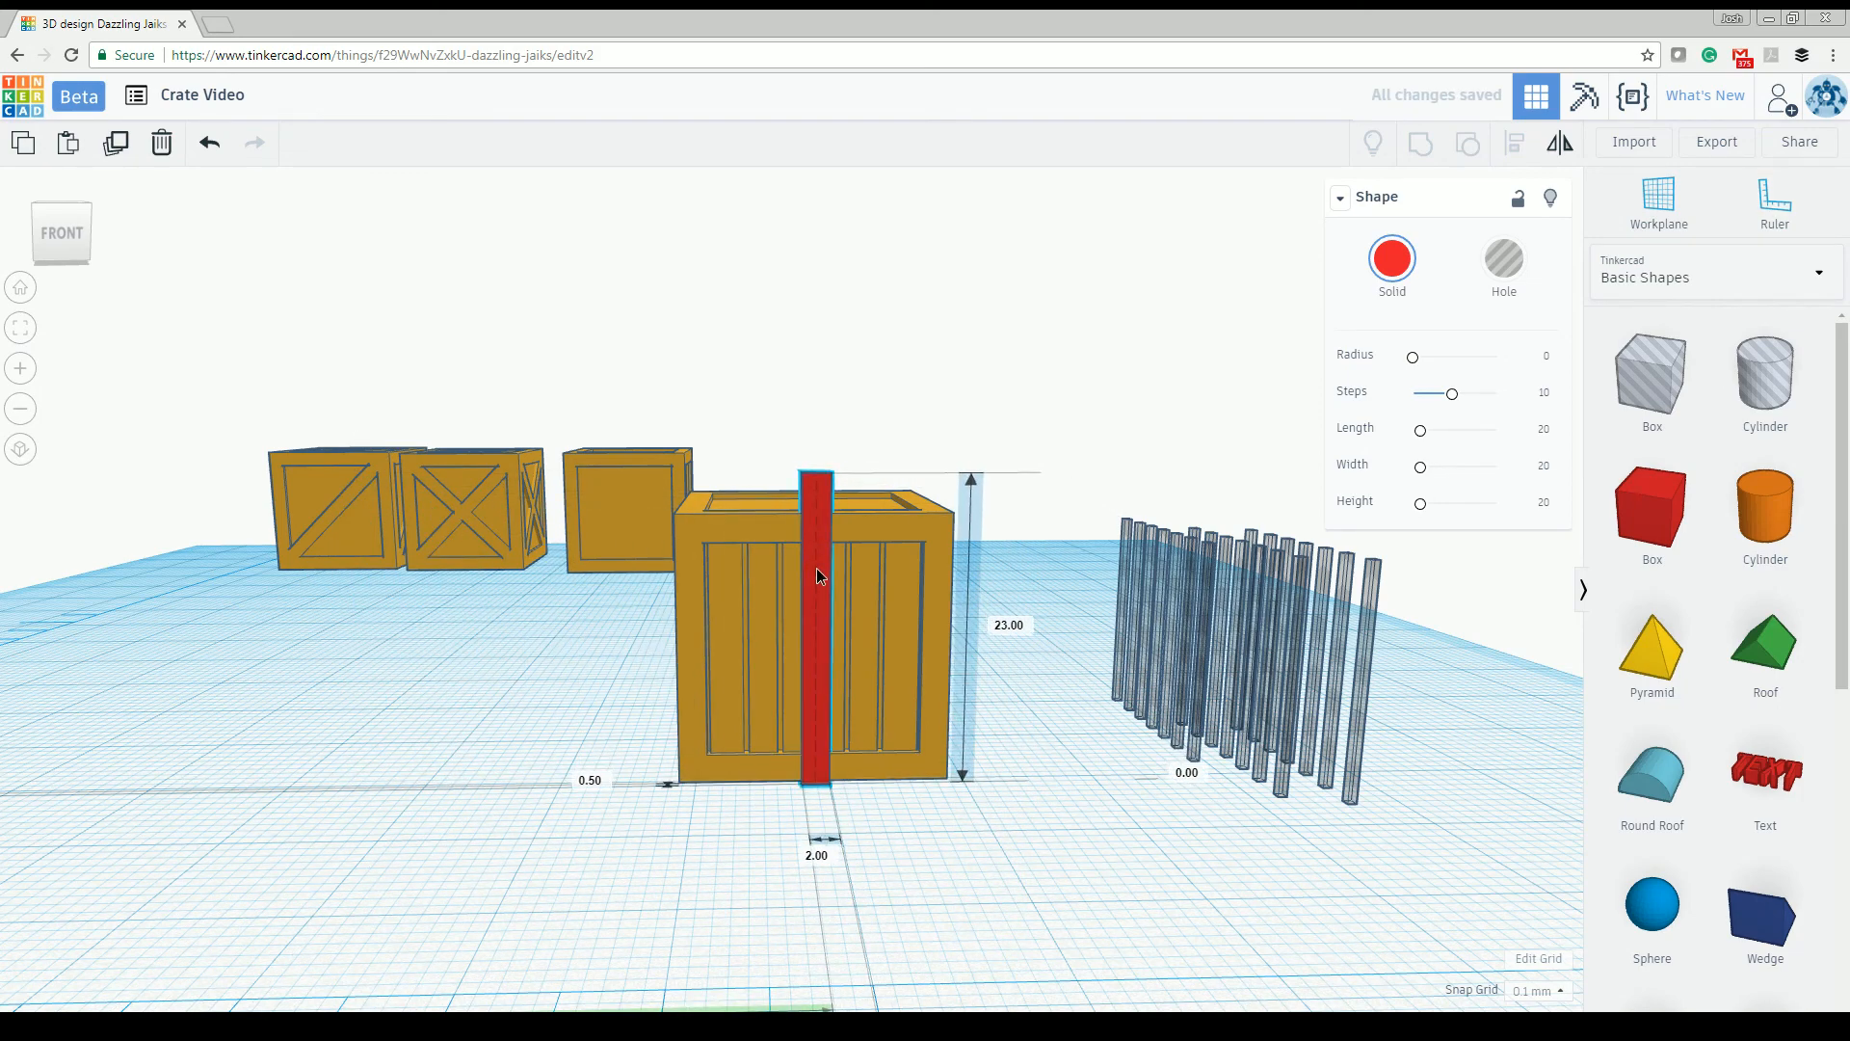
pyautogui.scroll(4, 818, 568)
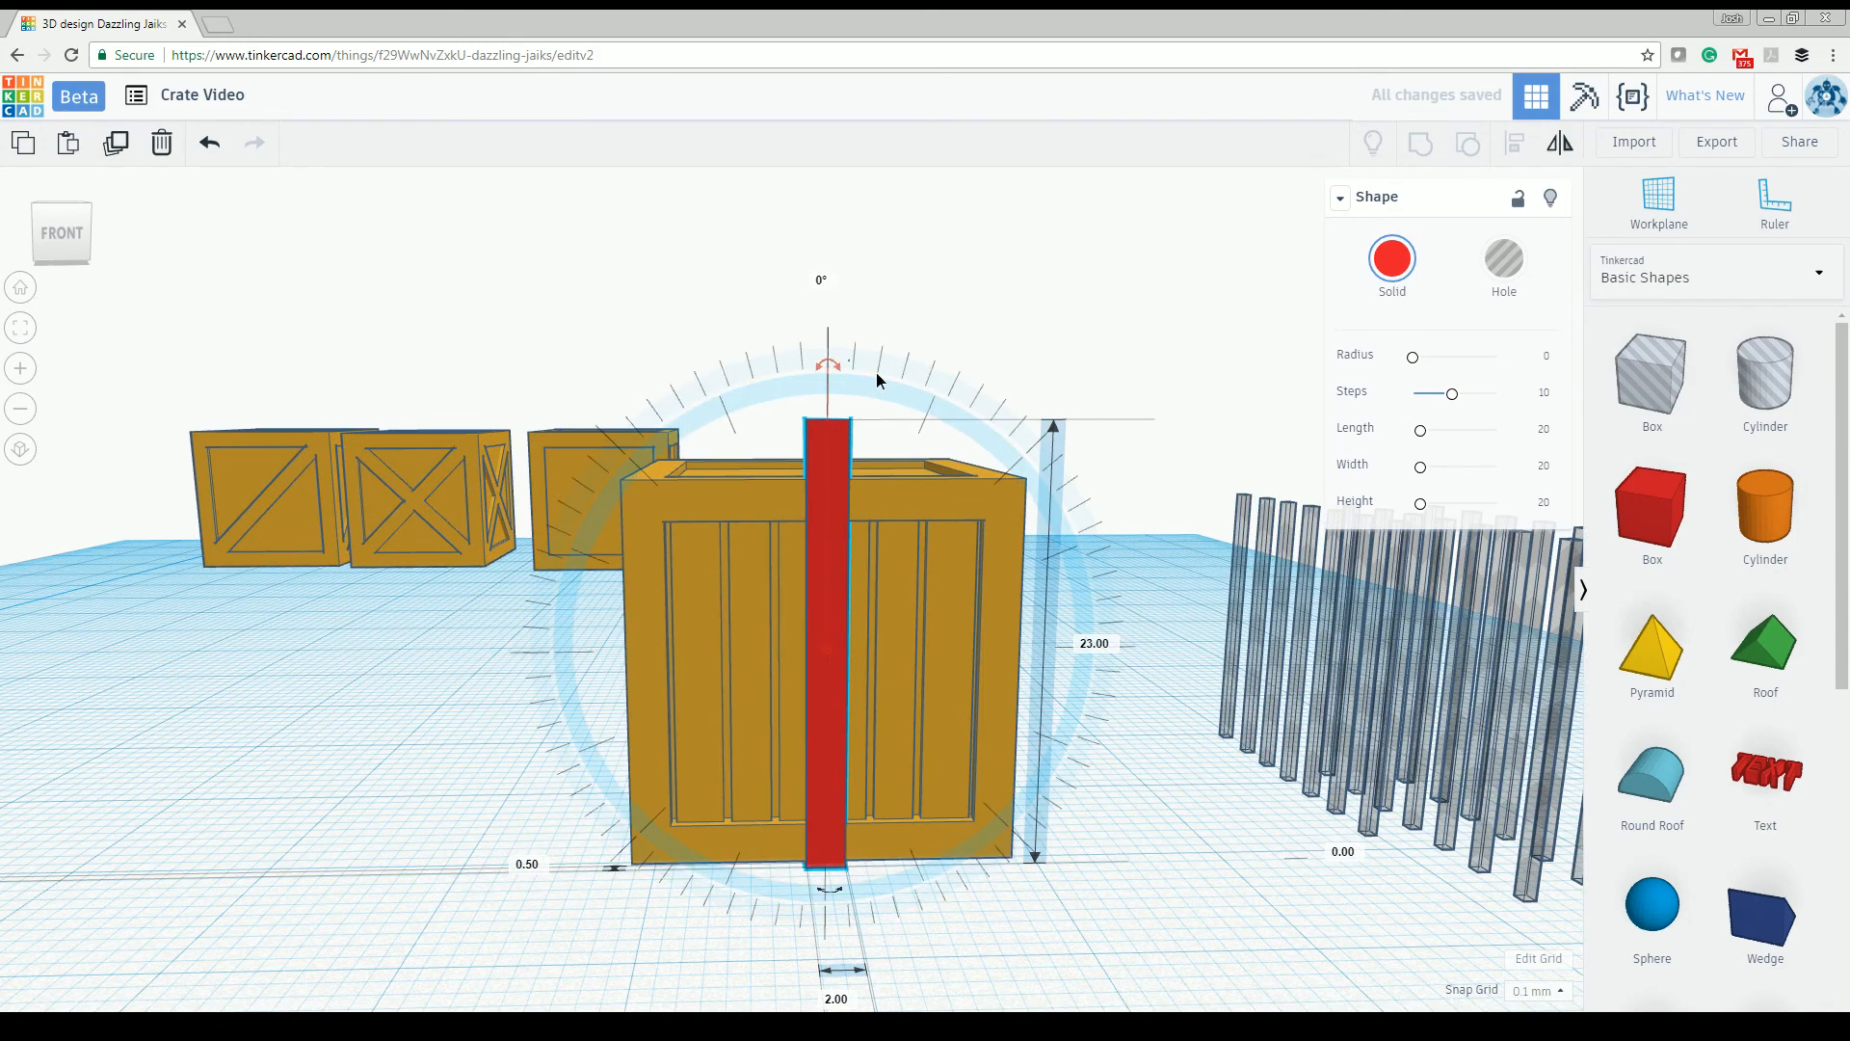
pyautogui.moveTo(877, 379); pyautogui.dragTo(978, 463)
# Step: Select the diagonal brace with the crate and align them centred across the crate's width and height
pyautogui.moveTo(567, 830); pyautogui.dragTo(852, 993, button='right')
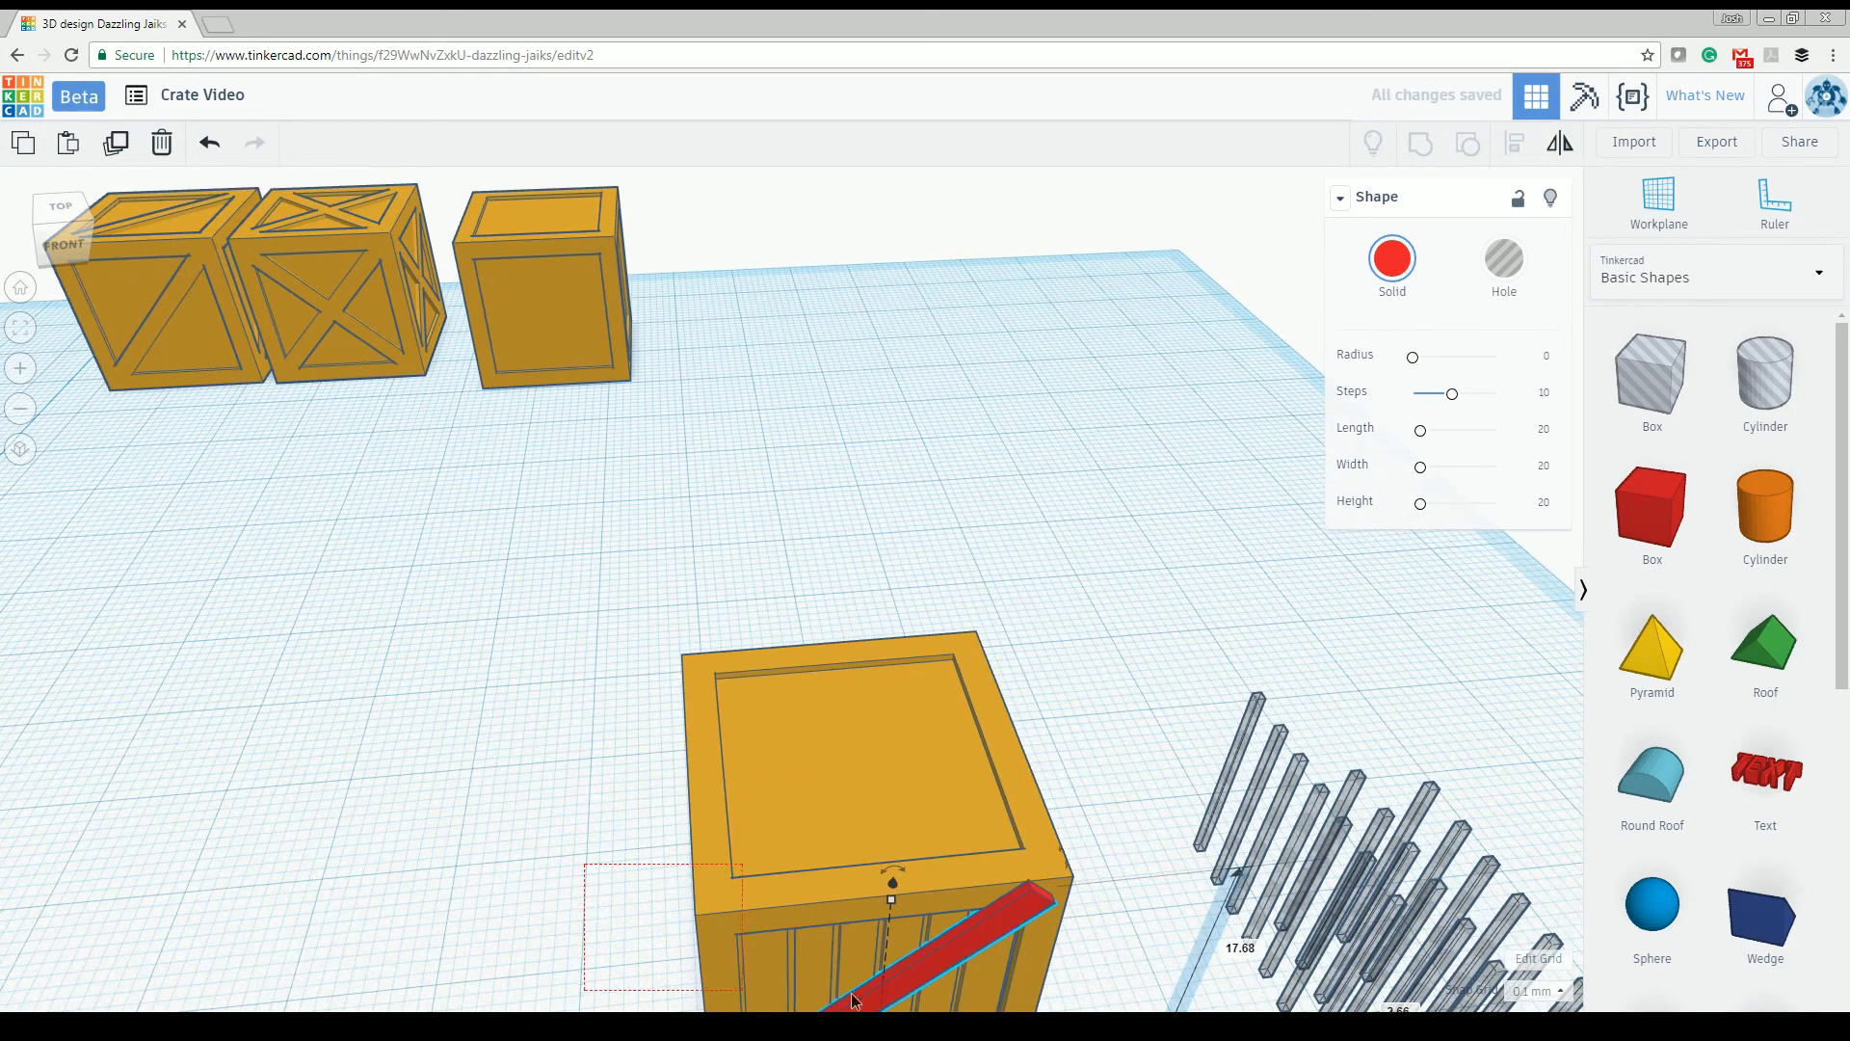
pyautogui.keyDown('shift'); pyautogui.click(967, 992); pyautogui.keyUp('shift')
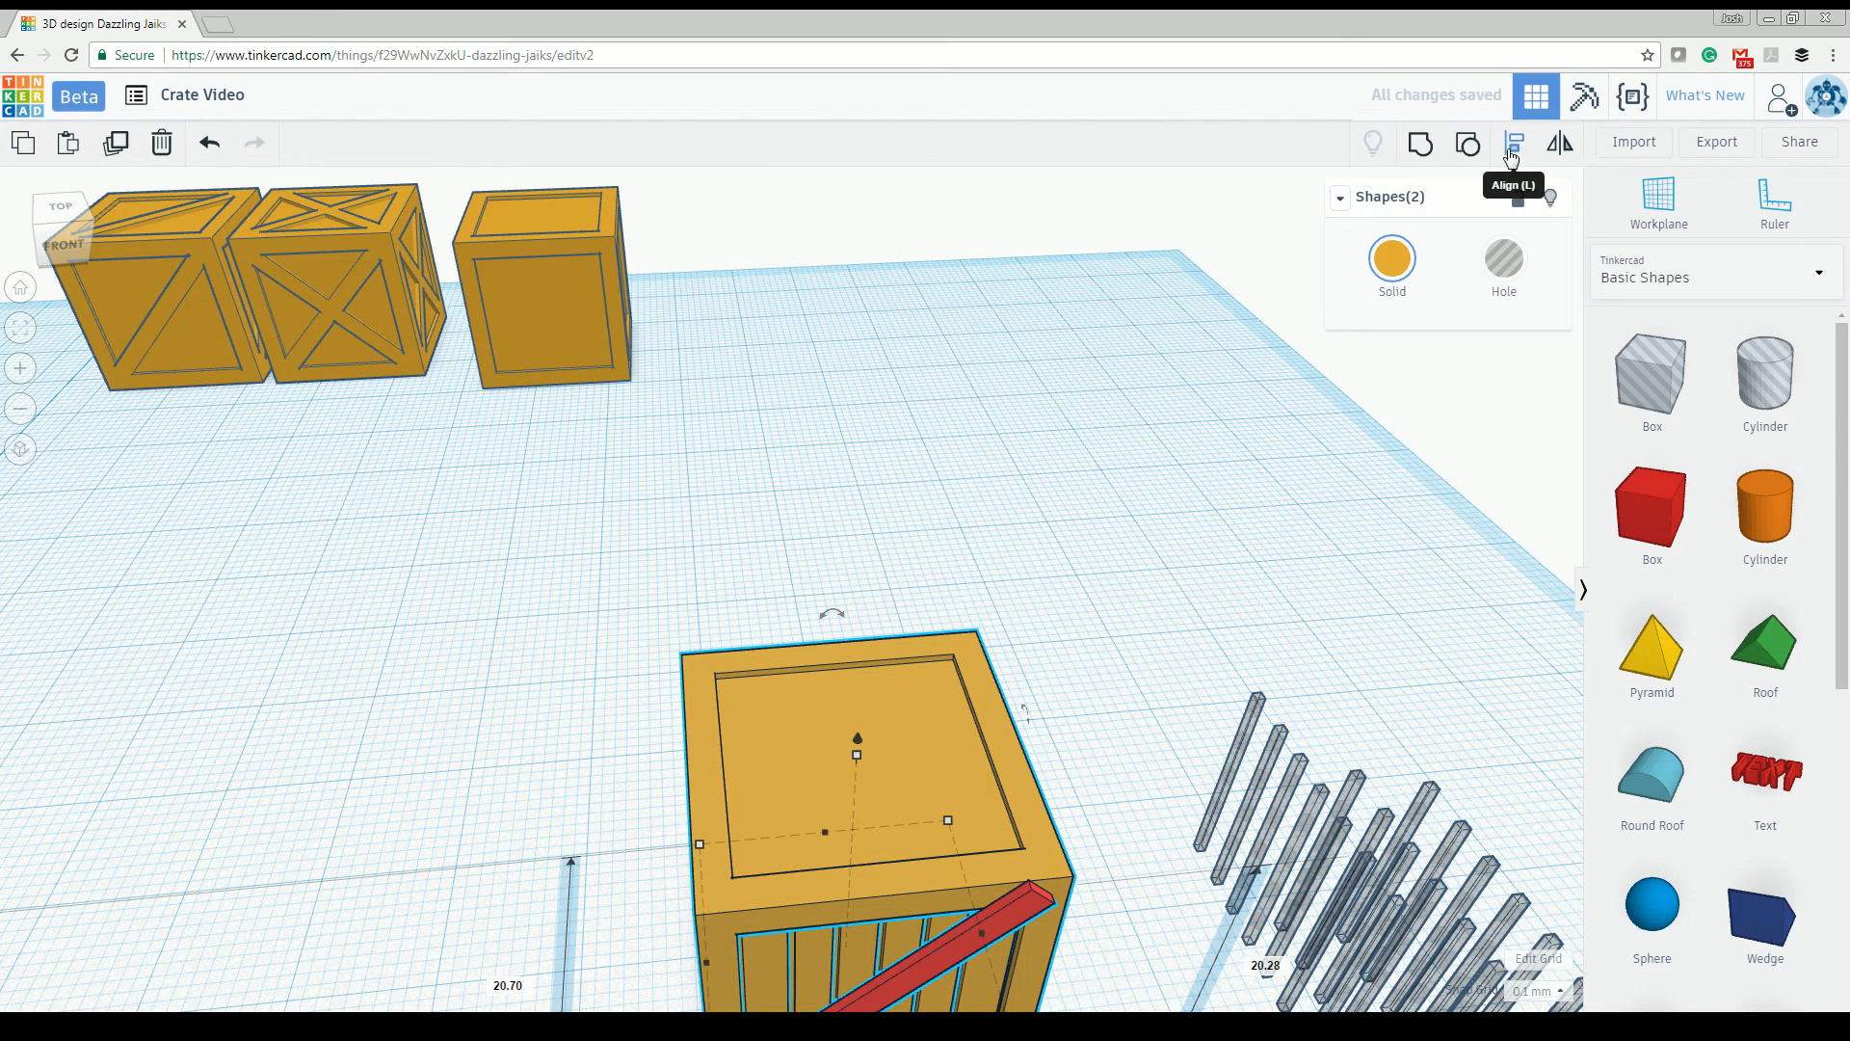
pyautogui.click(1511, 157)
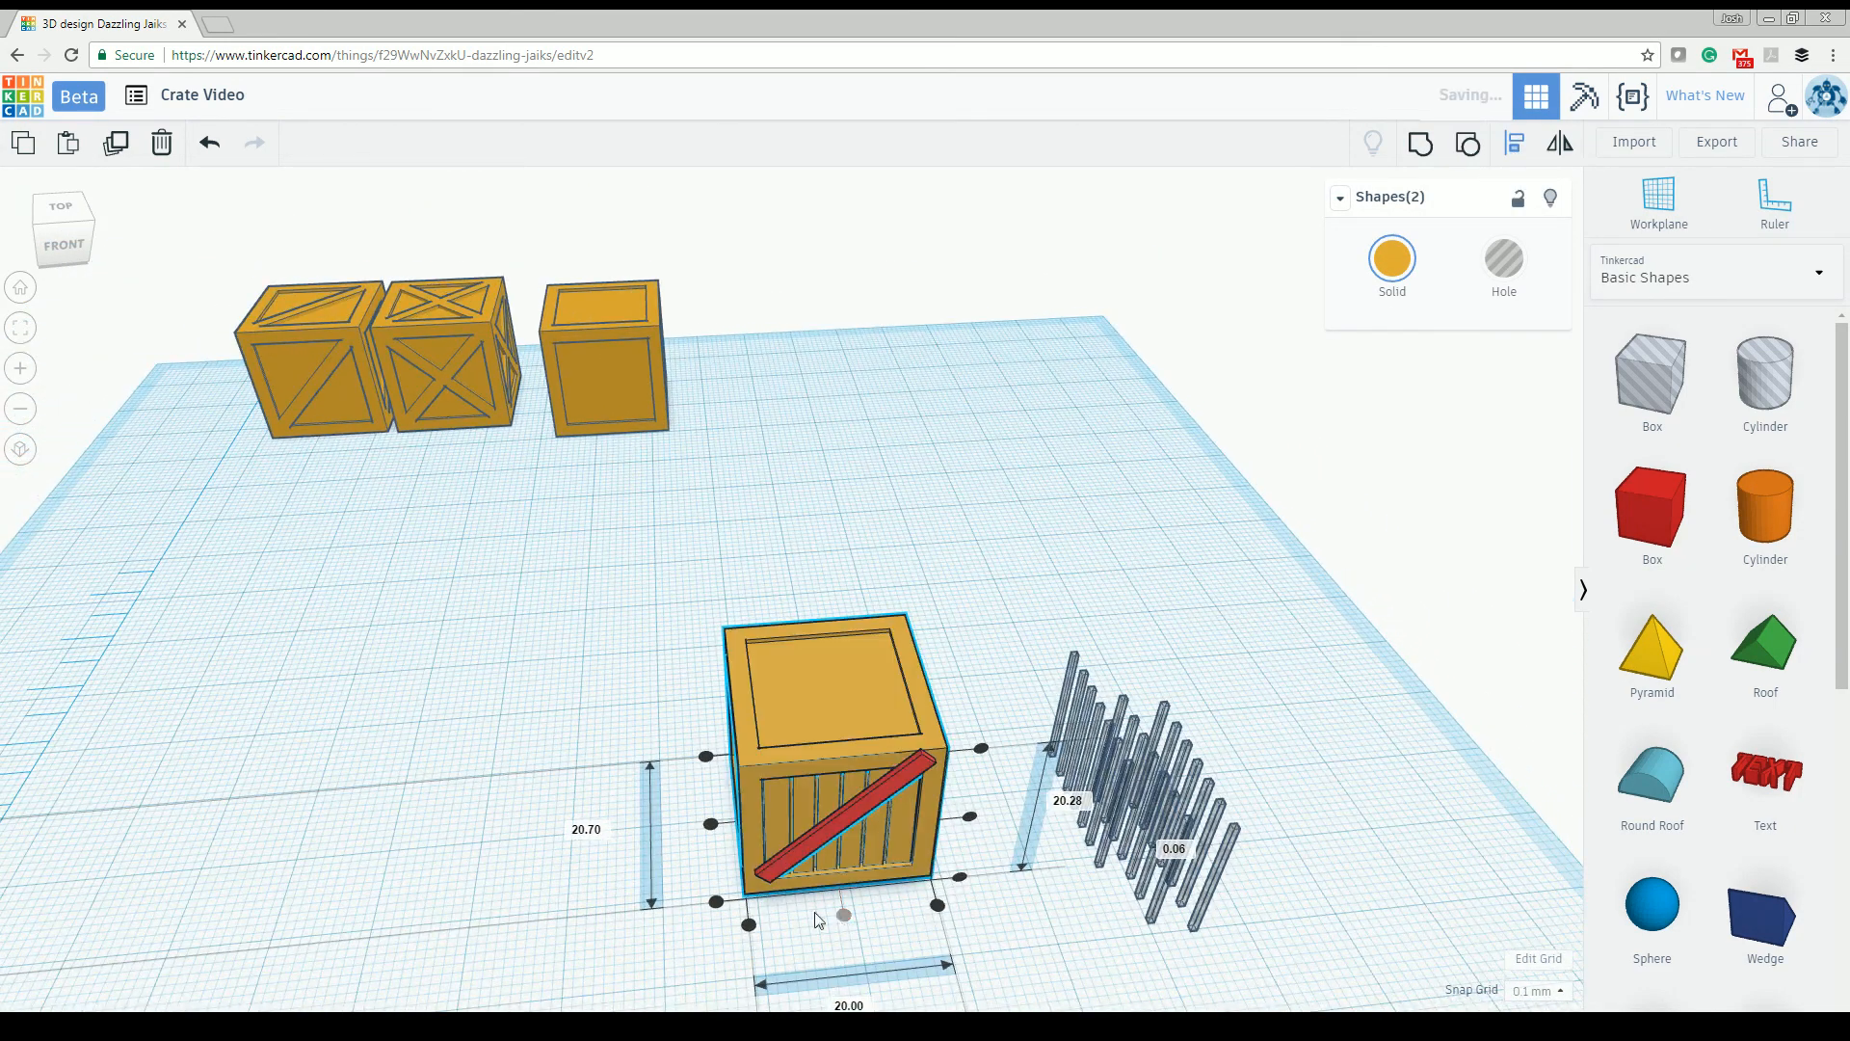
pyautogui.click(970, 818)
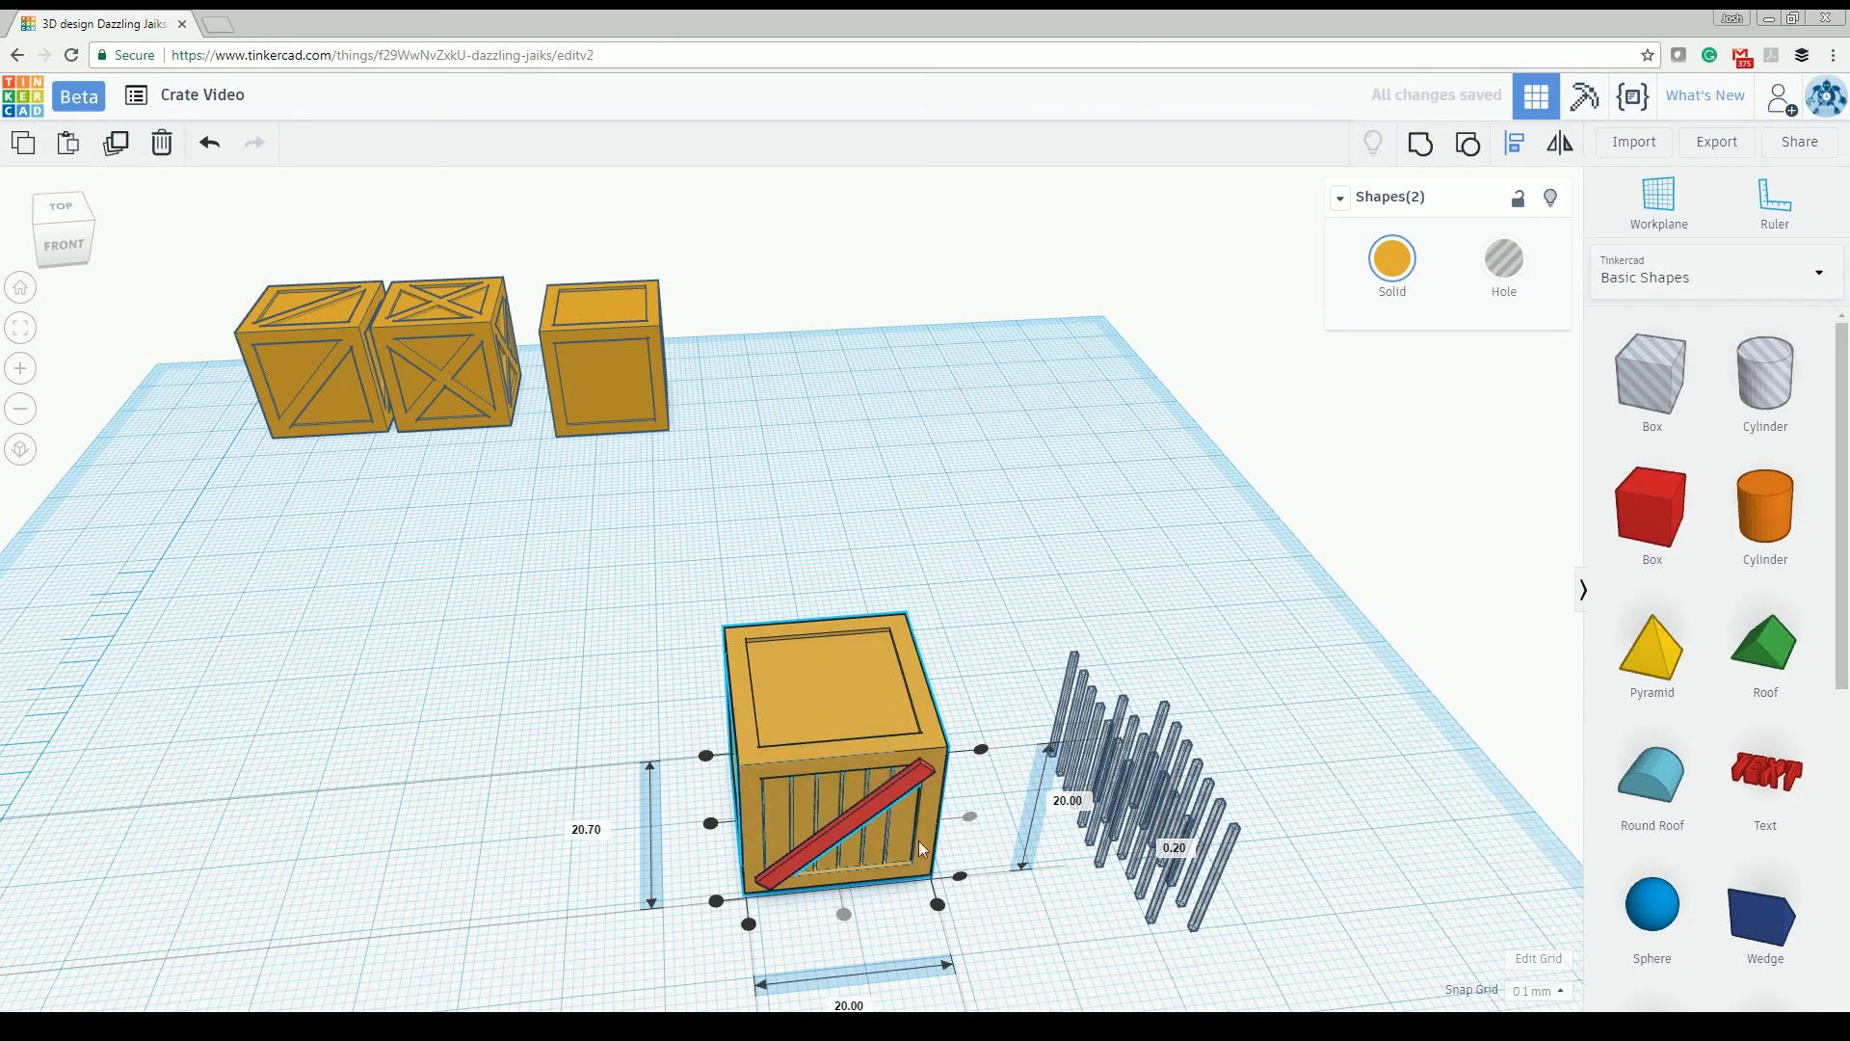
# Step: Align the diagonal brace flush with the crate's front face and group the two into one solid
pyautogui.click(715, 898)
pyautogui.click(669, 859)
pyautogui.moveTo(669, 860); pyautogui.dragTo(731, 721, button='right')
pyautogui.moveTo(875, 785); pyautogui.dragTo(877, 786)
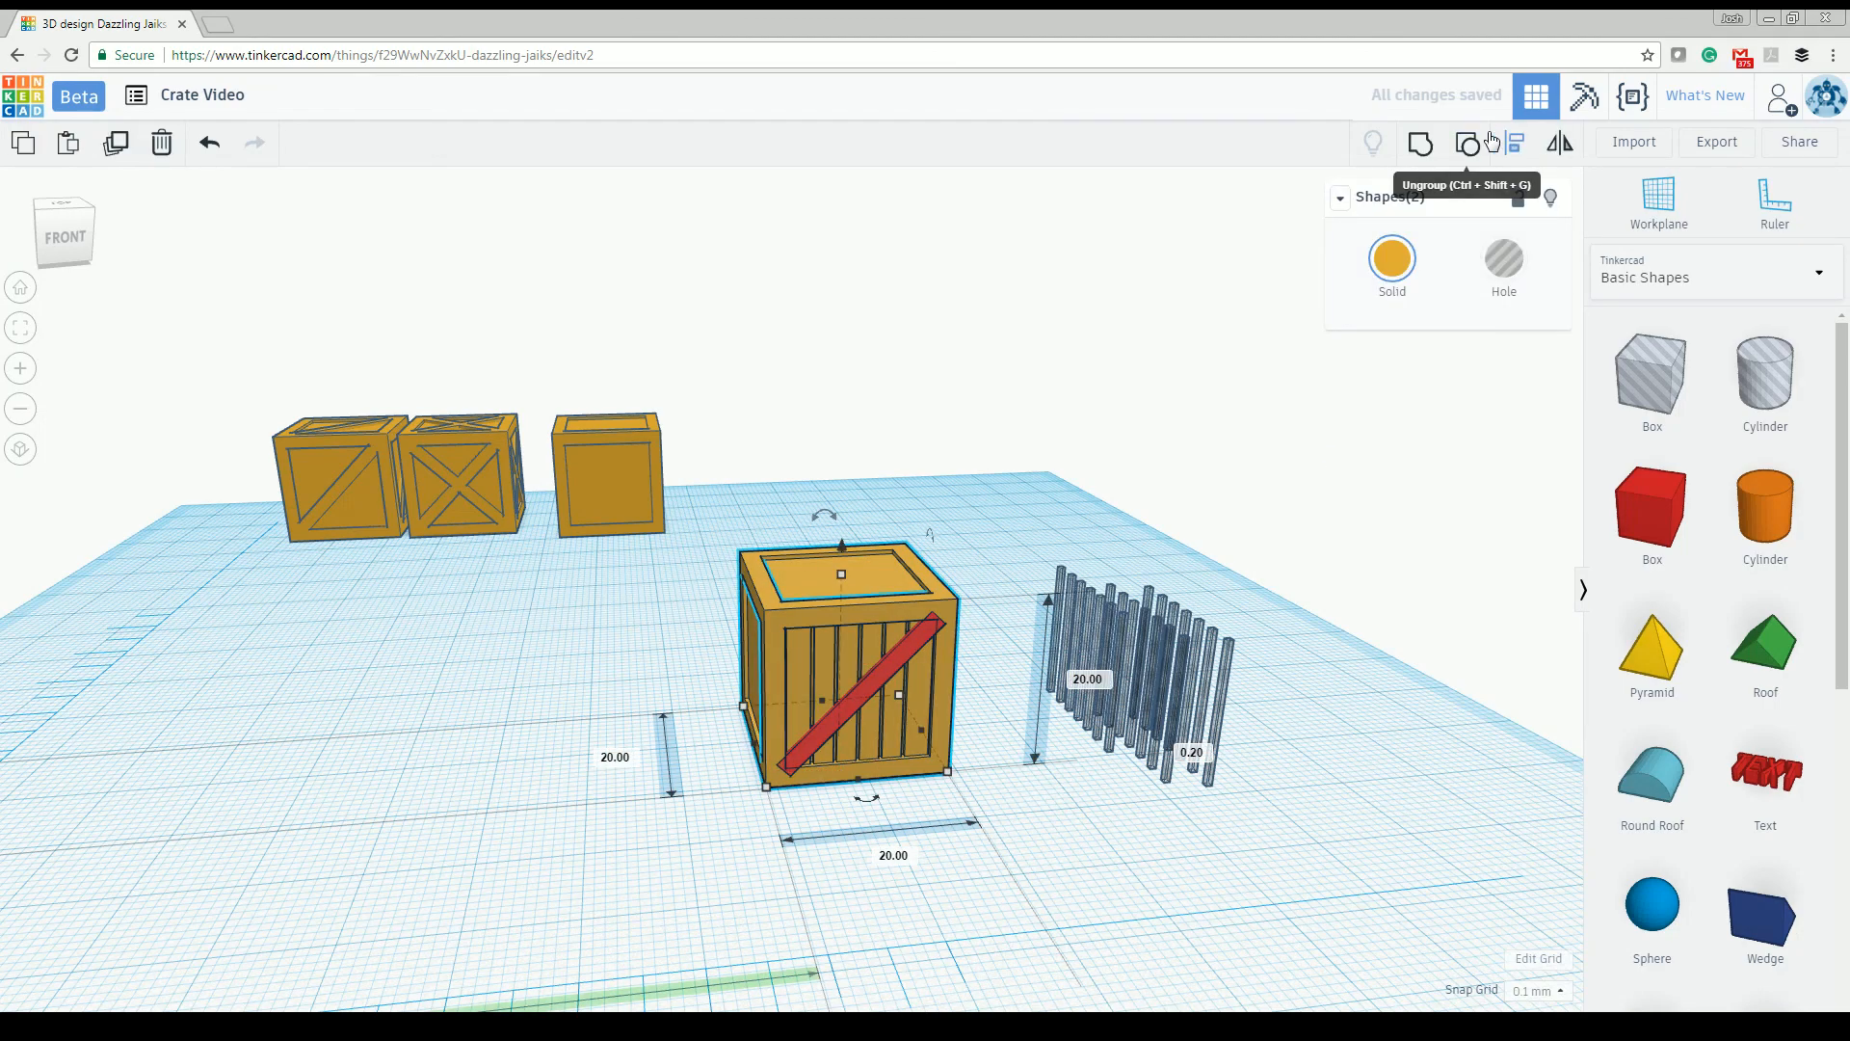
pyautogui.click(1420, 148)
# Step: Inspect the grouped crate's grooved front panel and diagonal brace from several angles and distances
pyautogui.moveTo(1070, 602); pyautogui.dragTo(738, 639, button='right')
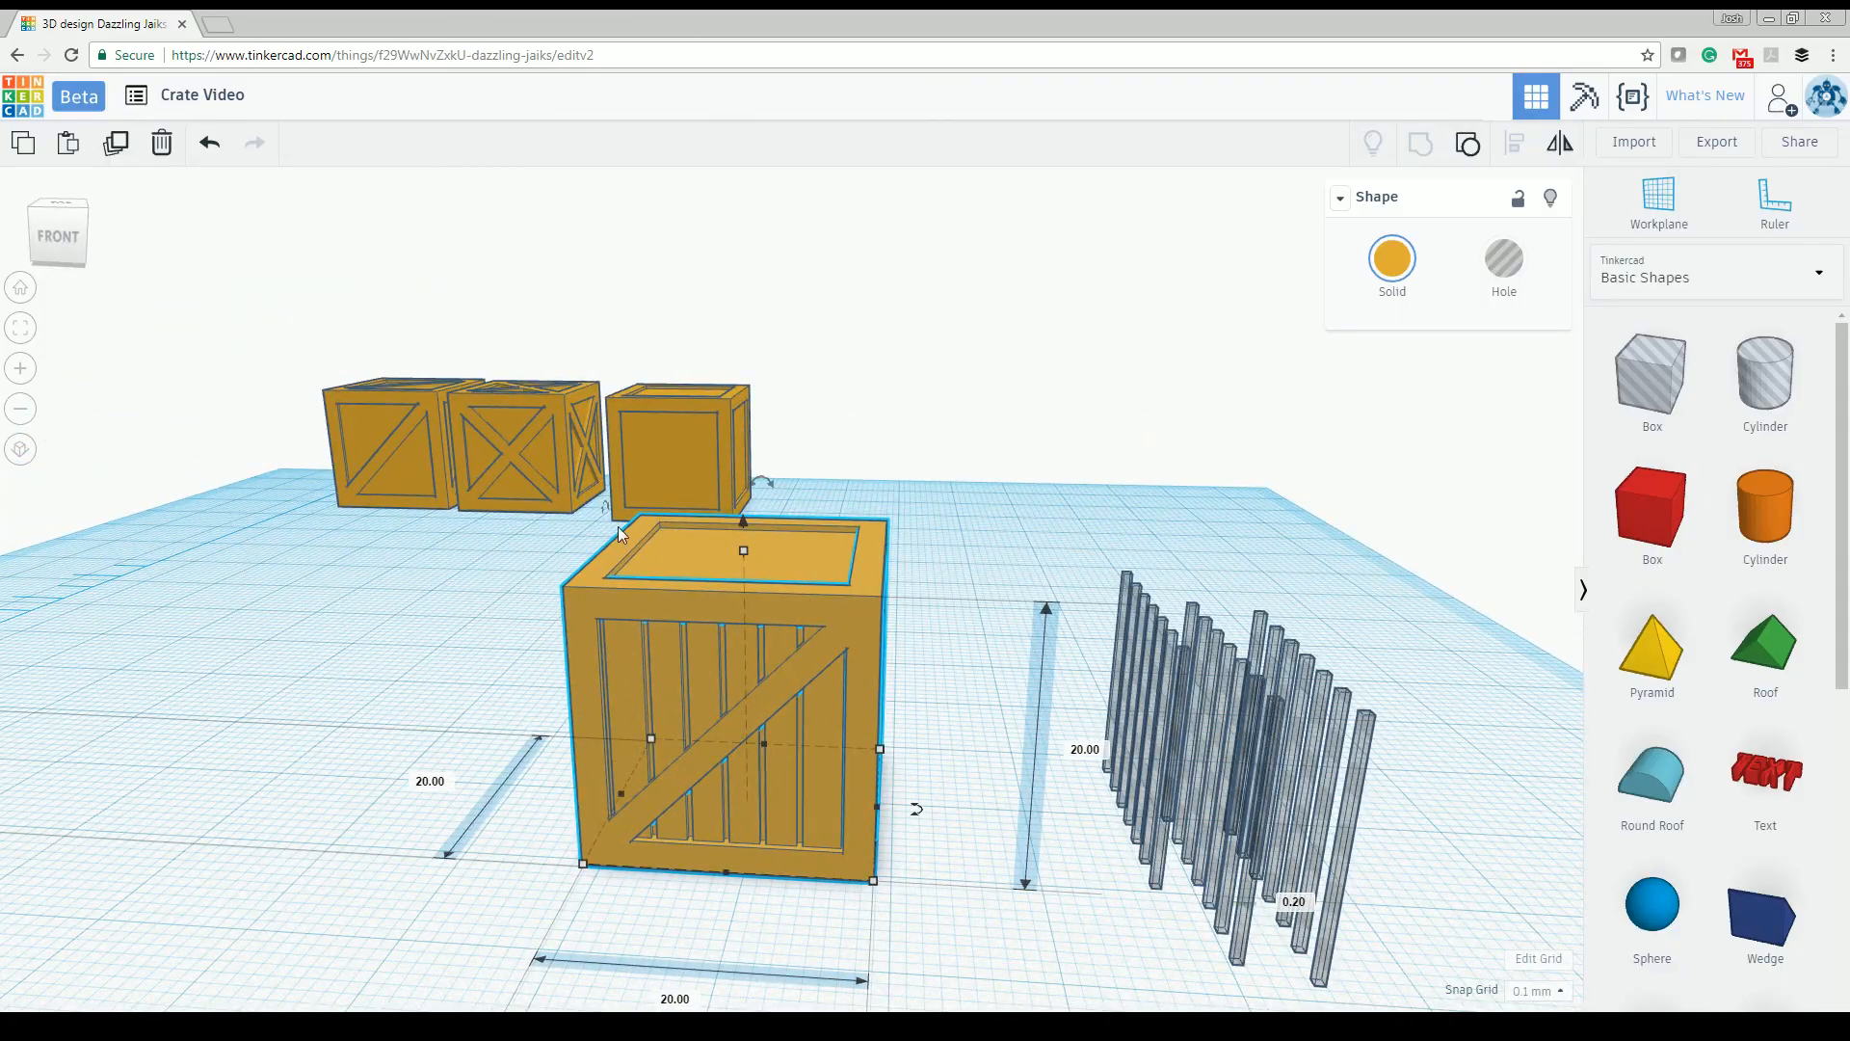
pyautogui.moveTo(786, 530); pyautogui.dragTo(859, 627, button='right')
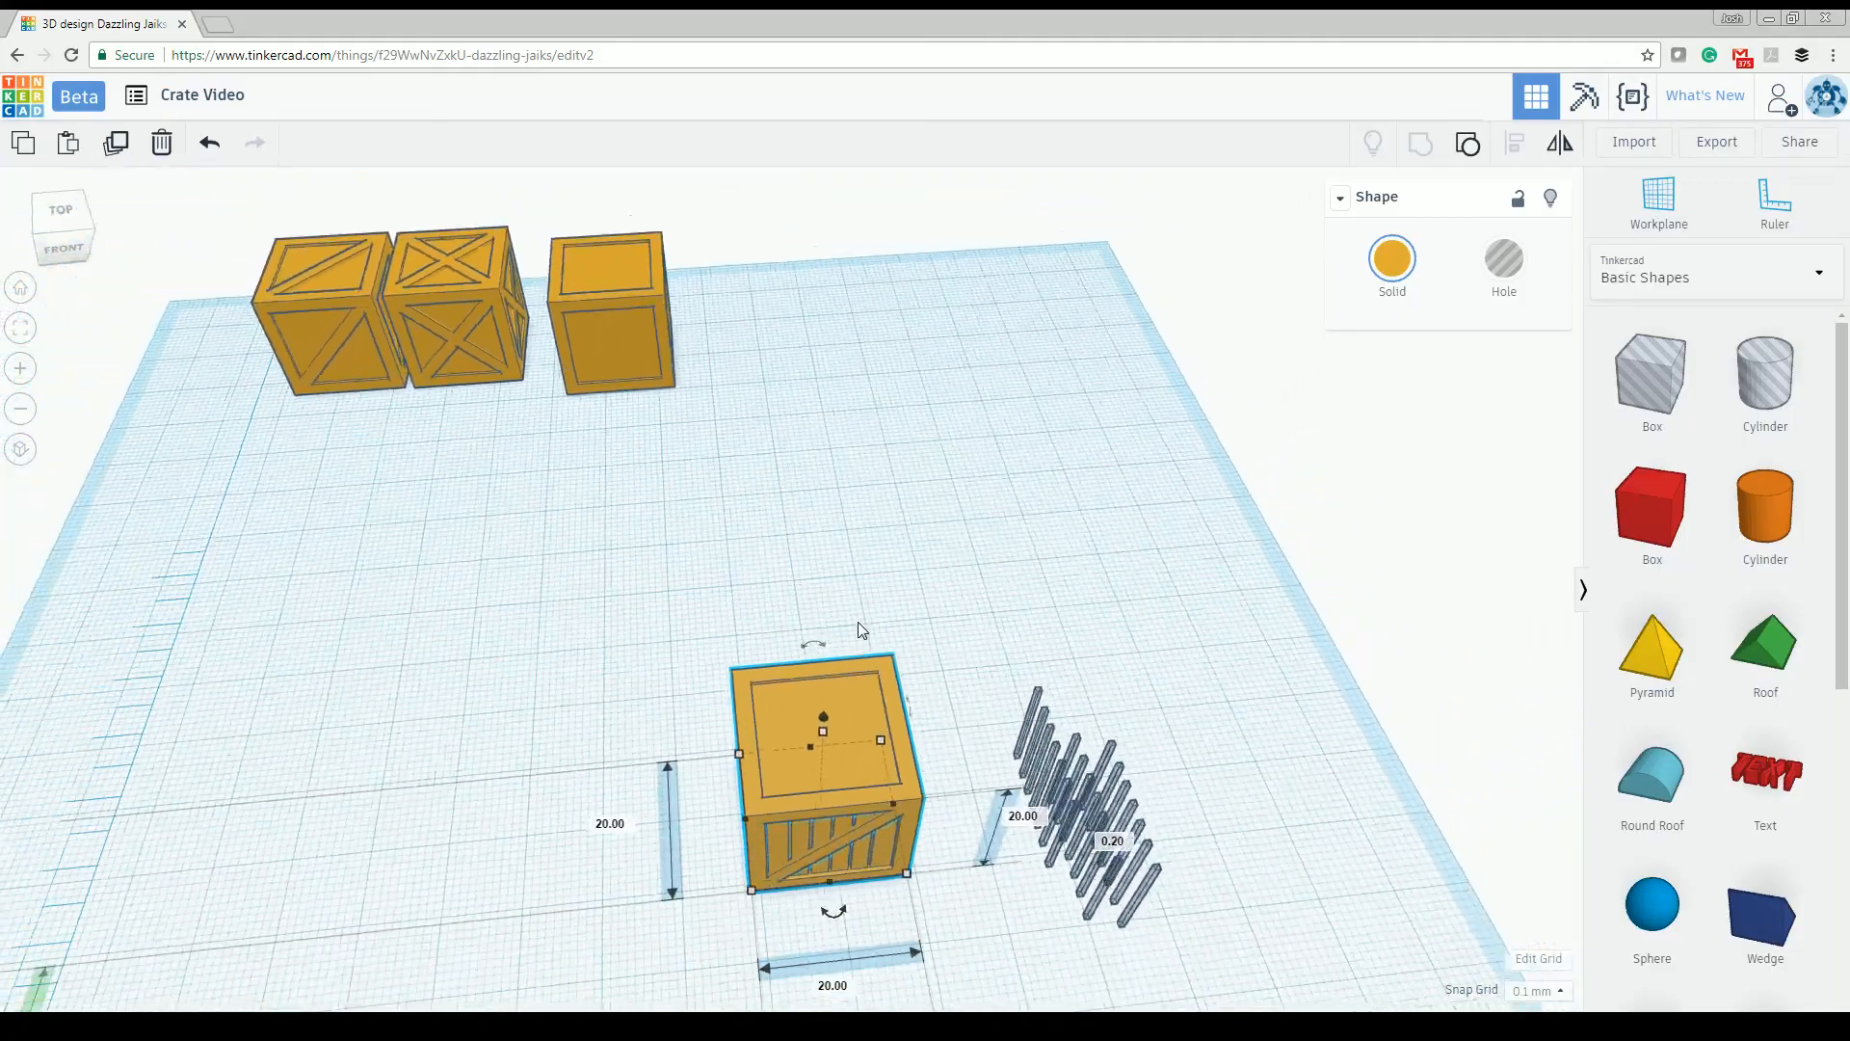
pyautogui.scroll(3, 860, 628)
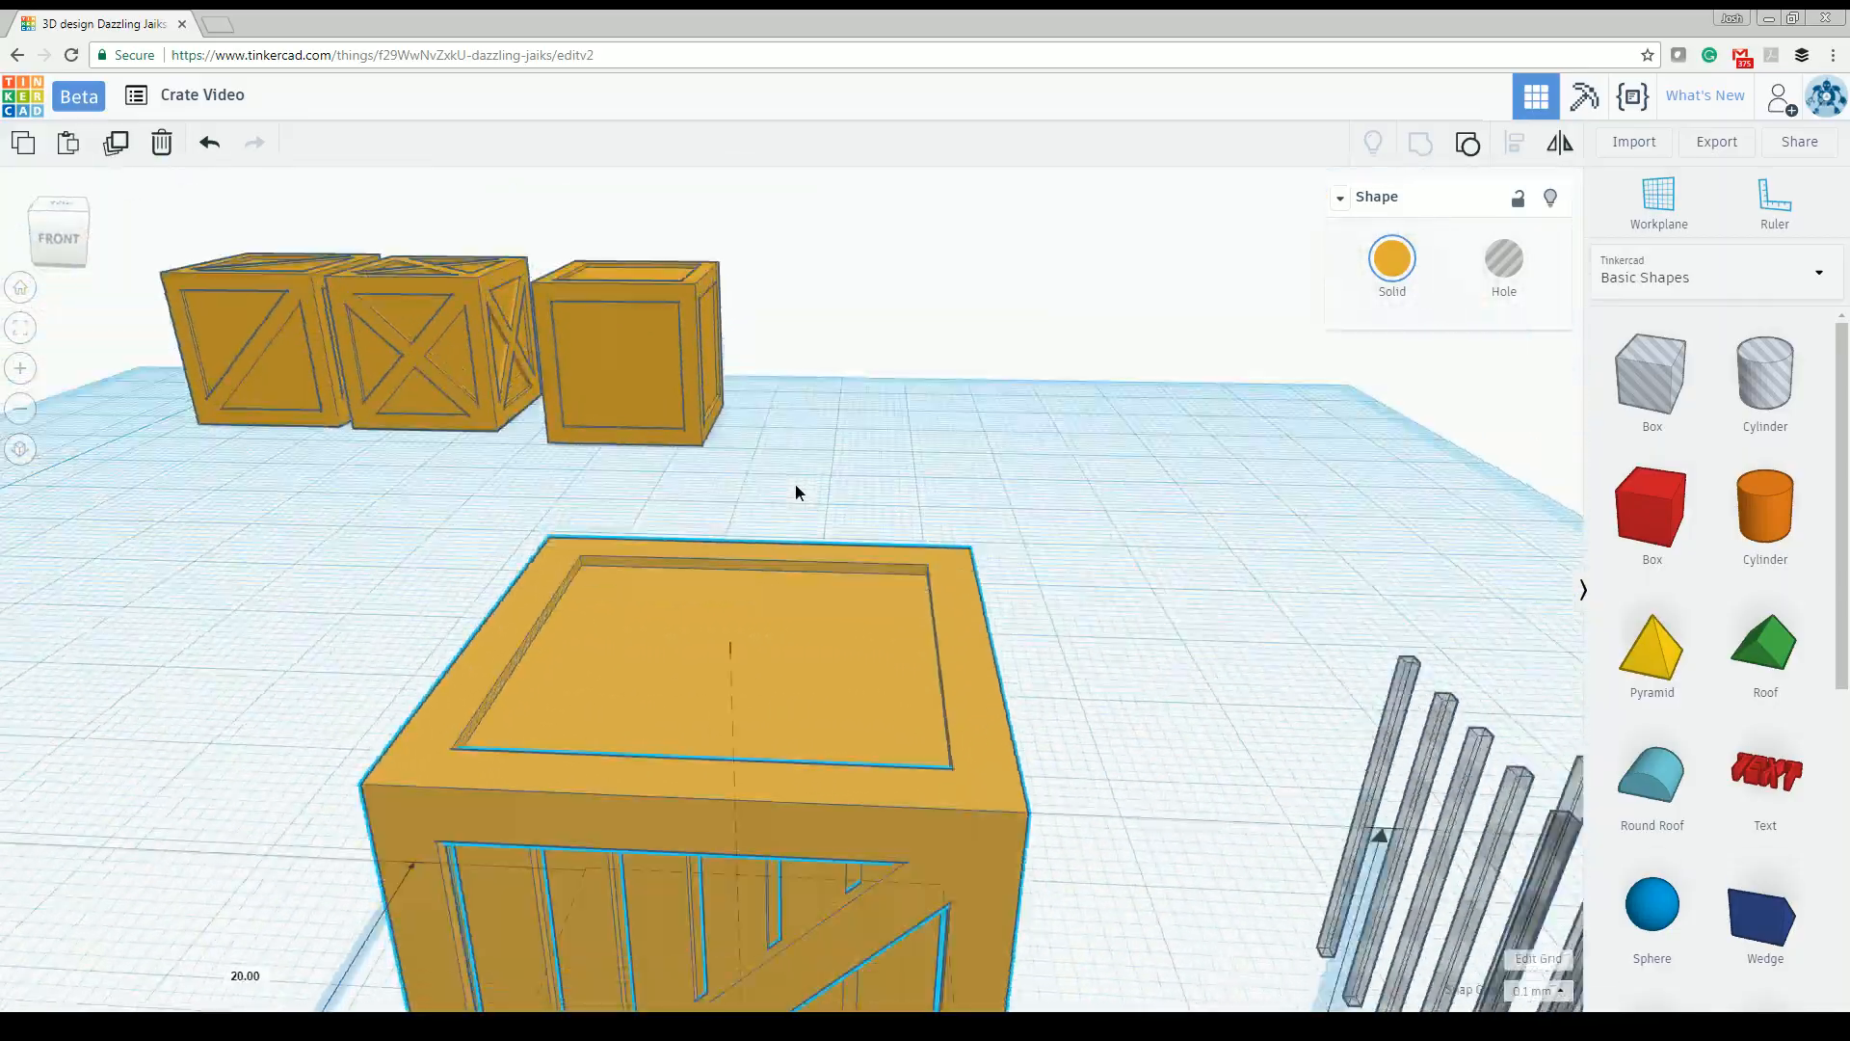
pyautogui.scroll(4, 958, 493)
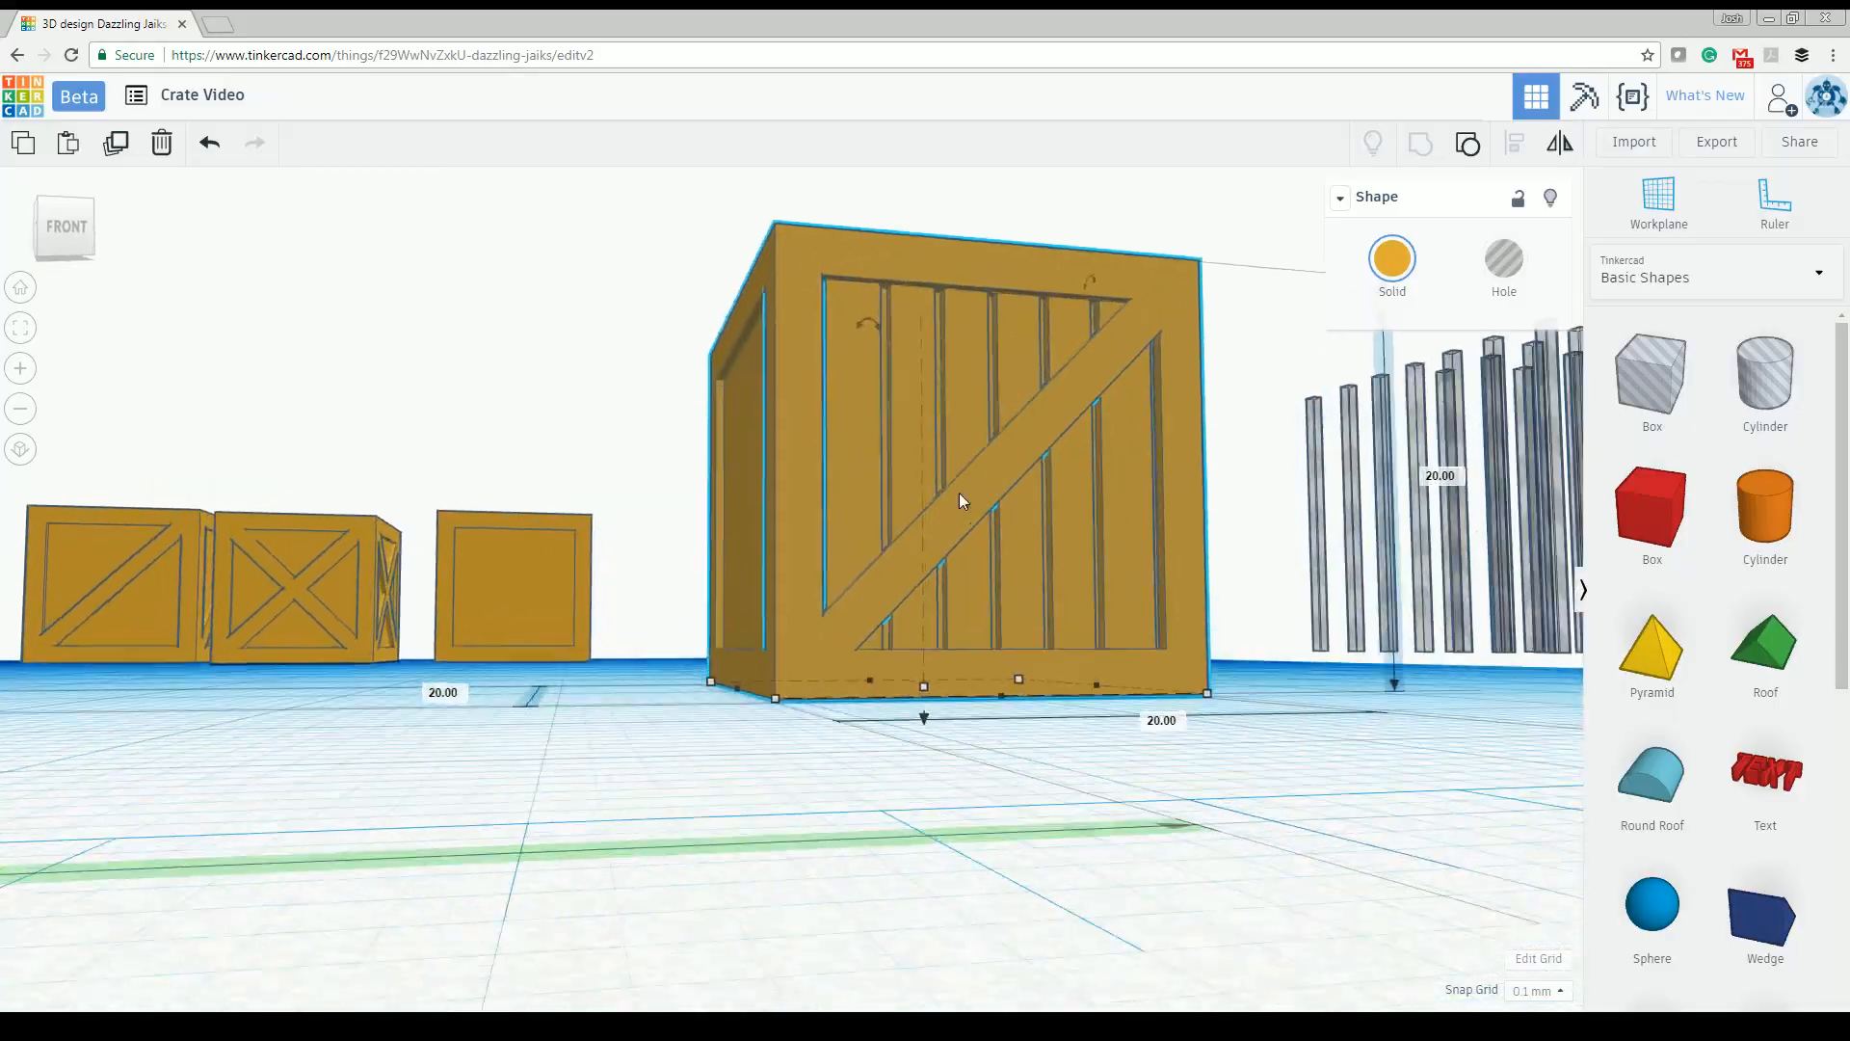
pyautogui.scroll(-3, 916, 524)
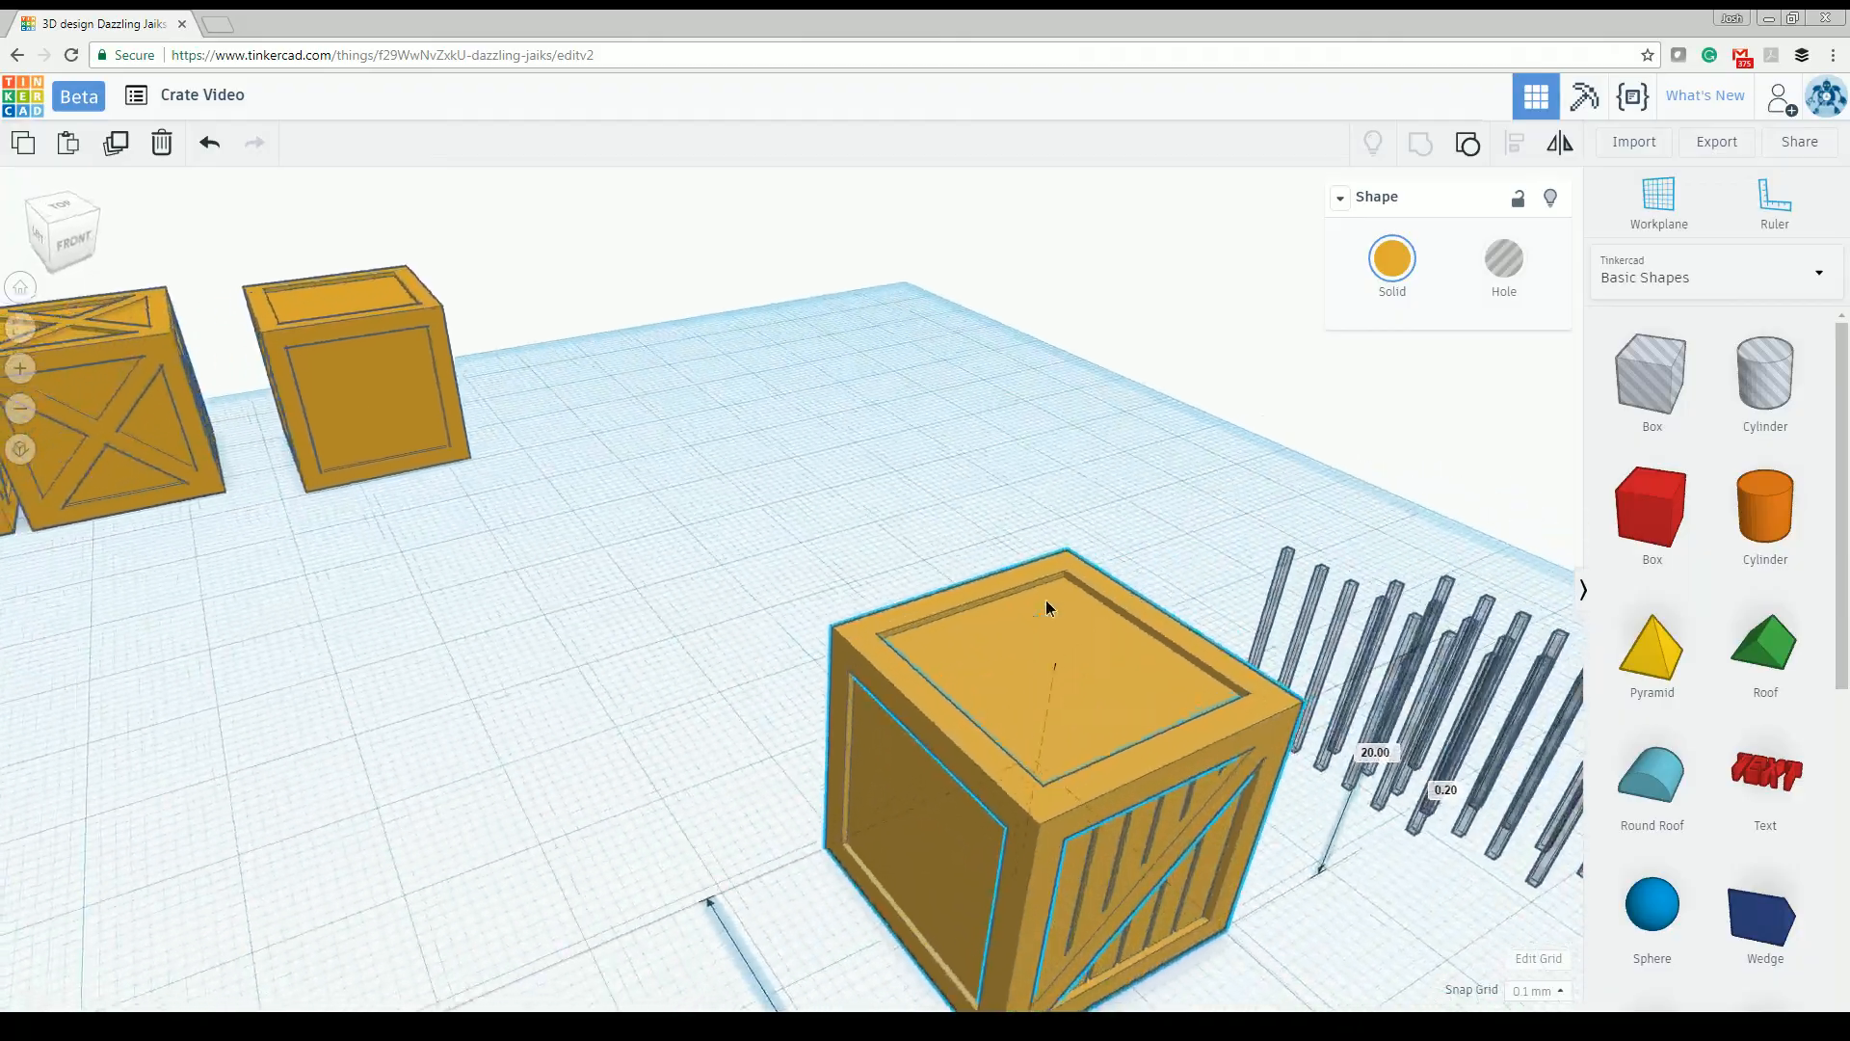
pyautogui.scroll(3, 1050, 604)
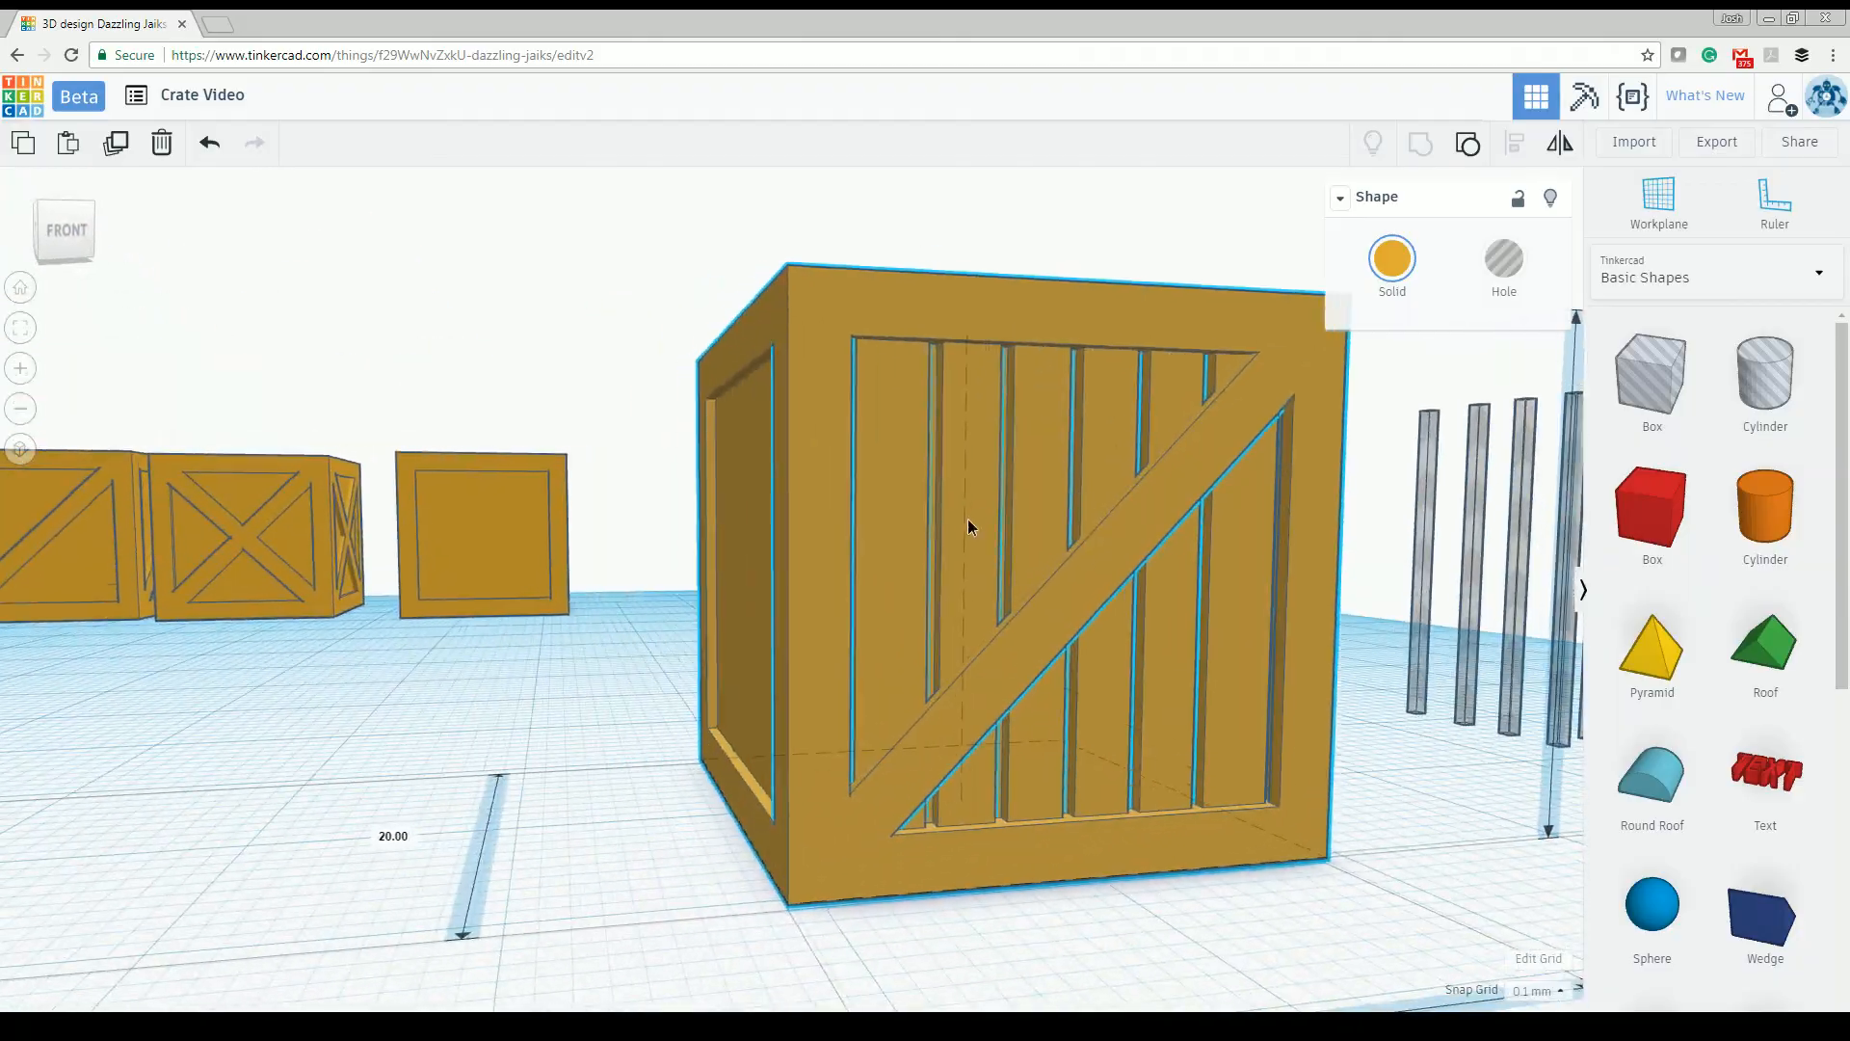